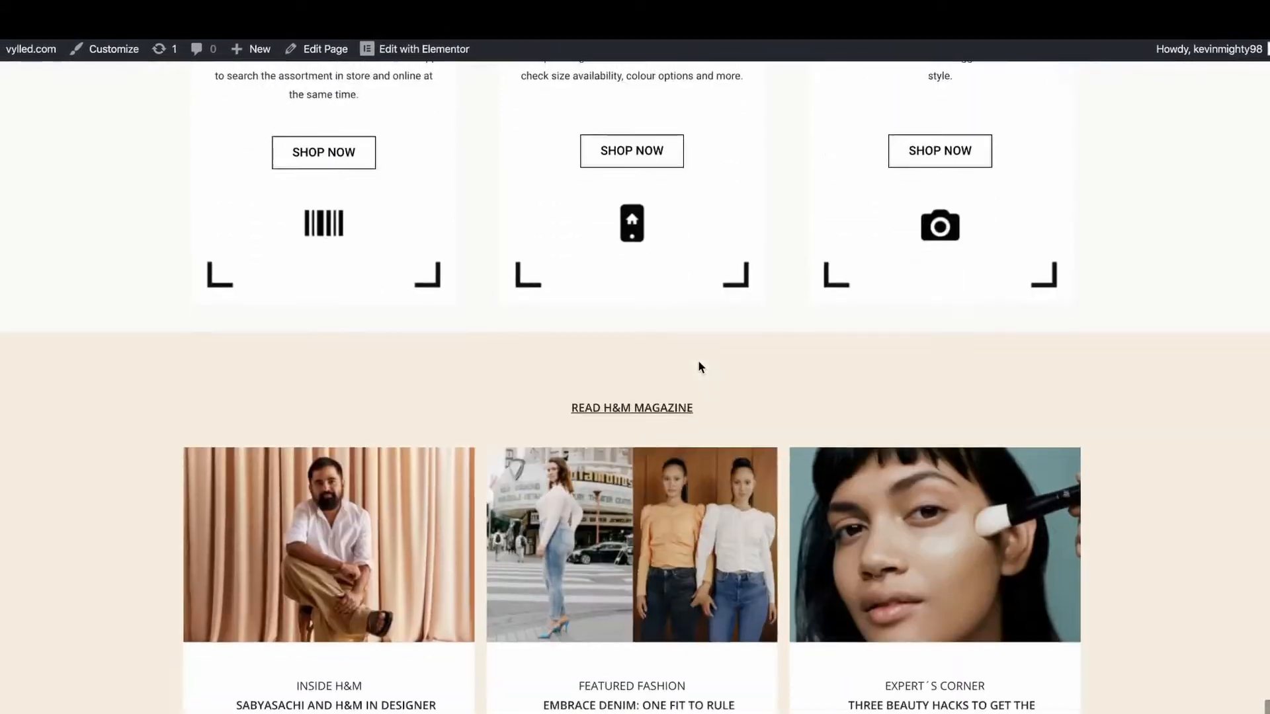
Step: Look through the finished H&M demo page, from the product banners and app feature cards to the magazine section and footer
scroll(700, 366, down, 2)
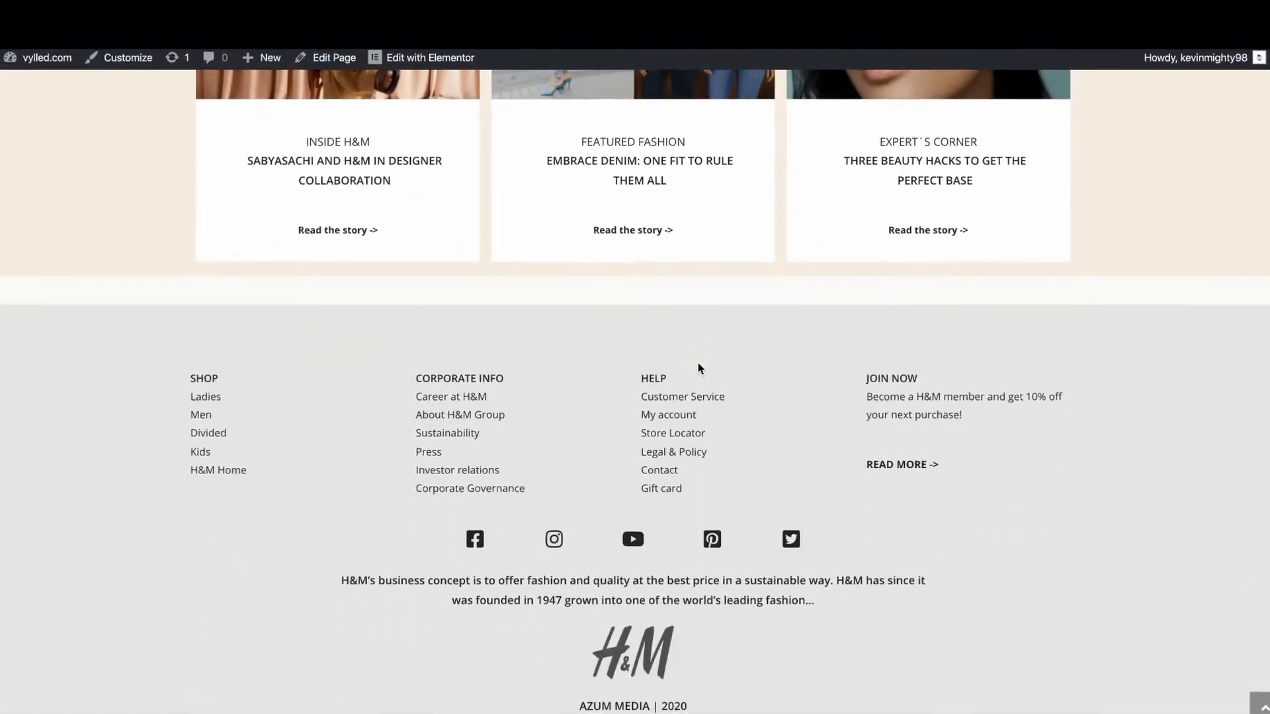
scroll(683, 330, up, 20)
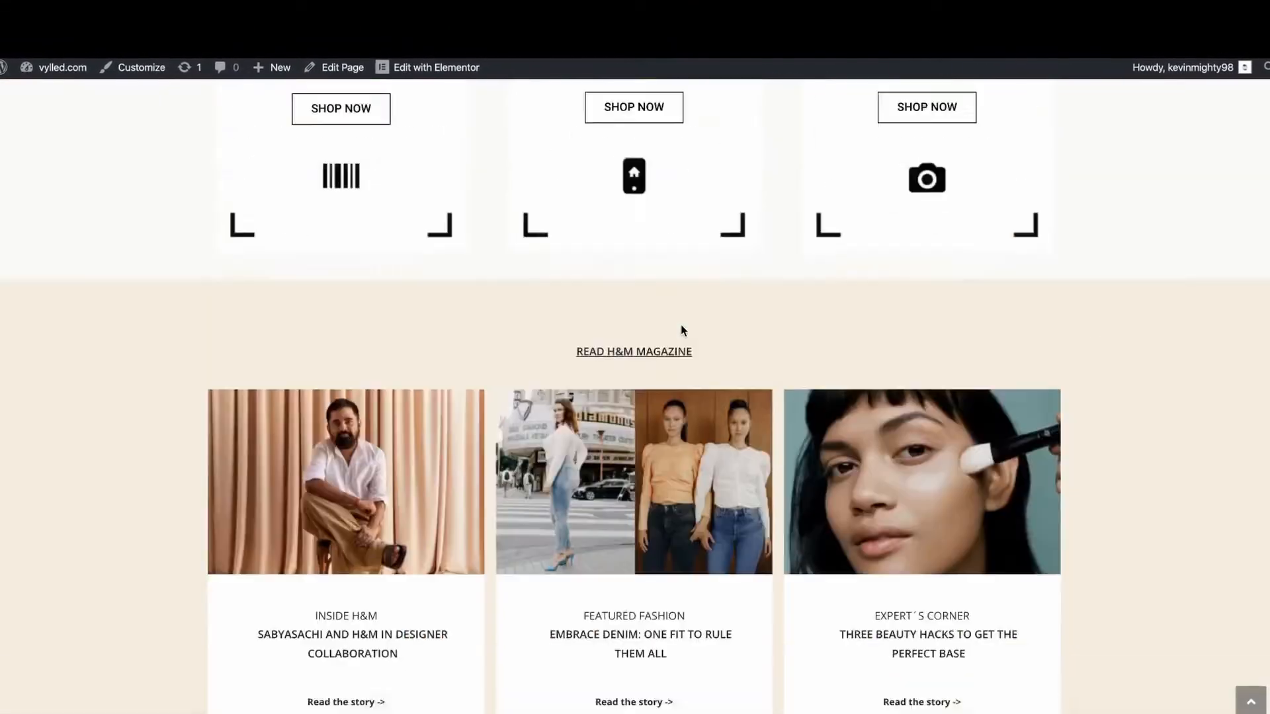
scroll(607, 628, down, 7)
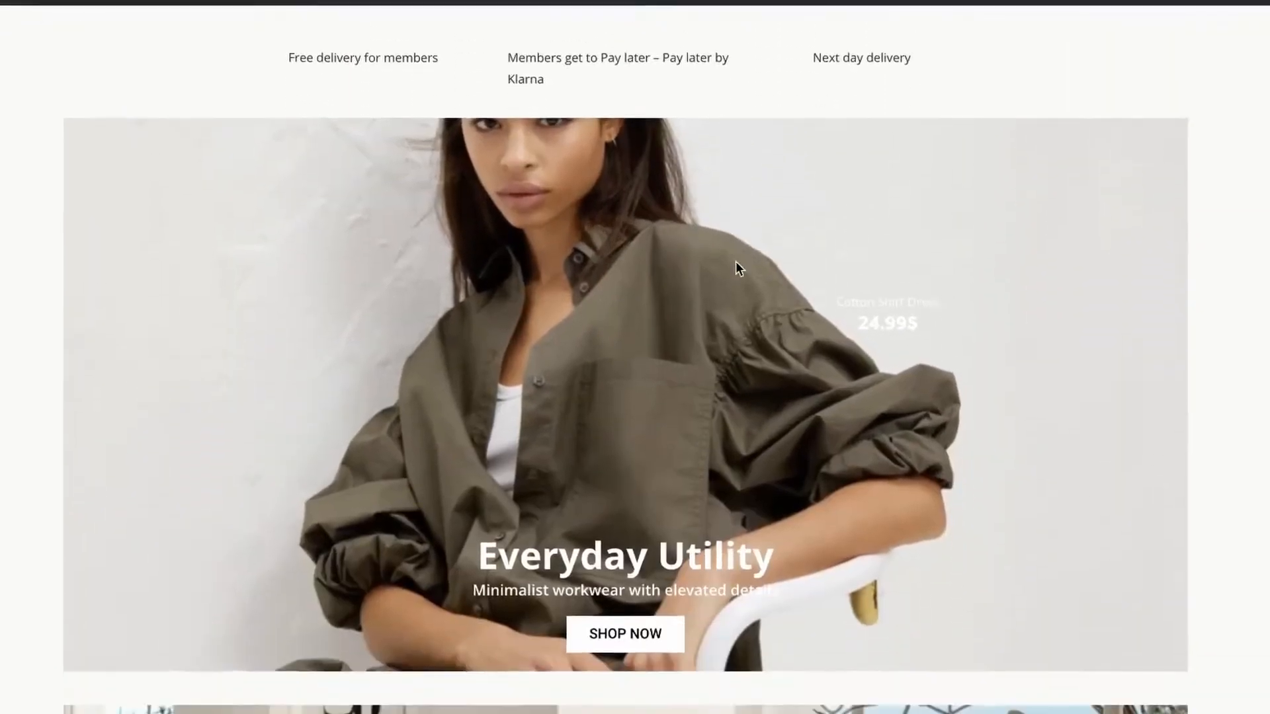
scroll(733, 269, down, 10)
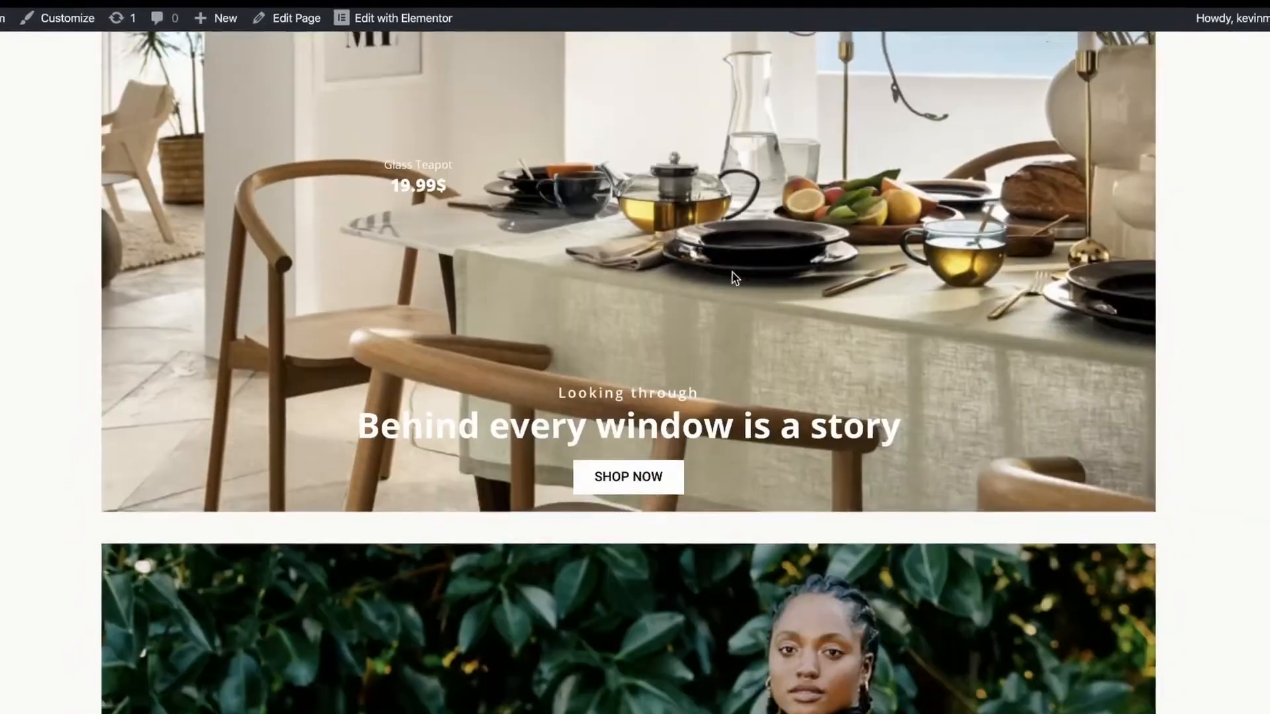
scroll(729, 280, down, 10)
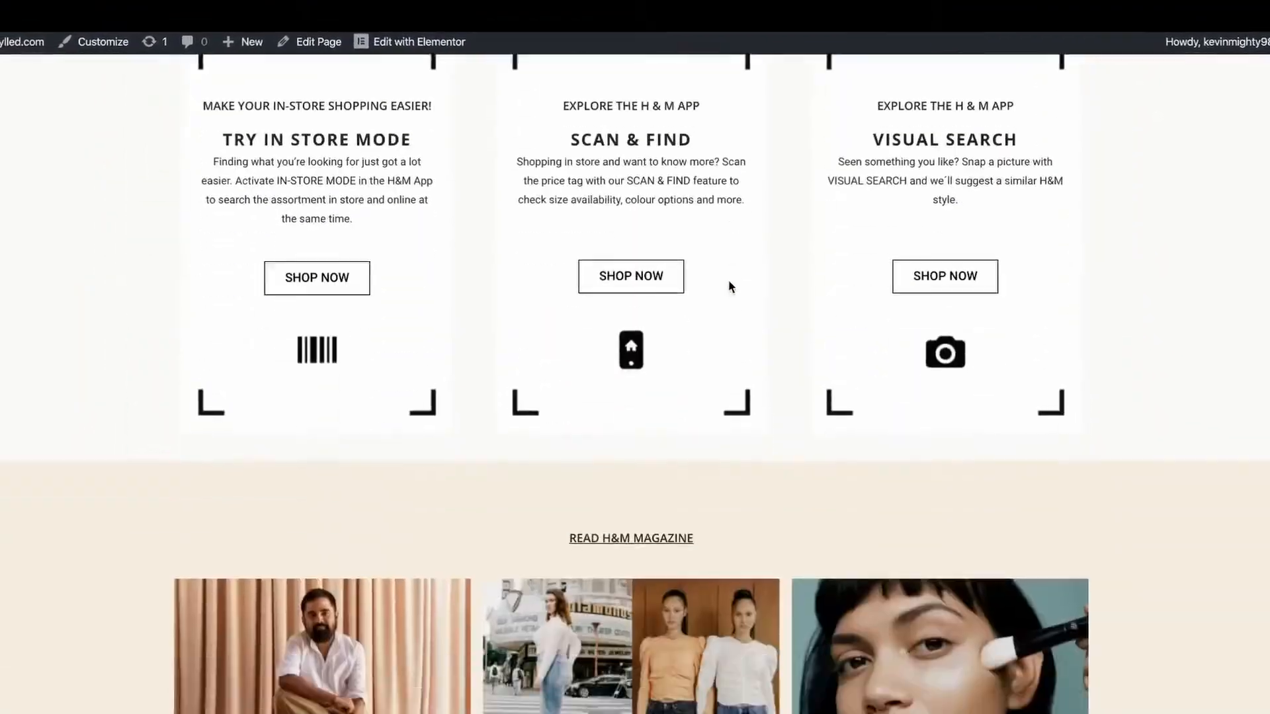
scroll(726, 284, up, 3)
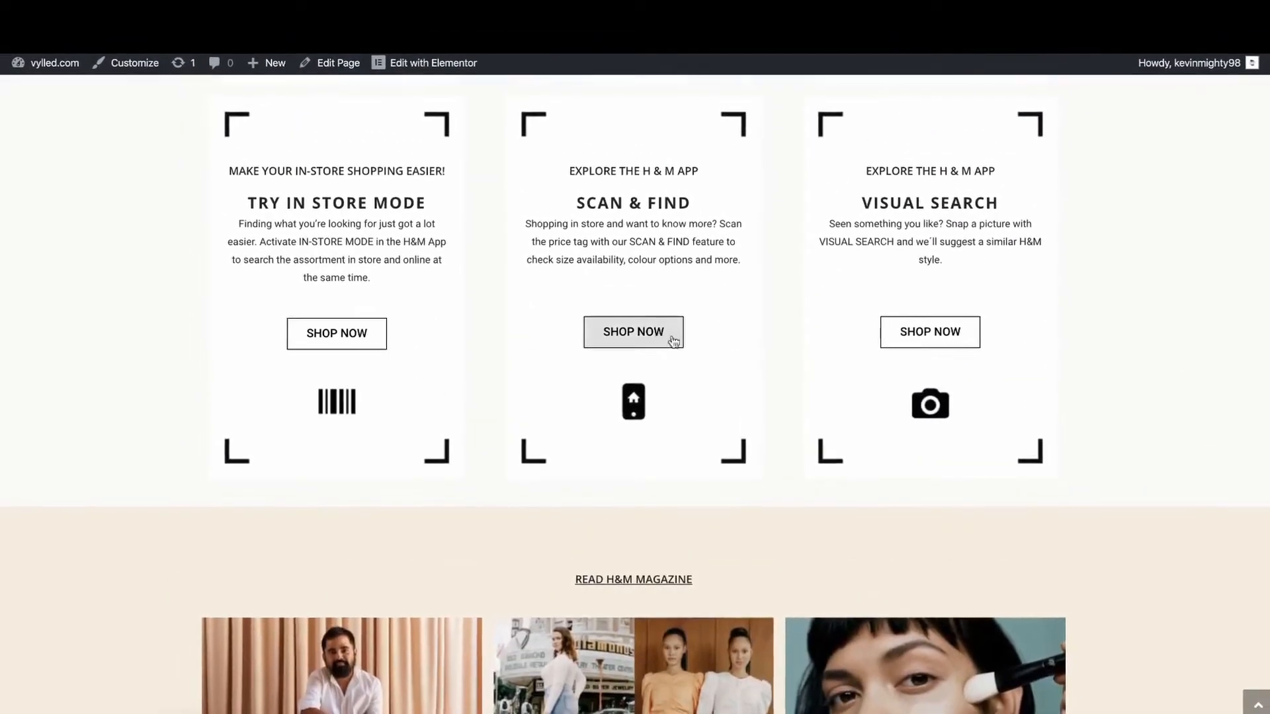
scroll(696, 364, down, 4)
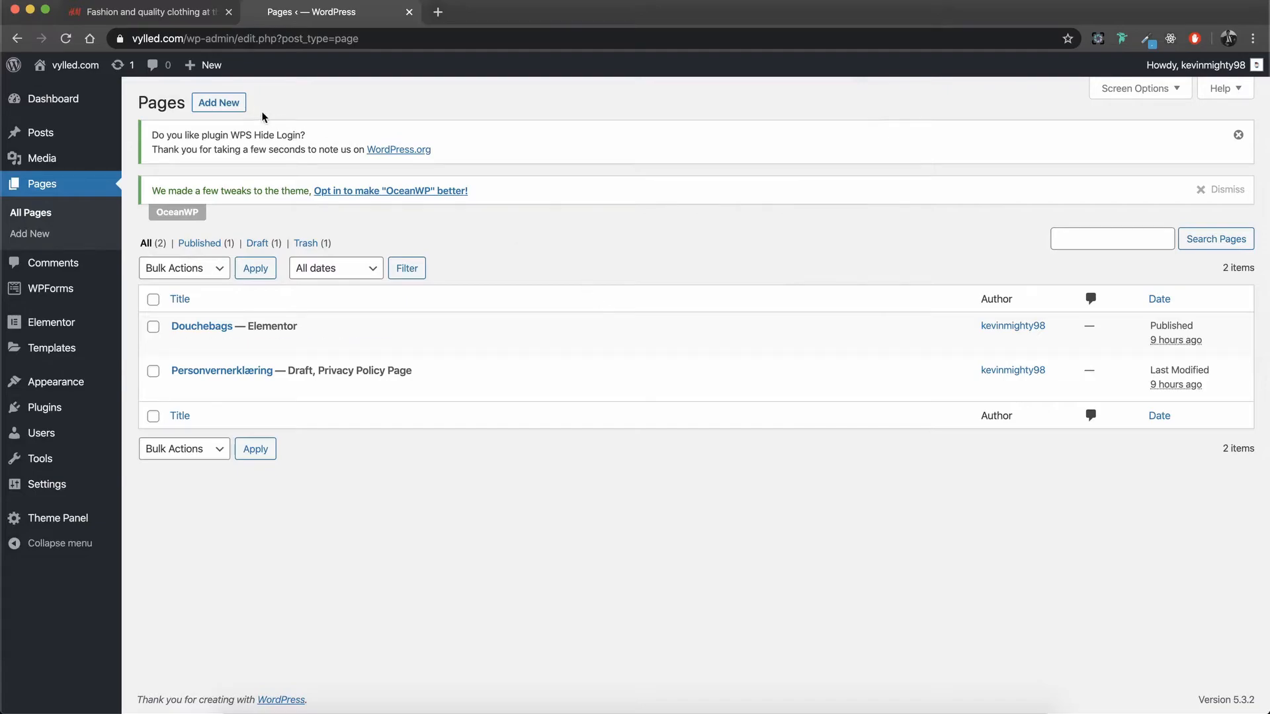
Step: Create a new page titled "H&M" with the Full Width content layout and margins disabled
click(223, 105)
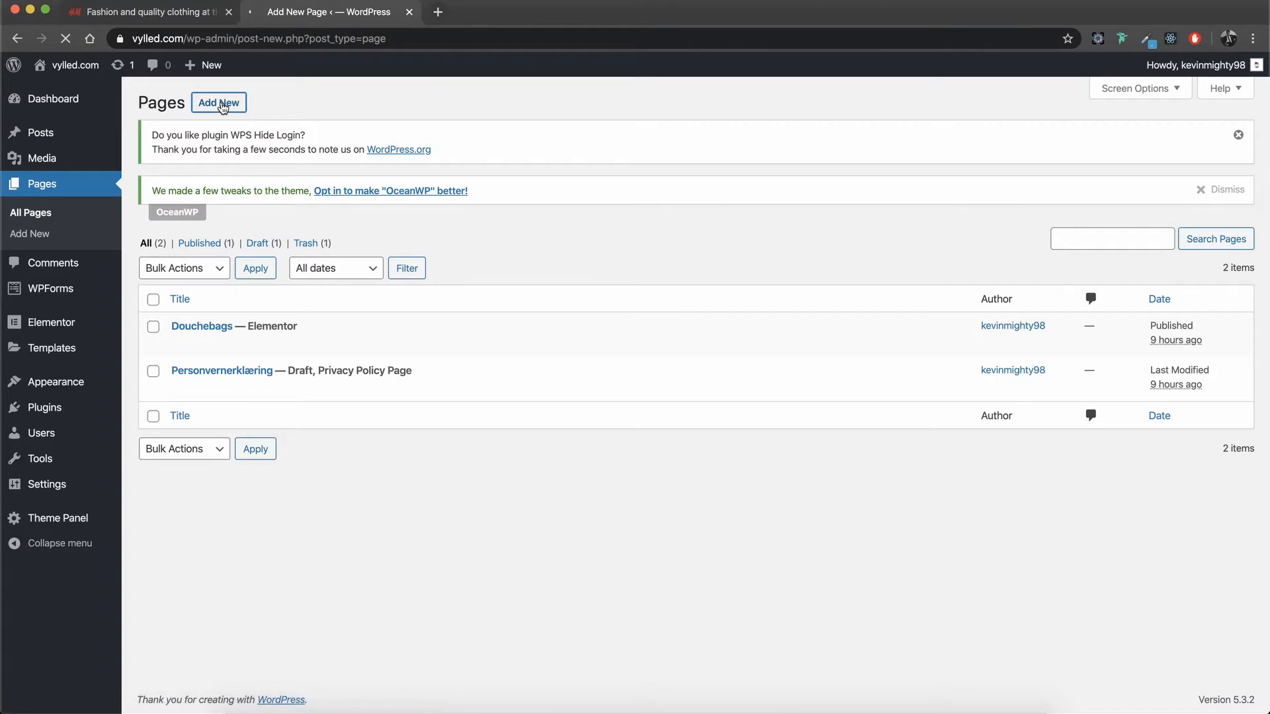
text(H&M)
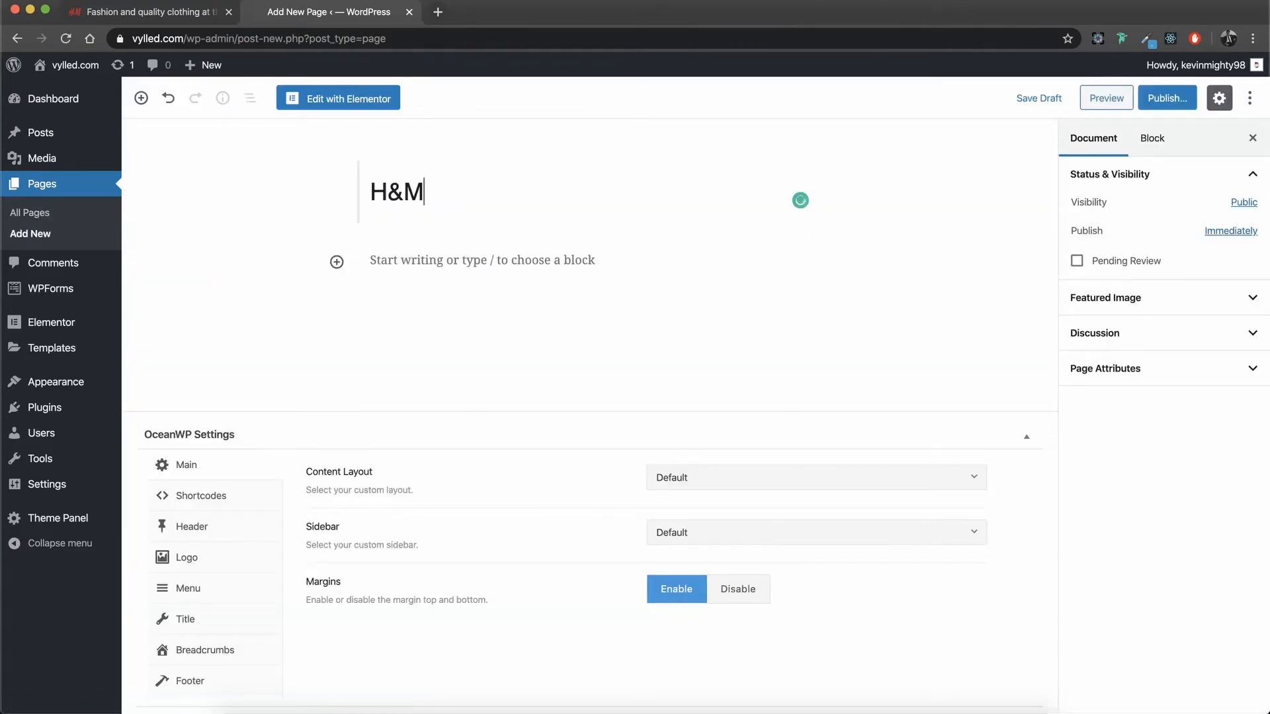
click(717, 477)
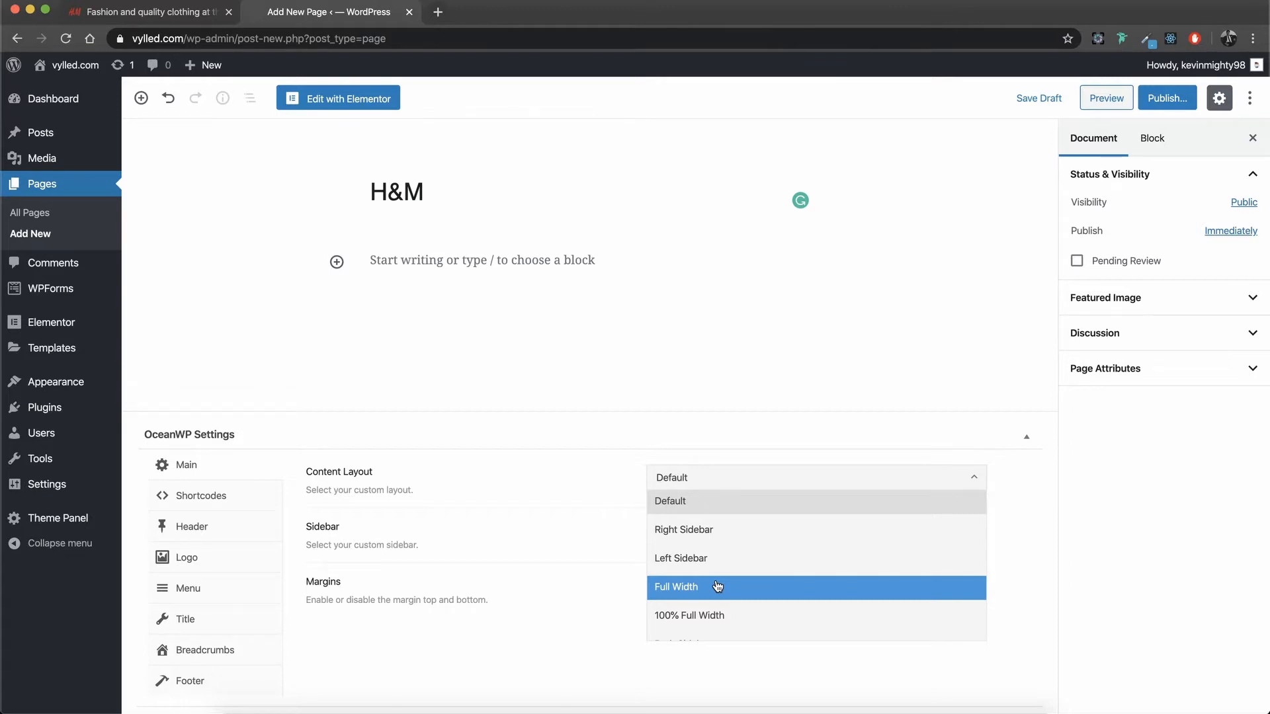
click(717, 587)
click(738, 590)
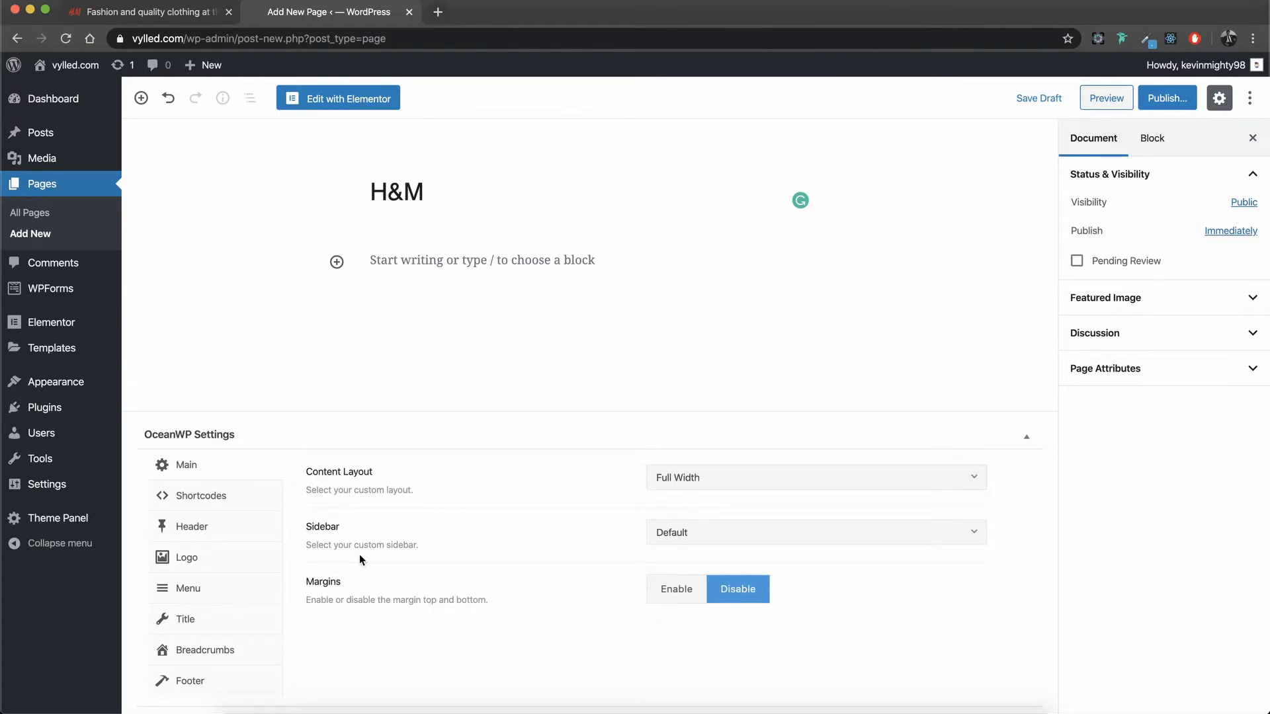
Step: Disable the top bar and the page title display in the page's OceanWP settings
click(247, 537)
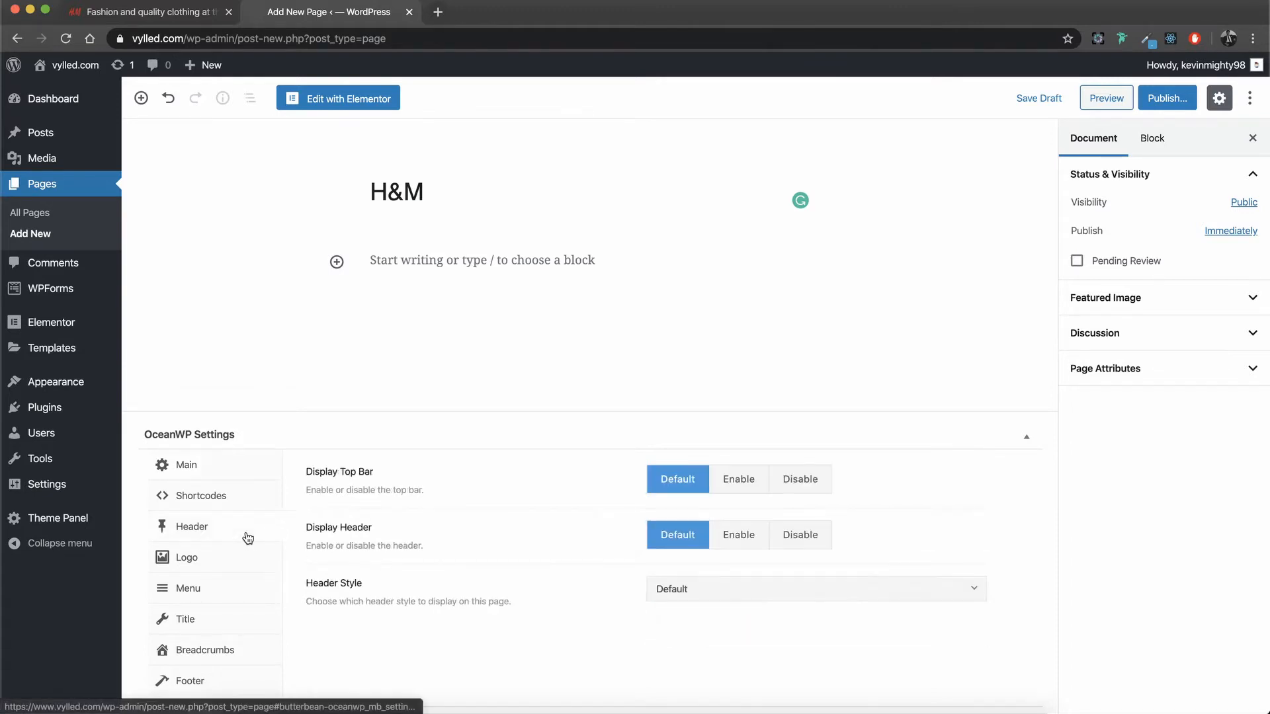
click(800, 487)
click(239, 628)
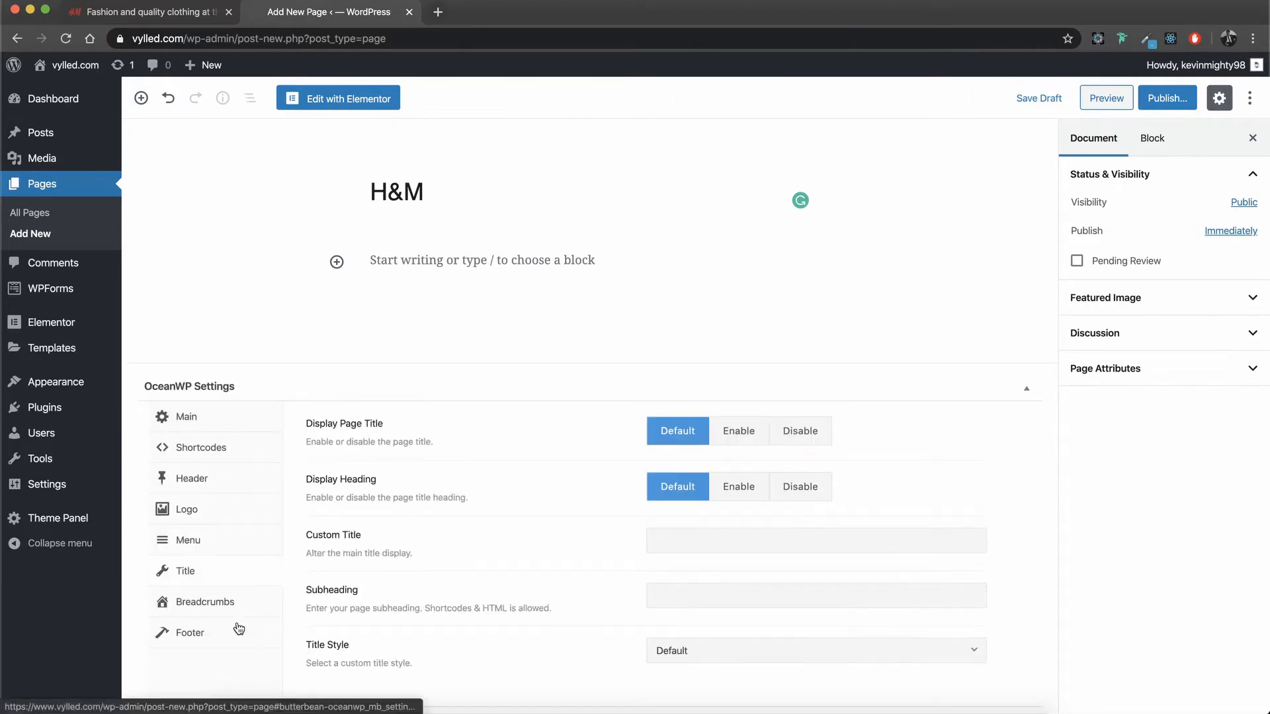
click(808, 430)
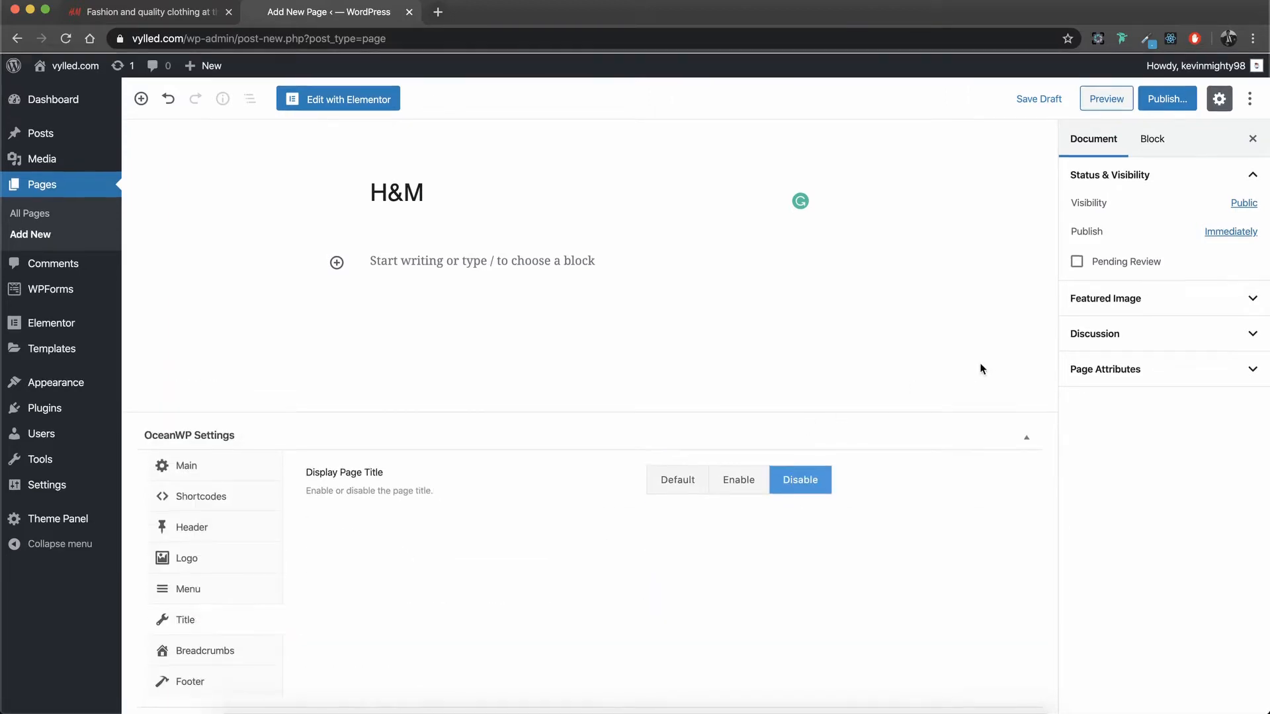
Step: Publish the H&M page and open it in the Elementor editor
click(1168, 99)
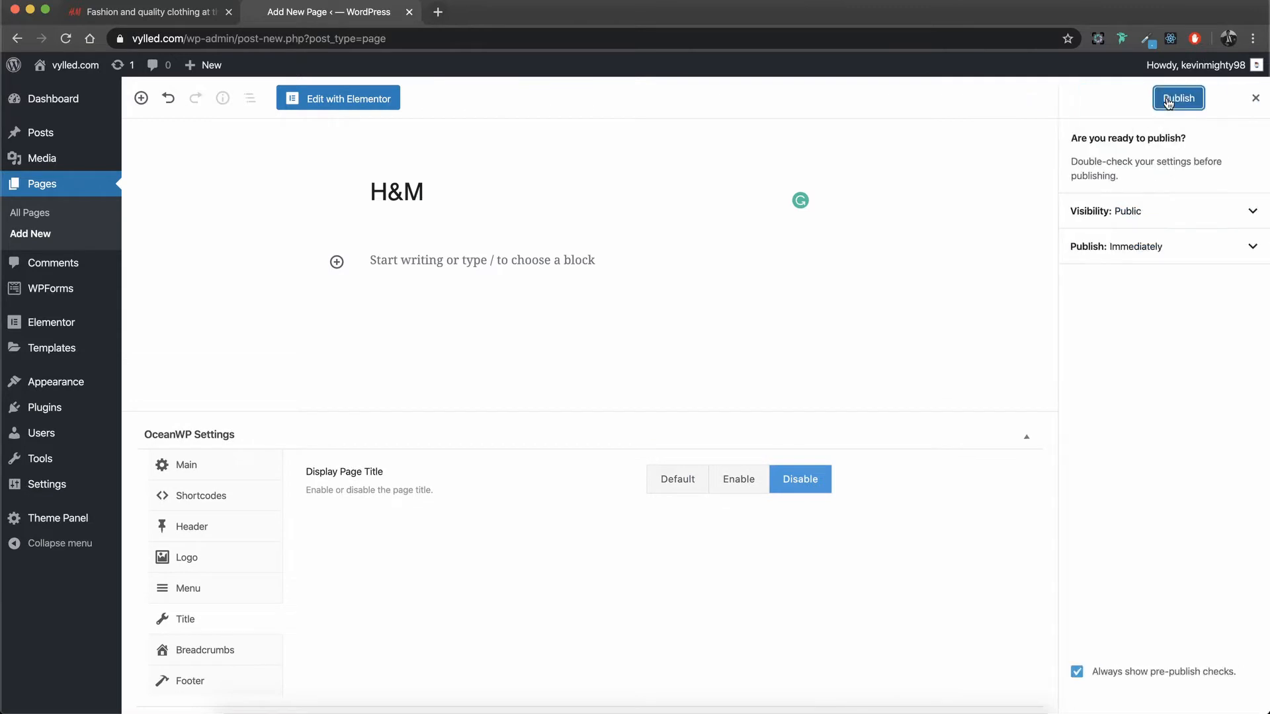
click(1172, 98)
click(345, 102)
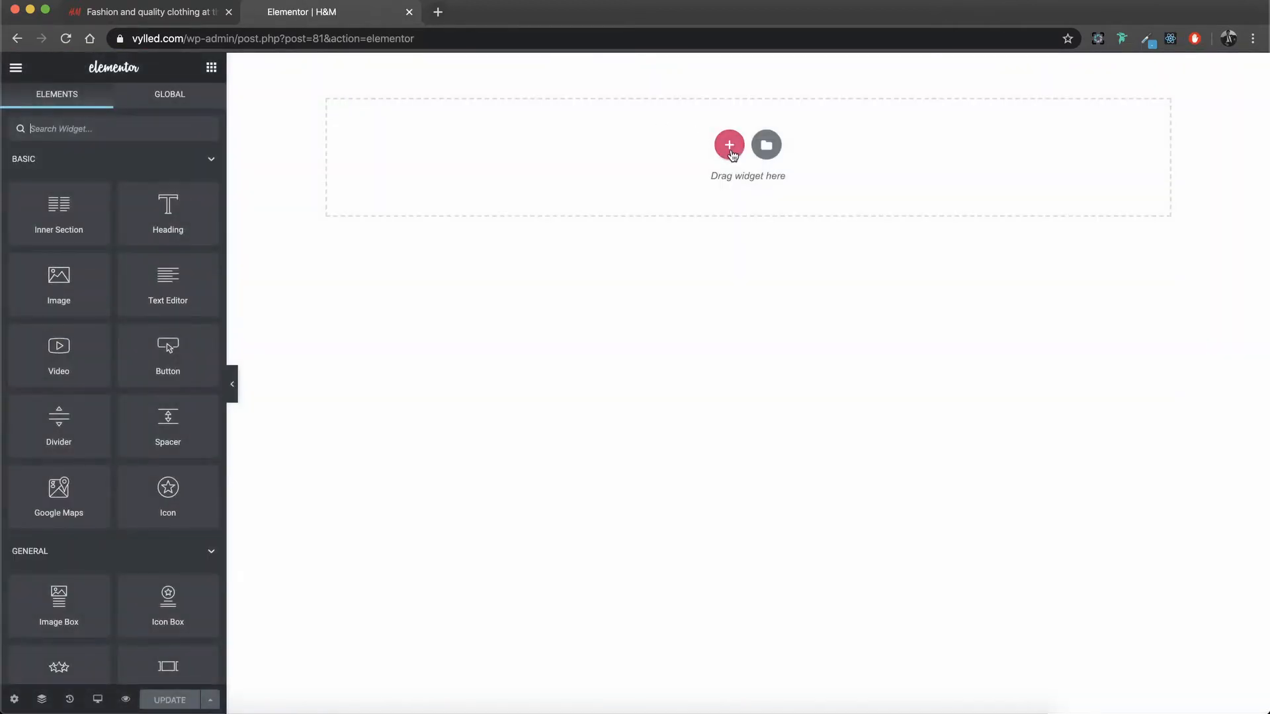
Step: Add a section with four equal columns and turn on Stretch Section for it
click(730, 148)
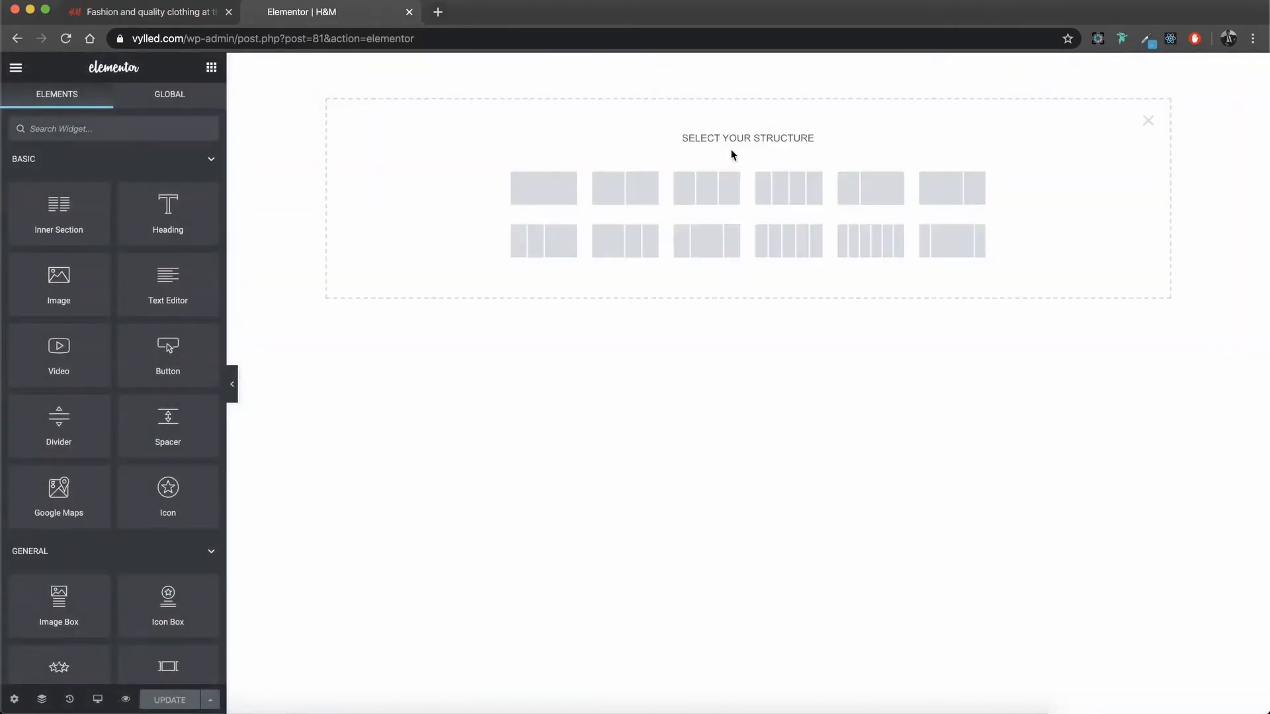
click(779, 200)
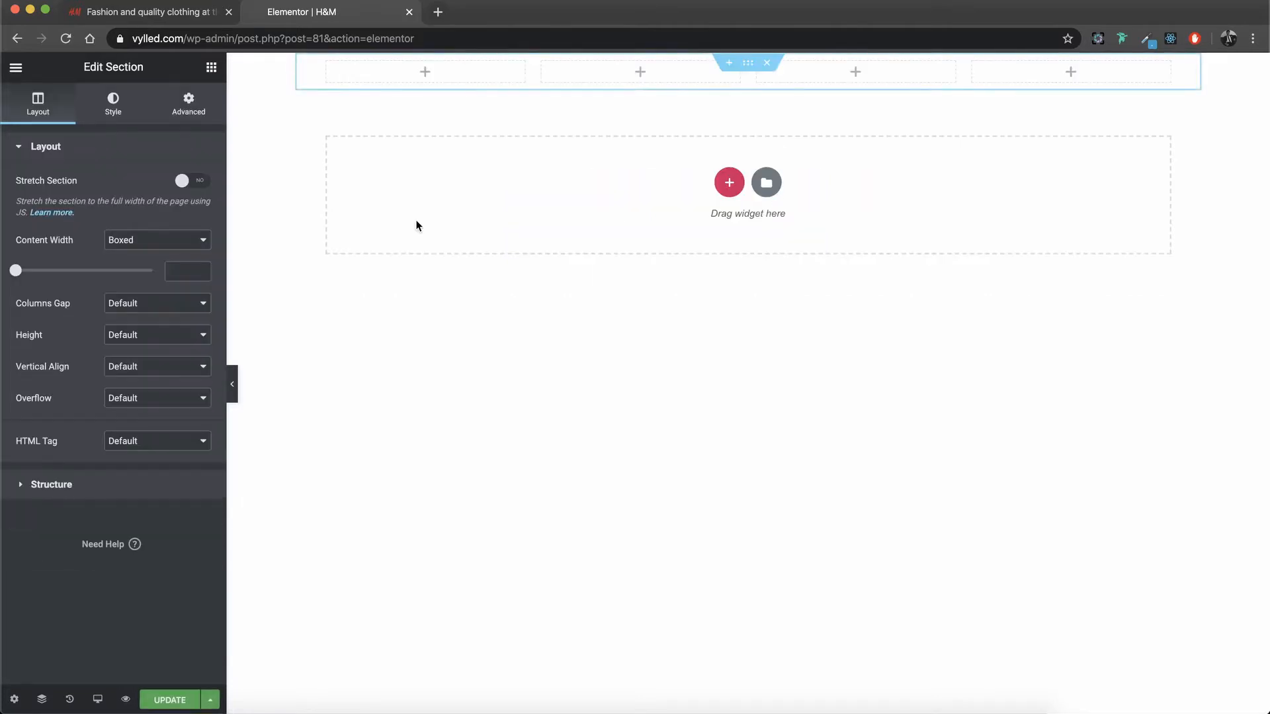
click(192, 182)
Step: Duplicate the second column twice to get six columns, and set the section's content width to Full Width
click(542, 64)
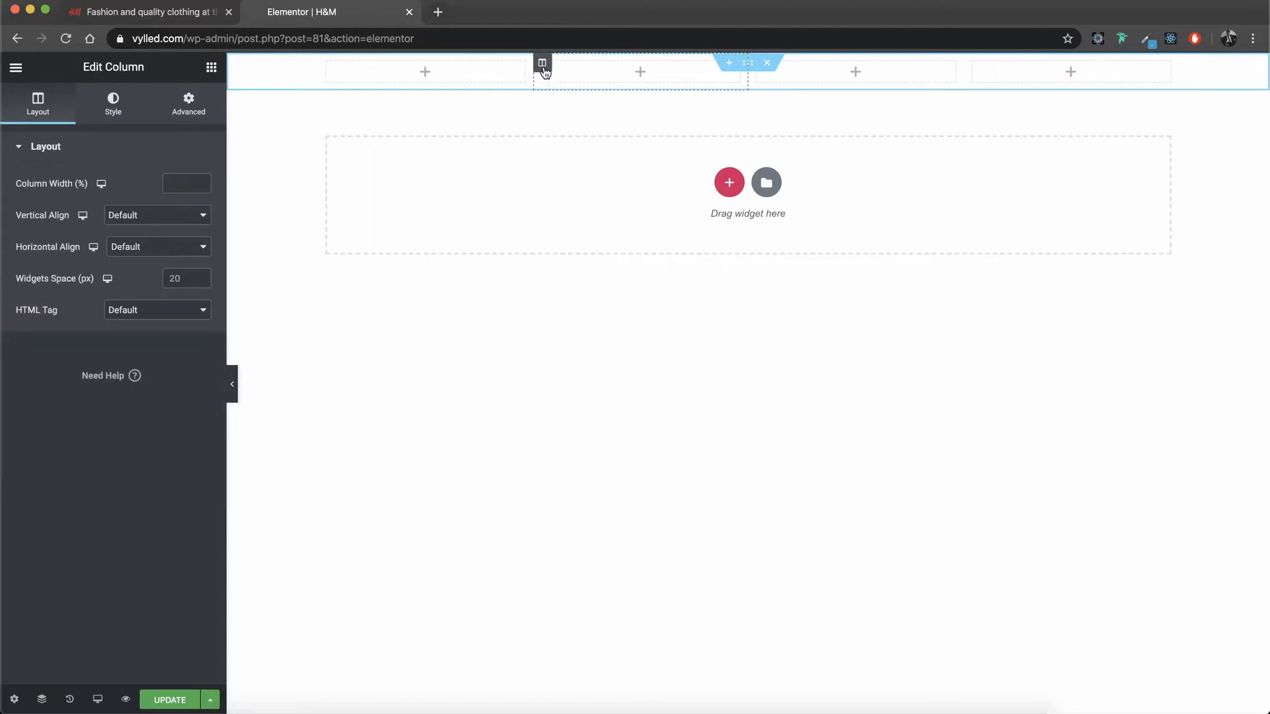
key(super+d)
key(super+d)
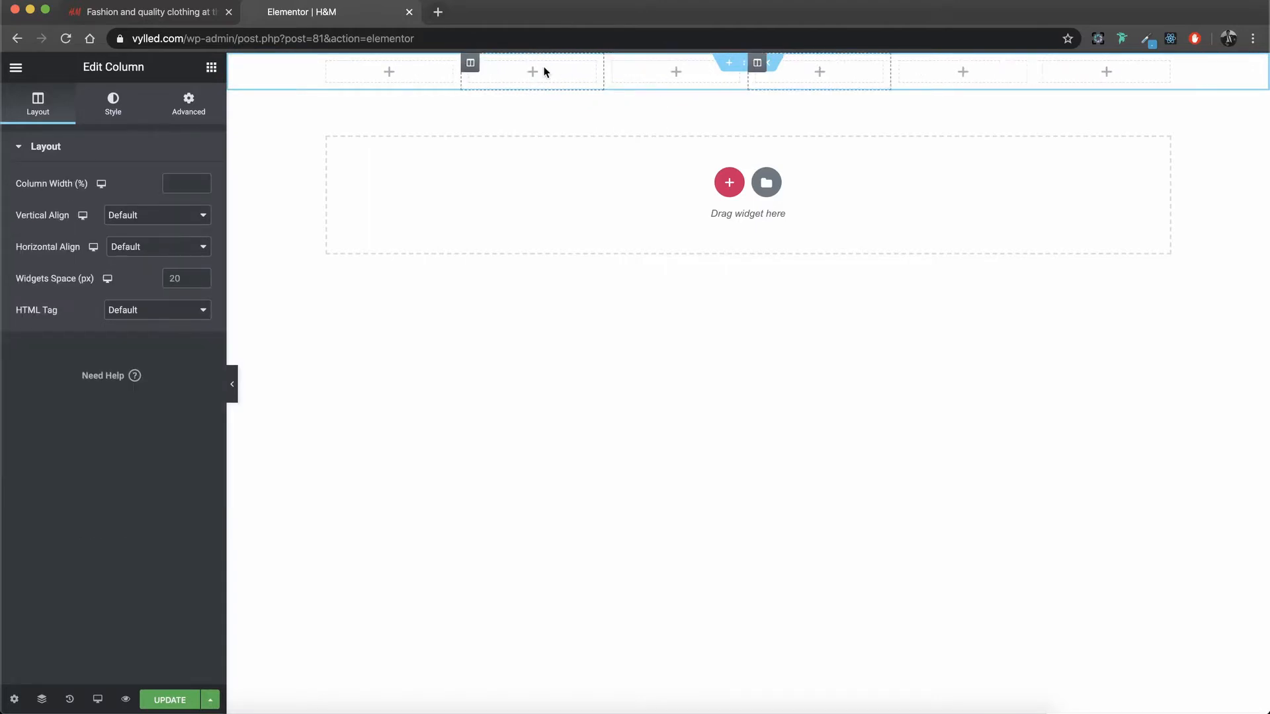
click(748, 63)
click(179, 241)
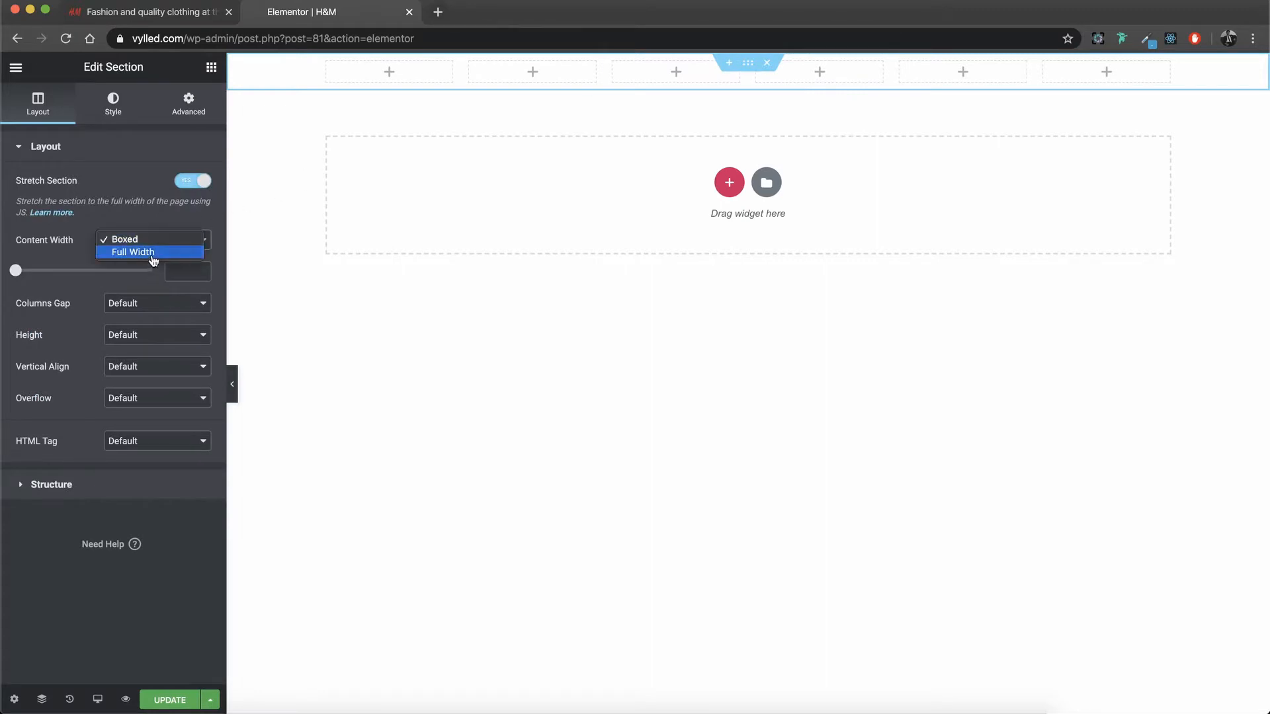
click(159, 253)
Step: Place a Text Editor widget in the first column and set its font family to Open Sans
click(295, 78)
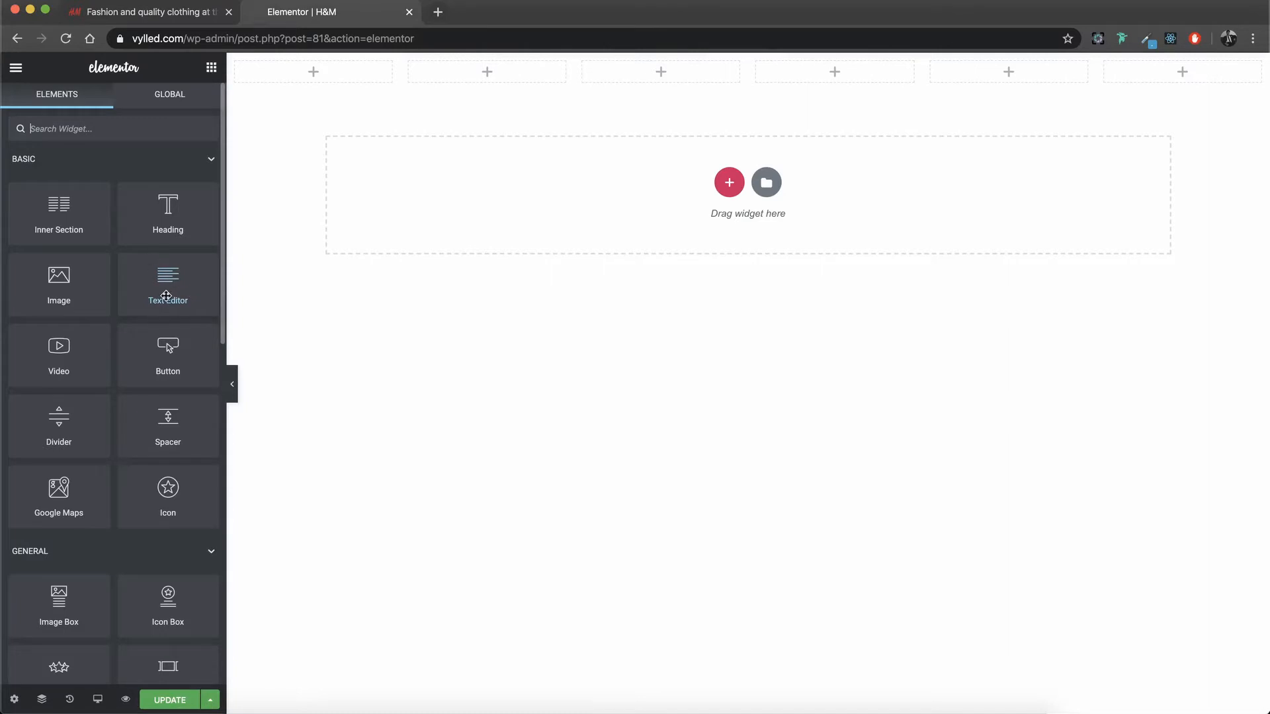
drag(167, 292, 313, 78)
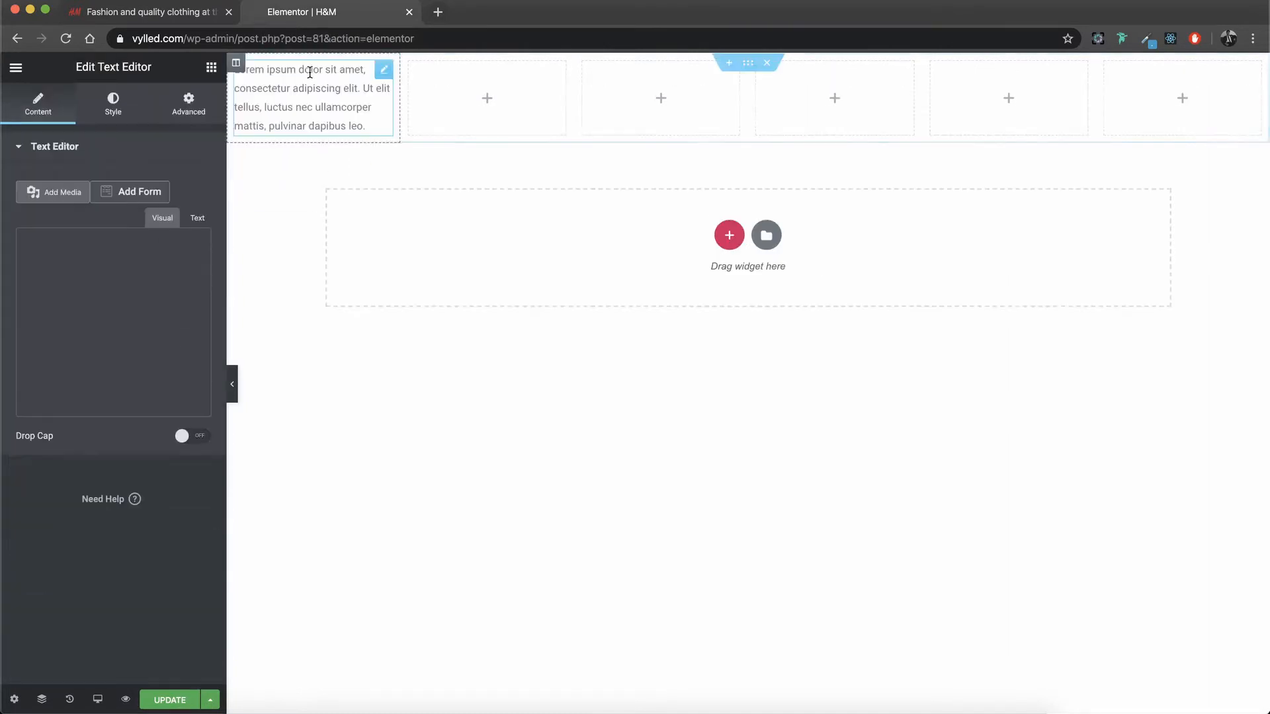
click(112, 121)
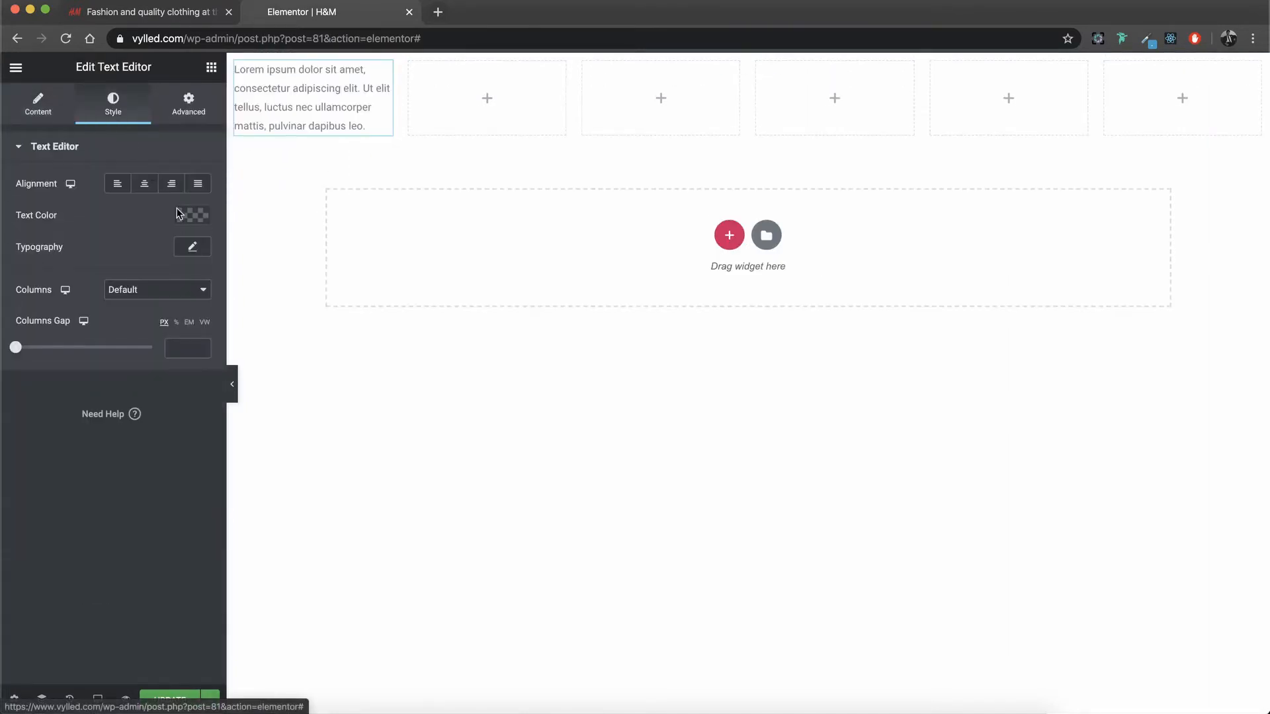
click(192, 247)
click(170, 298)
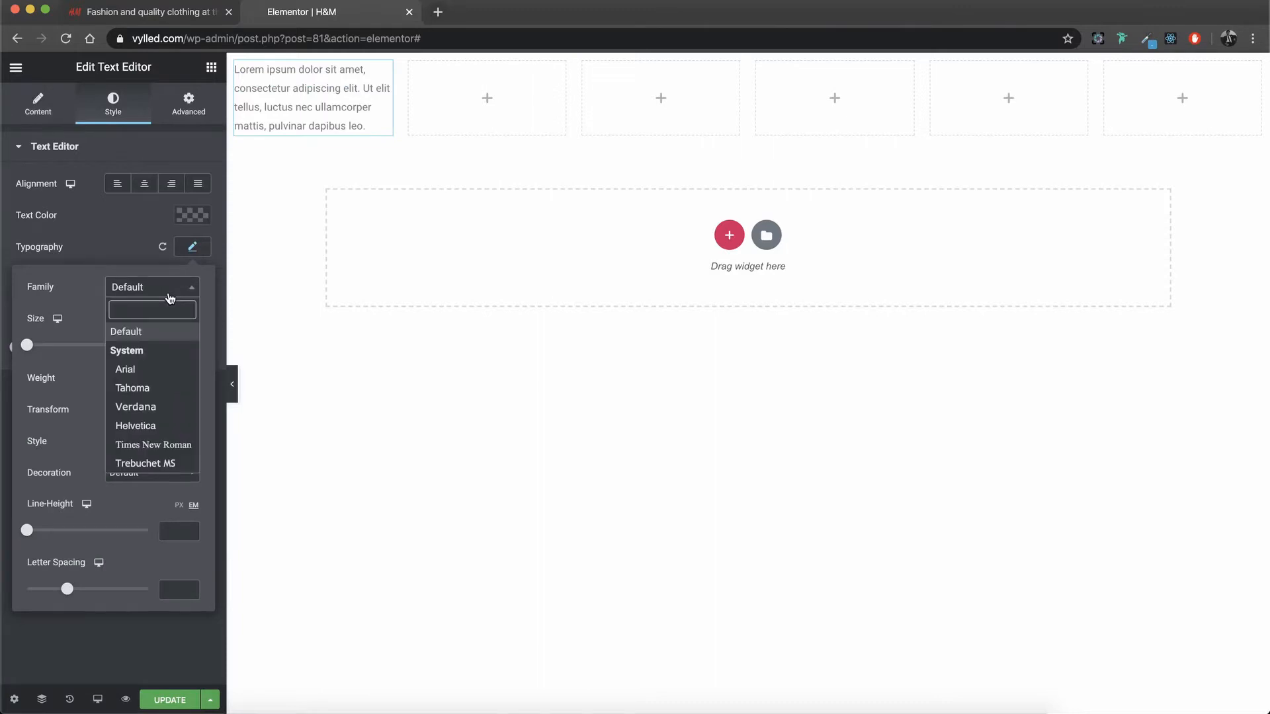
text(k)
key(BackSpace)
text(open sa)
click(136, 351)
Step: Set the first column's text size to 13 px and its weight to 600
click(177, 345)
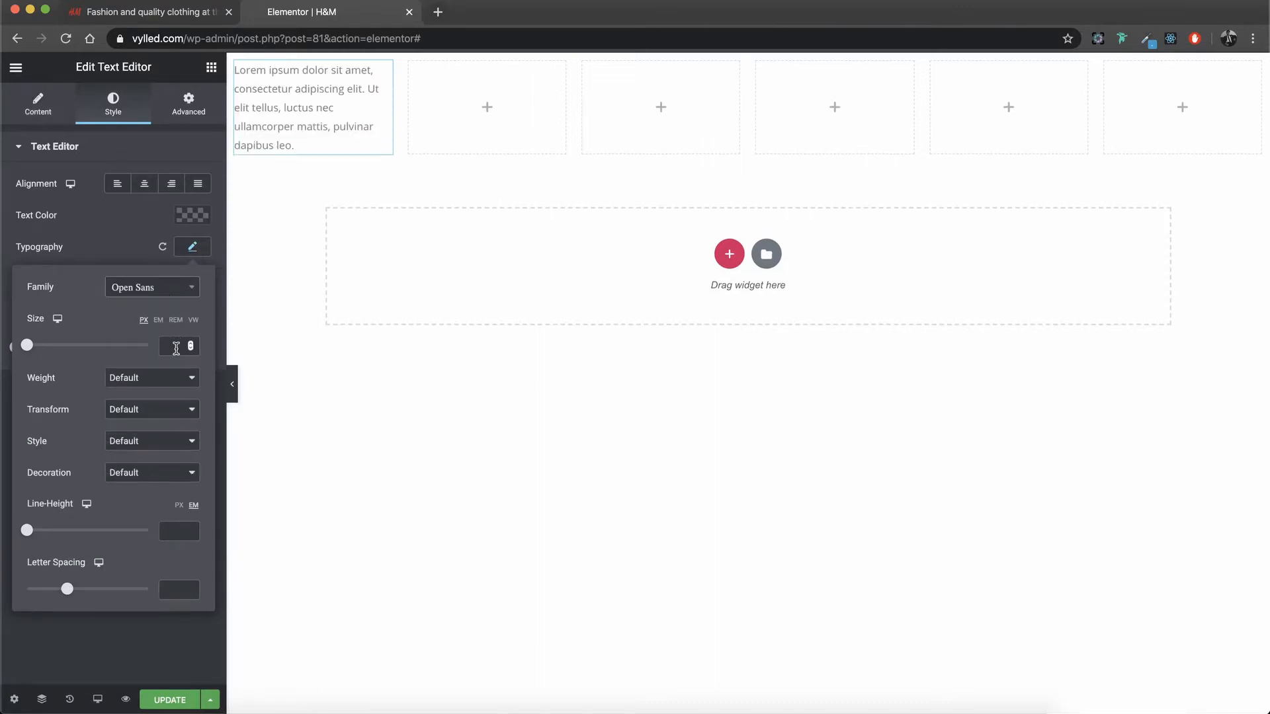
text(13)
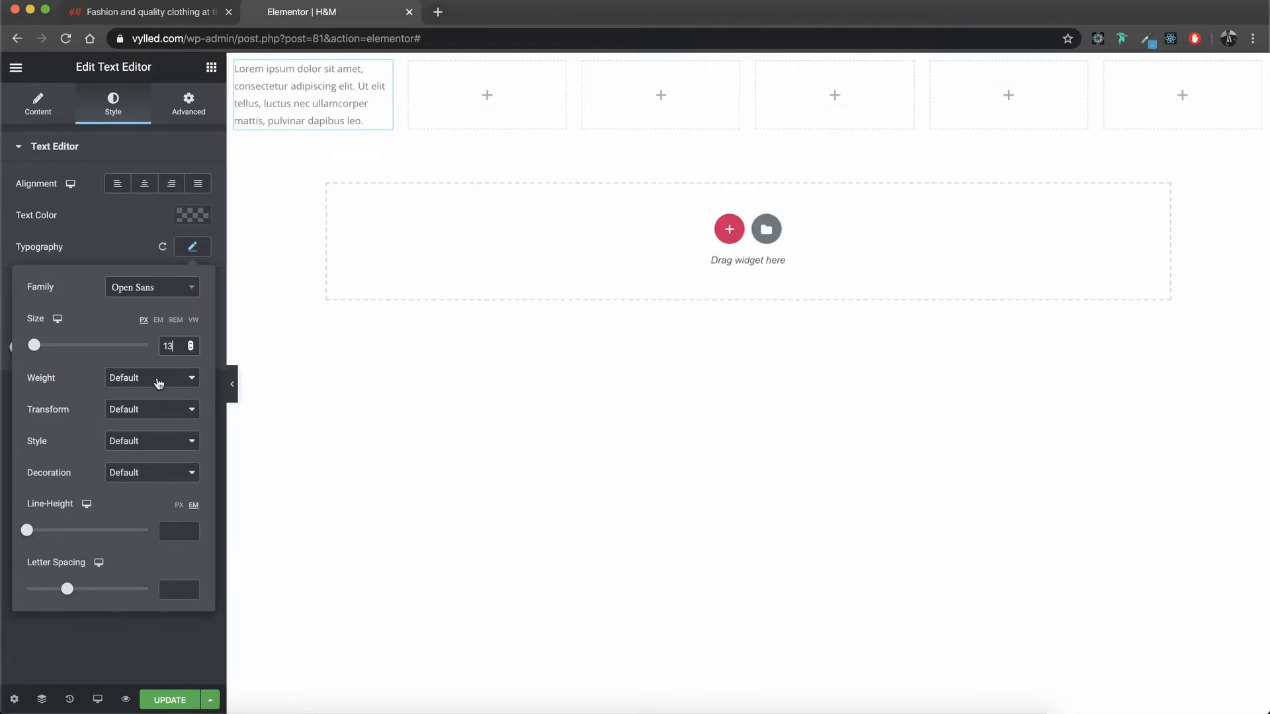
click(159, 382)
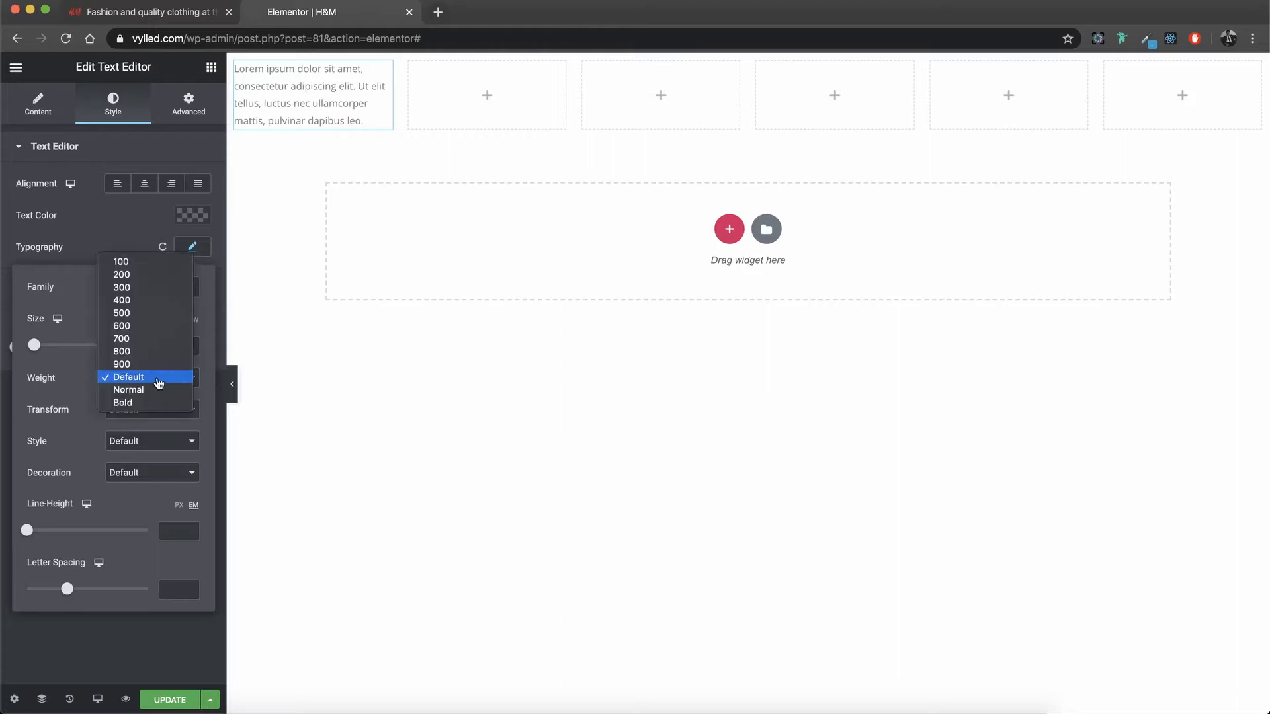
click(139, 328)
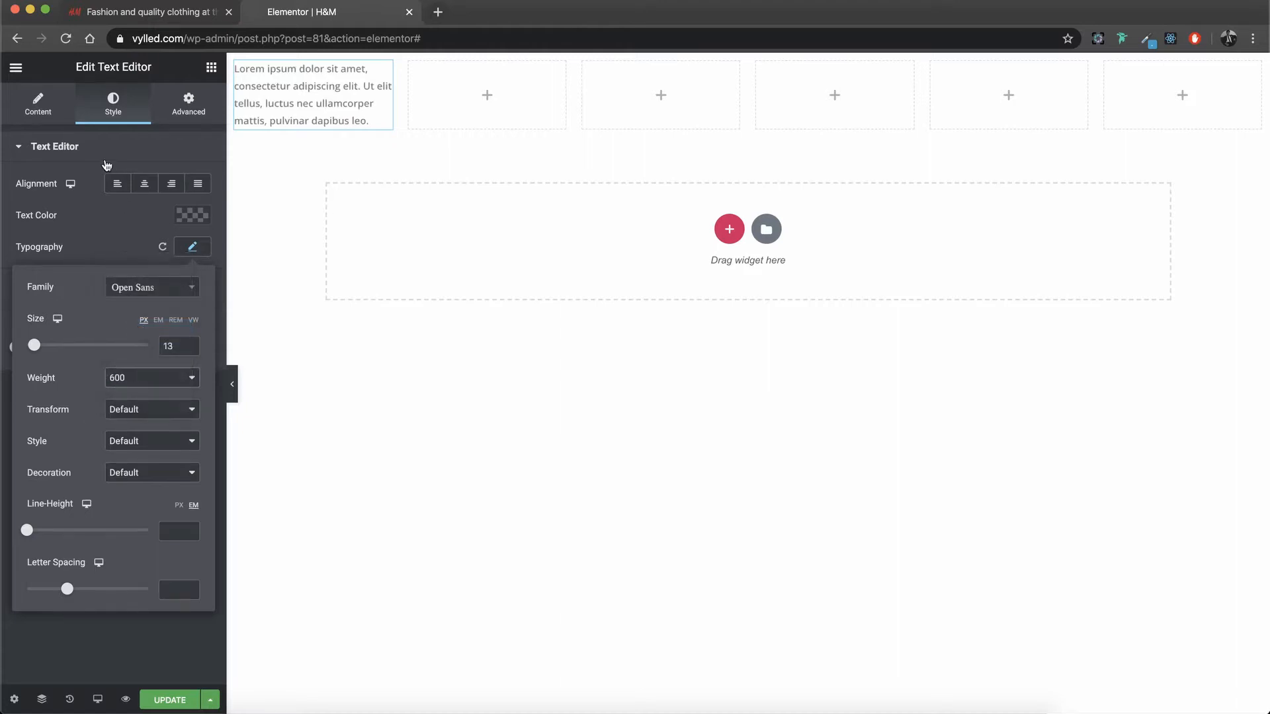
Step: Replace the placeholder paragraph in the first column's text widget with "Customer service"
click(45, 105)
triple_click(121, 348)
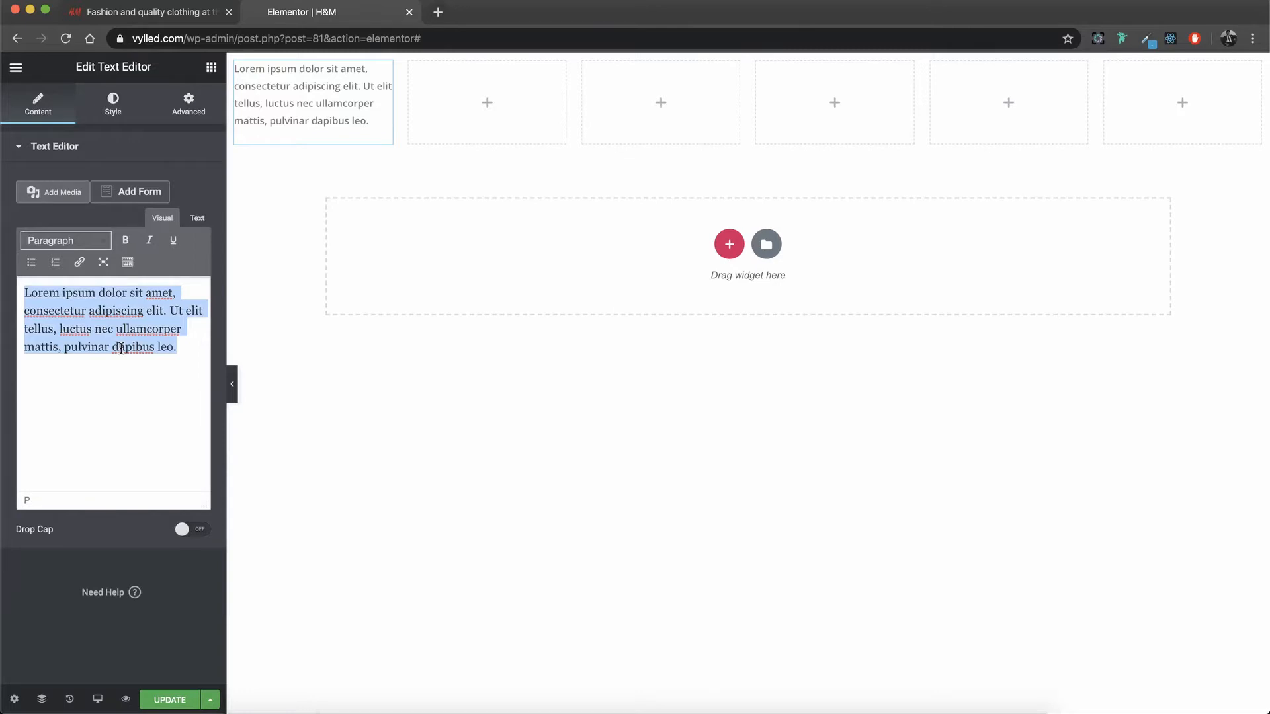
text(Customer Ser)
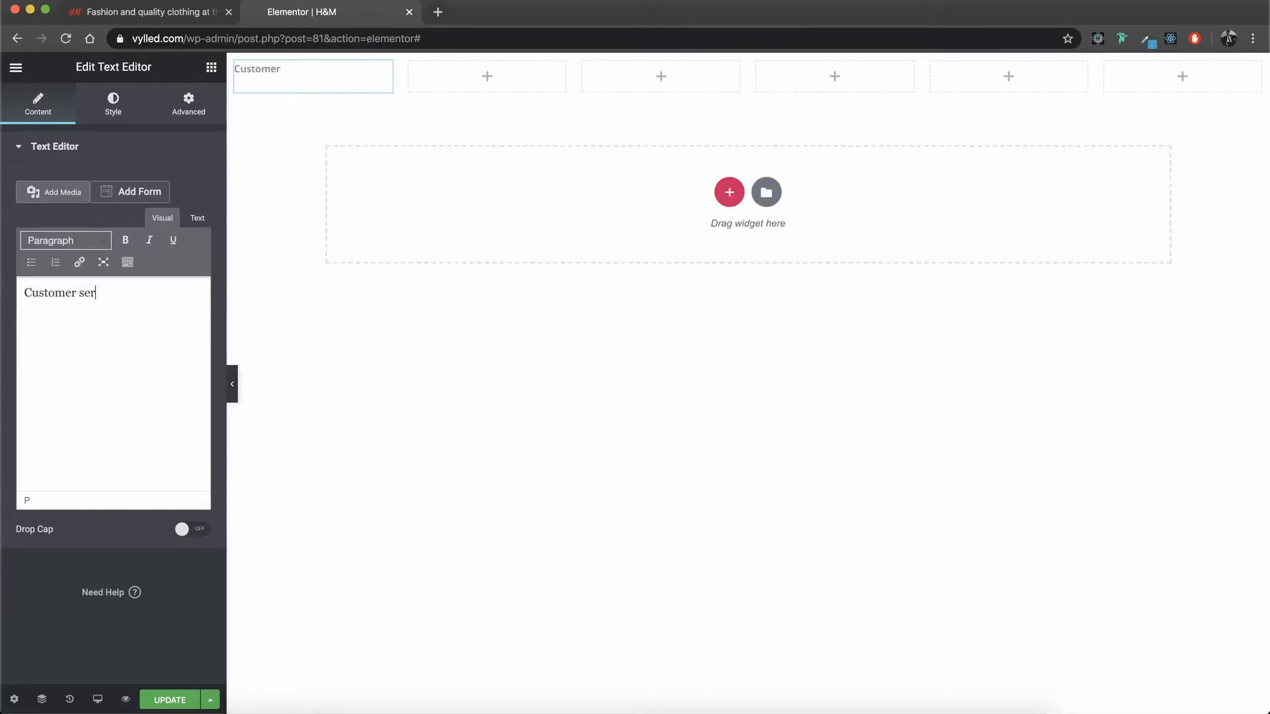
text(vicve)
Step: Set the text color of the "Customer service" widget to #2222222
click(113, 105)
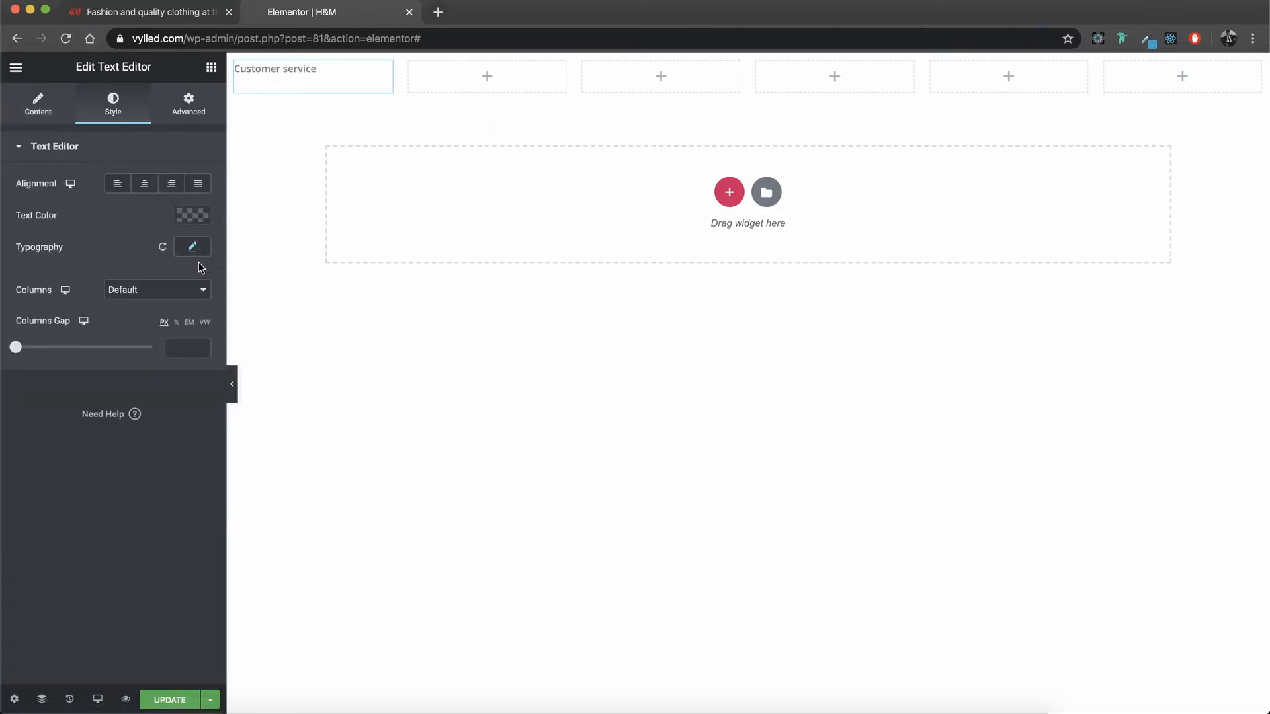
click(192, 214)
text(2222222)
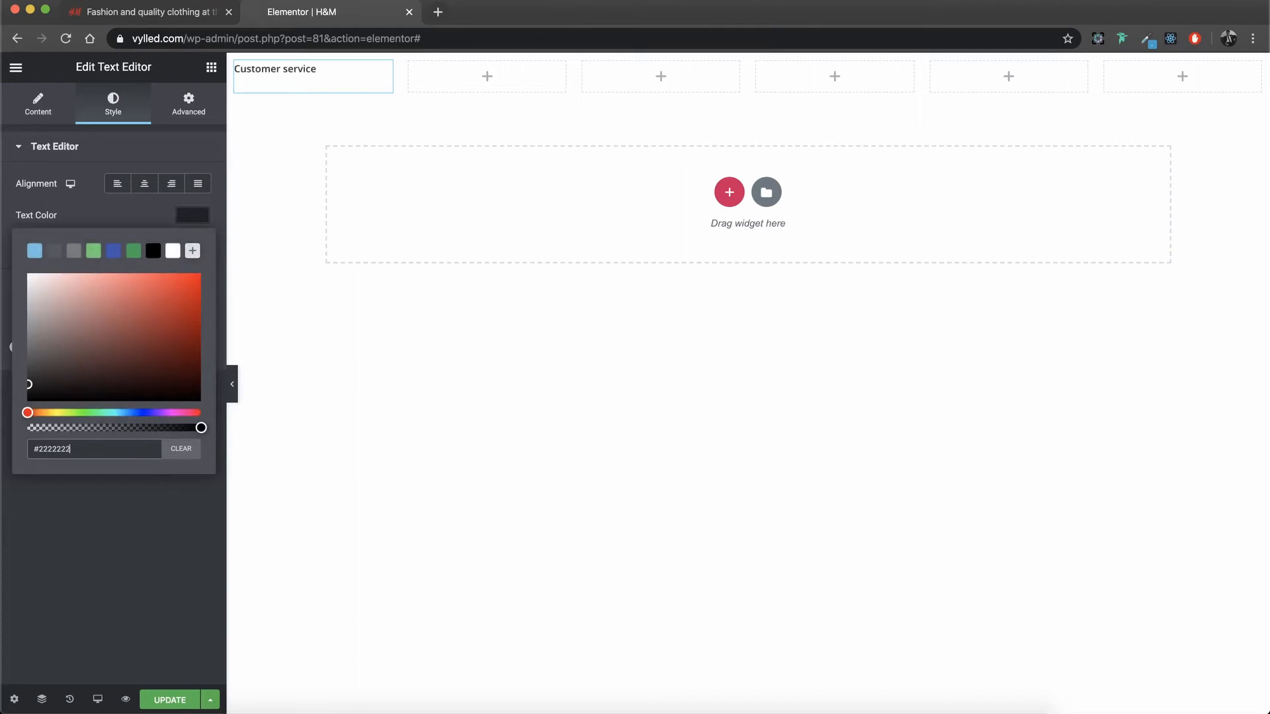
click(155, 565)
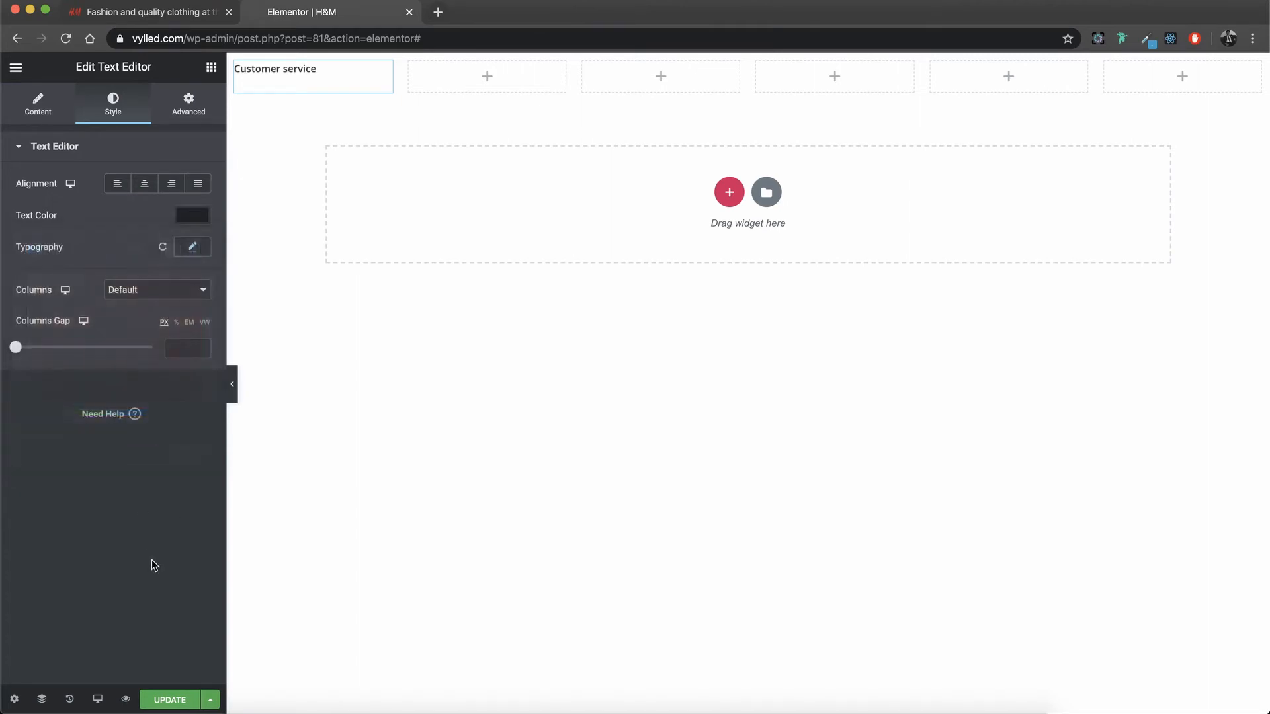
Step: Copy the "Customer service" text widget into the second column and replace the copy's text with "..."
right_click(296, 75)
click(330, 140)
right_click(422, 71)
click(437, 83)
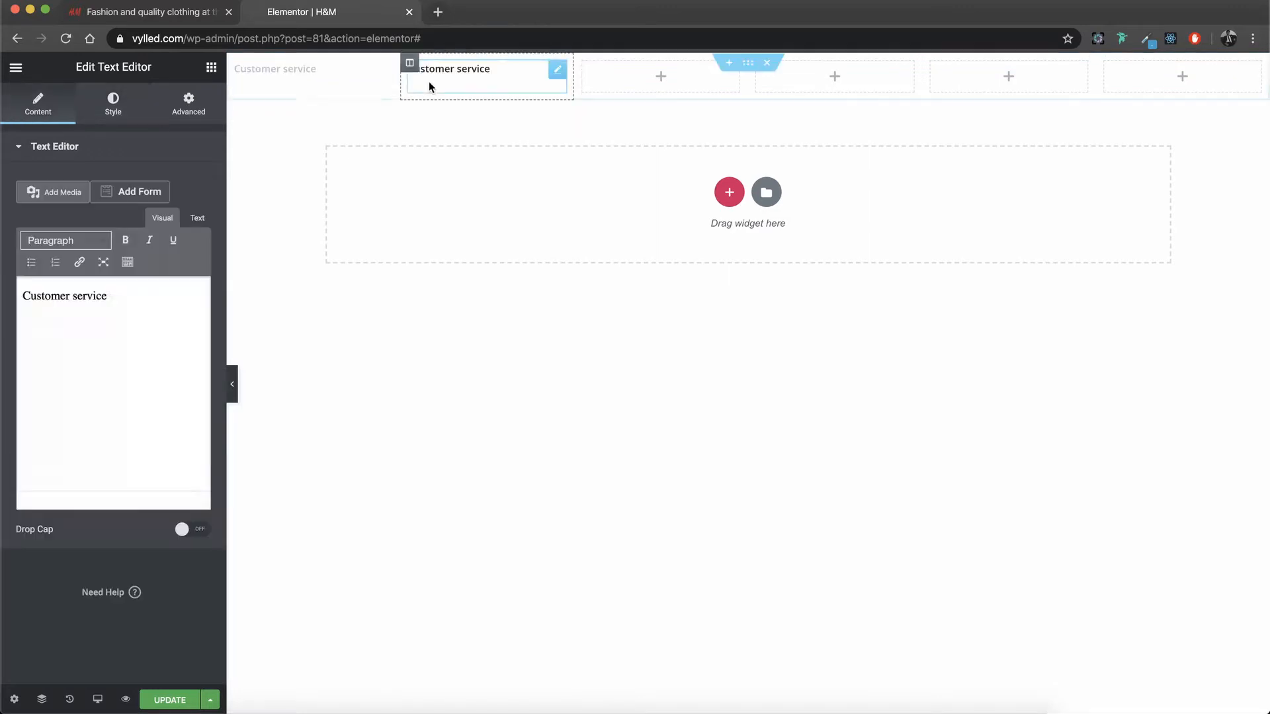
triple_click(168, 340)
text(...)
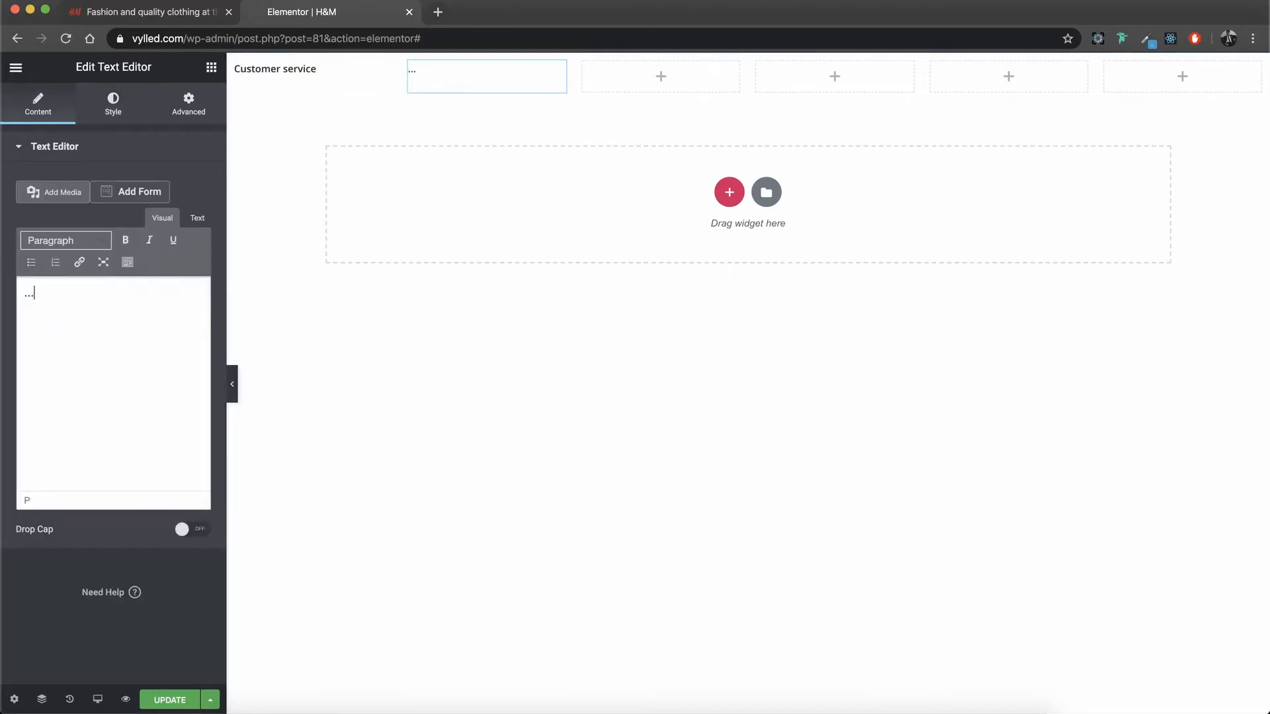
Step: Unlink the margins of the "Customer service" widget and set its left margin to 10%
click(343, 77)
click(188, 105)
click(196, 217)
click(207, 186)
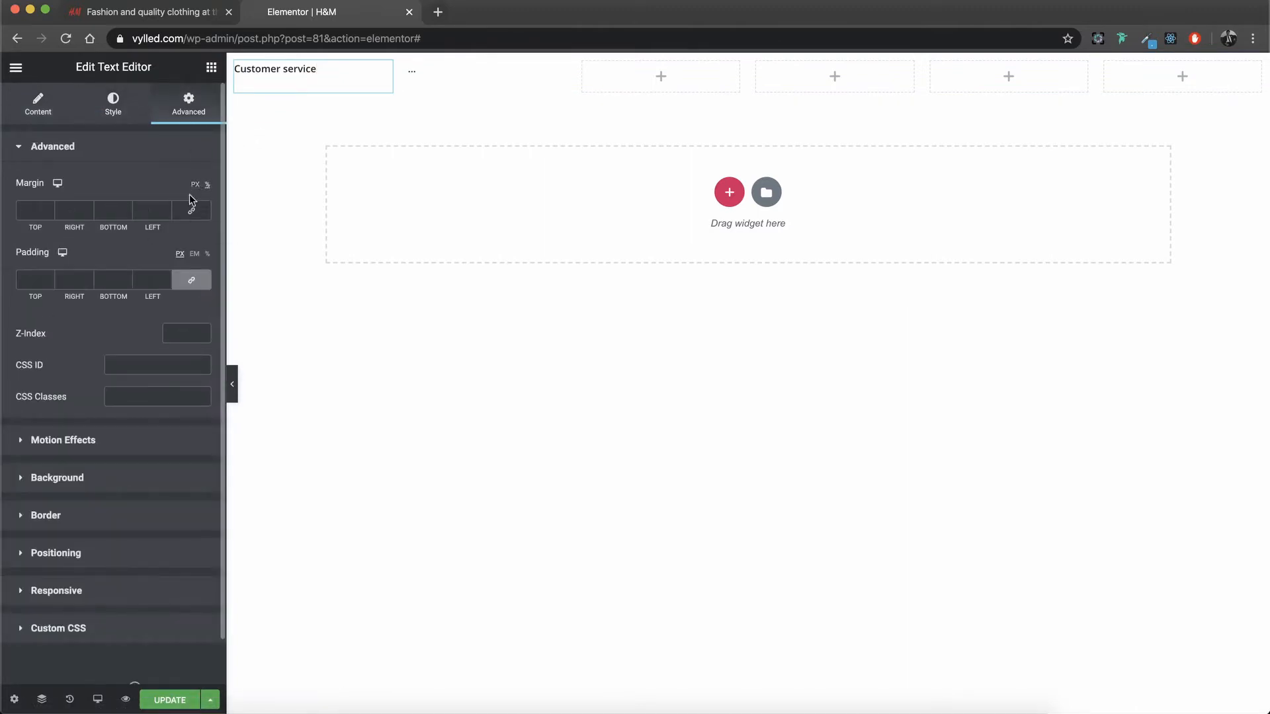
click(166, 209)
click(167, 209)
click(166, 209)
click(167, 209)
click(166, 209)
click(167, 209)
click(167, 209)
click(167, 209)
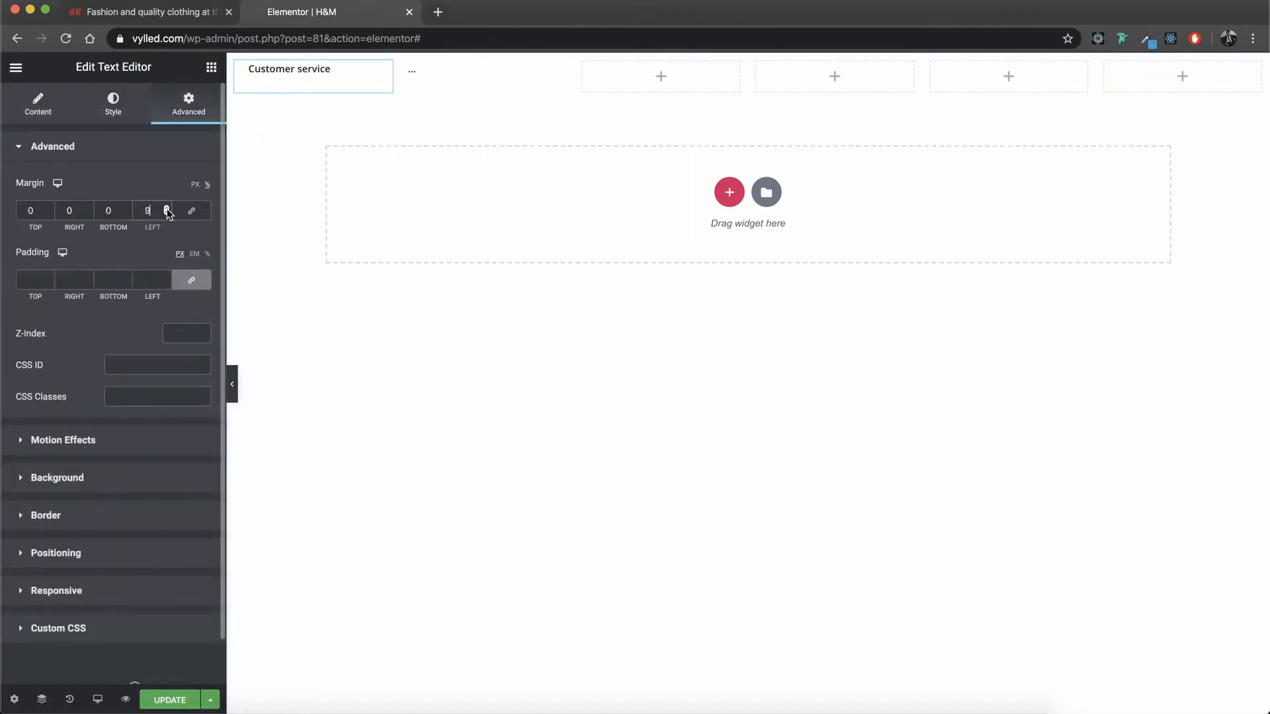
click(167, 209)
click(167, 209)
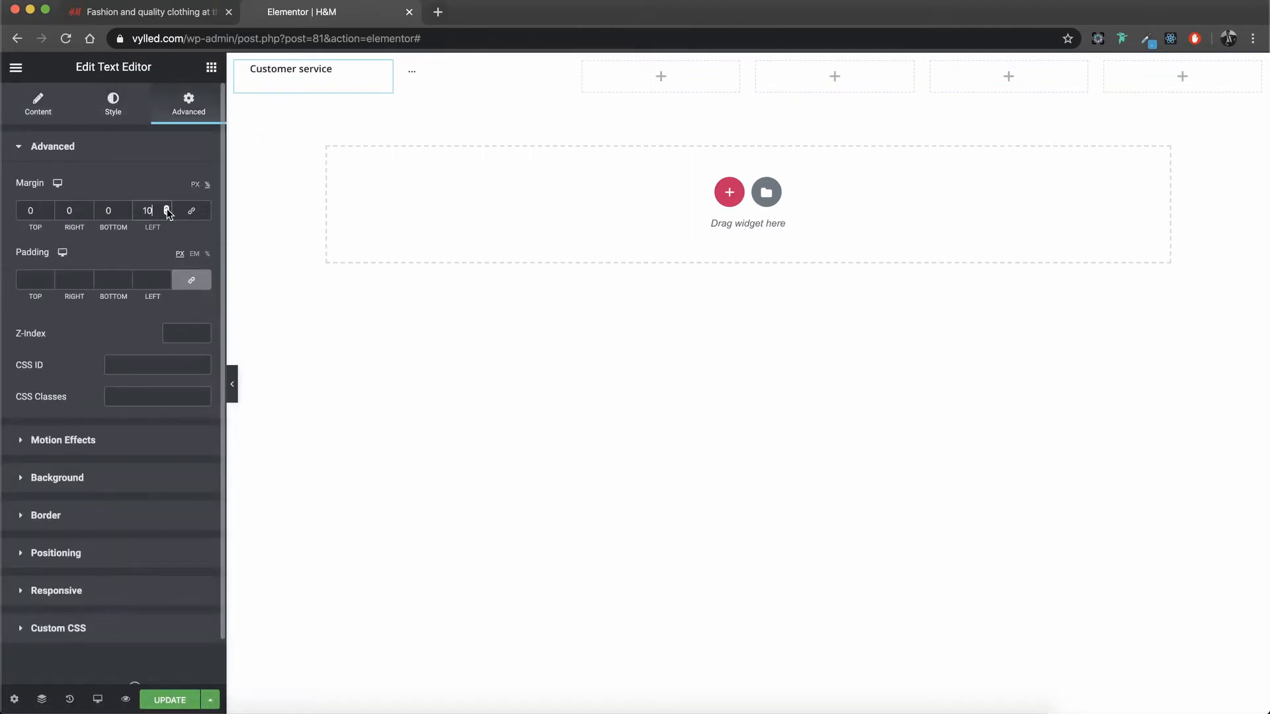
click(658, 77)
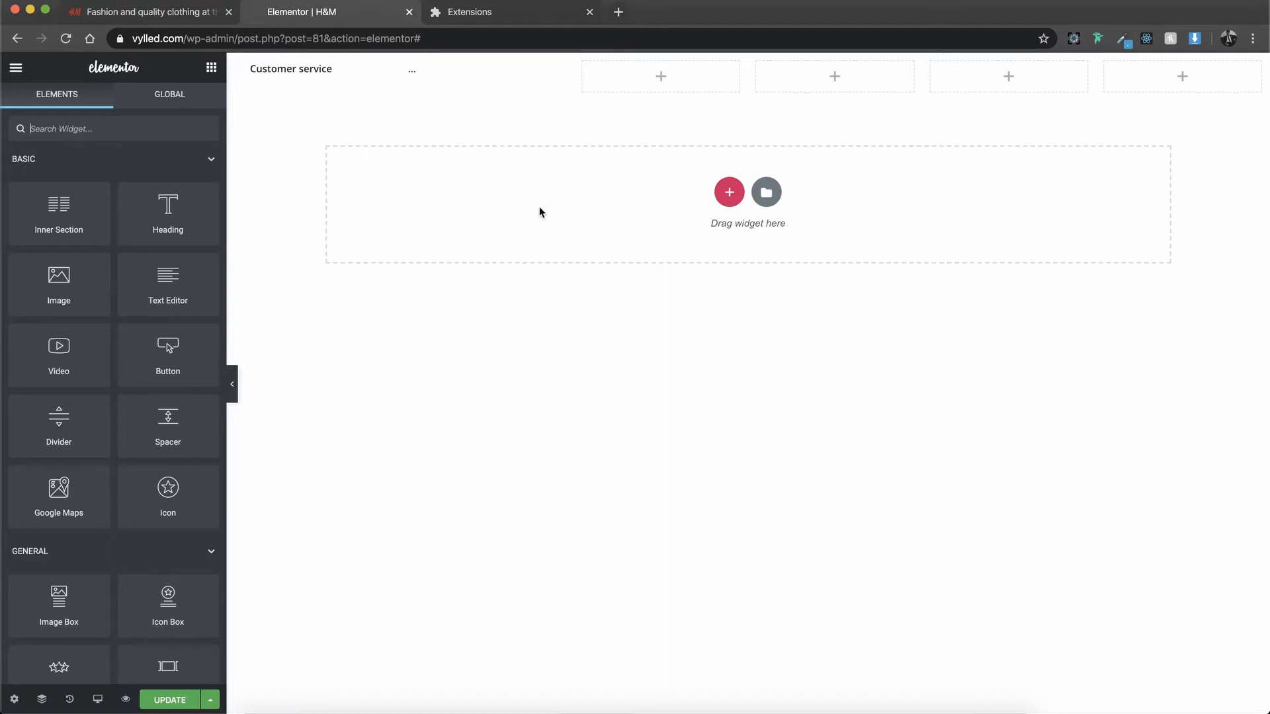
Step: Switch to the H&M homepage, examine its layout from header to footer and review the images offered by the image downloader extension
click(207, 15)
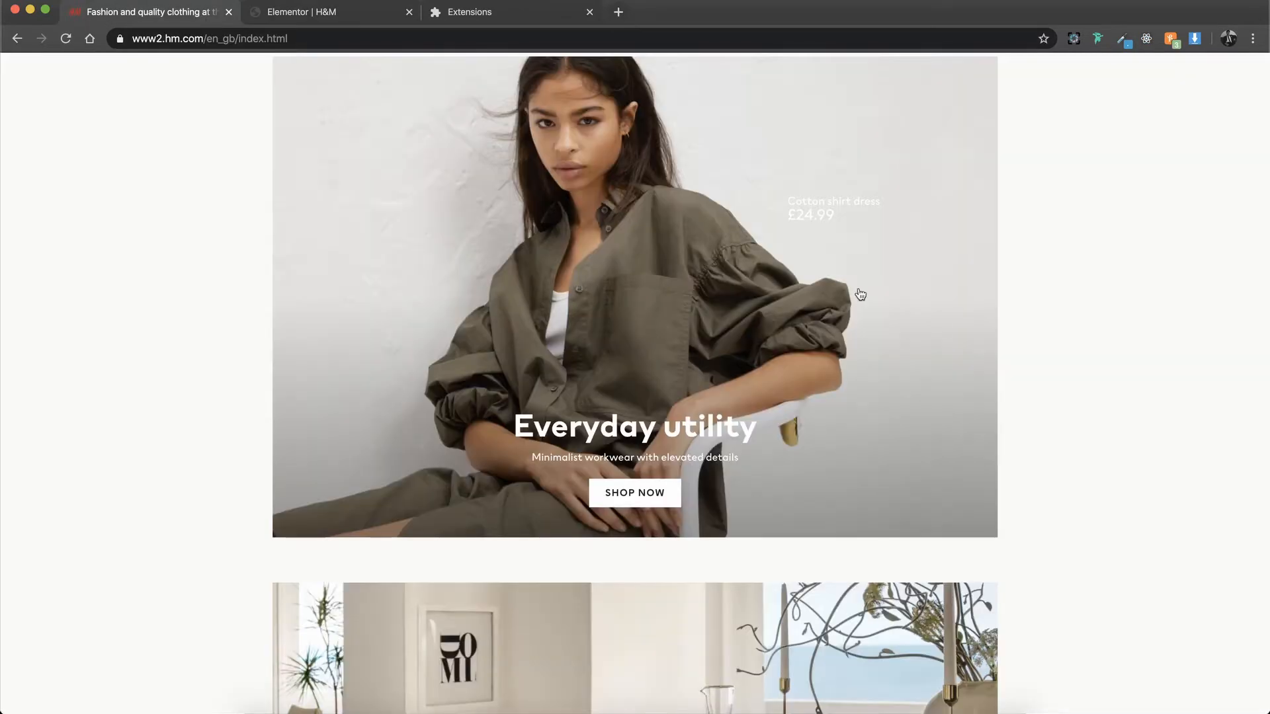
scroll(900, 311, up, 3)
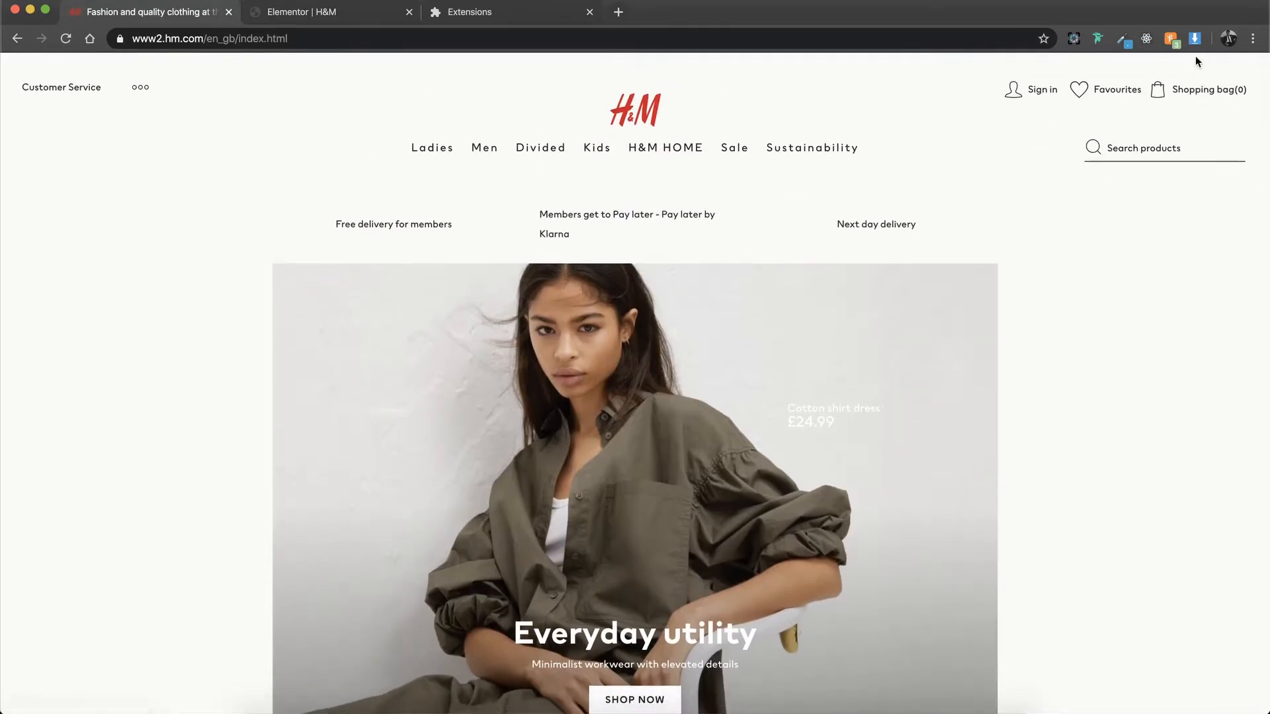
click(1196, 39)
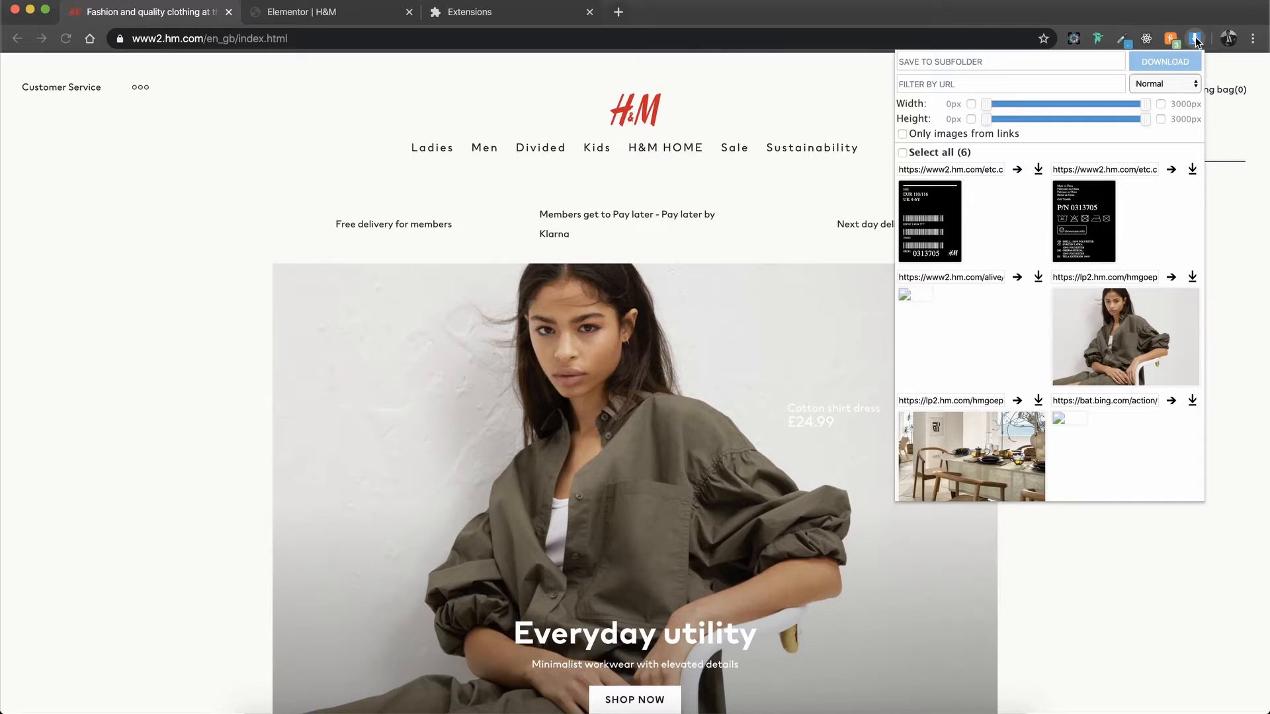
scroll(1122, 349, down, 2)
scroll(1046, 587, down, 20)
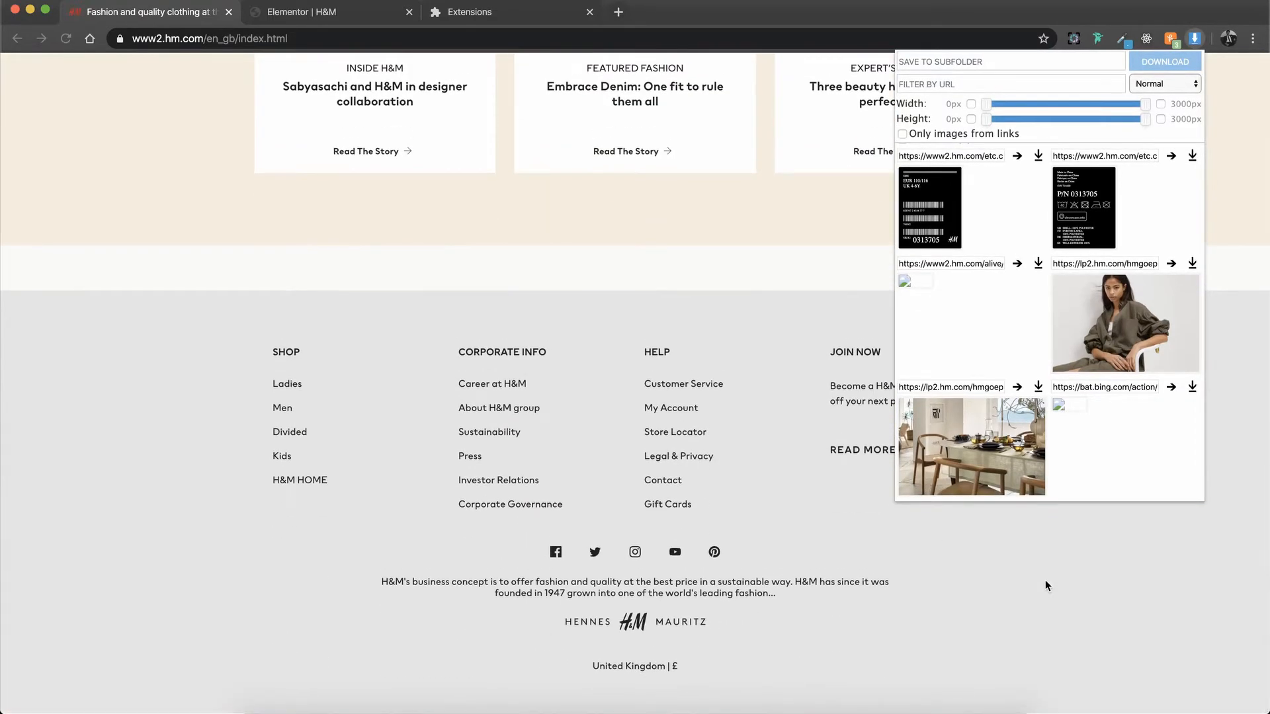
scroll(1078, 452, up, 2)
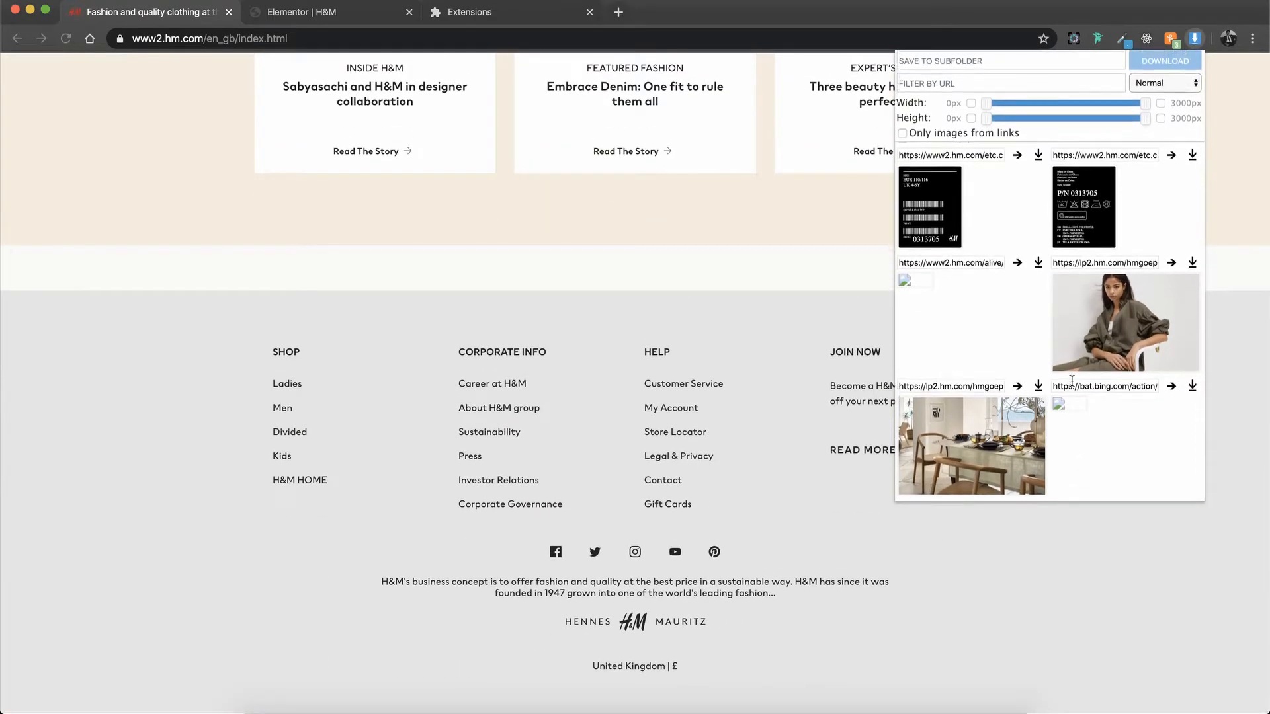
scroll(1072, 381, down, 2)
scroll(812, 303, up, 15)
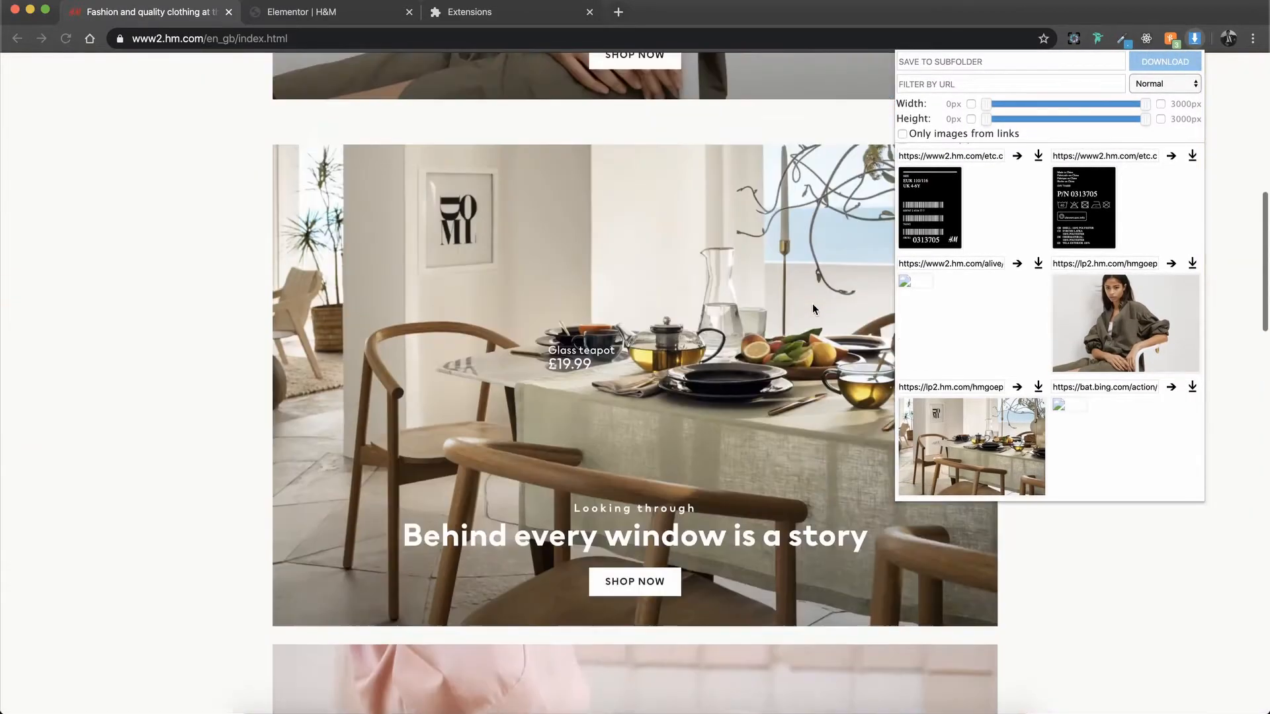
scroll(812, 303, down, 15)
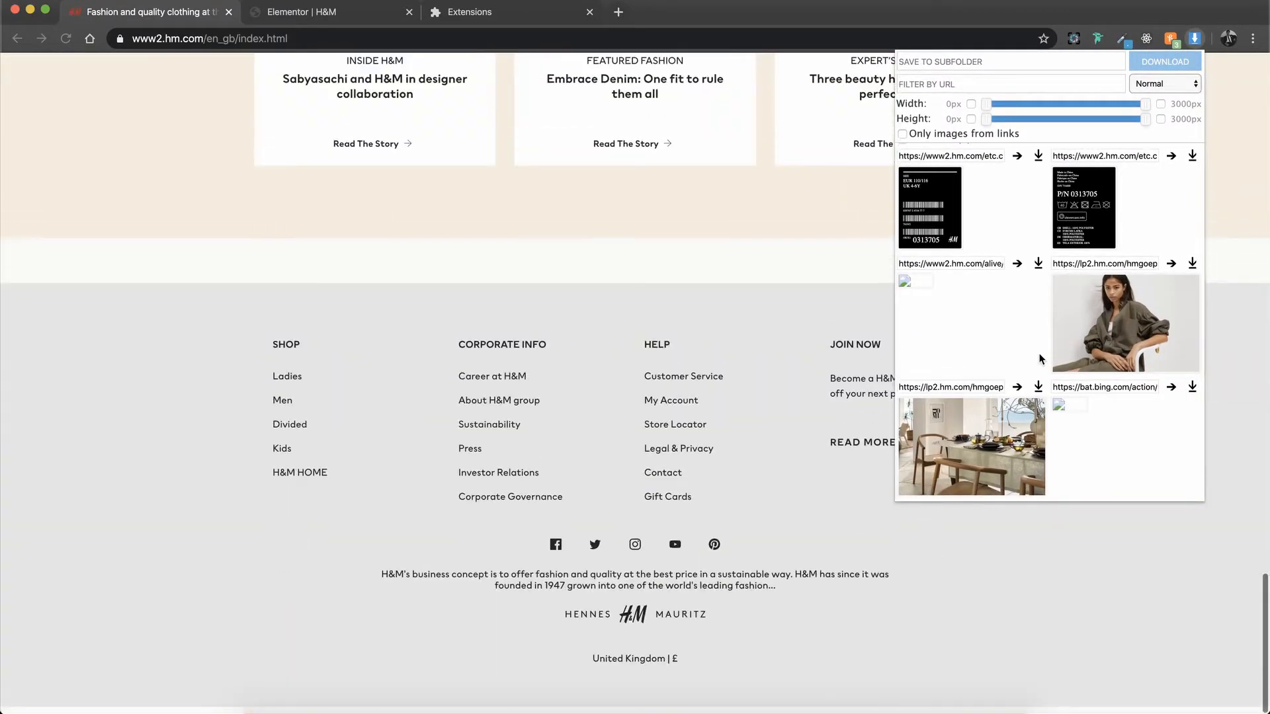
scroll(1040, 359, up, 2)
scroll(1040, 359, down, 2)
scroll(1039, 359, up, 2)
scroll(1040, 359, down, 2)
scroll(1039, 359, up, 2)
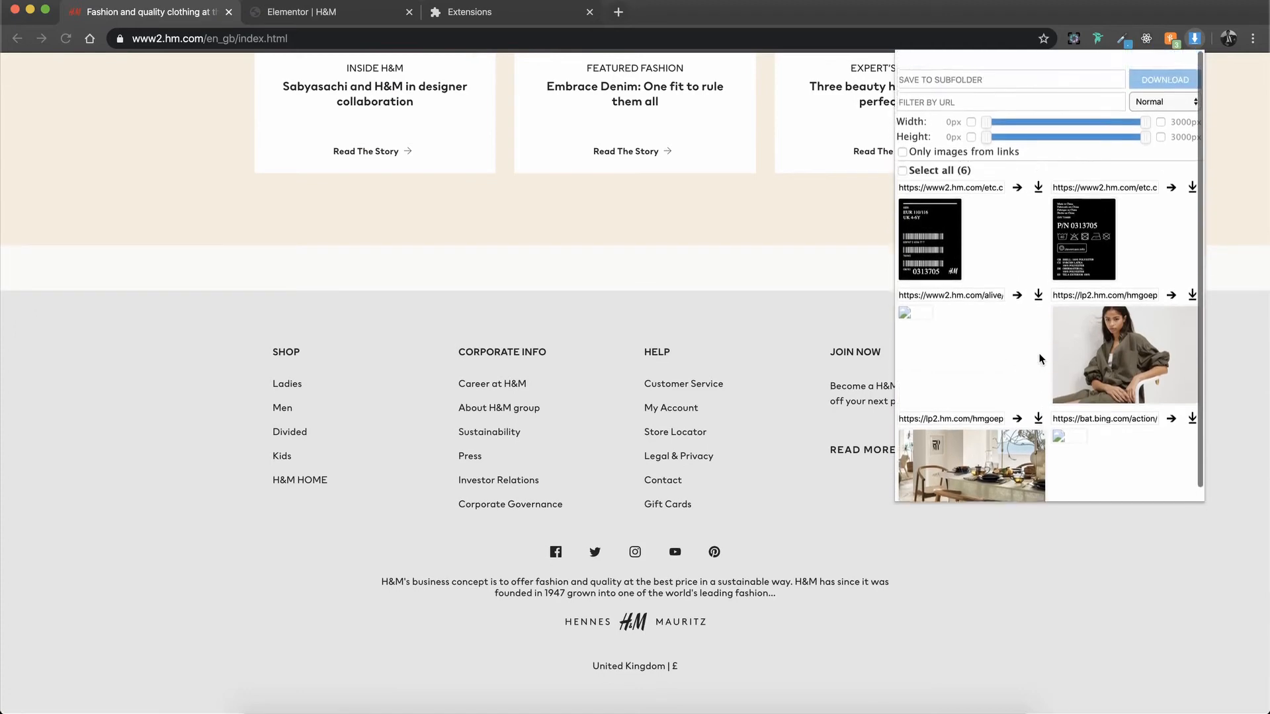
click(551, 207)
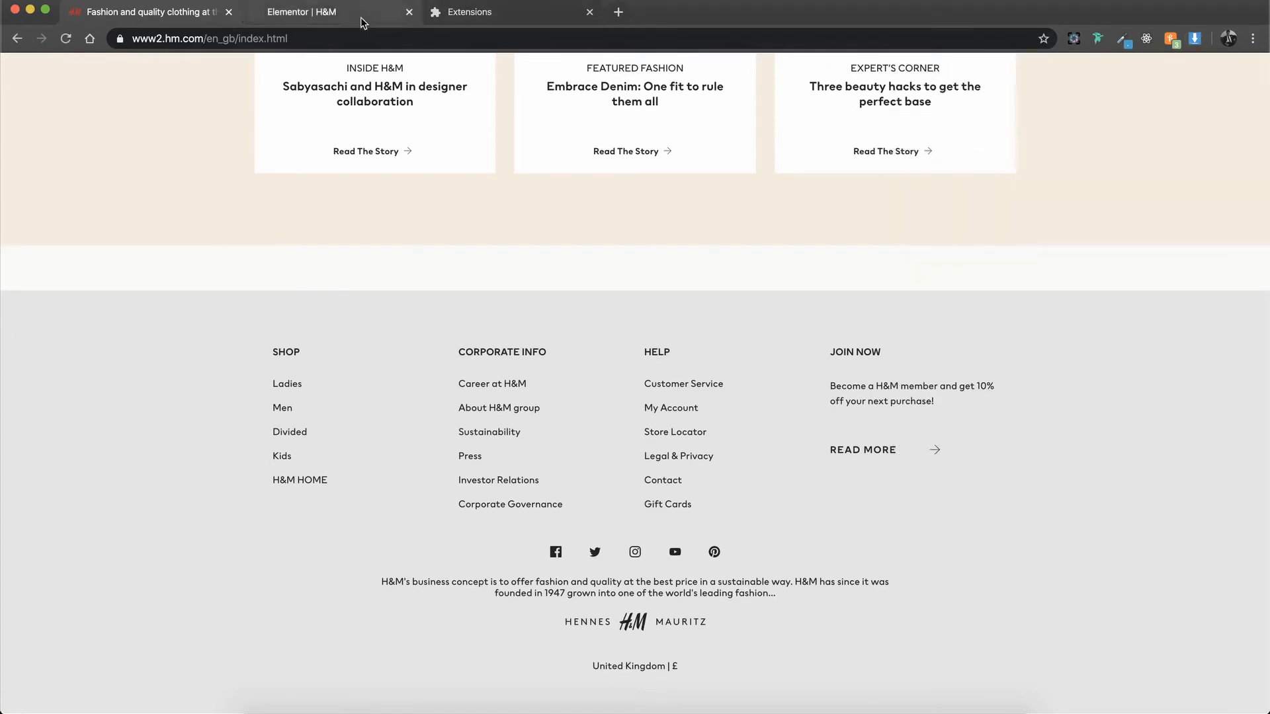
scroll(435, 248, up, 15)
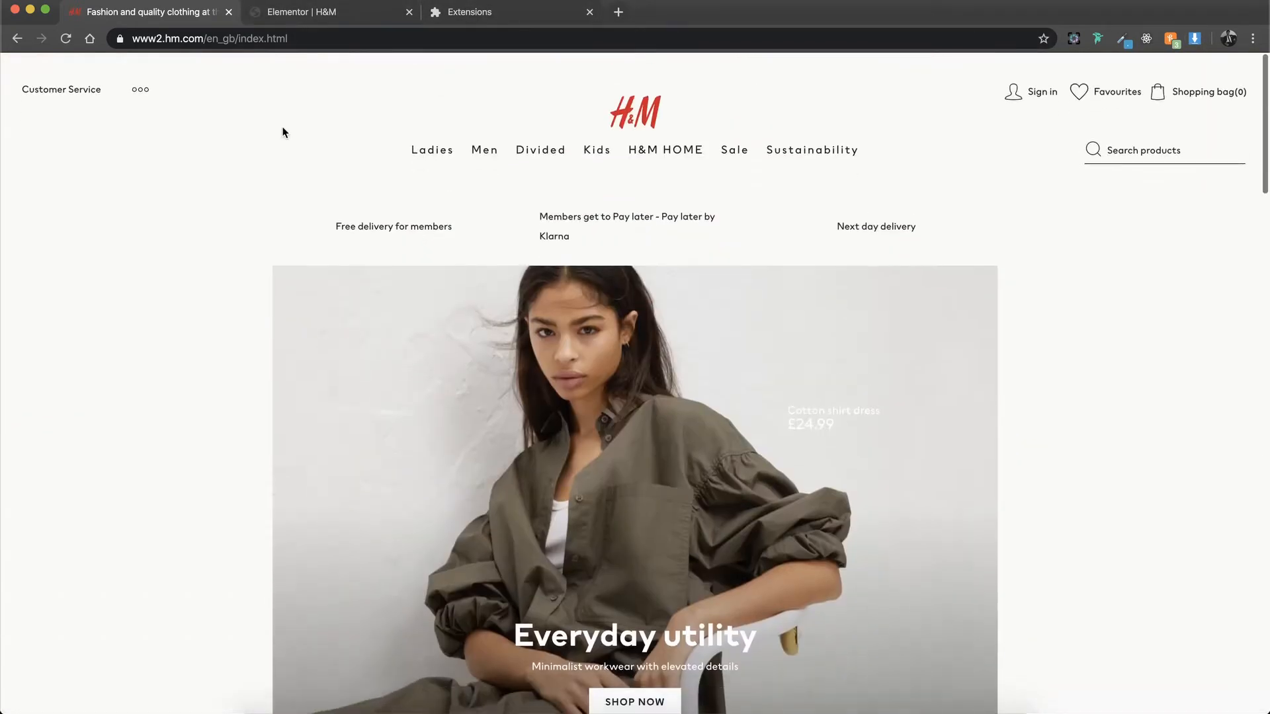
Step: Return to the Elementor page, place an Icon List widget in the fourth column and delete its second and third items
click(306, 14)
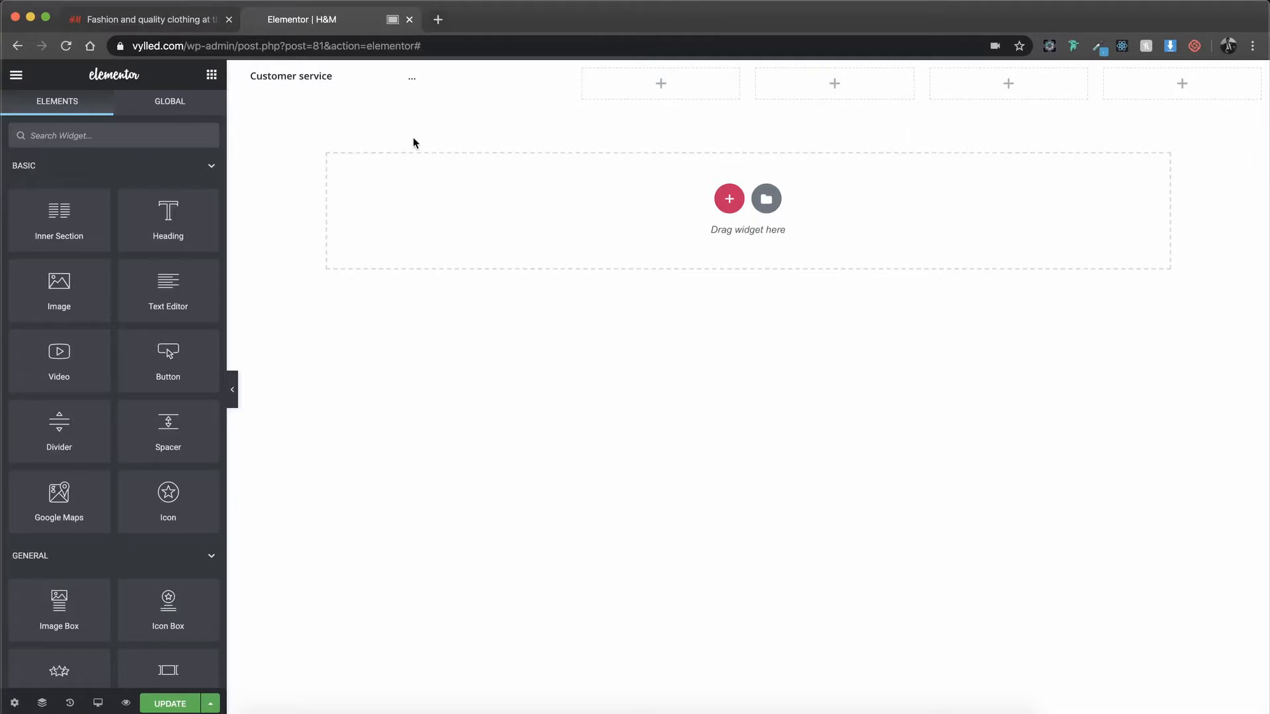
click(93, 135)
text(icon)
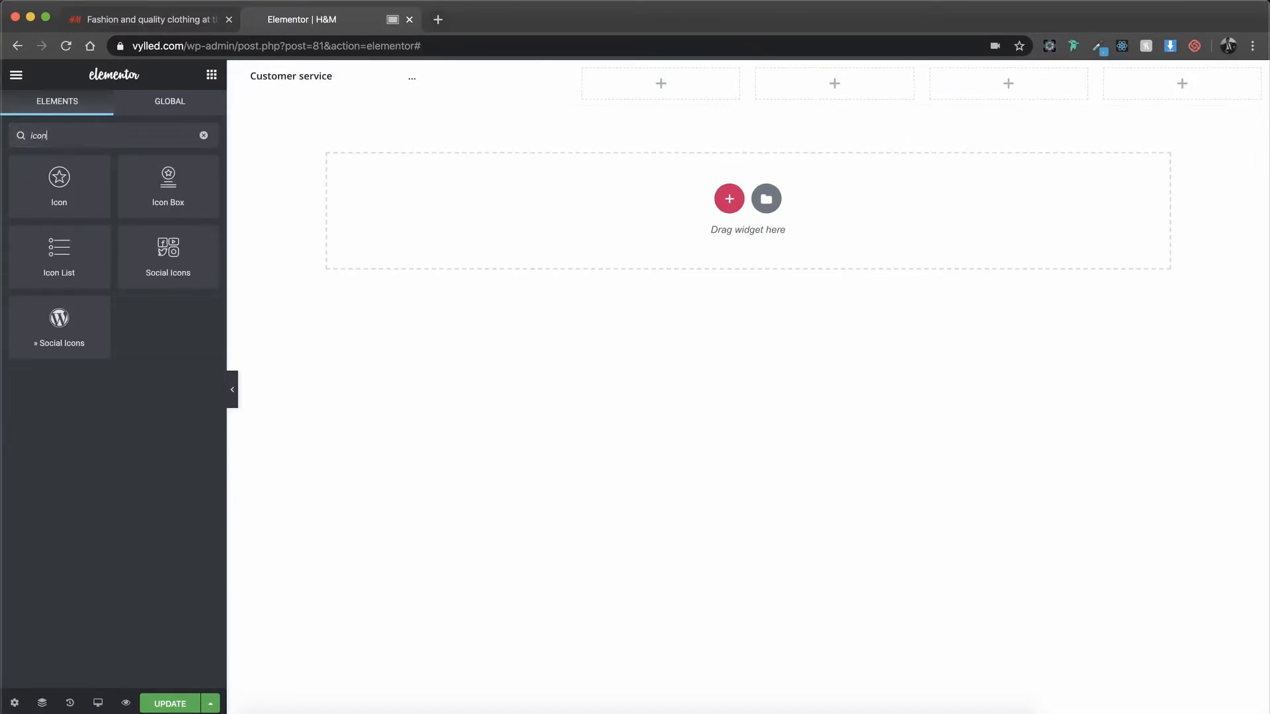
drag(90, 257, 843, 82)
click(196, 281)
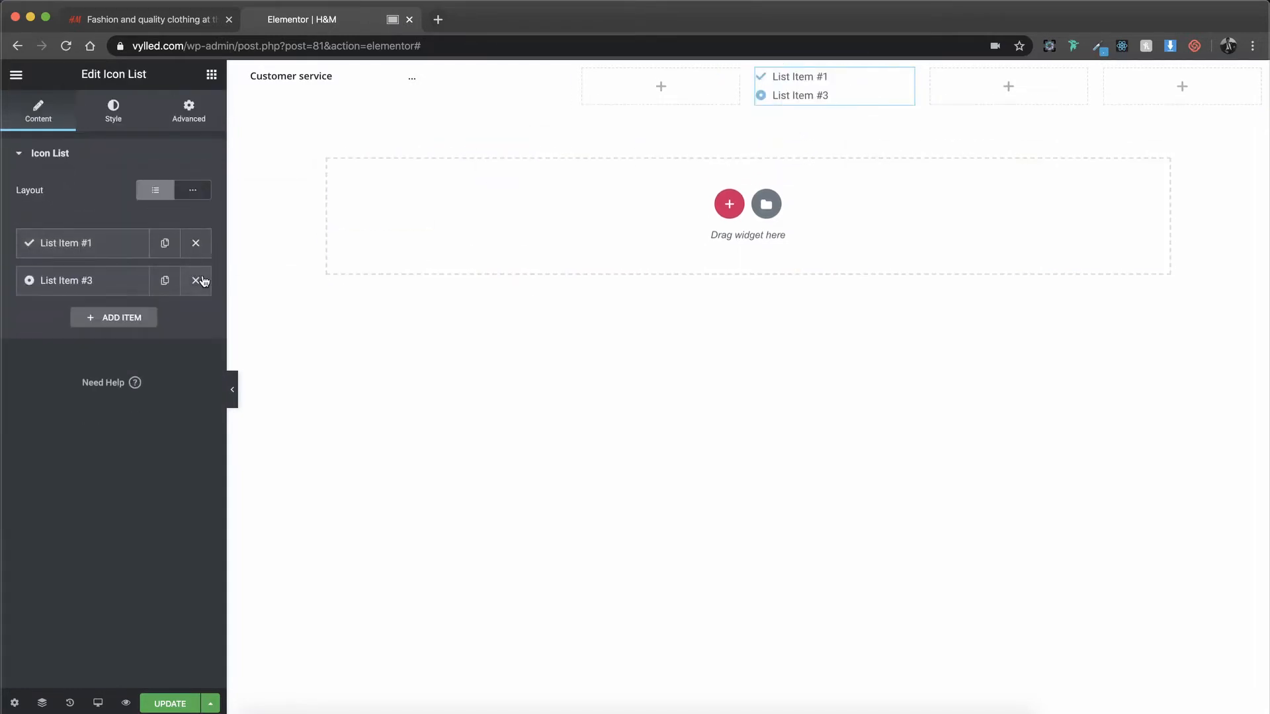
click(196, 280)
Step: Give the remaining list item the outlined user icon from the icon library and set its text to "Sign In"
click(119, 255)
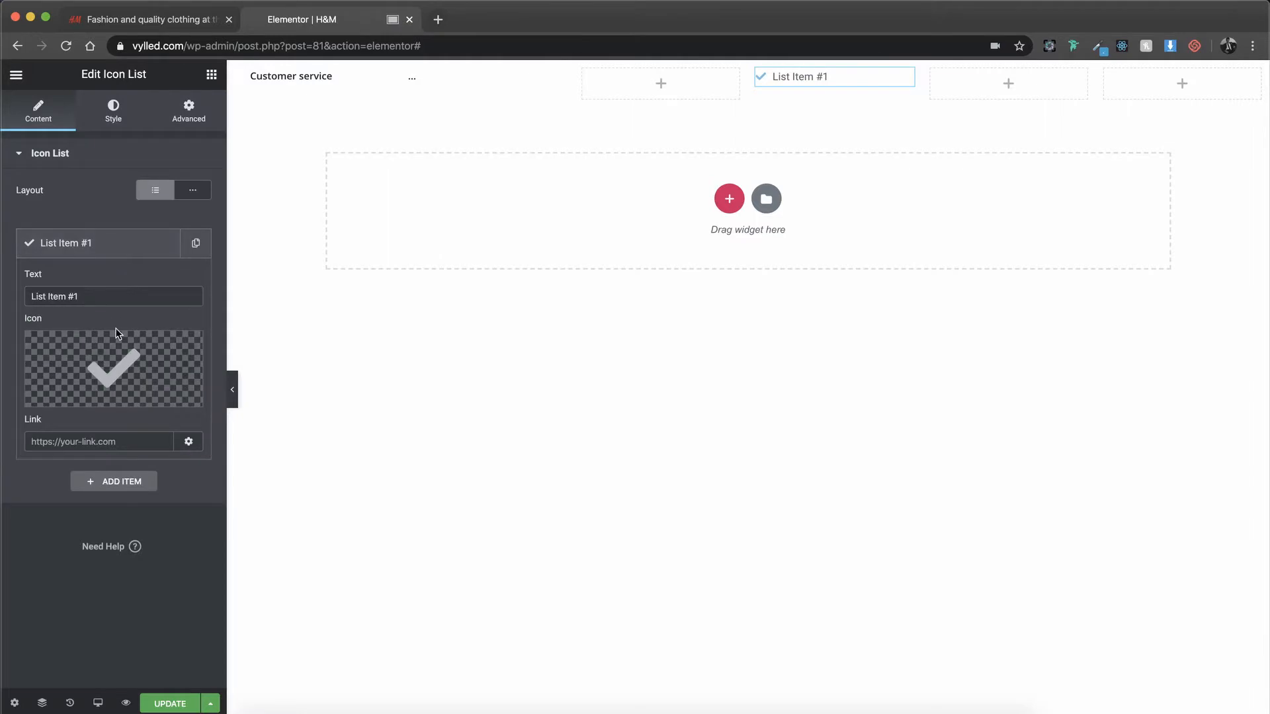
click(112, 352)
click(729, 164)
text(user)
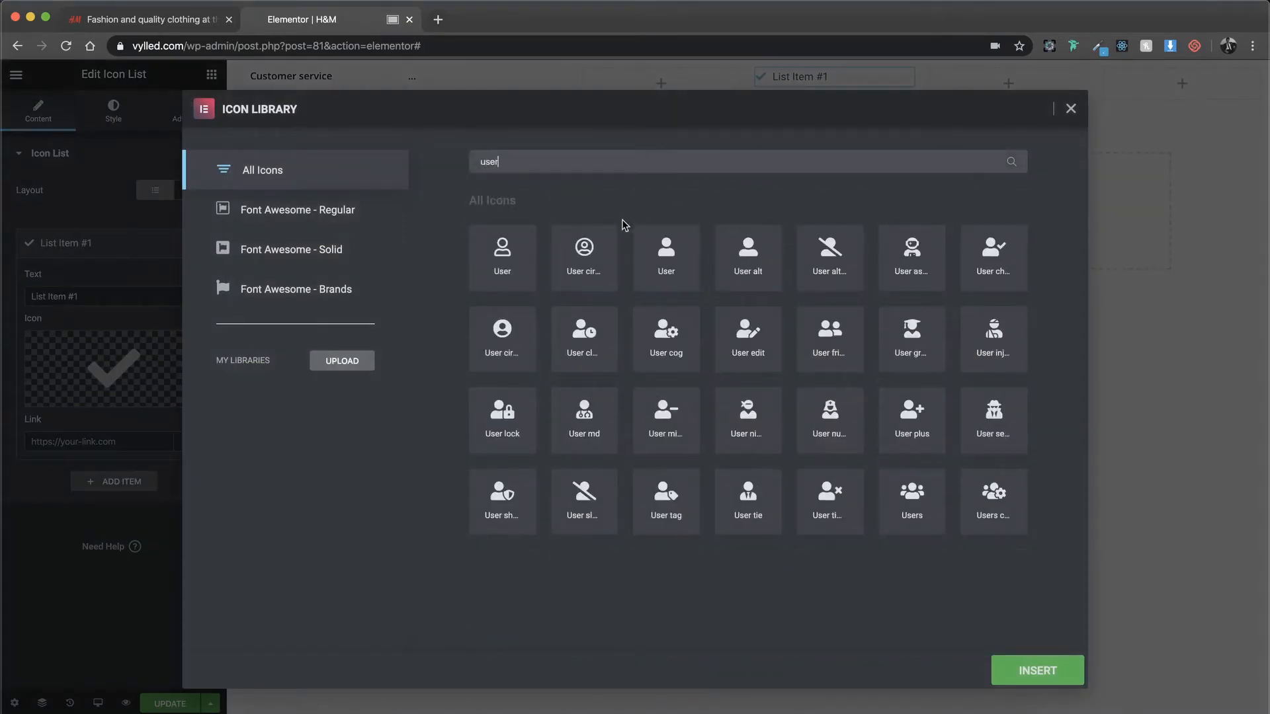
click(506, 273)
click(1051, 674)
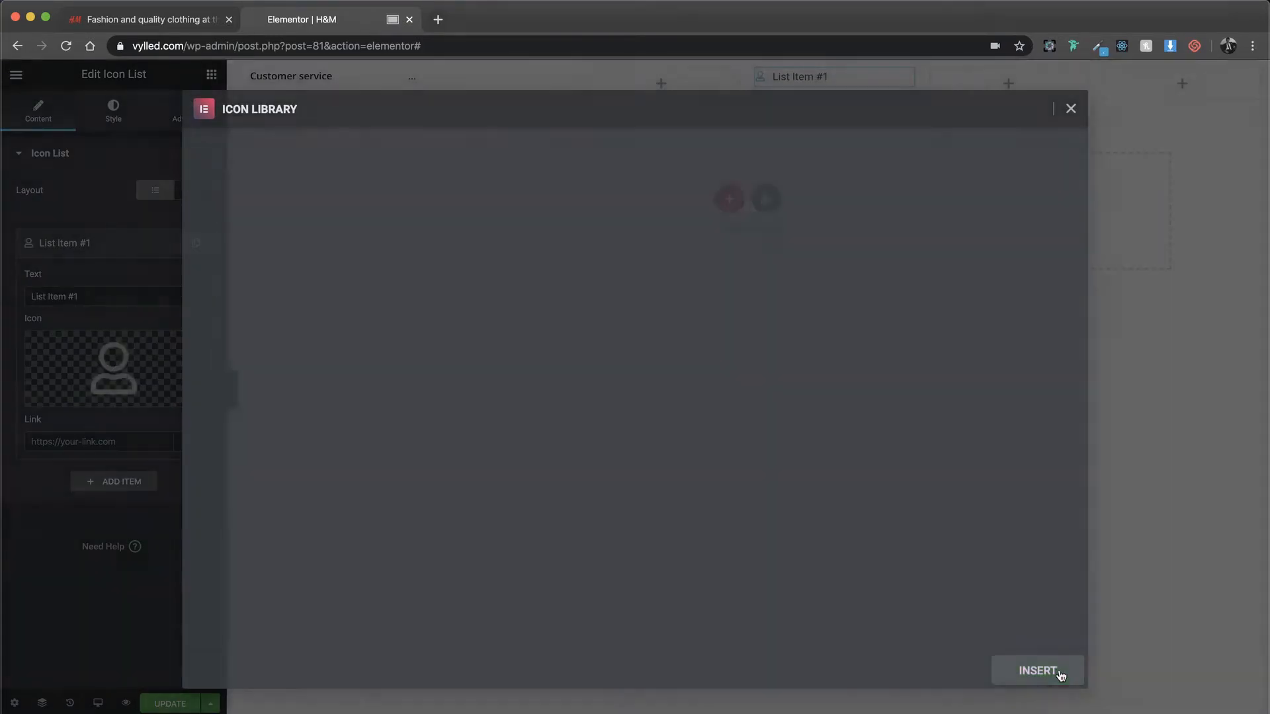
triple_click(108, 293)
text(Sign In)
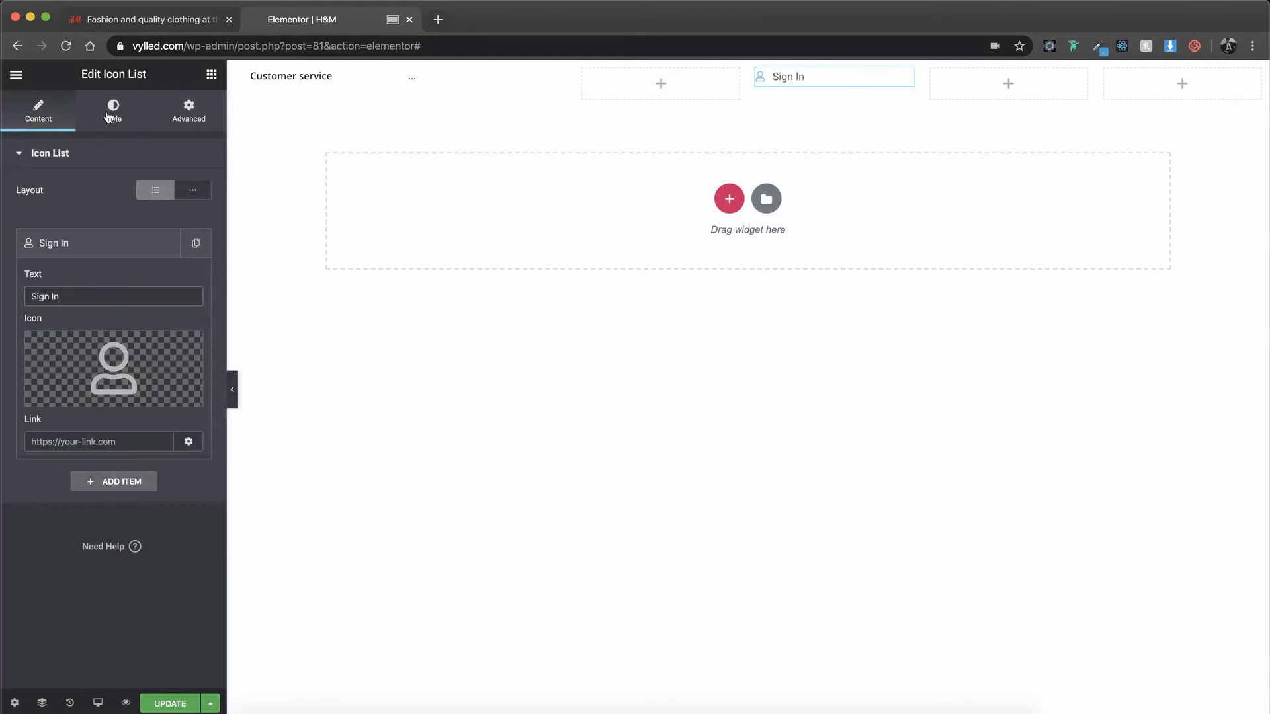
Step: Set the icon size of the "Sign In" list to 25
click(108, 118)
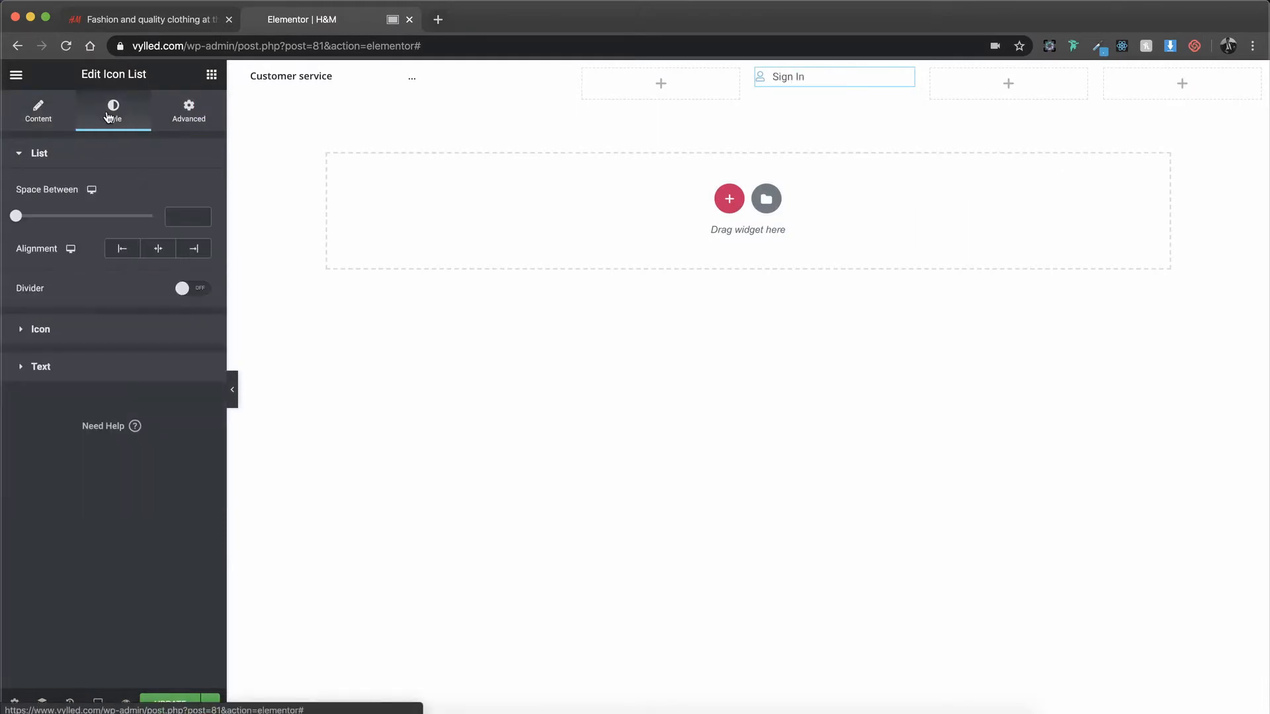
click(162, 334)
drag(188, 317, 163, 315)
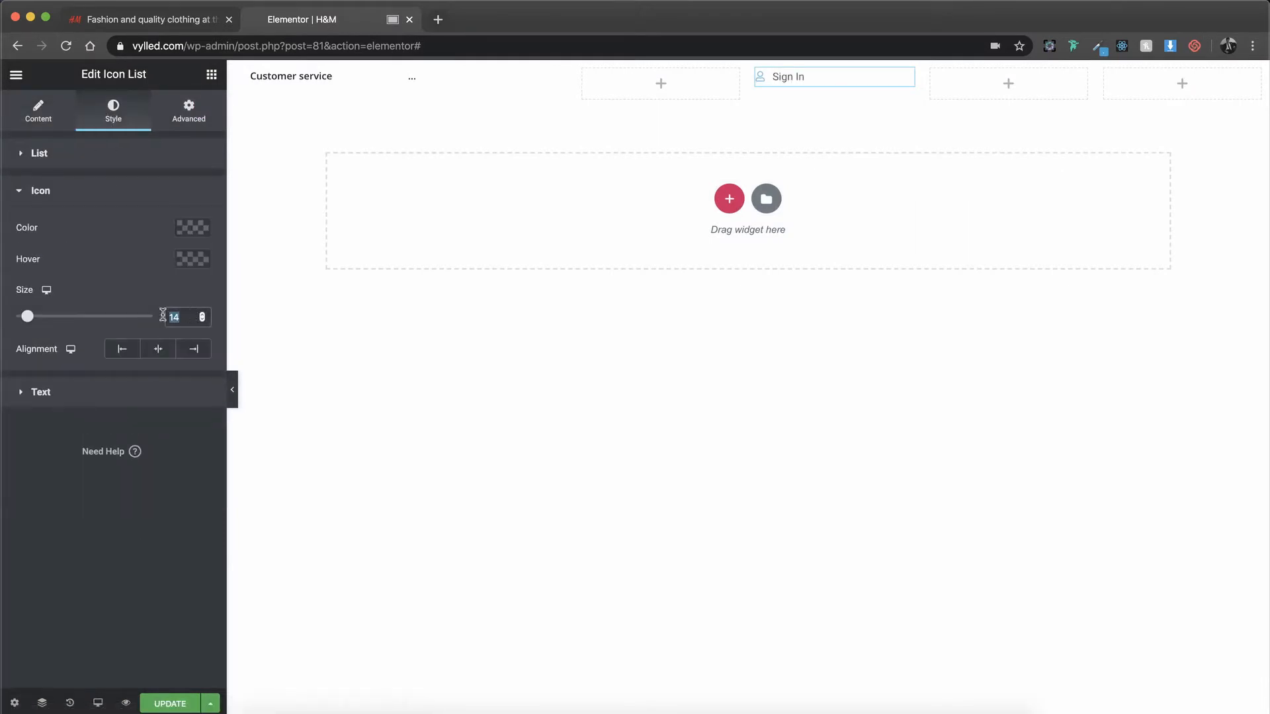
text(25)
Step: Adjust the "Sign In" text's size and set its font family to Open Sans and its weight to 600
click(99, 397)
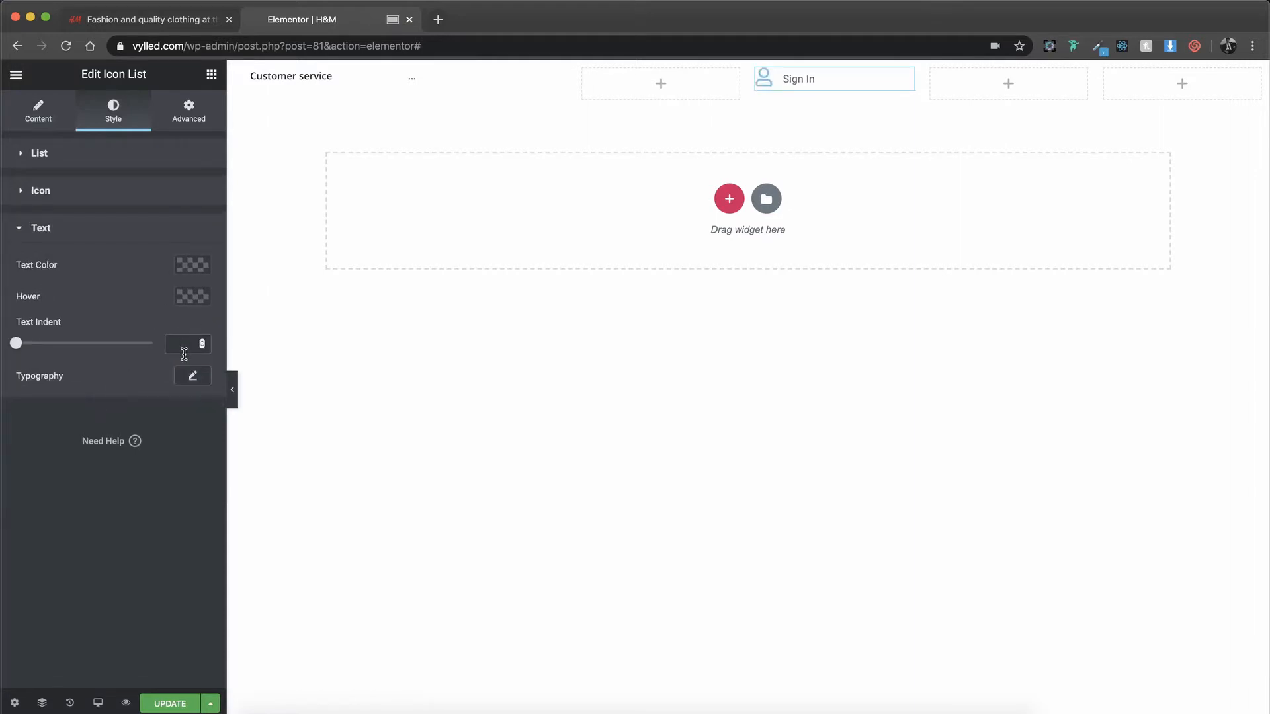
click(184, 382)
click(175, 471)
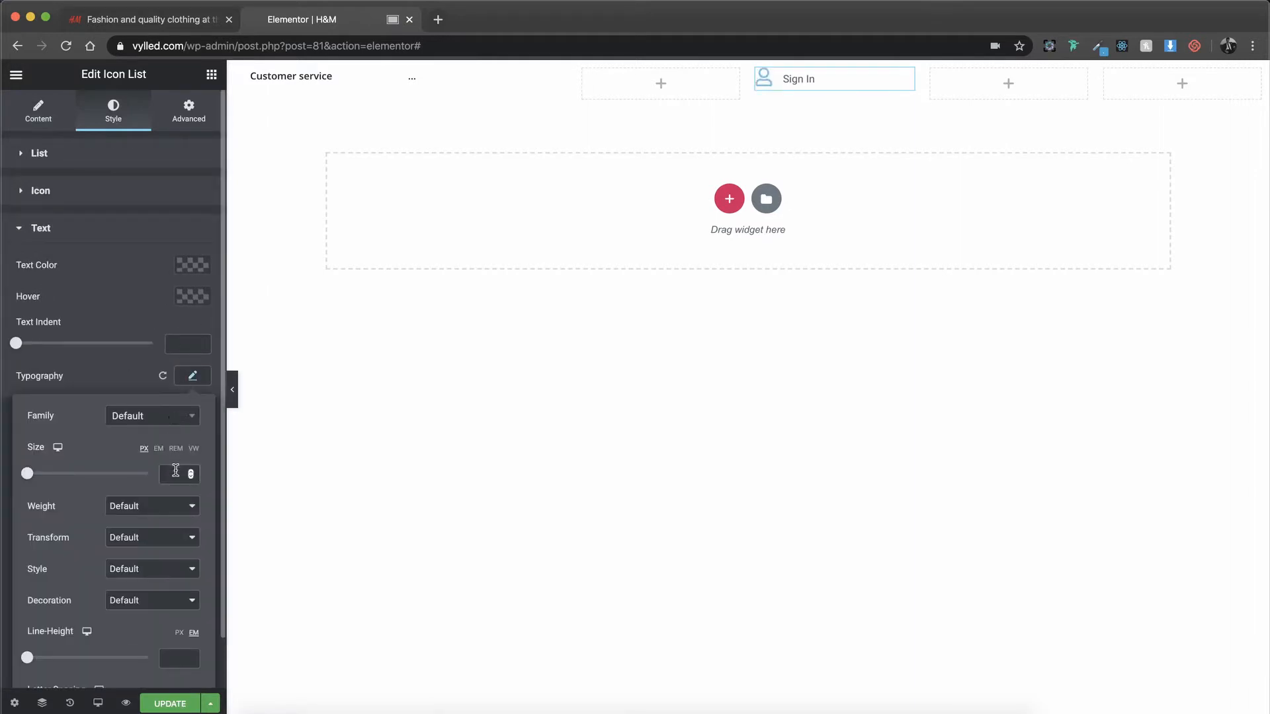
click(166, 417)
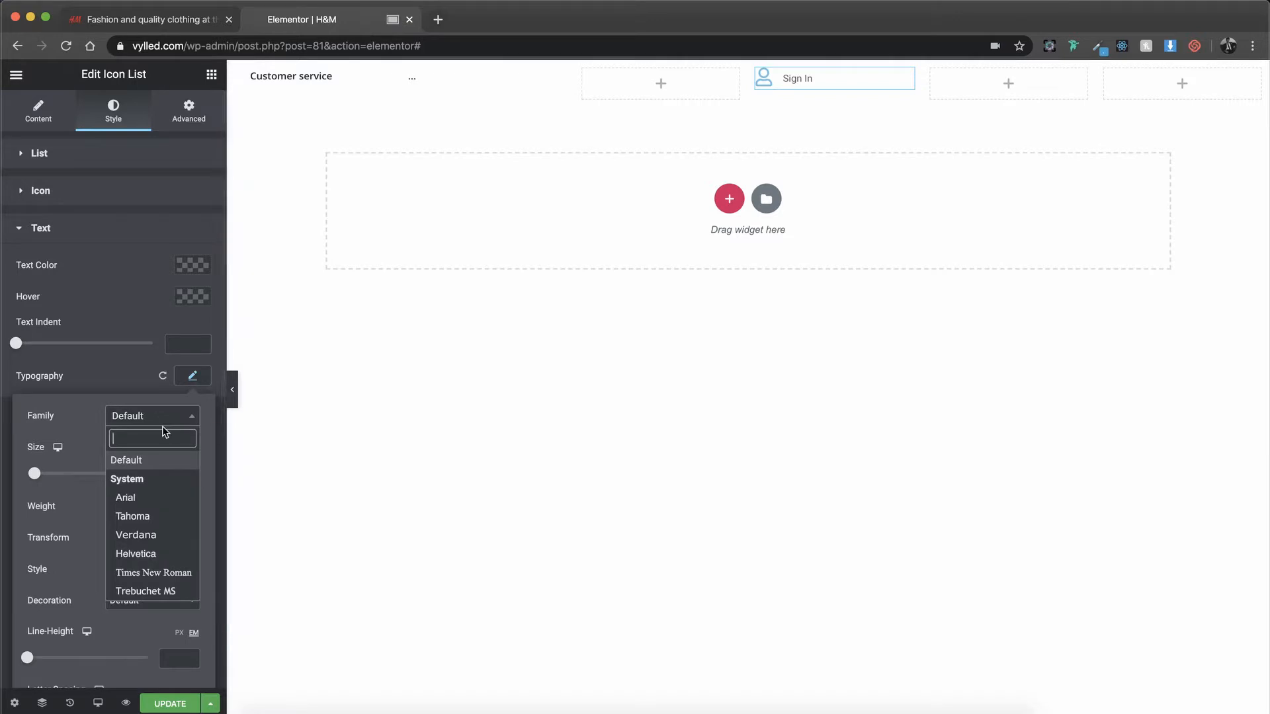
text(open)
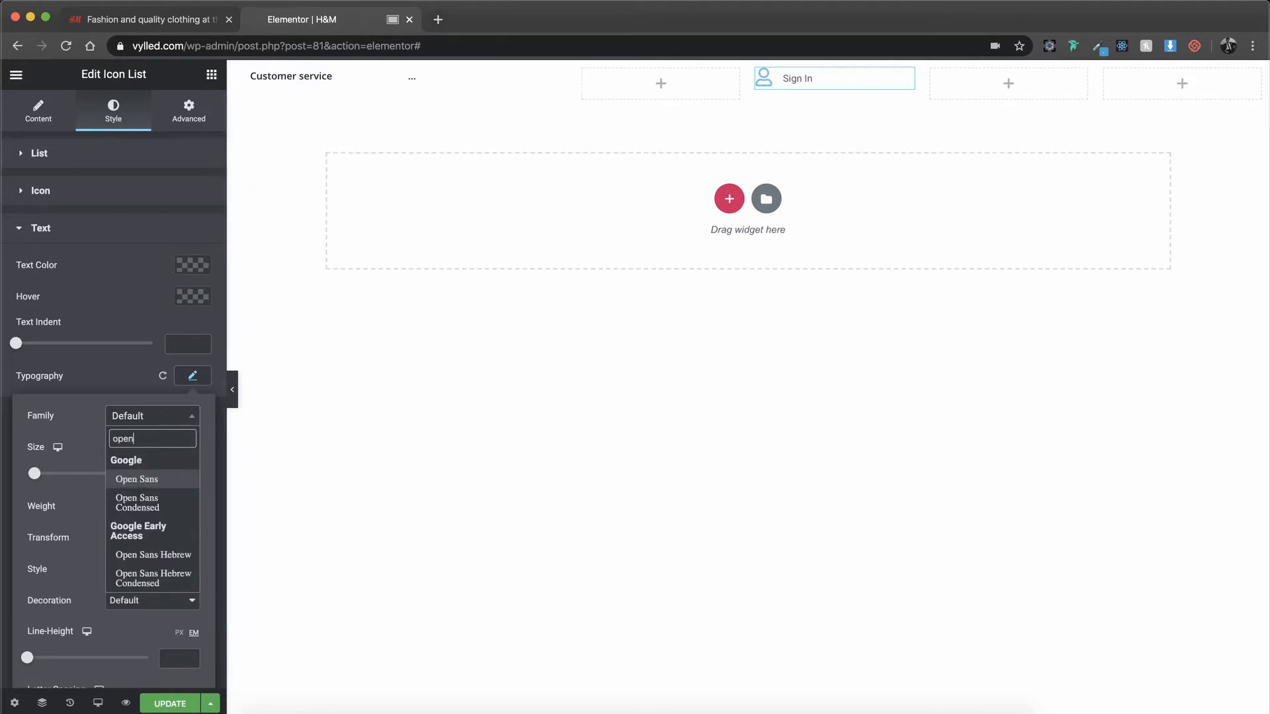
key(Return)
click(143, 507)
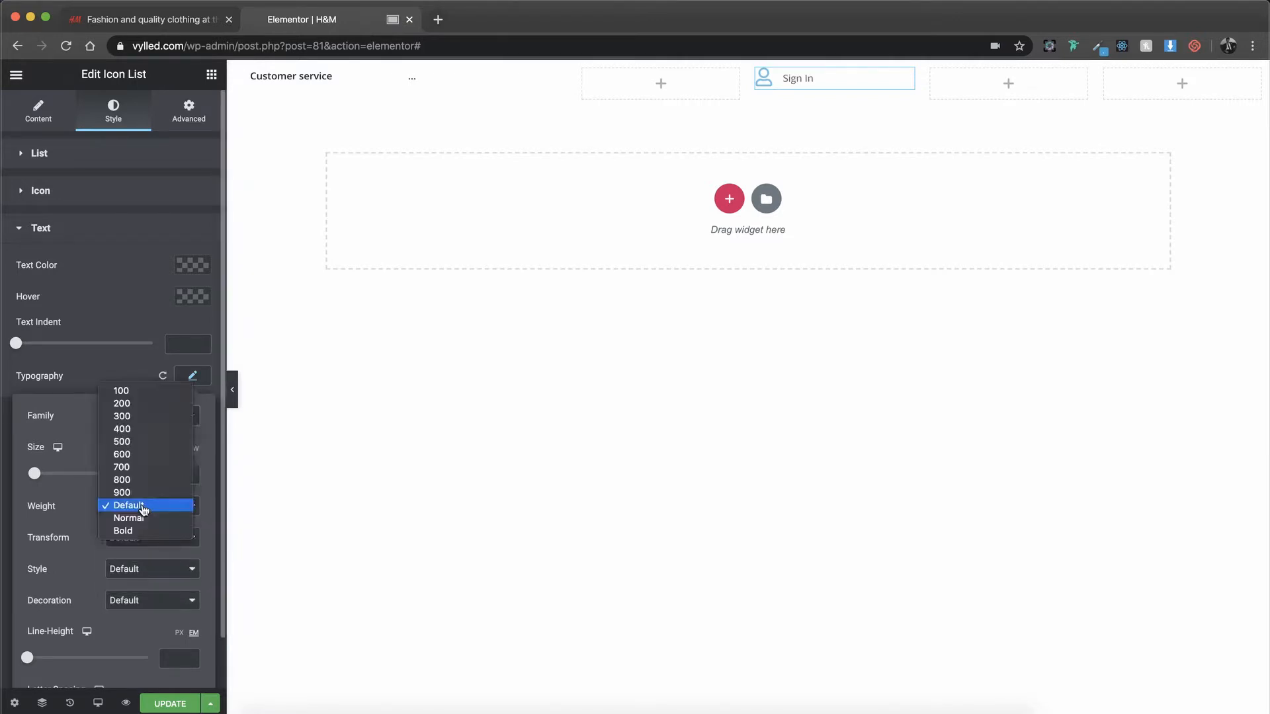
click(146, 455)
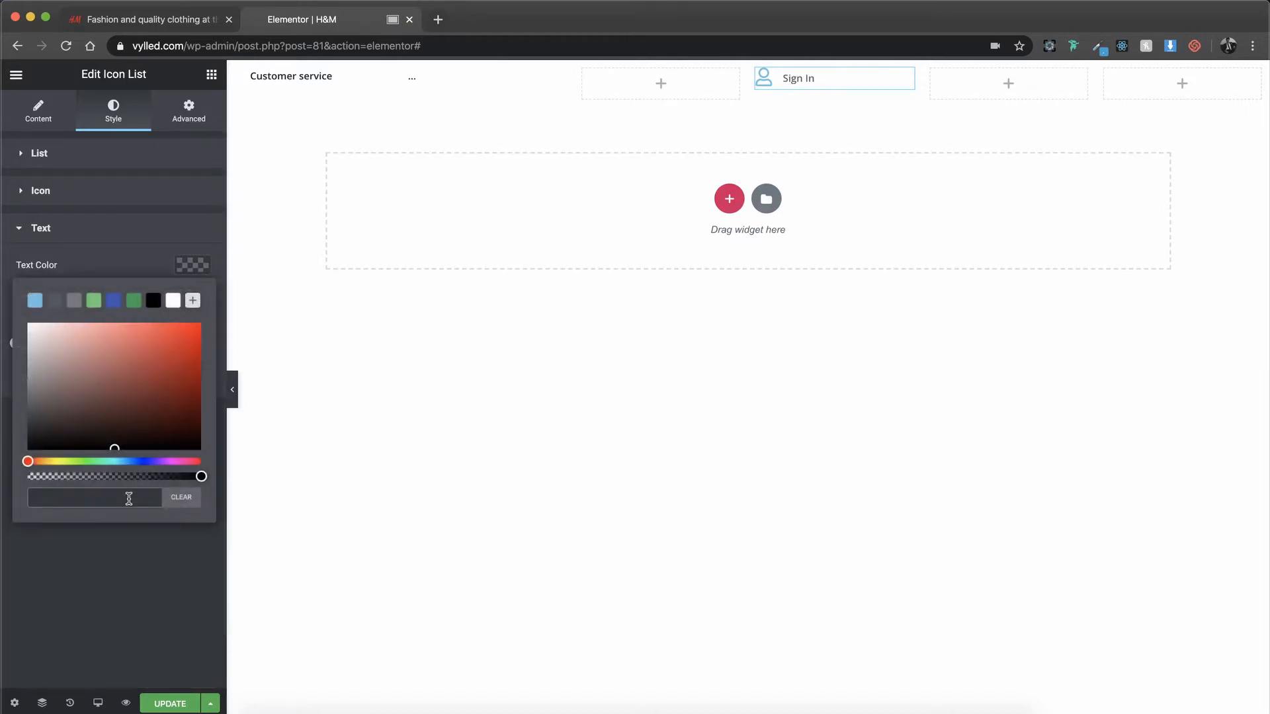
Step: Set both the text color and the icon color of the "Sign In" list to #222222
text(#222222)
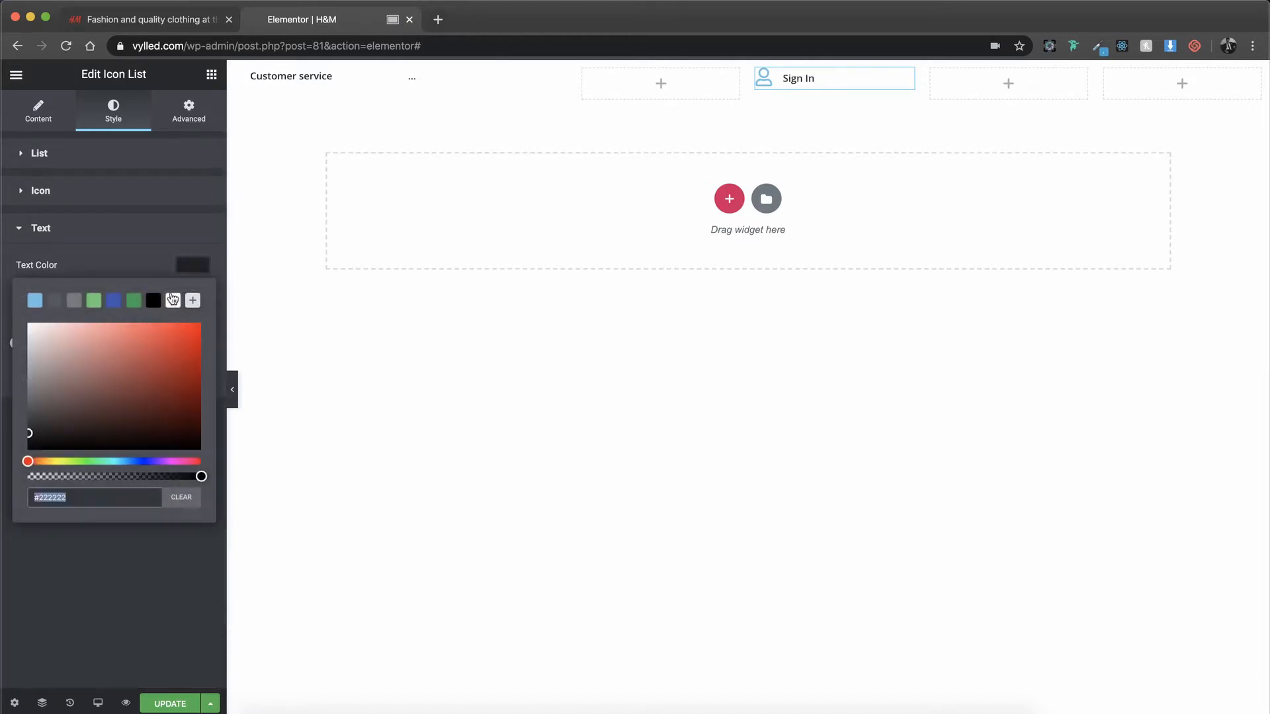
click(157, 196)
click(189, 235)
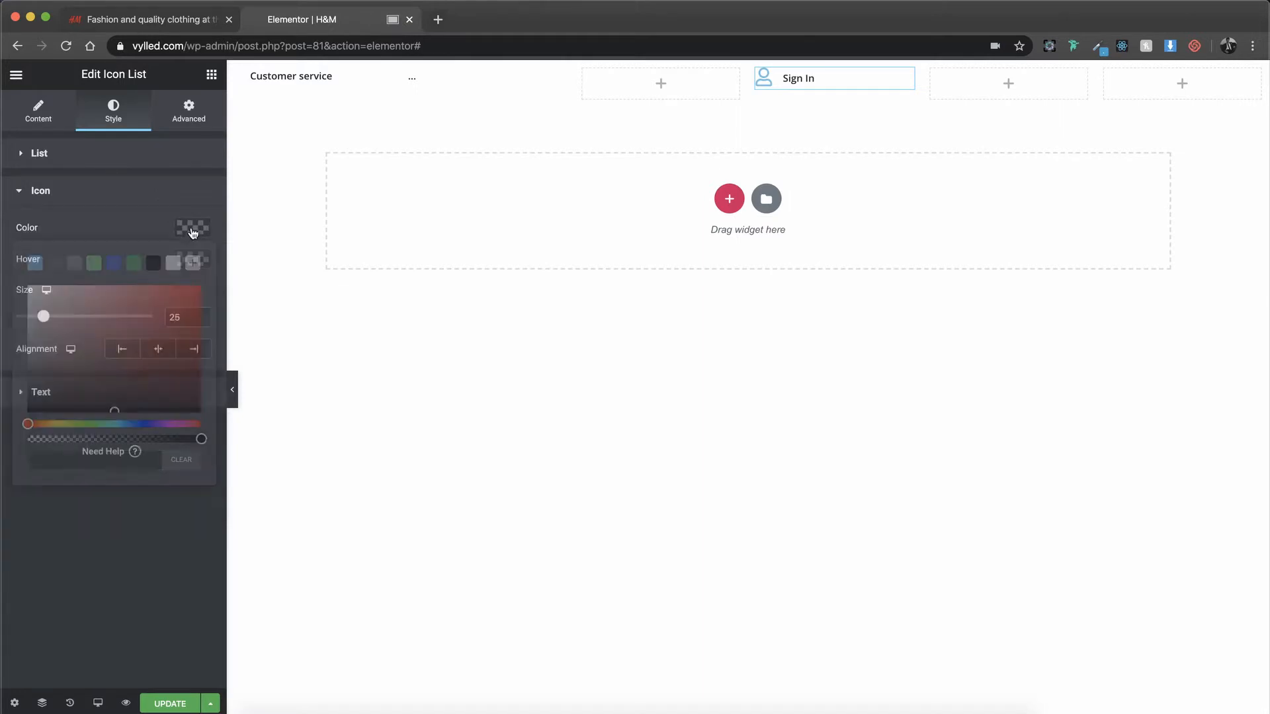
text(#222222)
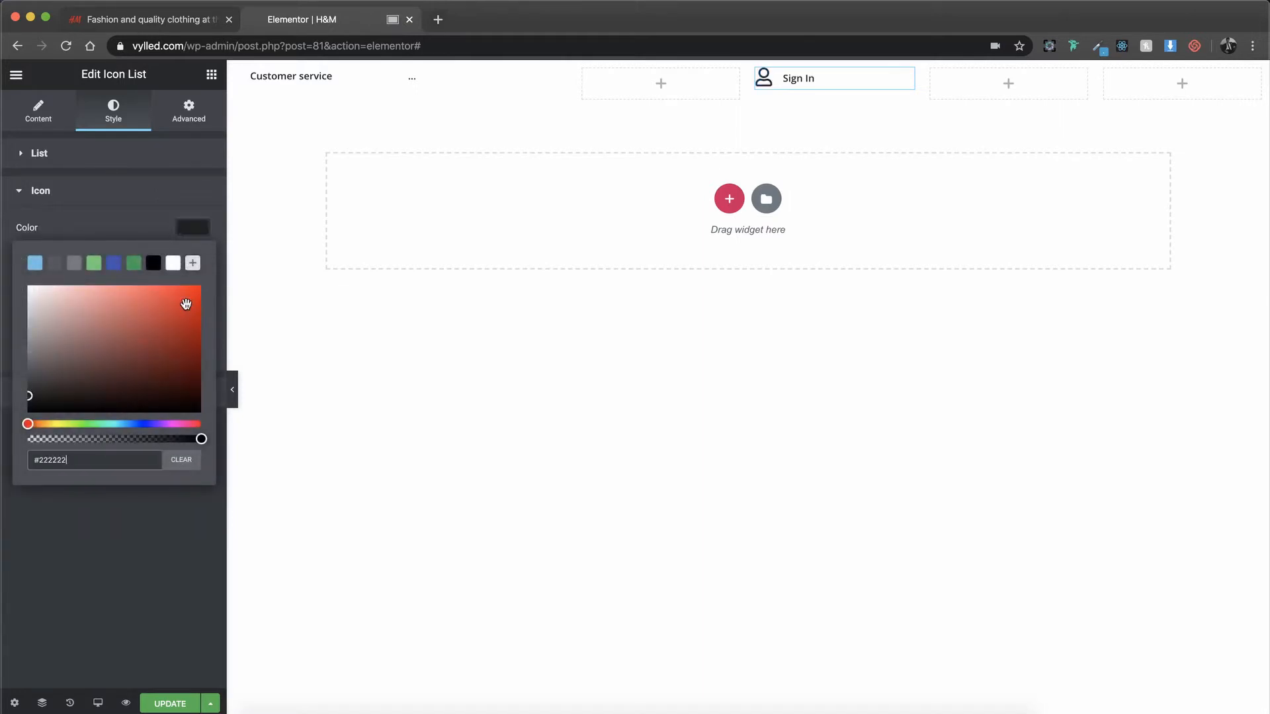
Step: Copy the "Sign In" icon list and paste it into both empty columns after it in the header row
right_click(871, 87)
click(901, 153)
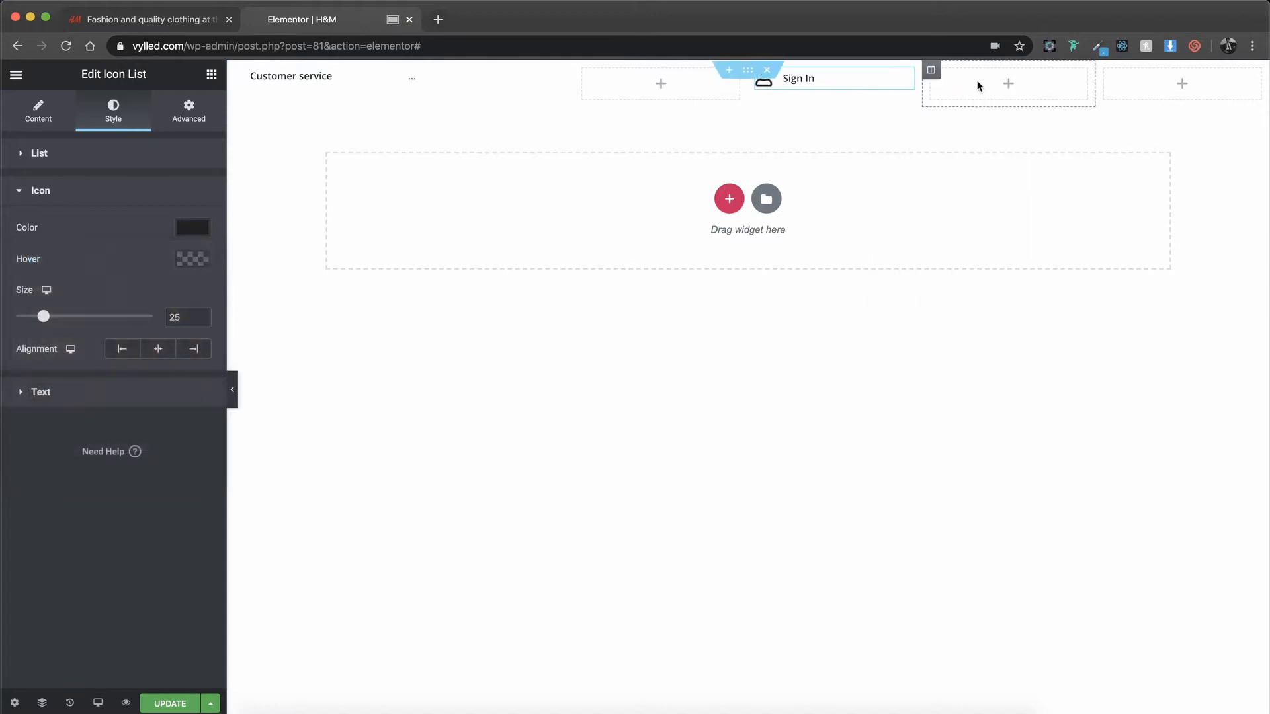
right_click(990, 71)
click(1002, 83)
right_click(1160, 79)
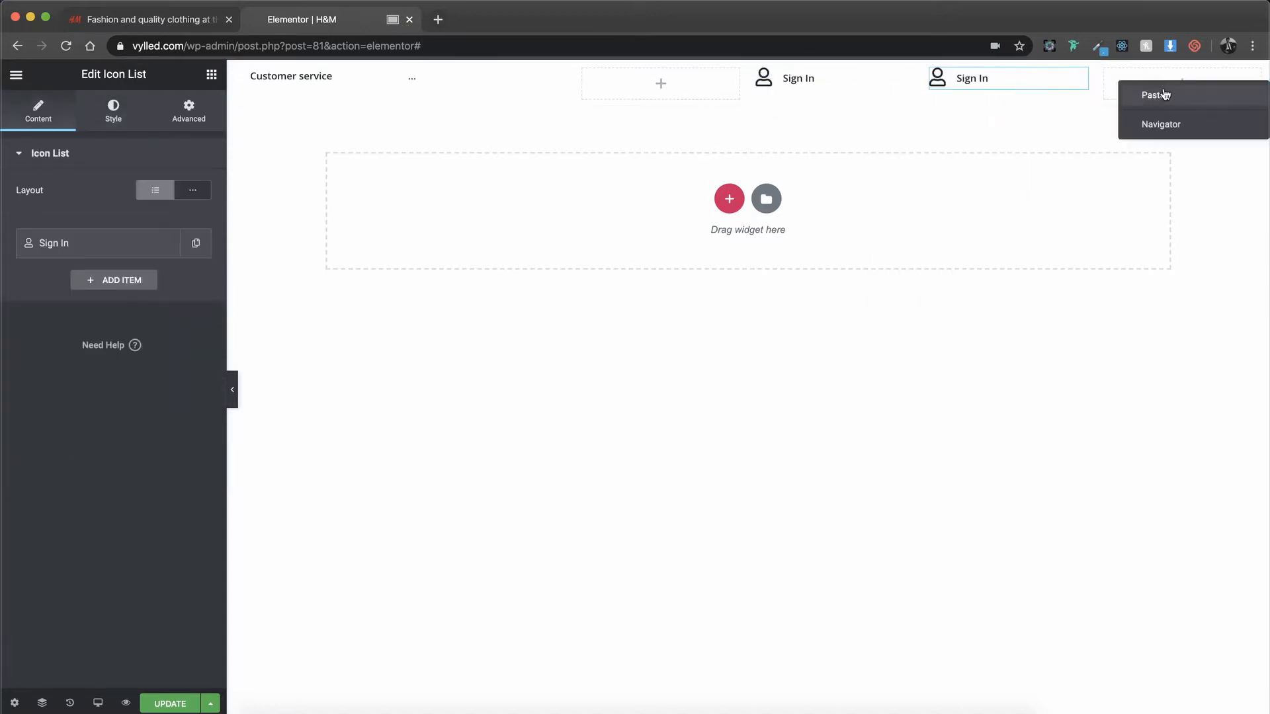
click(1164, 95)
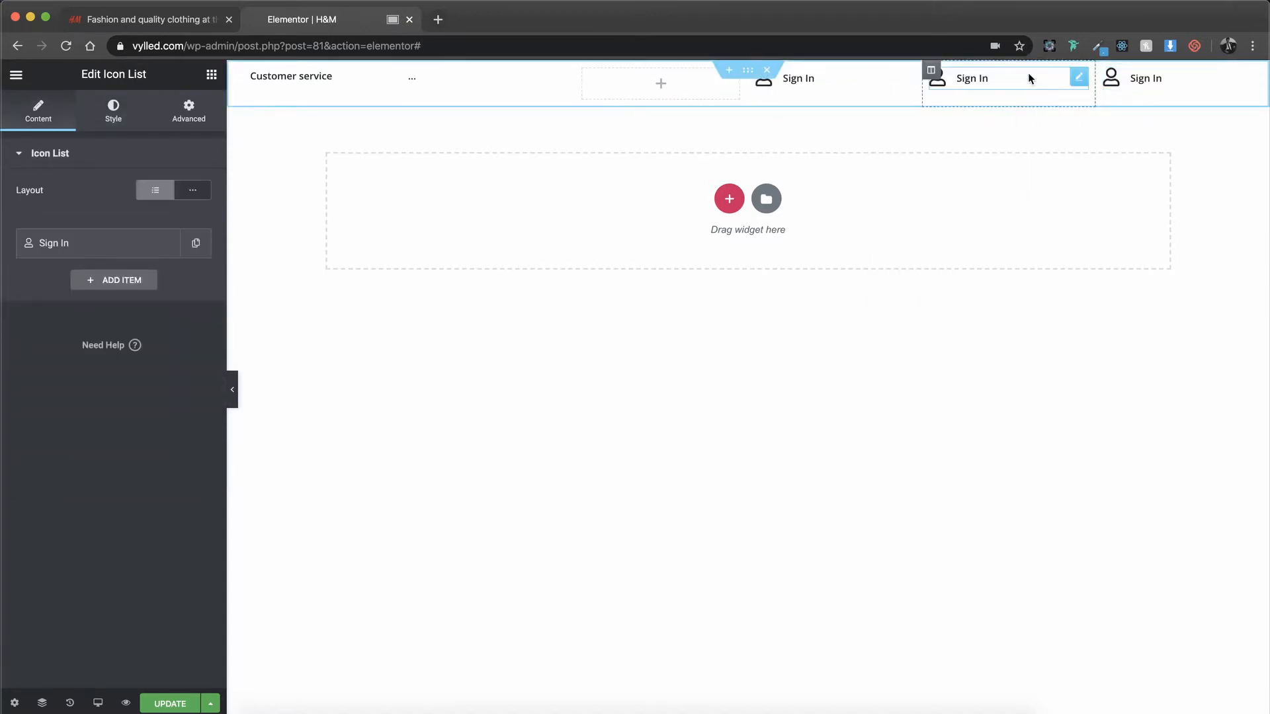
Step: Give the first "Sign In" copy the solid heart icon and set its text to "Favourites"
click(109, 245)
click(106, 370)
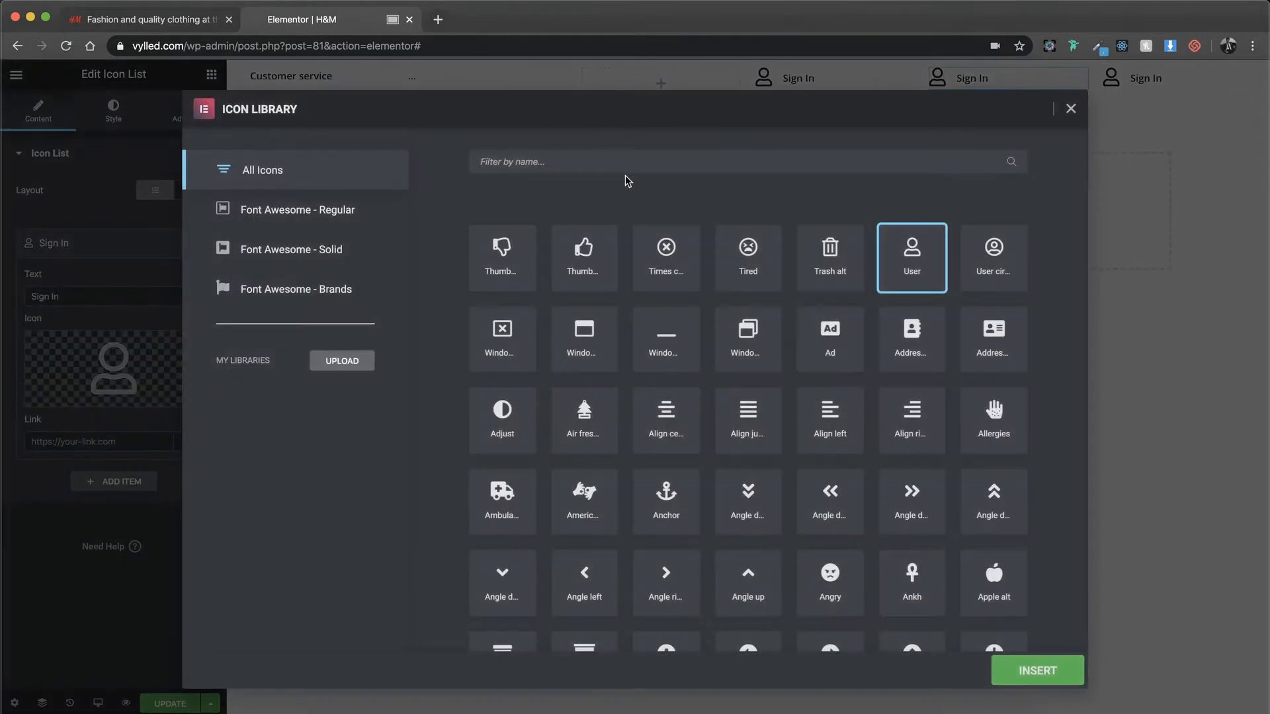
click(624, 161)
text(heart)
click(576, 259)
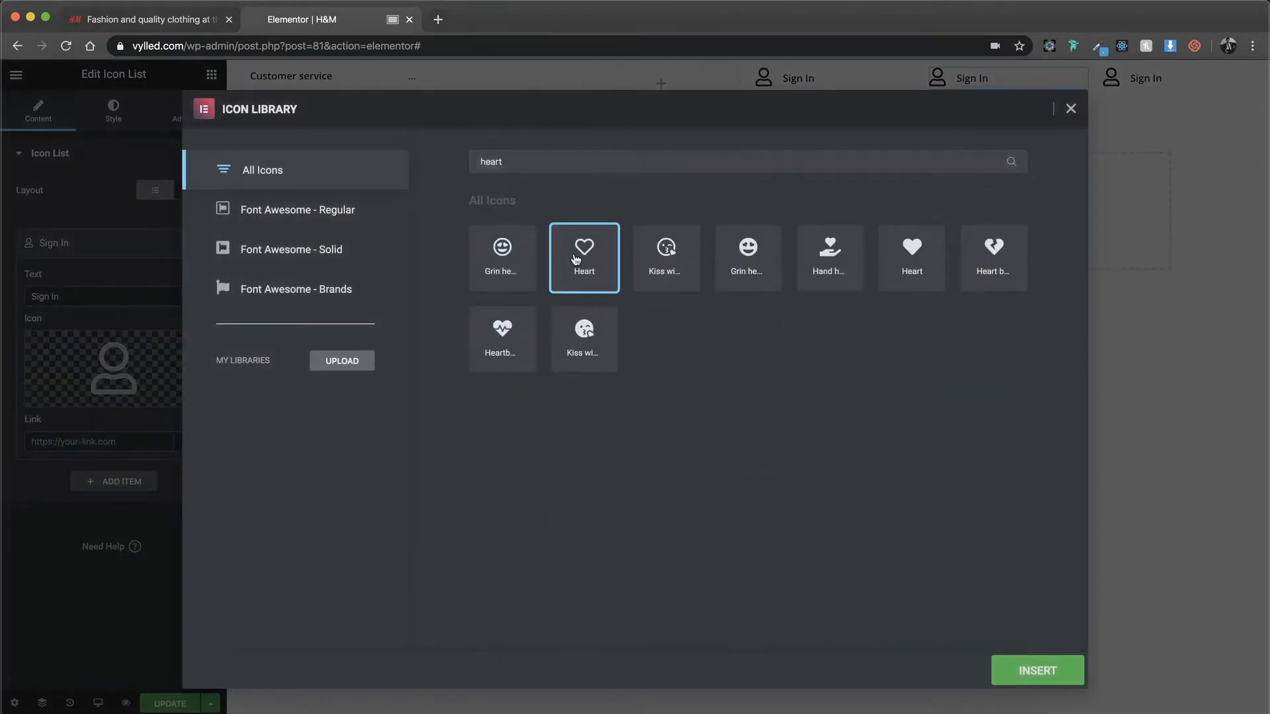
click(923, 248)
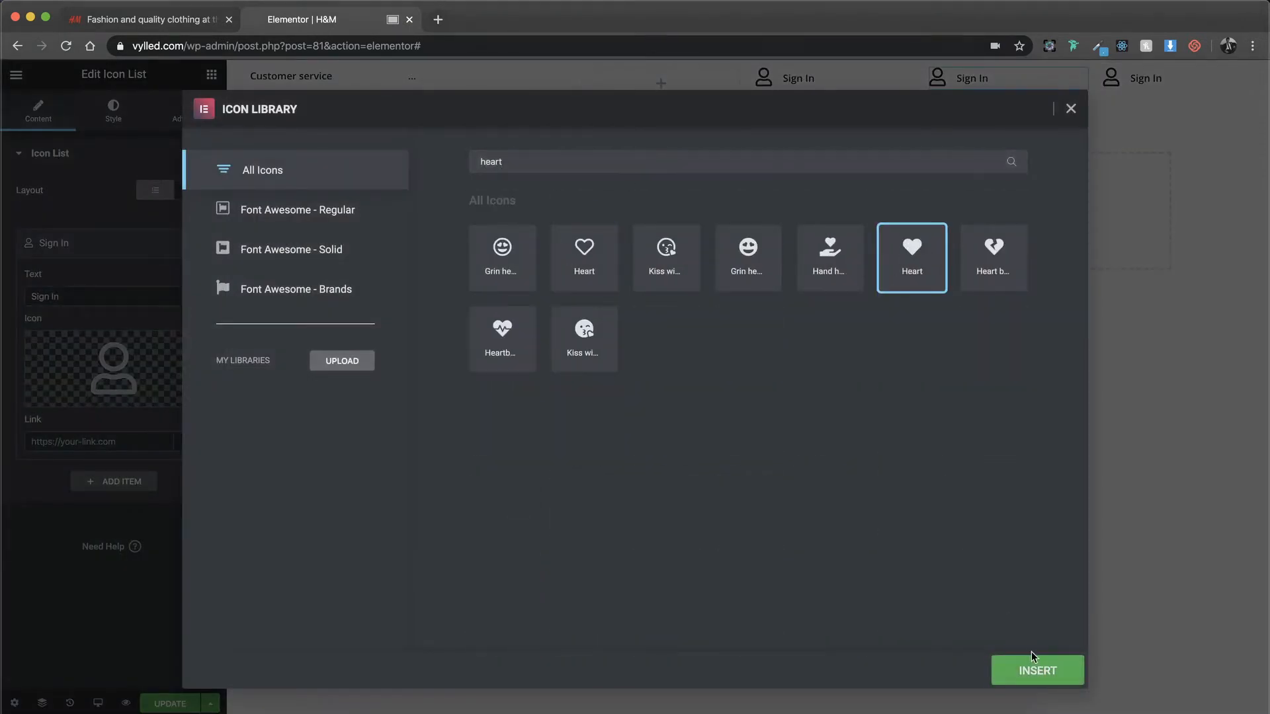
click(1031, 662)
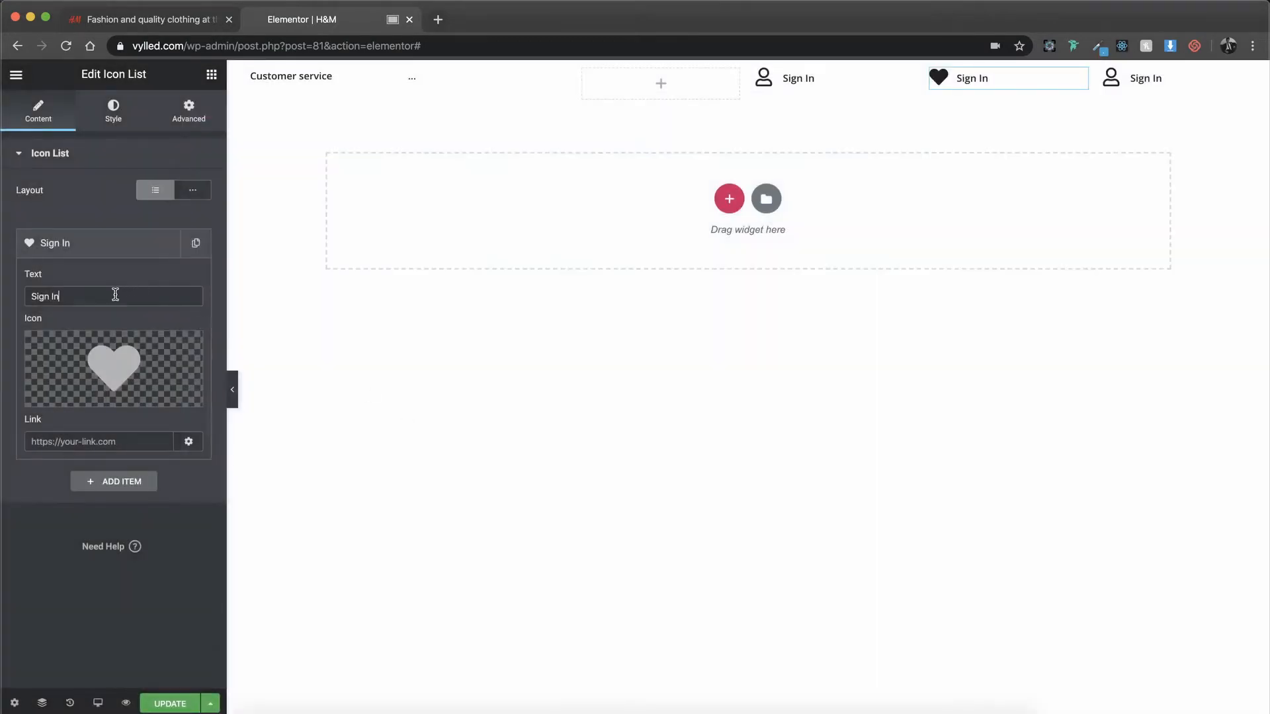
triple_click(115, 294)
text(Favourites)
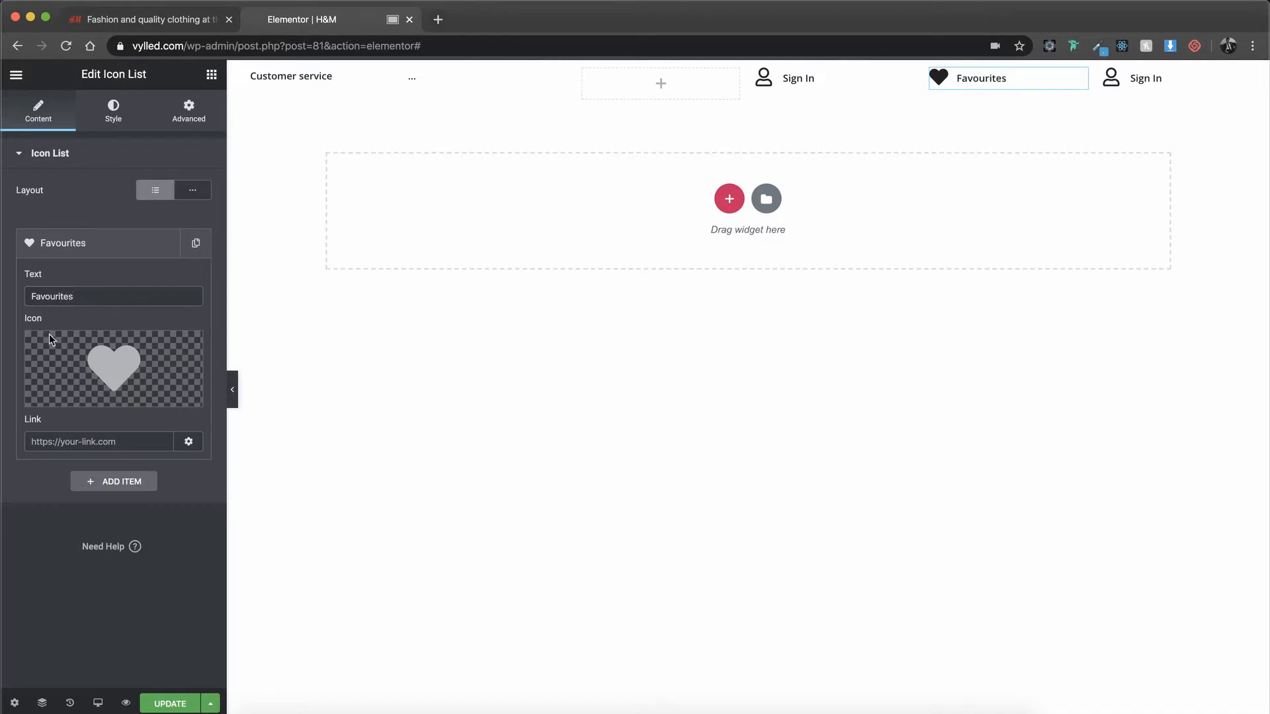
Step: Replace the "Favourites" item's icon with the outlined heart from the icon library
click(66, 399)
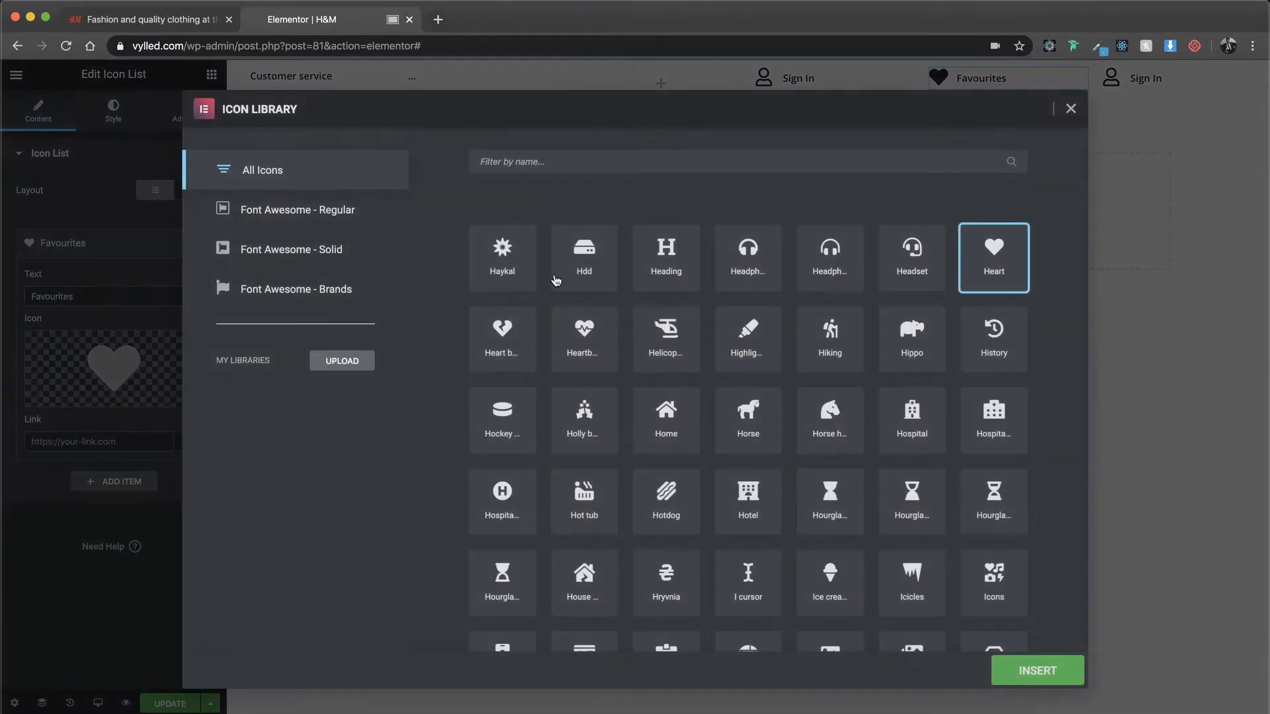
click(622, 163)
text(heart)
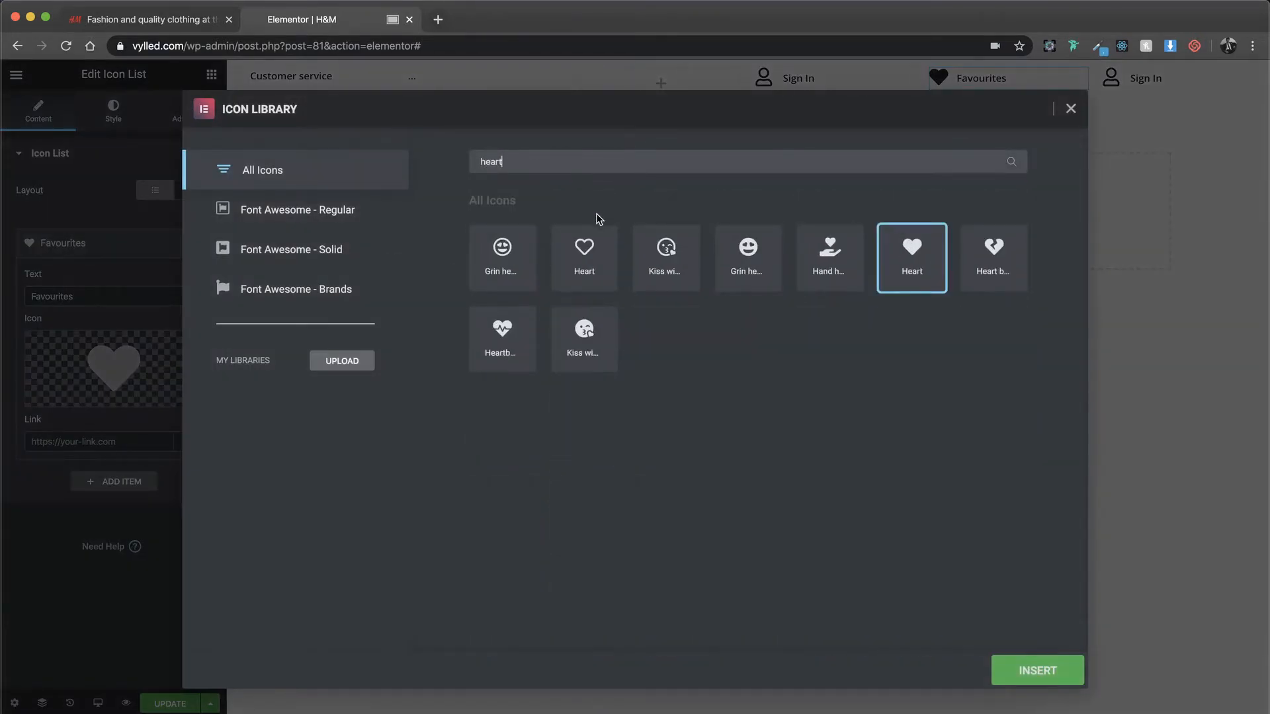
click(592, 263)
click(1019, 672)
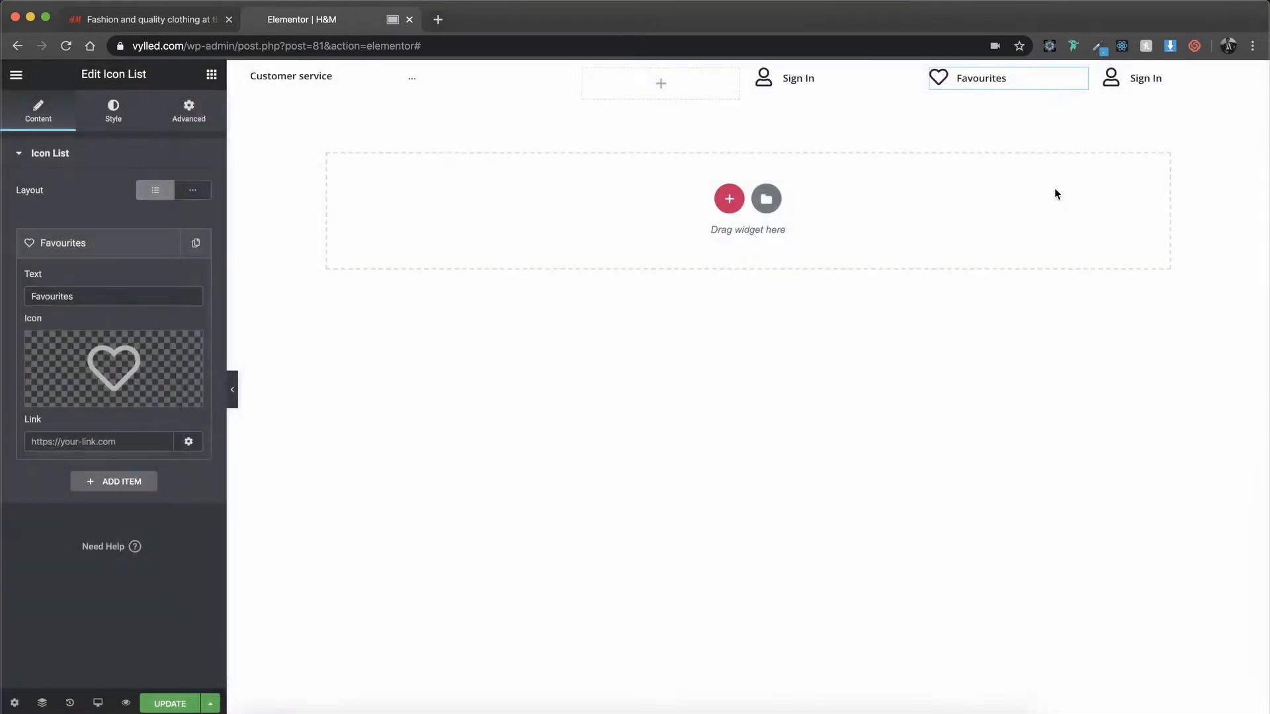
Step: Set the last column's list item text to "Shopping Bag (0)" and give it the shopping bag icon
click(1149, 78)
click(116, 246)
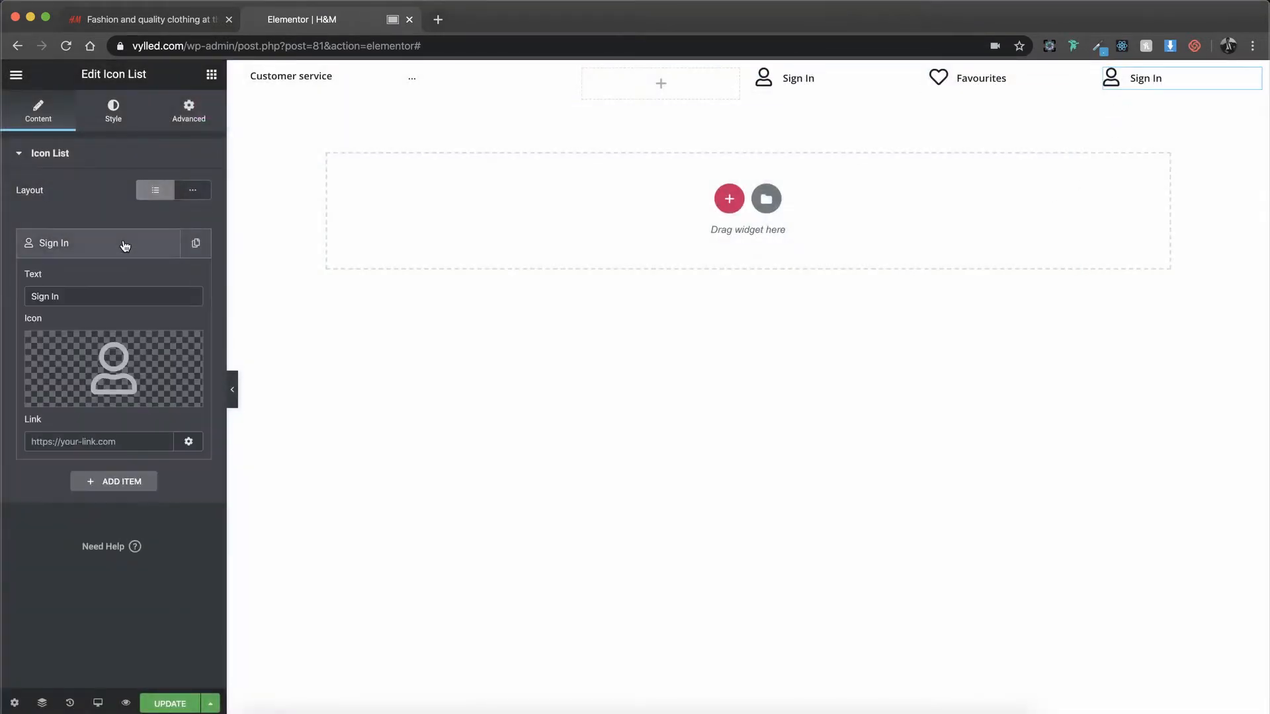
triple_click(106, 296)
text(Shoppin)
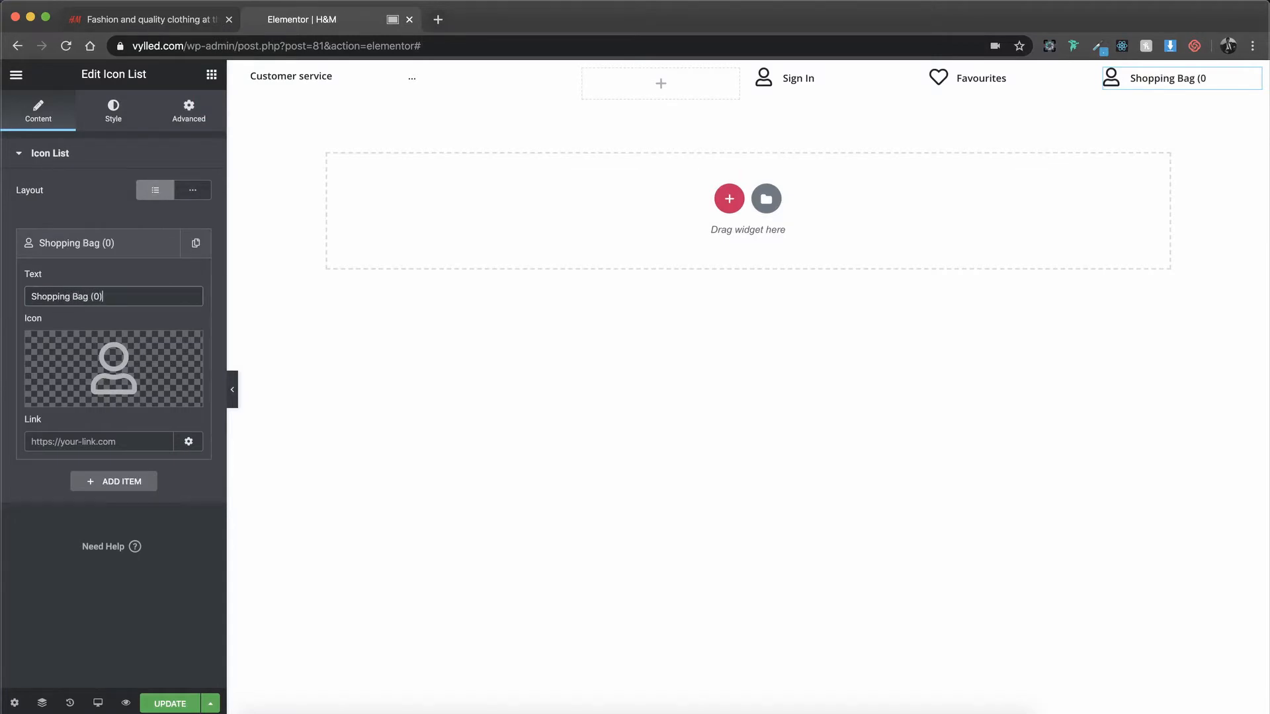
click(66, 395)
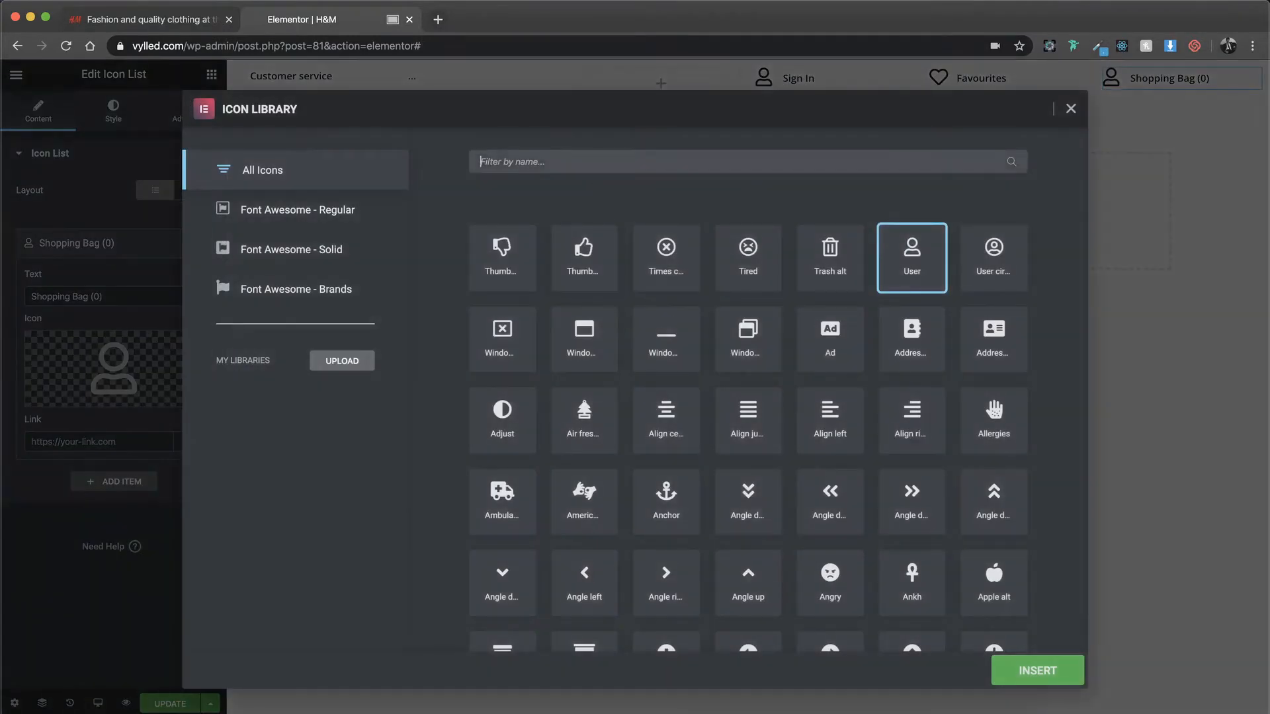
text(shopp)
click(504, 251)
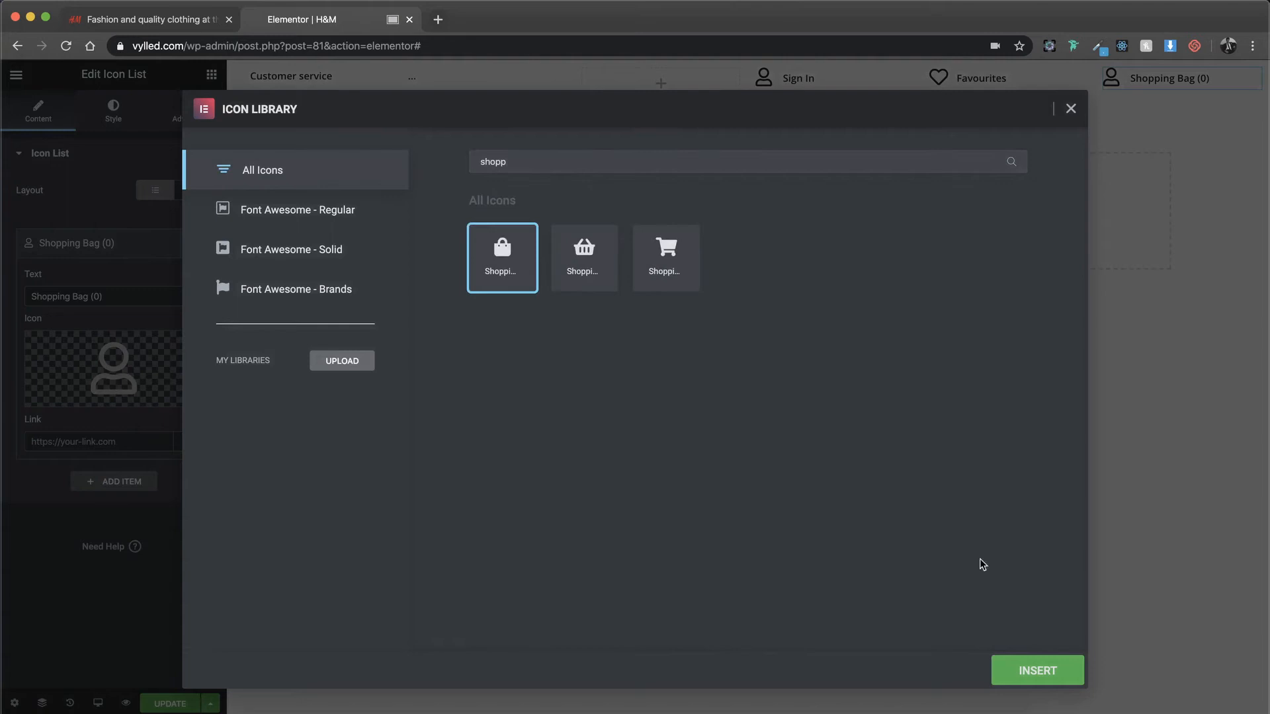
click(1039, 670)
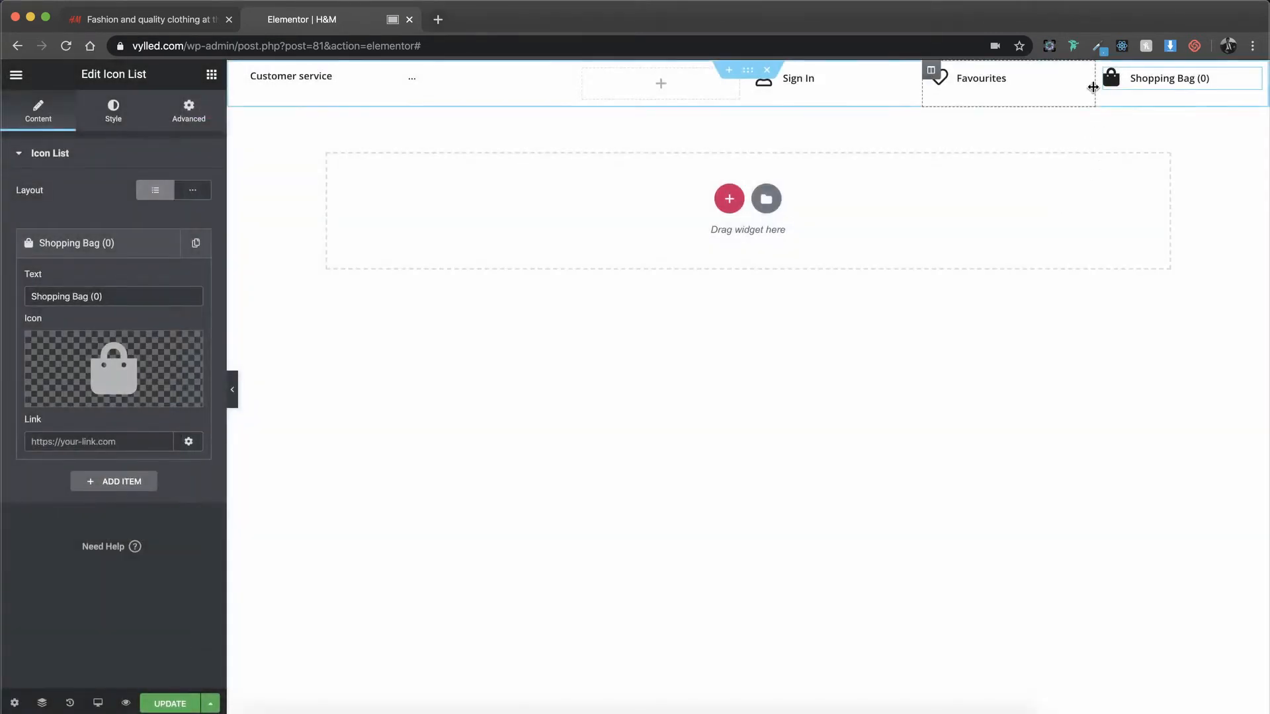
Step: Narrow the Shopping Bag, Favourites and Sign In columns so the empty middle column becomes wider
drag(1097, 88, 1145, 82)
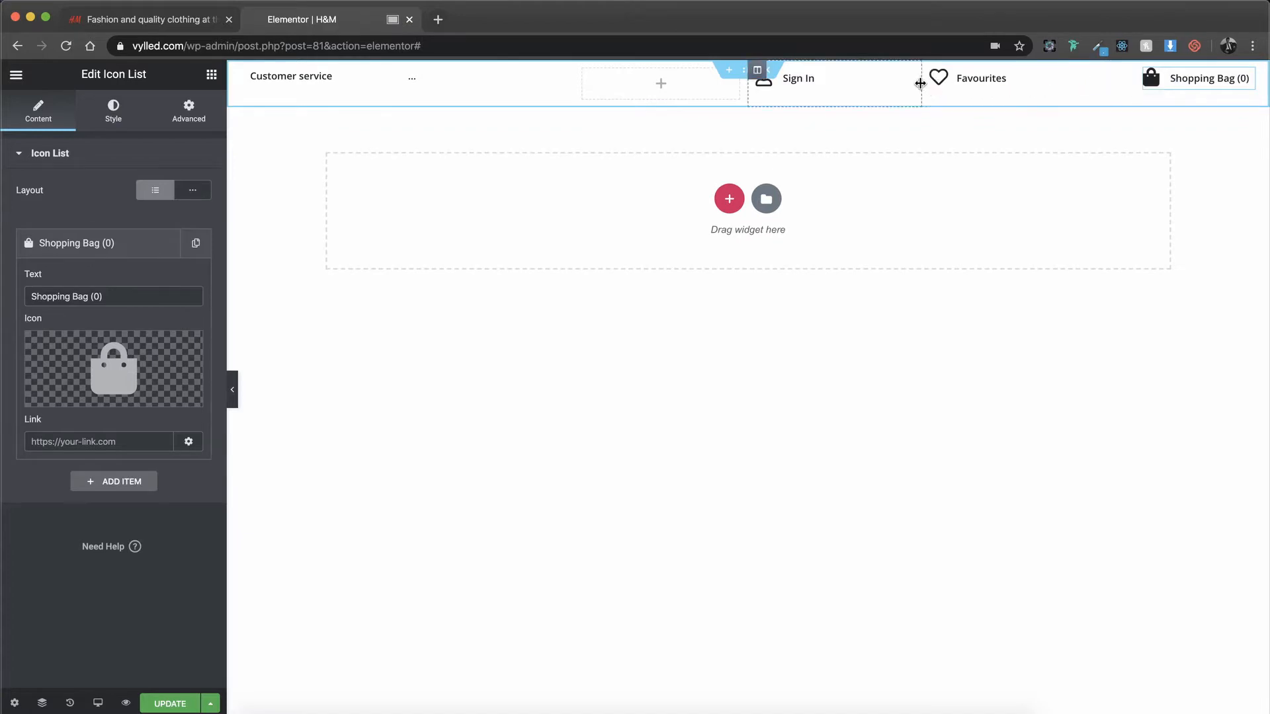
drag(920, 84, 1022, 93)
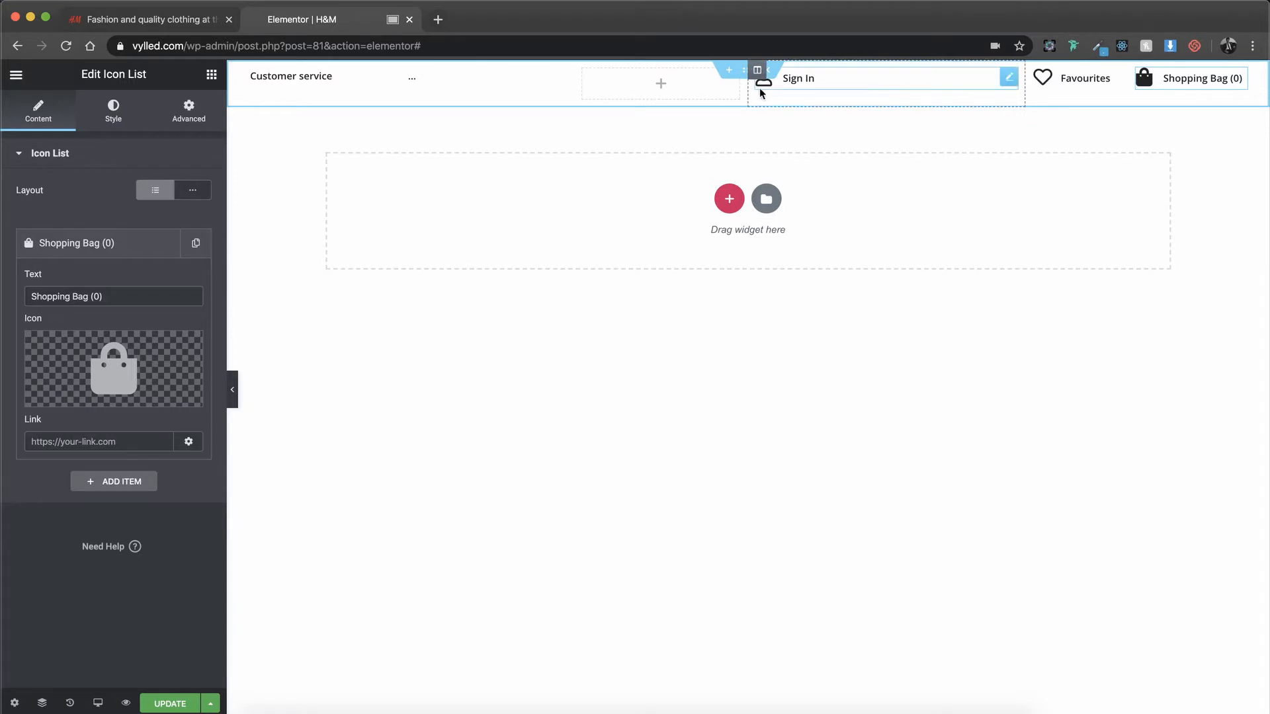
drag(754, 91, 930, 102)
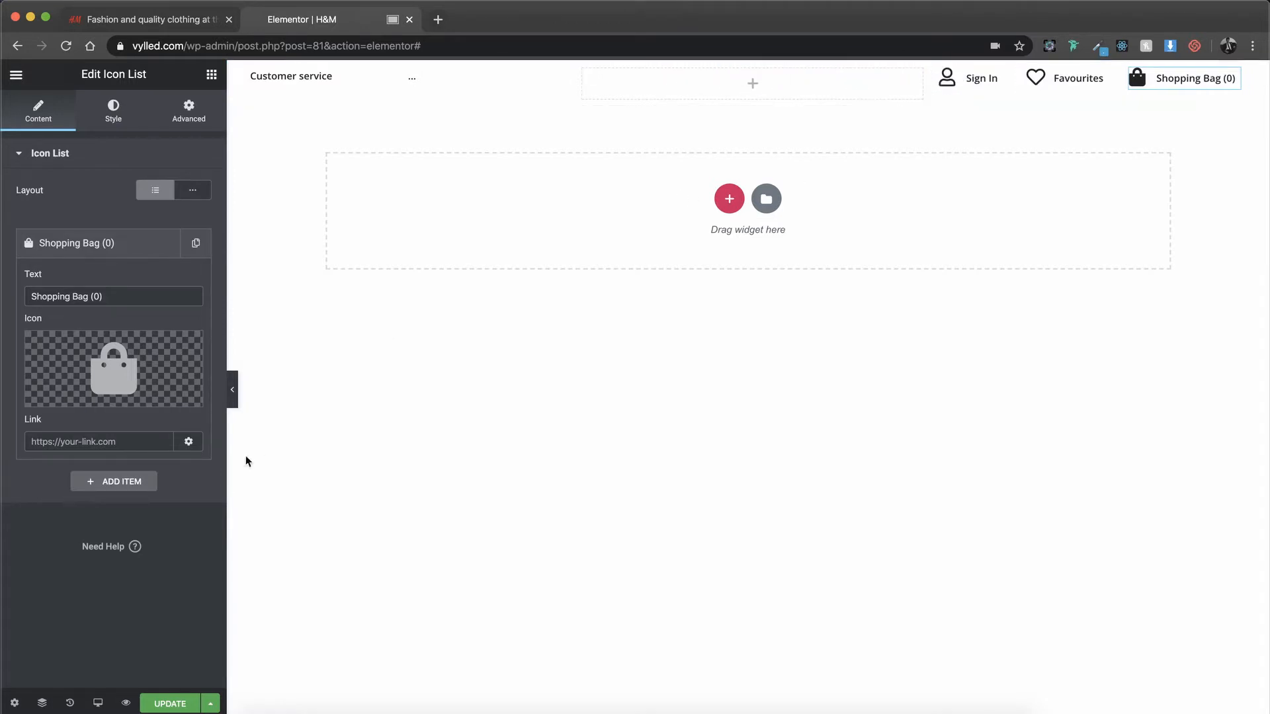
Step: Add an Image widget to the empty middle column and insert the red H&M logo from the media library
click(212, 76)
drag(71, 298, 748, 86)
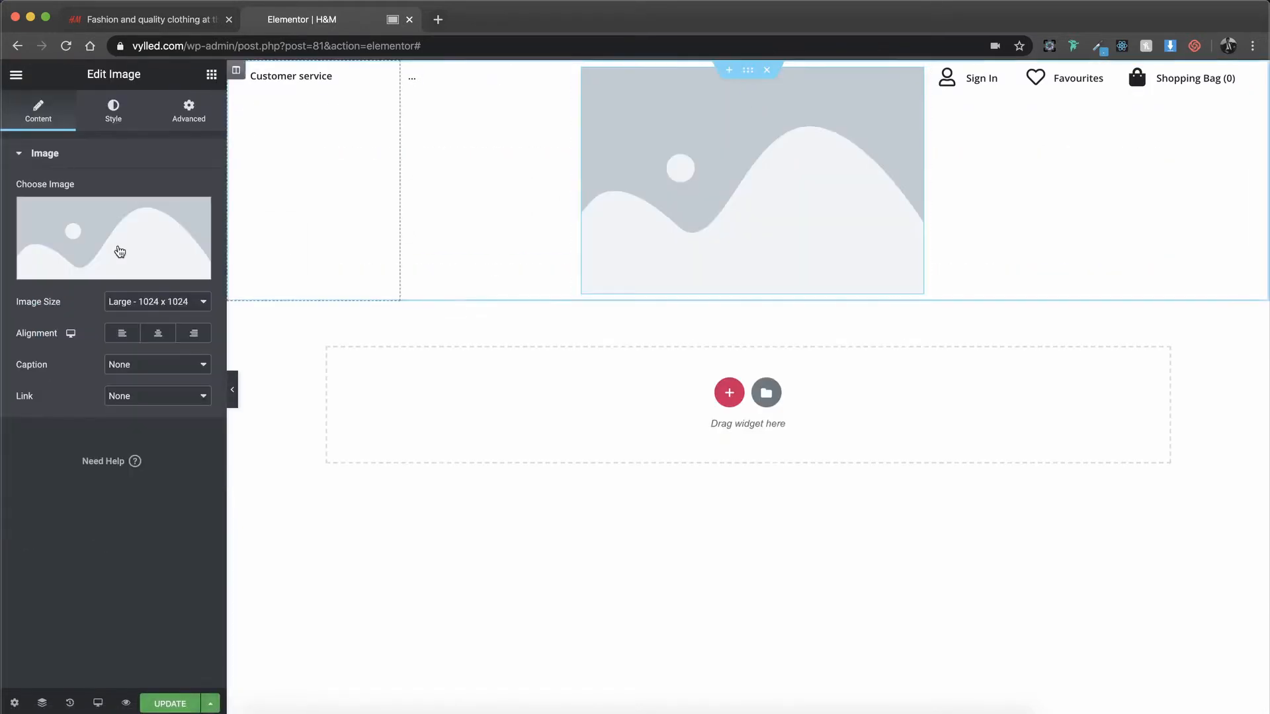
click(82, 240)
click(128, 351)
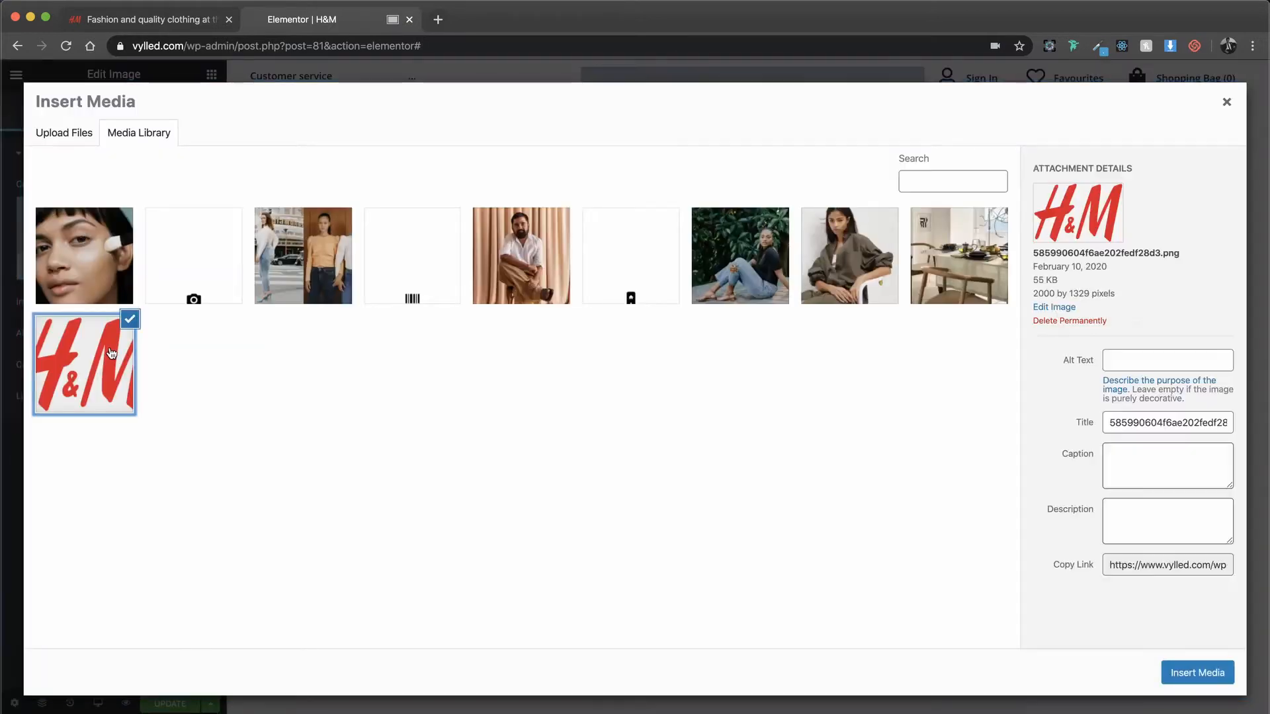
click(1196, 672)
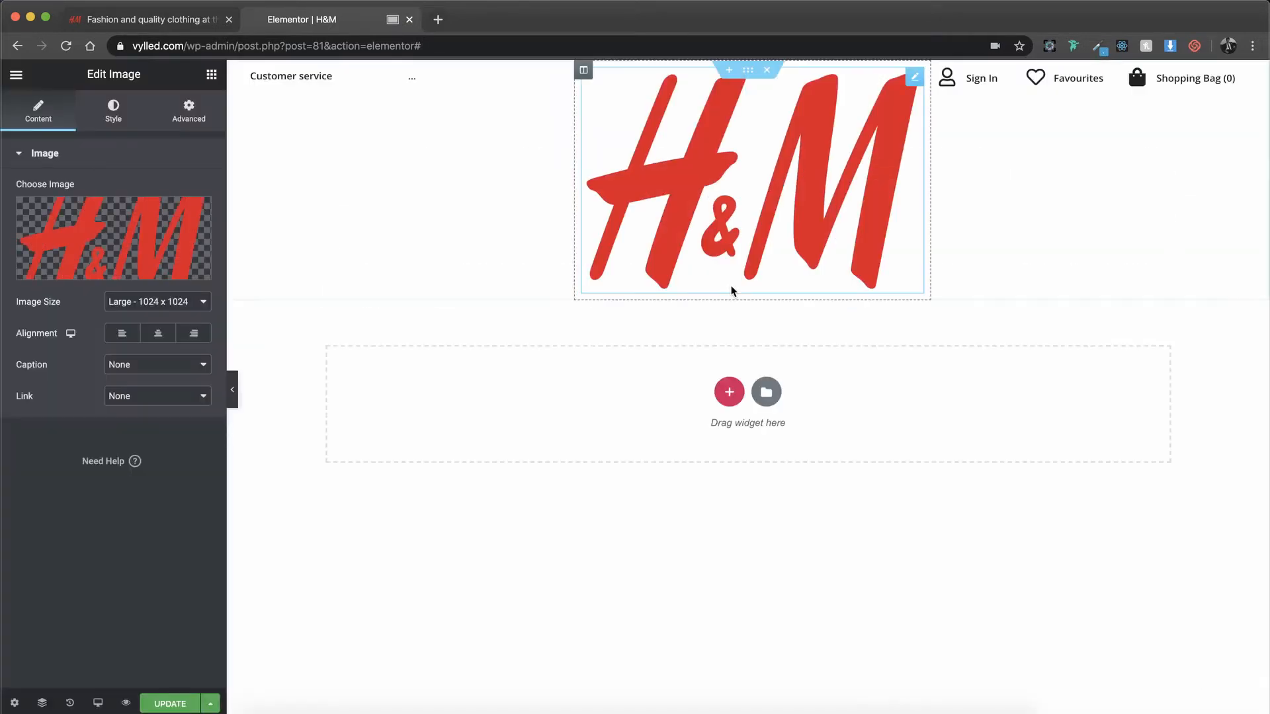
Step: Set both the width and the max width of the H&M logo to 17%
click(113, 112)
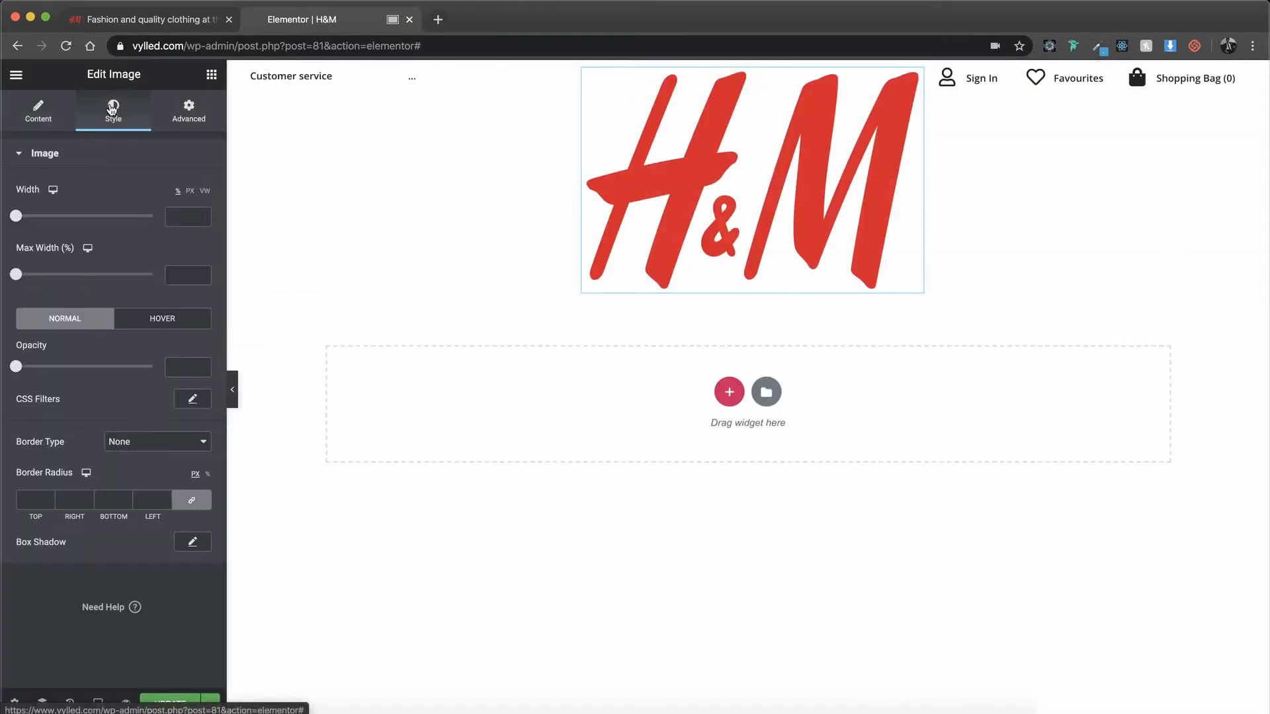
click(172, 277)
text(9)
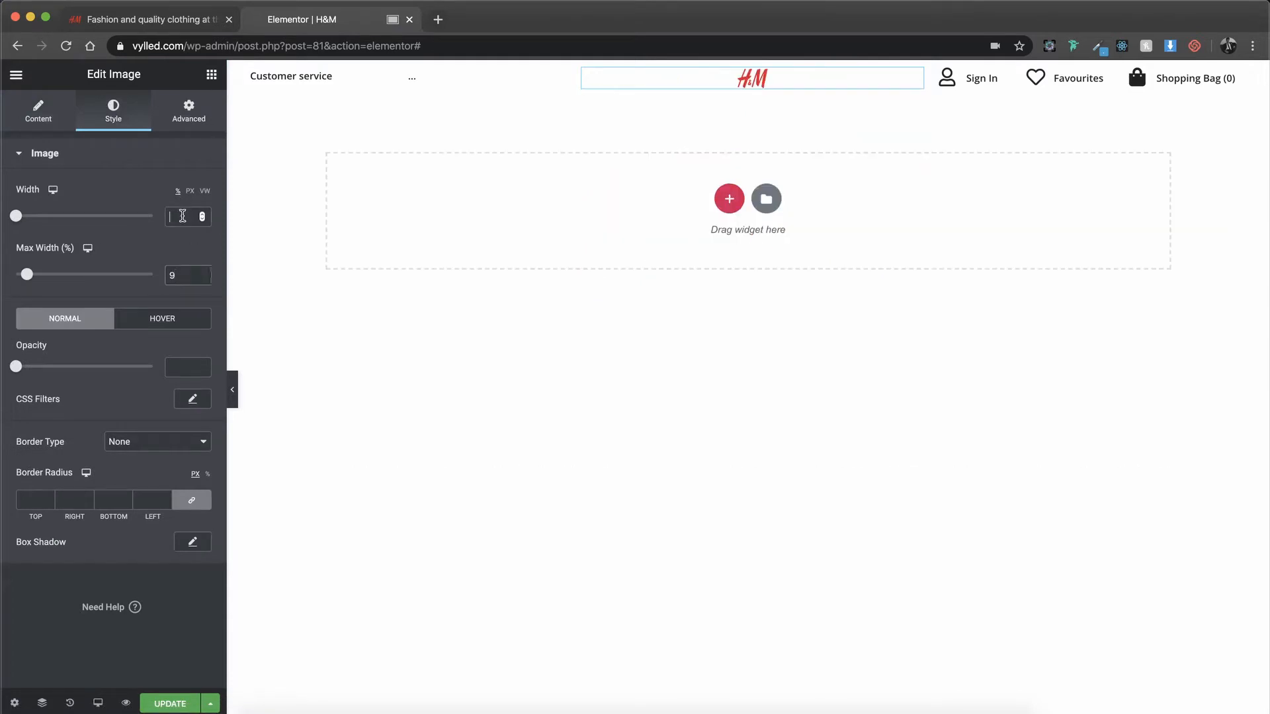
drag(192, 271, 132, 270)
text(15)
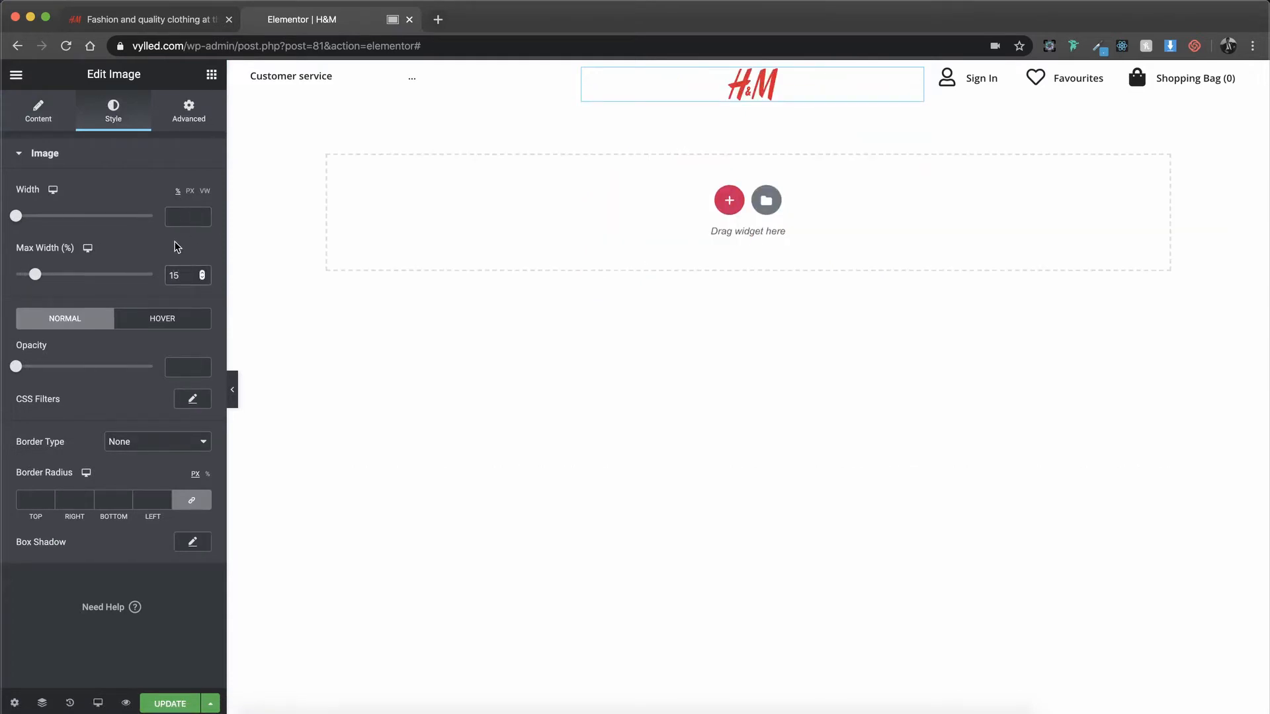
text(15)
key(Tab)
text(17)
double_click(173, 217)
text(17)
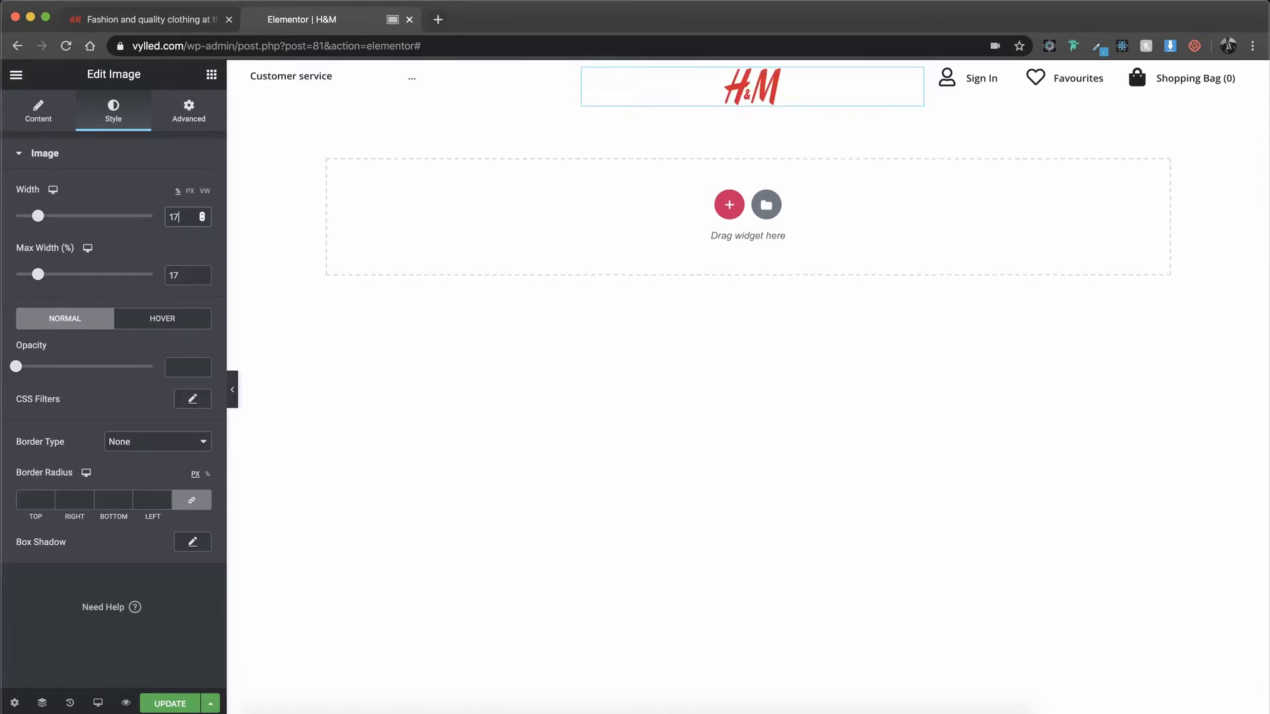
Step: Give the H&M logo a top margin of 4% and update the page
click(199, 122)
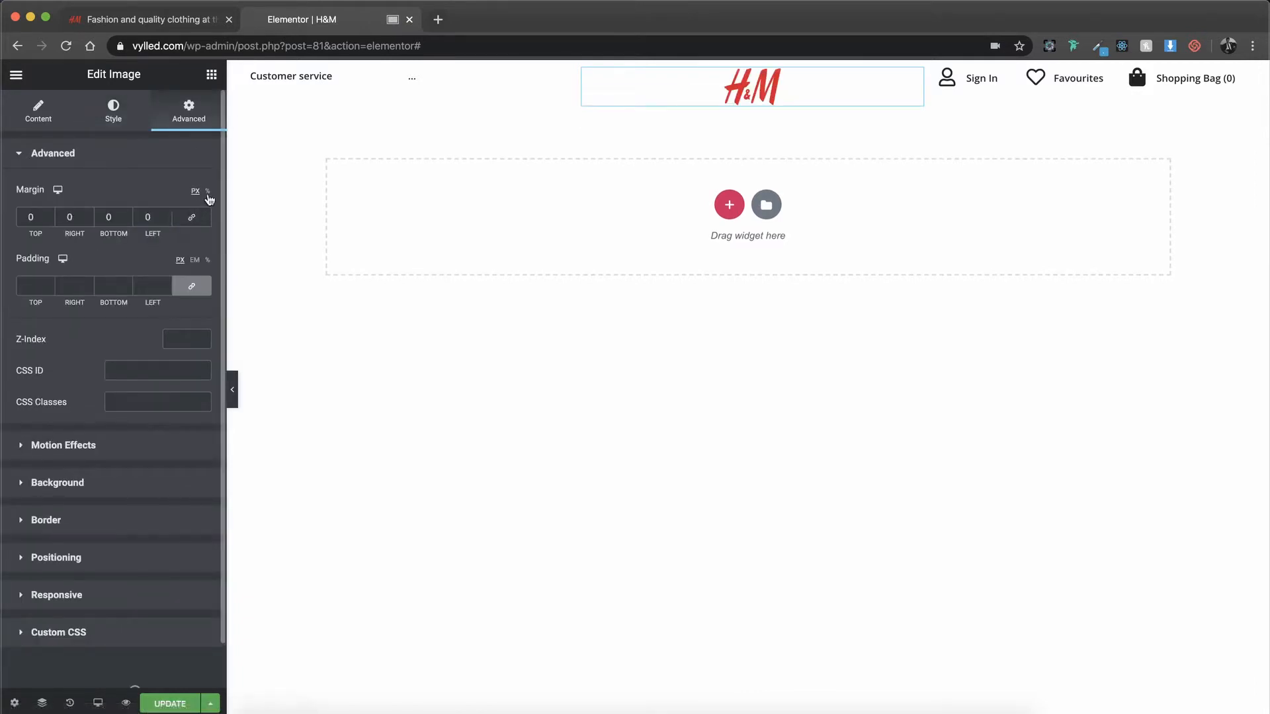
click(50, 214)
click(49, 214)
click(50, 214)
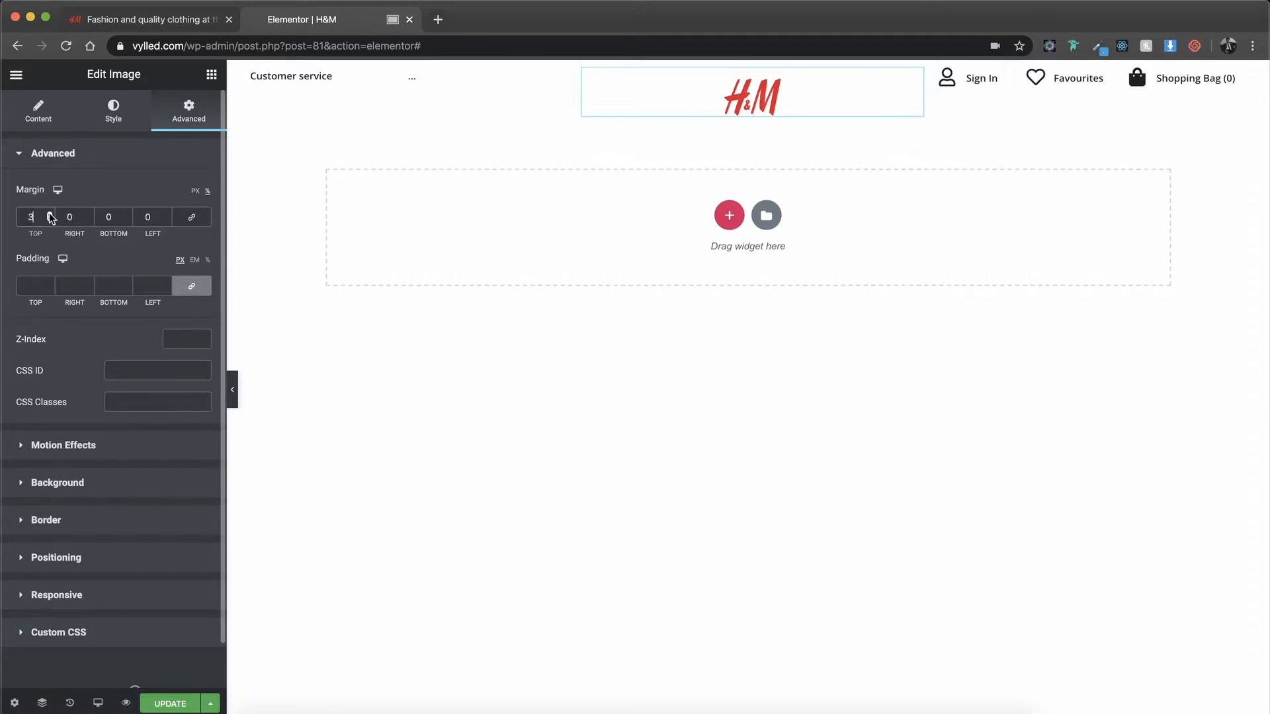
click(49, 214)
click(149, 703)
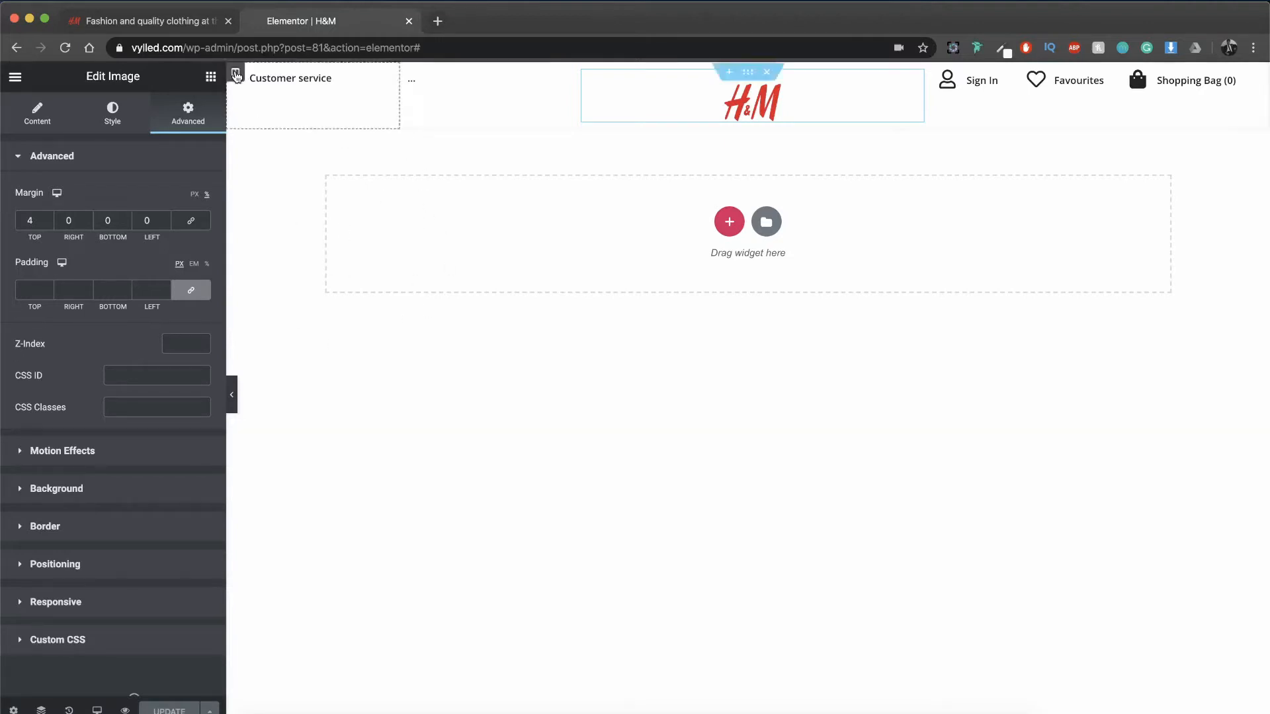
Step: Switch to the original H&M website and sample its page background color, #FAF9F8, to the clipboard with the color picker extension
click(187, 22)
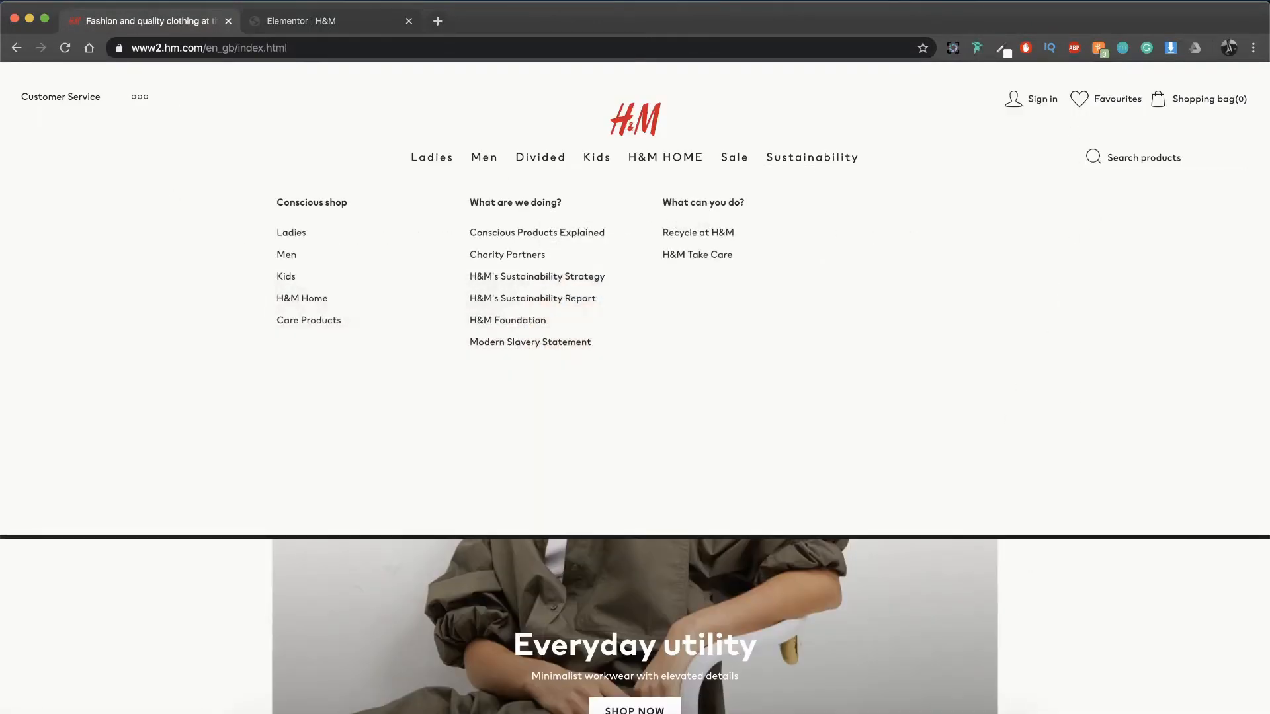
click(1003, 49)
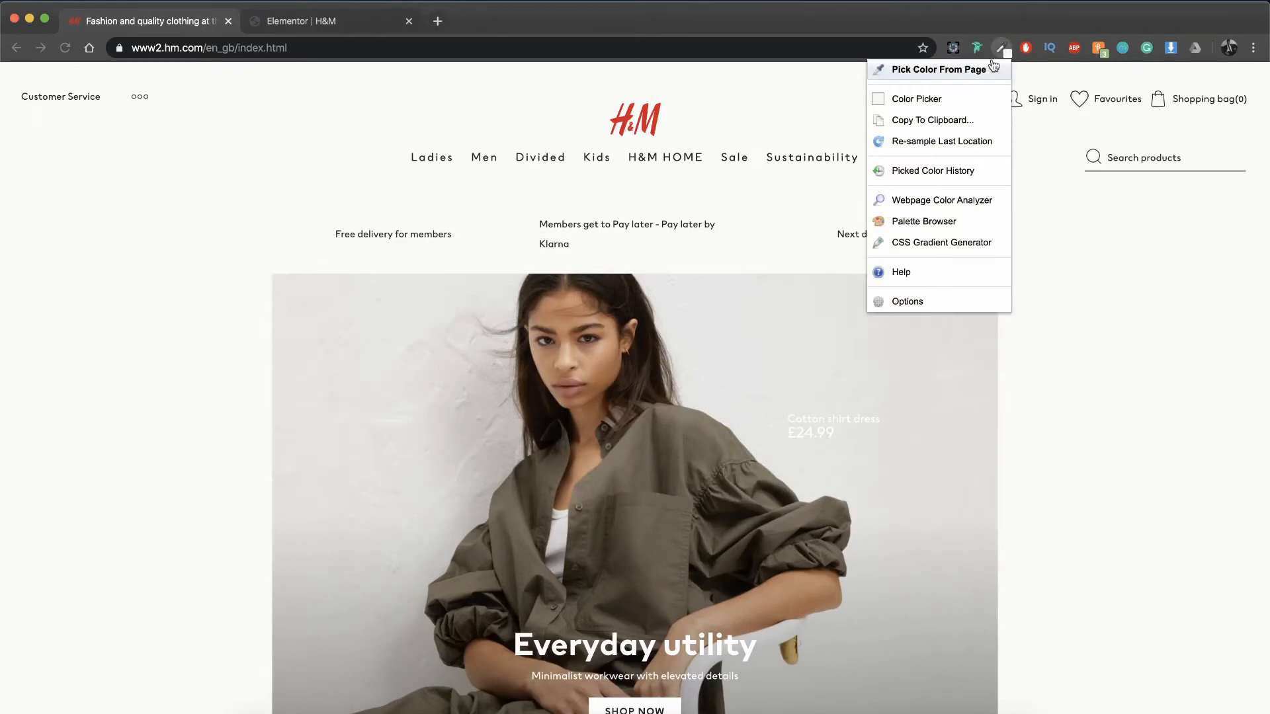
click(988, 69)
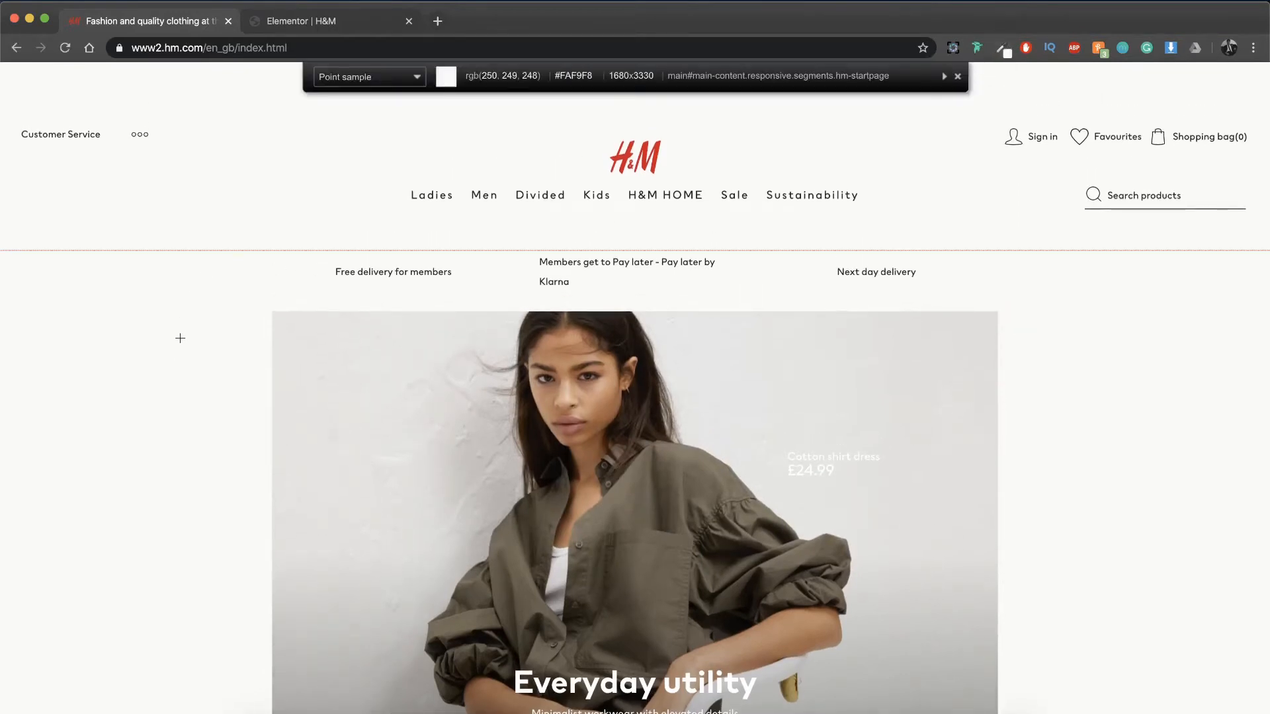
click(180, 338)
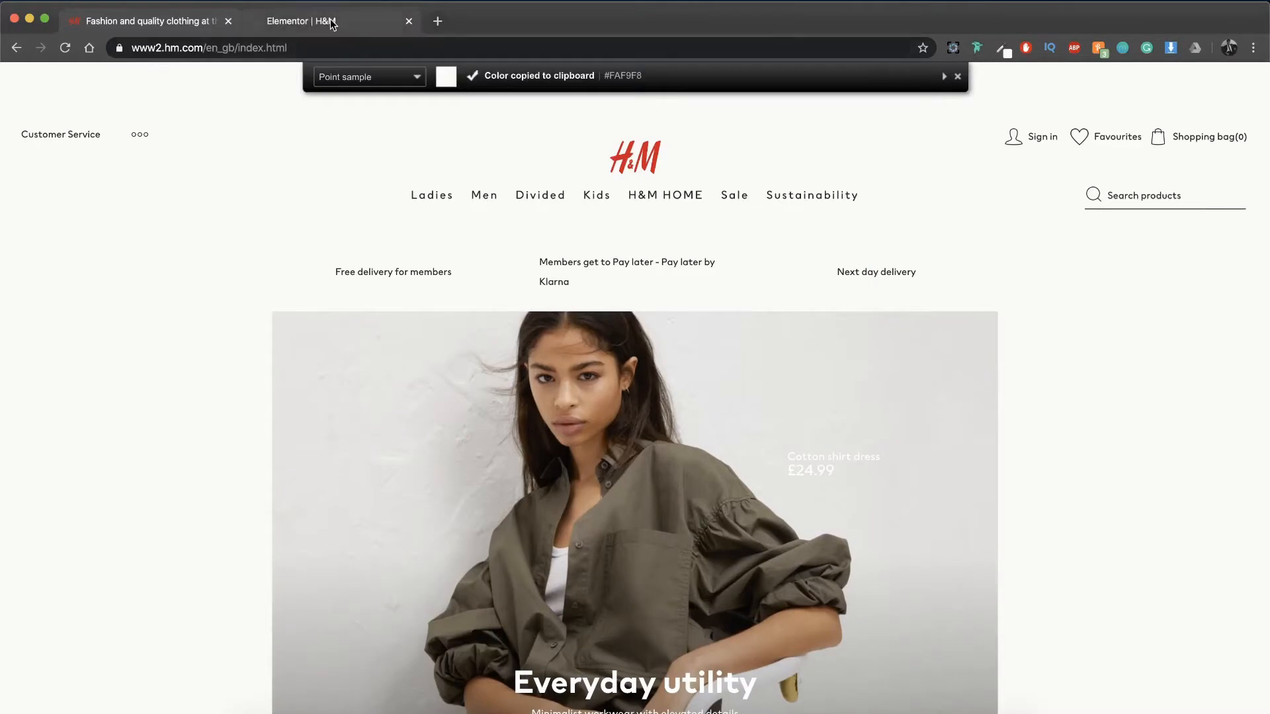
Step: Return to the Elementor editor and preview the rebuilt H&M page in a new tab
click(332, 24)
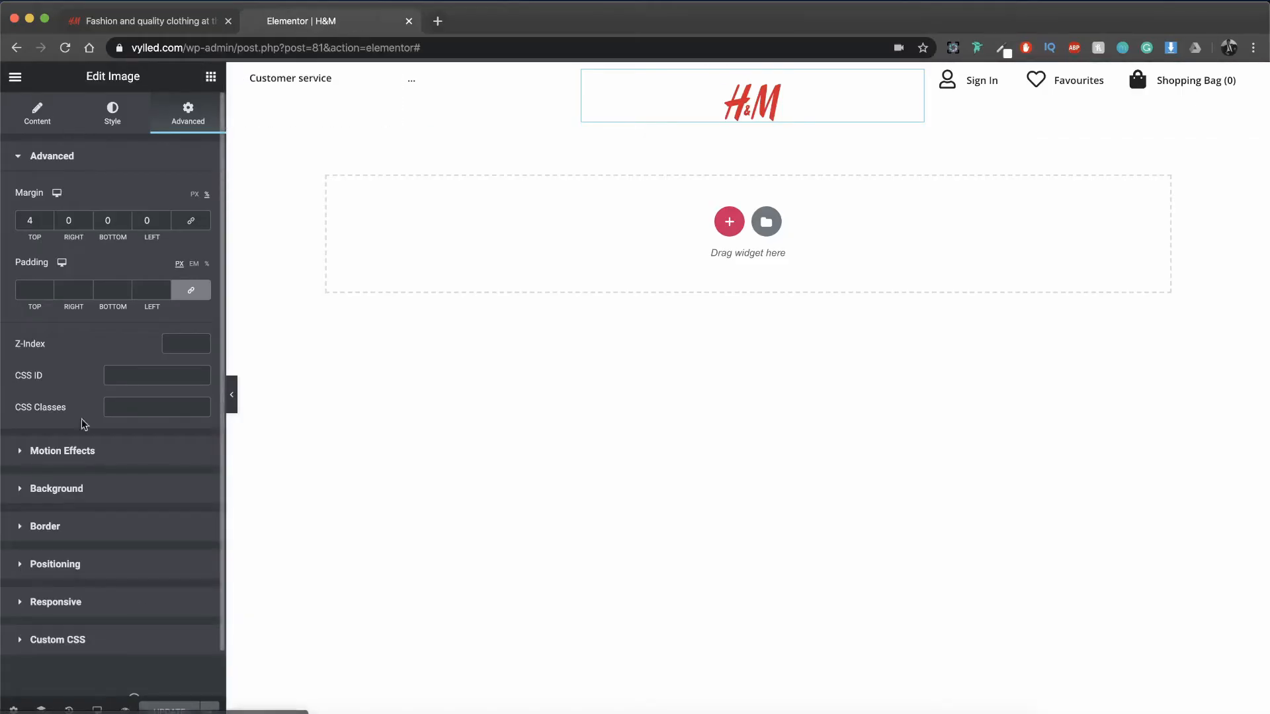
click(125, 708)
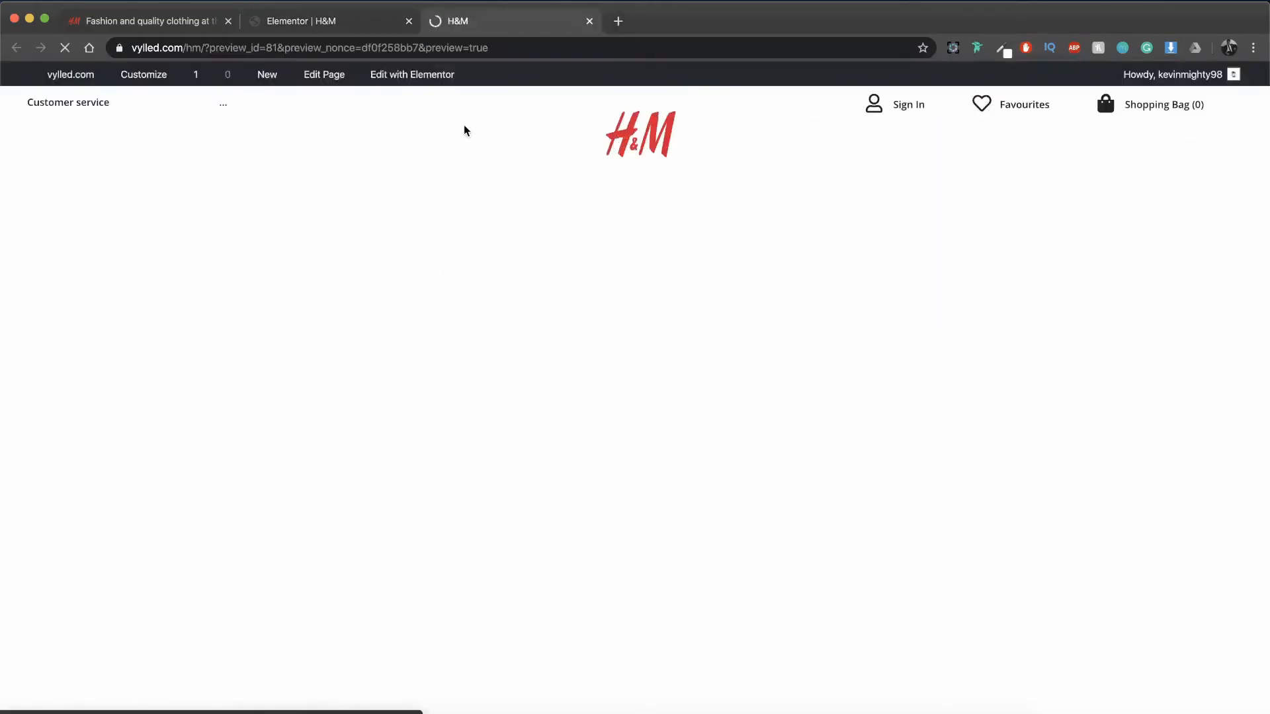
Step: Set the site background color to #faf9f8 in the theme's General Styling options and publish the change
click(145, 80)
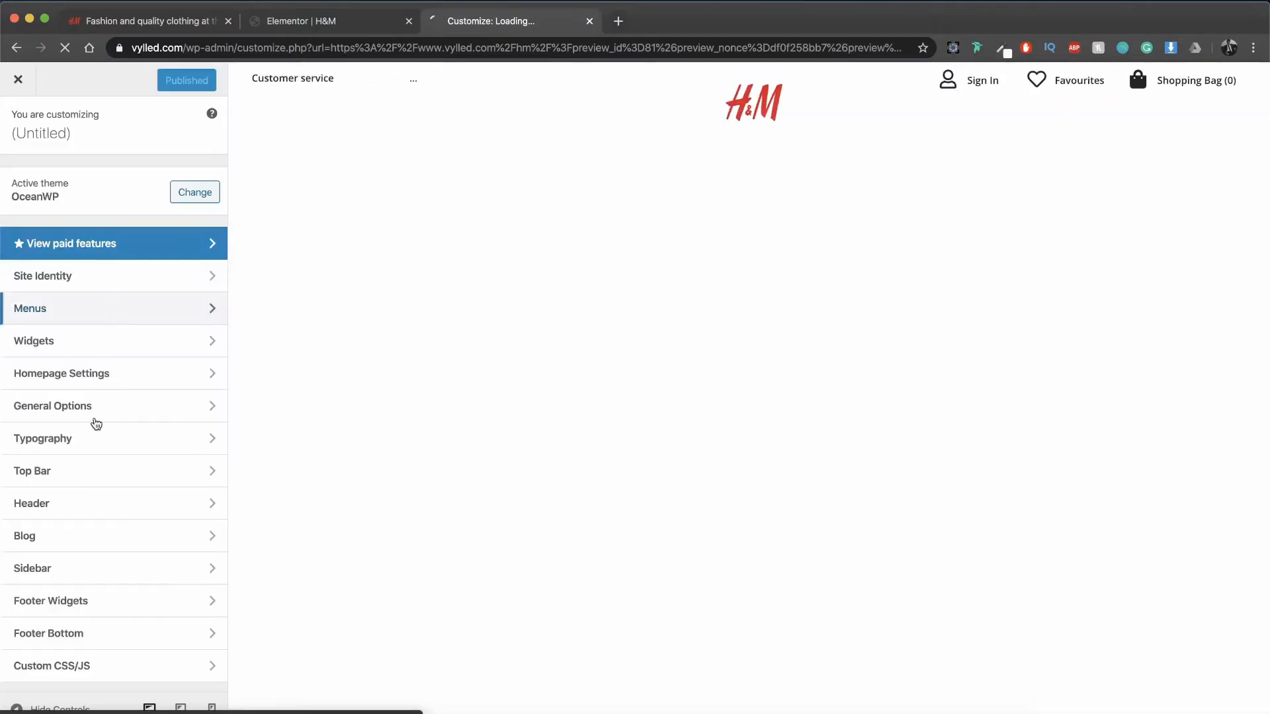
click(94, 414)
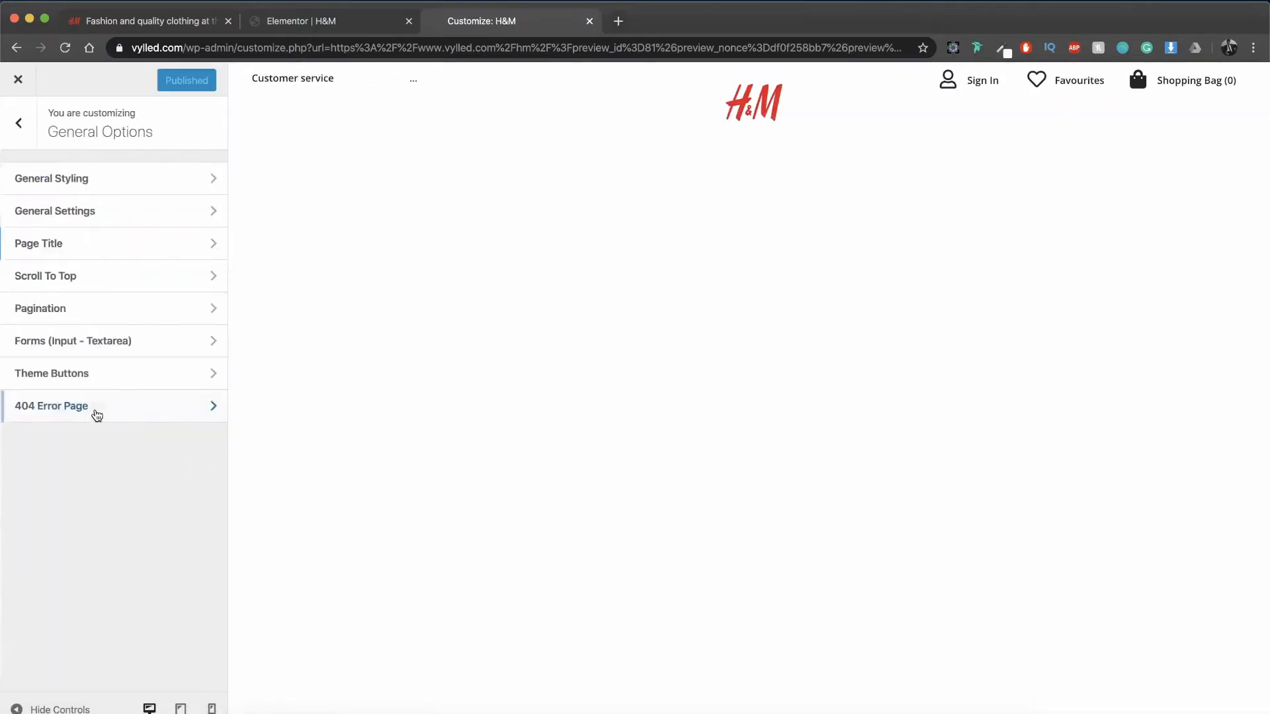
click(103, 191)
scroll(102, 404, down, 3)
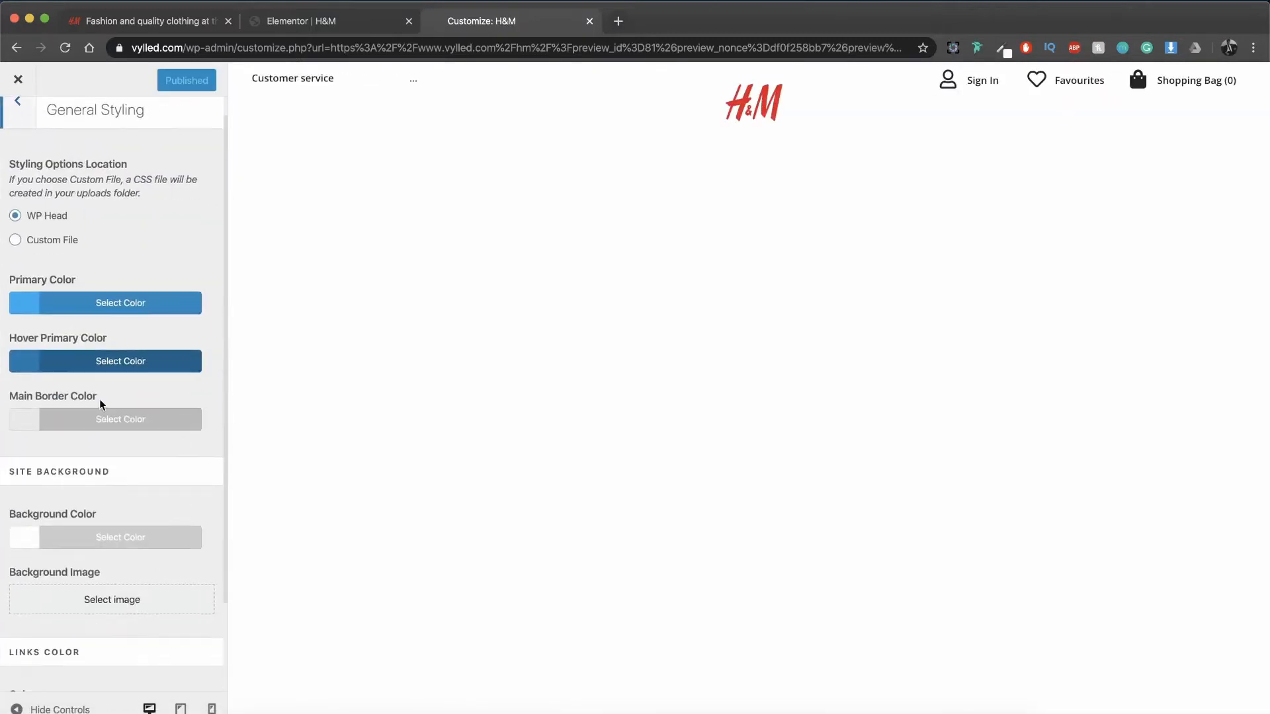
click(99, 465)
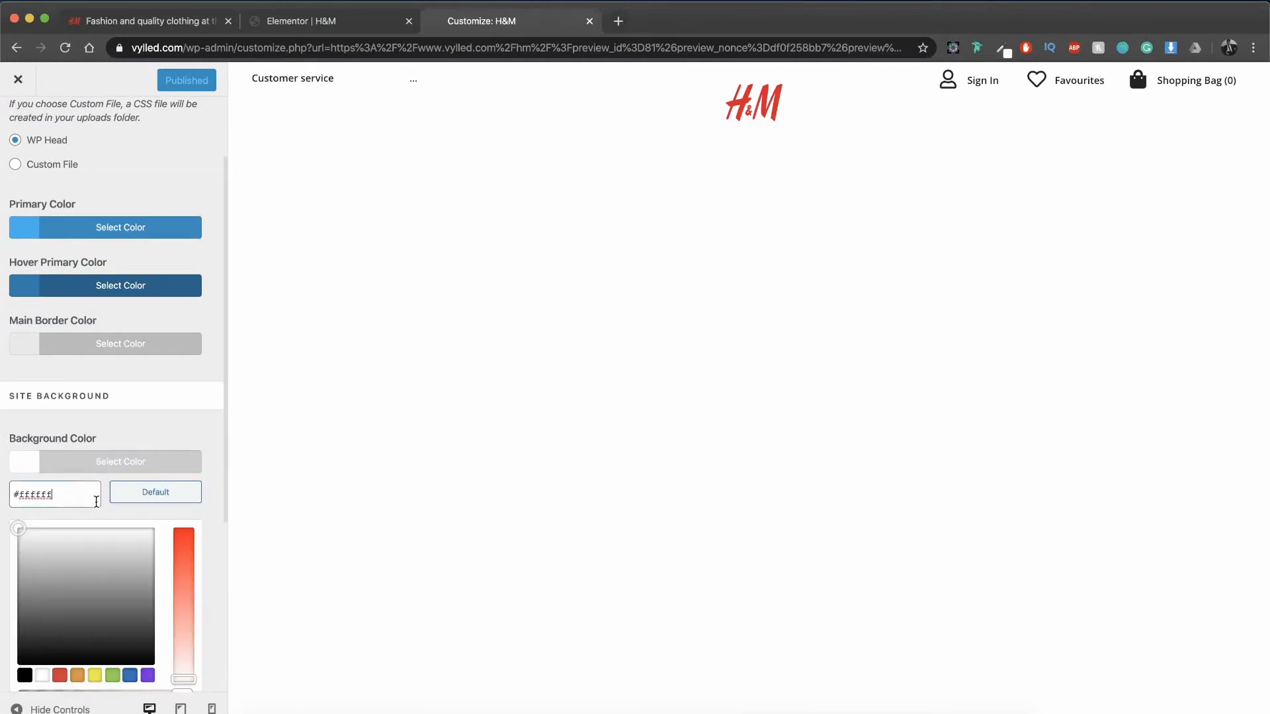
key(super+a)
key(super+v)
scroll(146, 445, down, 4)
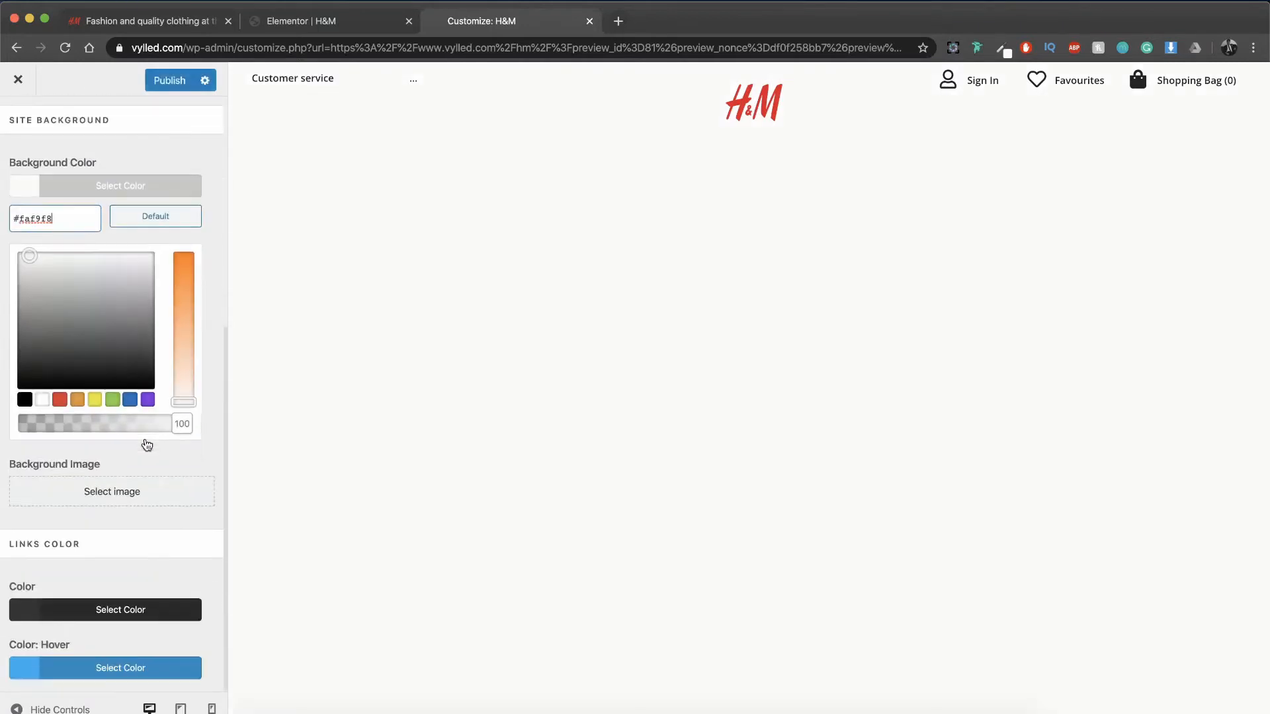
scroll(193, 266, up, 5)
click(169, 80)
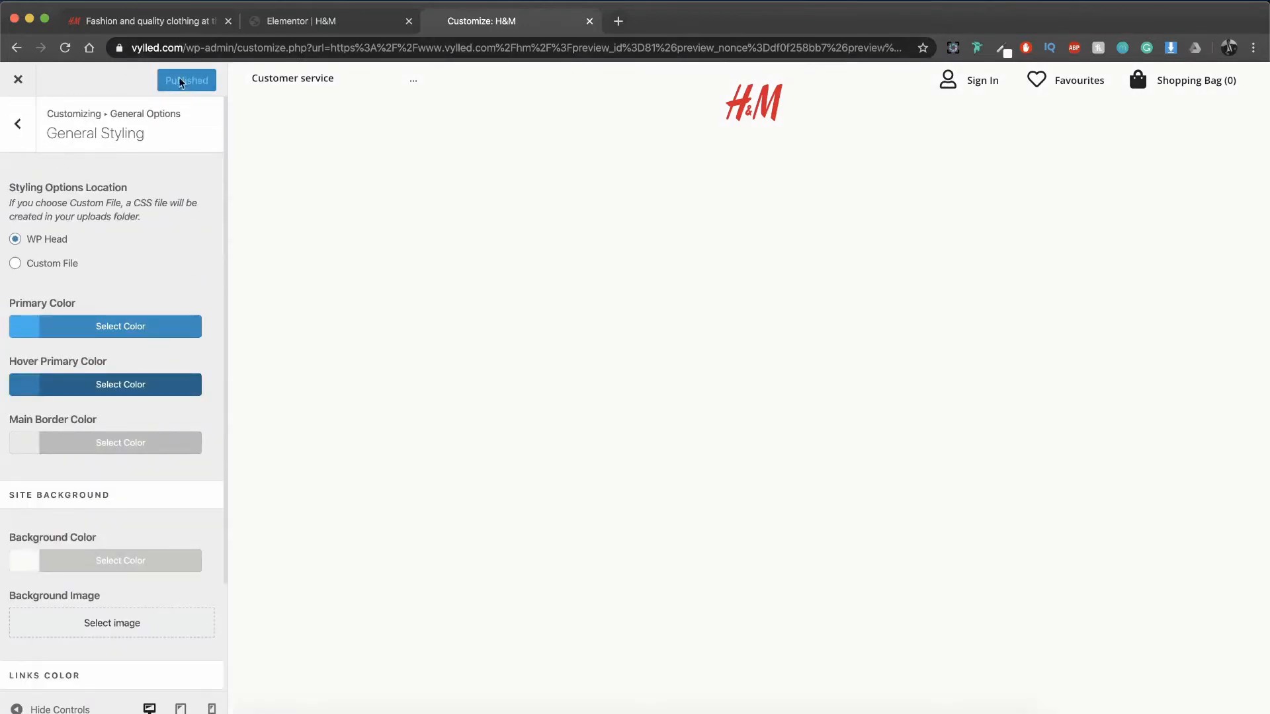
Step: Return to the Elementor editor, reload it, and add a six-column section with a boxed content width of 652
key(super+w)
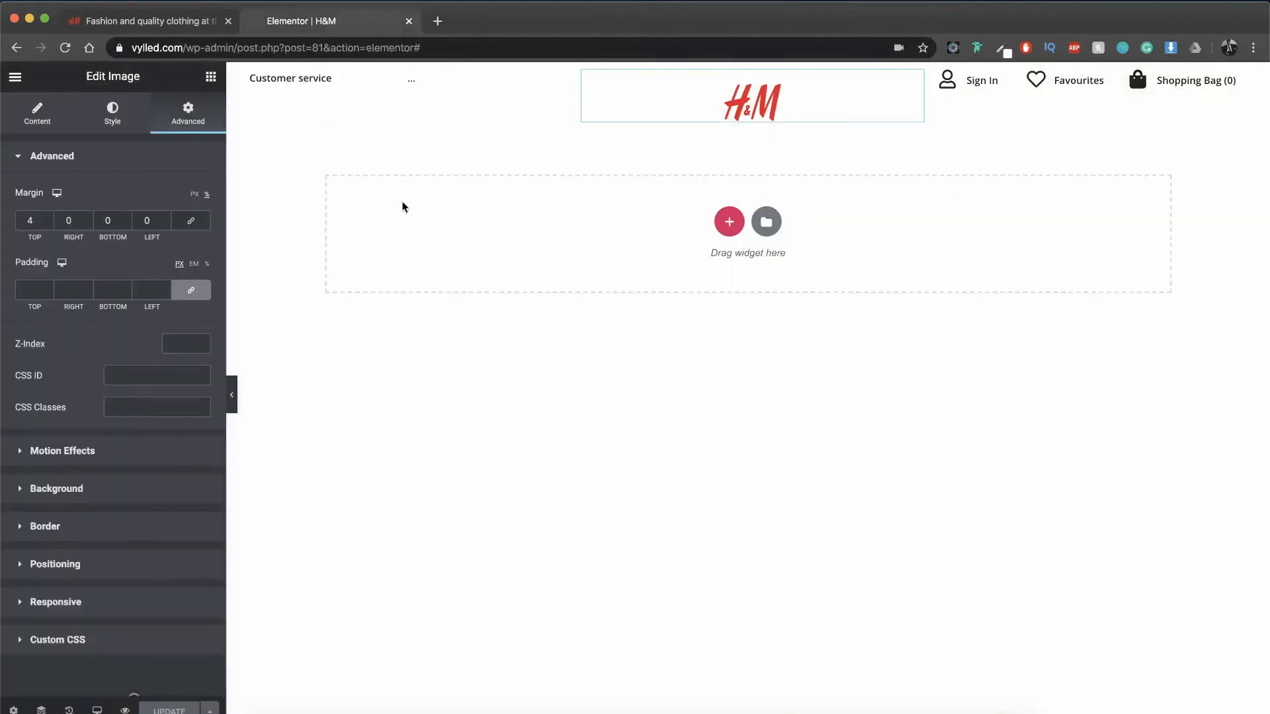
key(super+r)
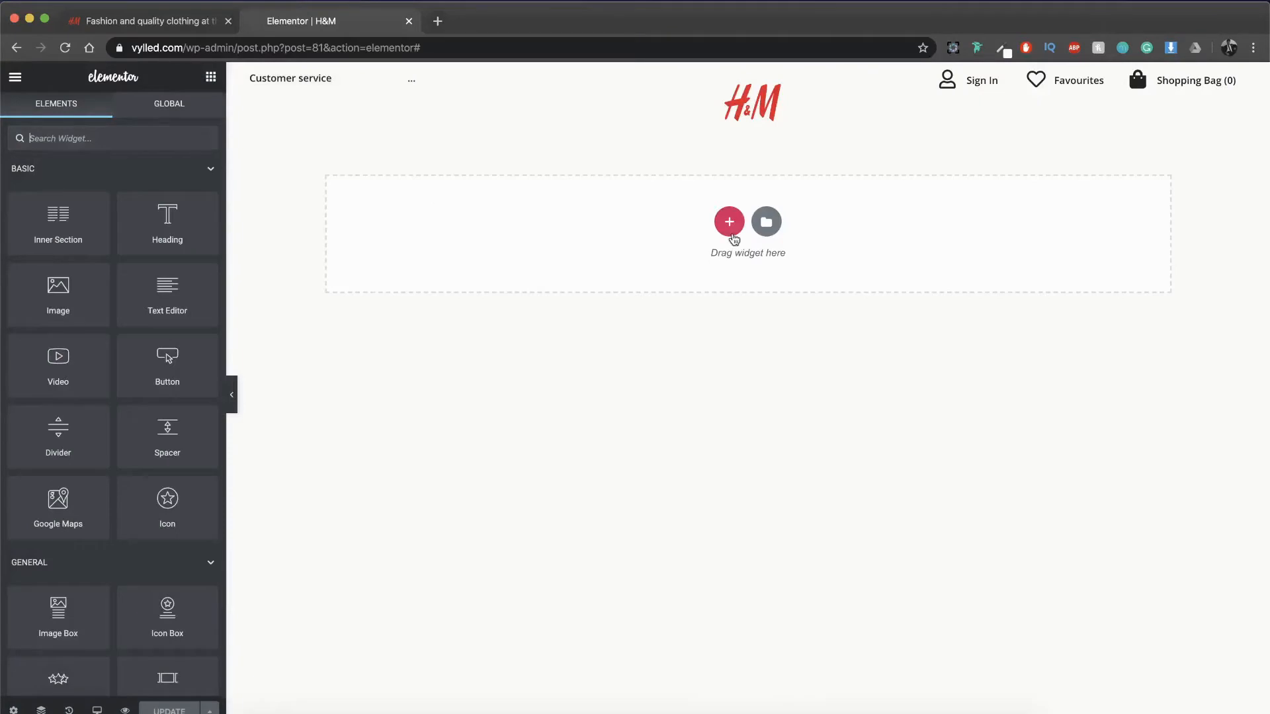
click(731, 232)
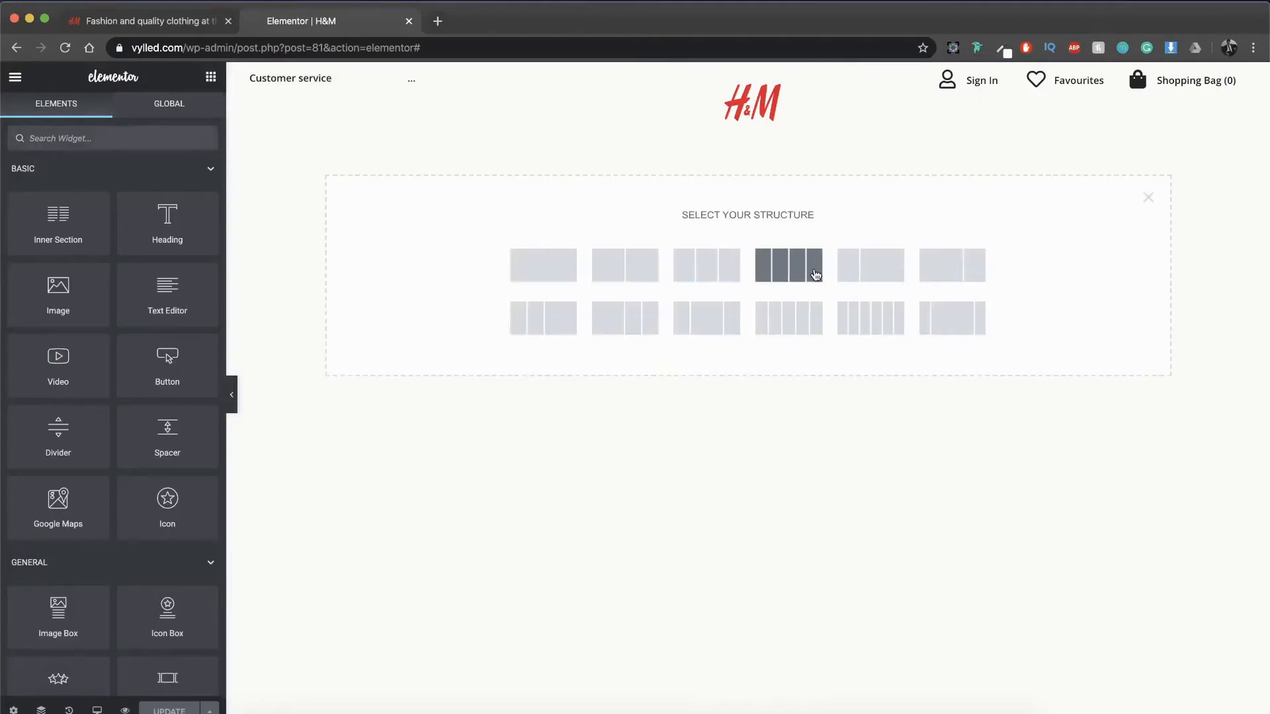
click(870, 318)
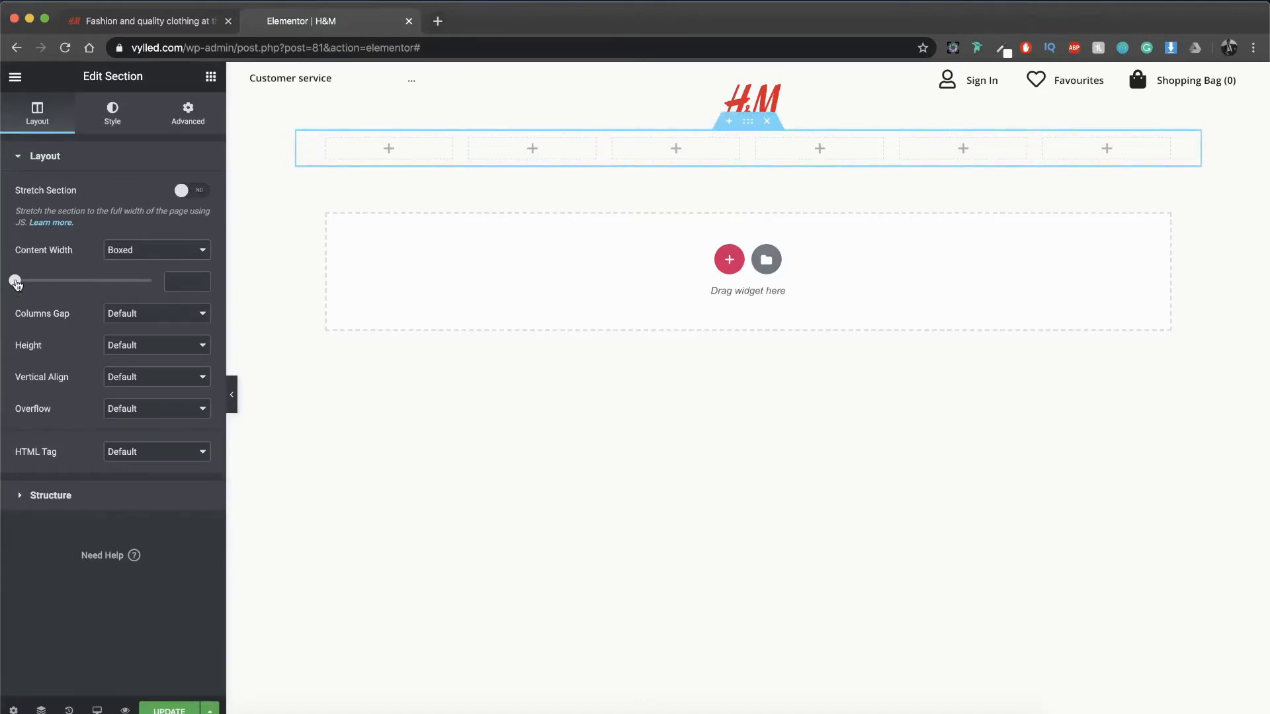
drag(16, 283, 36, 284)
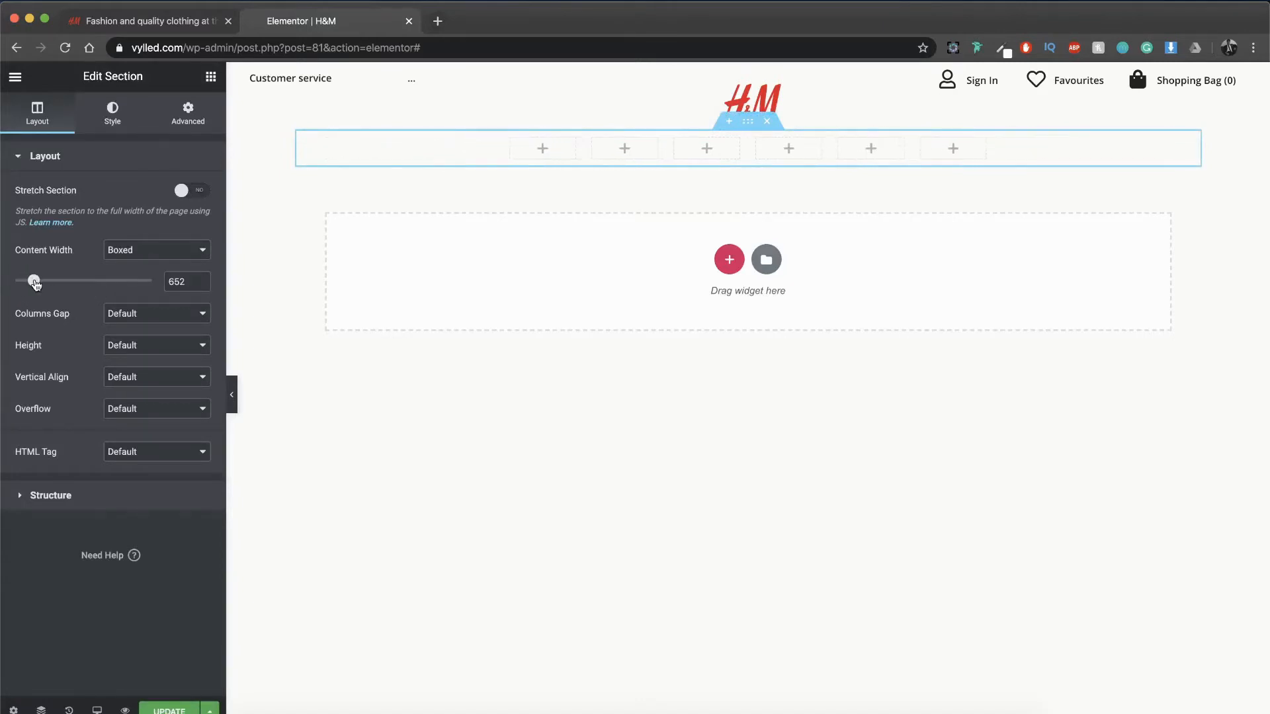
Step: Copy the Customer service text into the first column of the new six-column section
click(210, 77)
right_click(302, 92)
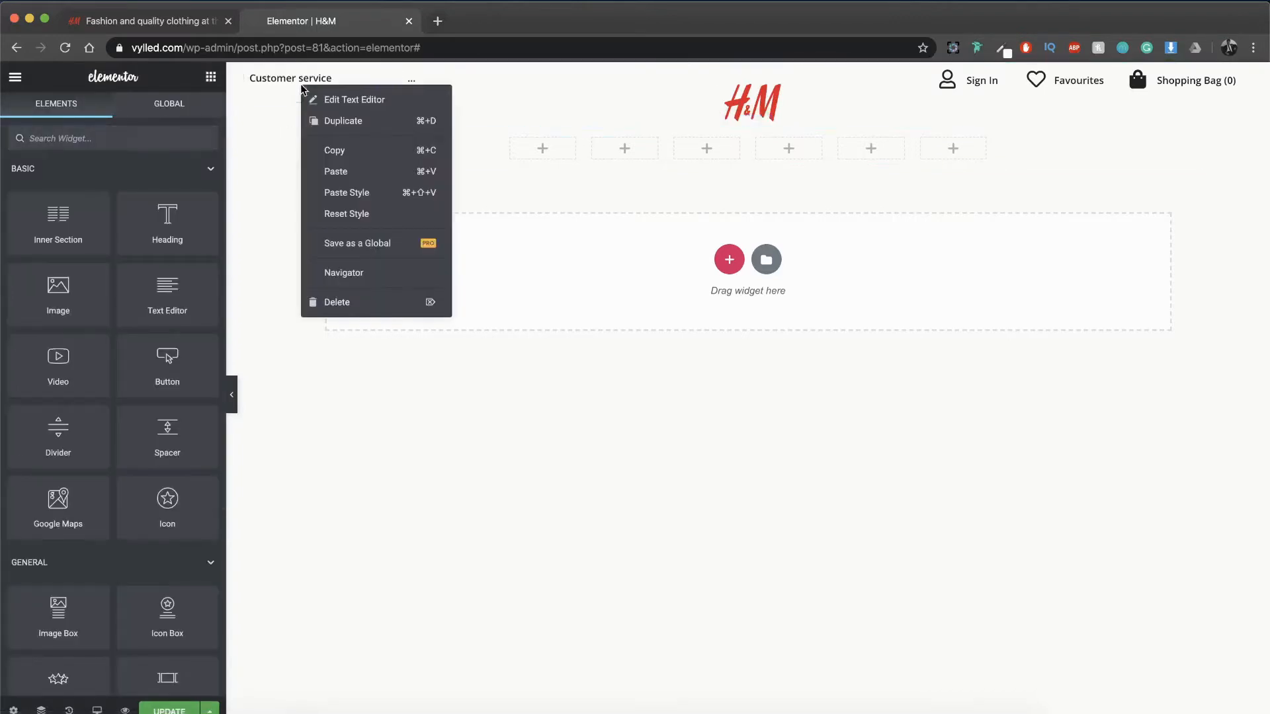
click(335, 147)
right_click(543, 149)
click(562, 160)
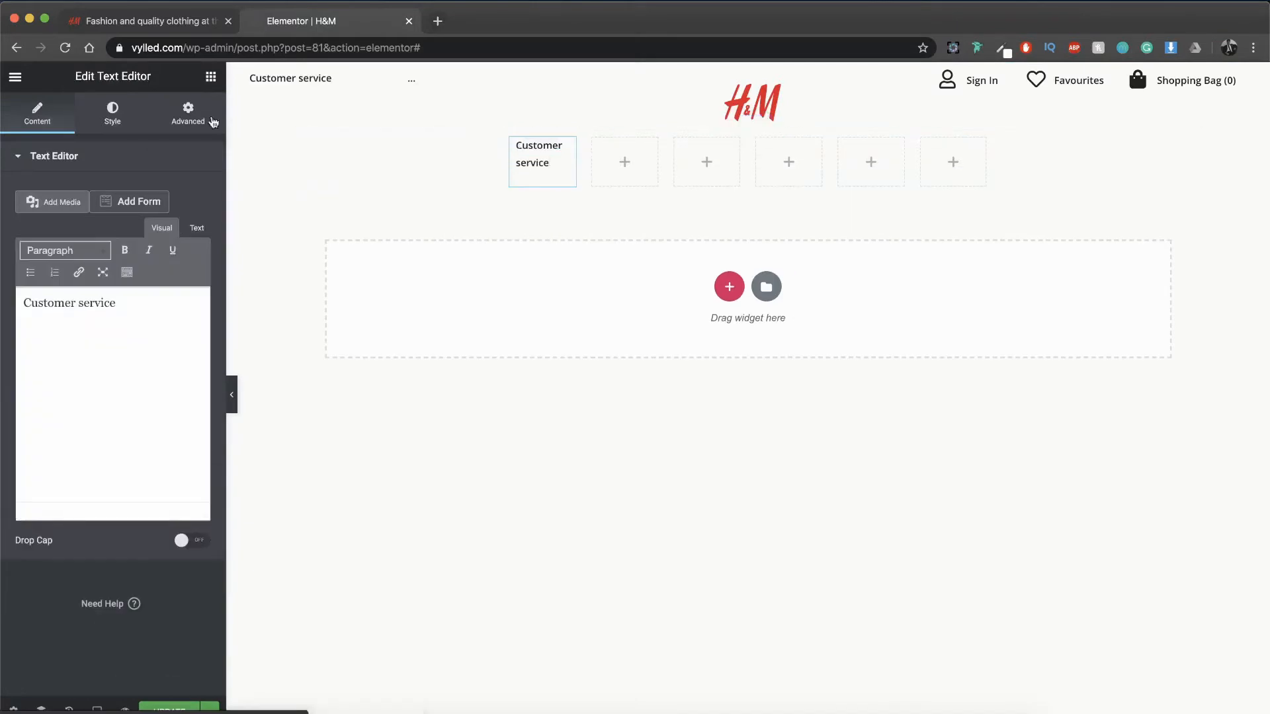
Step: Clear the copied text's left margin and change its wording to "Ladies"
click(188, 112)
double_click(152, 222)
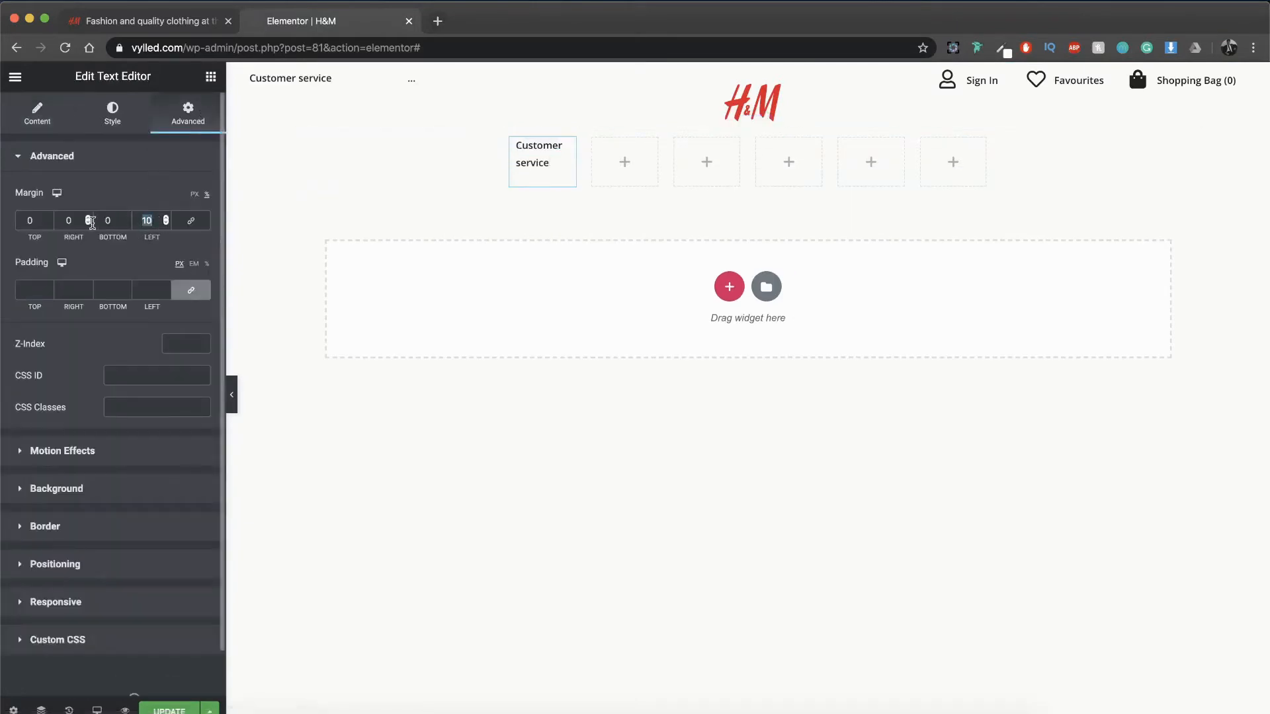
key(BackSpace)
click(37, 114)
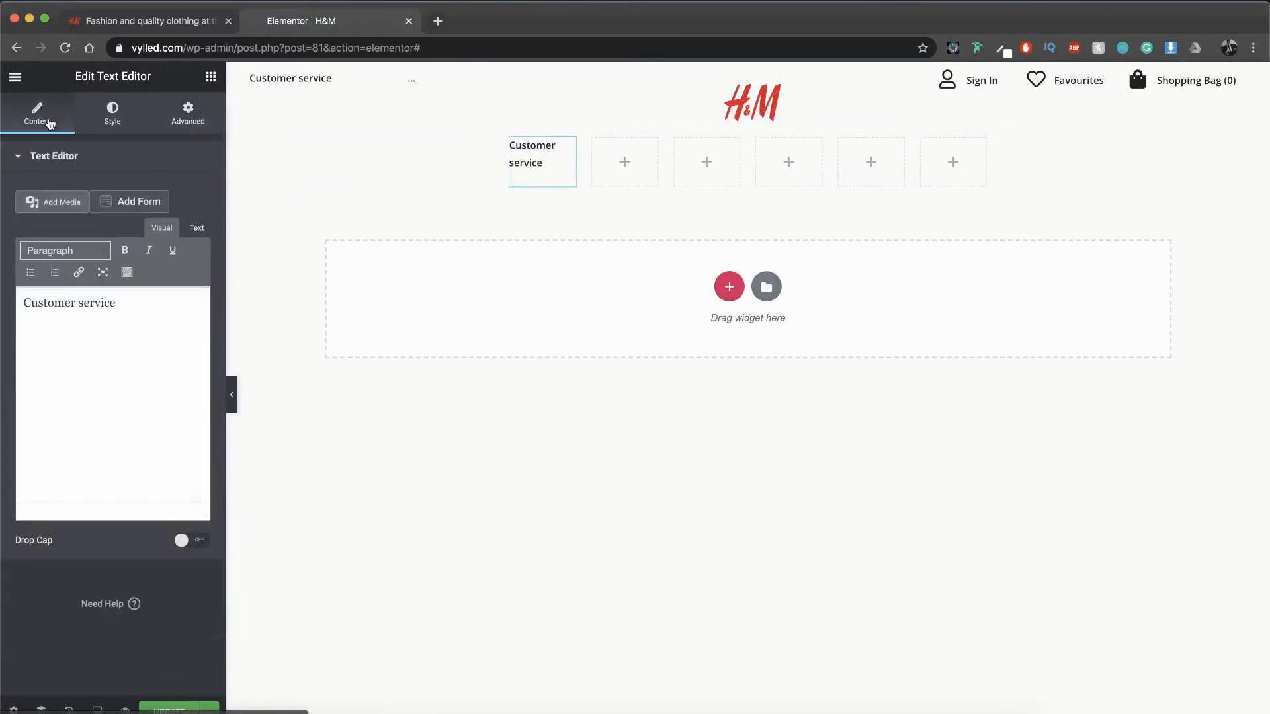
triple_click(144, 304)
text(Ladies)
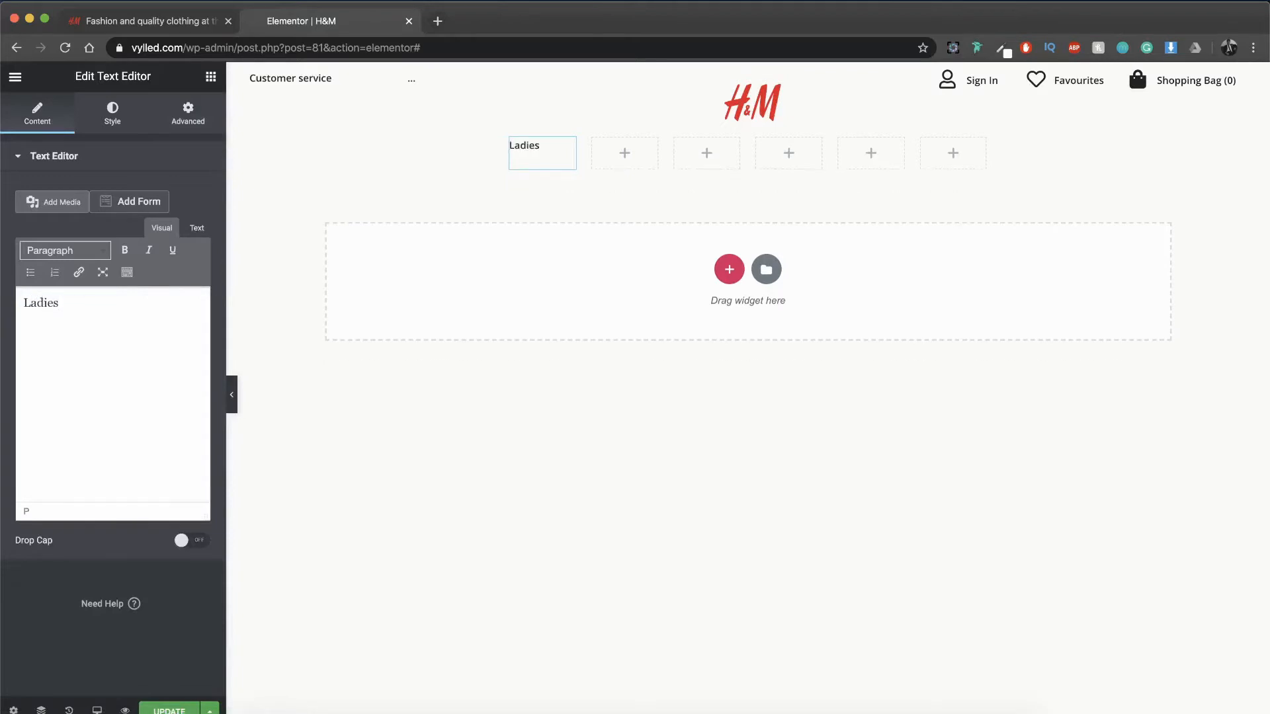
Step: Set the Ladies text's font weight to 700 and center-align it
click(113, 119)
click(192, 256)
click(152, 388)
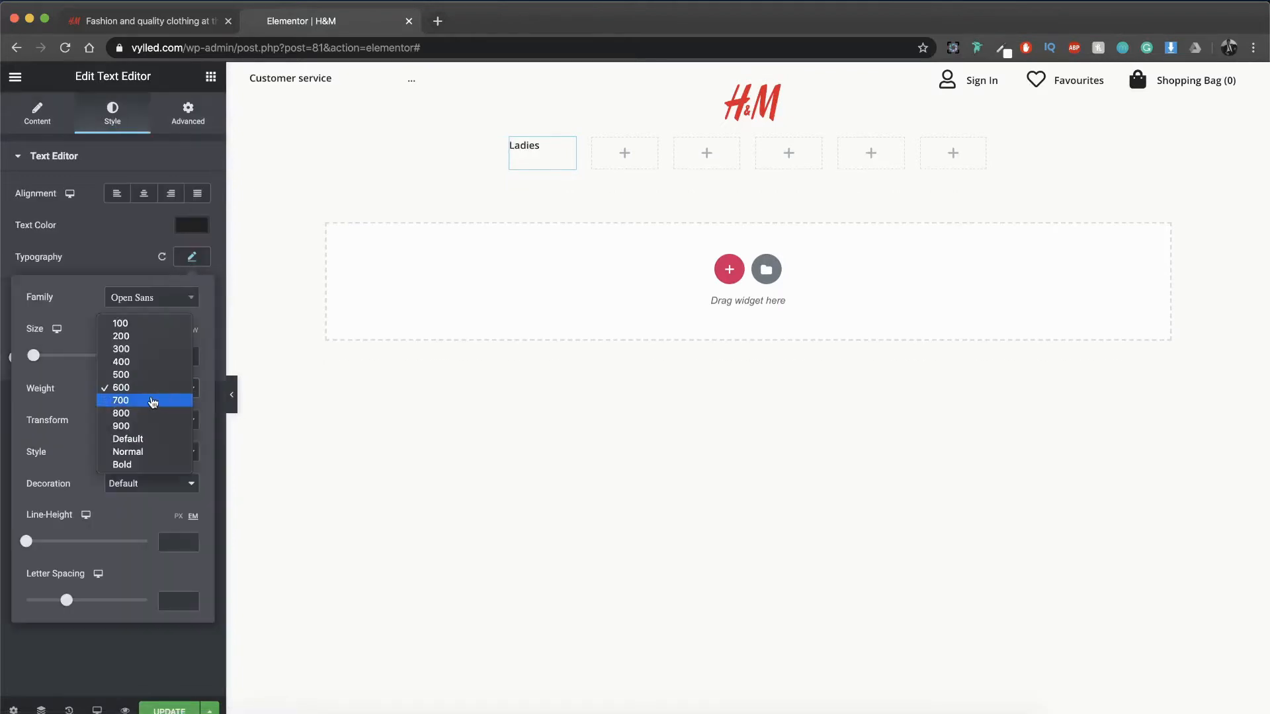
click(152, 399)
click(143, 193)
click(144, 193)
Step: Copy the Ladies text into each of the other five columns of the section
right_click(567, 149)
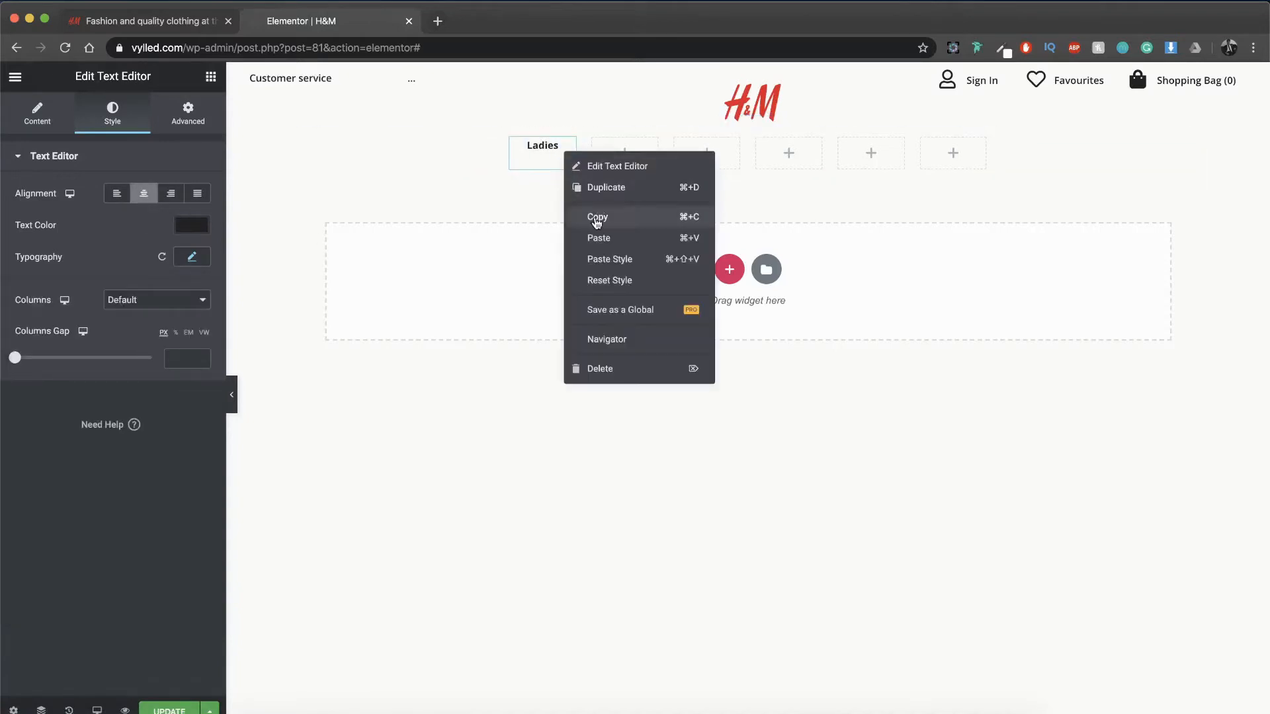
click(595, 213)
right_click(628, 158)
click(640, 168)
right_click(725, 148)
click(748, 162)
right_click(795, 155)
click(810, 168)
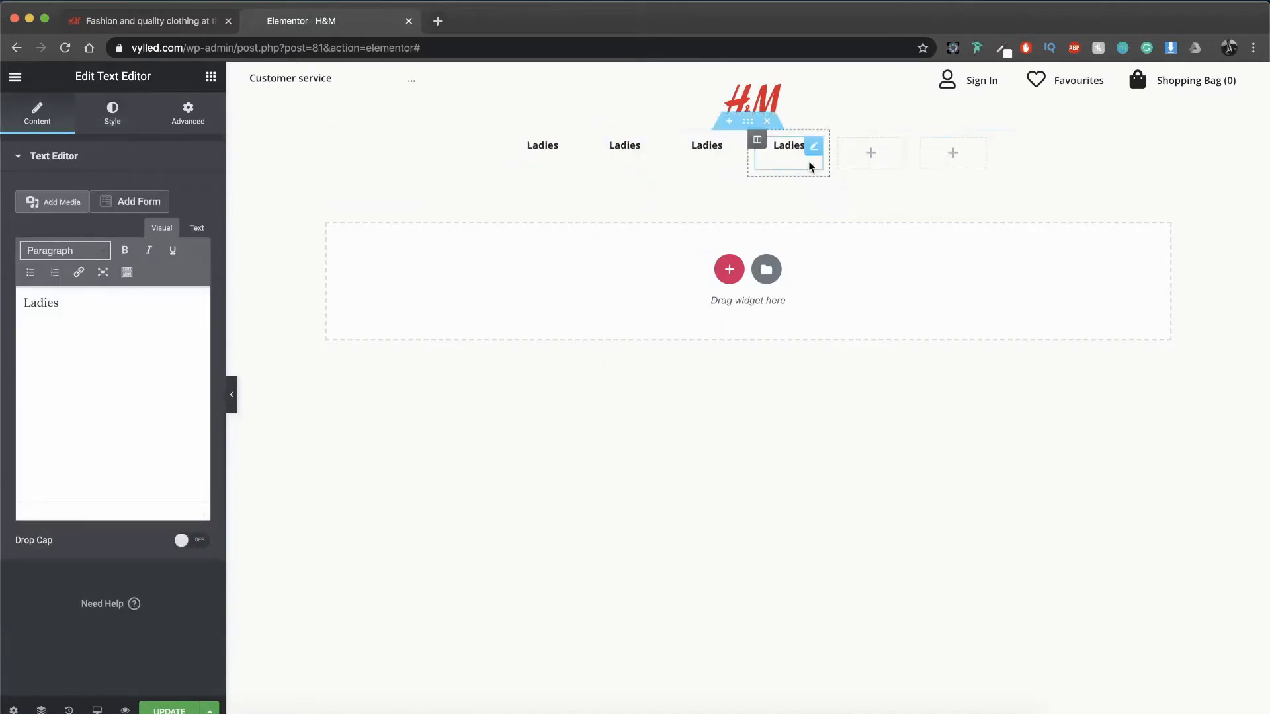
right_click(875, 155)
click(891, 167)
right_click(950, 153)
click(967, 166)
Step: Check the original H&M website's navigation and change the second column's text to "Men"
click(174, 21)
click(300, 22)
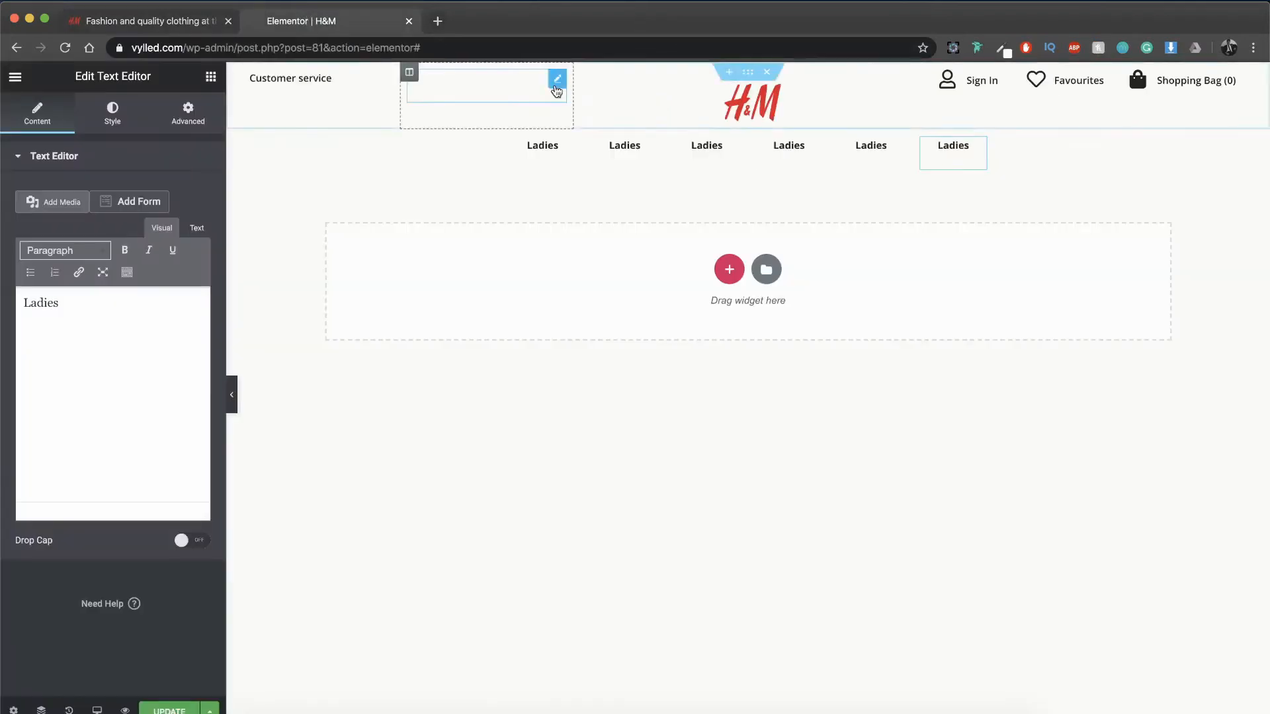
click(620, 148)
triple_click(141, 319)
text(Men)
Step: Check the original site again and change the third column's text to "Divided"
click(706, 148)
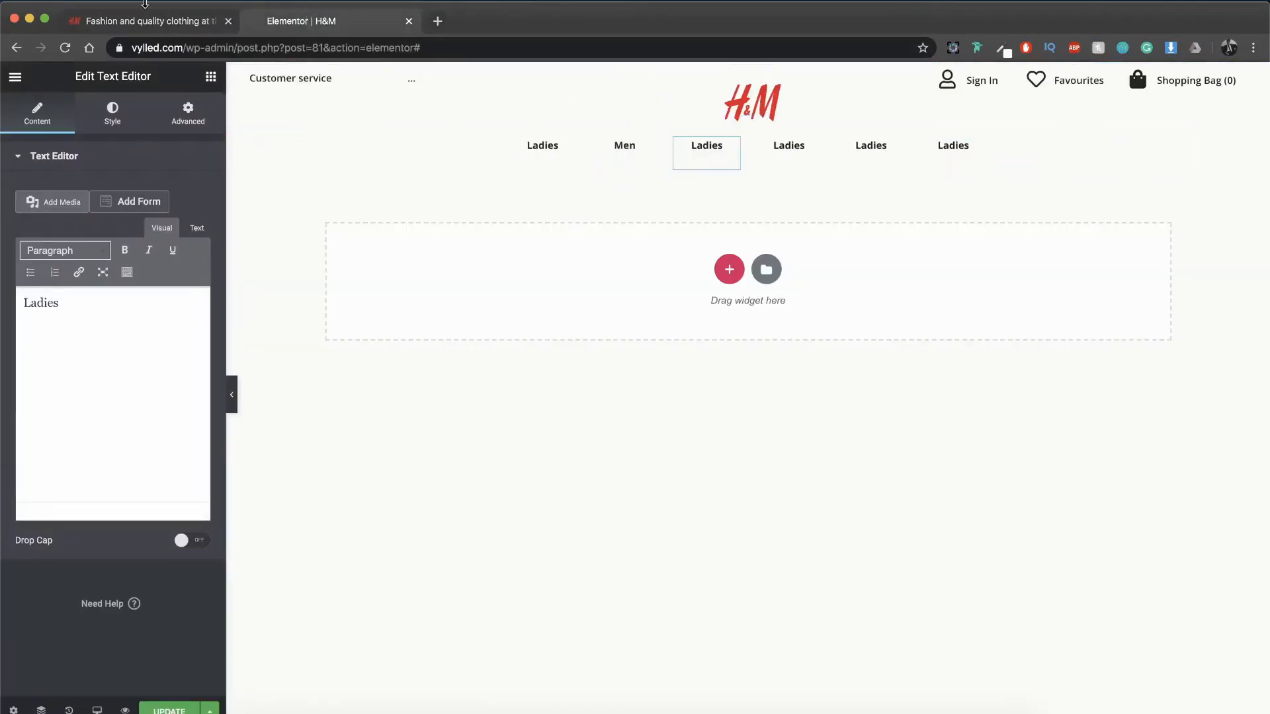
click(142, 22)
click(336, 28)
click(132, 354)
key(super+a)
text(Divided)
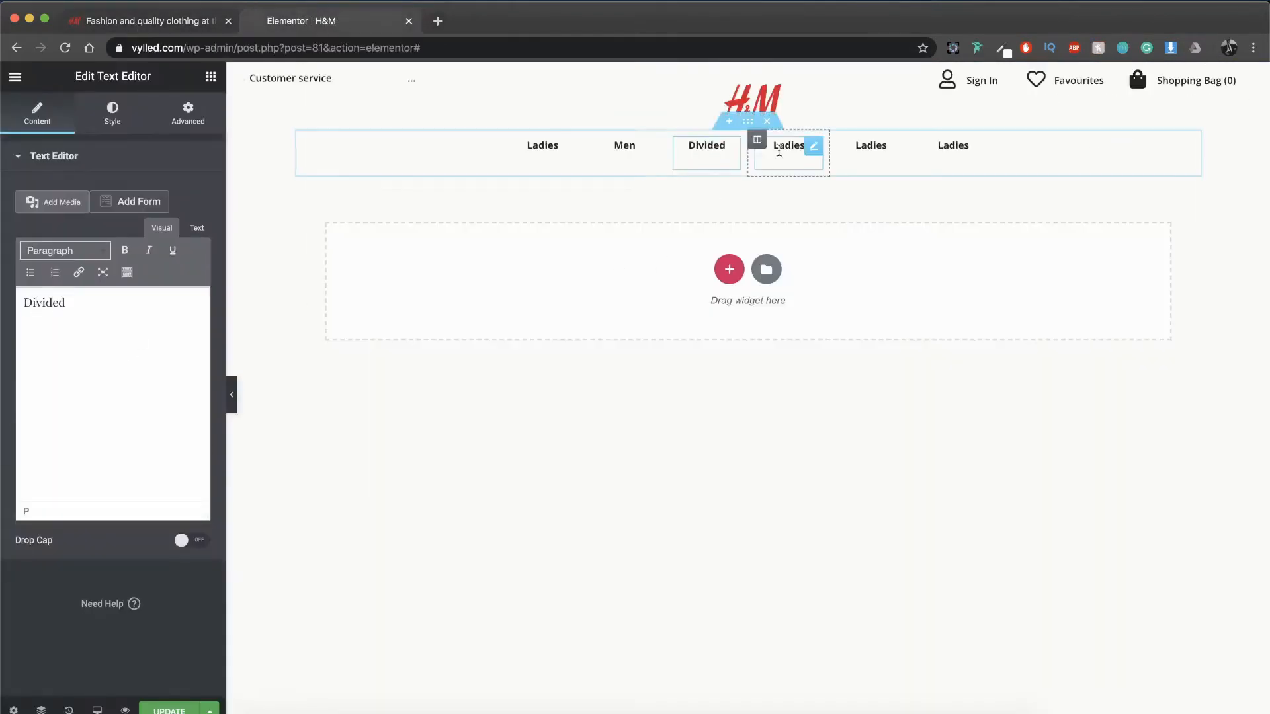
Step: Change the fourth column's text to "Kids" and the fifth column's text to "H&M Home"
click(780, 147)
key(super+a)
text(Kids)
click(871, 148)
key(super+a)
text(H&M Home)
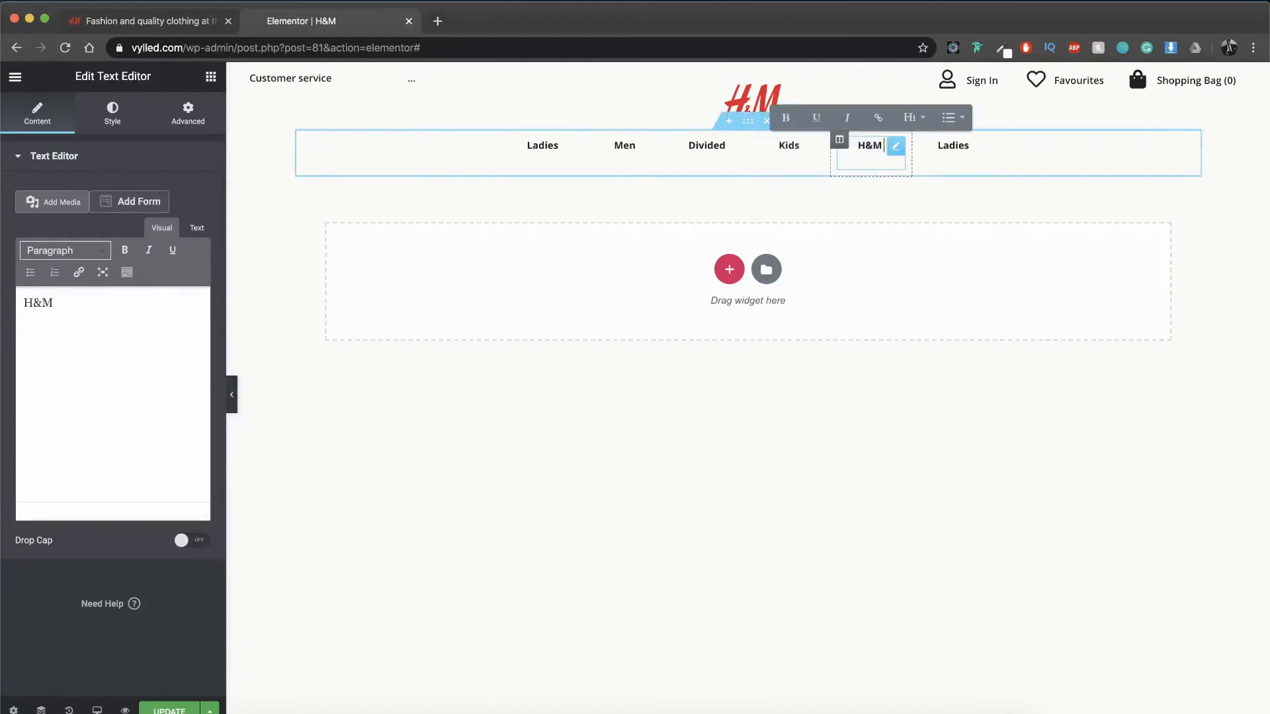
Step: Consult the original H&M website and change the last column's text to "Sustainability"
click(142, 21)
click(301, 21)
click(967, 151)
key(super+a)
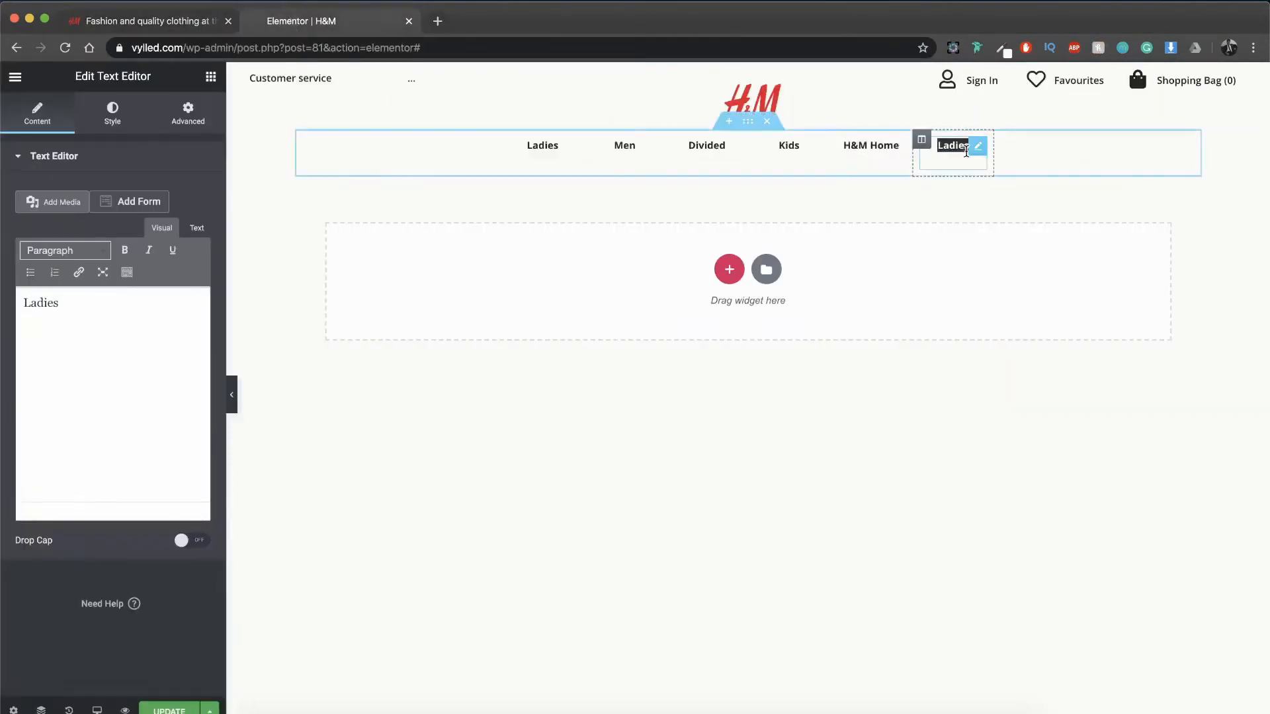
text(Sustainabilityu)
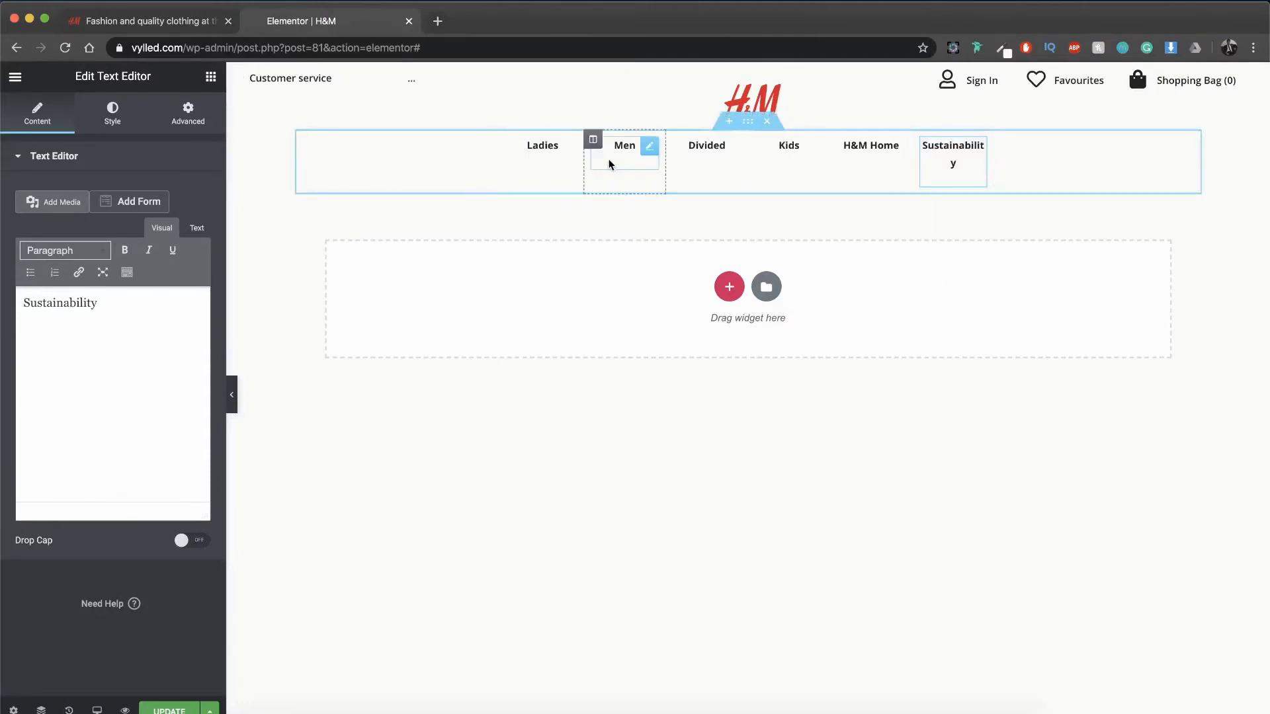
Step: Widen the navigation section's boxed content width to 659 so that Sustainability fits on one line
click(232, 398)
click(5, 406)
click(748, 122)
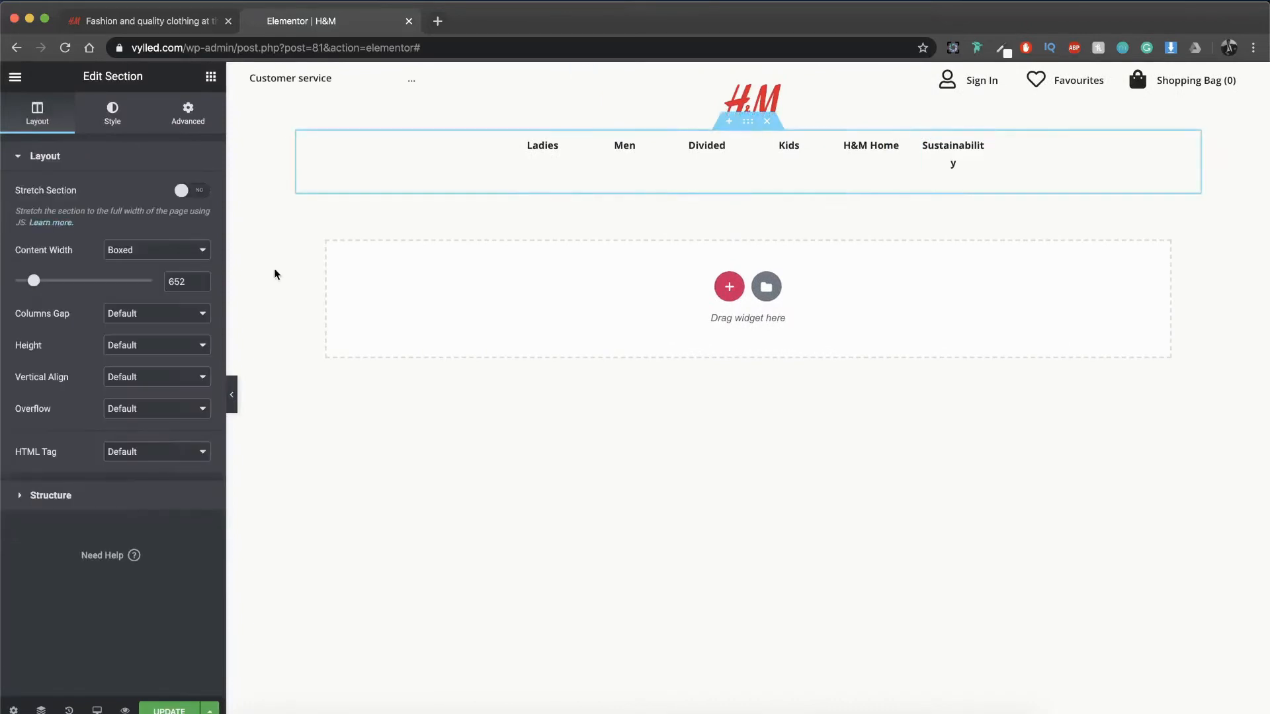
click(205, 278)
click(206, 278)
click(206, 278)
click(205, 279)
click(205, 279)
click(205, 279)
click(205, 278)
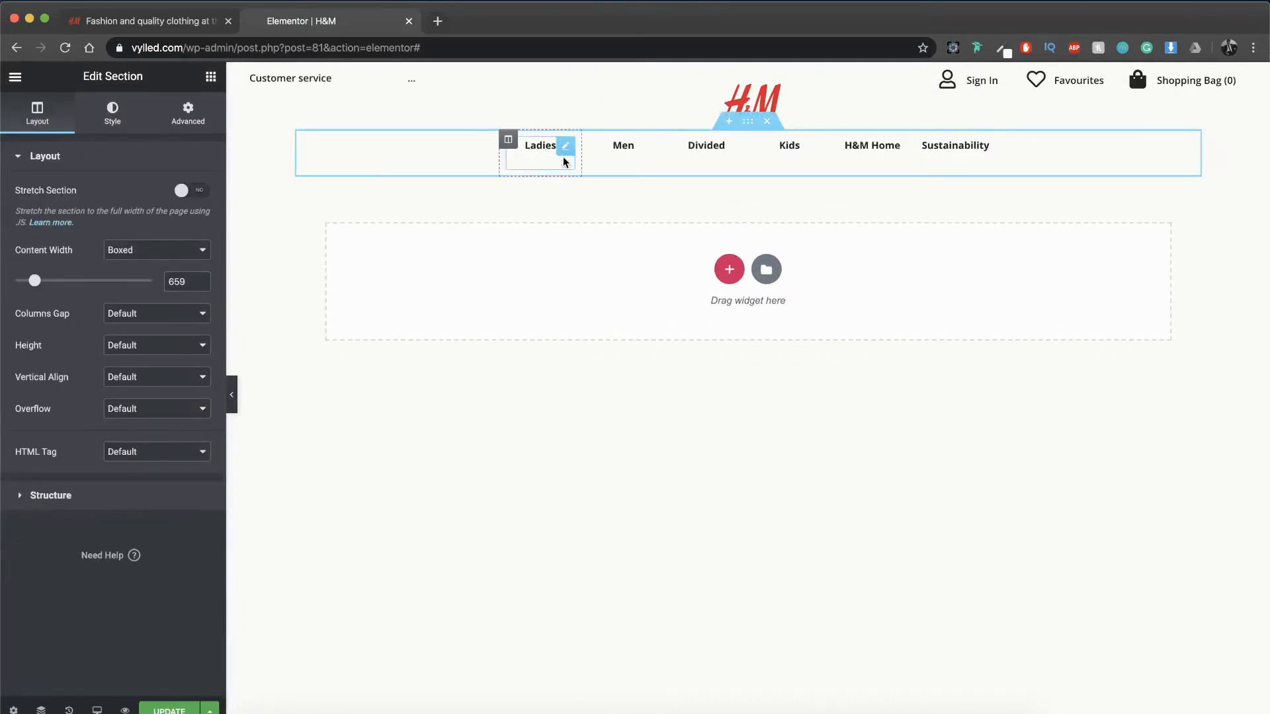
Step: Right-align the Ladies text in the navigation row
click(565, 162)
click(165, 191)
click(790, 156)
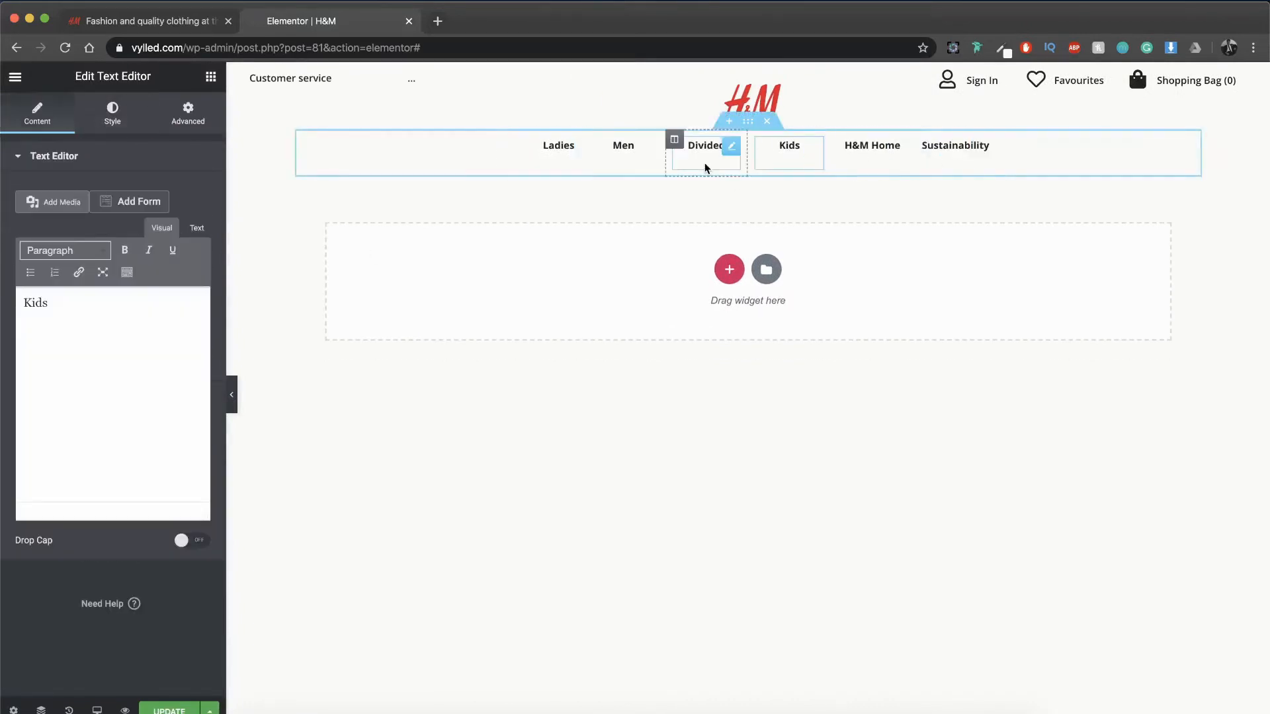
Step: Set the Ladies text's font weight to 600
click(546, 145)
click(148, 124)
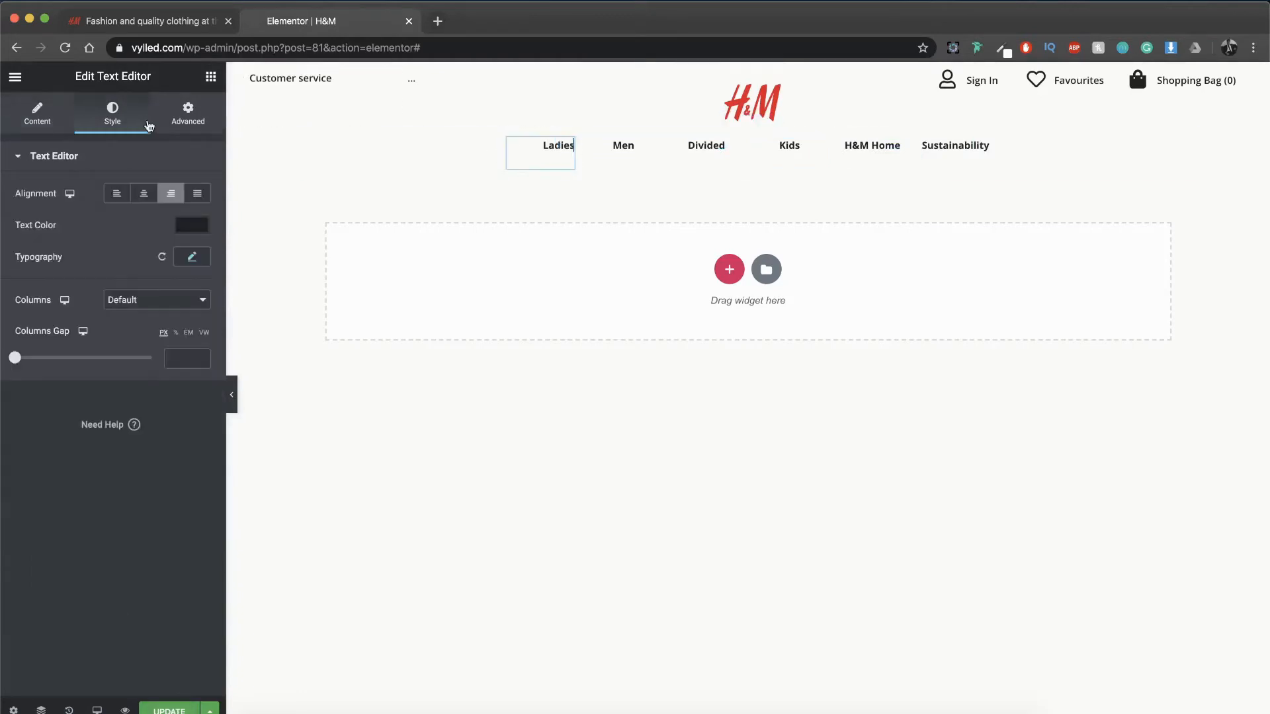
click(192, 256)
click(505, 309)
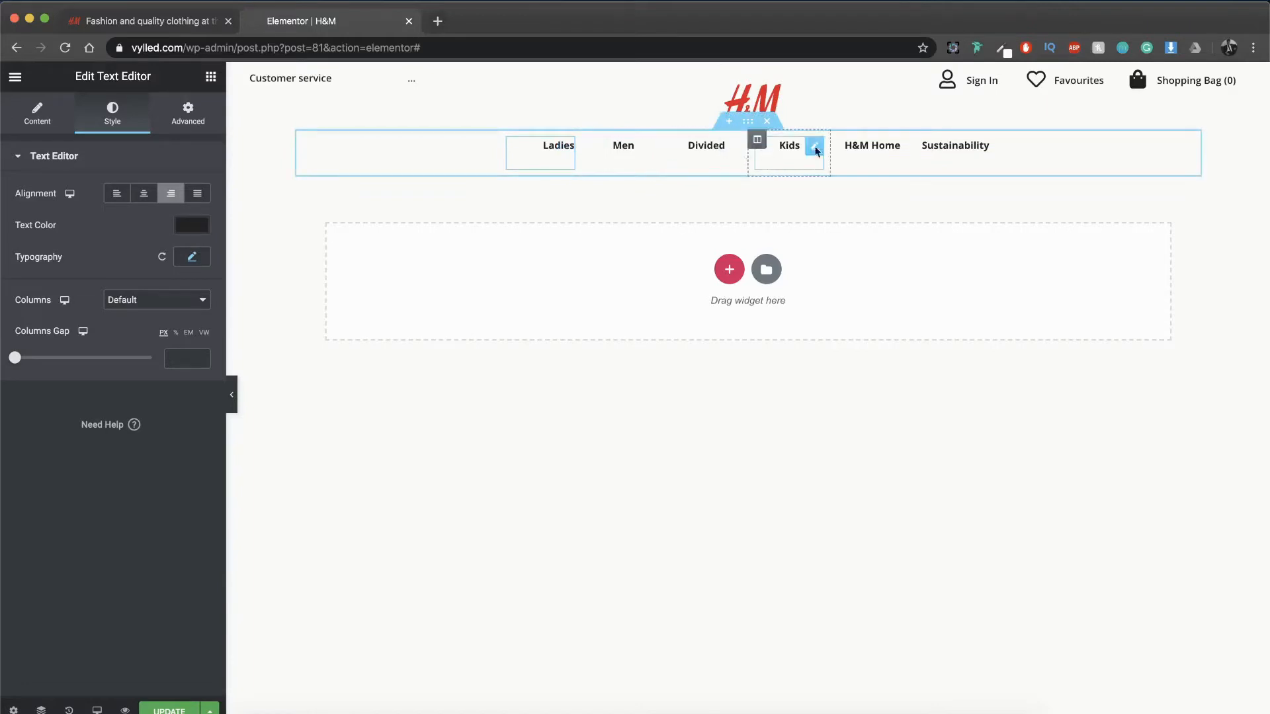
click(190, 265)
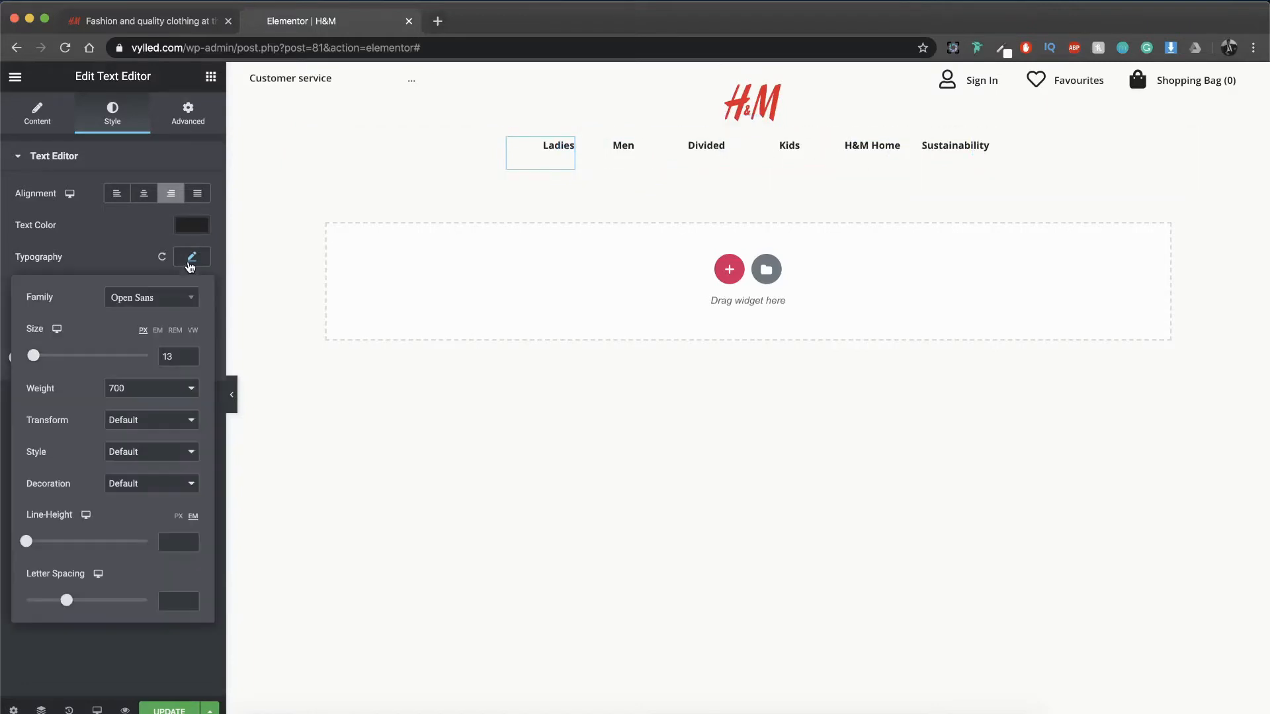
click(151, 390)
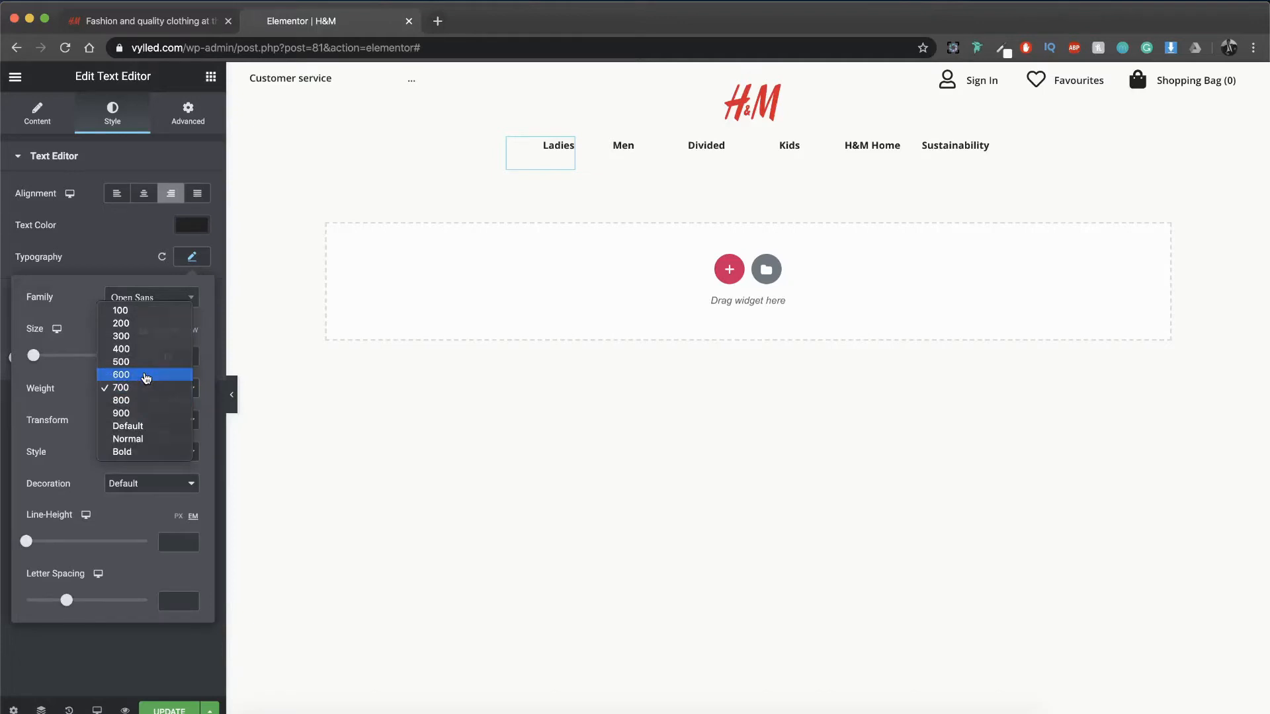
click(146, 375)
Step: Try to apply the Ladies text's style to the Men and Divided texts
right_click(553, 165)
click(582, 226)
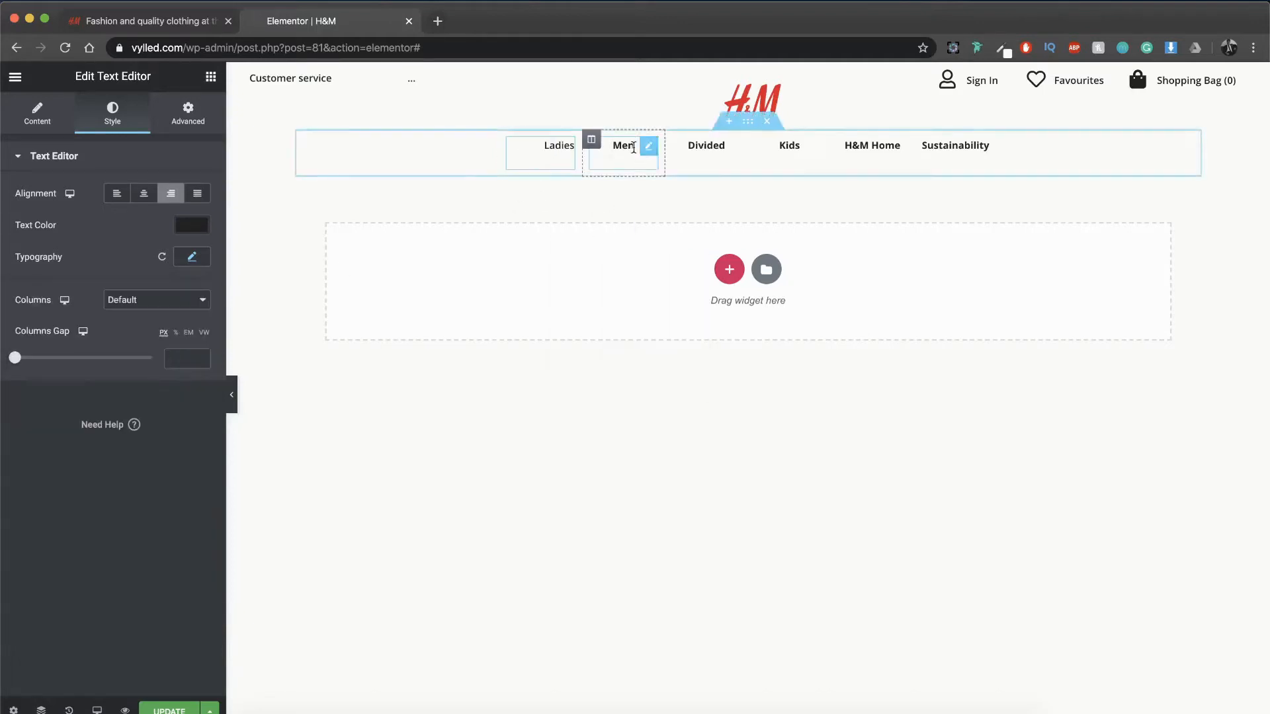
click(633, 147)
right_click(652, 157)
click(700, 262)
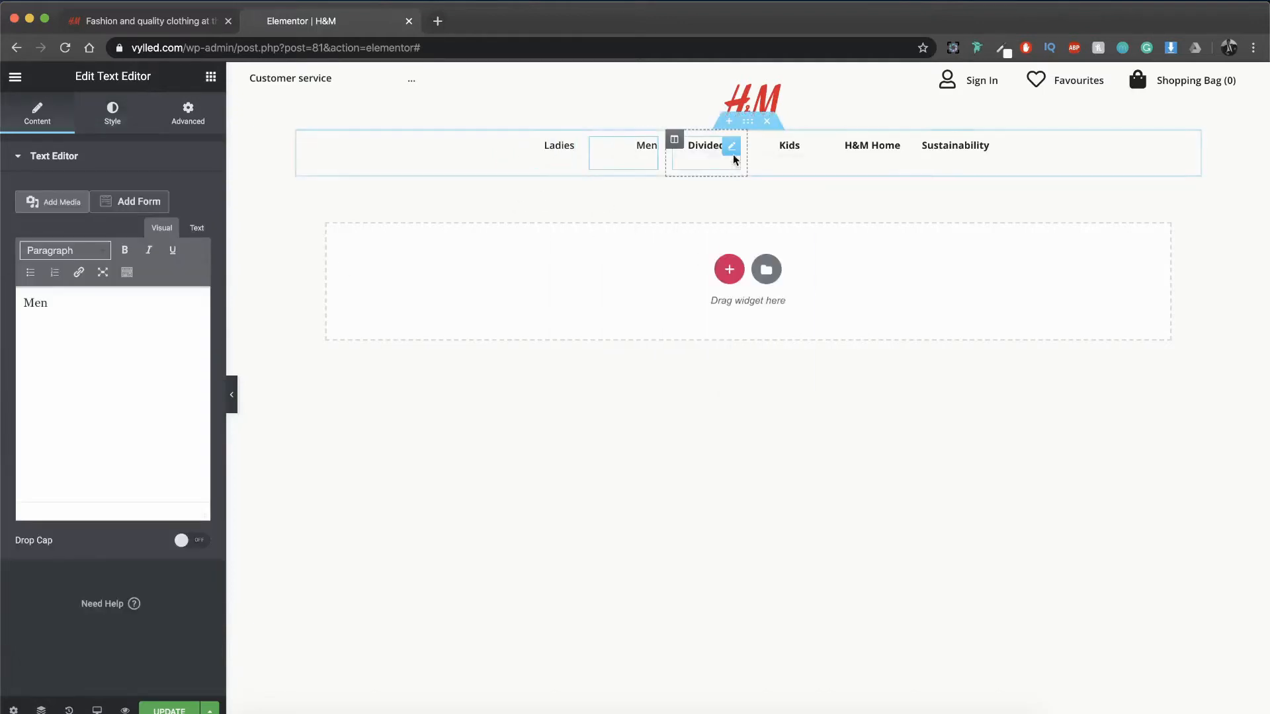
right_click(732, 159)
click(760, 250)
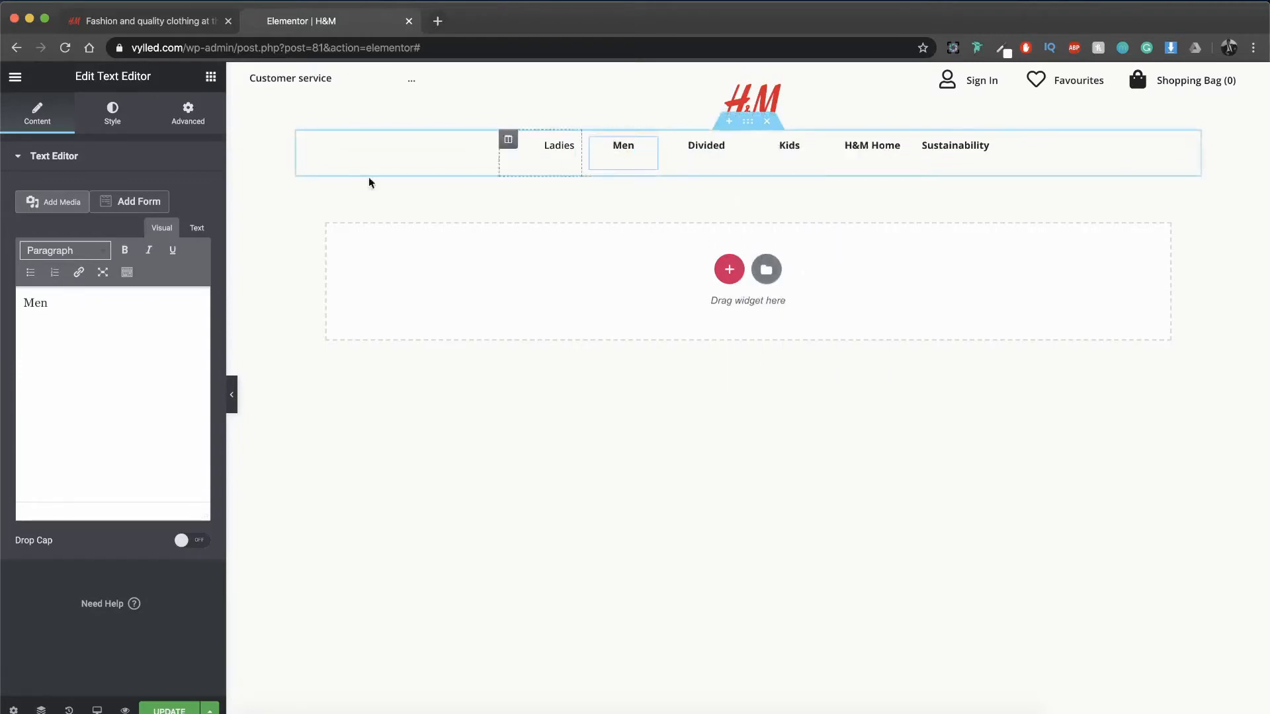
Step: Set the Men text's font weight to 600
click(112, 114)
click(191, 256)
click(174, 387)
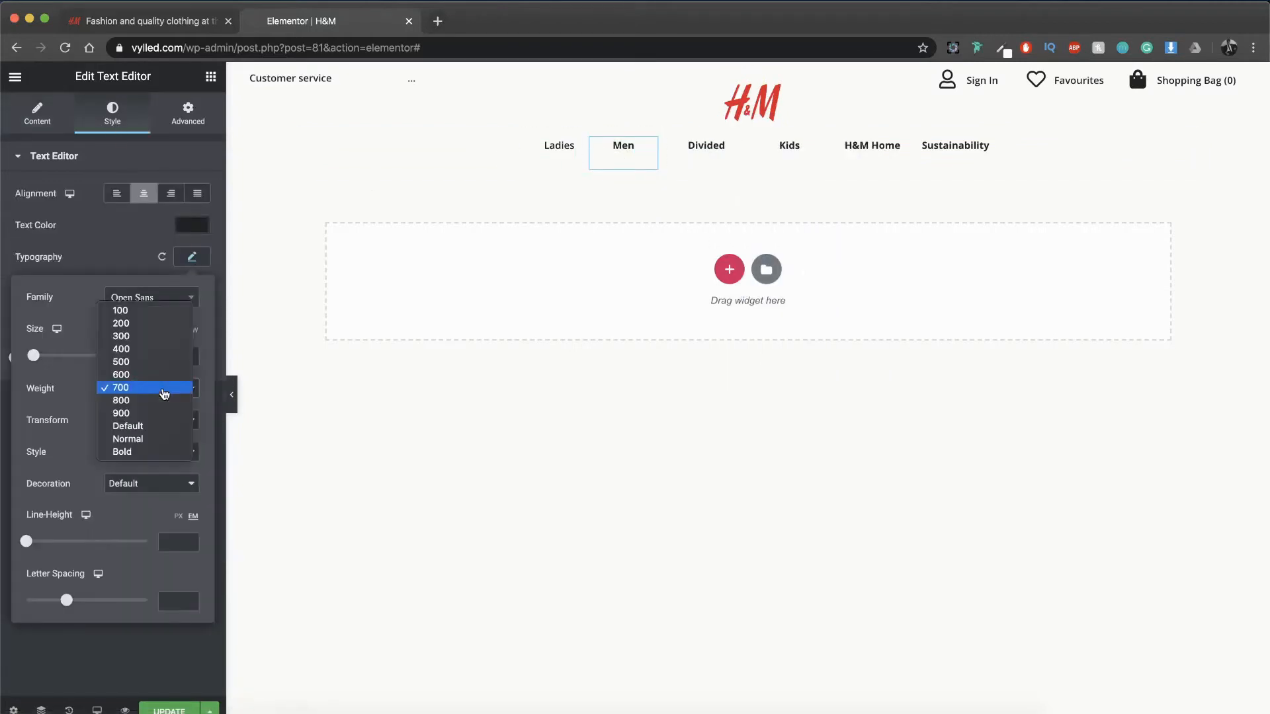
click(132, 373)
Step: Copy the Men text's style onto the Divided, Kids, H&M Home and Sustainability texts
right_click(649, 146)
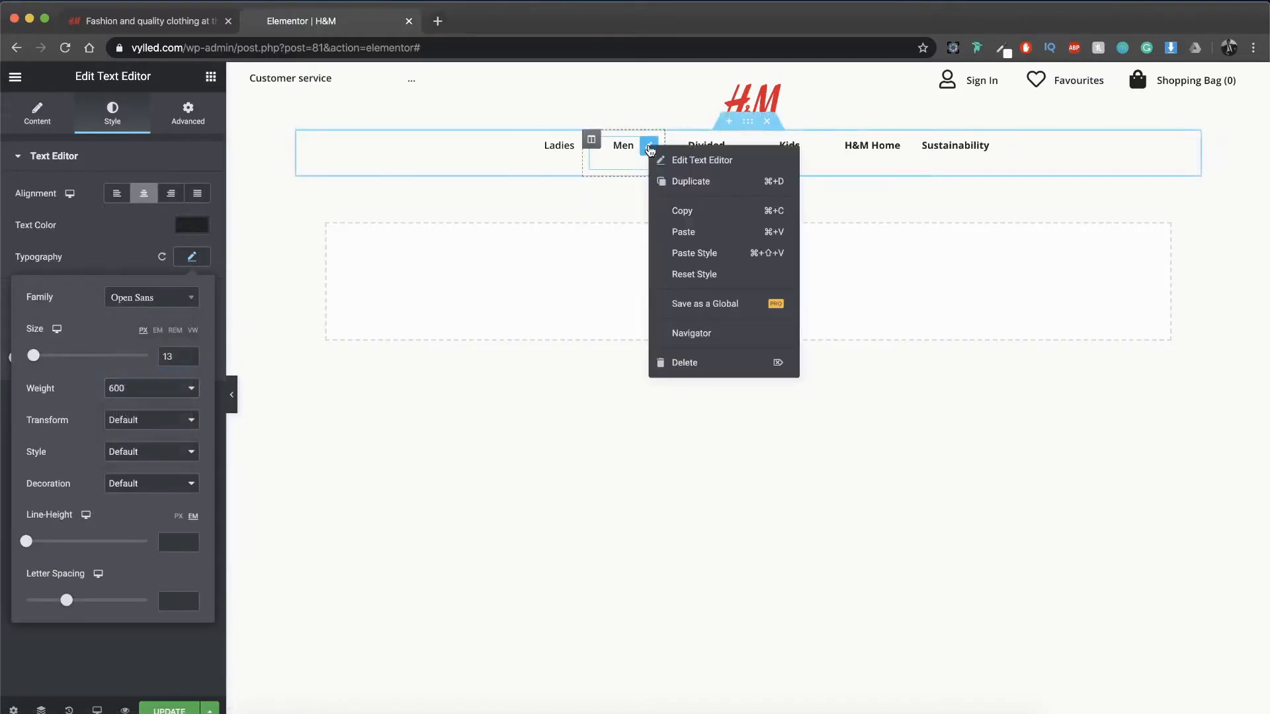
click(680, 207)
right_click(734, 147)
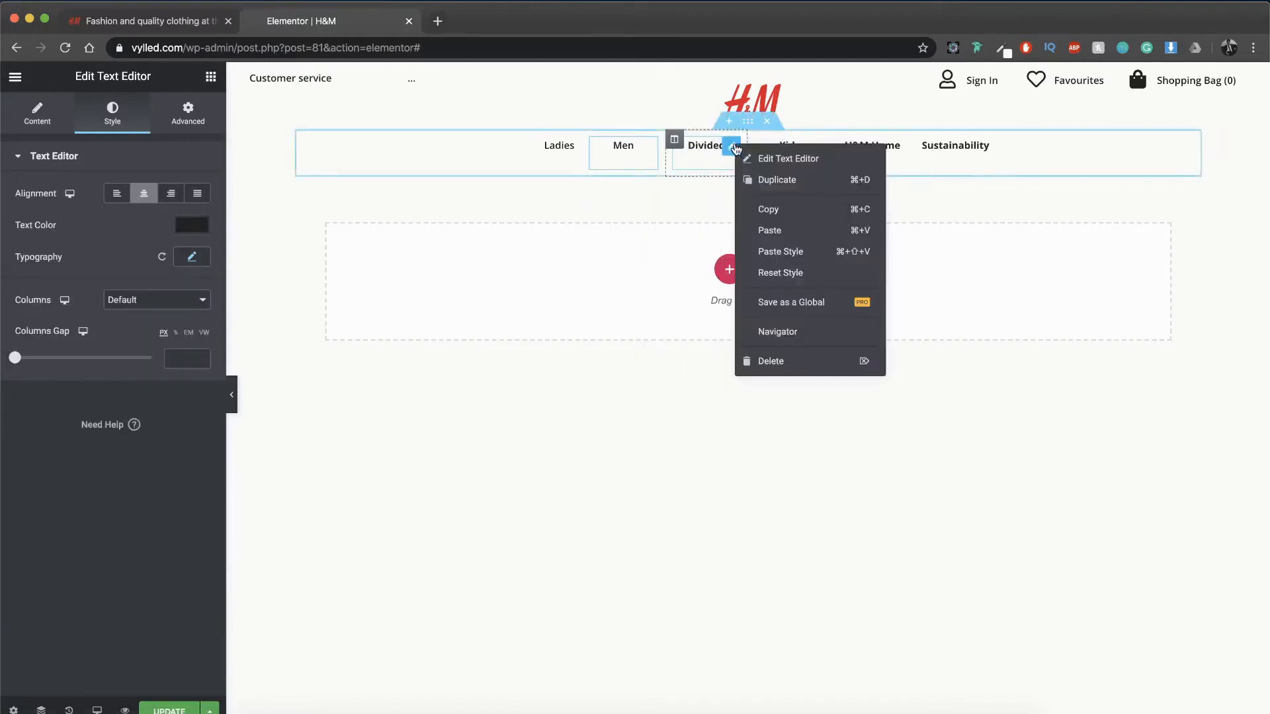
click(760, 252)
right_click(817, 145)
click(855, 251)
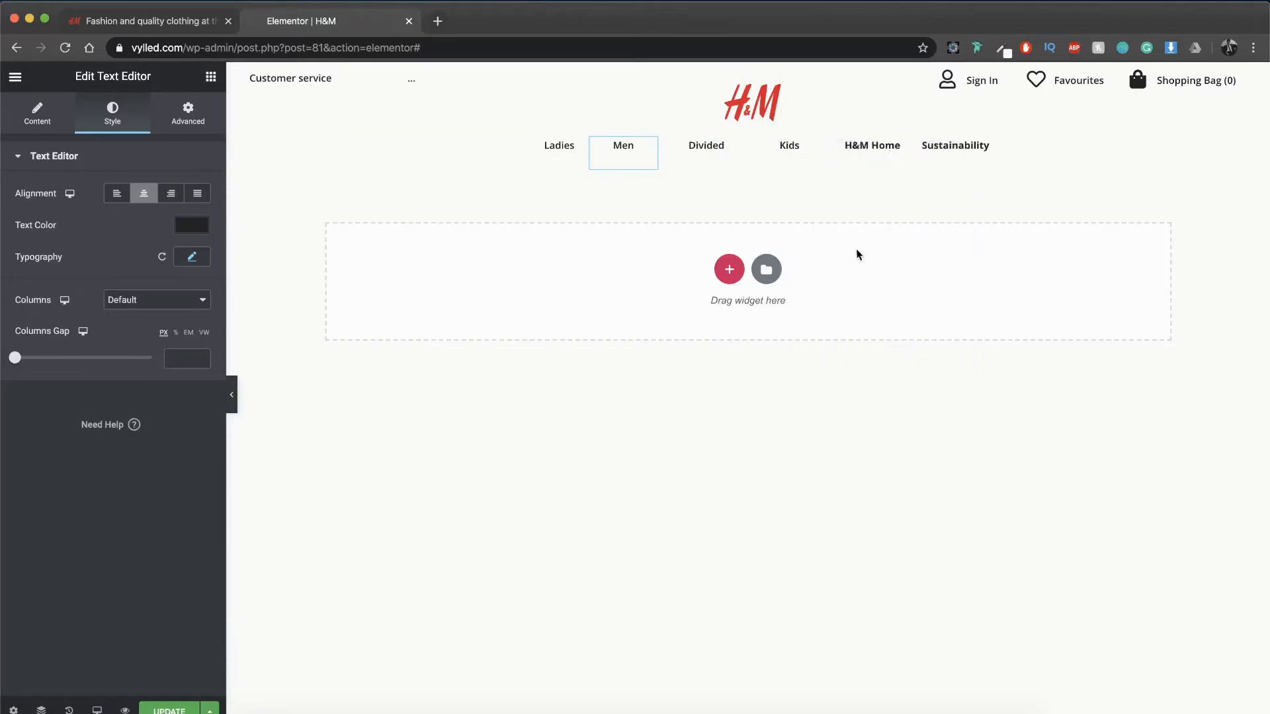
right_click(900, 152)
click(942, 270)
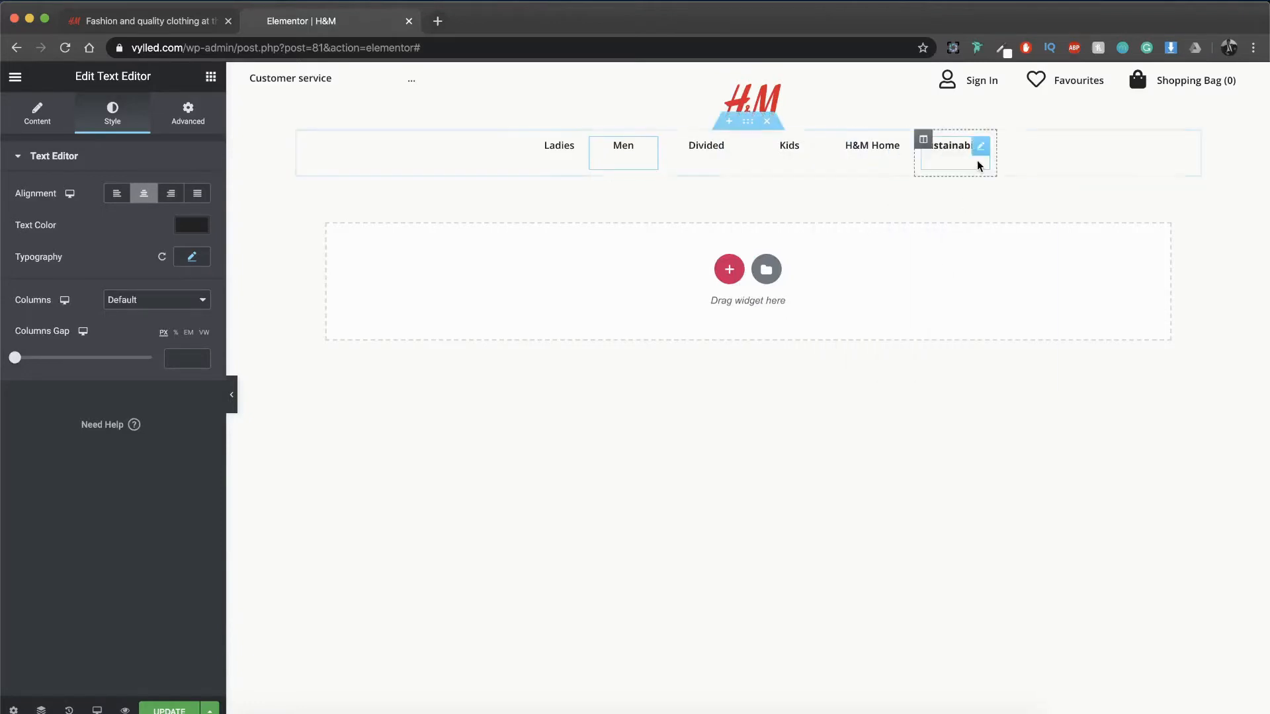
right_click(985, 151)
click(1017, 260)
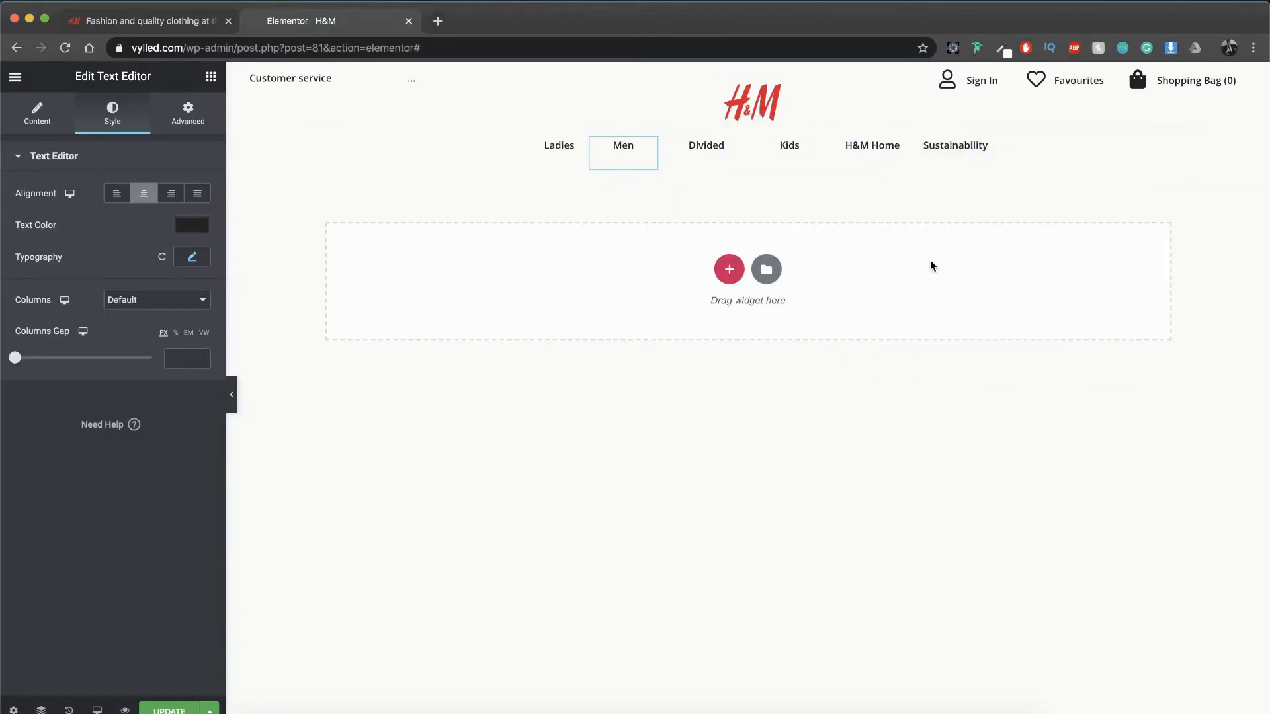
Step: Add a three-column section below the navigation row and set its top margin to 3%
click(730, 269)
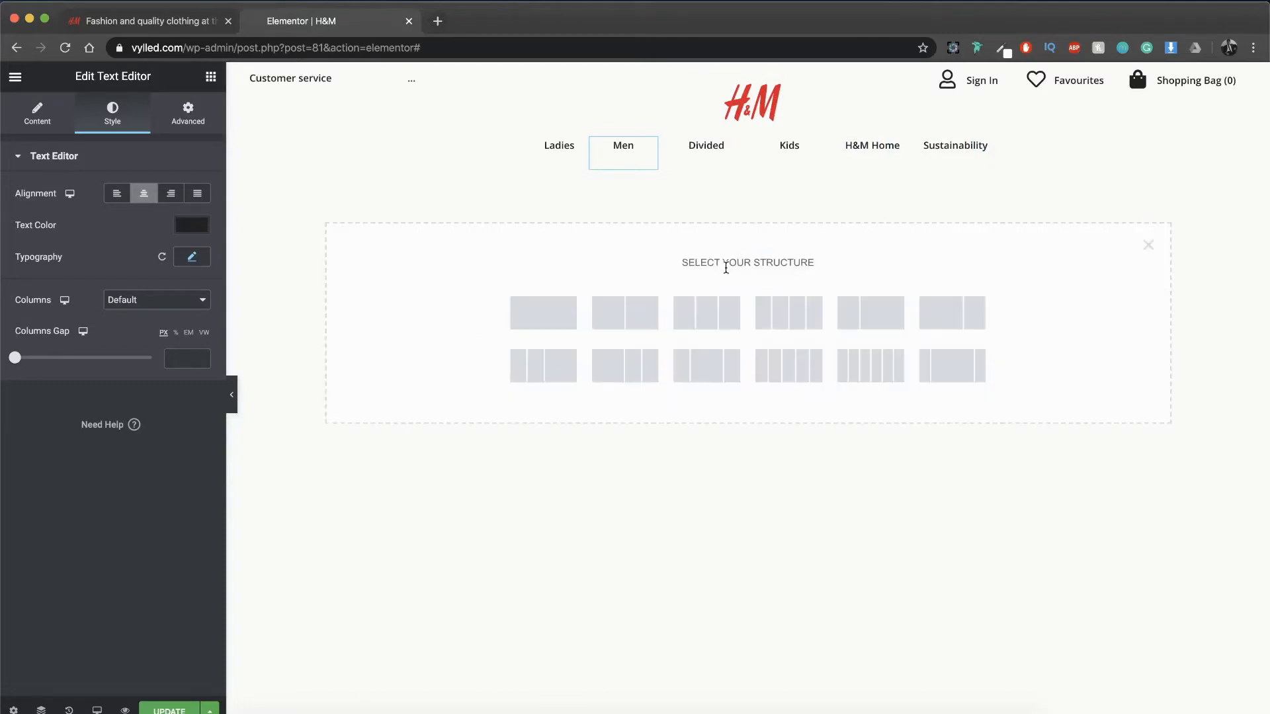
click(719, 313)
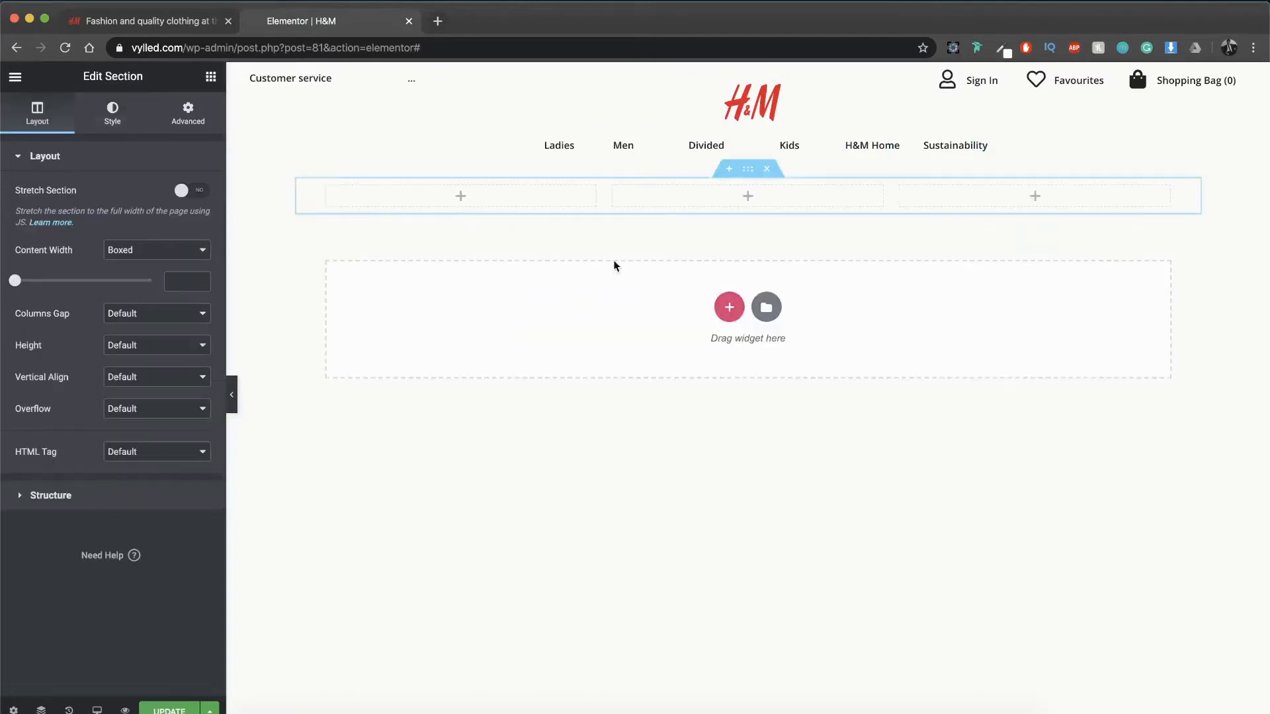
click(192, 118)
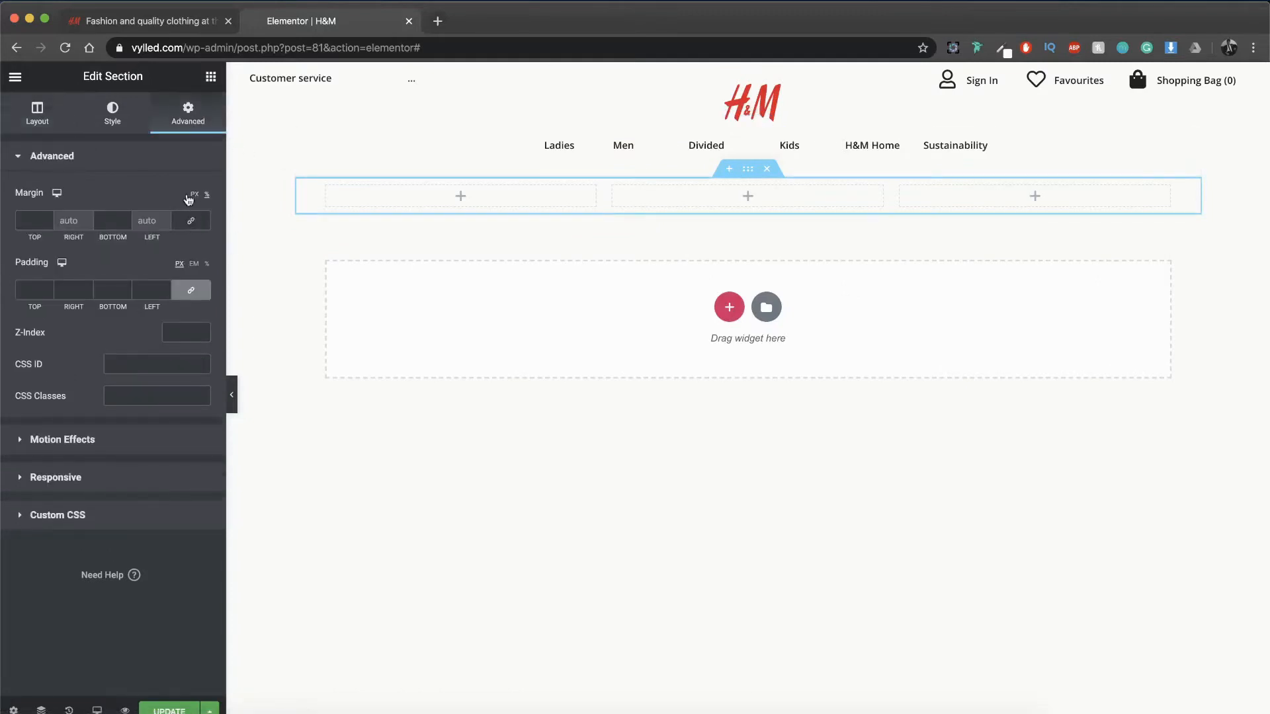
click(34, 222)
text(5)
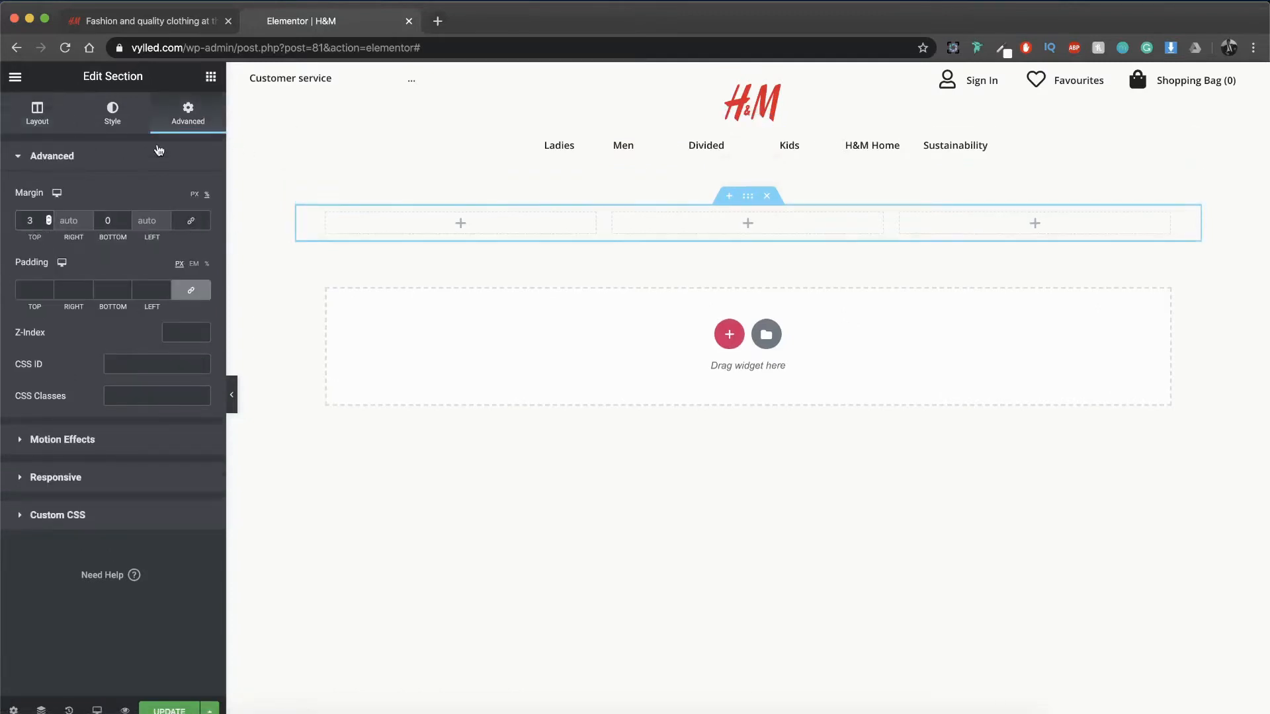
Step: Copy the Ladies text from the navigation row into the first column of the new section
right_click(547, 145)
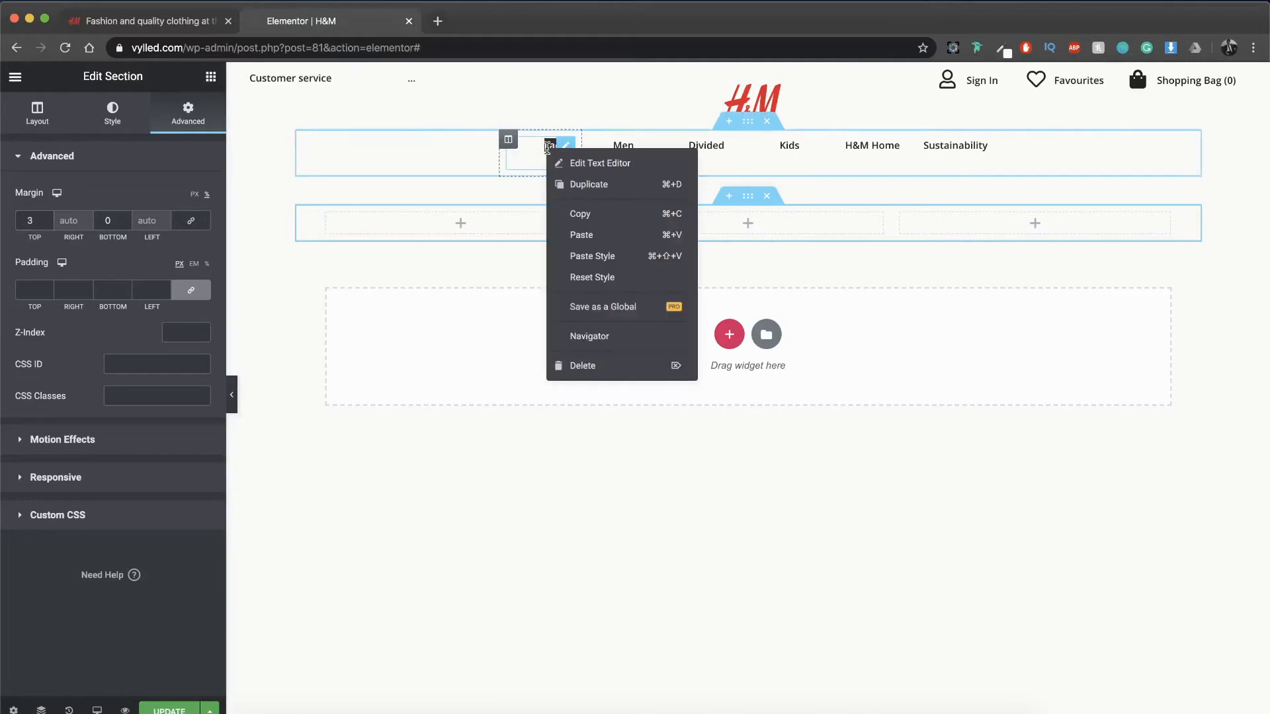
click(579, 214)
right_click(494, 216)
click(511, 232)
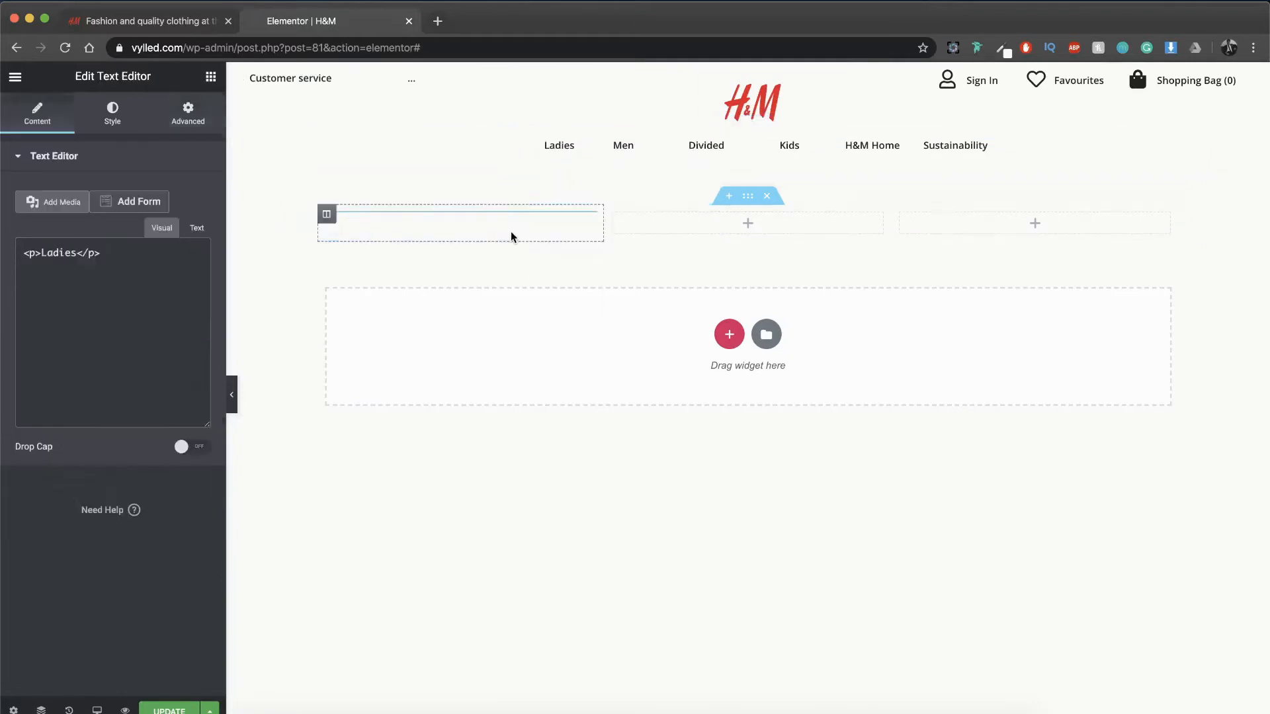
Step: Change the first column's text to "Free delivery for members", checking the wording on the H&M reference page
click(168, 22)
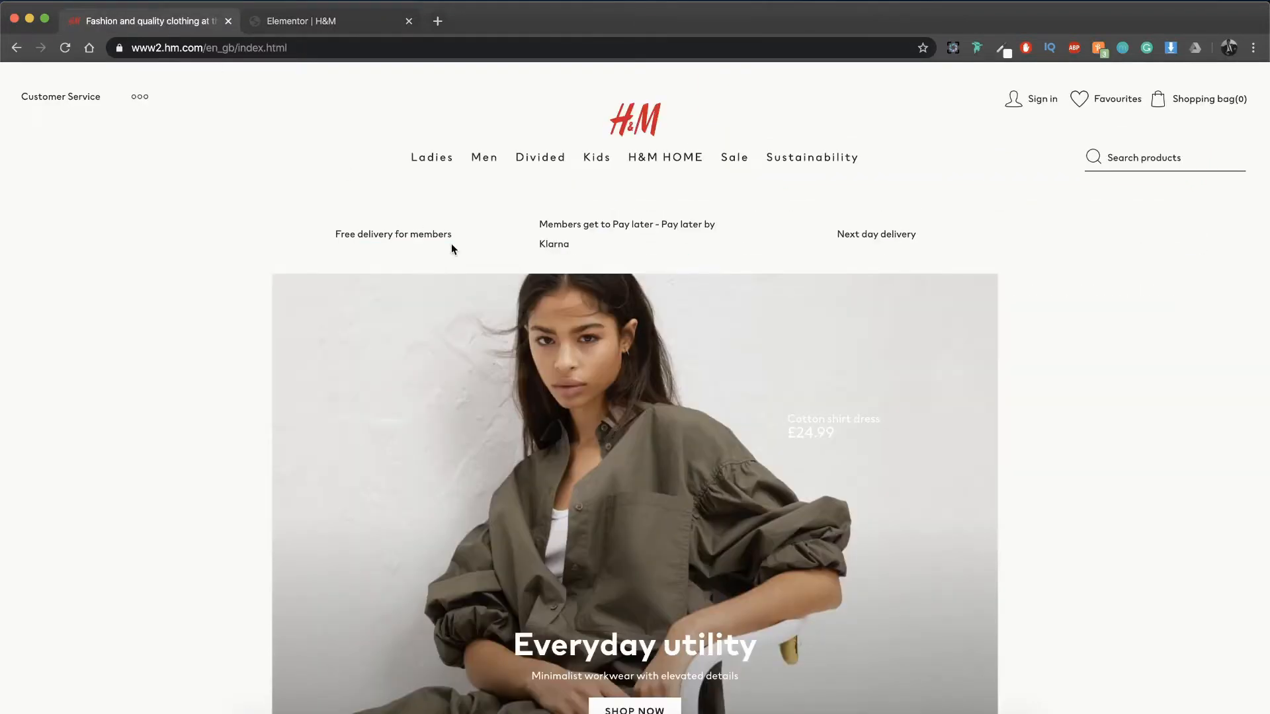
click(348, 22)
double_click(158, 319)
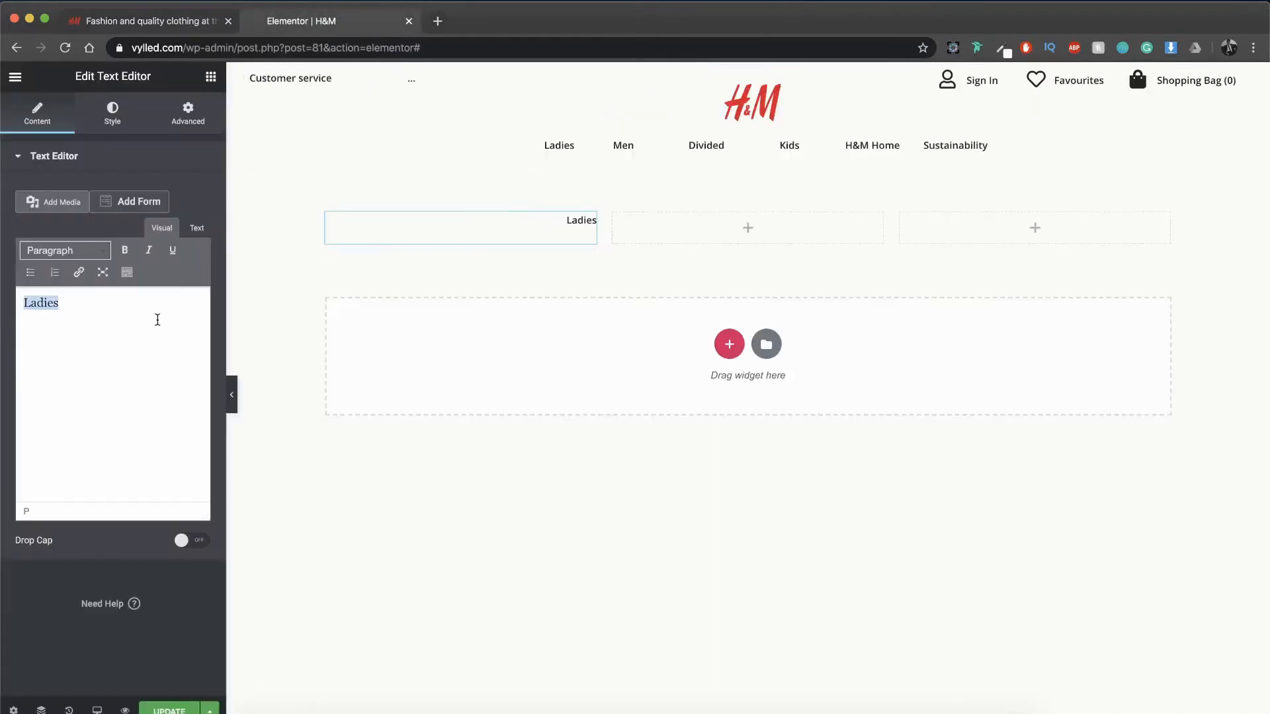
text(Free delivery for mem bers)
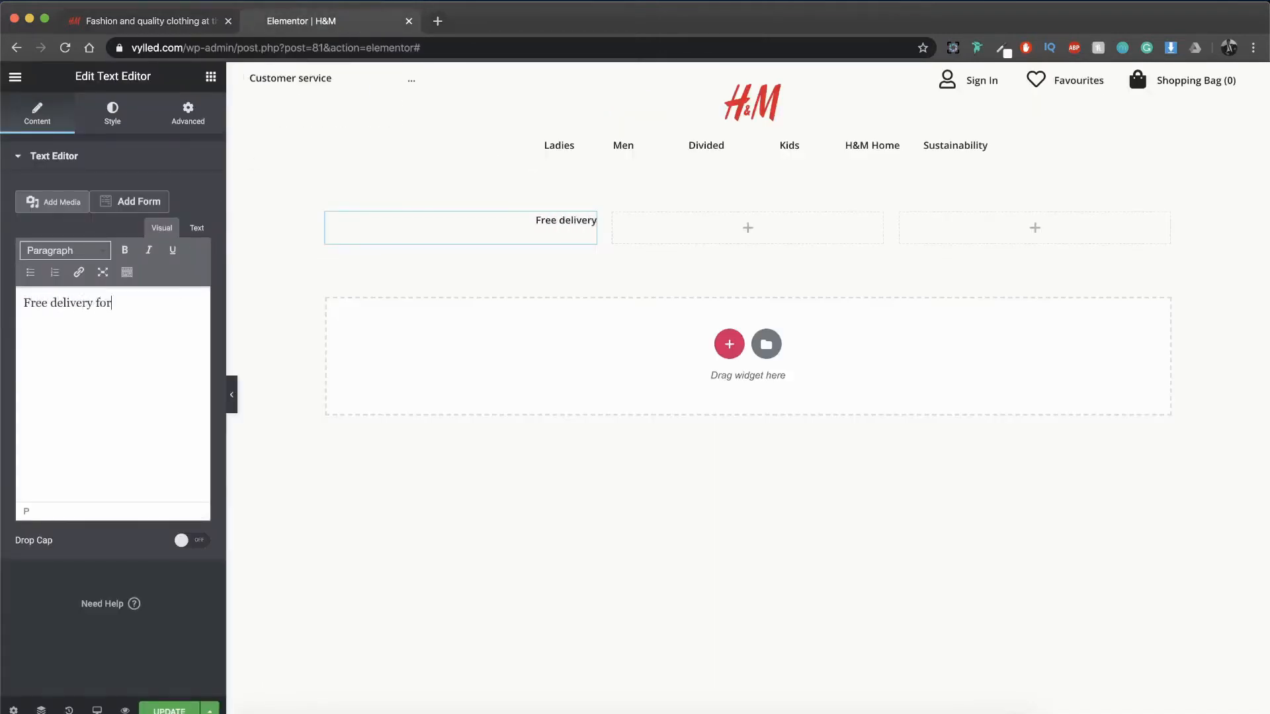
key(BackSpace)
key(BackSpace)
key(BackSpace)
key(BackSpace)
key(BackSpace)
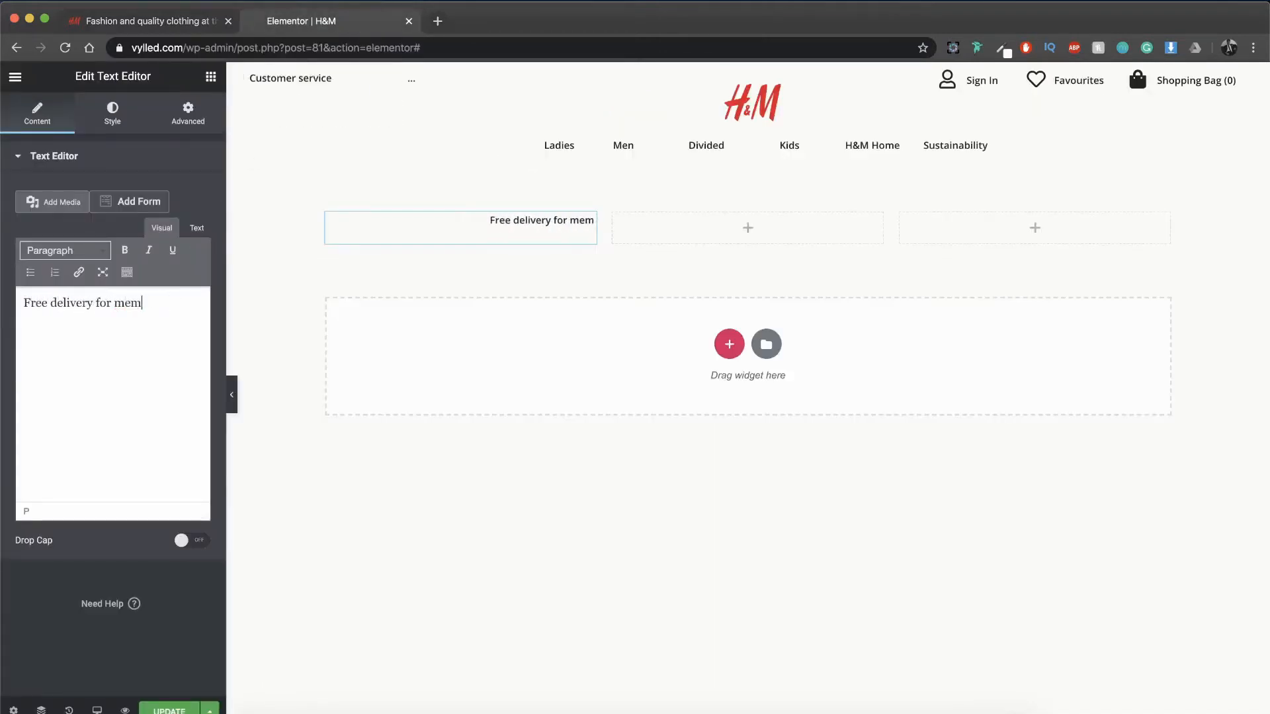
text(bers)
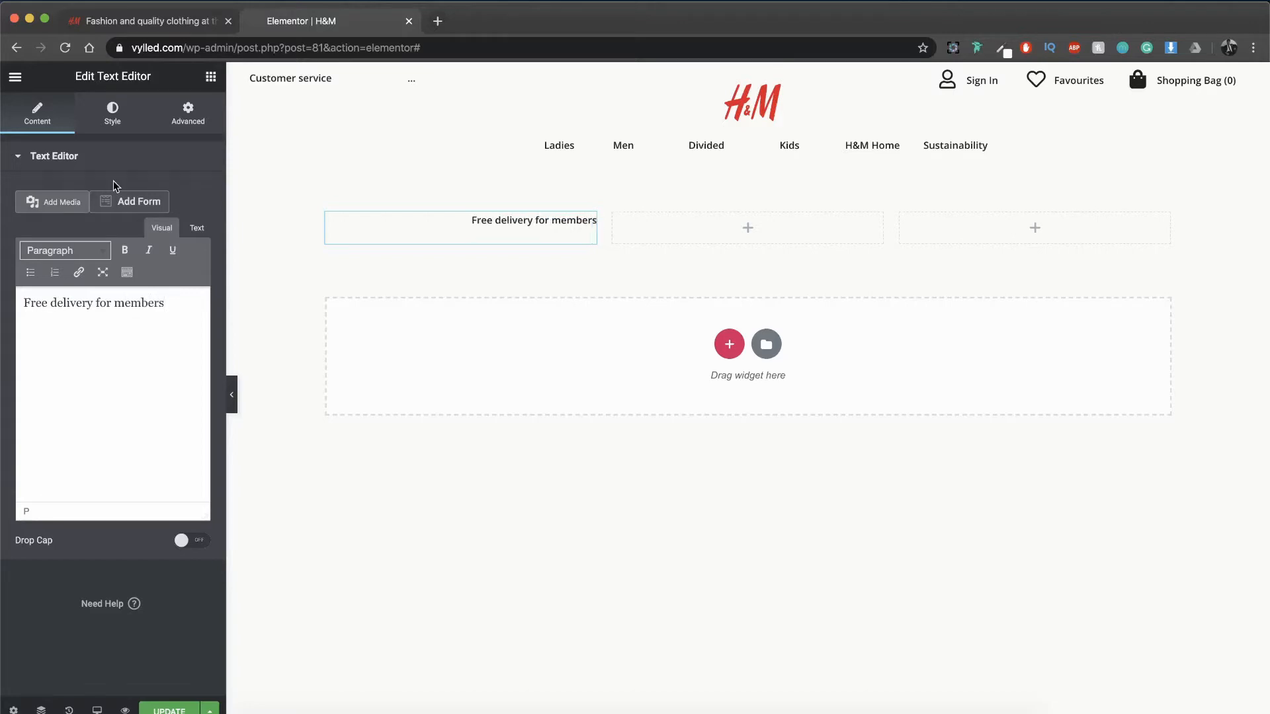
Step: Set the first column's text to the Open Sans font family with a weight of 500
click(132, 107)
click(192, 257)
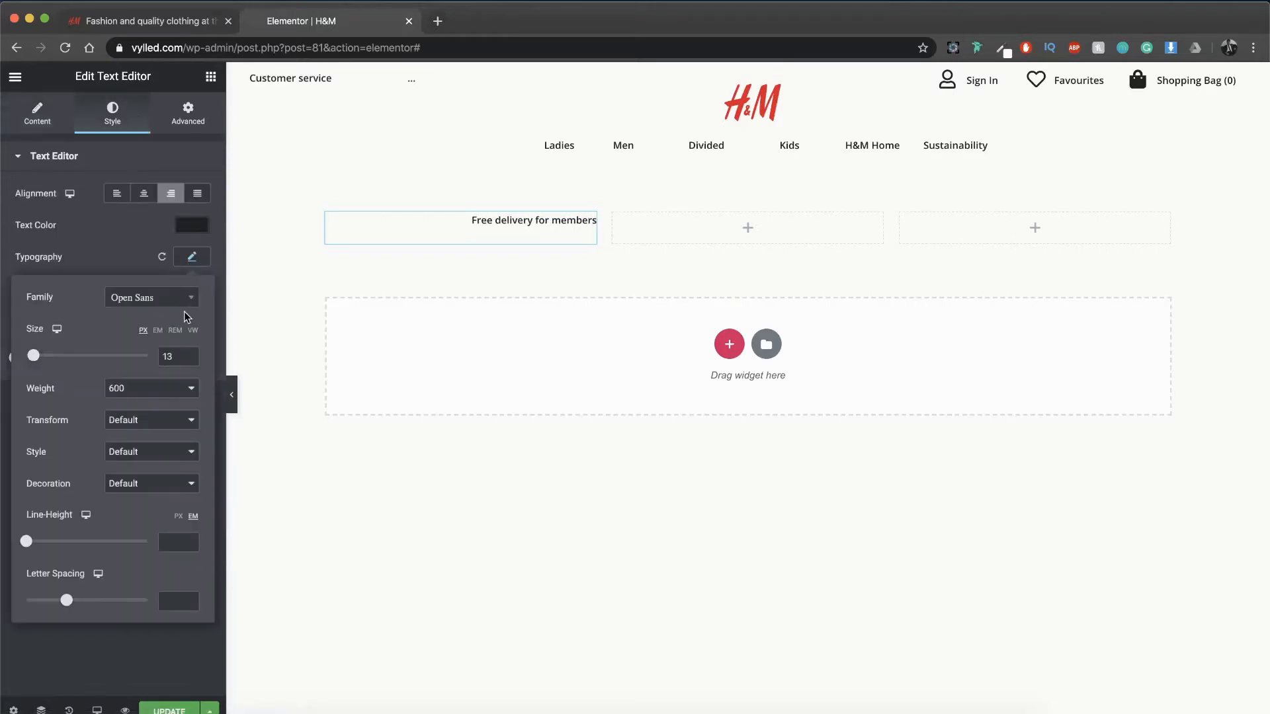
click(180, 299)
text(open)
key(Return)
click(156, 382)
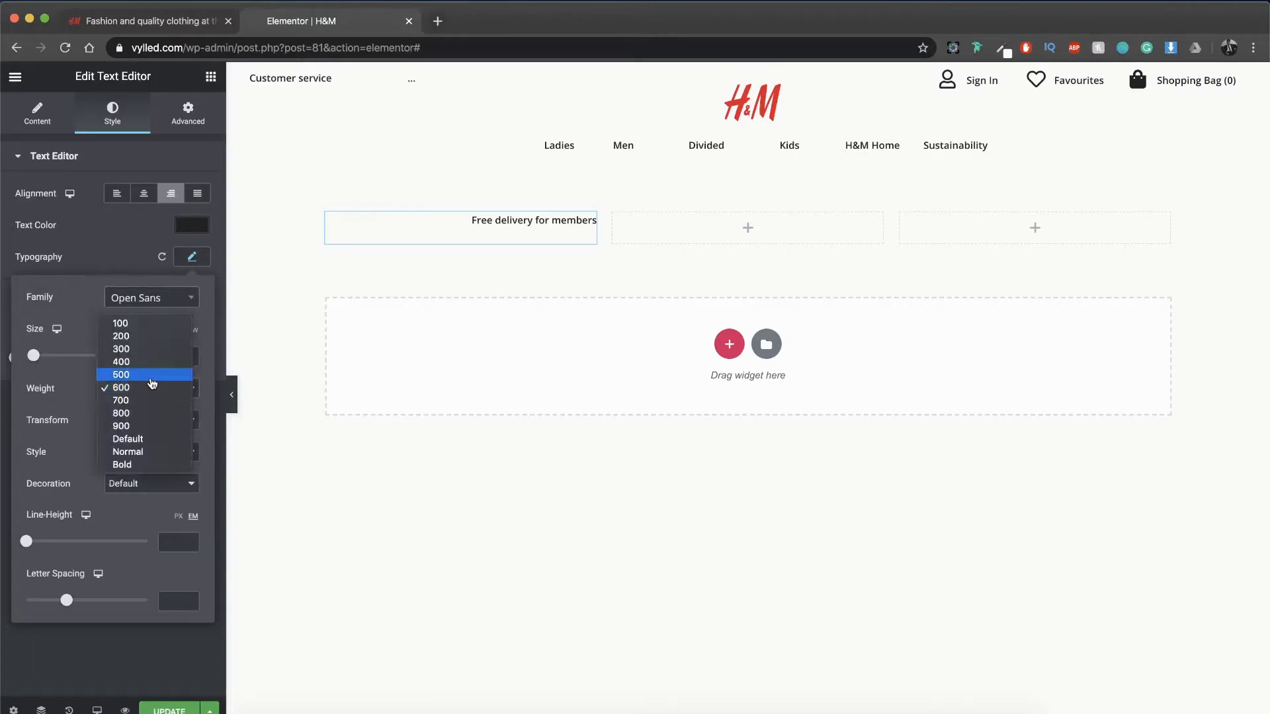
click(152, 374)
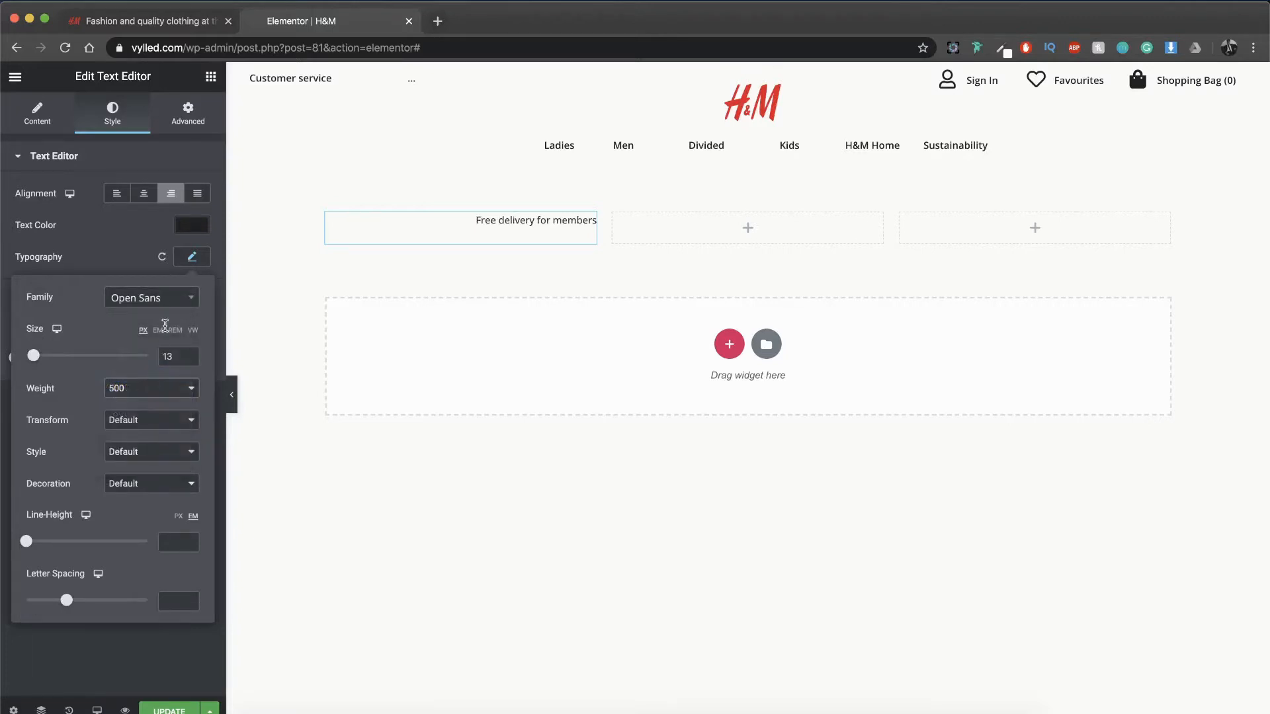
Step: Copy the "Free delivery for members" text into the second and third columns of its section
right_click(547, 237)
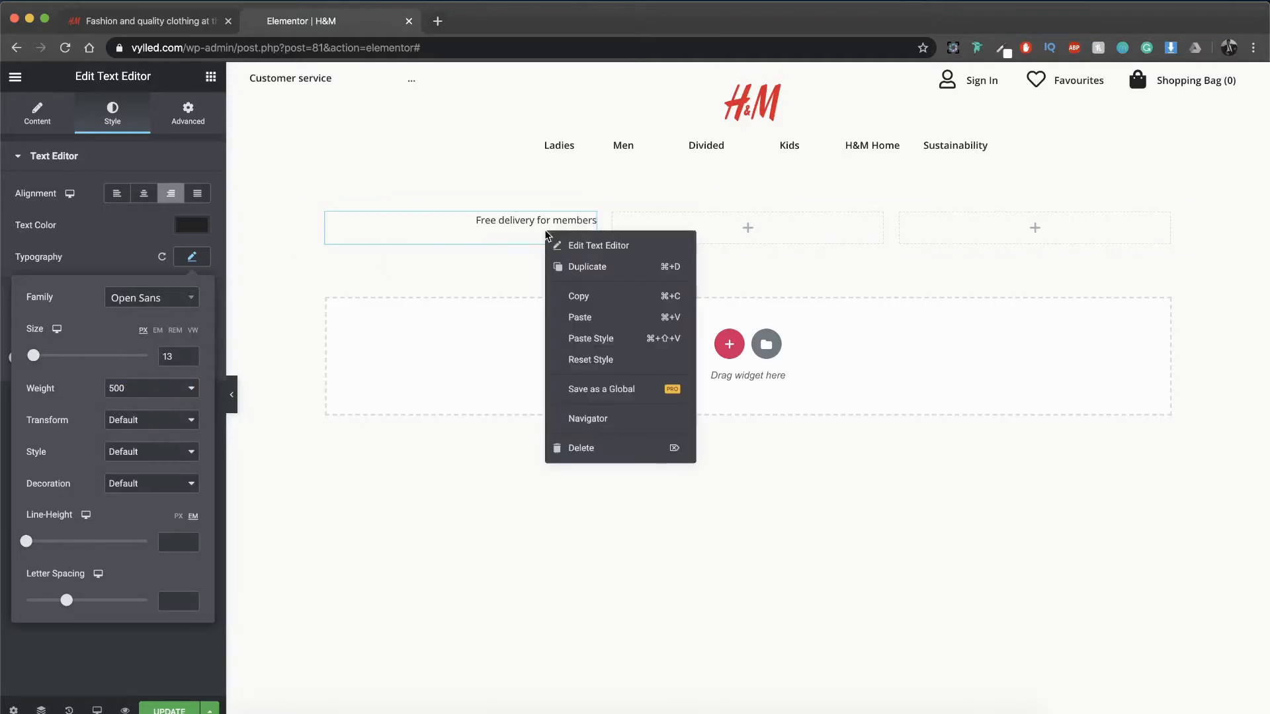
click(576, 291)
right_click(699, 228)
click(721, 240)
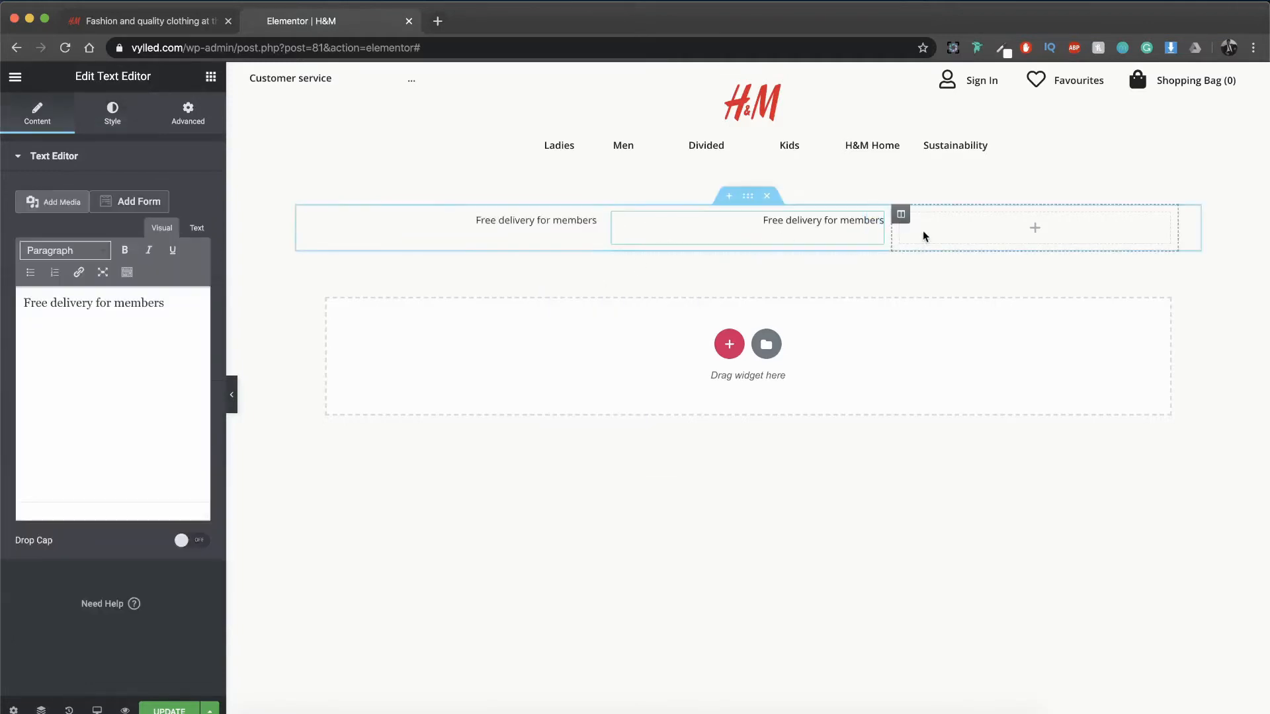
click(970, 222)
right_click(992, 230)
click(1006, 248)
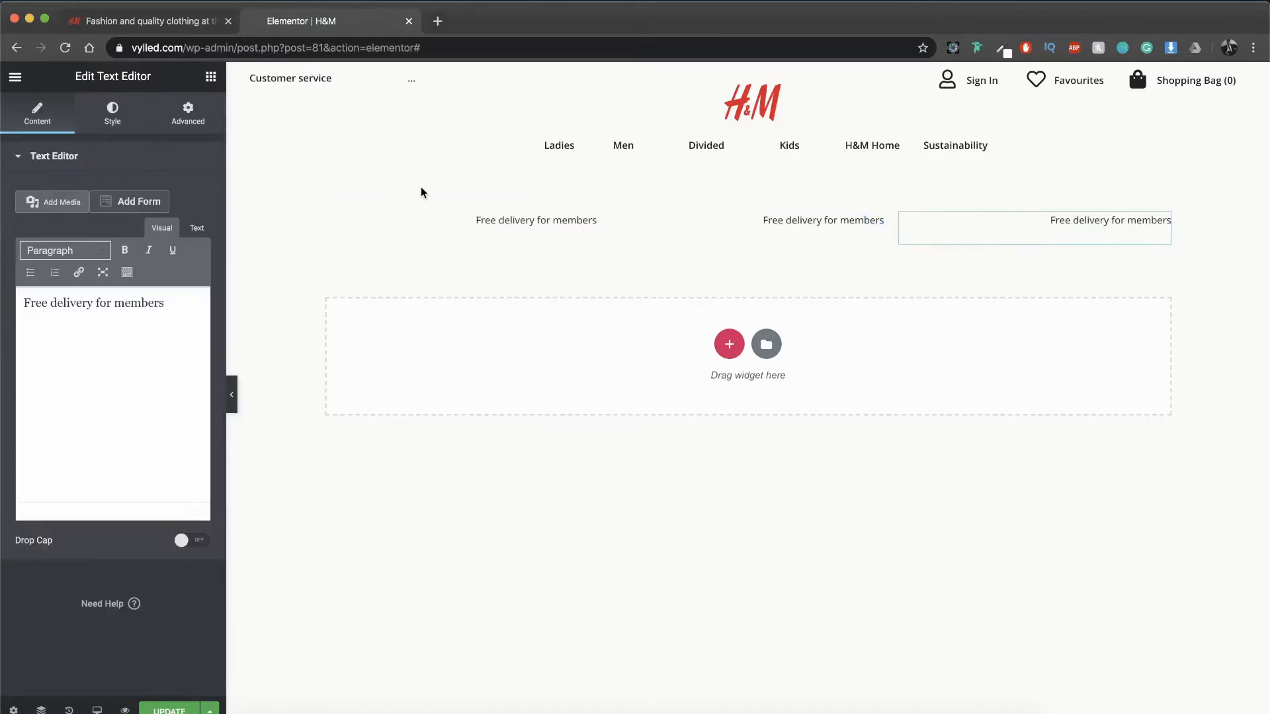
Step: Center the text in the second column and left-align the text in the third column
click(703, 235)
click(113, 113)
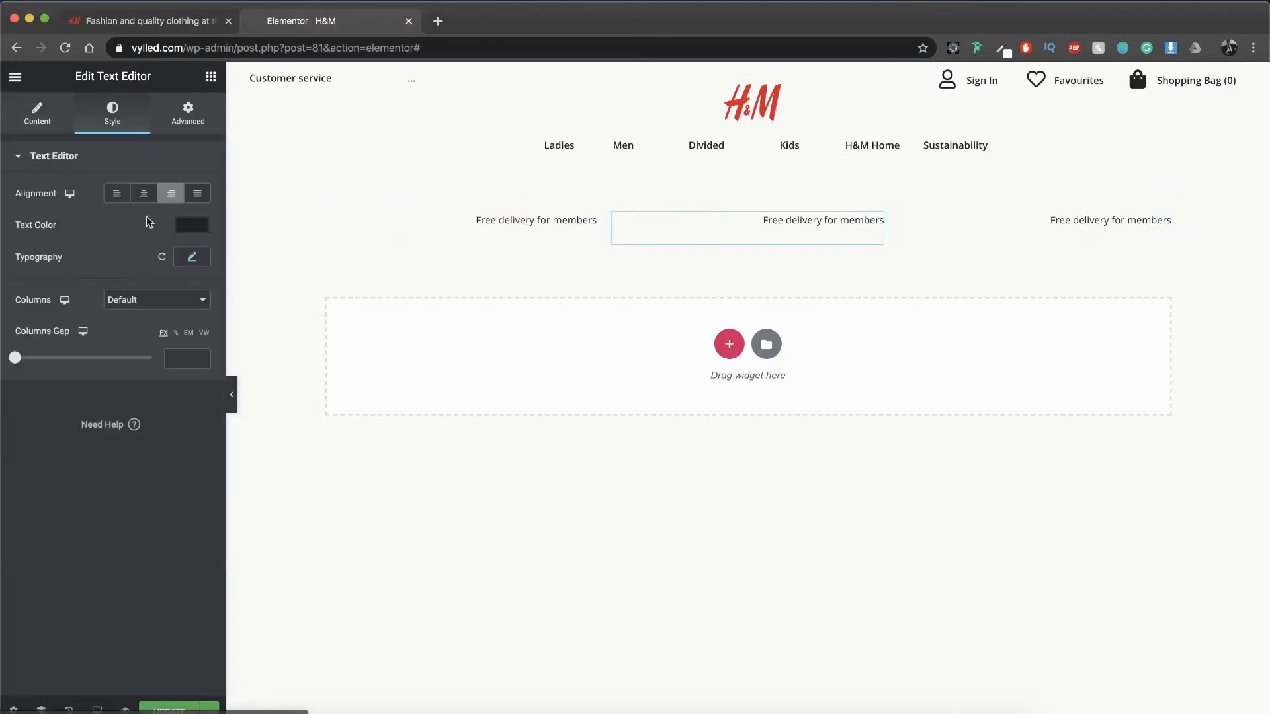
click(143, 193)
click(977, 220)
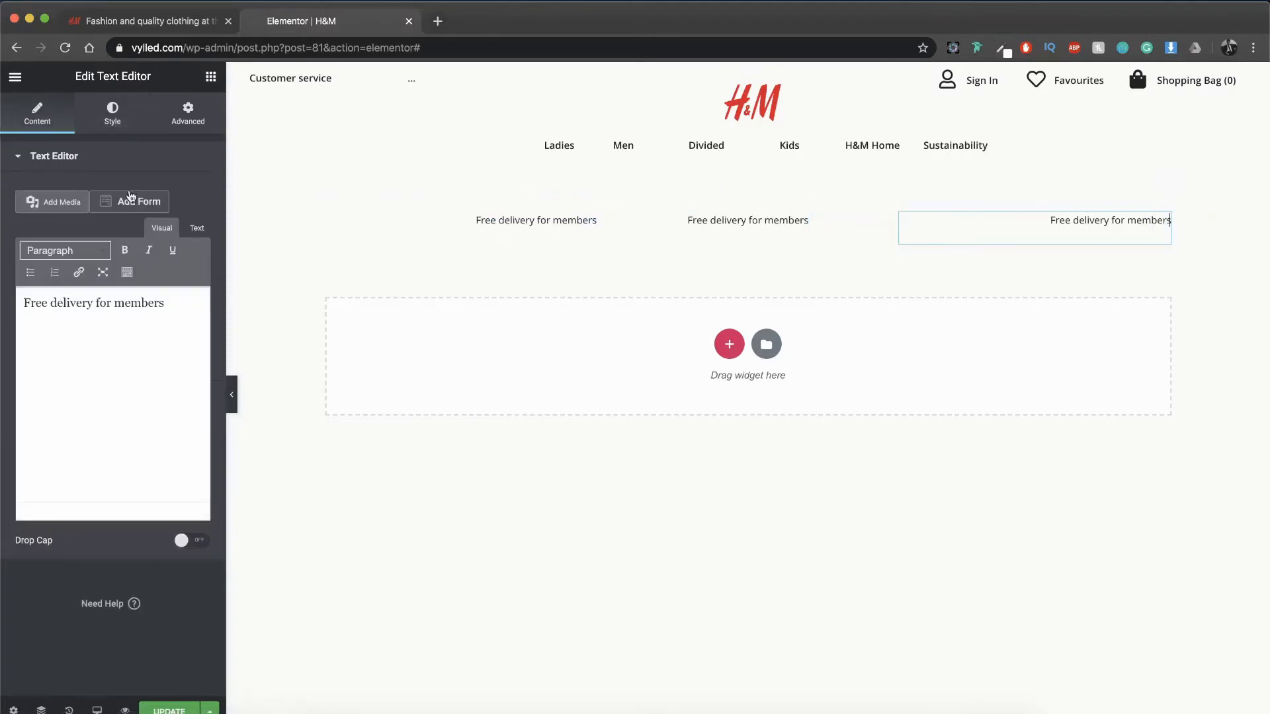
click(112, 112)
click(116, 195)
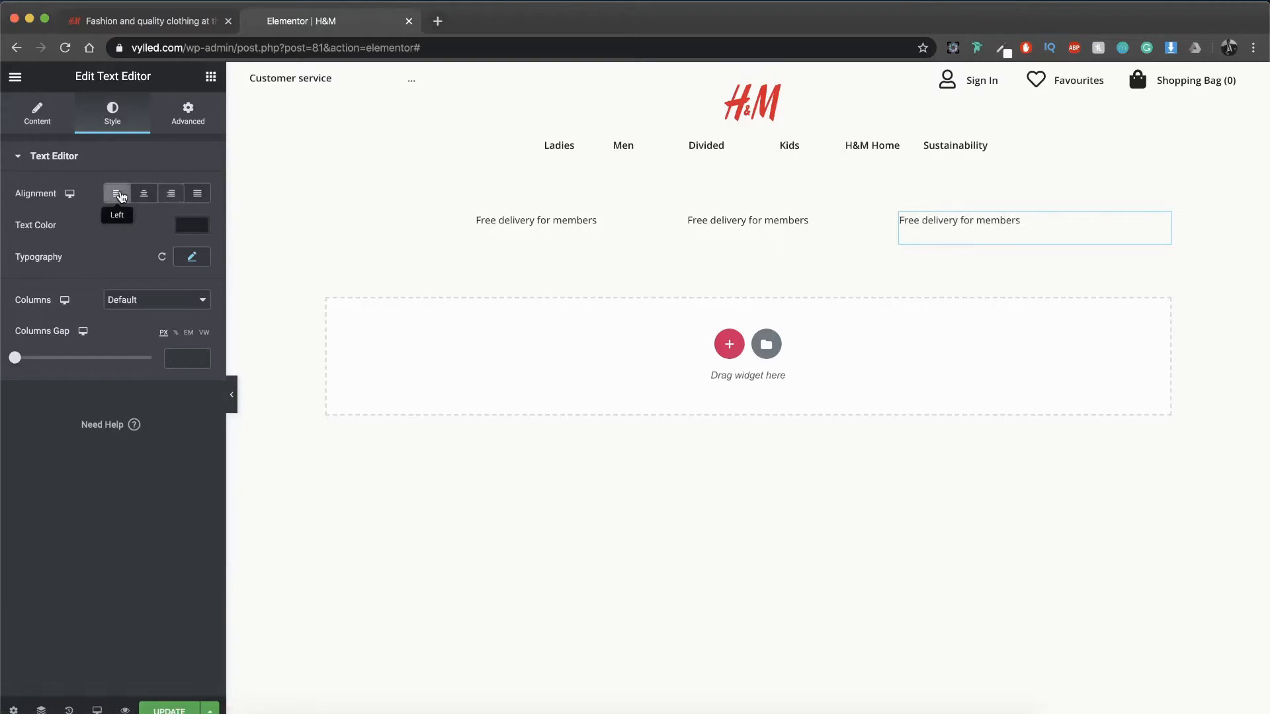
Step: Replace the second column's text with "Members get to Pay later - Pay later by Klarna", copied as plain text from the H&M reference page
click(129, 29)
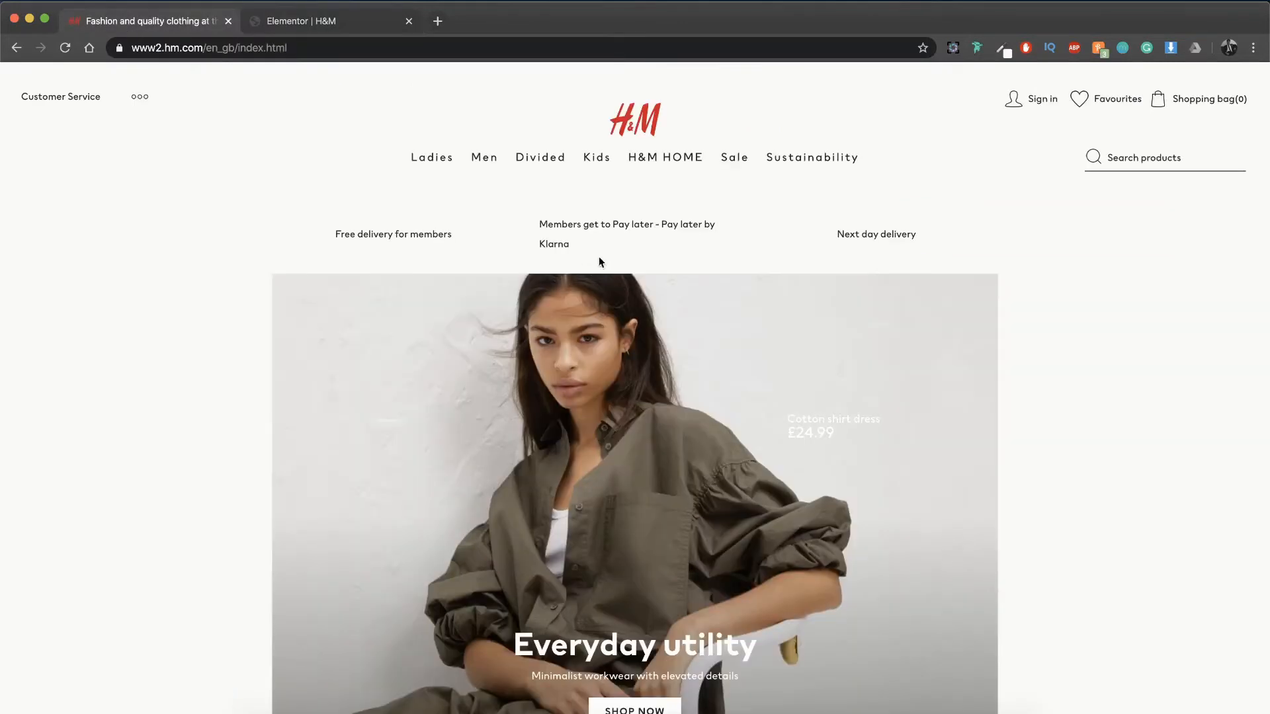
drag(560, 240, 539, 224)
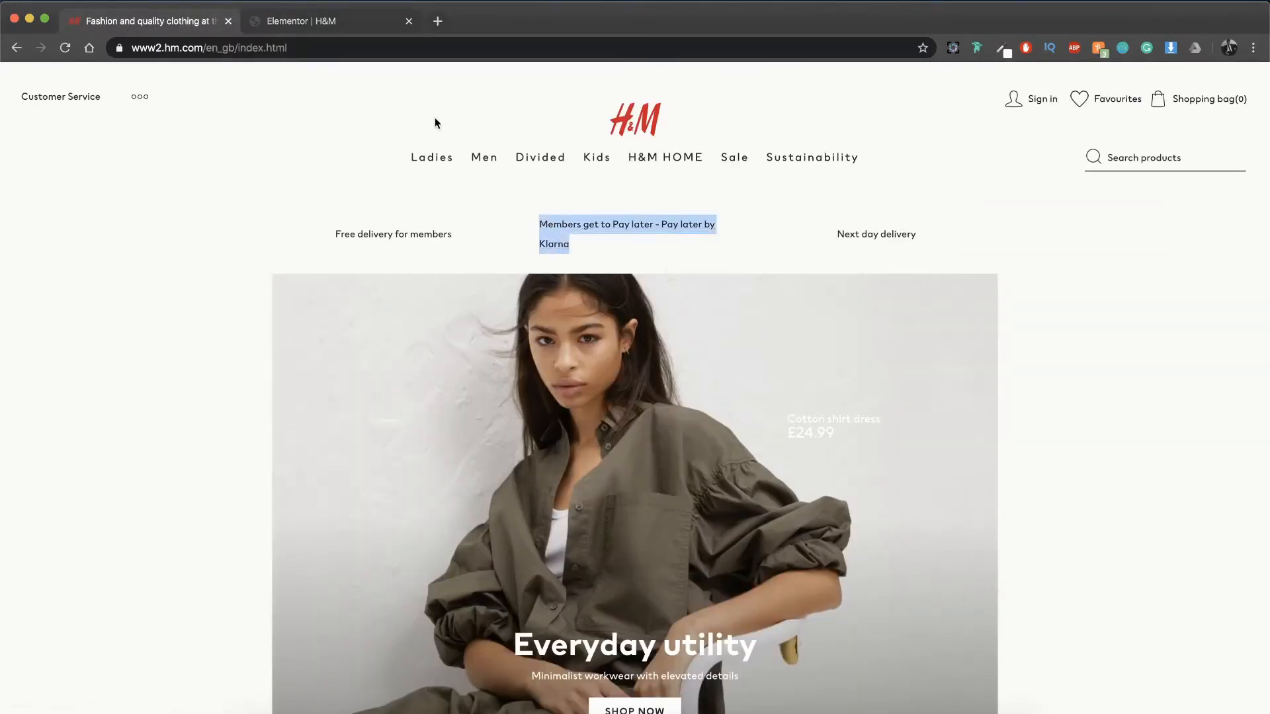
click(327, 20)
click(336, 47)
text(v)
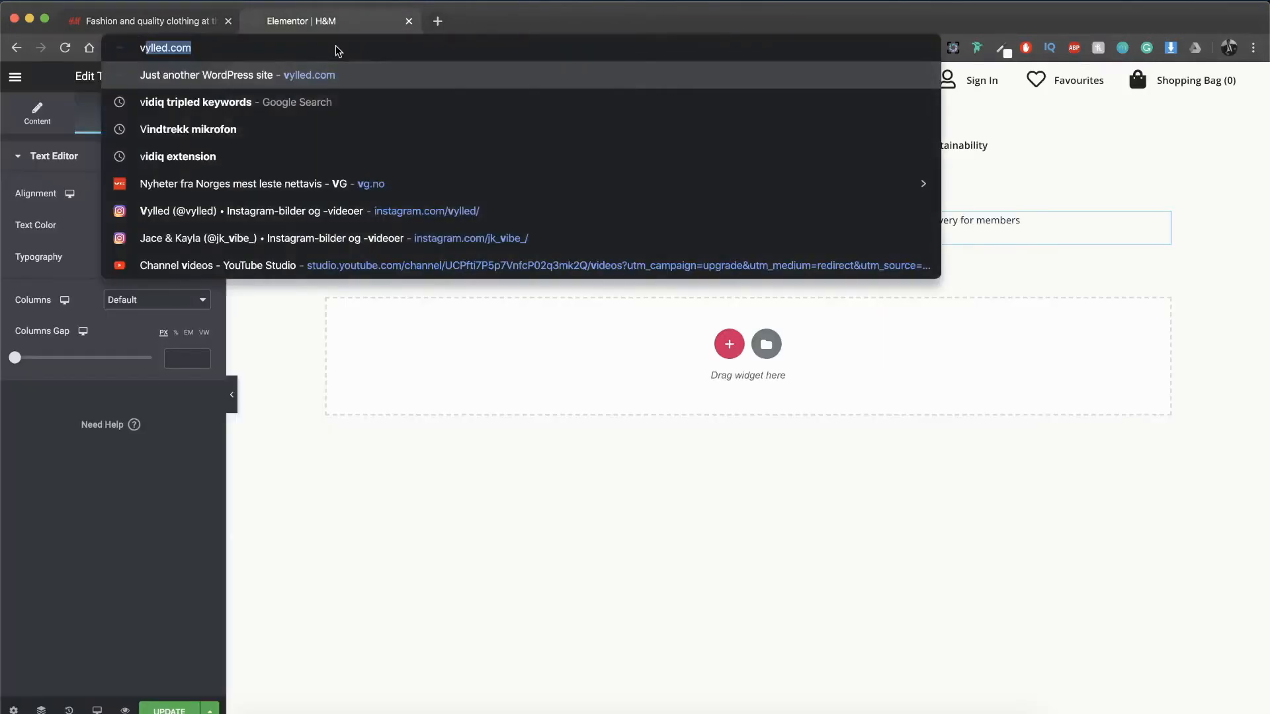
key(BackSpace)
key(BackSpace)
key(super+v)
key(super+a)
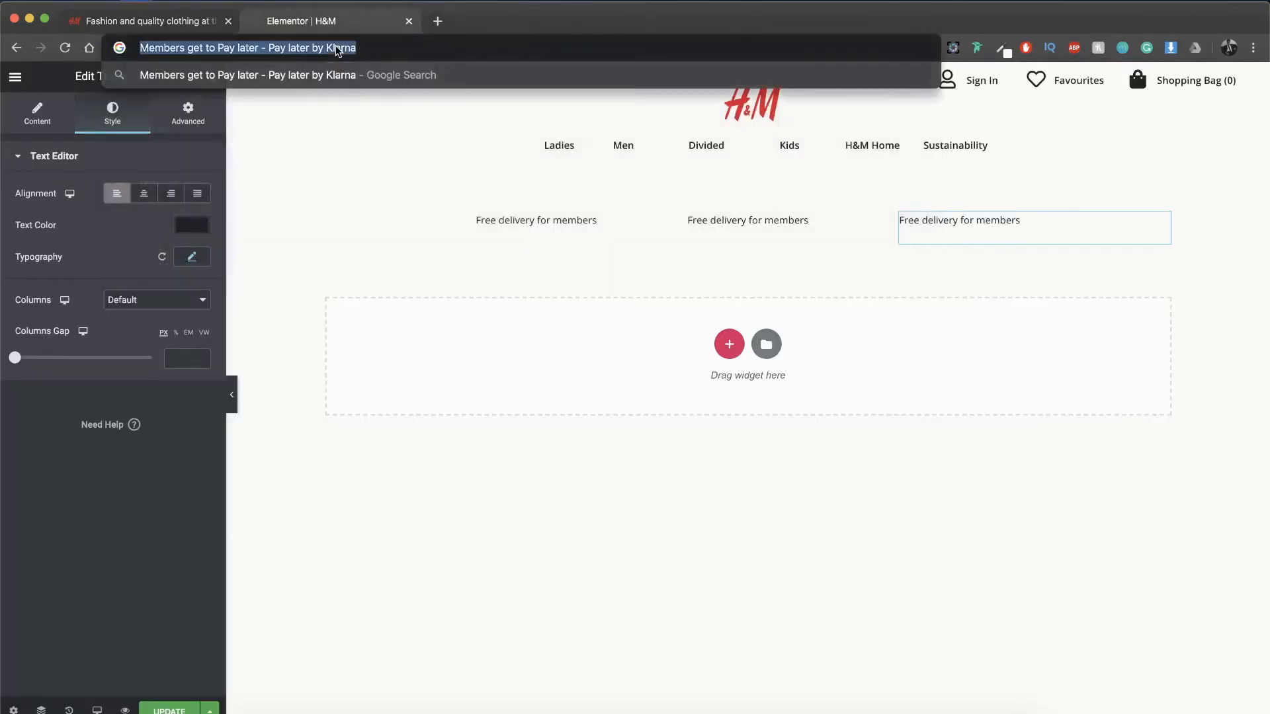
click(667, 235)
click(38, 118)
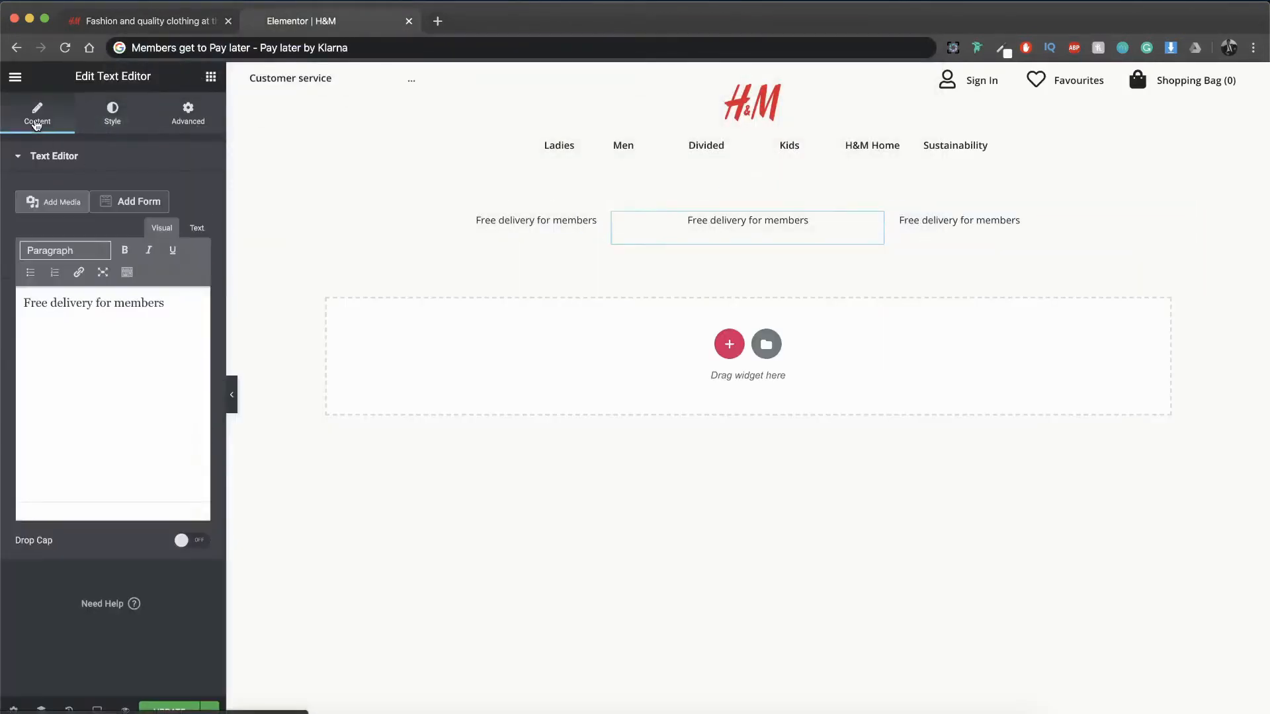
key(super+a)
key(super+v)
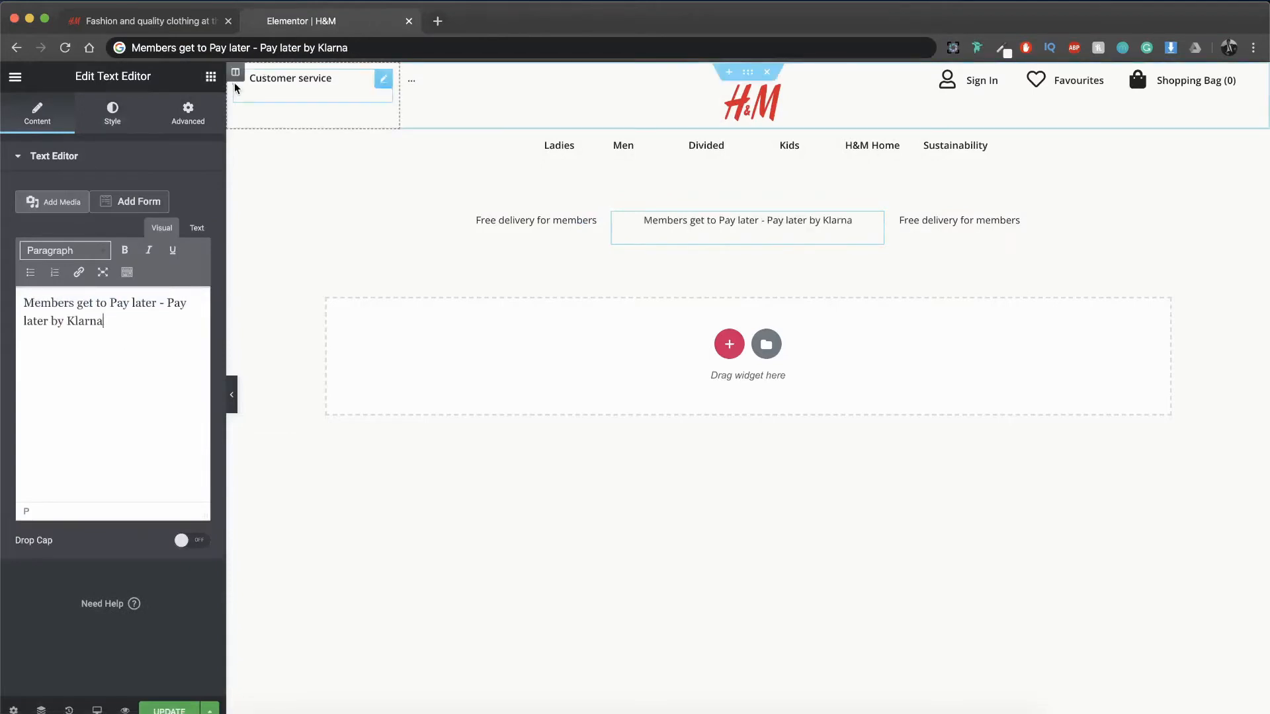
Step: Compare the Klarna message with the H&M reference page and set the second column text's left padding to 10%
click(183, 26)
click(258, 136)
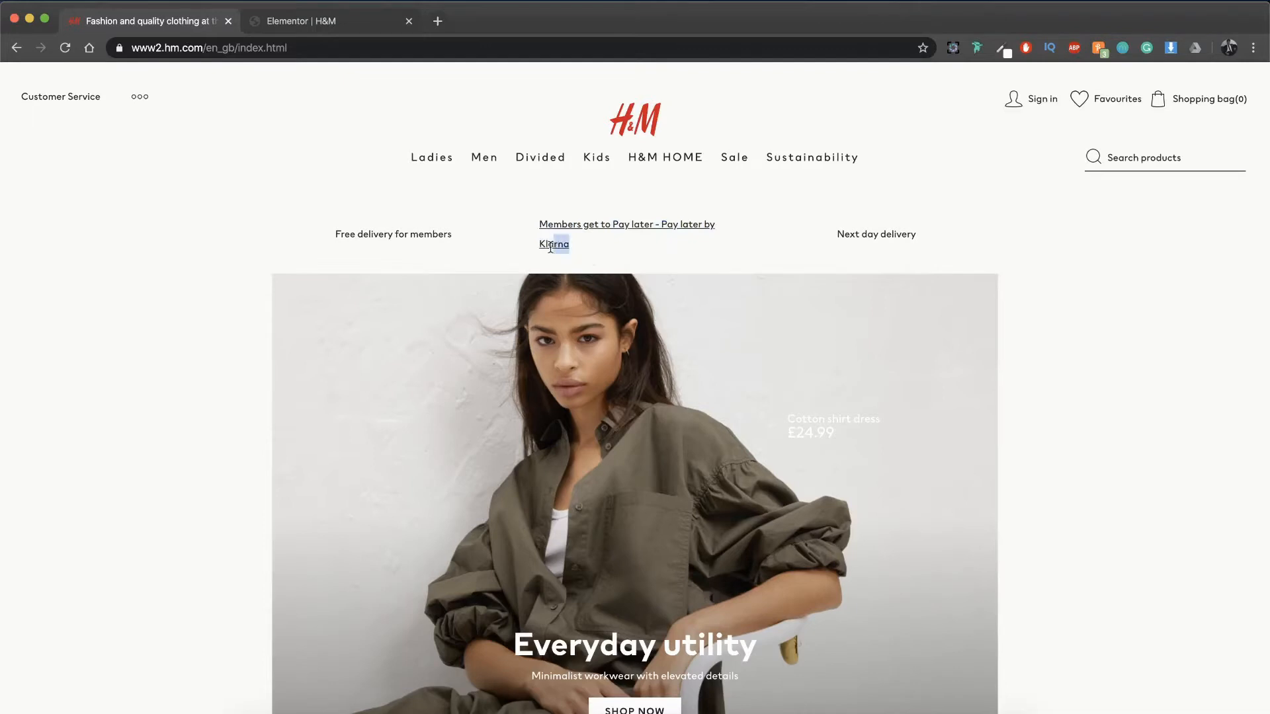
triple_click(537, 244)
click(609, 251)
click(300, 24)
click(176, 126)
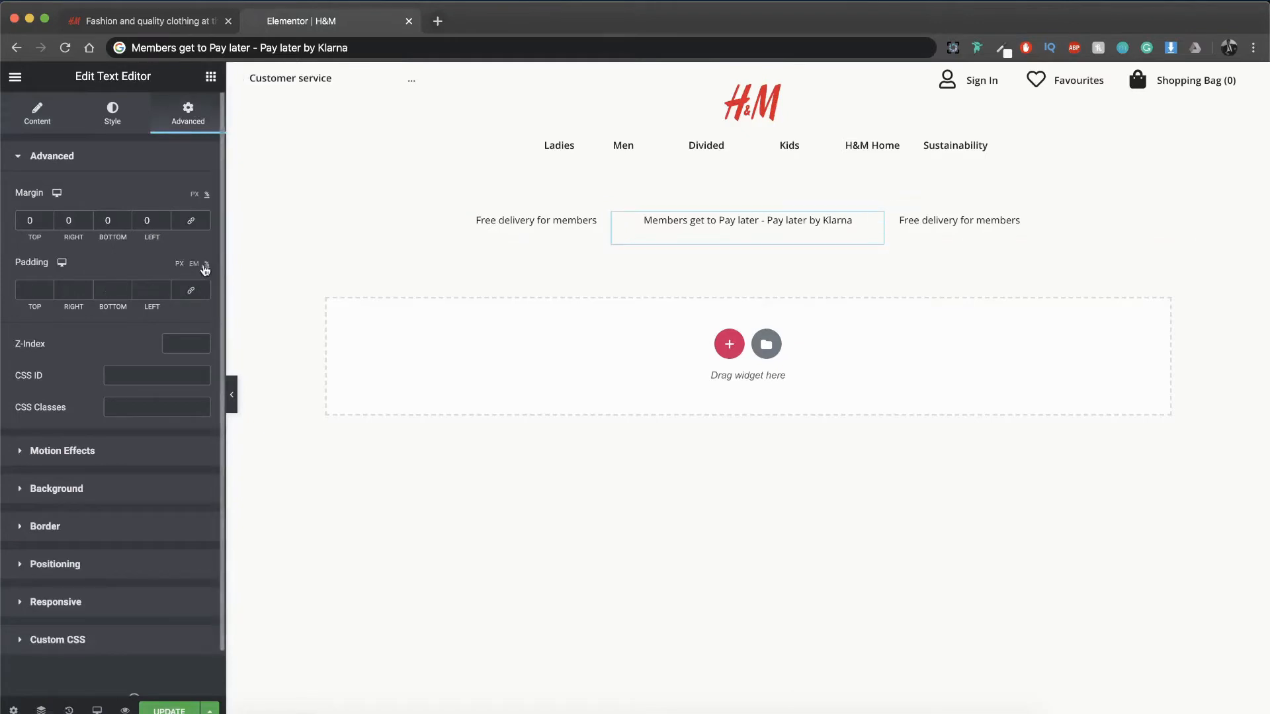
text(10)
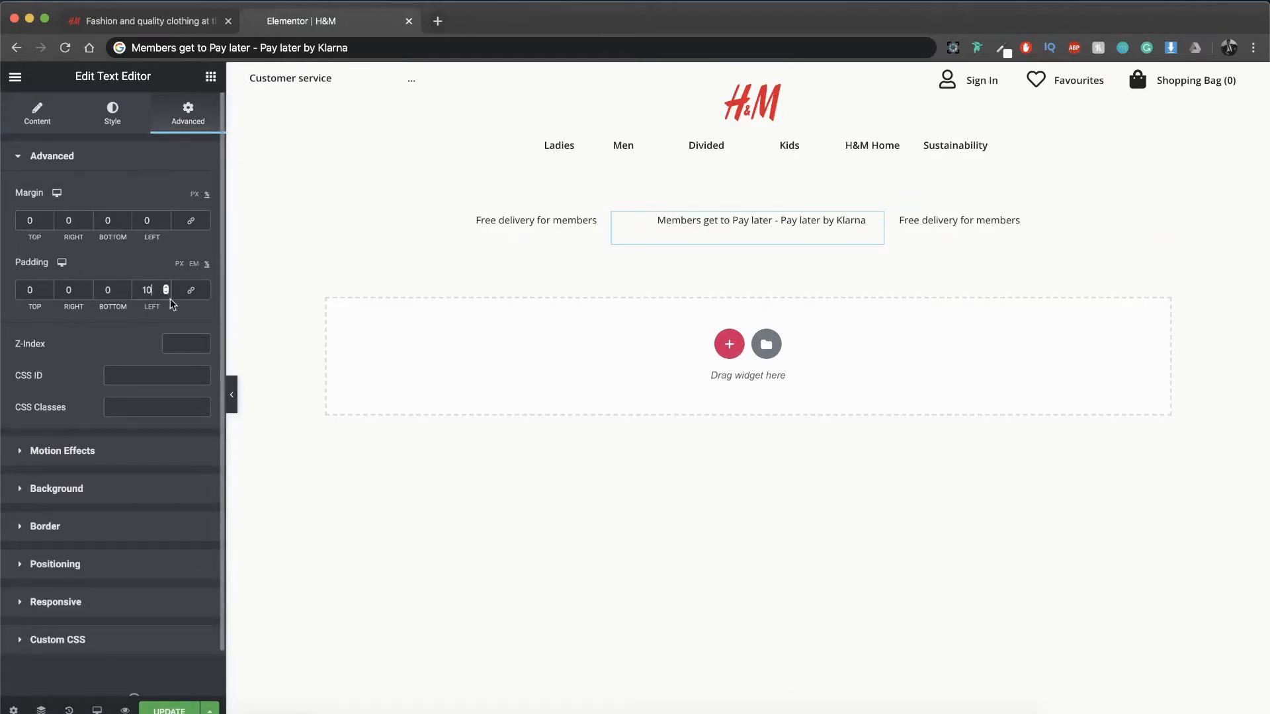
Step: Set both the left and right padding of the second column's Klarna text to 15%
key(Up)
key(Up)
key(Up)
key(Up)
key(Up)
key(Up)
key(Up)
key(Up)
key(Up)
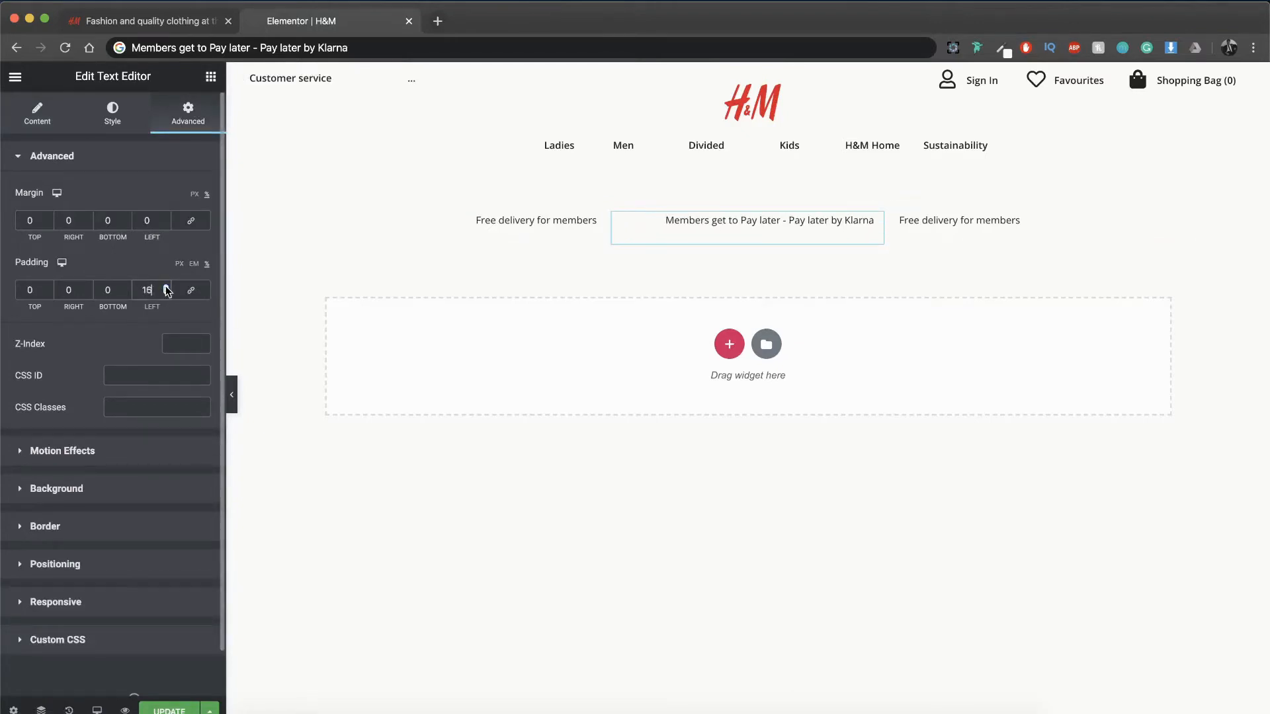
key(Down)
key(Down)
key(Down)
key(Down)
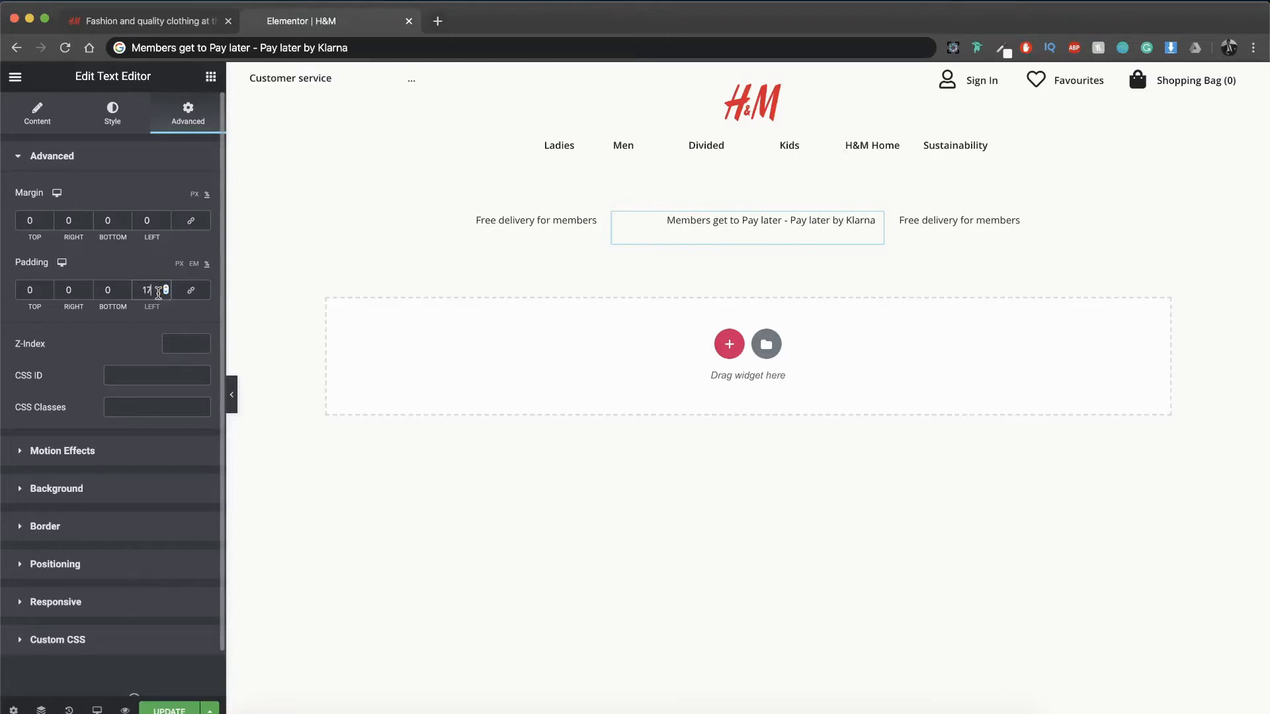
click(84, 292)
text(15)
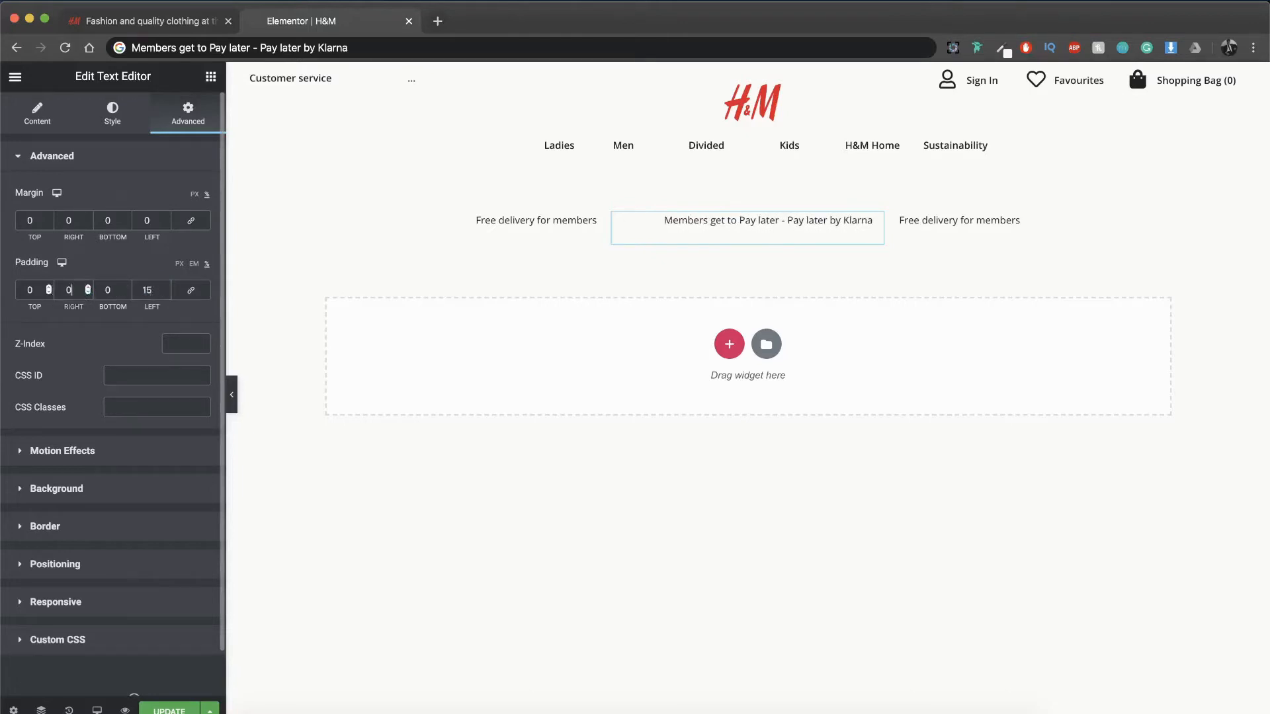
Step: Left-align the Klarna text in the second column and compare the message row with the H&M reference page
click(113, 114)
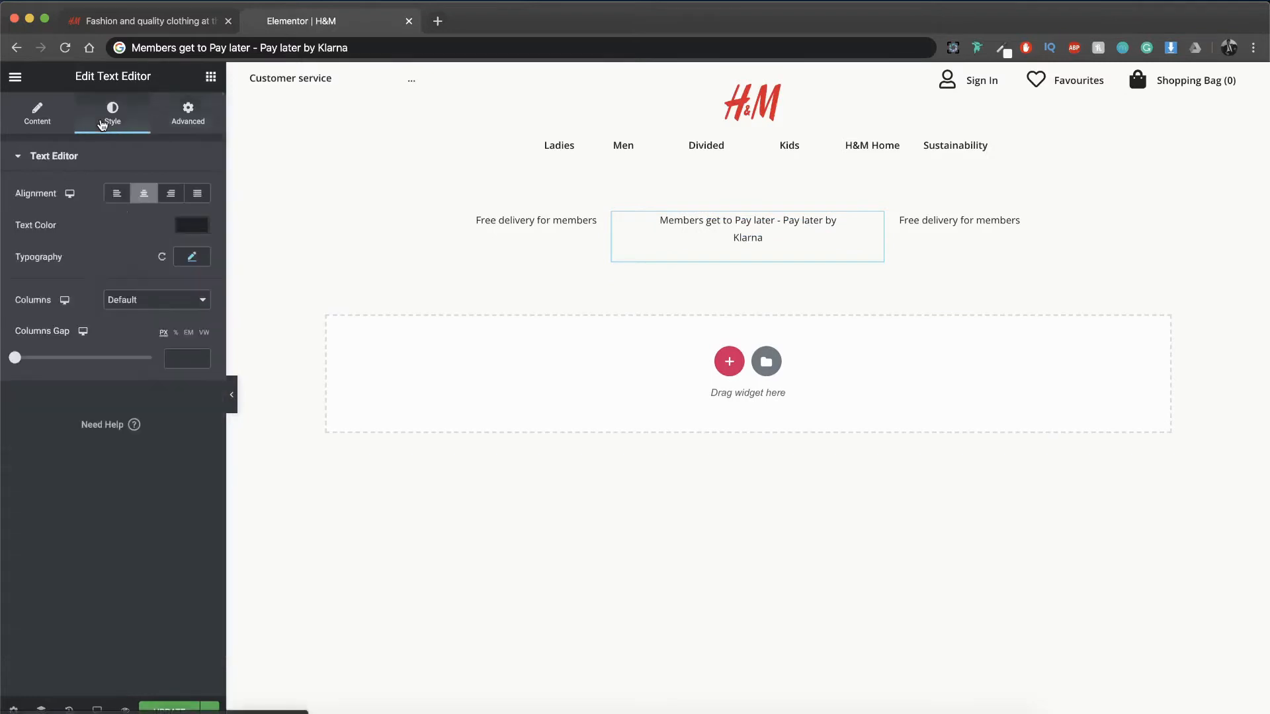
click(117, 197)
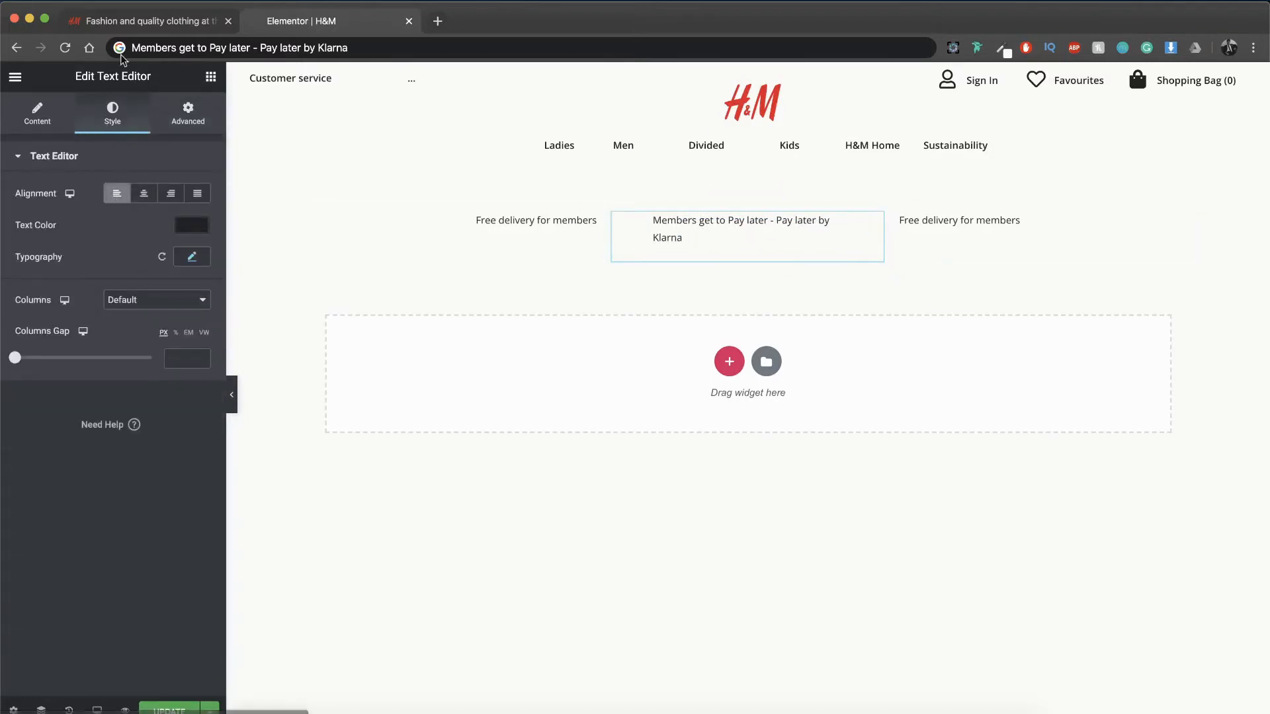
click(127, 23)
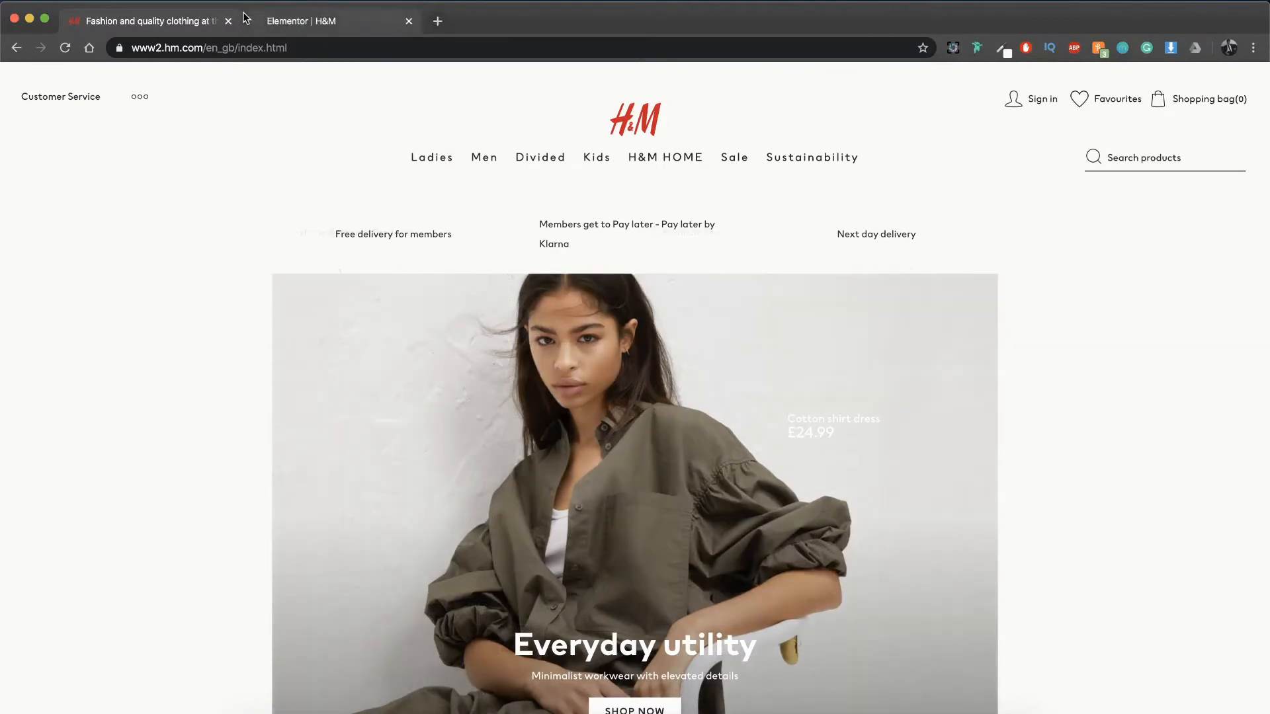
click(303, 20)
Step: Replace the third column's text with "Next day delivery"
click(1015, 220)
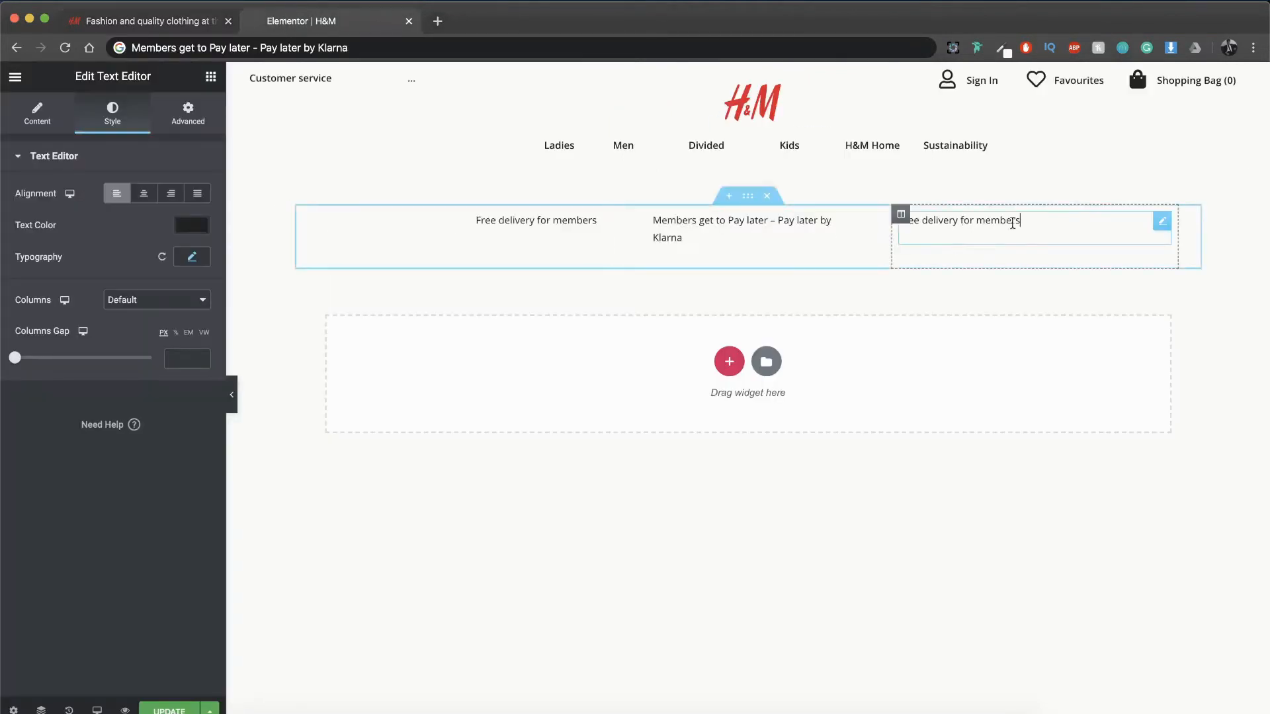
key(super+a)
text(Flex)
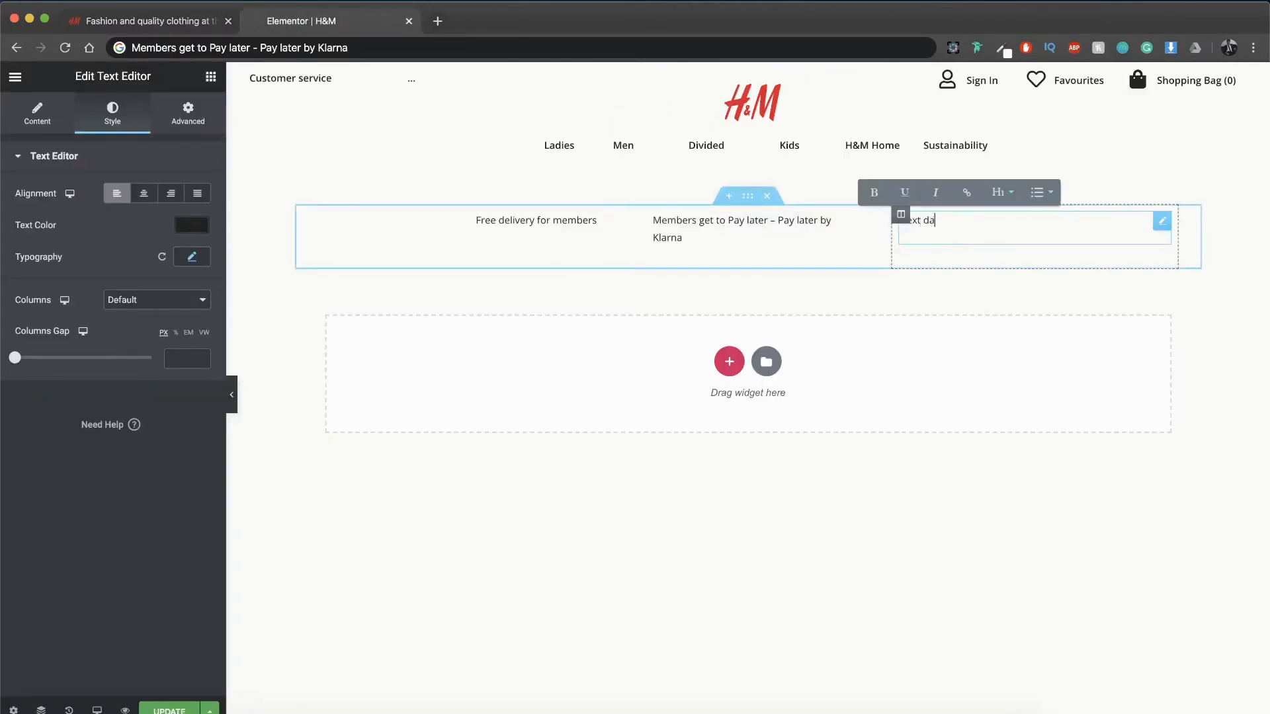
click(940, 470)
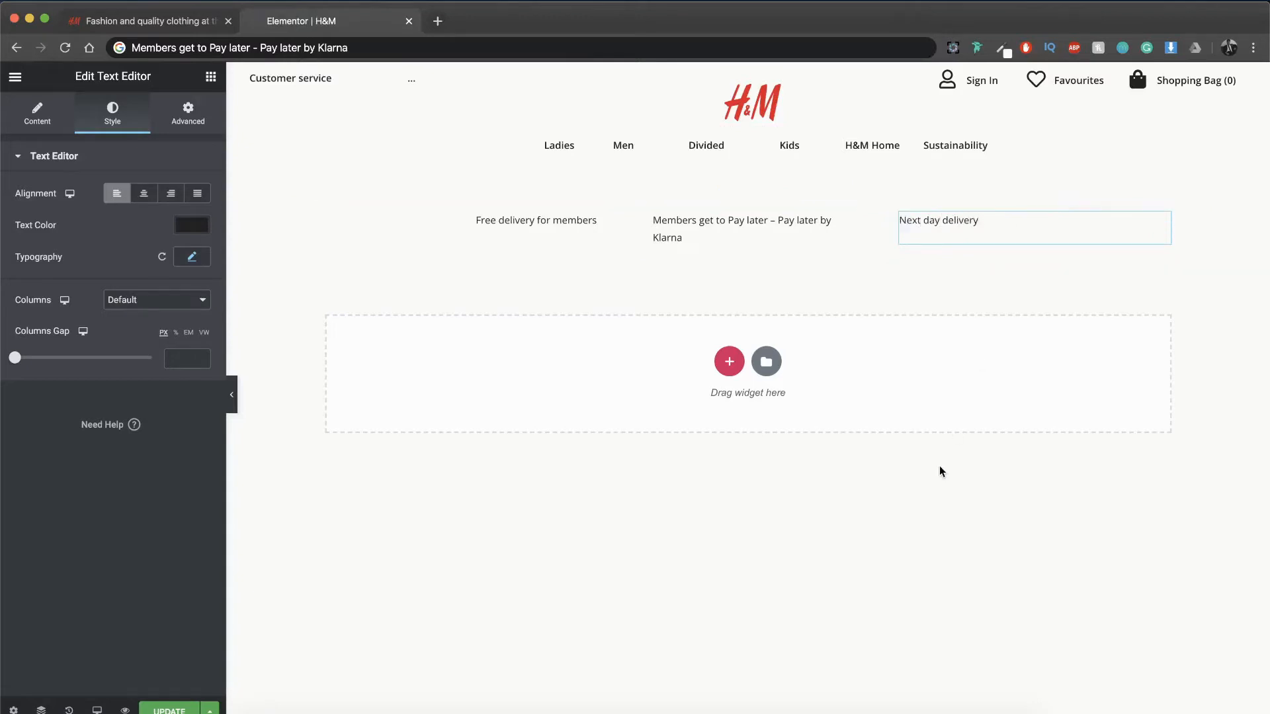
Step: Add a single-column section below the message row and give it the olive-shirt model photo from the media library as background image
click(729, 361)
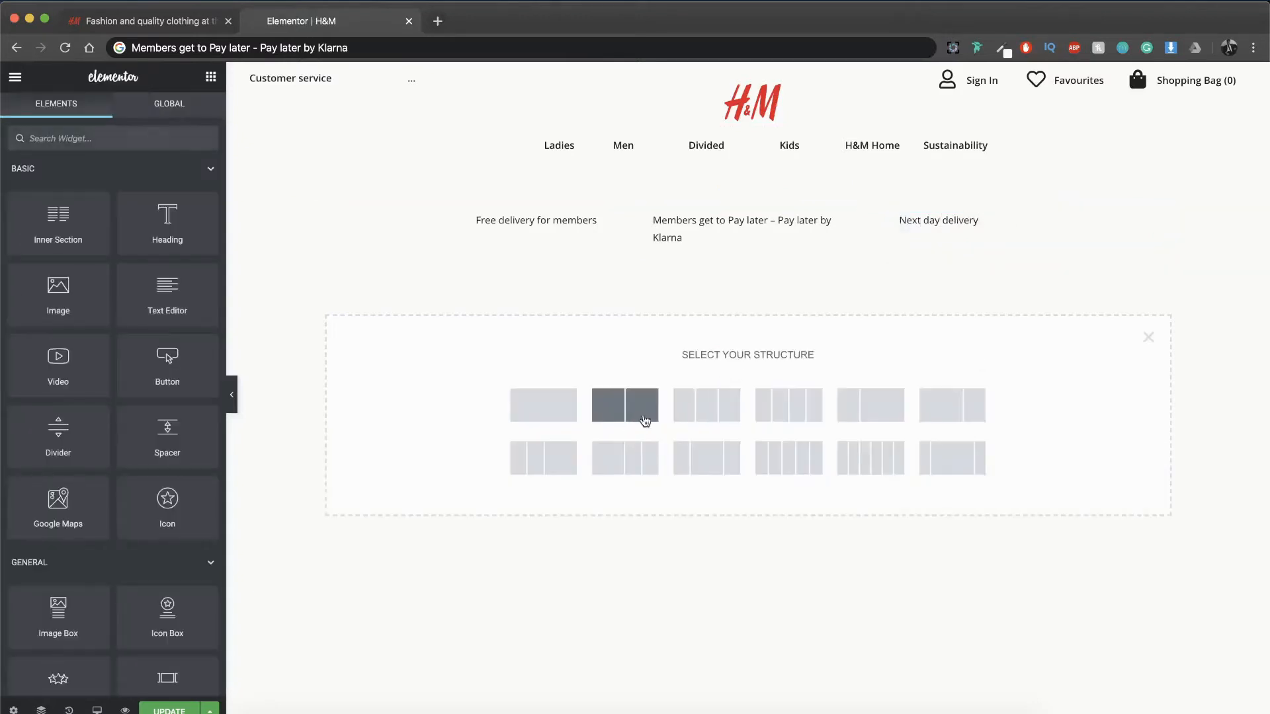
click(564, 415)
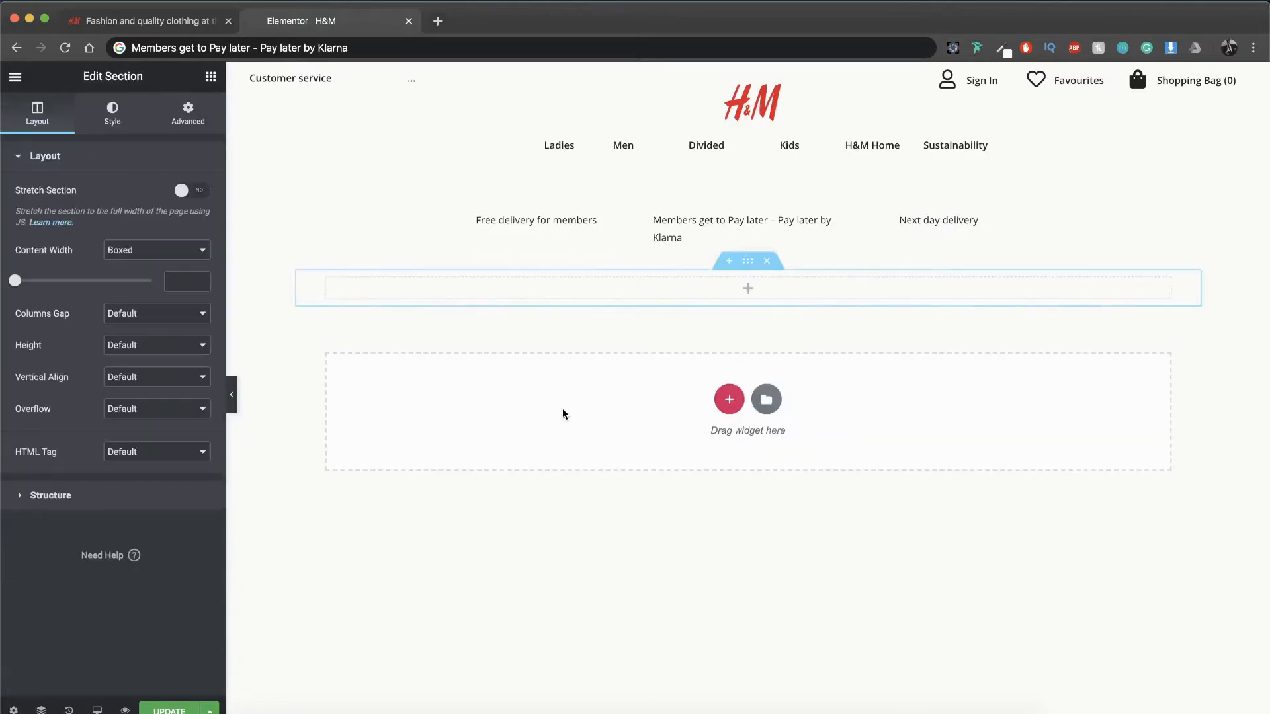
click(113, 112)
click(118, 225)
click(113, 349)
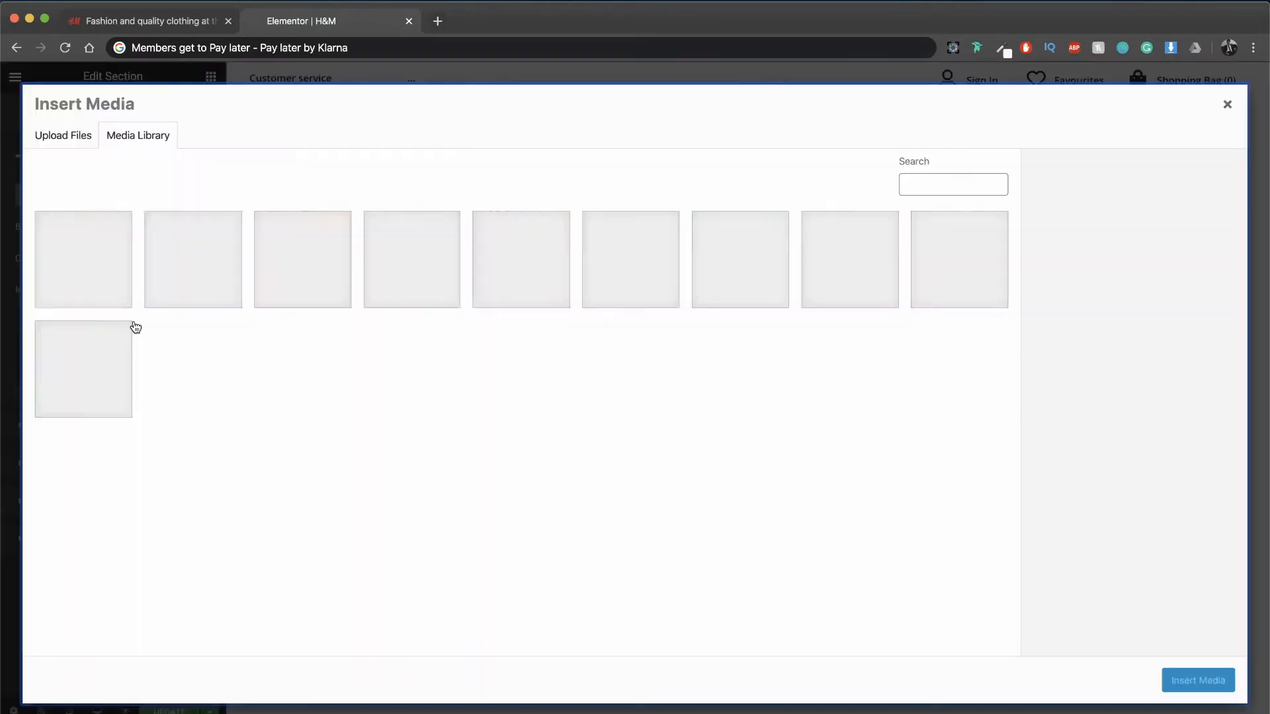
click(850, 259)
click(1197, 680)
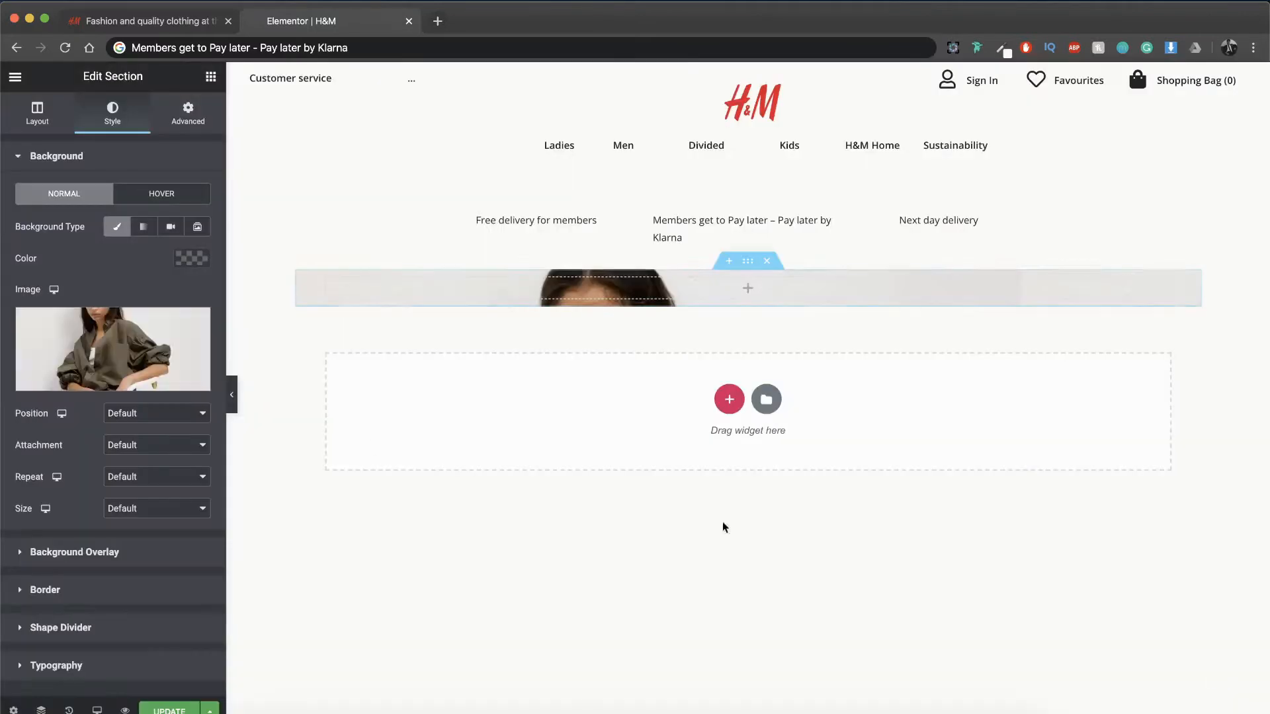
Step: Set the section's background image to position Center Center, No-repeat and size Cover
click(186, 416)
click(136, 425)
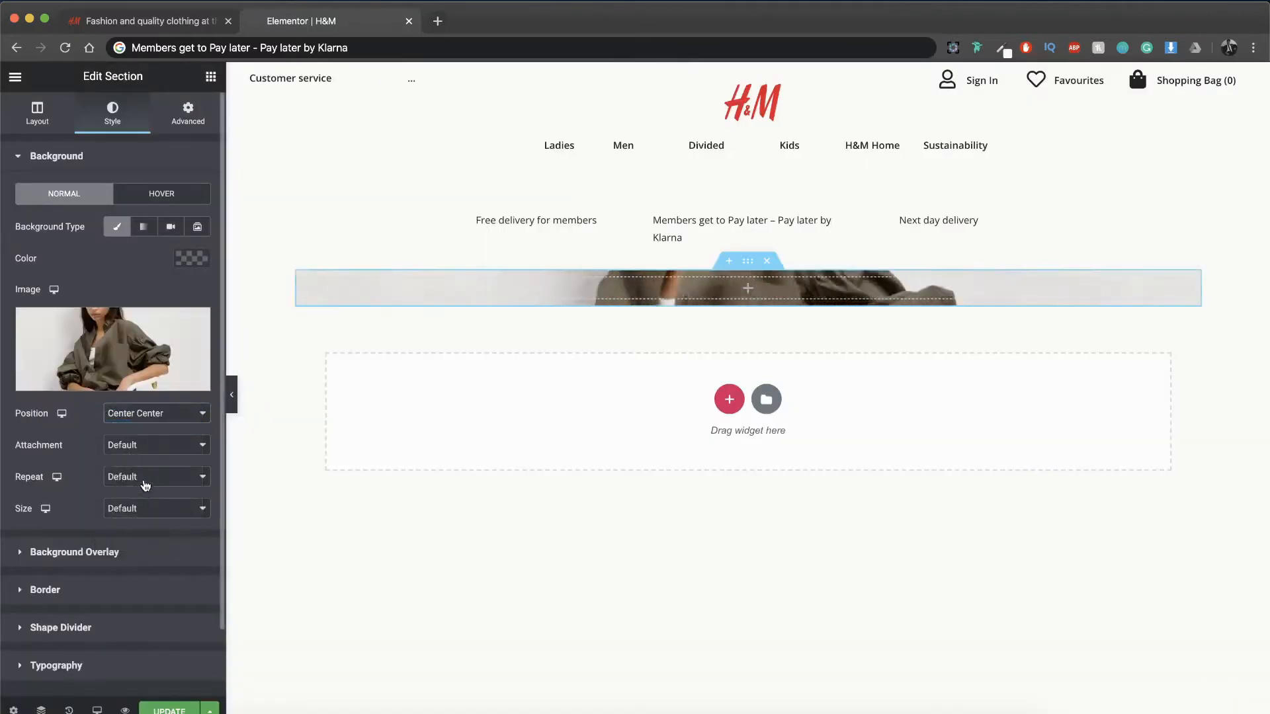
click(141, 477)
click(140, 490)
click(136, 509)
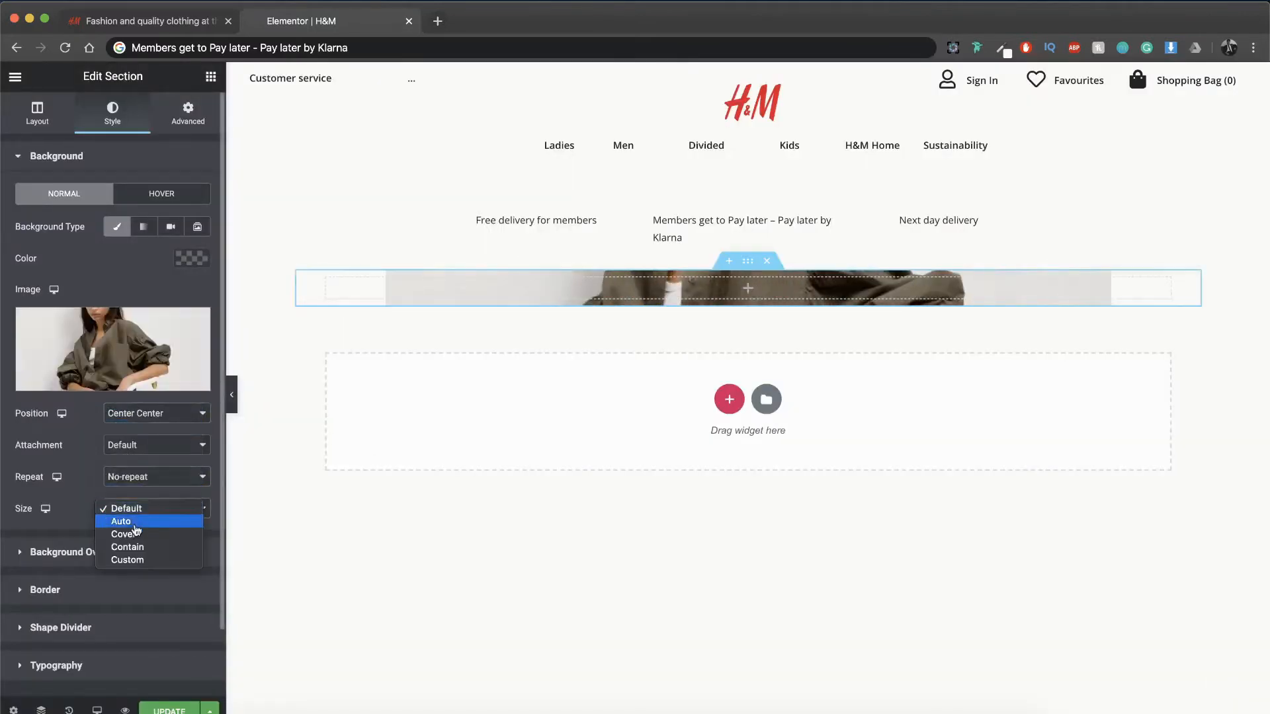
click(133, 535)
Step: Set the image section's height to Min Height with a minimum height of 550 px
click(40, 113)
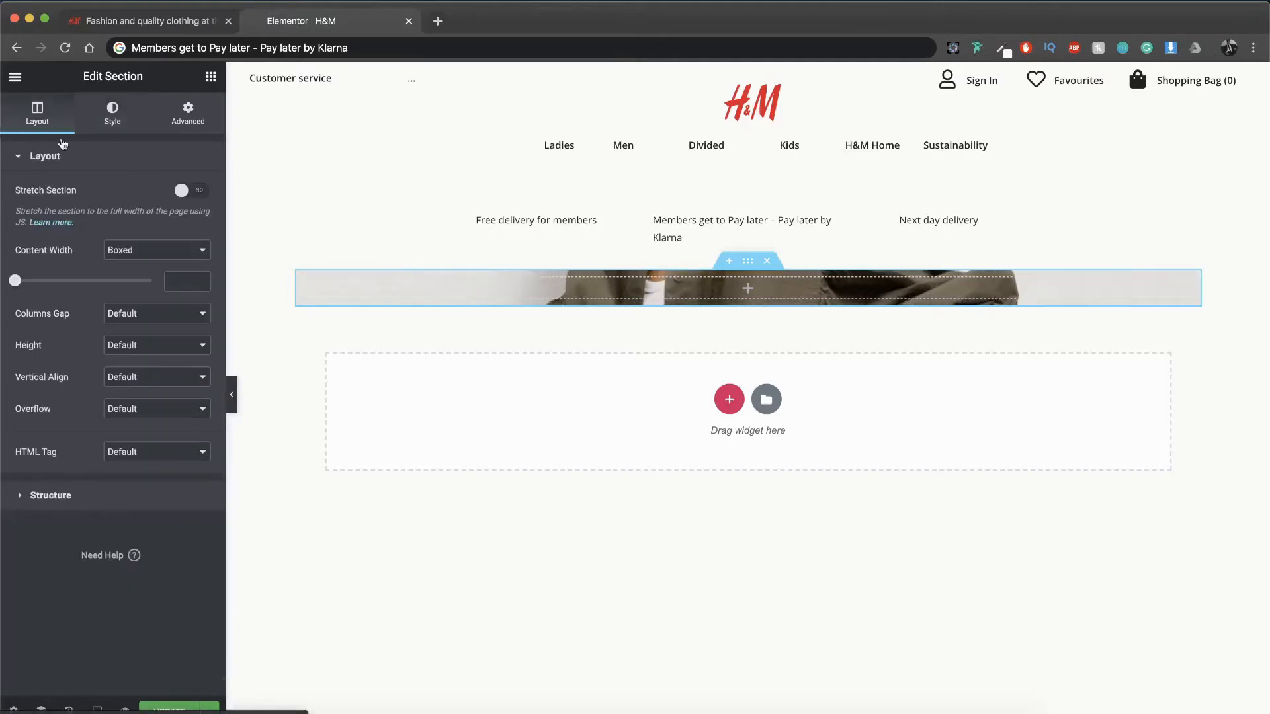
click(138, 345)
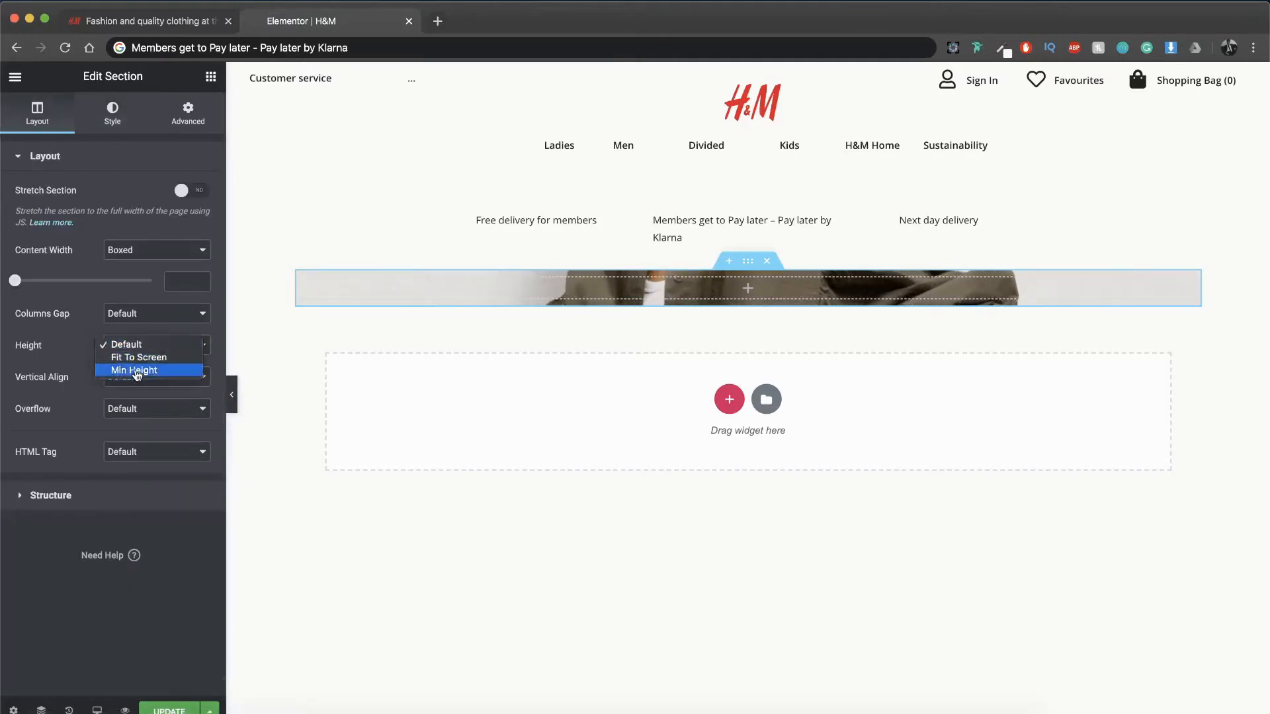
click(136, 370)
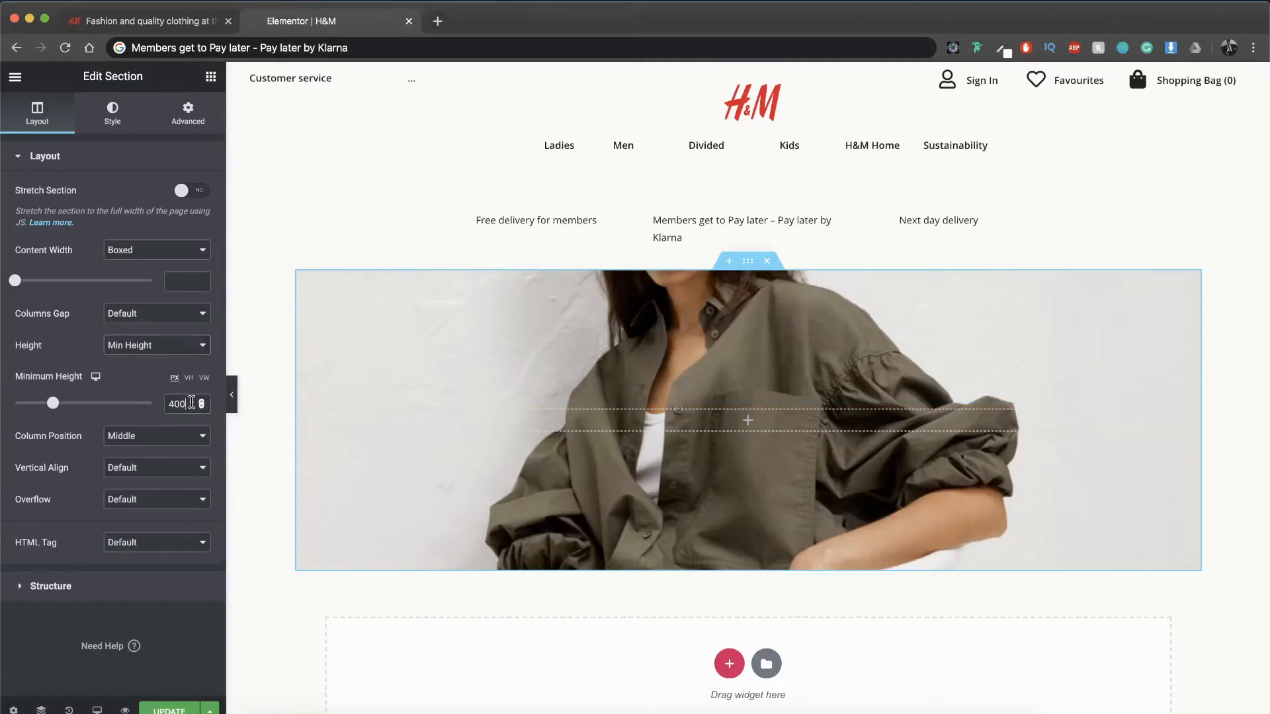
drag(192, 402, 162, 406)
text(550)
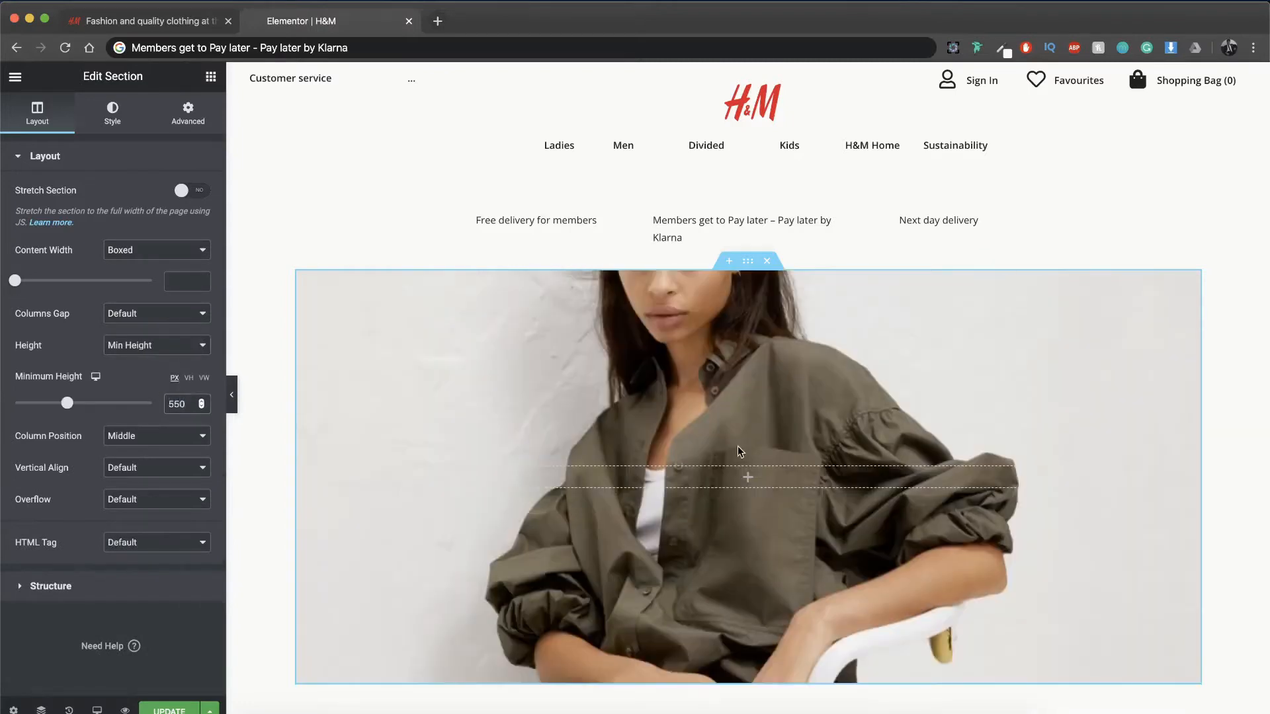
scroll(740, 452, down, 1)
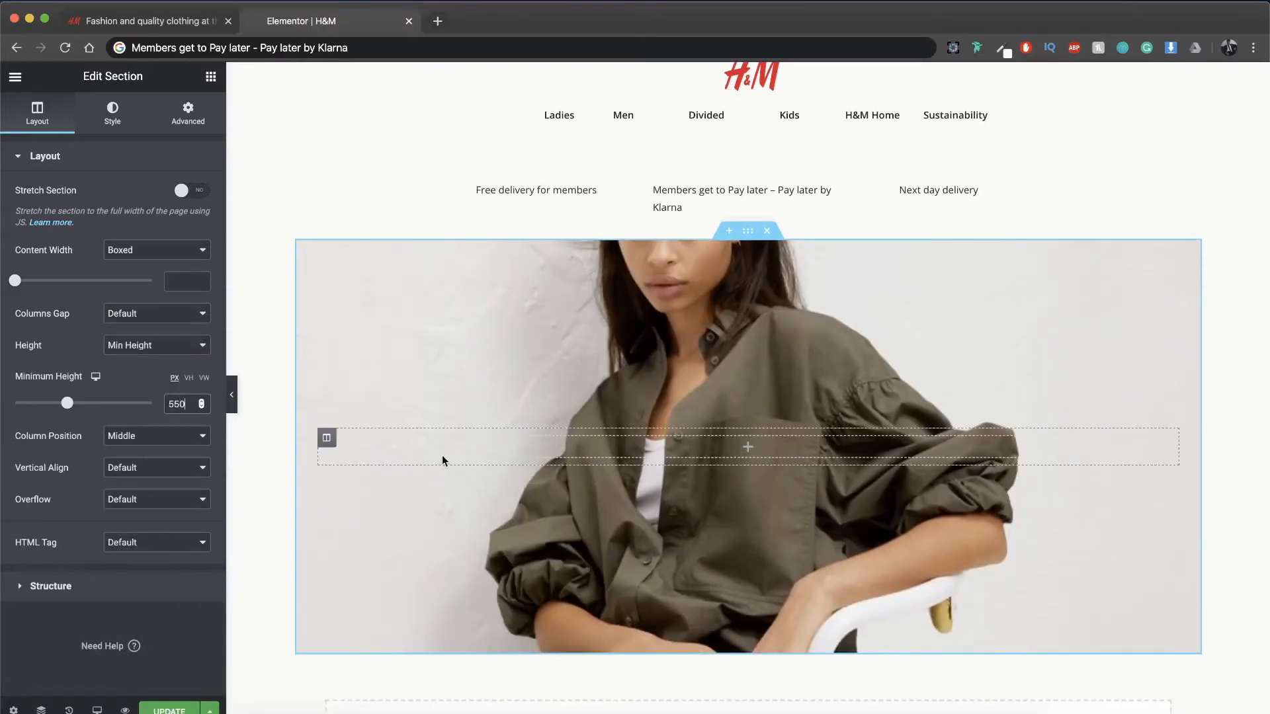
Step: Insert a two-column inner section into the image section and place a Heading widget in its second column
click(211, 77)
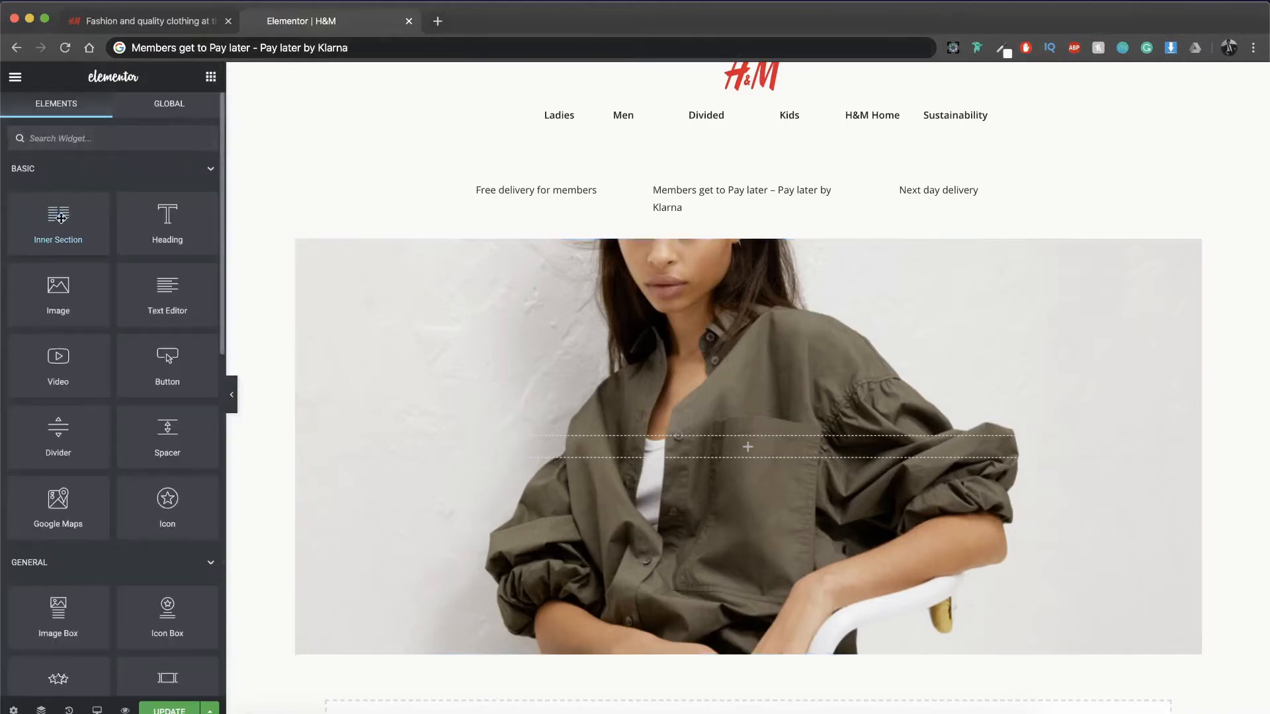
drag(60, 218, 594, 441)
click(211, 78)
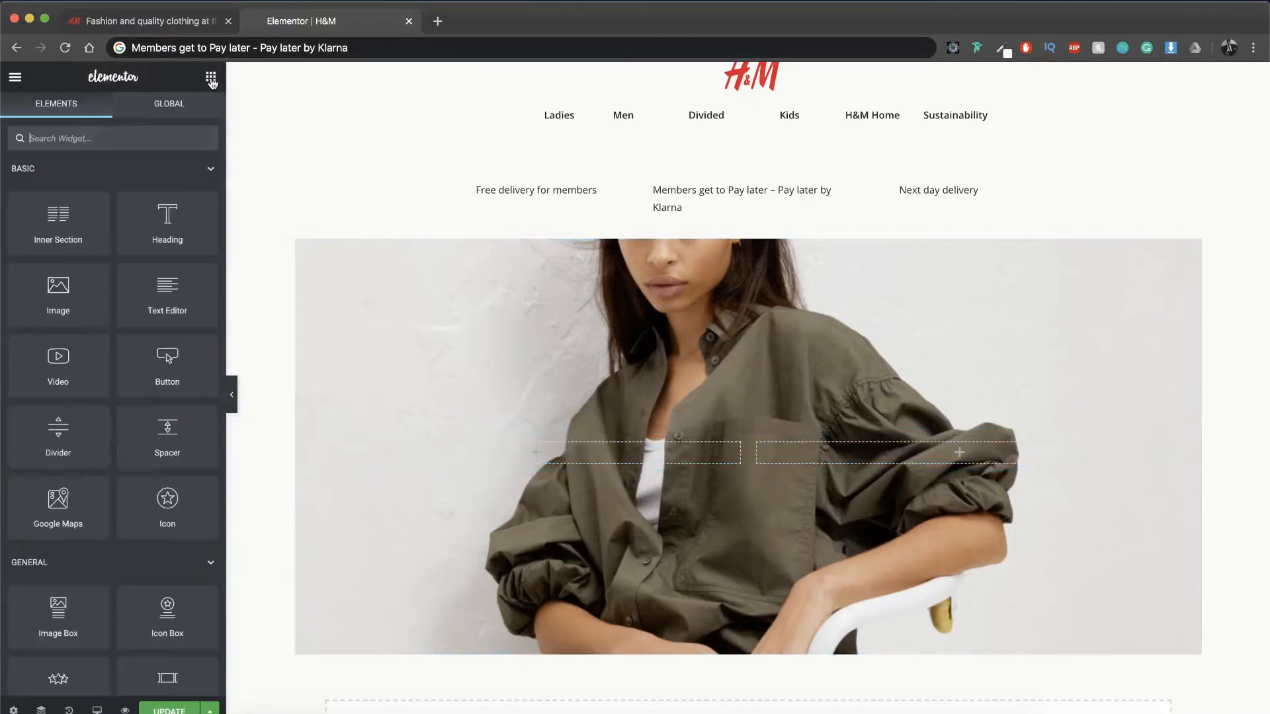
drag(157, 239, 797, 437)
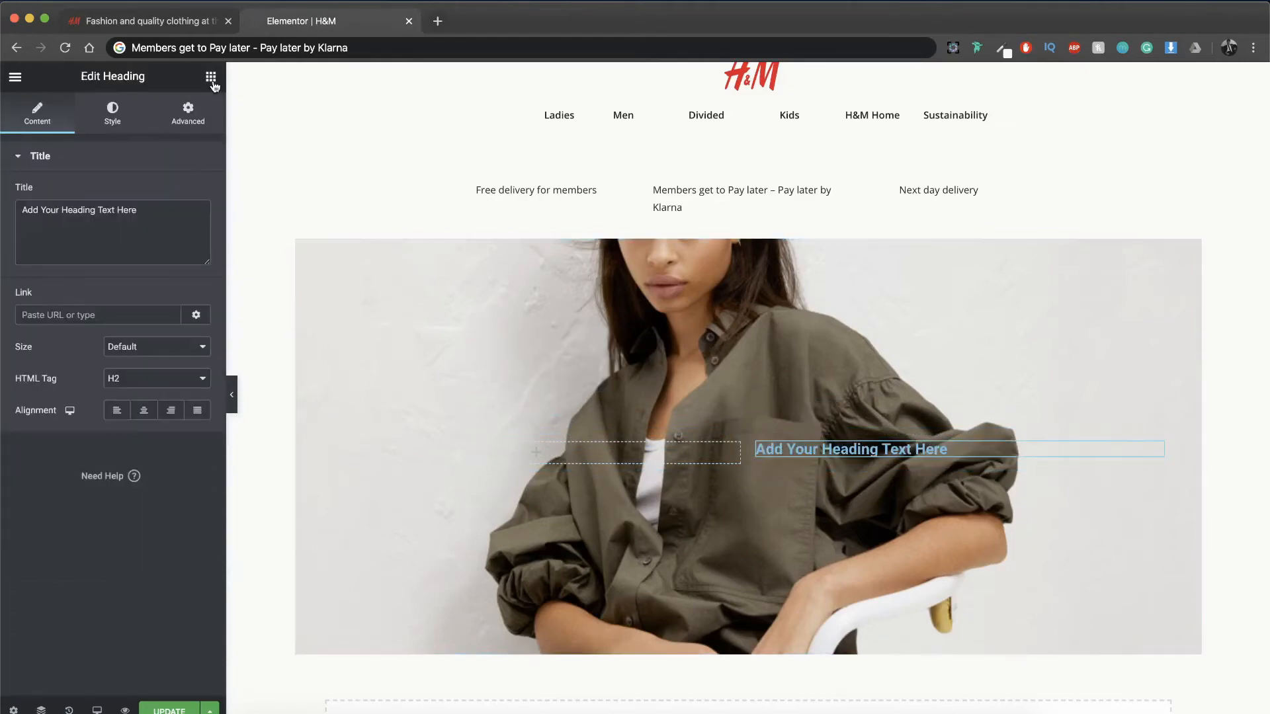
Step: Check the product name on the H&M reference page and set the heading's title to "Cotton Shirt Dress"
click(179, 22)
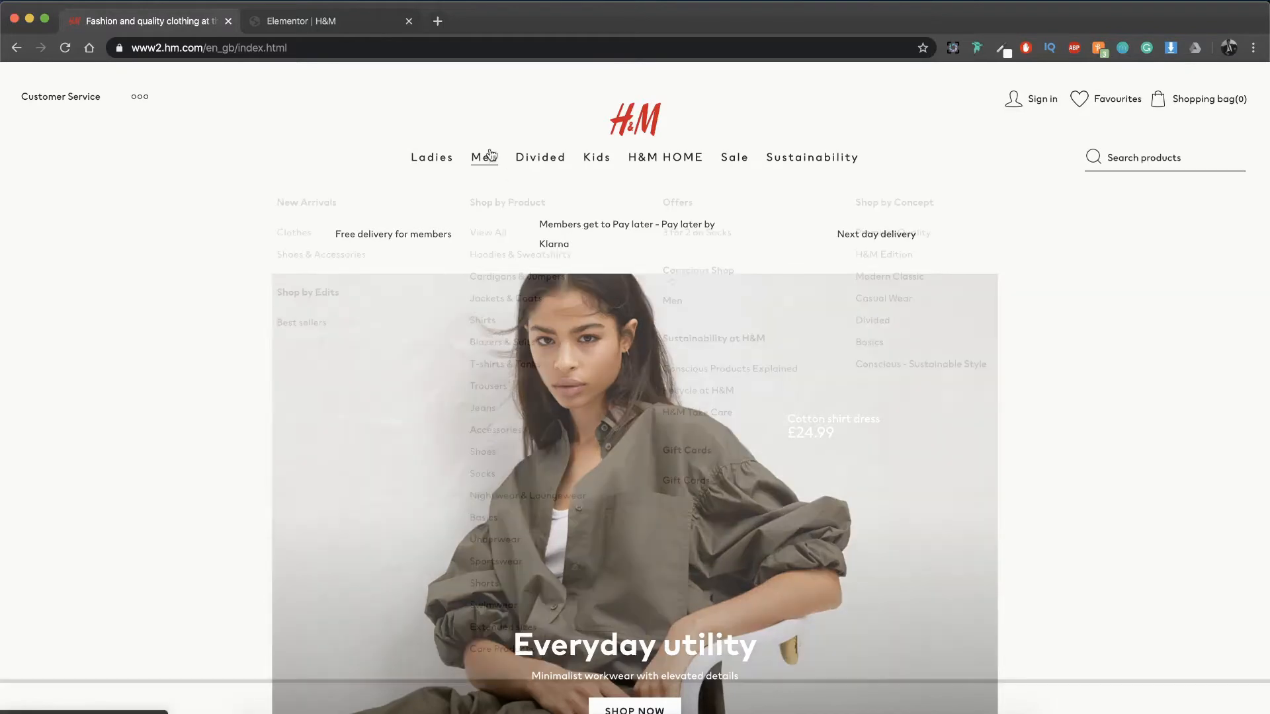
click(295, 21)
key(super+a)
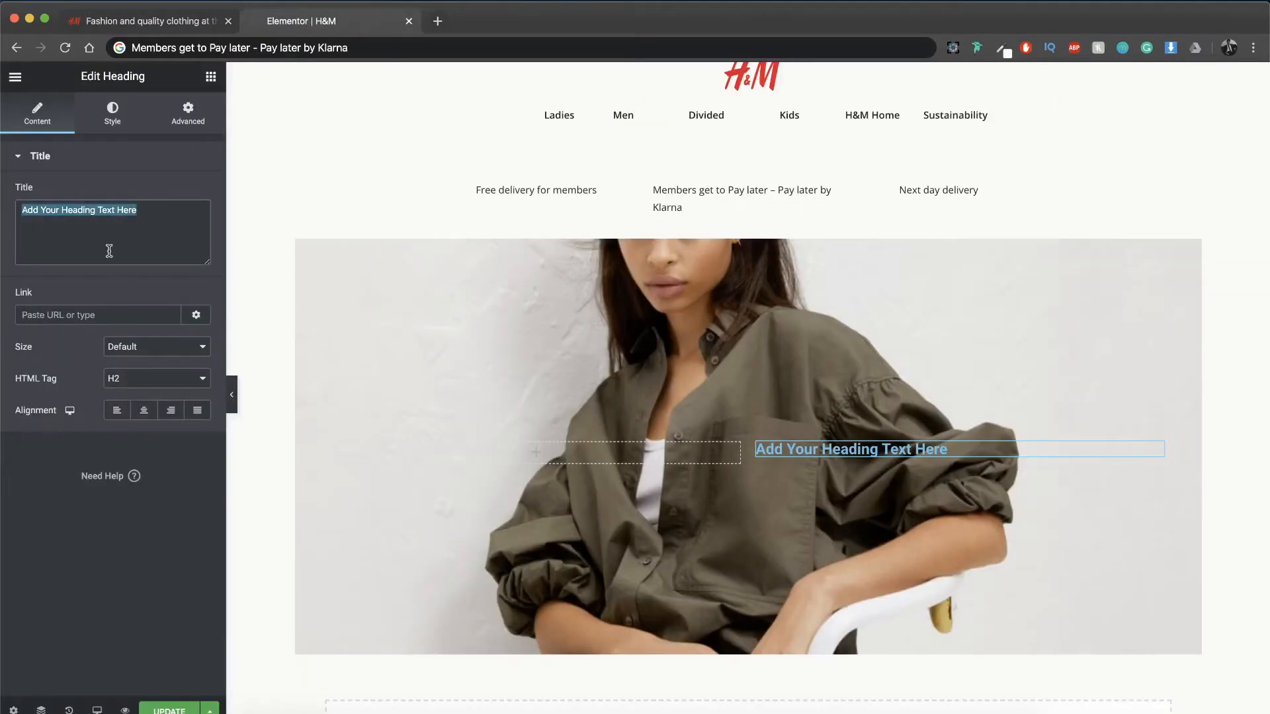
text(Cotton Shirt Dress)
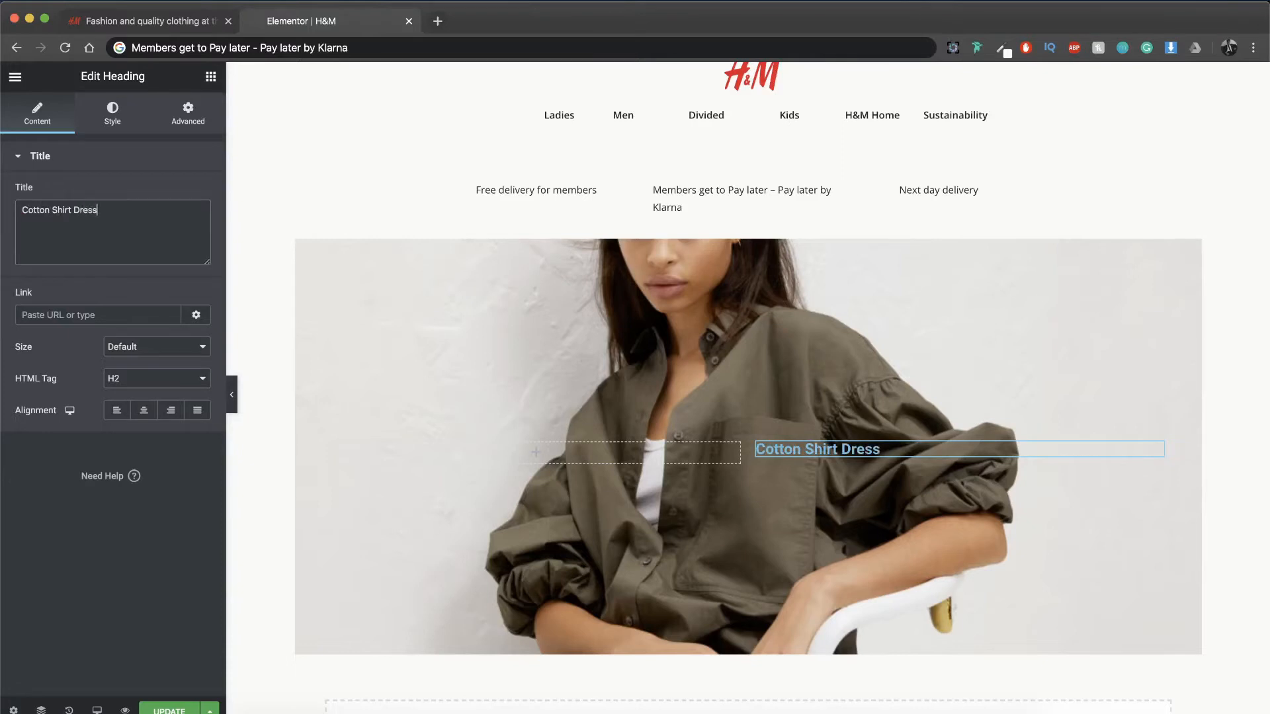
Step: Set the "Cotton Shirt Dress" heading's typography to Open Sans, size 11 px and weight 400
click(113, 112)
click(190, 225)
click(175, 328)
text(11)
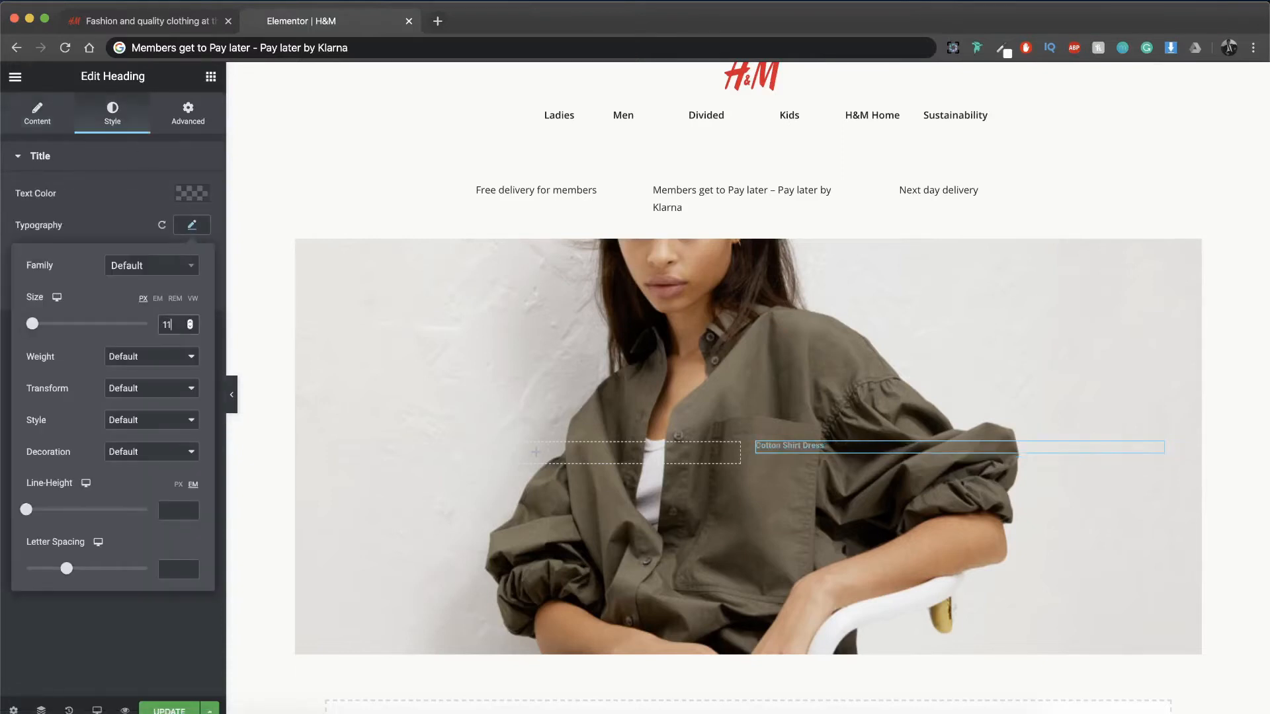
click(147, 364)
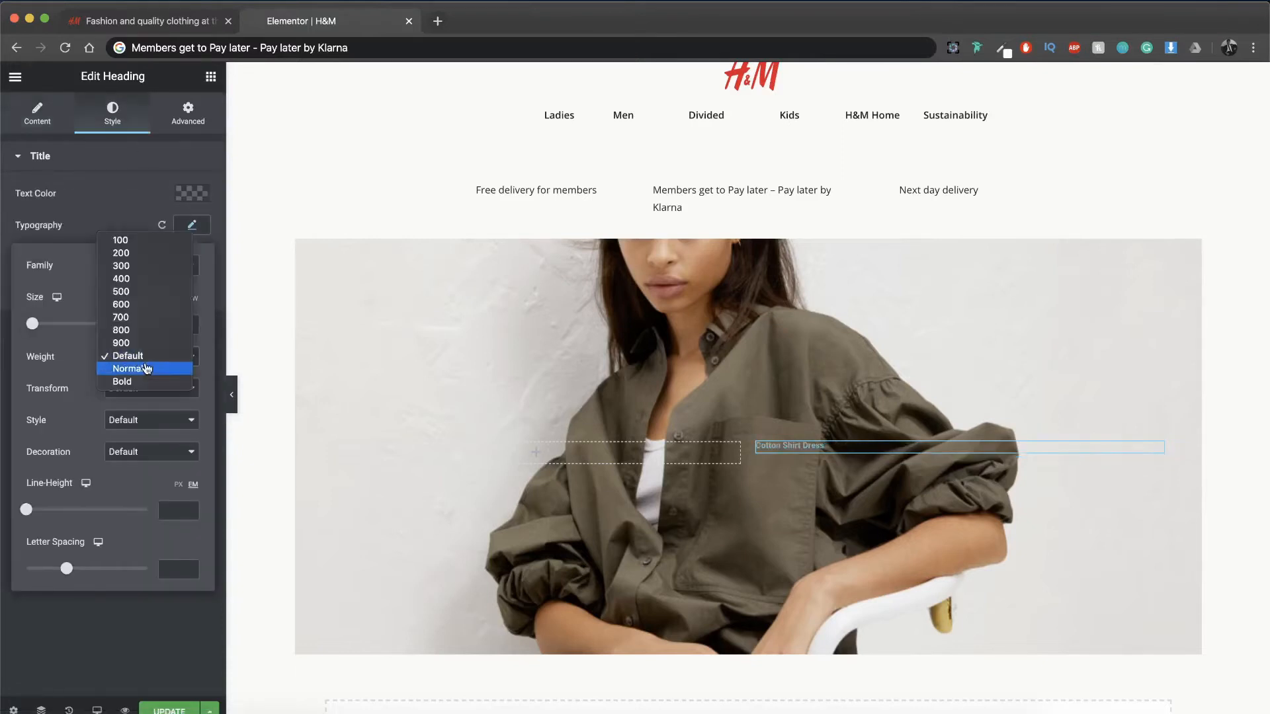
click(132, 278)
click(165, 266)
text(open sans)
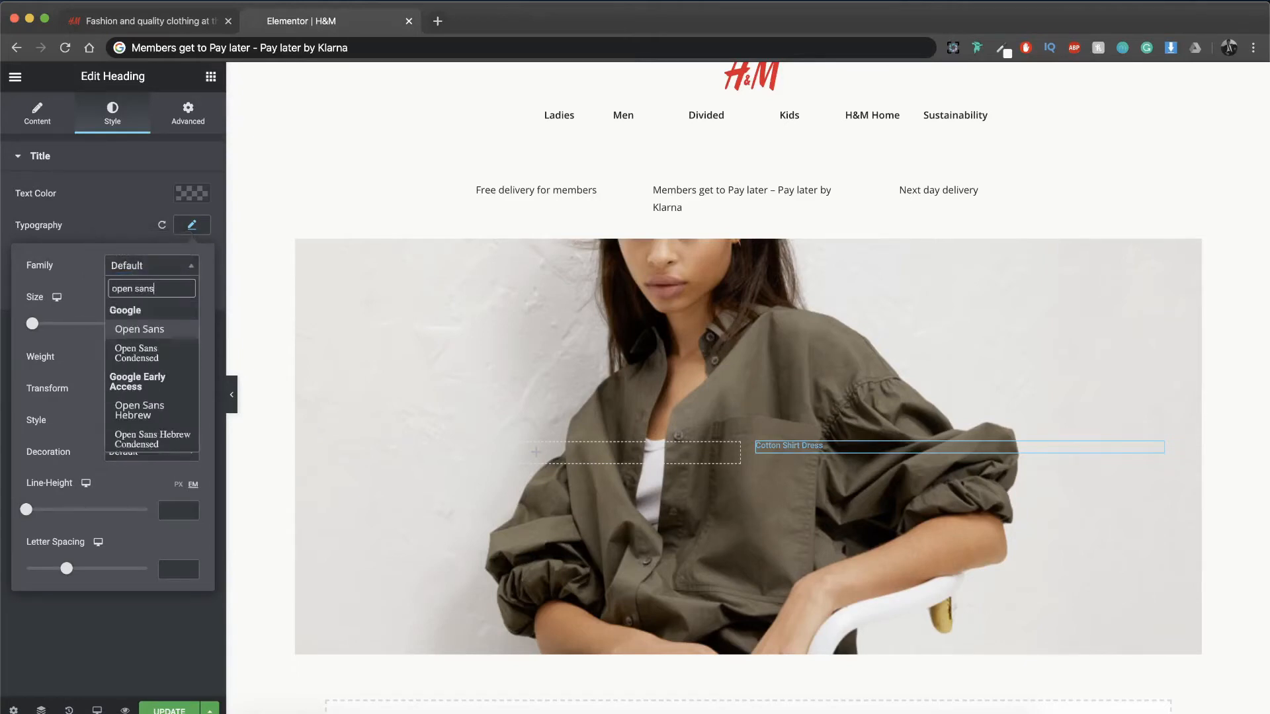
key(Return)
Step: Color the "Cotton Shirt Dress" heading white and change its typography to size 13 px and weight 500
click(187, 196)
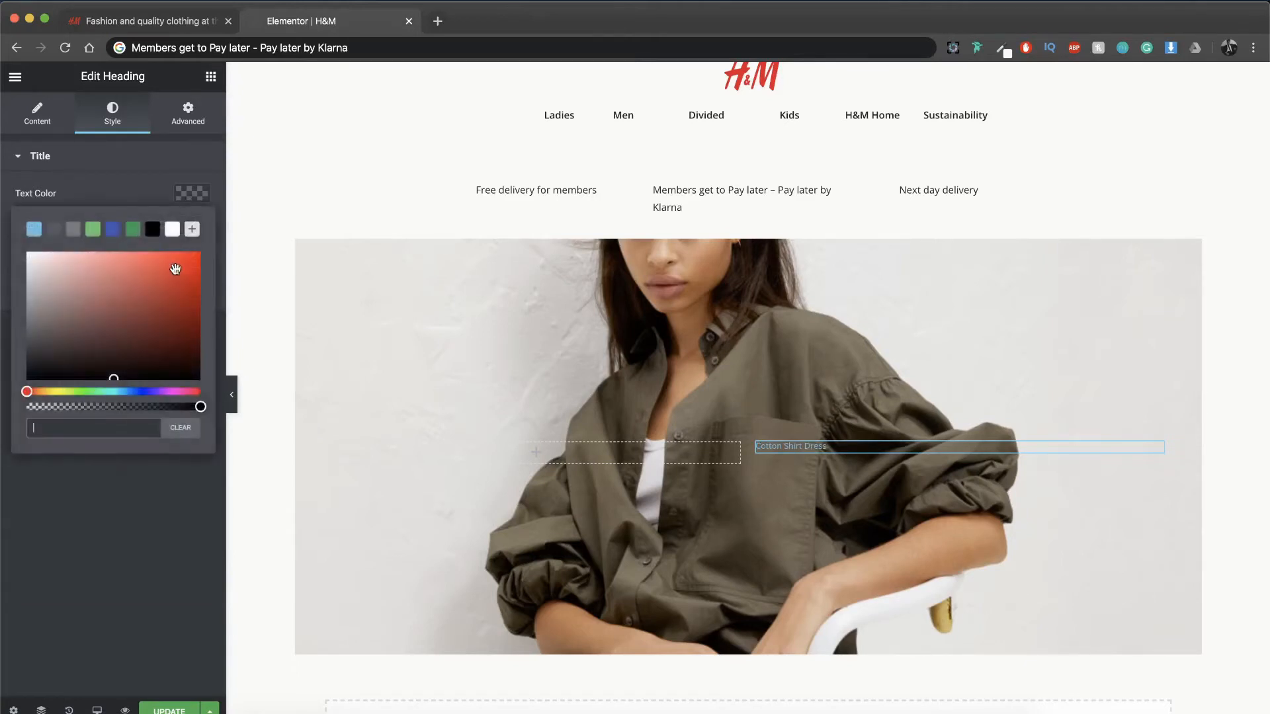
click(171, 230)
click(190, 197)
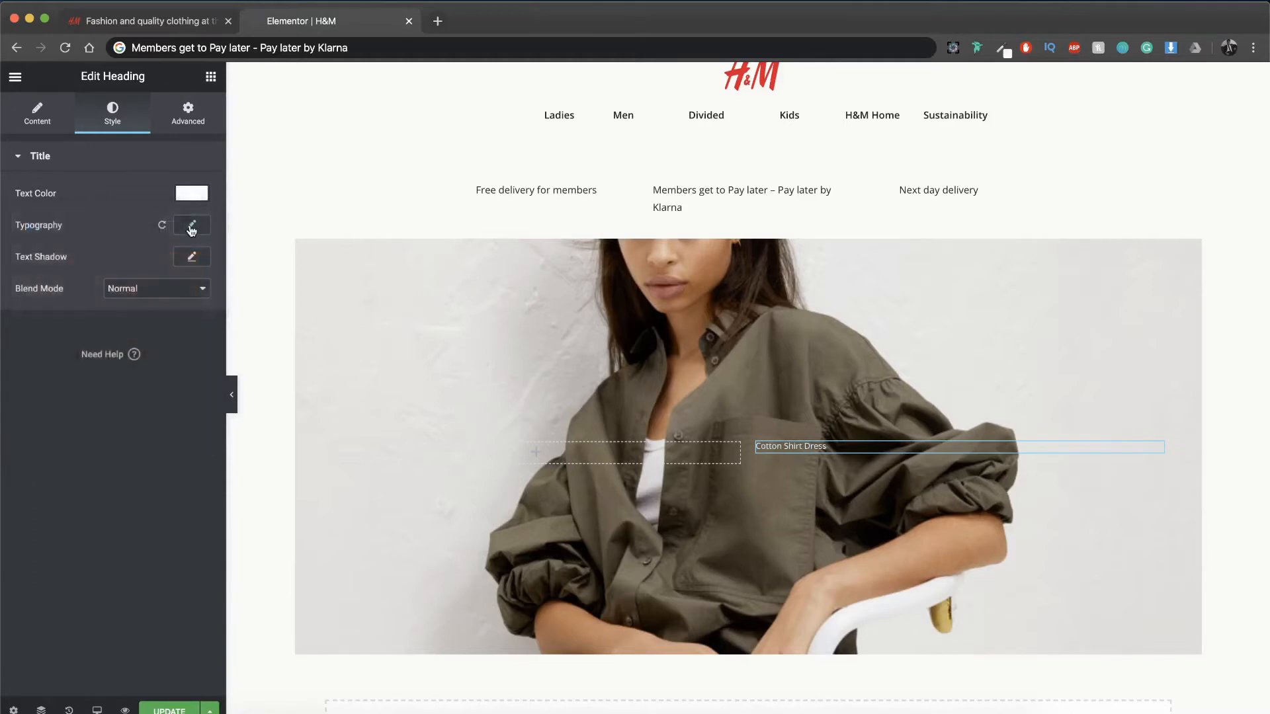
click(192, 226)
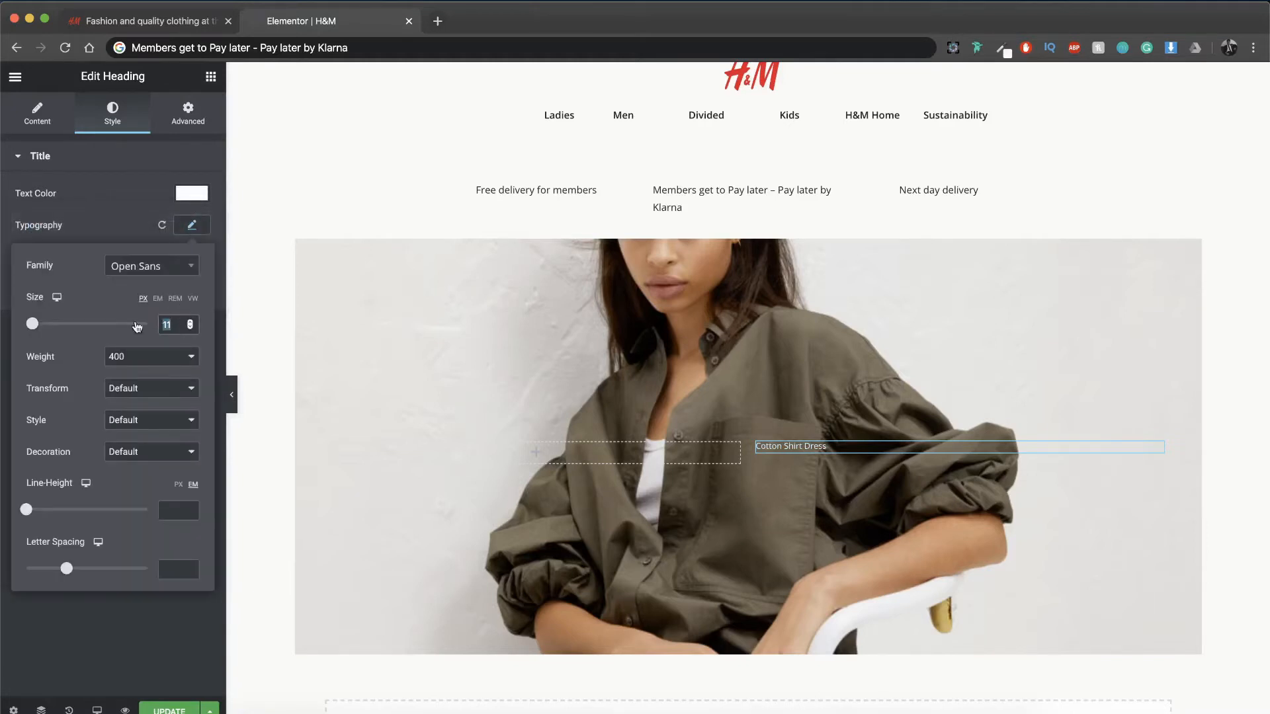
text(13)
click(178, 356)
click(170, 369)
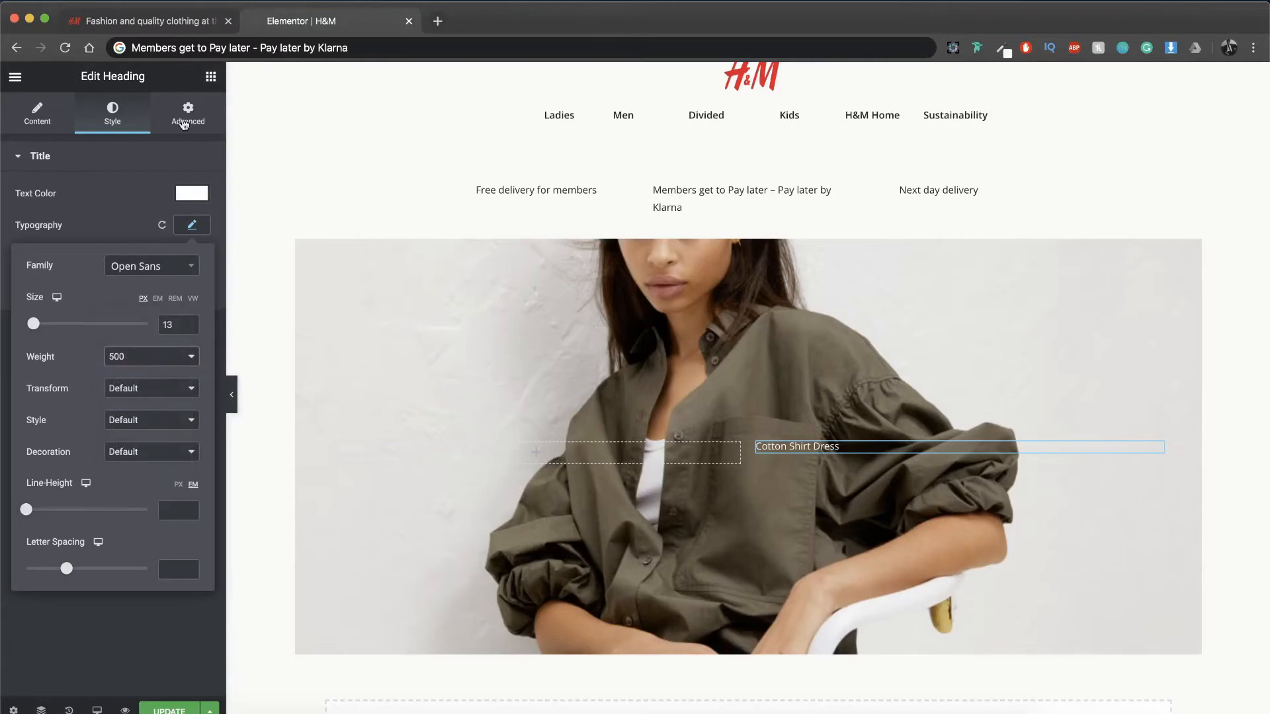
Step: Place a Text Editor widget below the "Cotton Shirt Dress" heading and replace its placeholder text with "24.99$"
click(210, 76)
drag(167, 283, 789, 461)
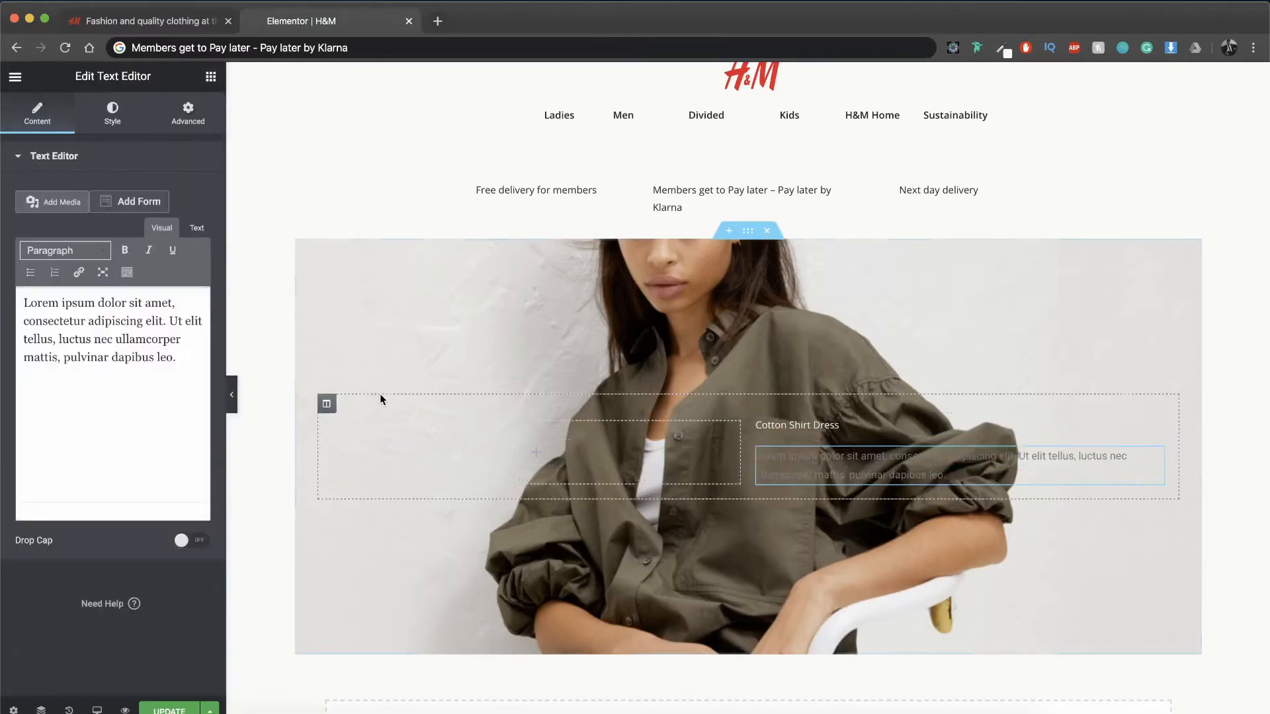
drag(190, 386, 9, 307)
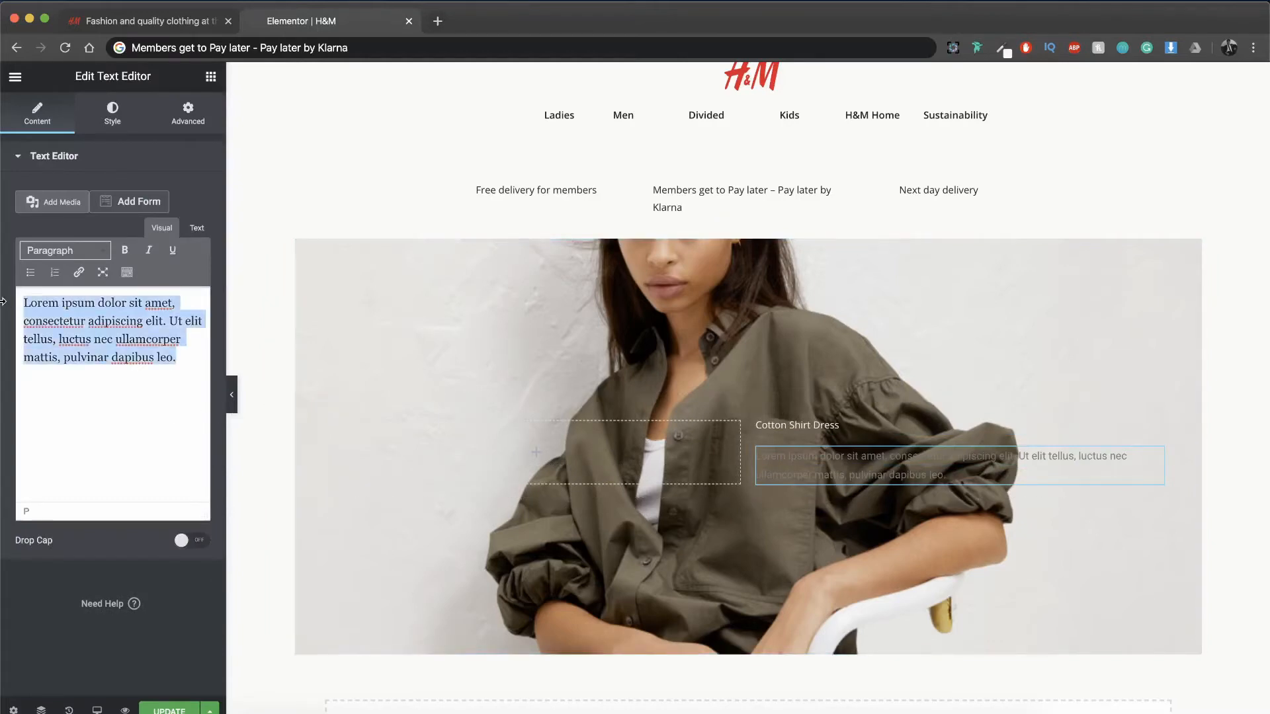
text(24.99$)
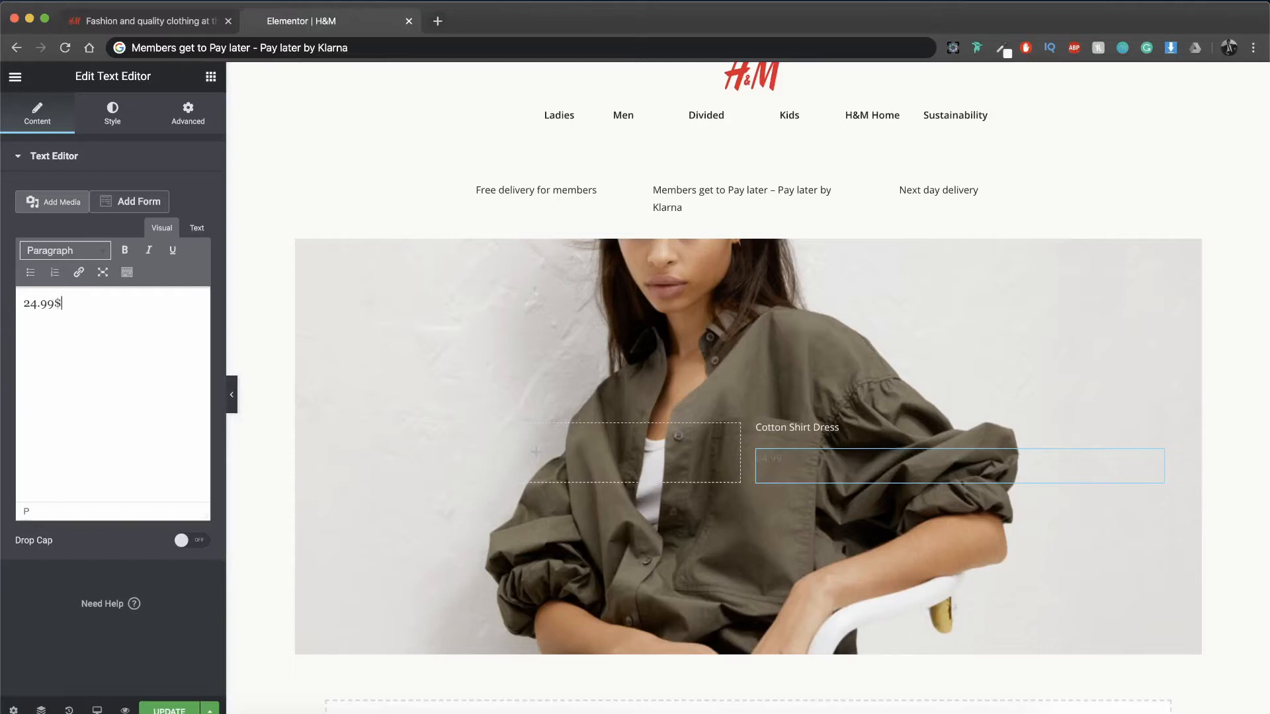
Step: Color the "24.99$" price text white and set its font size to 16 px
click(112, 113)
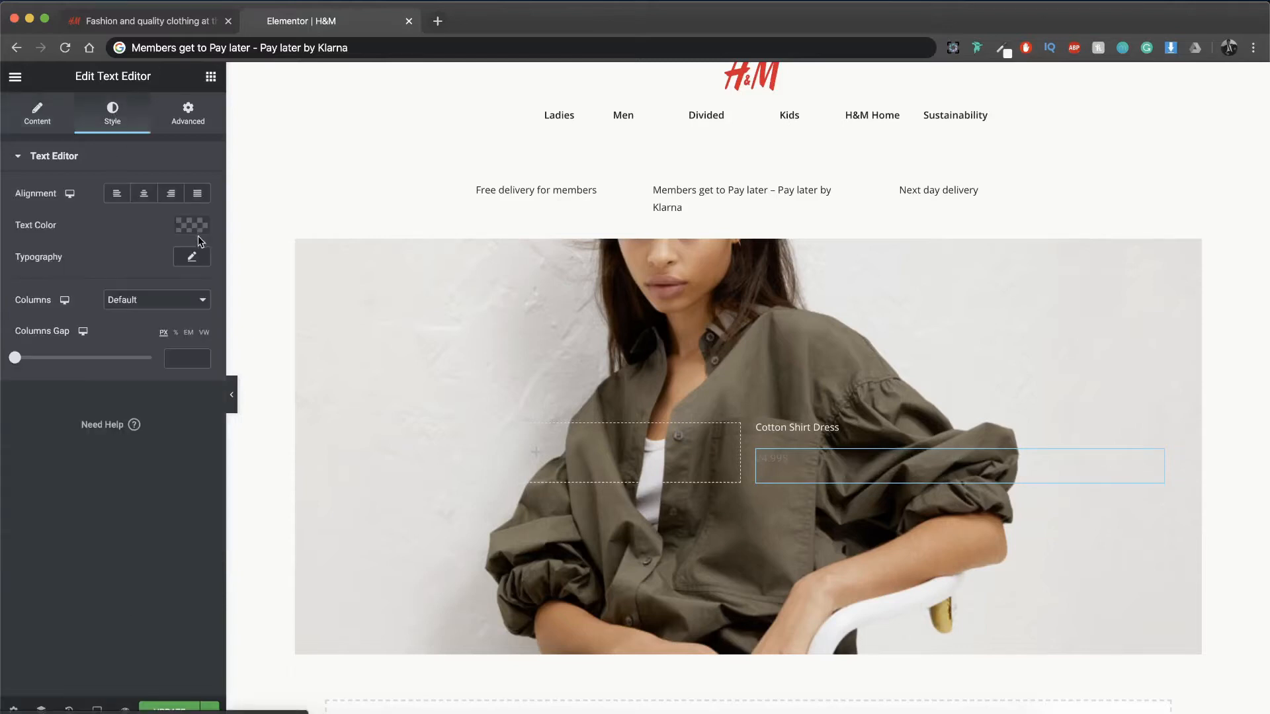
click(191, 225)
click(173, 262)
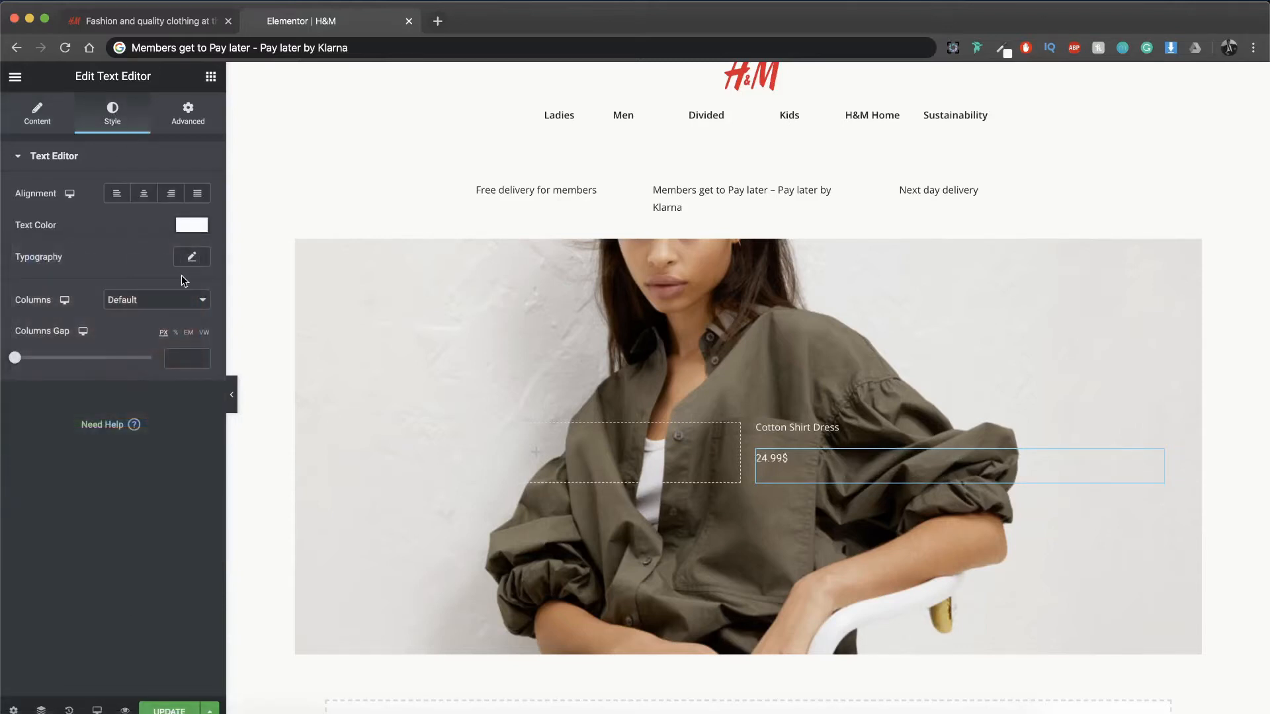
click(187, 262)
click(176, 356)
text(16)
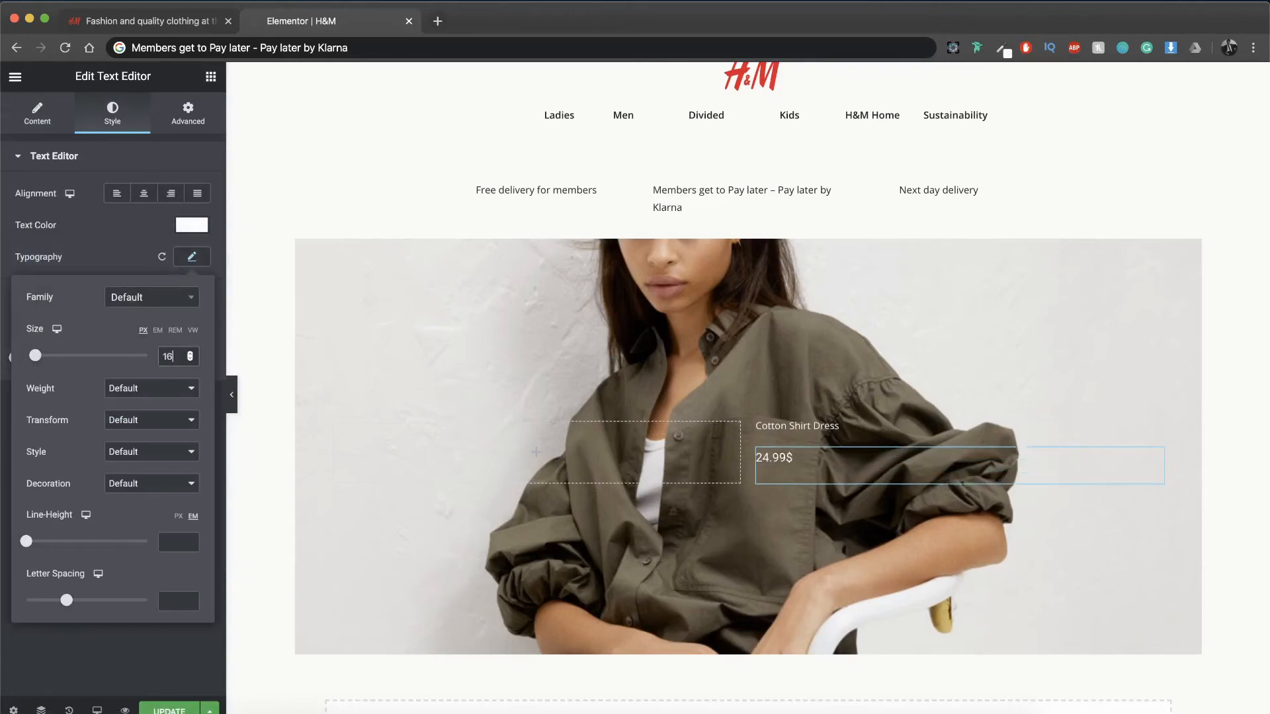
Step: Set the price text's font to Open Sans with weight 800 and enlarge it to 20 px
click(179, 299)
text(open)
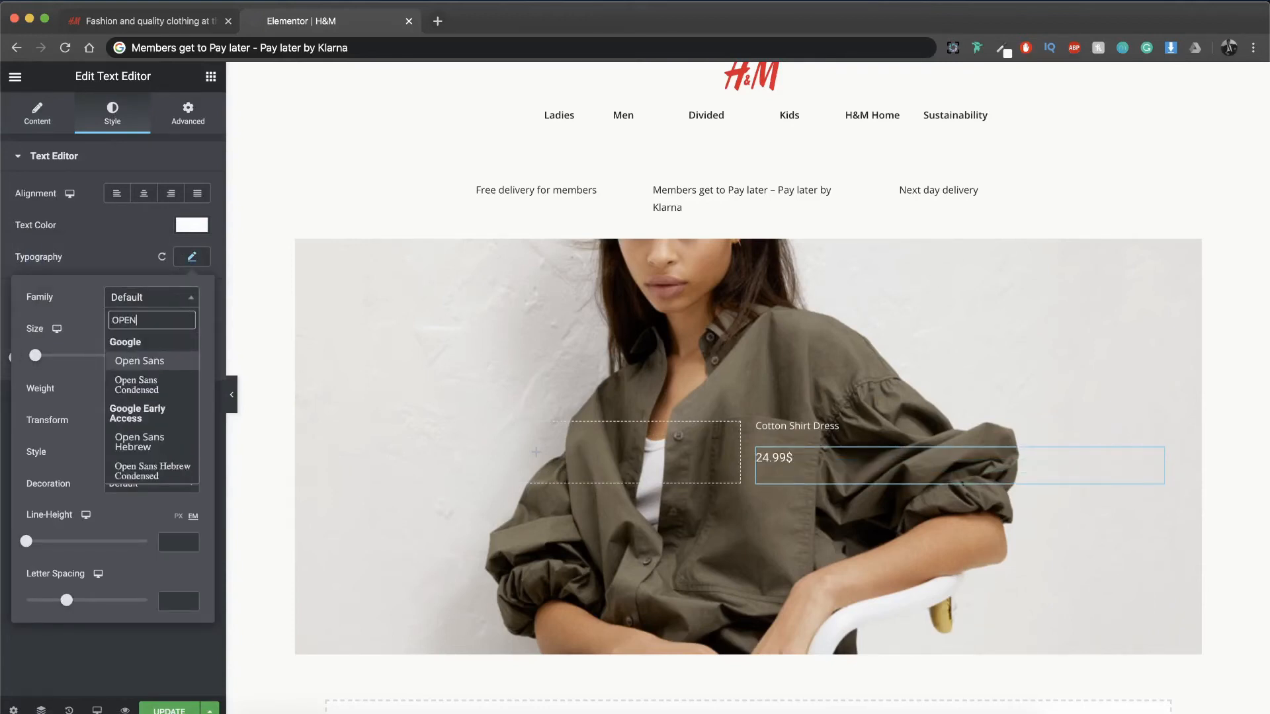
key(Return)
click(129, 392)
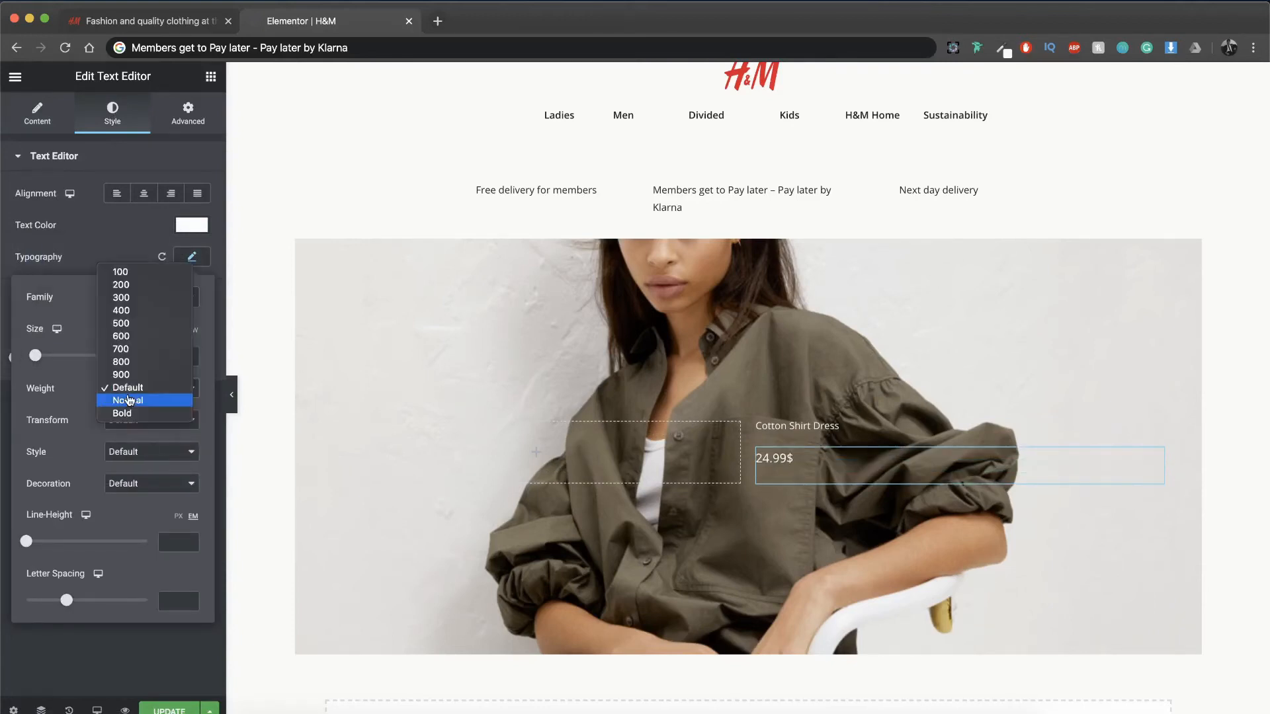
click(126, 362)
click(136, 420)
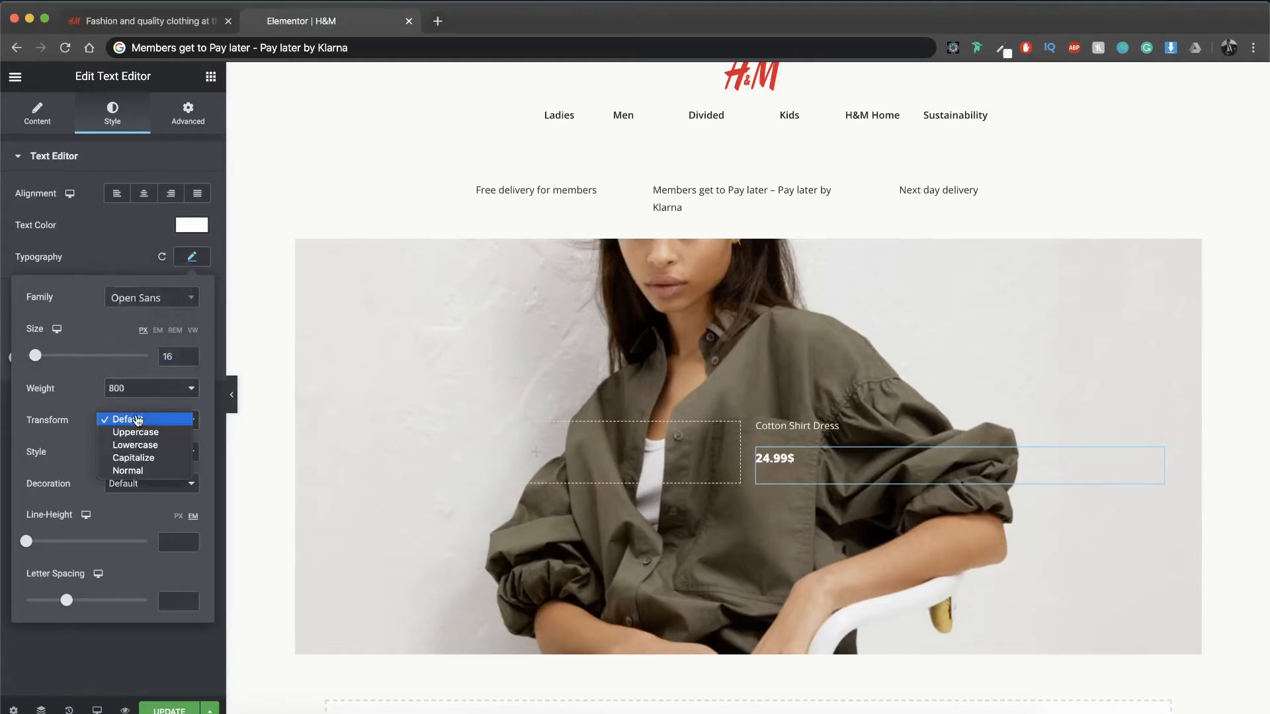
click(137, 420)
double_click(165, 356)
text(20)
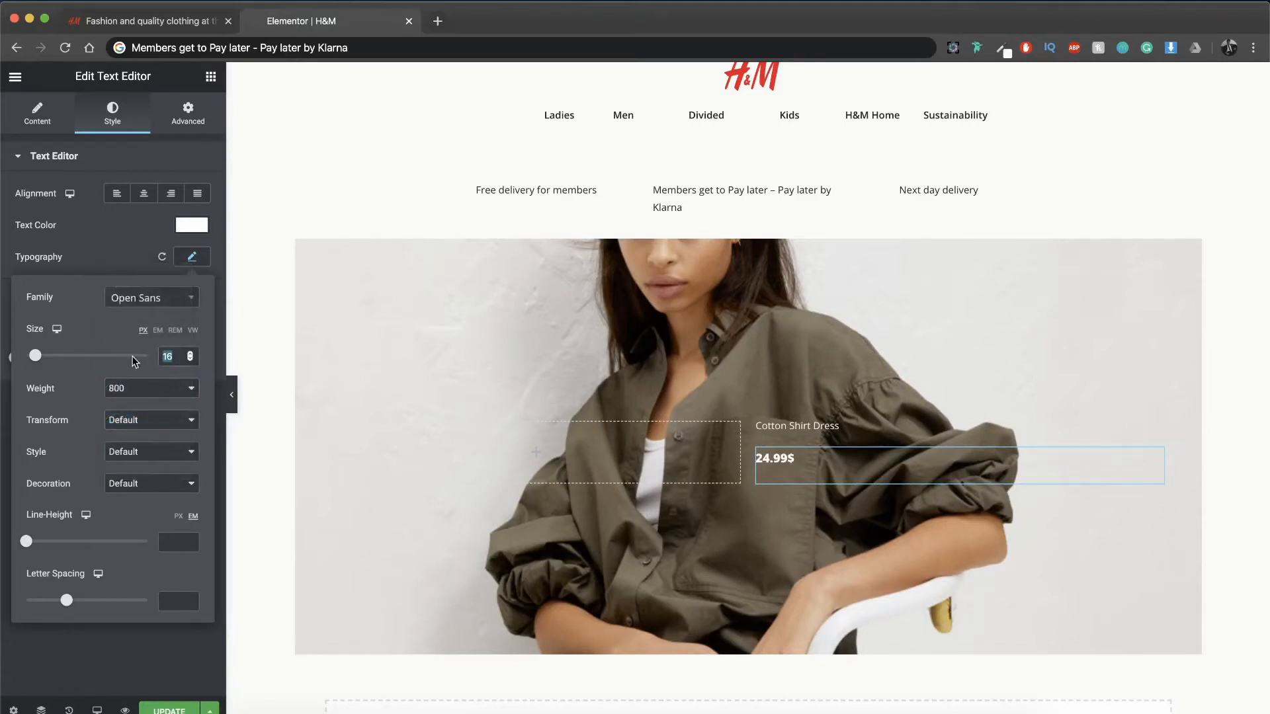
Step: Give the price text a top margin of -4% to pull it closer to the product name
click(192, 120)
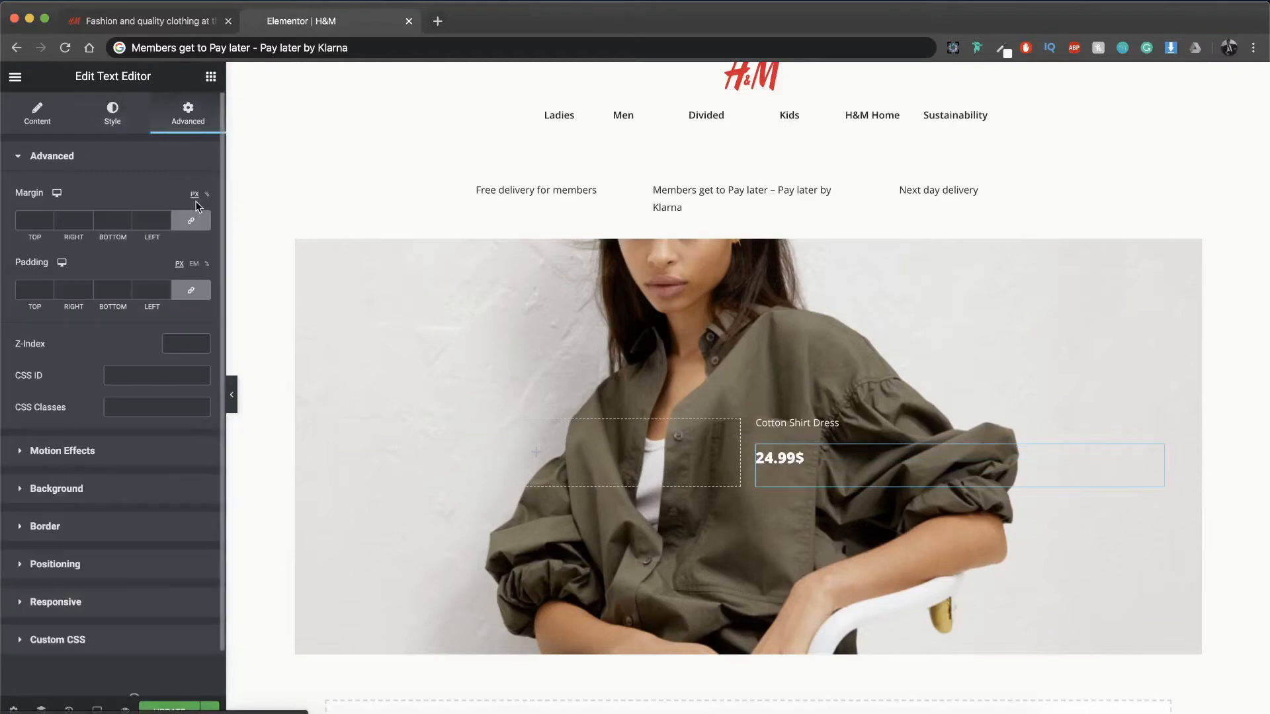
click(206, 196)
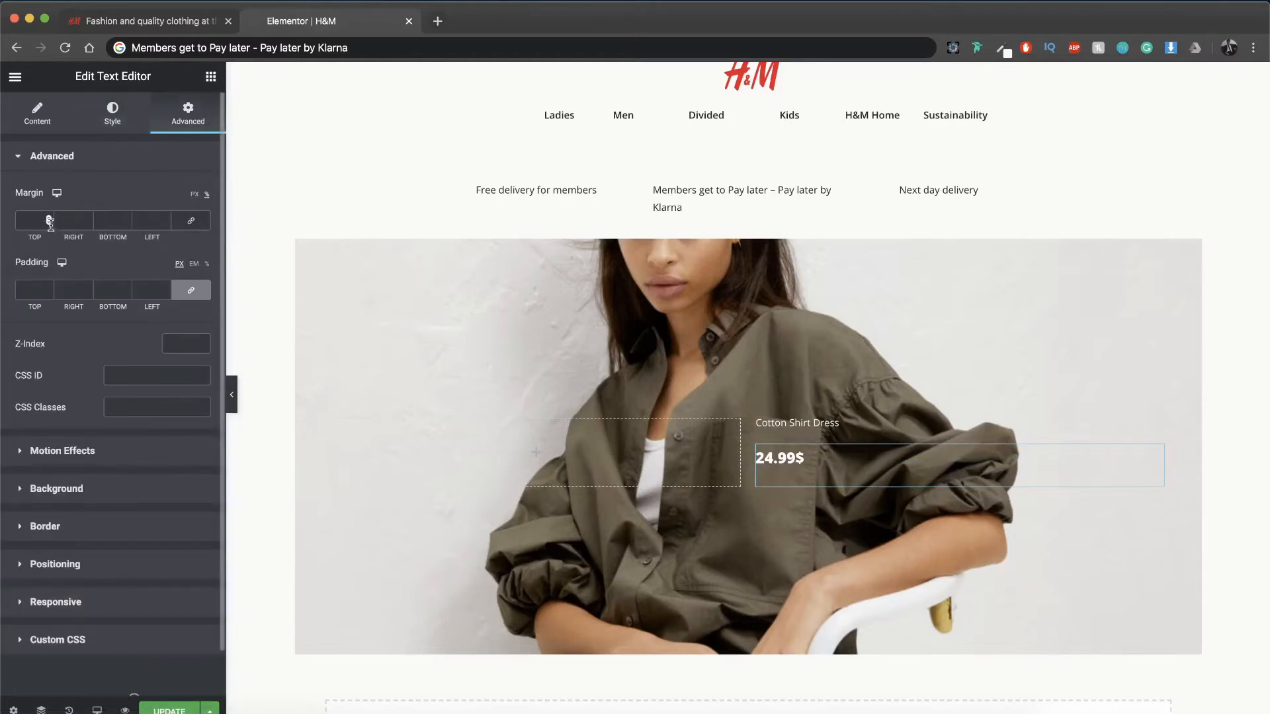
click(50, 221)
text(-4)
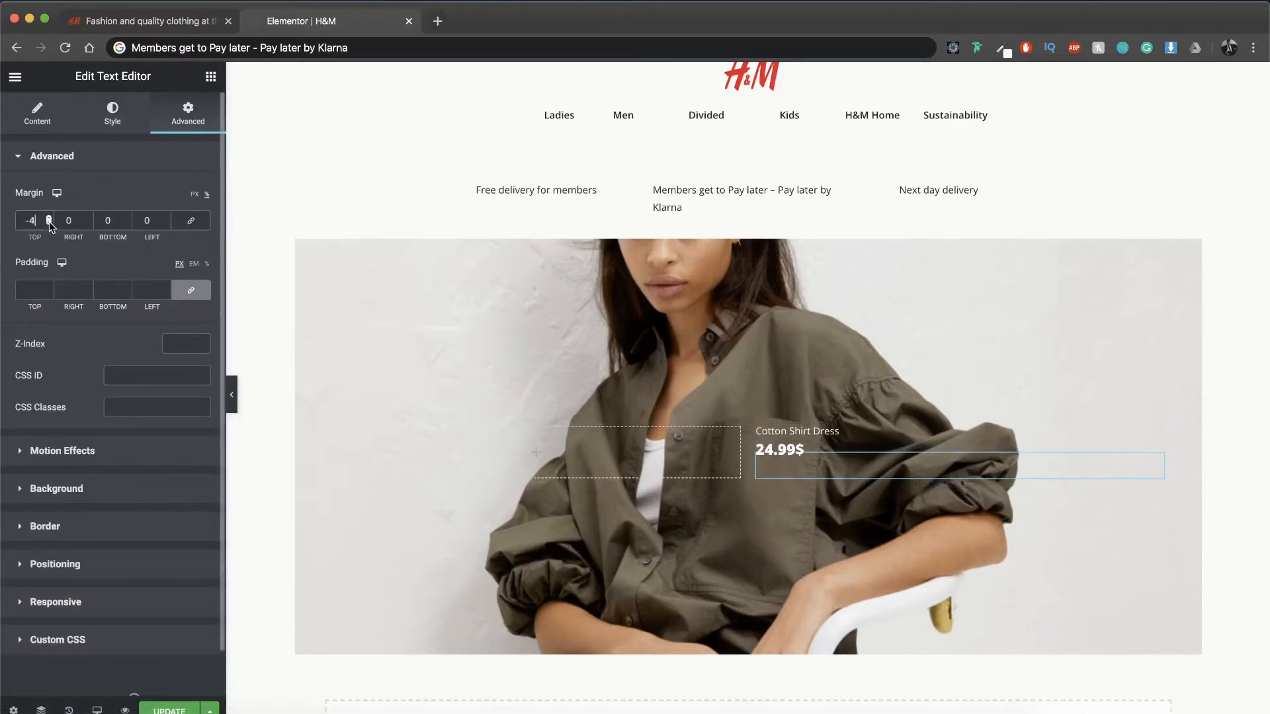
Step: Compare with the H&M reference page and center-align both the price text and the "Cotton Shirt Dress" heading
click(199, 25)
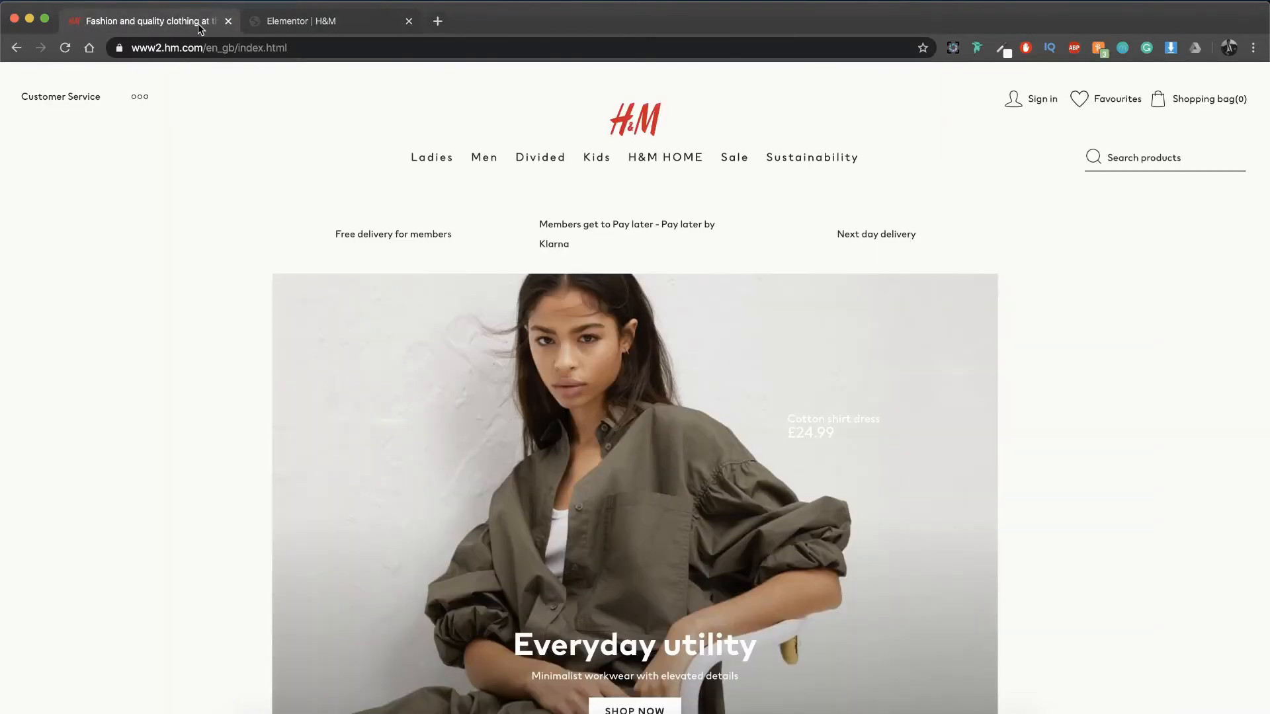
click(306, 26)
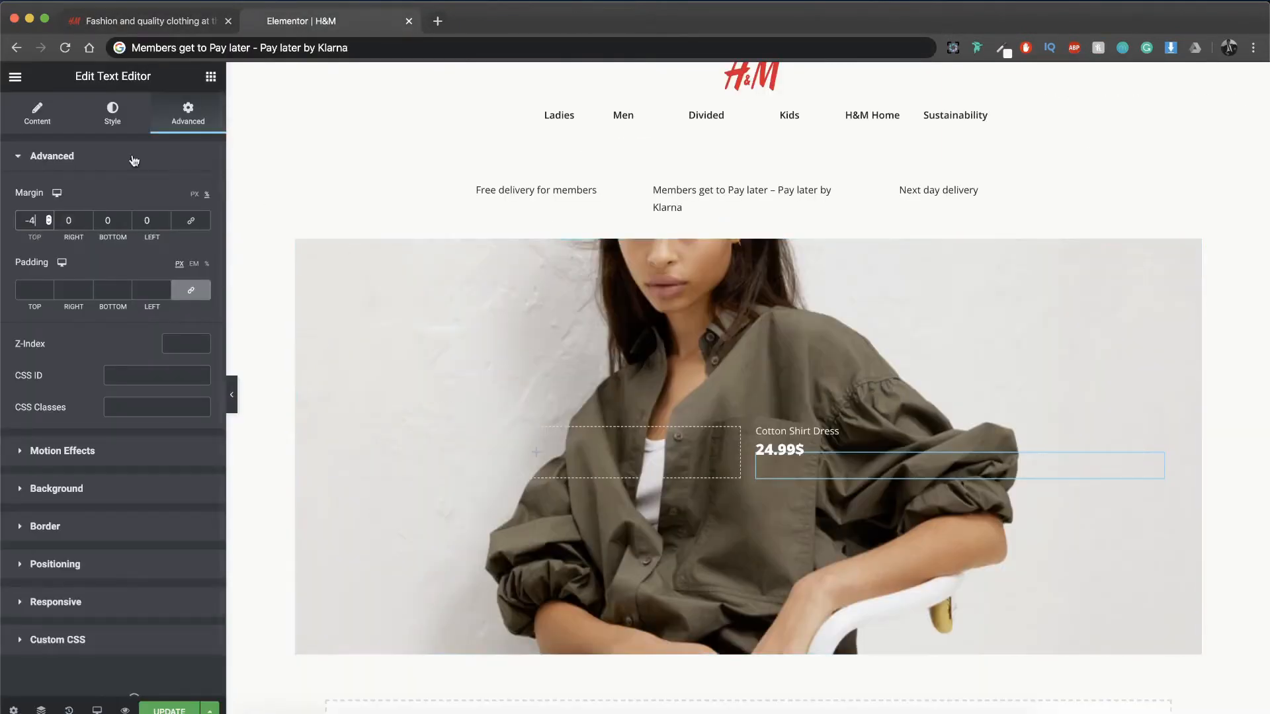
click(113, 114)
click(143, 194)
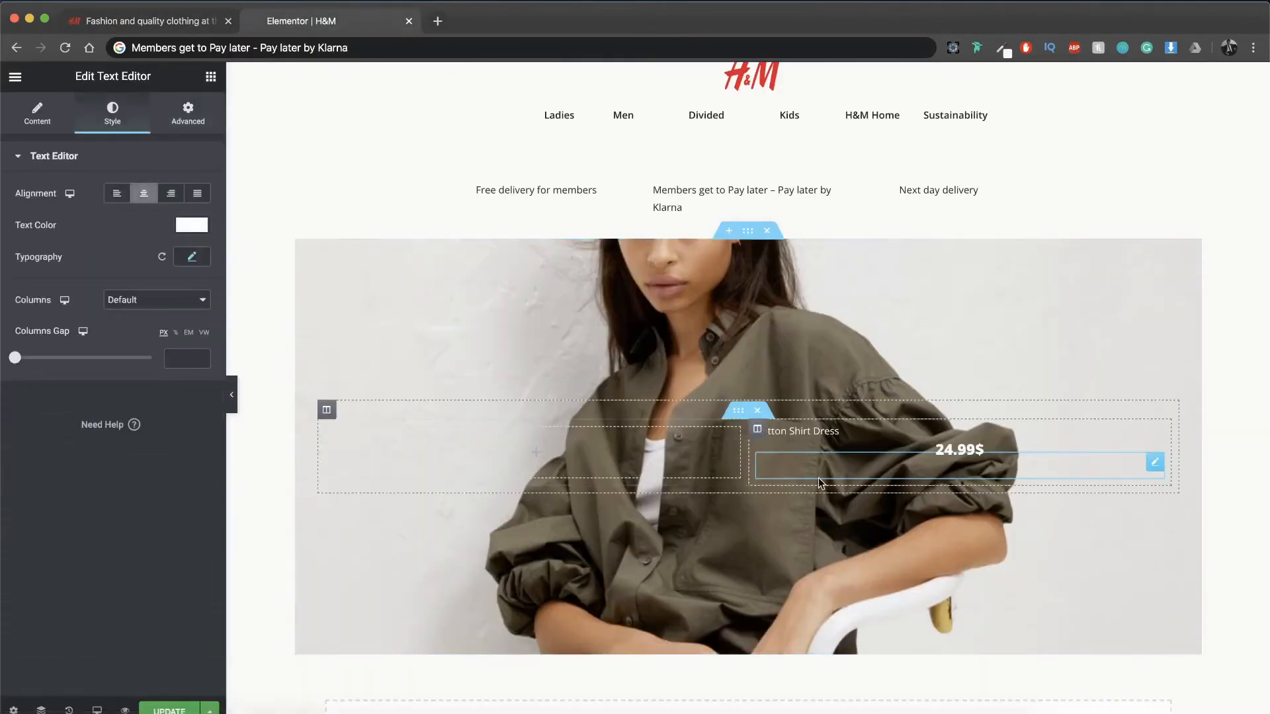
click(807, 437)
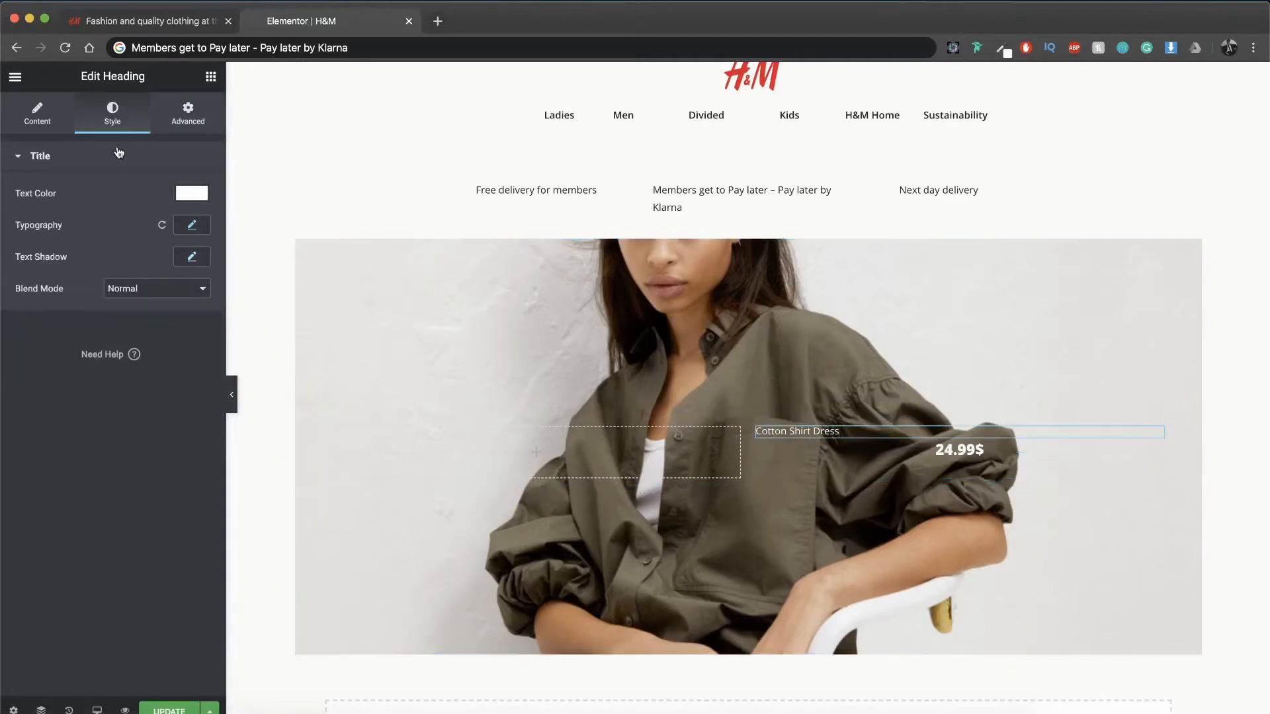
click(37, 113)
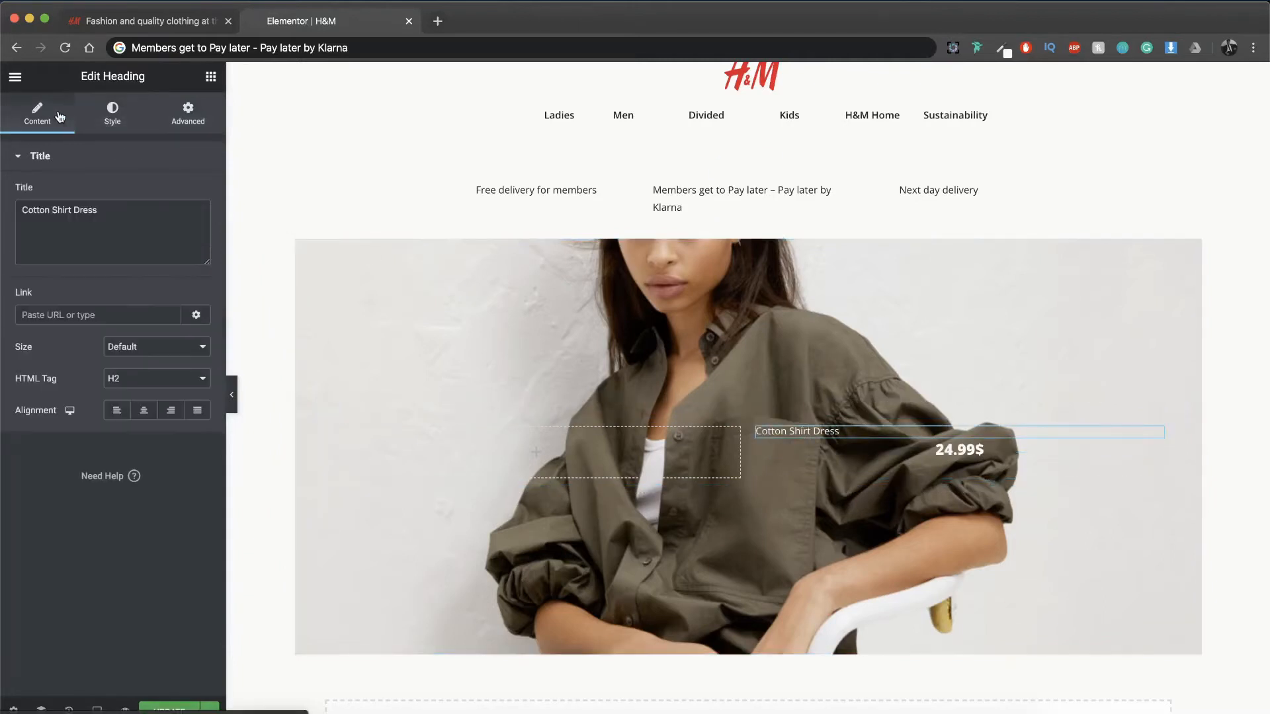
click(144, 410)
Step: Check the hero text on the H&M reference page and insert an inner section below the product text, reduced to a single column
click(181, 20)
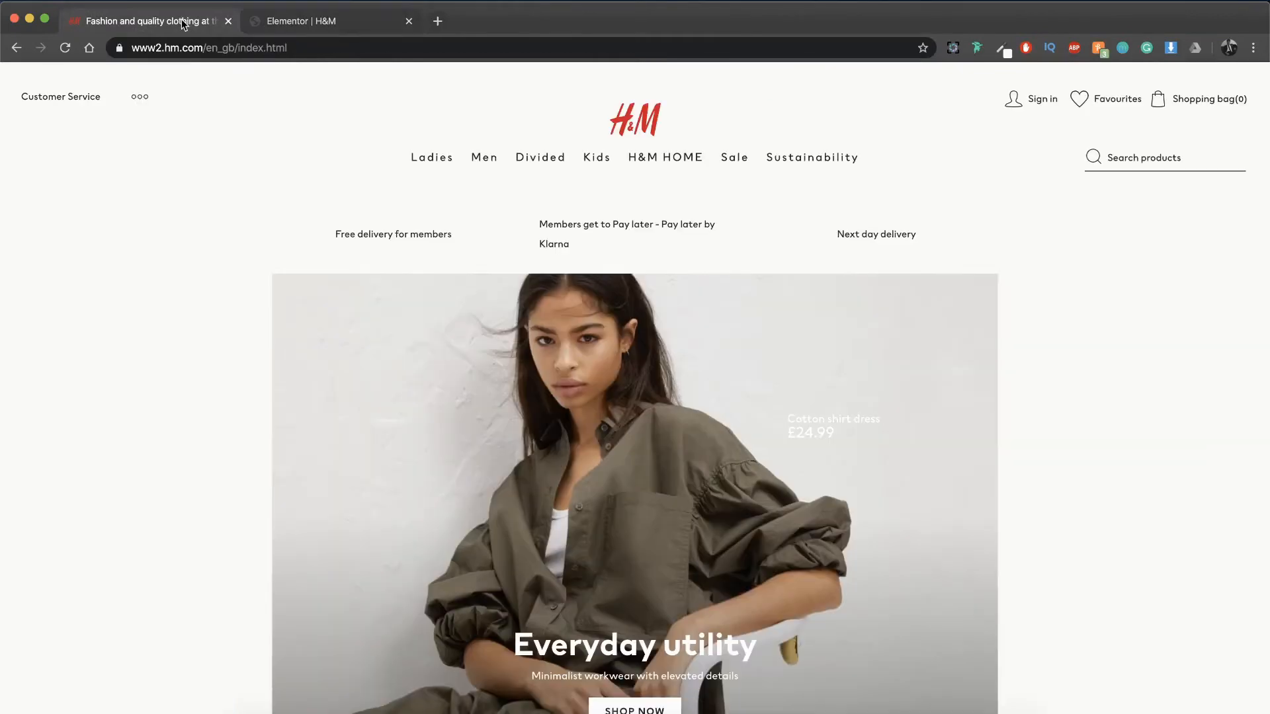
scroll(501, 338, down, 3)
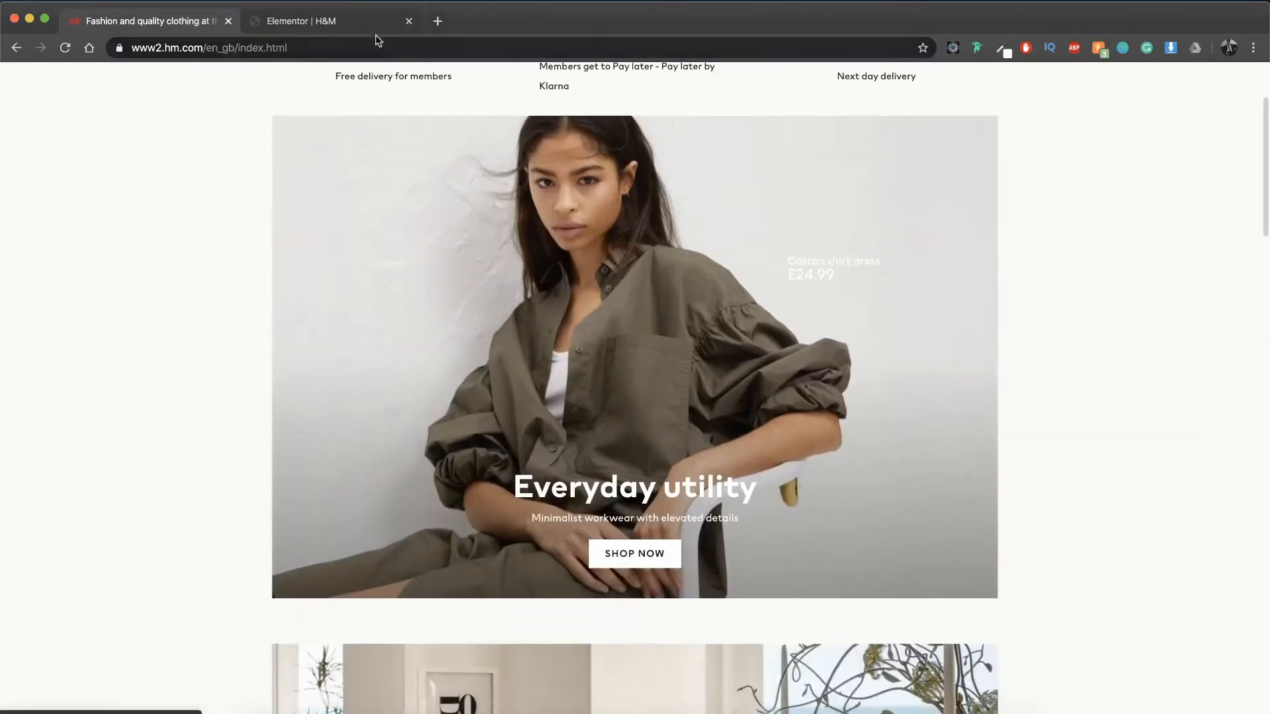
click(367, 21)
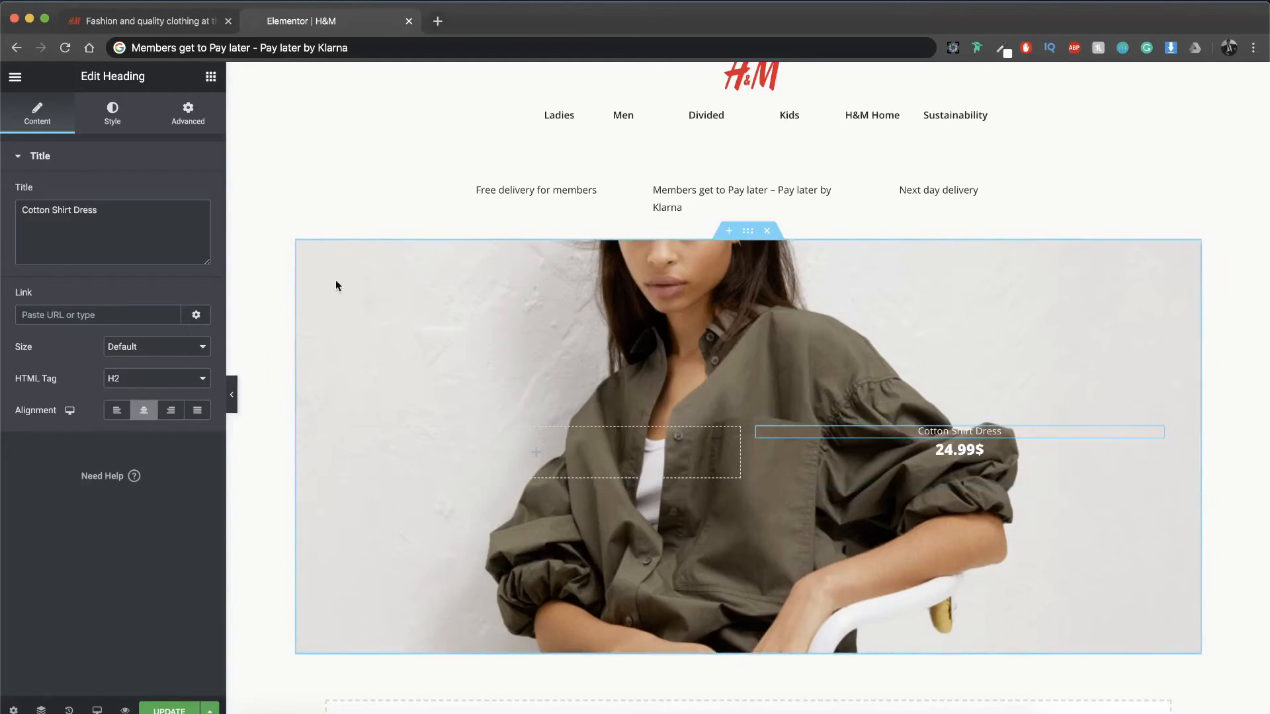
click(211, 78)
drag(83, 228, 754, 483)
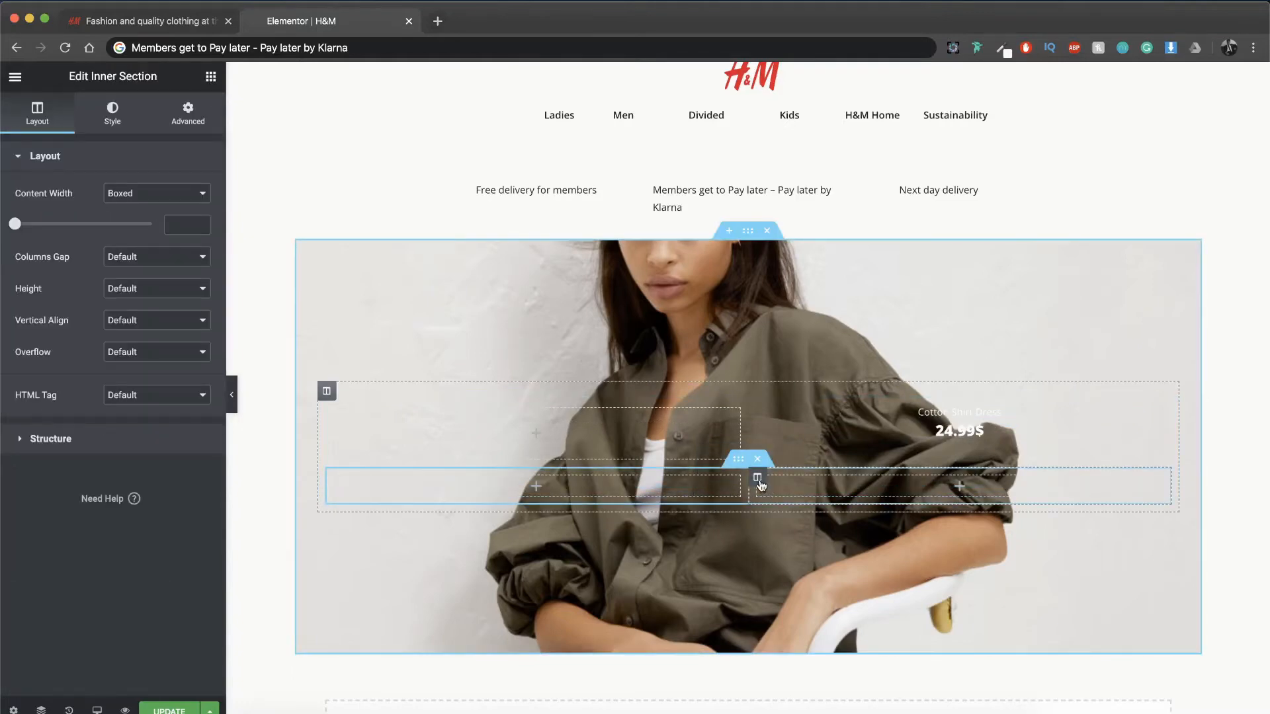
click(758, 479)
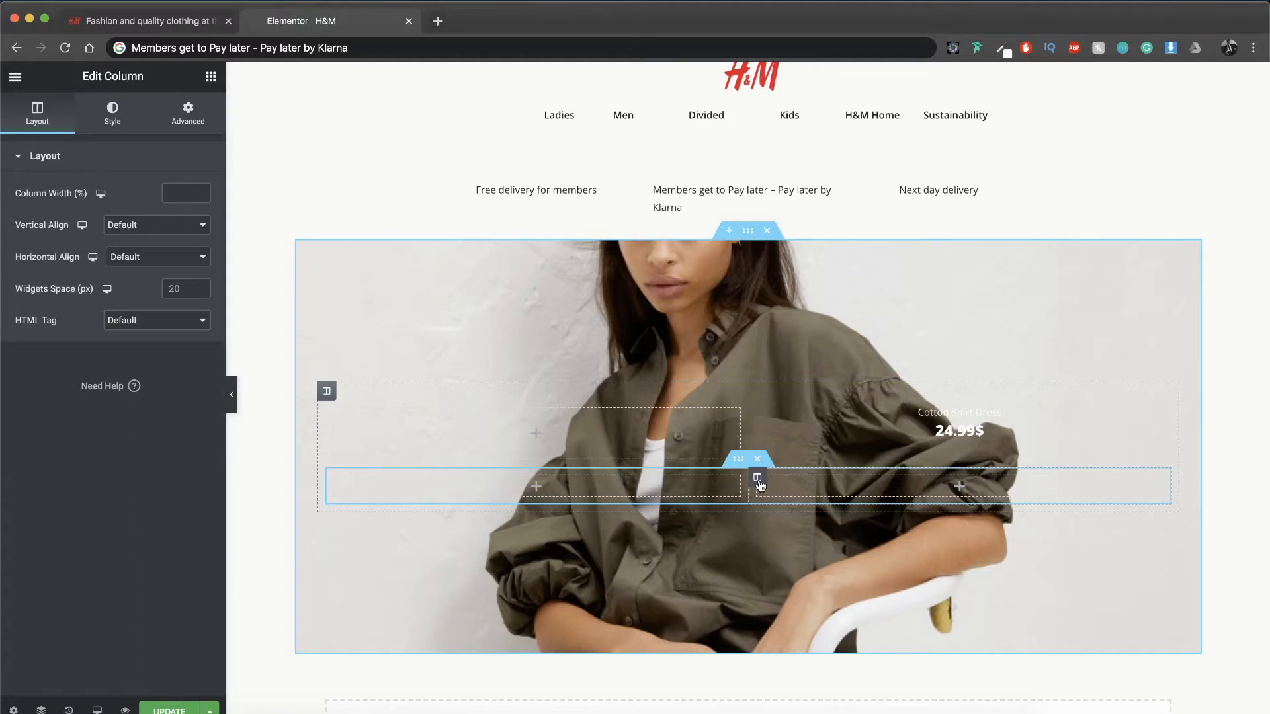
key(Delete)
Step: Try a top margin of 5% on the new single-column inner section
click(740, 461)
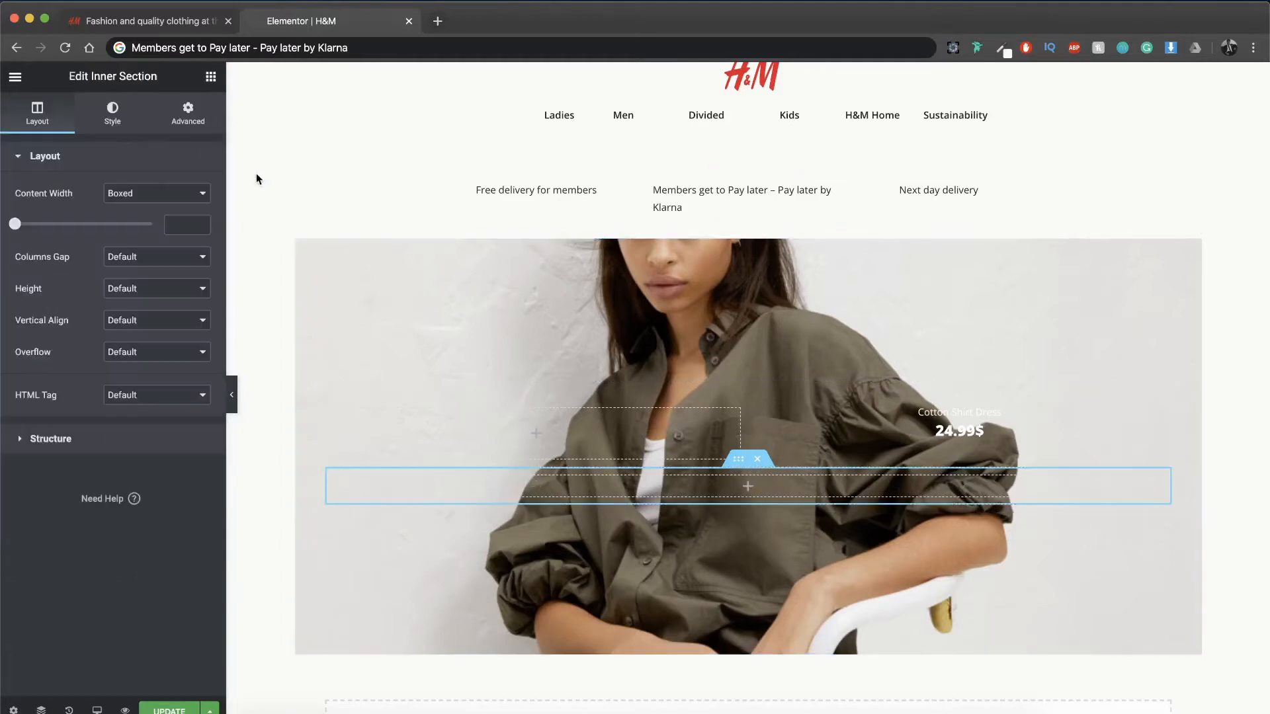
click(187, 113)
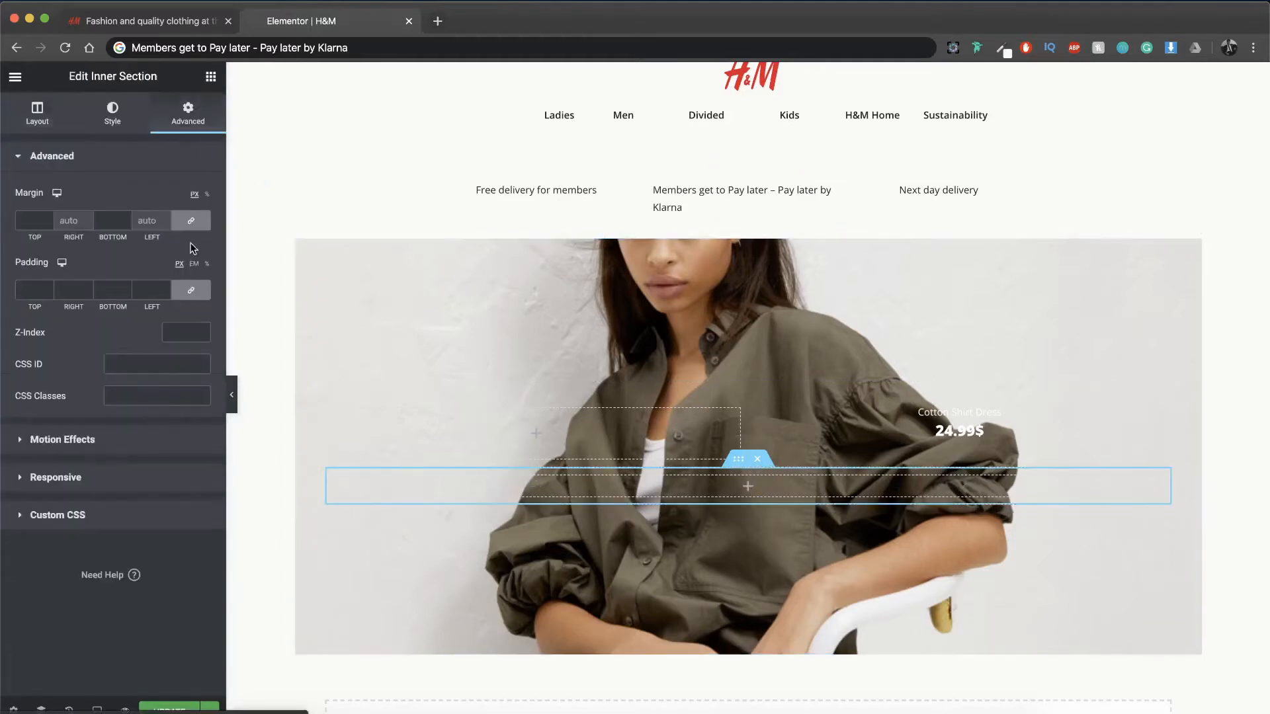
click(207, 195)
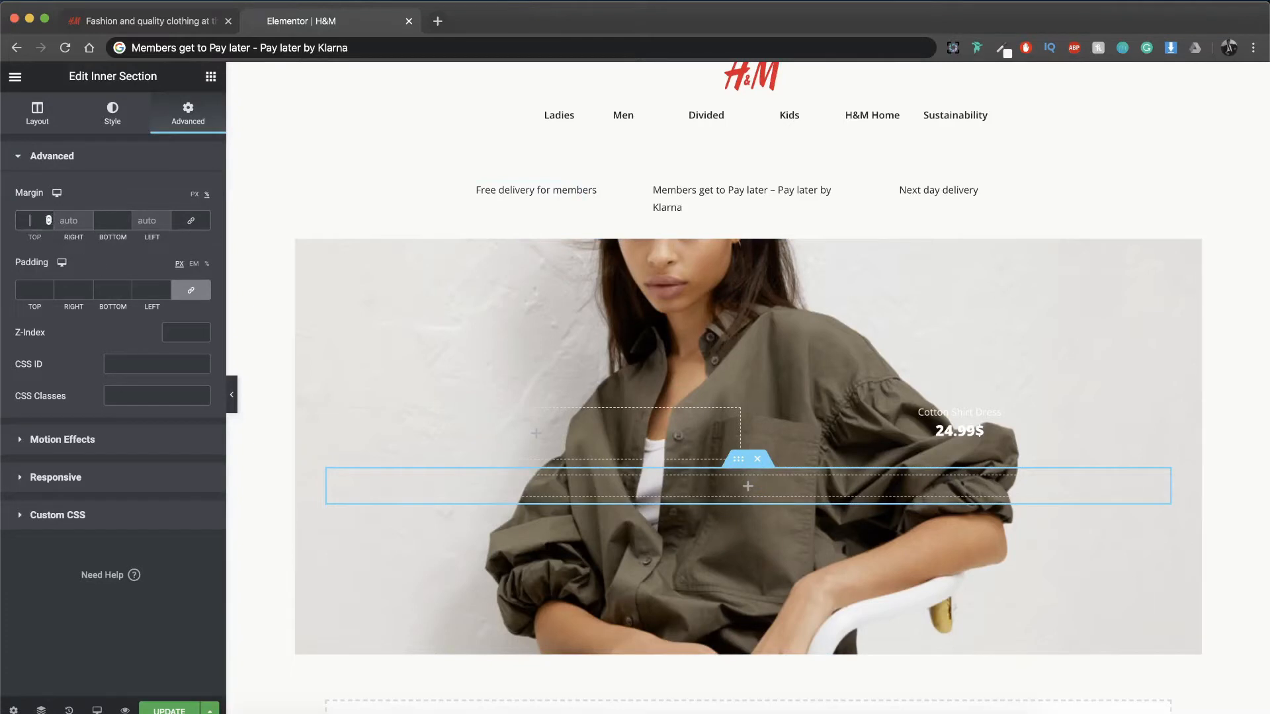
click(30, 220)
text(5)
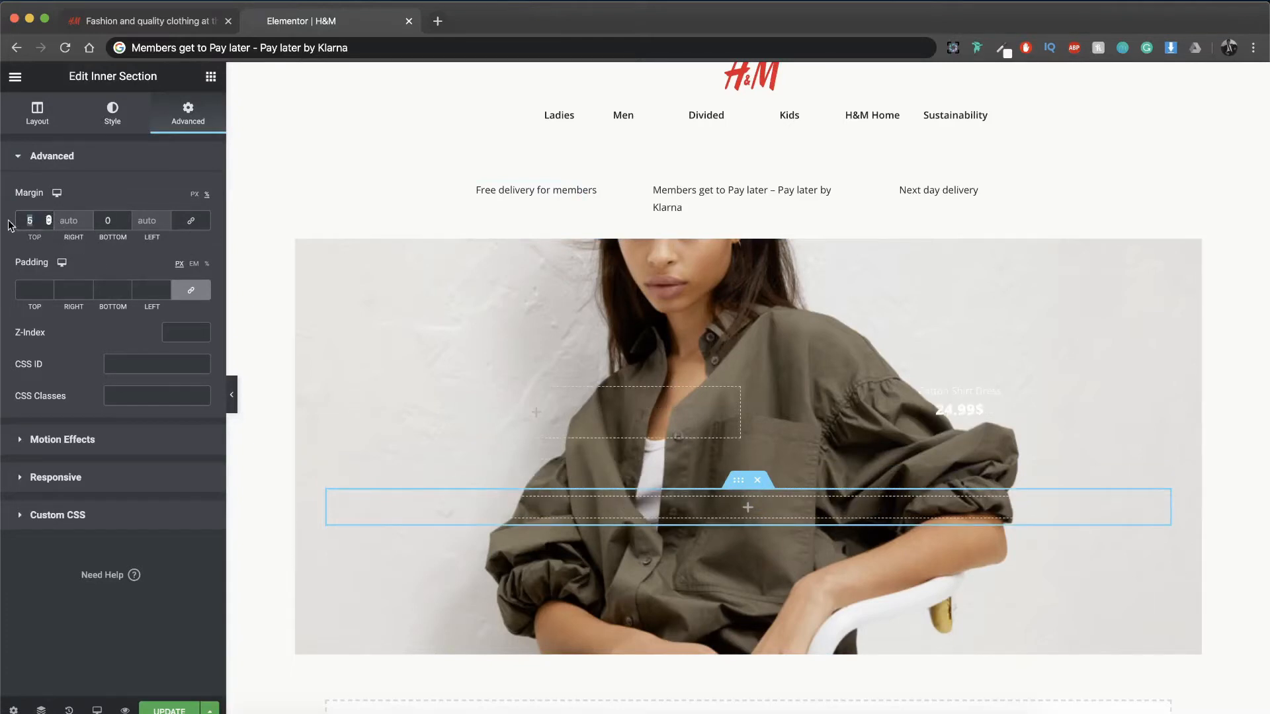
Step: Insert a Spacer between the product text section and the single-column inner section and set its space to 150 px
click(210, 76)
drag(167, 436, 664, 473)
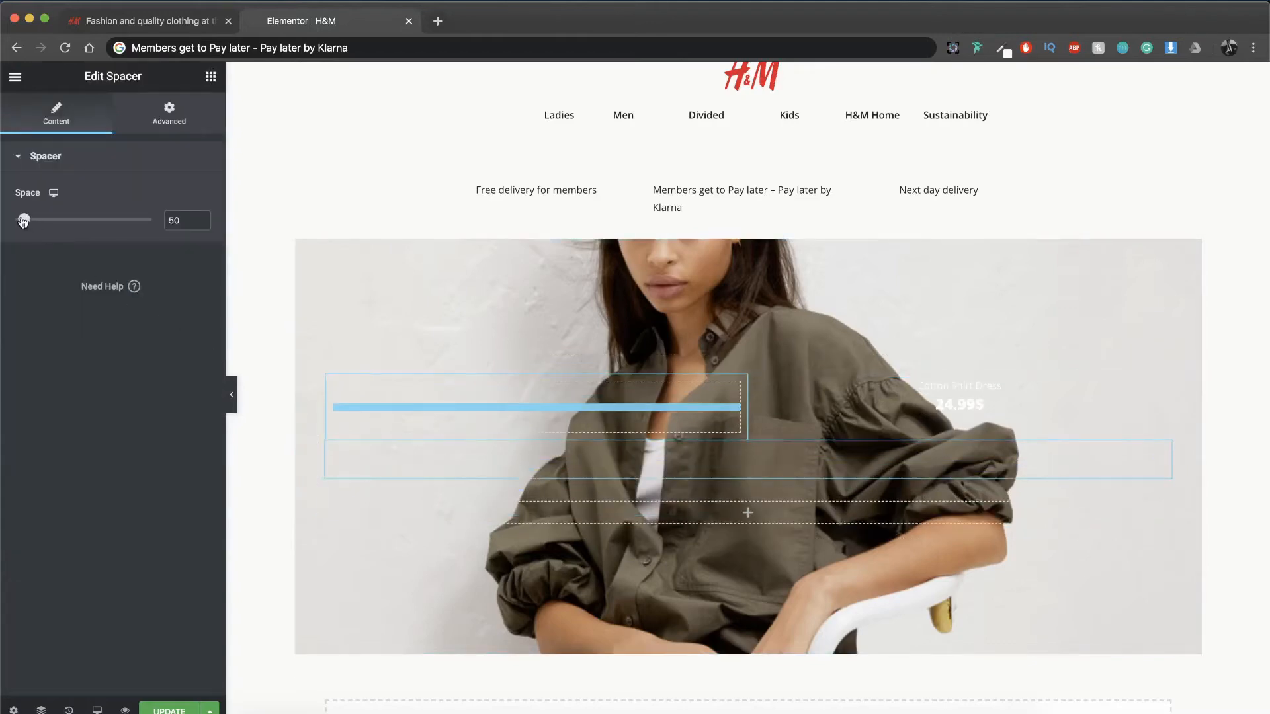
drag(23, 220, 60, 221)
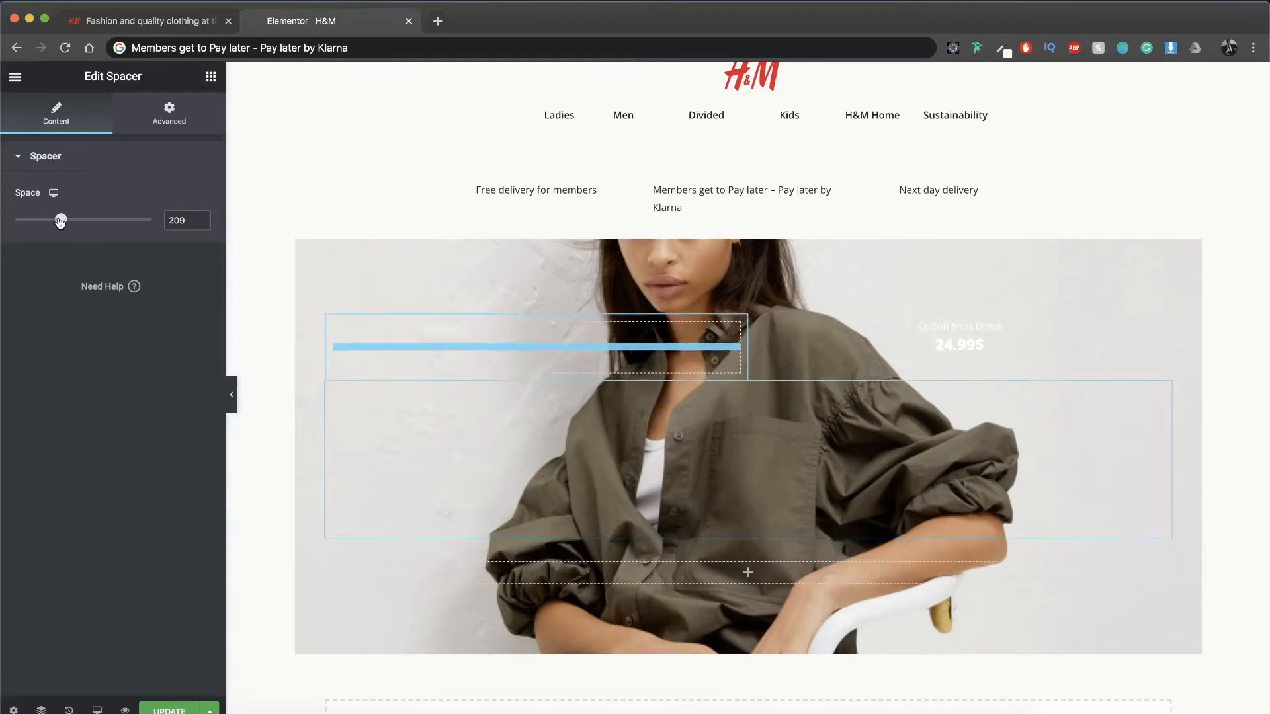
double_click(177, 220)
text(150)
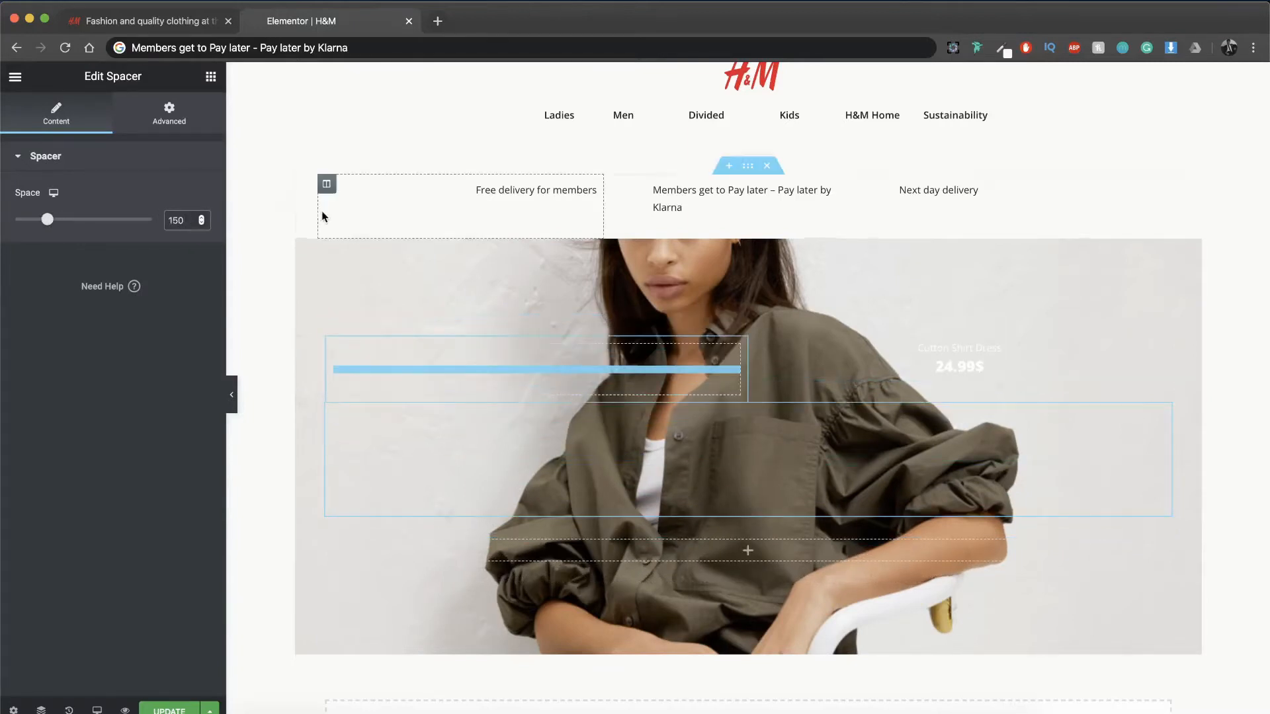
Step: Add another Spacer above the product text section and set its space to 150 px
click(210, 76)
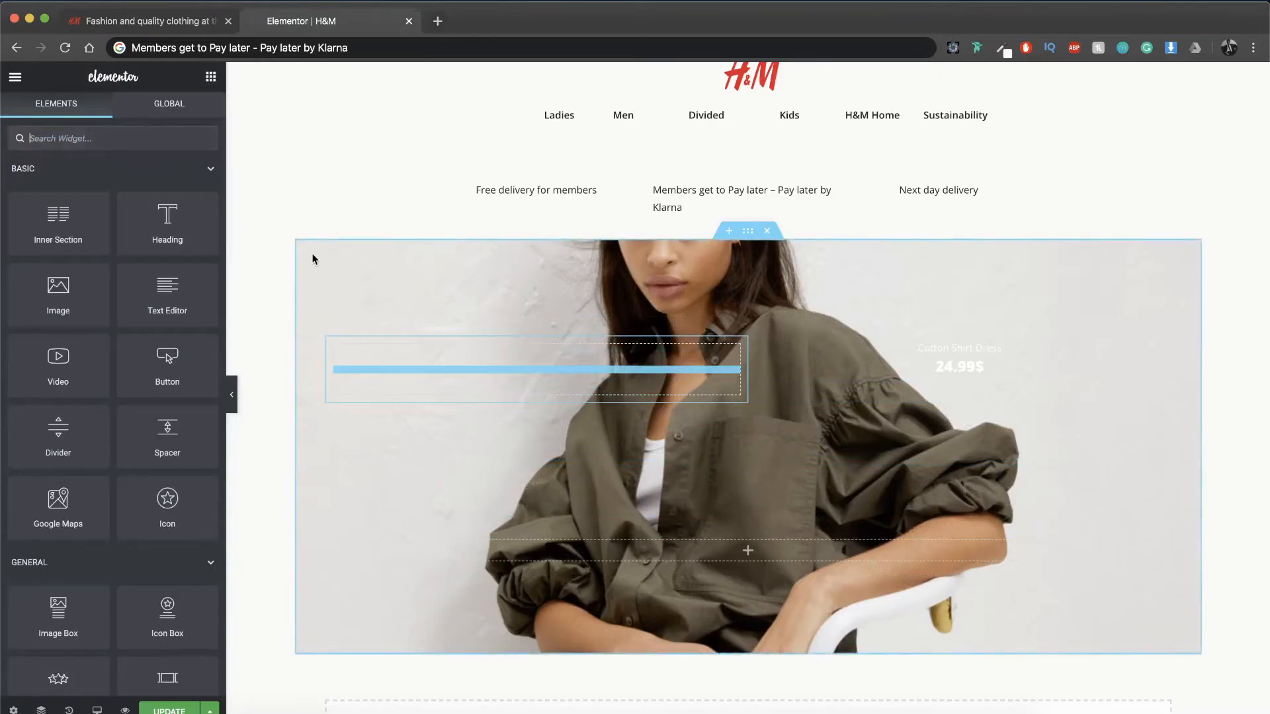
drag(165, 431, 694, 340)
double_click(174, 220)
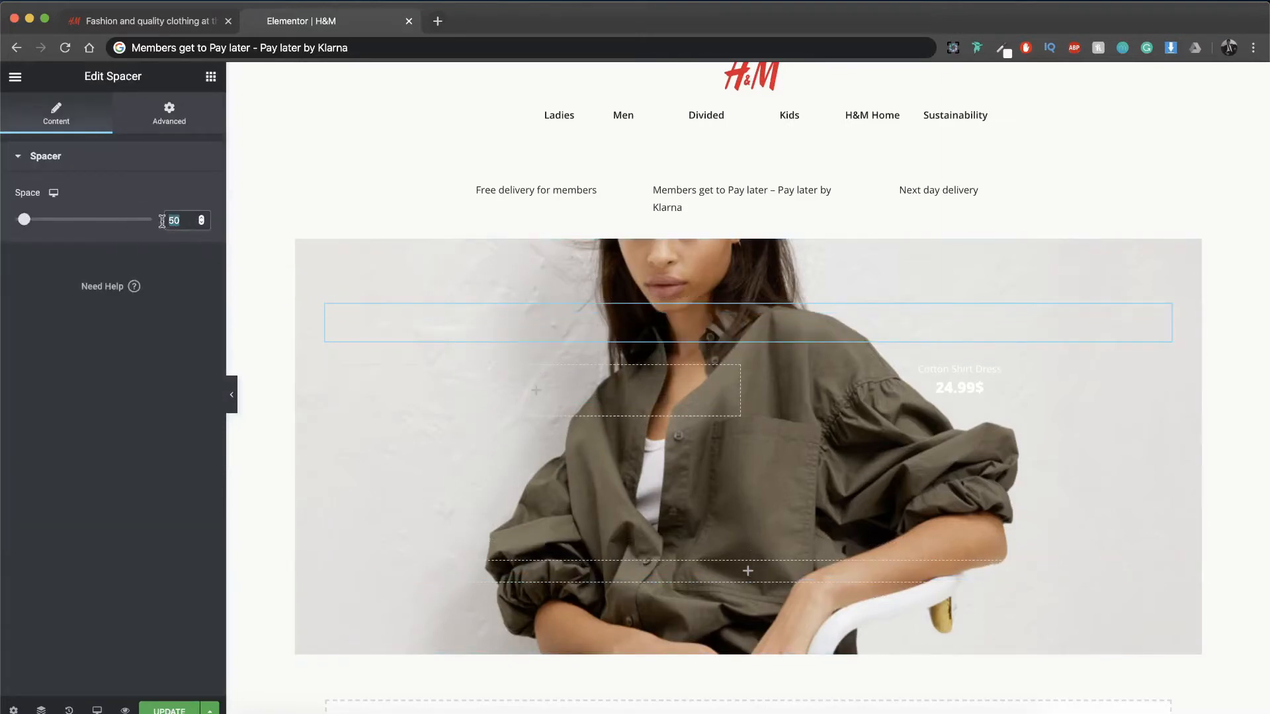
text(150)
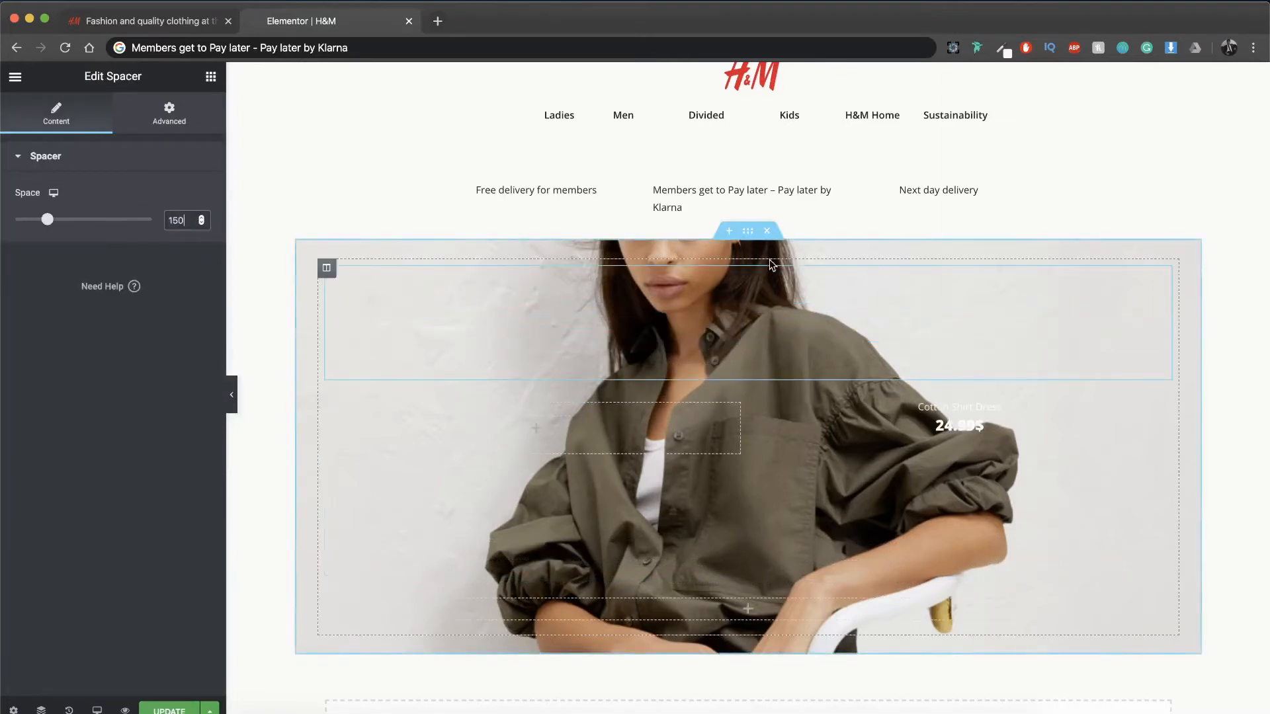
Step: Place a Heading widget in the single-column inner section near the bottom of the hero image and center-align it
click(727, 606)
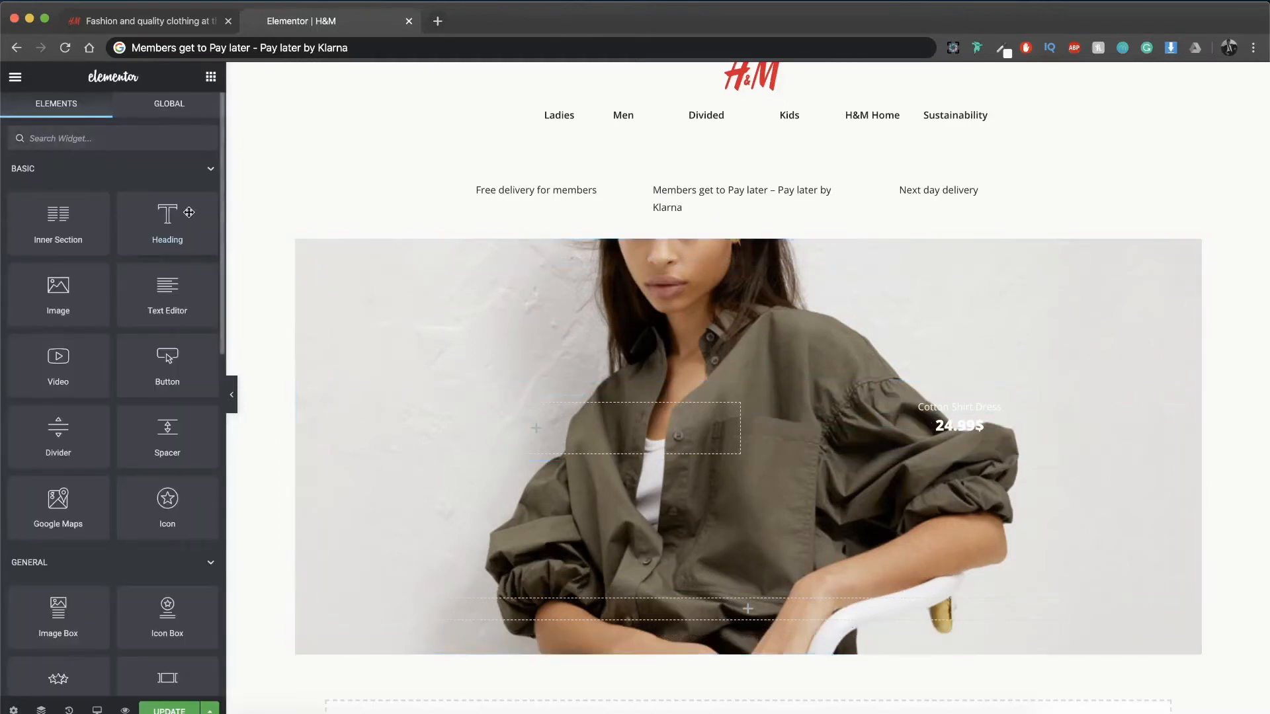
drag(167, 218, 741, 607)
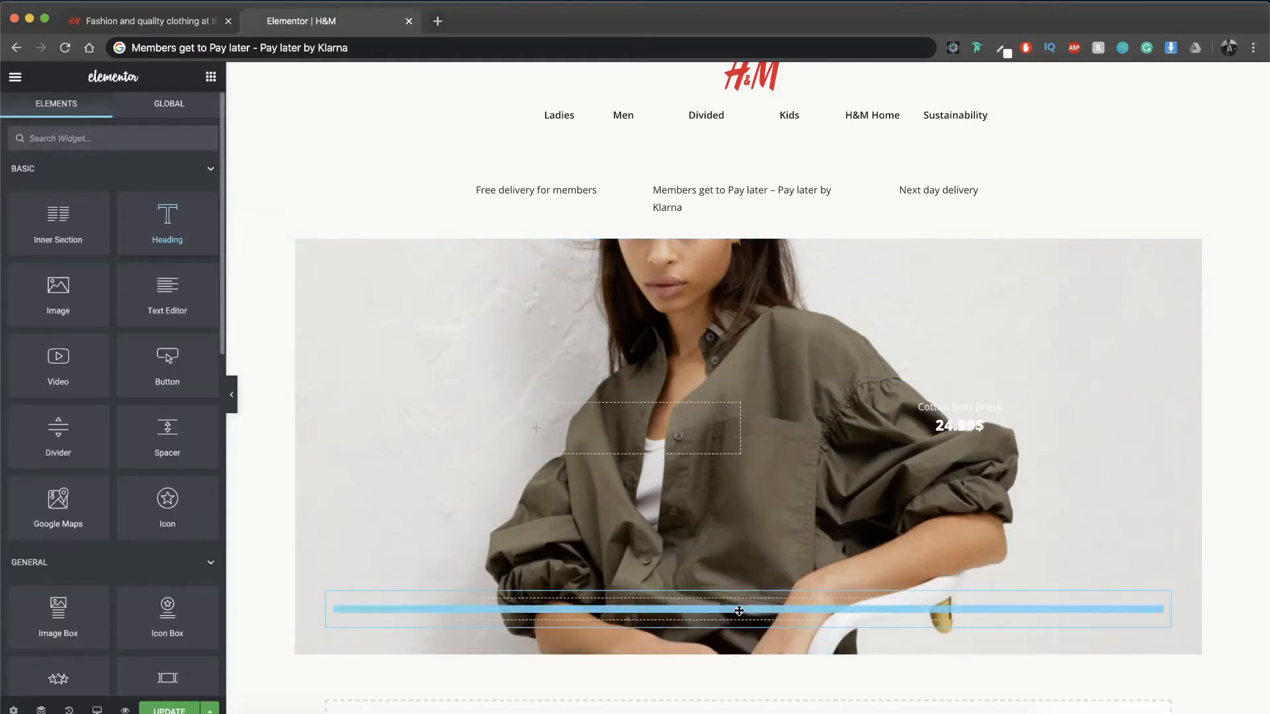
click(143, 410)
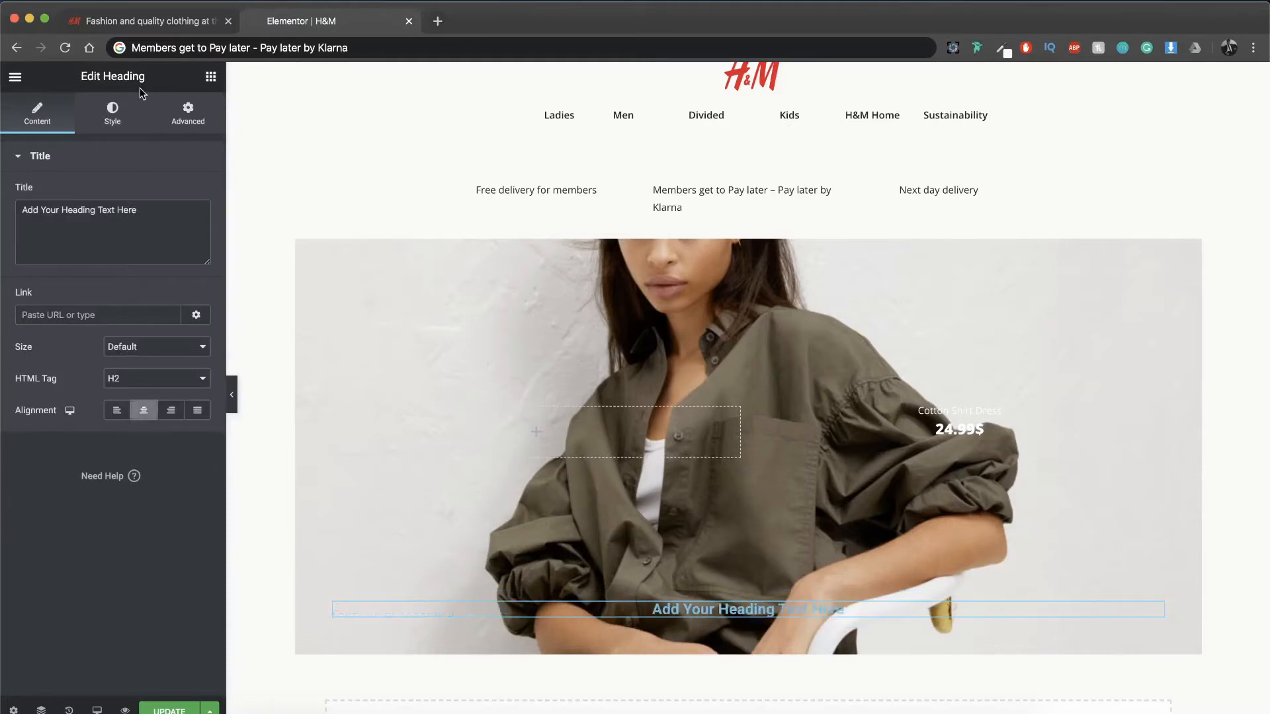
Step: Set the text color of the heading near the bottom of the hero image to white
click(112, 111)
click(190, 193)
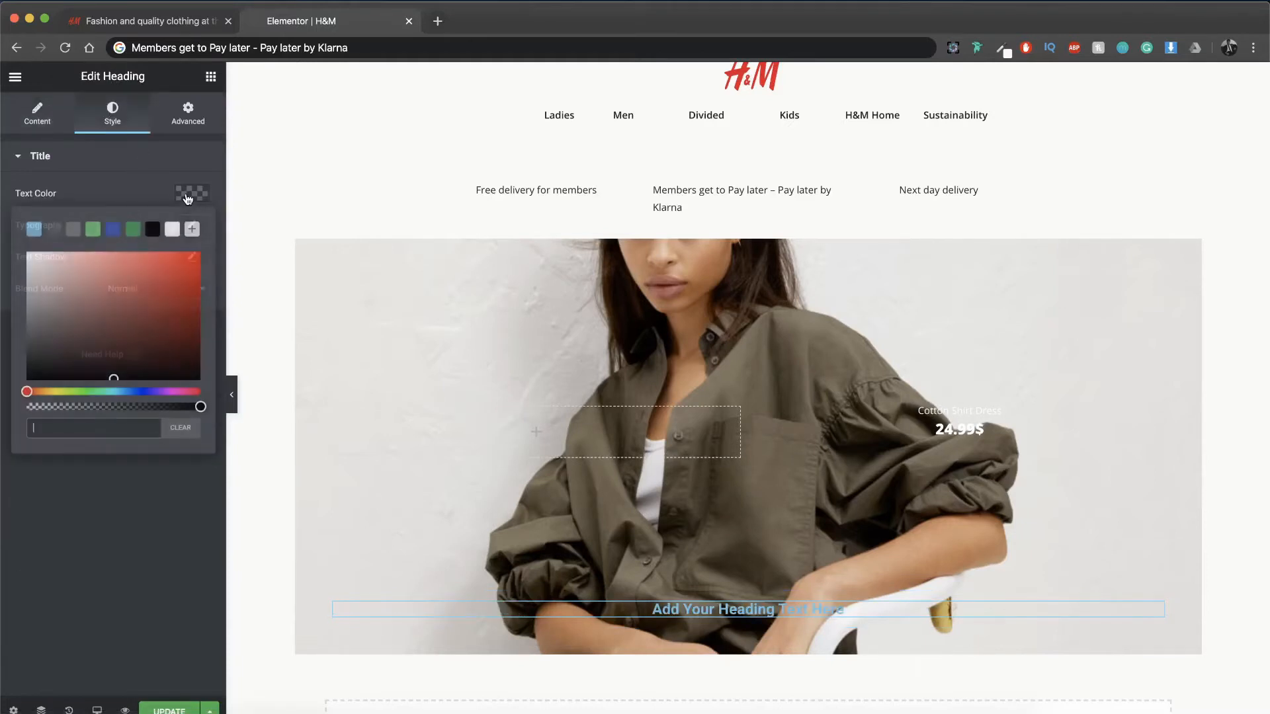
click(172, 229)
click(190, 196)
Step: Set the hero heading's typography to Open Sans, size 40 px and weight 700
click(192, 225)
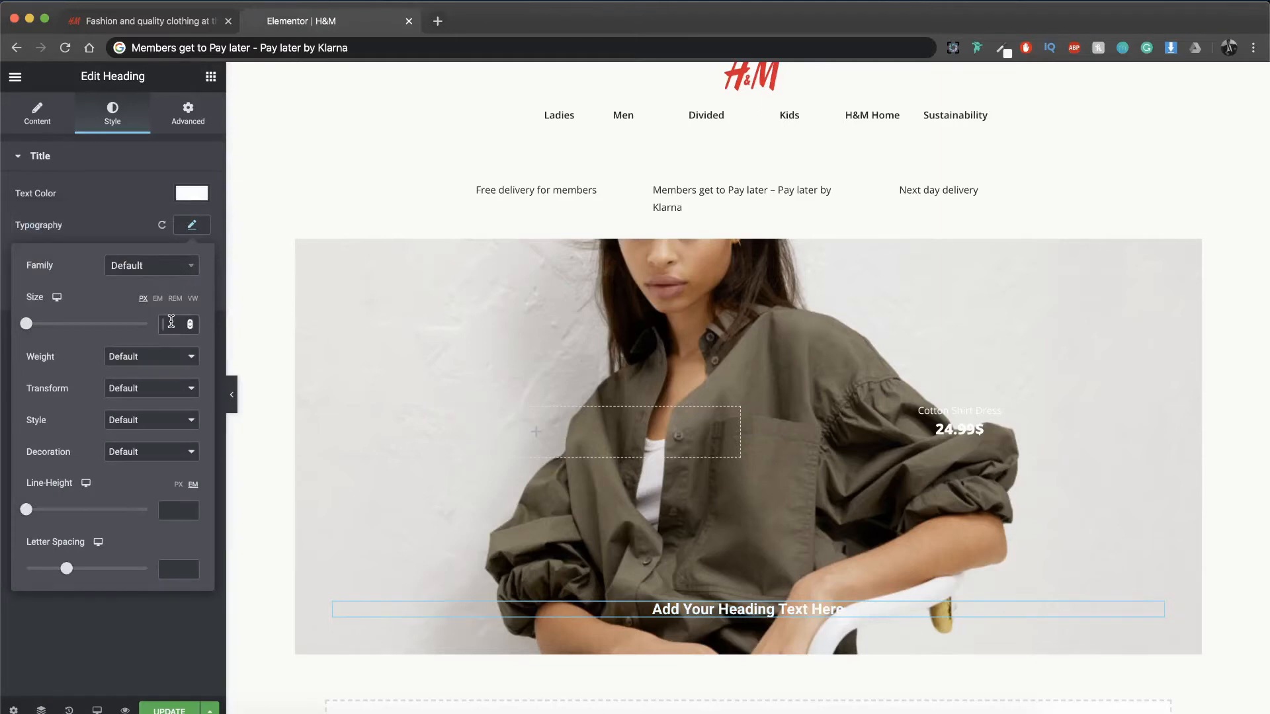
text(40)
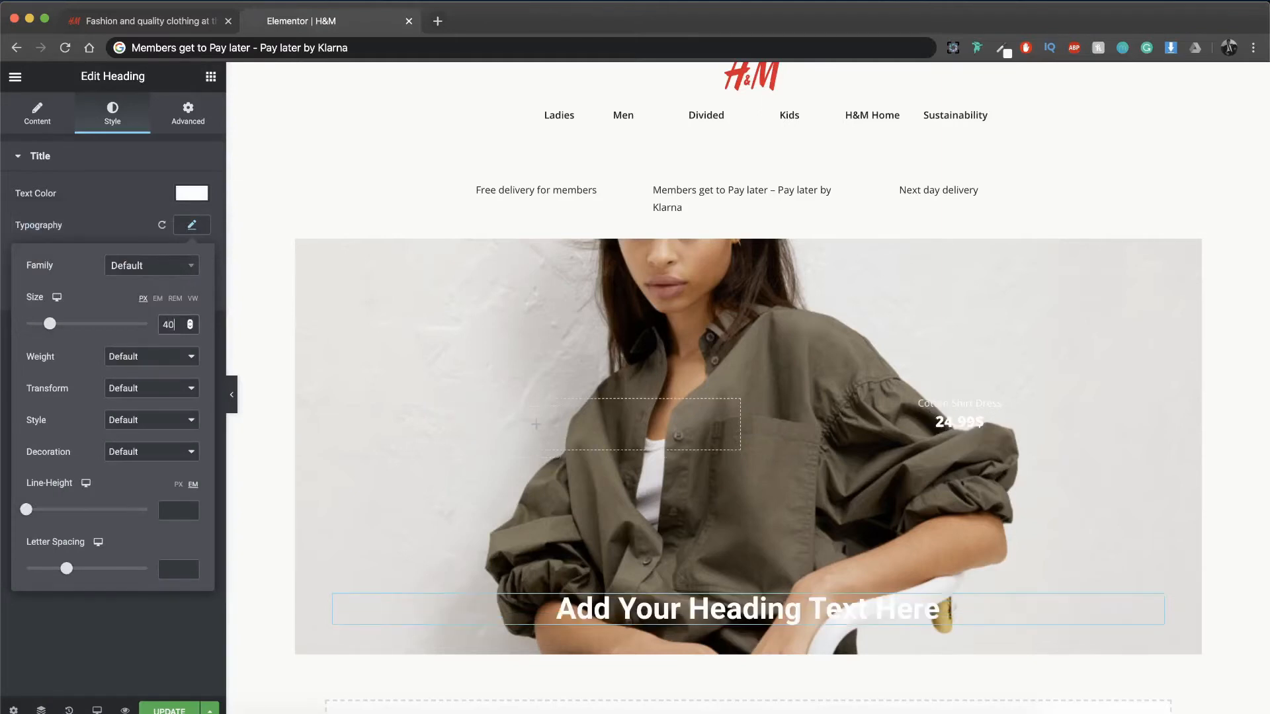
click(134, 358)
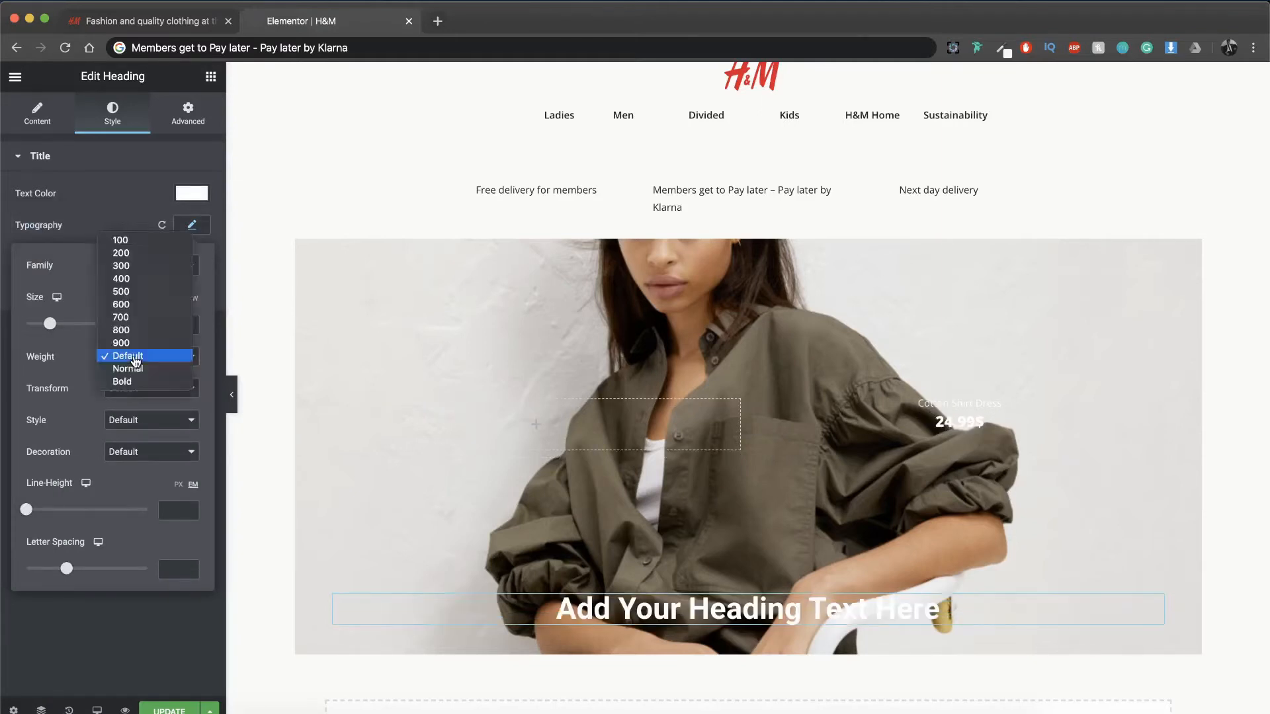
click(131, 323)
click(159, 273)
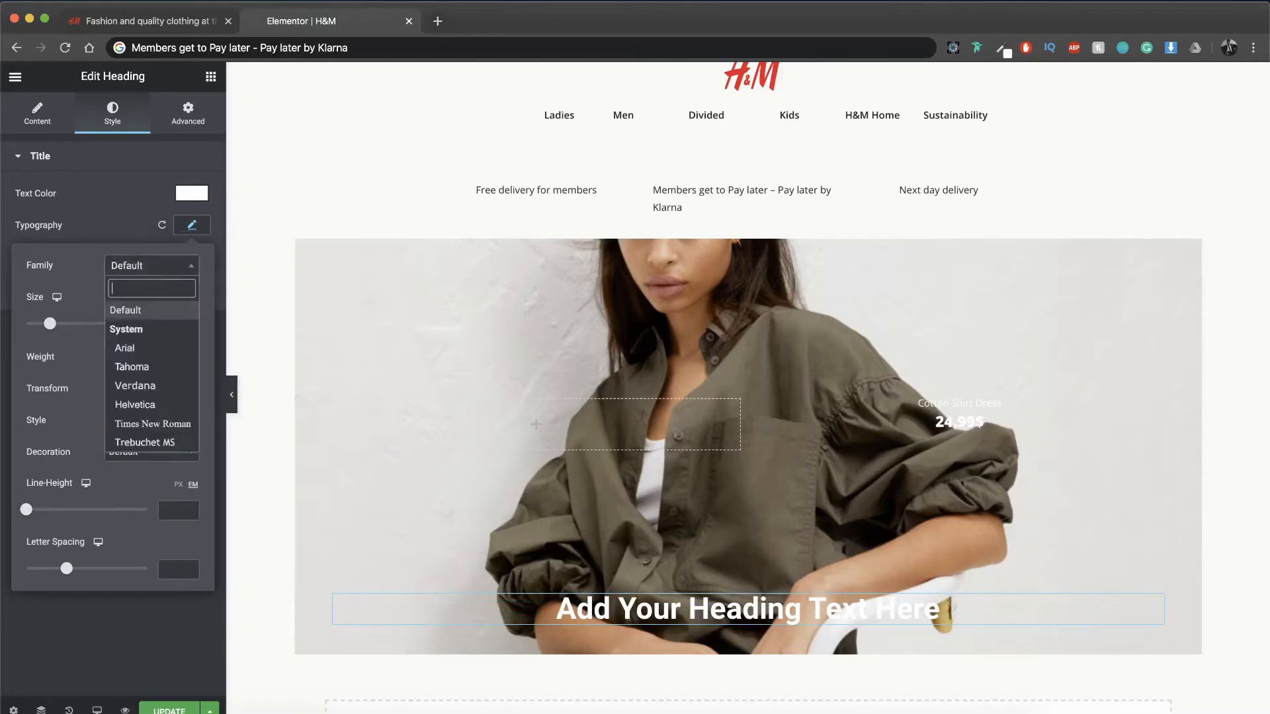
text(open)
key(Return)
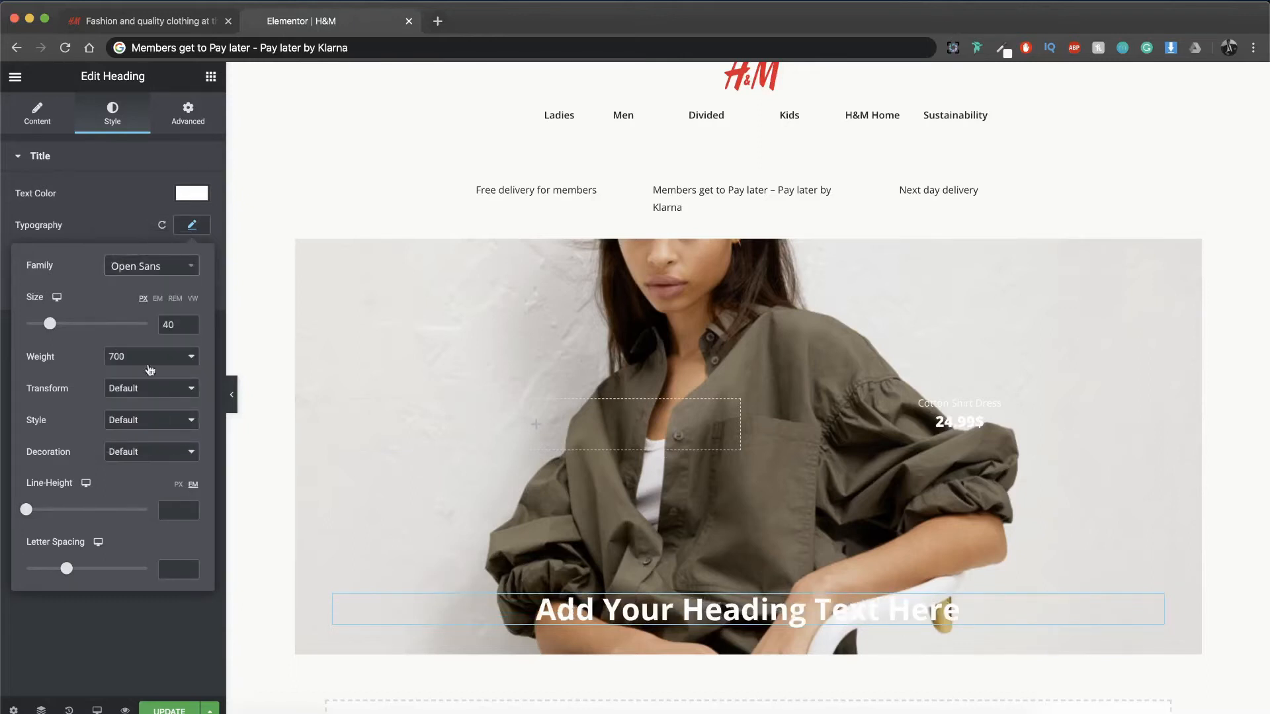
Step: Check the original H&M page and replace the hero heading's title with "Everyday Utility"
click(165, 27)
click(276, 26)
click(58, 119)
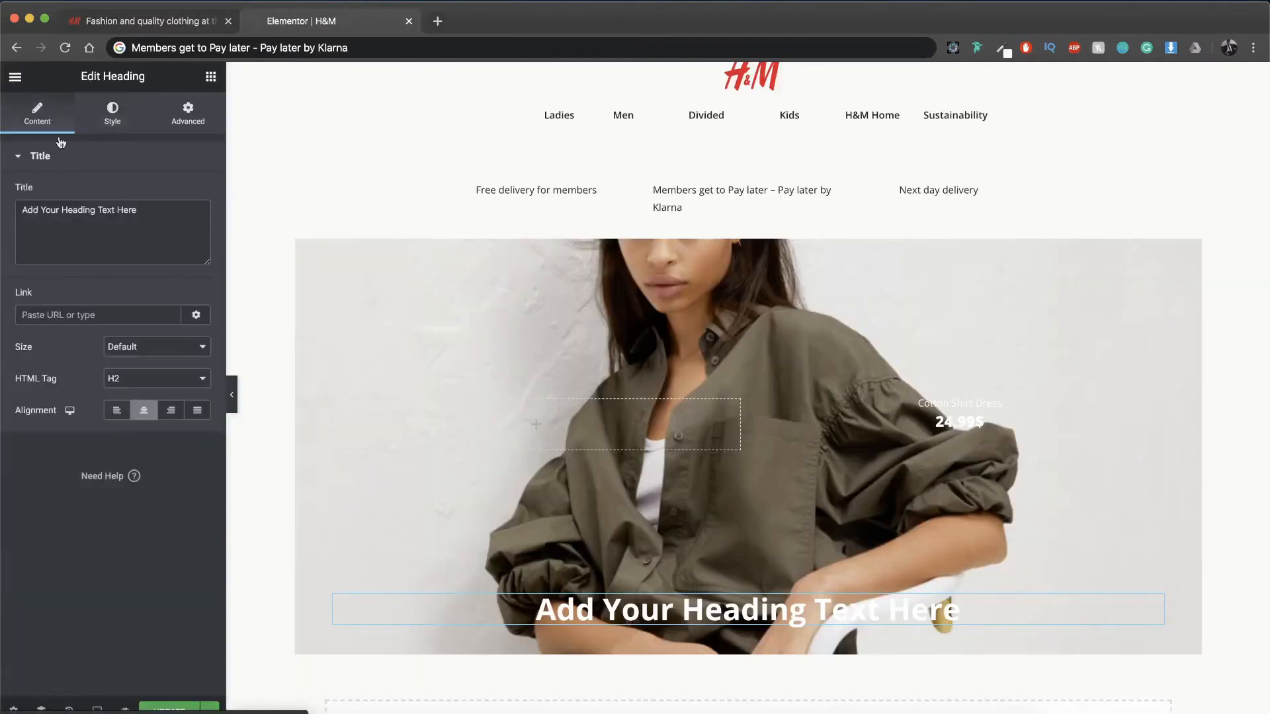
triple_click(103, 250)
text(Everyday utiu)
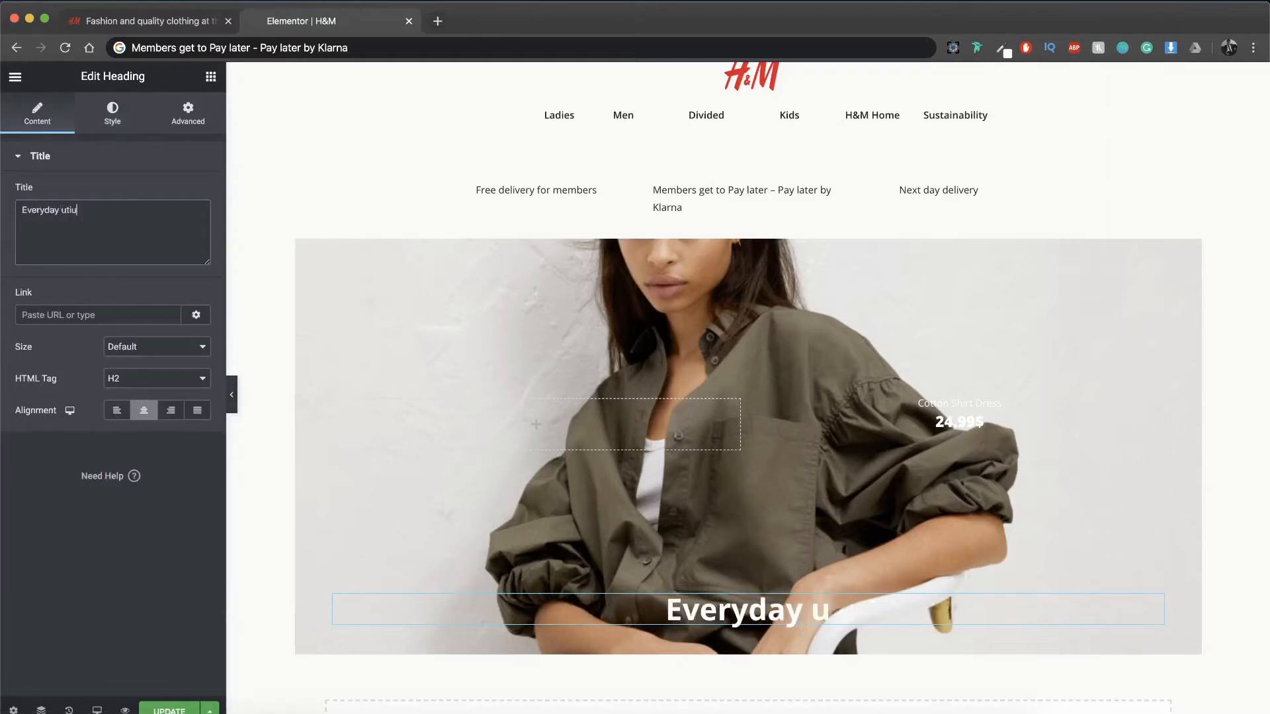
key(BackSpace)
key(BackSpace)
key(BackSpace)
key(BackSpace)
text(Utility)
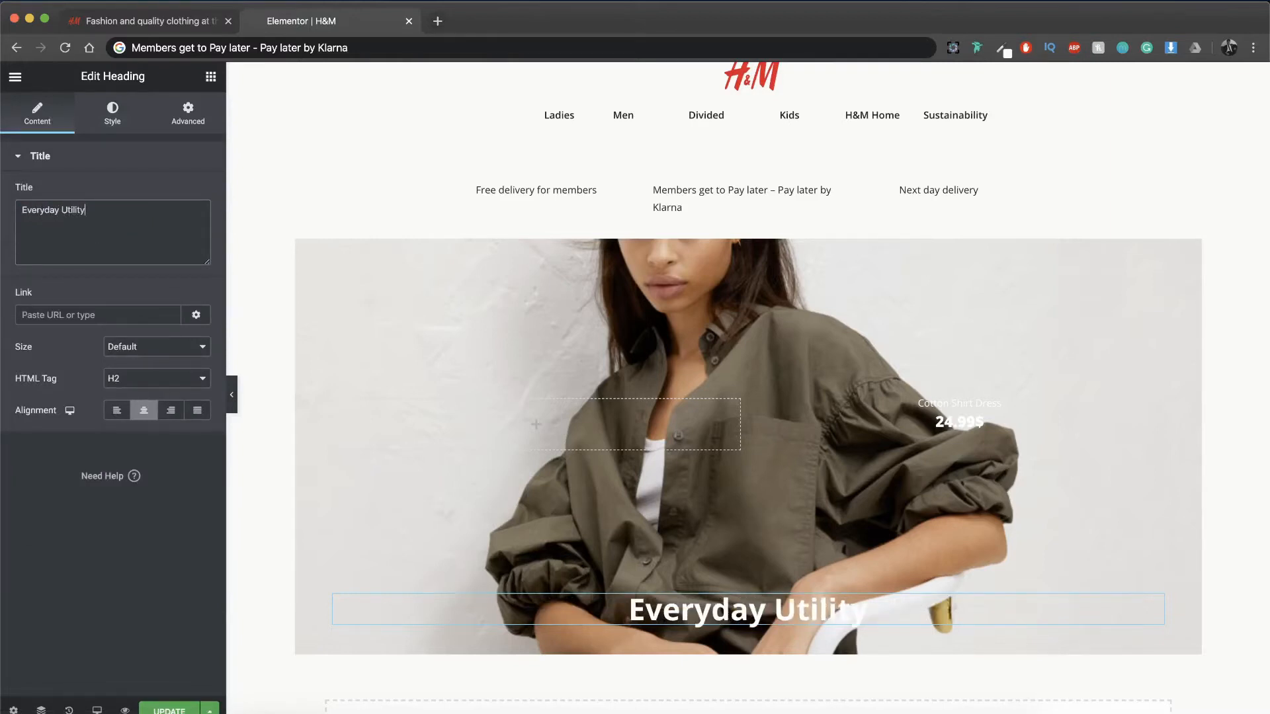
Step: Paste a copy of the "Cotton Shirt Dress" heading below "Everyday Utility" and change its title to "Minimalist workwear with elevated details"
scroll(533, 324, down, 2)
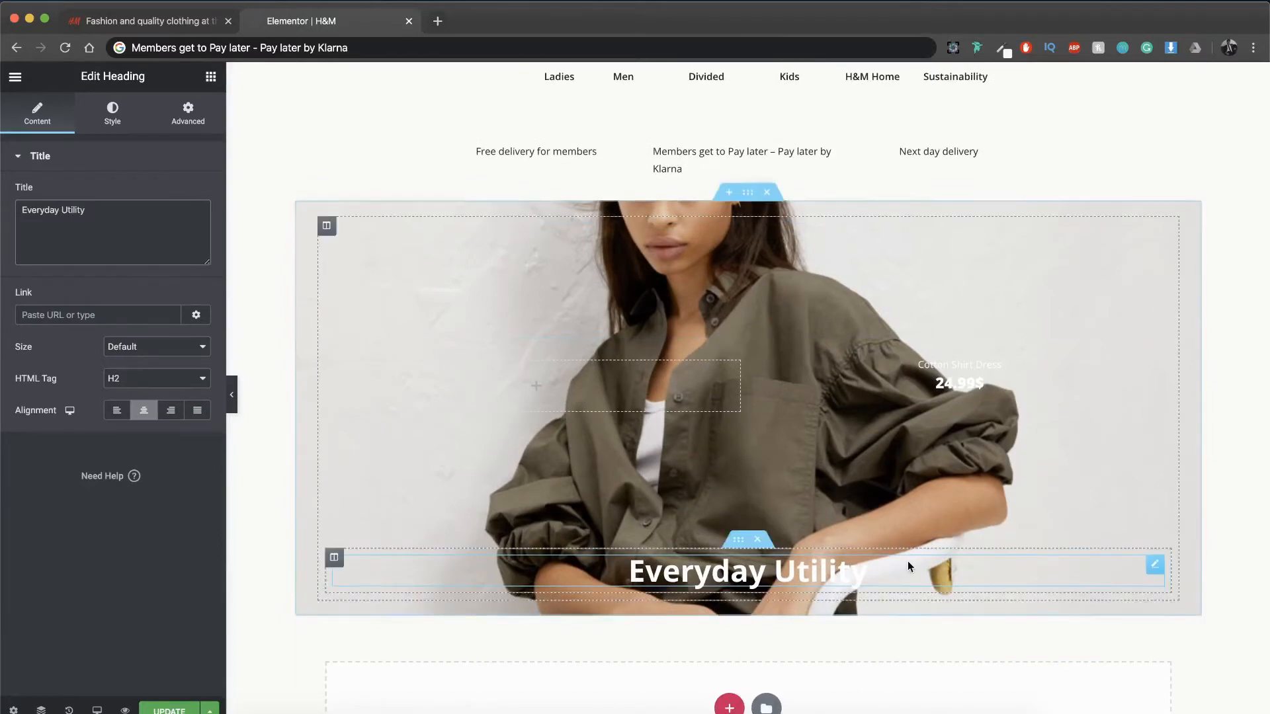
scroll(907, 561, down, 1)
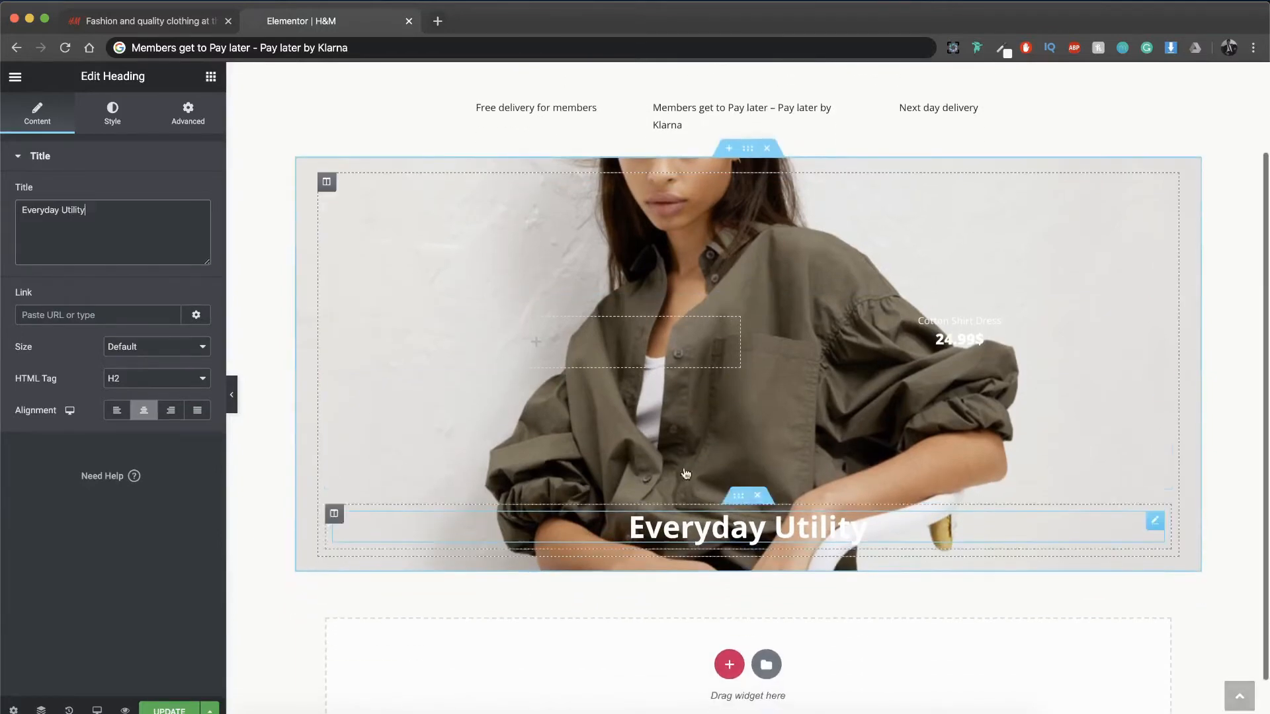
right_click(957, 320)
click(985, 406)
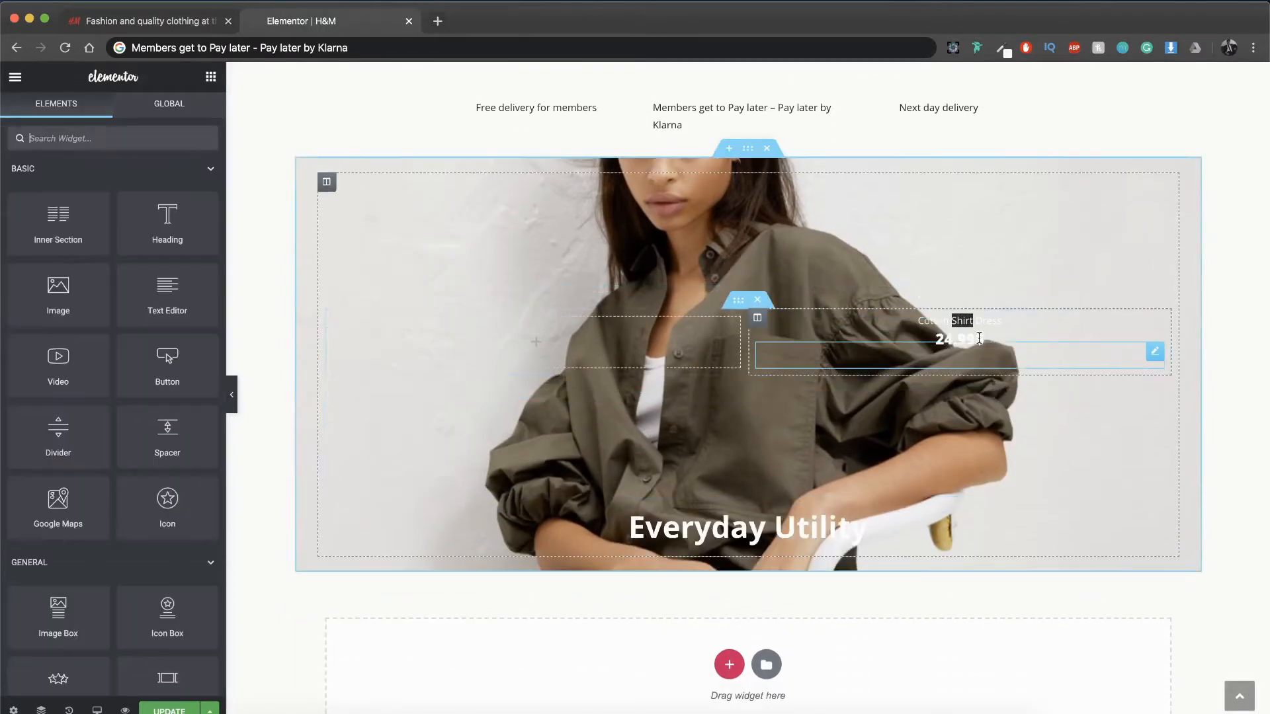
right_click(961, 320)
click(995, 389)
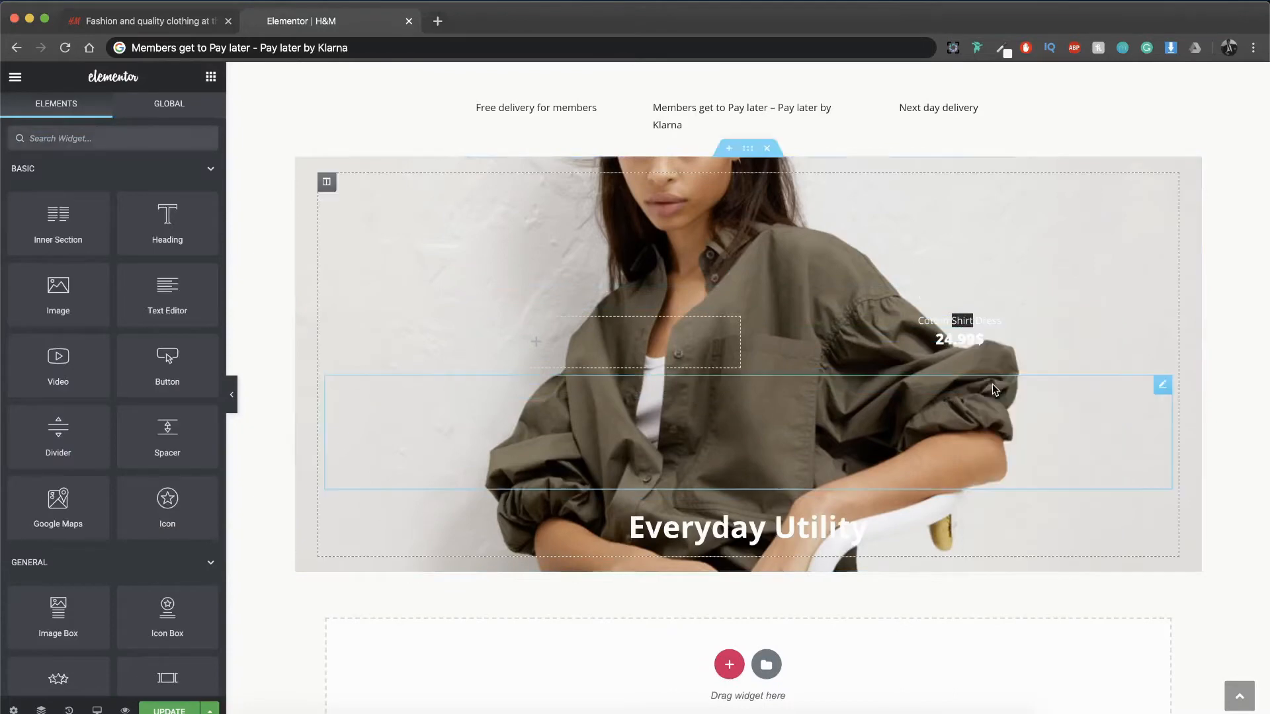
right_click(811, 522)
click(854, 578)
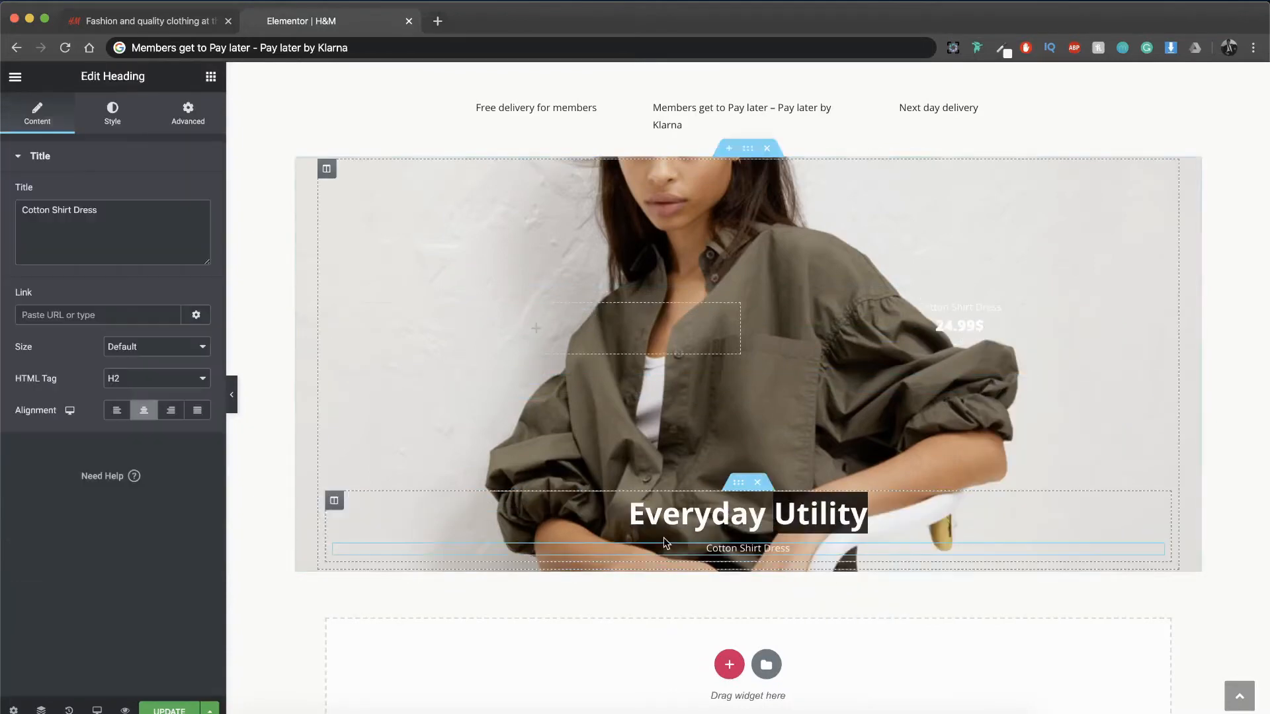
triple_click(64, 233)
text(Minimalist workwear with elevated details)
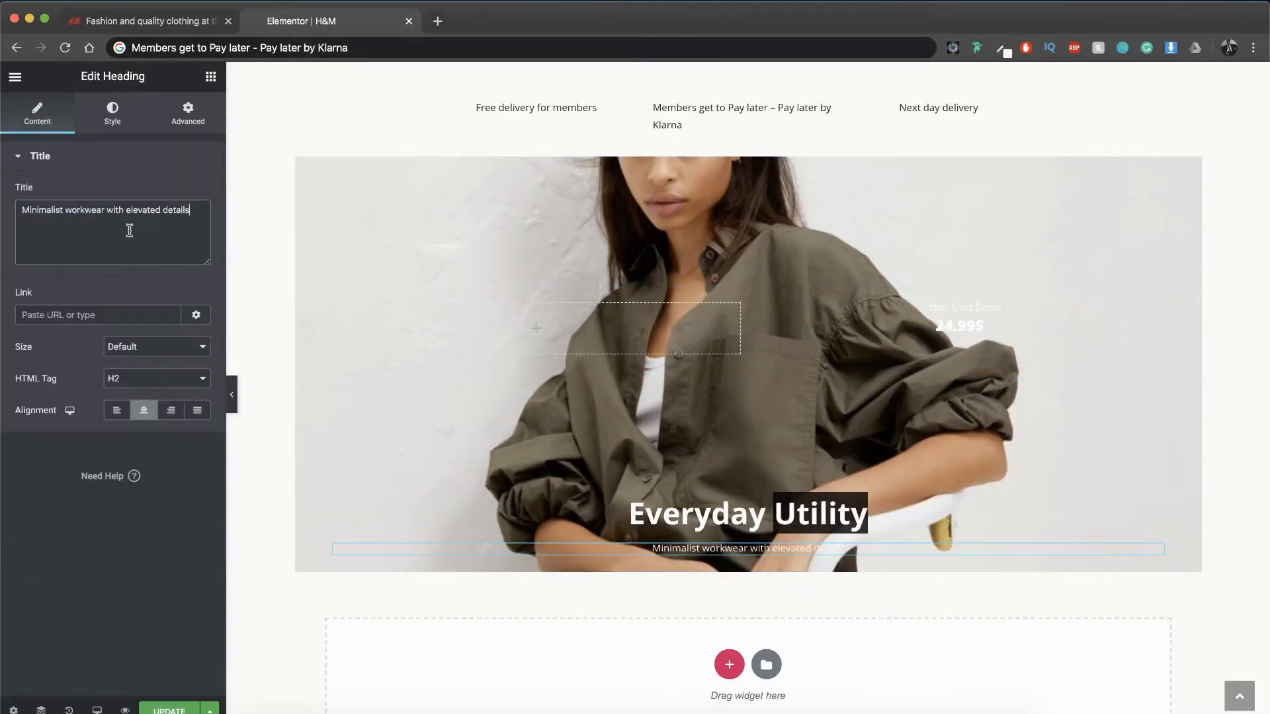
Step: Set the font size of the "Minimalist workwear with elevated details" subheading to 16 px and its weight to 600
click(113, 112)
click(192, 225)
click(189, 322)
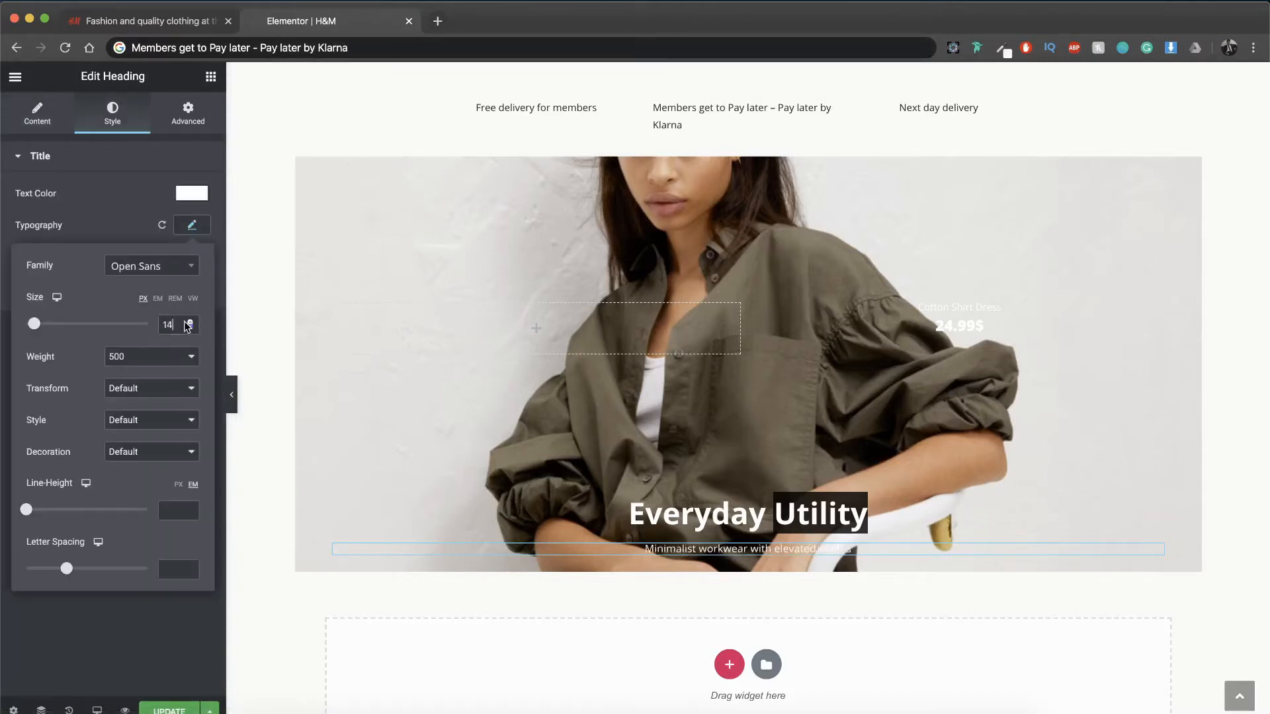
text(16)
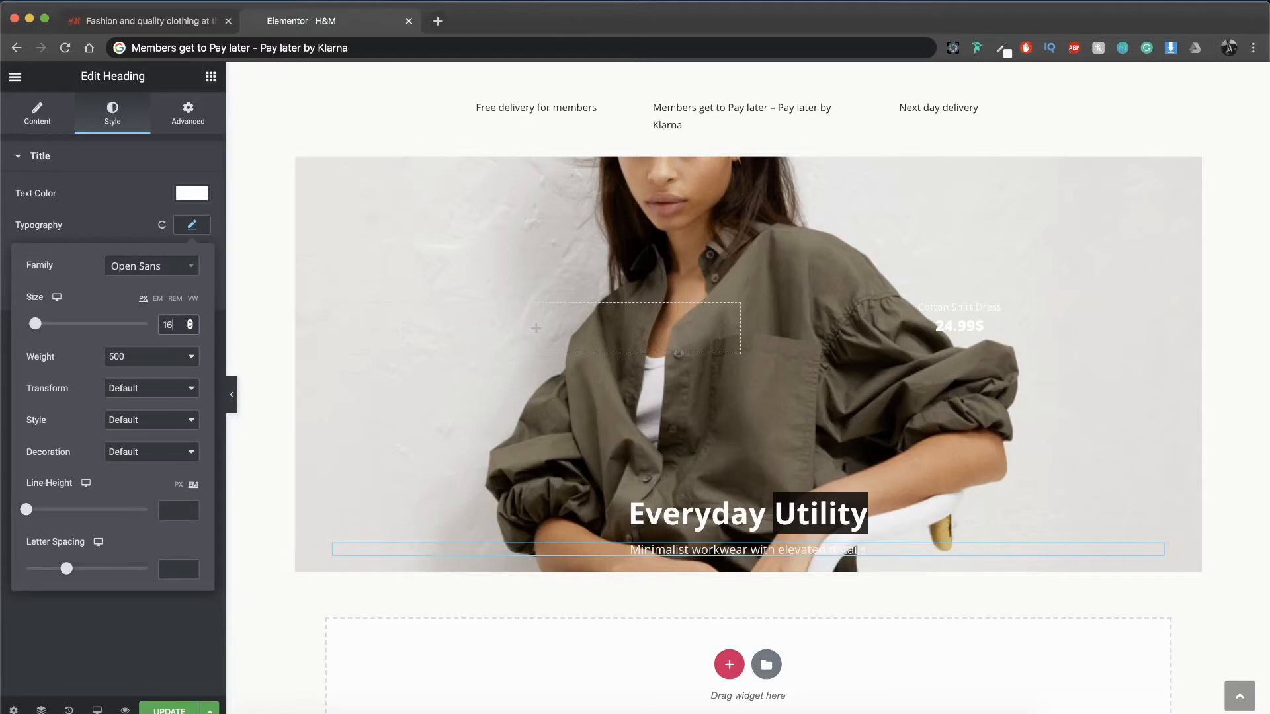
click(159, 363)
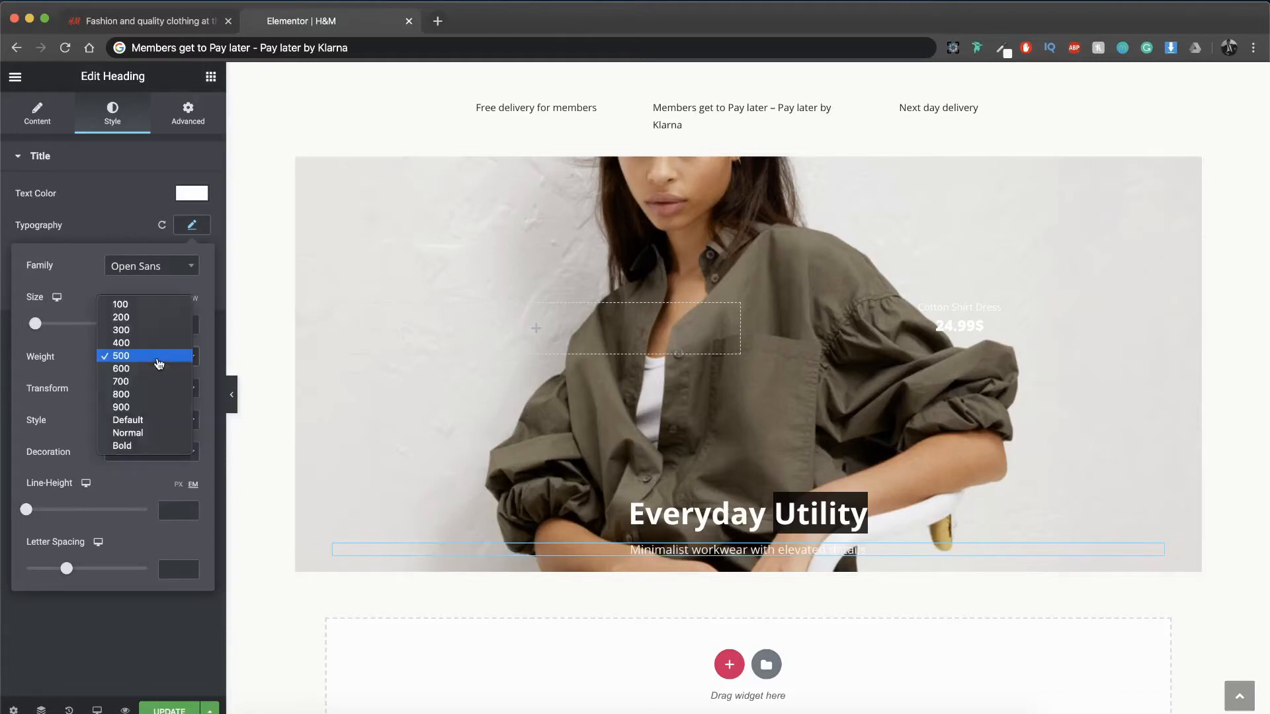
click(150, 371)
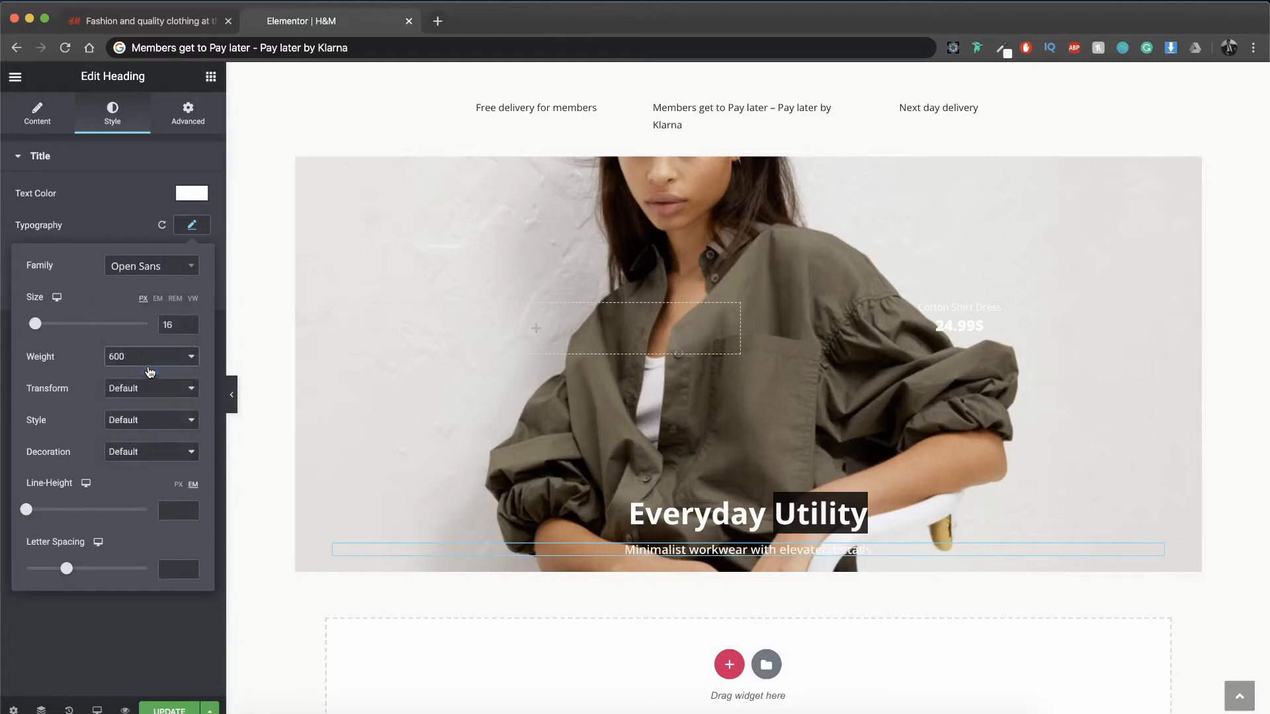
Step: Give the subheading a top margin of -1%, bringing it closer to the headline above
click(199, 131)
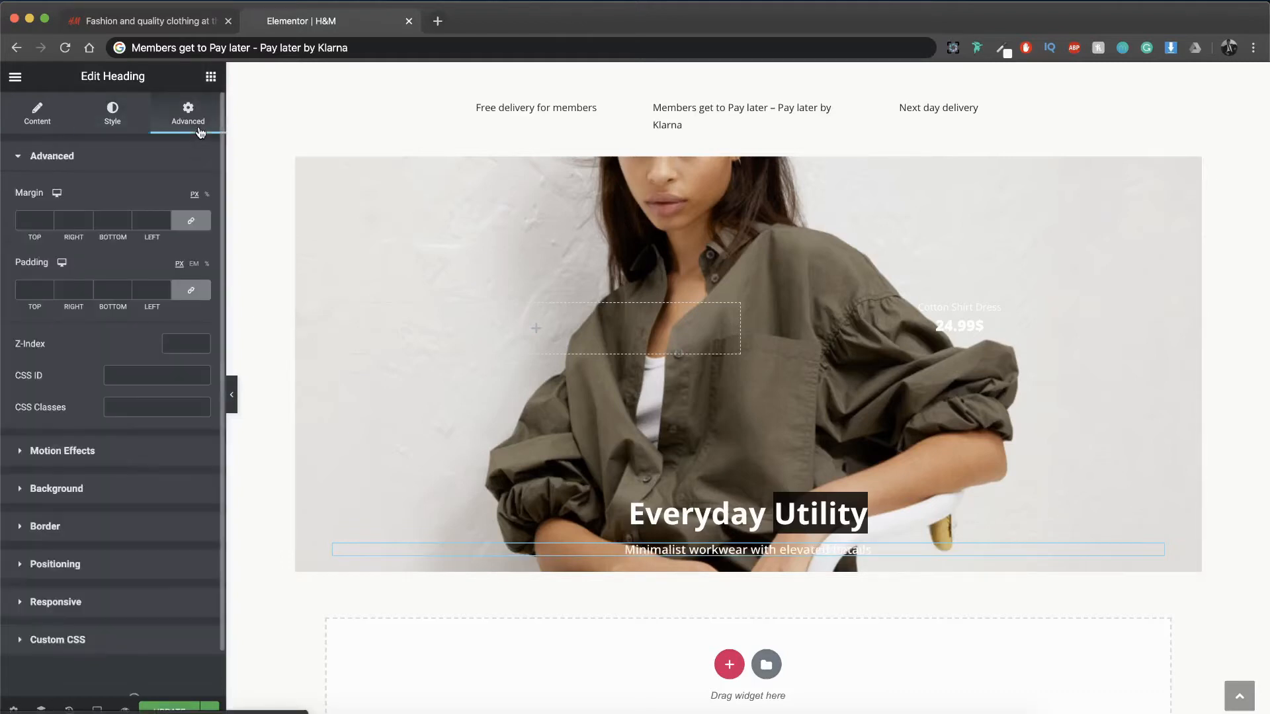
click(207, 194)
click(49, 224)
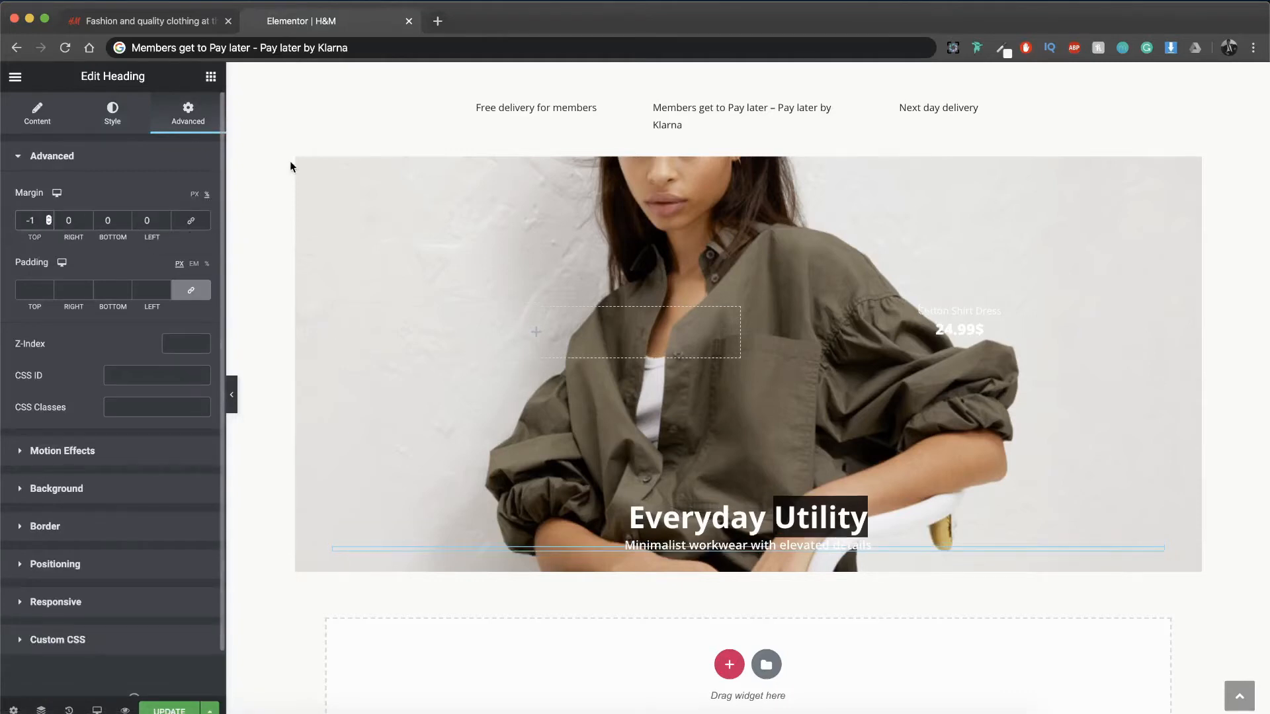
click(599, 356)
Step: Add a Button widget below the subheading in the hero image and center-align it
click(619, 508)
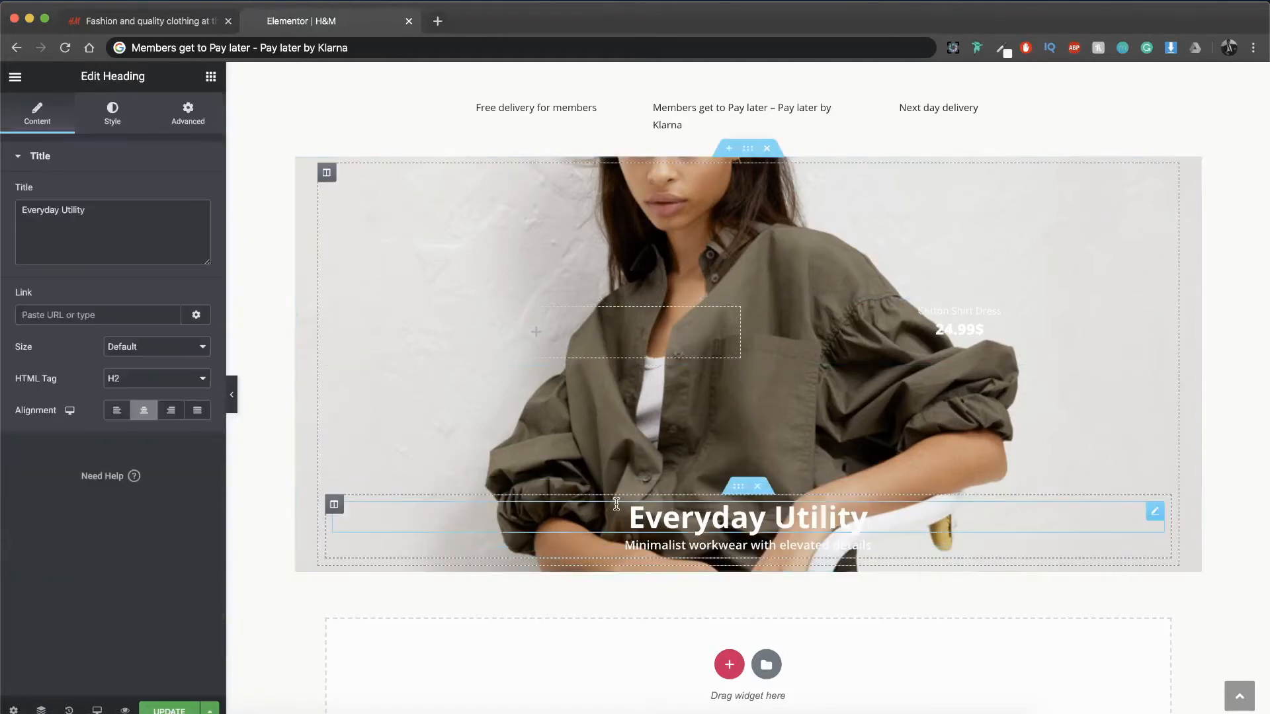
click(211, 76)
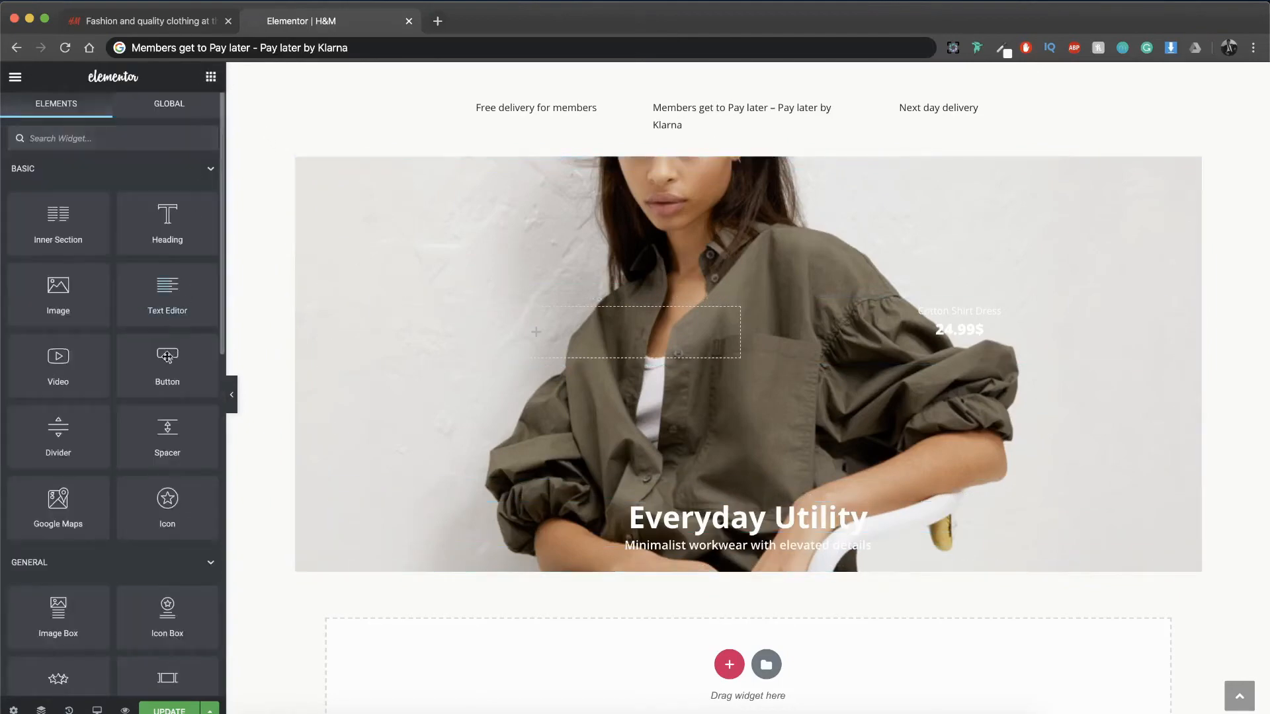
drag(168, 357, 689, 550)
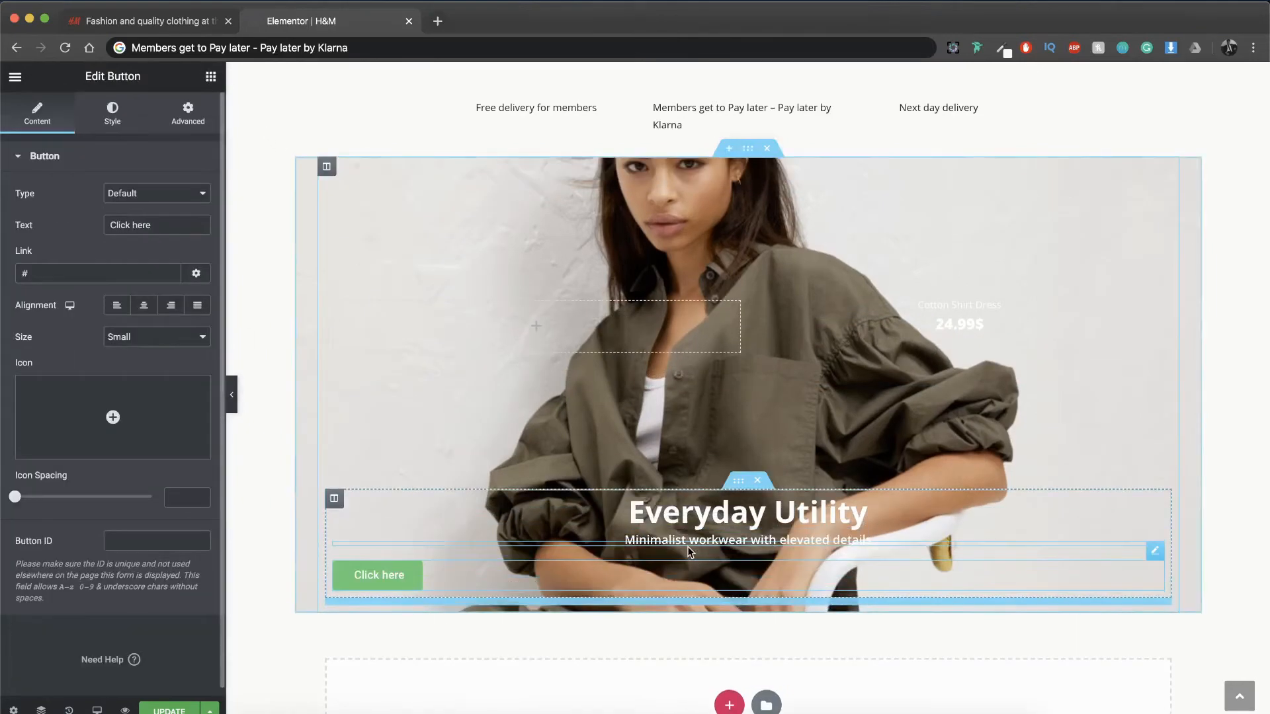
click(141, 305)
Step: Check the original H&M page and change the button's text to "SHOP NOW"
click(181, 231)
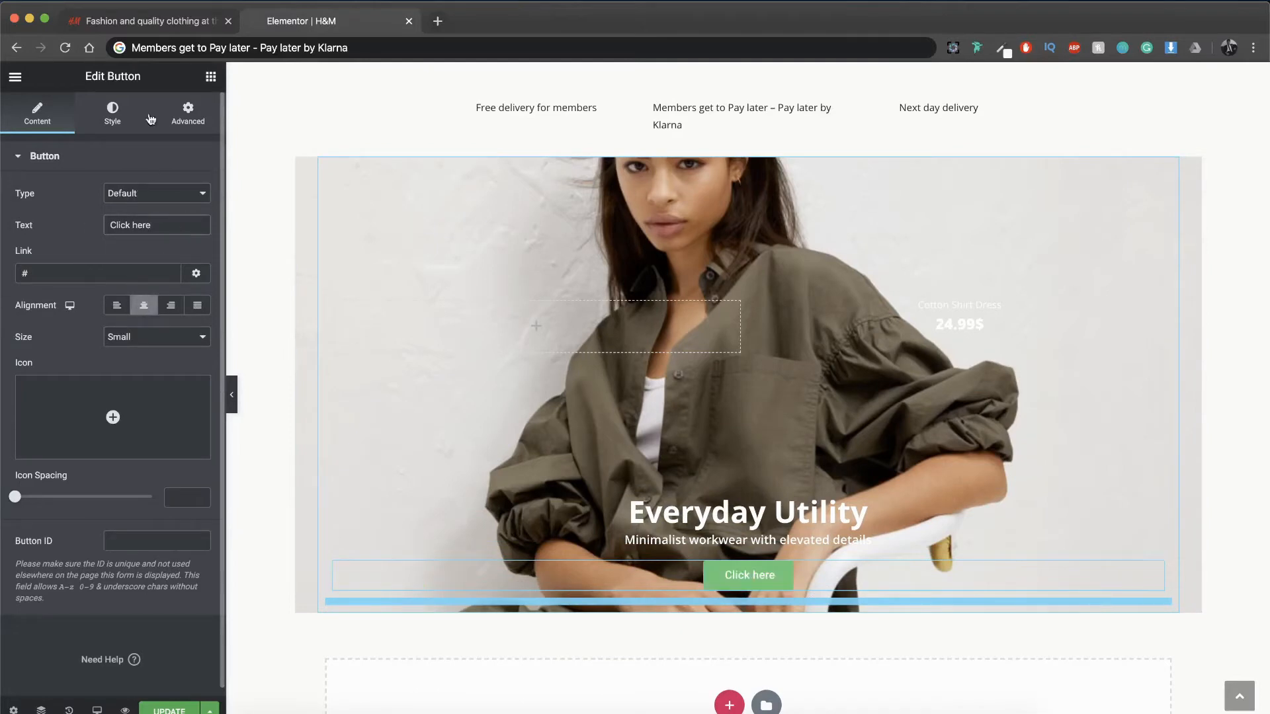
click(147, 22)
click(301, 21)
key(super+a)
key(BackSpace)
text(SHOP )
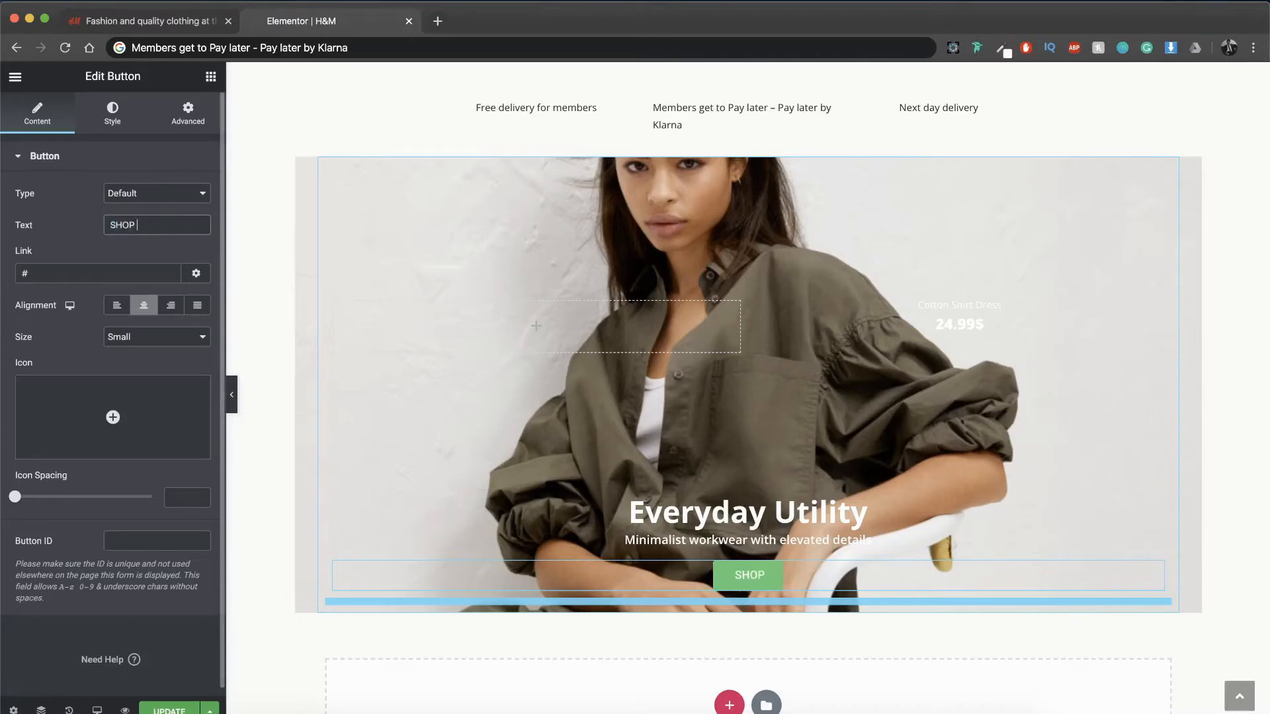
text(NOW)
Step: Style the SHOP NOW button with black text, a white background and a border radius of 0 px
click(116, 113)
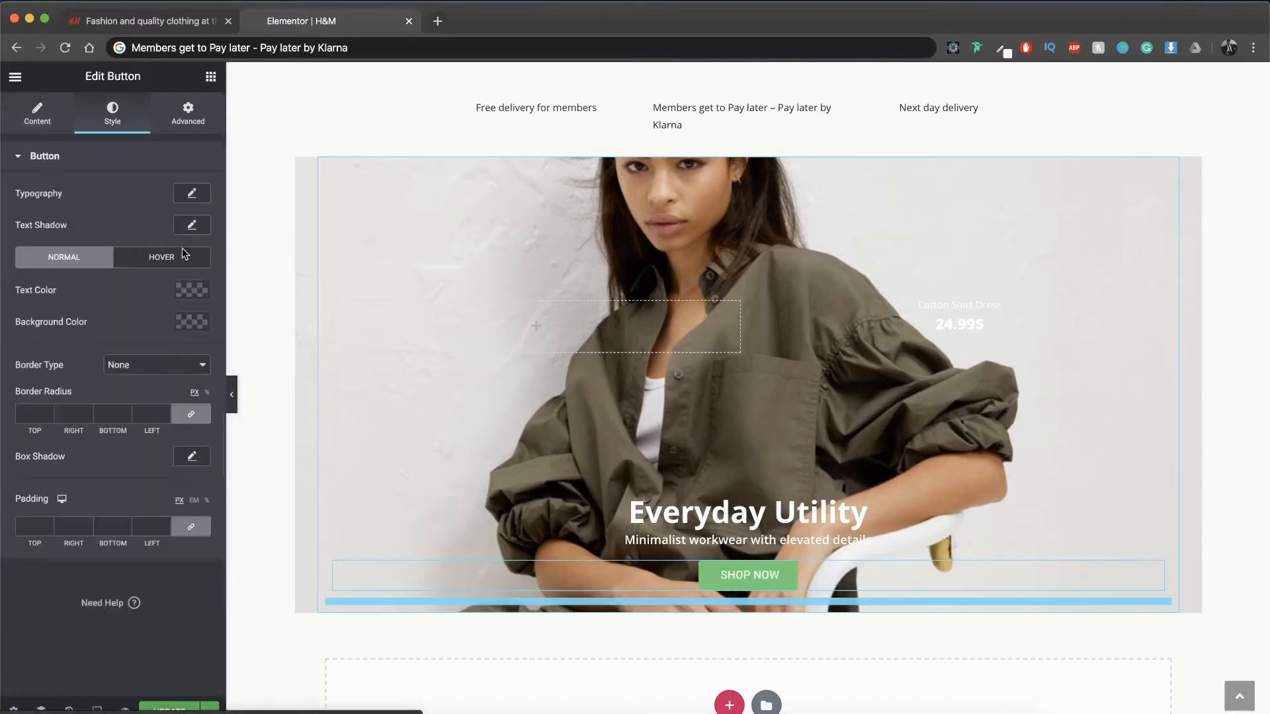
click(193, 298)
click(153, 325)
click(184, 299)
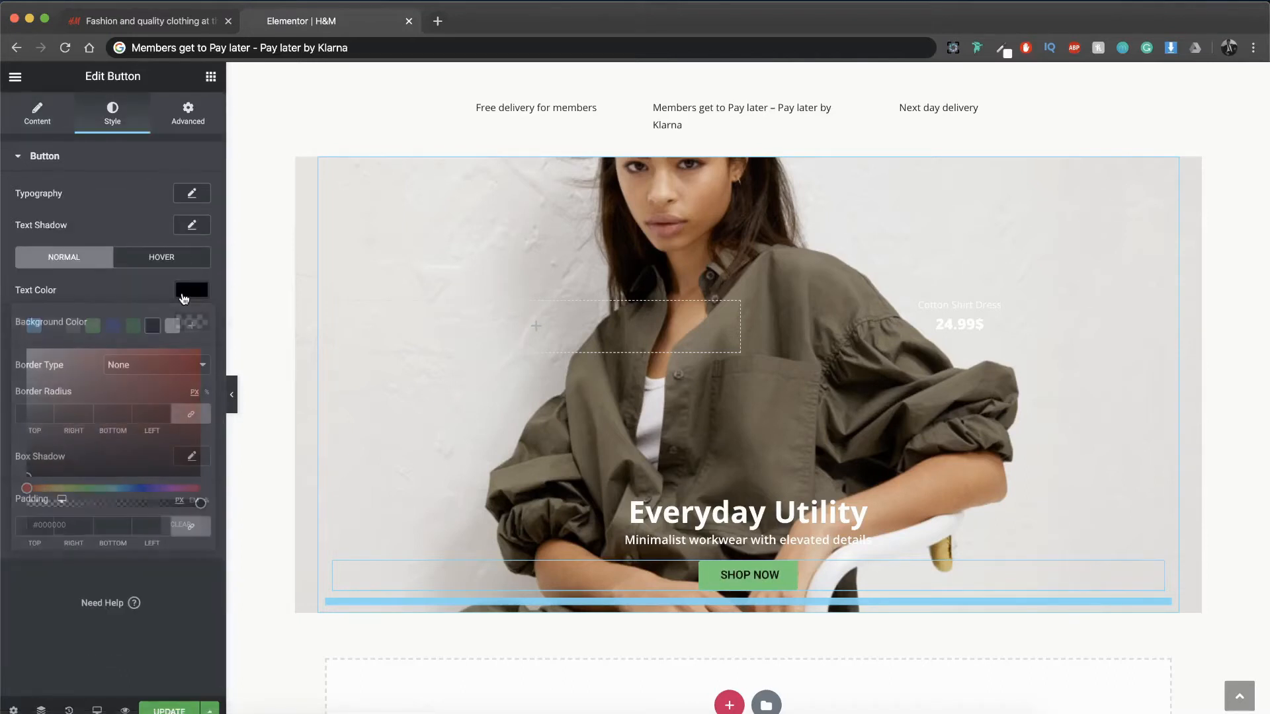
click(190, 322)
click(172, 357)
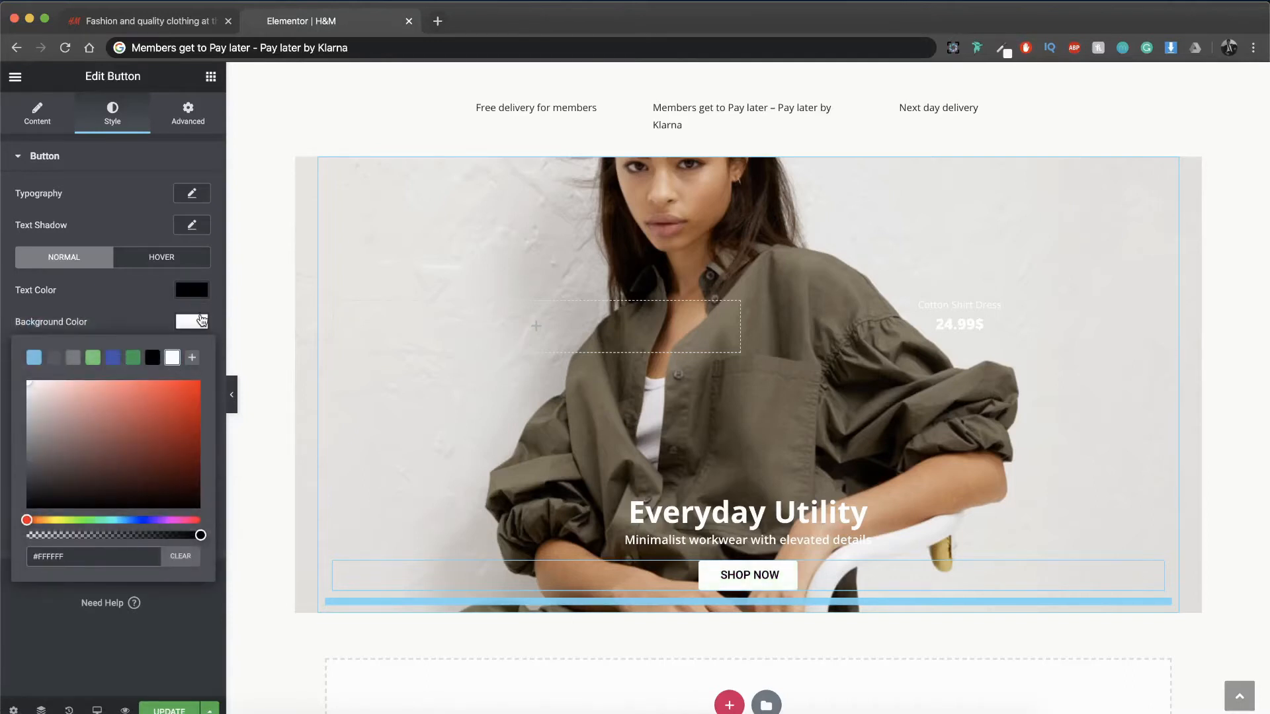
click(201, 321)
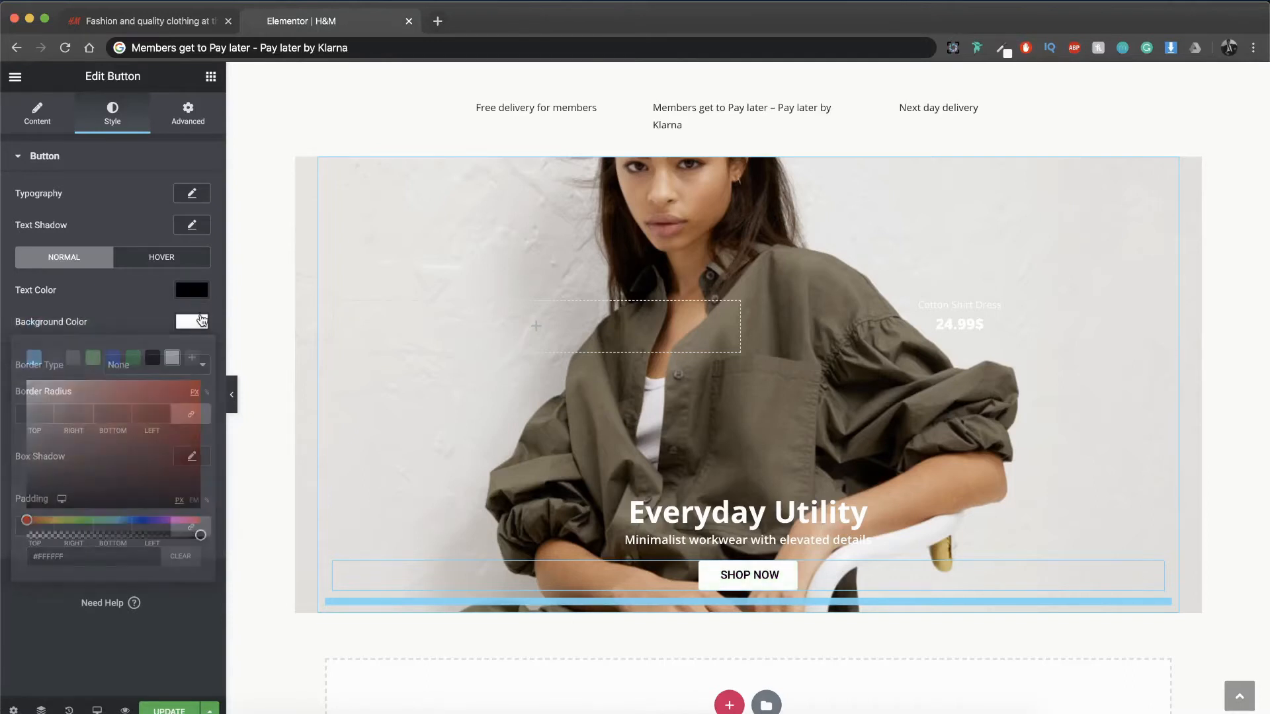
Step: Set the SHOP NOW button's hover background color to light gray #DEDEDE
click(151, 264)
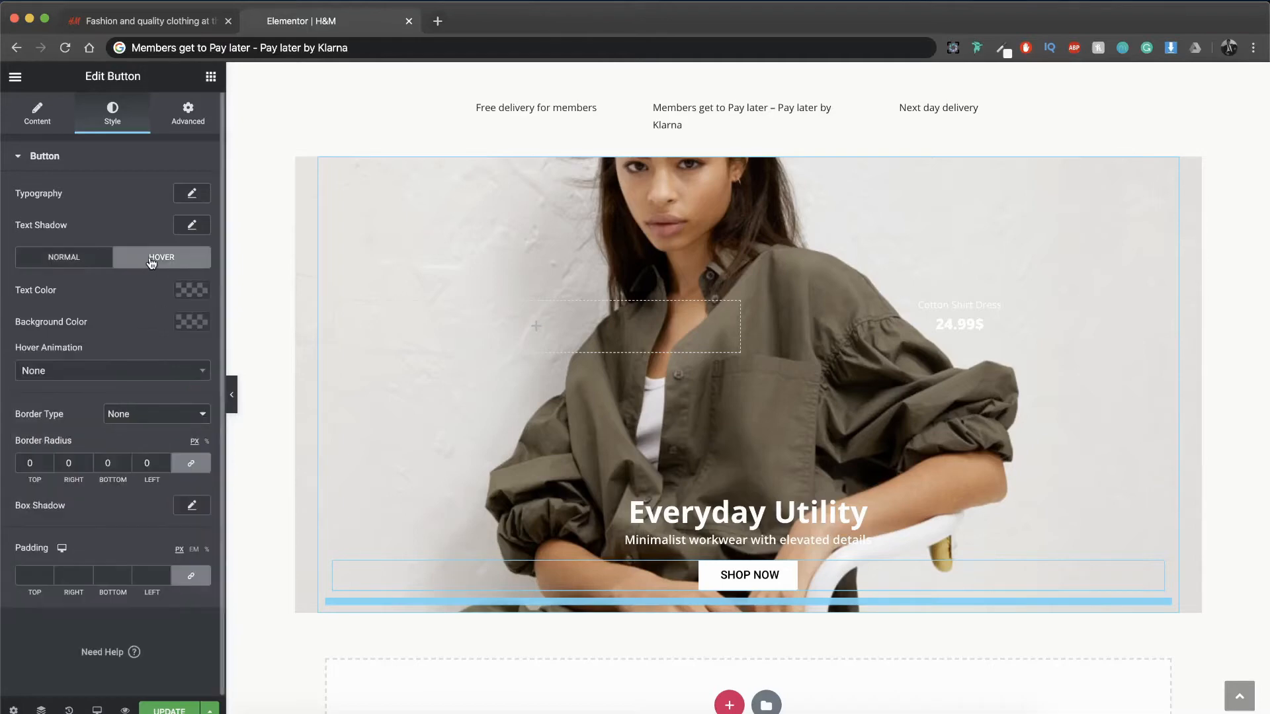
click(195, 328)
click(172, 357)
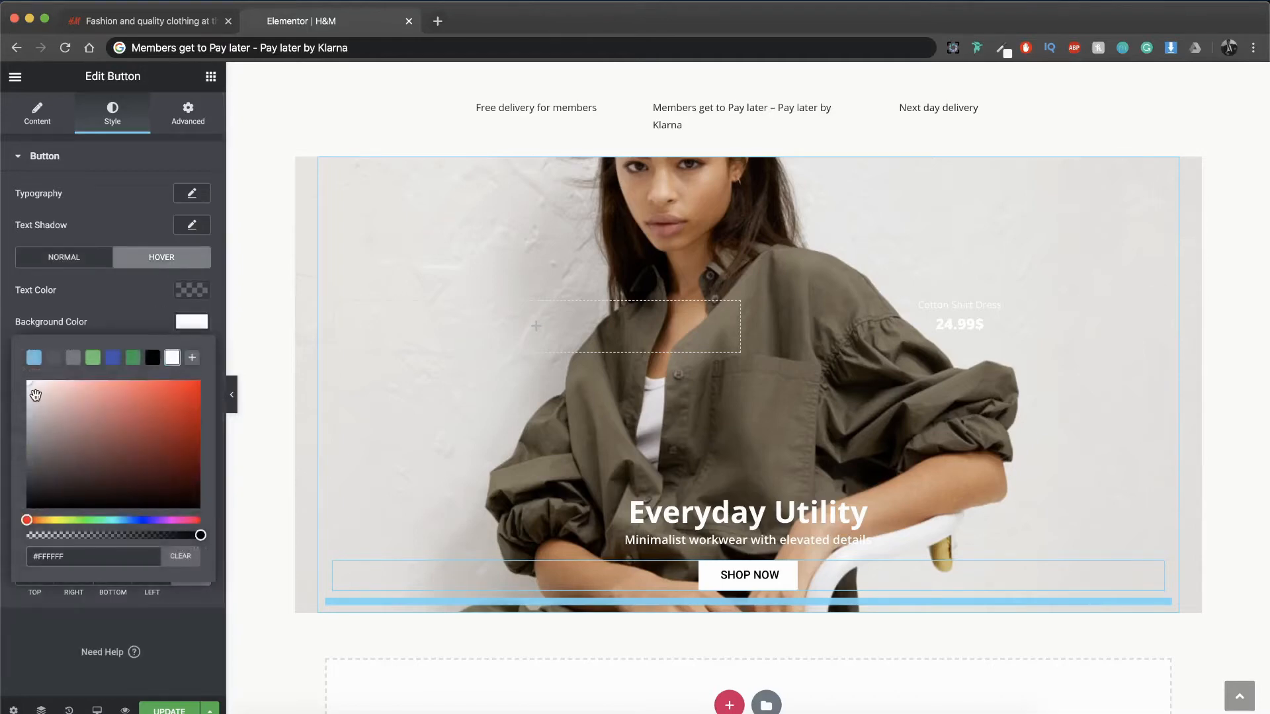
drag(35, 394, 29, 397)
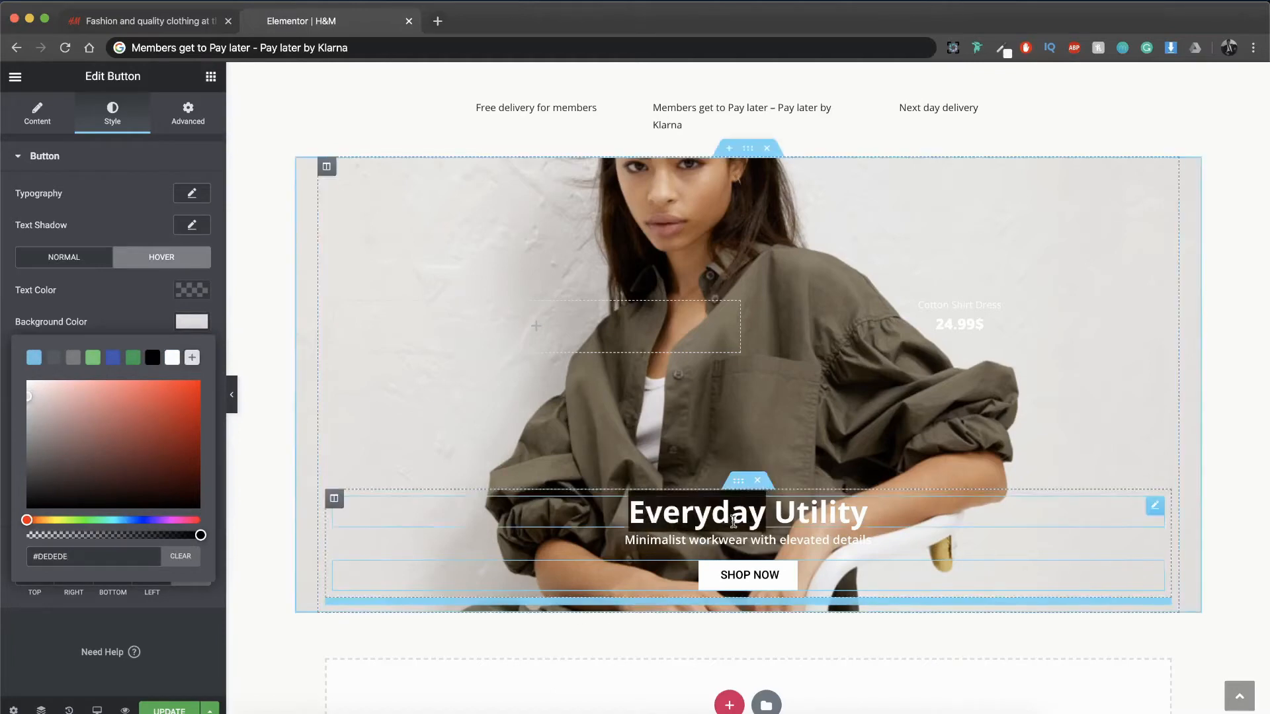
click(727, 407)
Step: Open the settings of the inner section holding the headline, subheading and SHOP NOW button
click(741, 483)
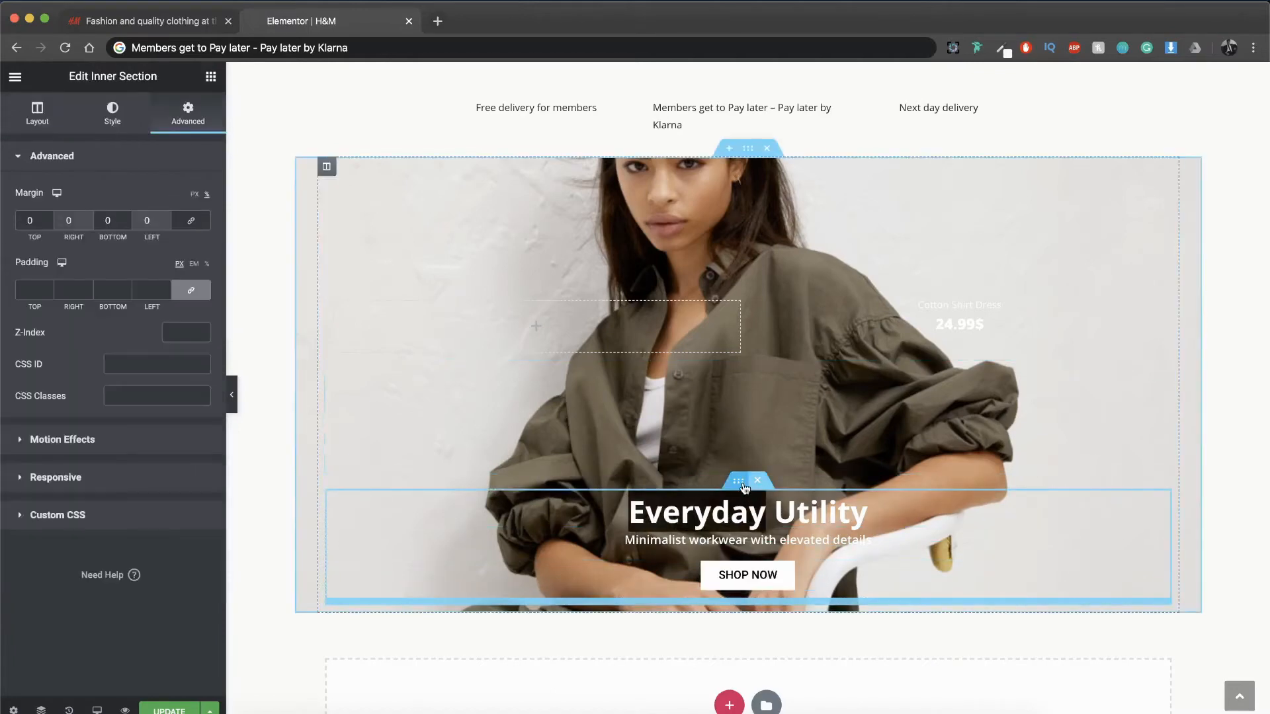
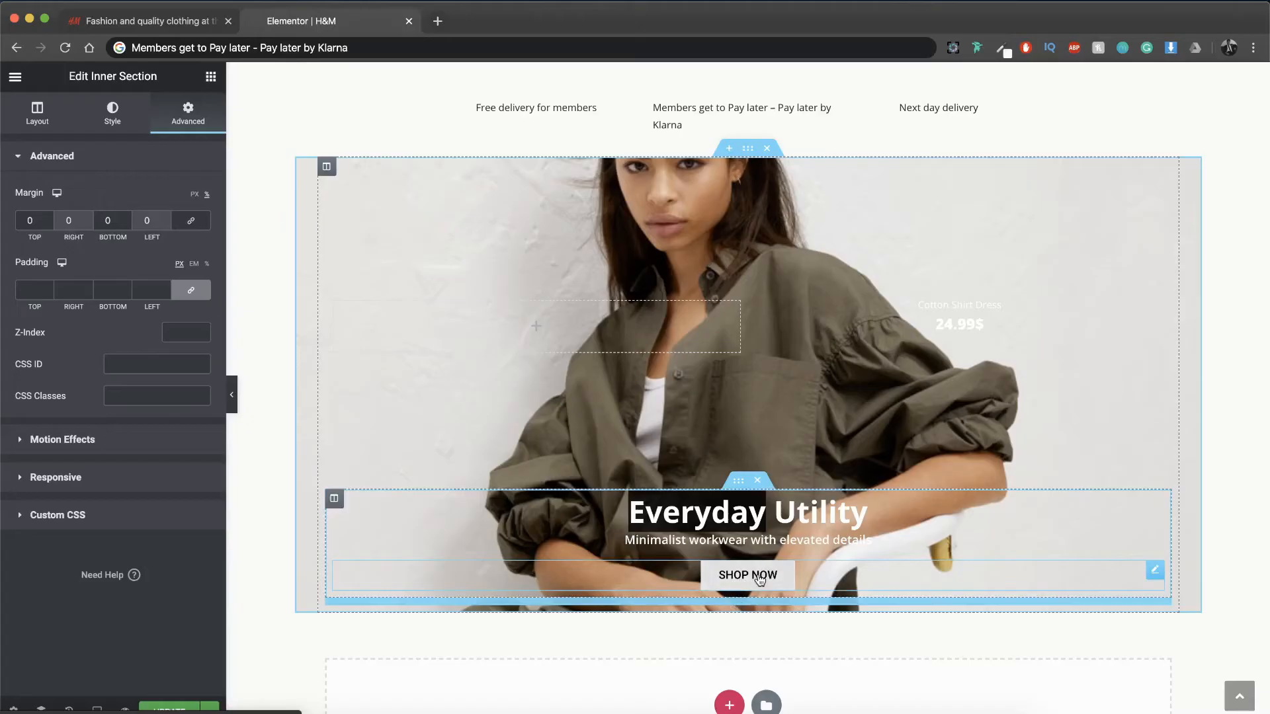
Step: Compare the hero with the original H&M page and duplicate the whole hero image section
click(205, 22)
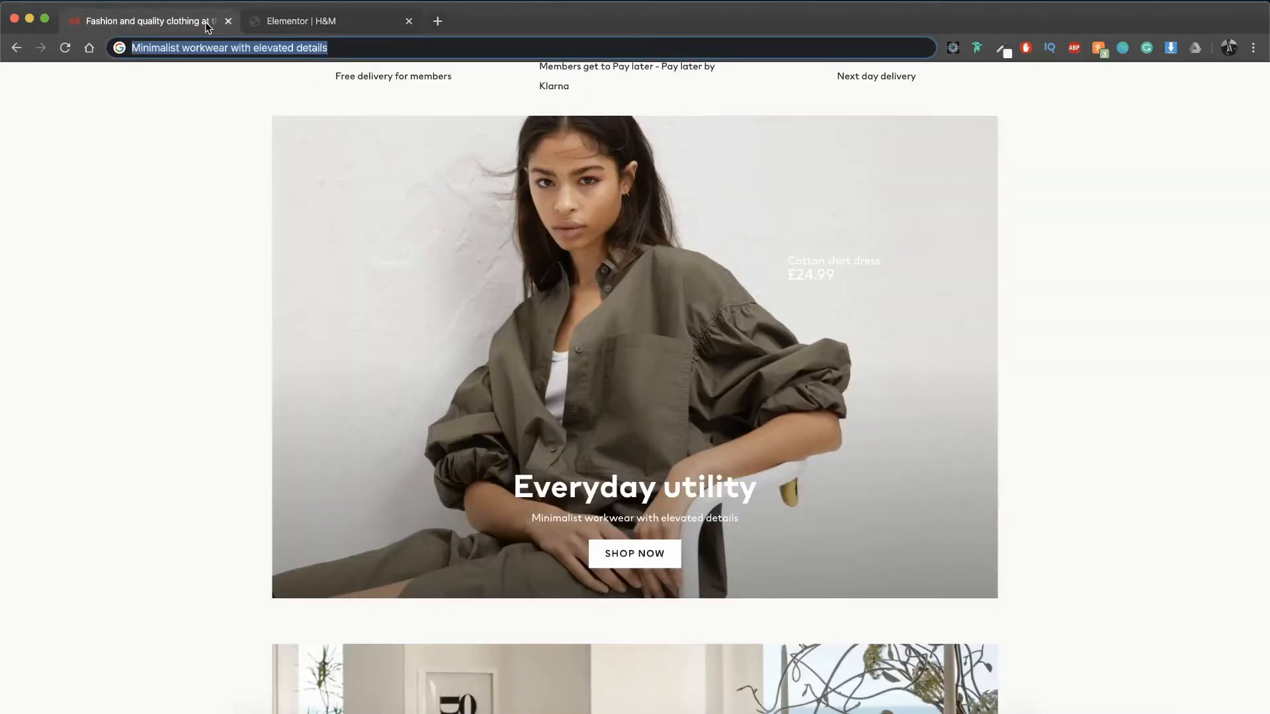
click(301, 21)
scroll(571, 421, down, 3)
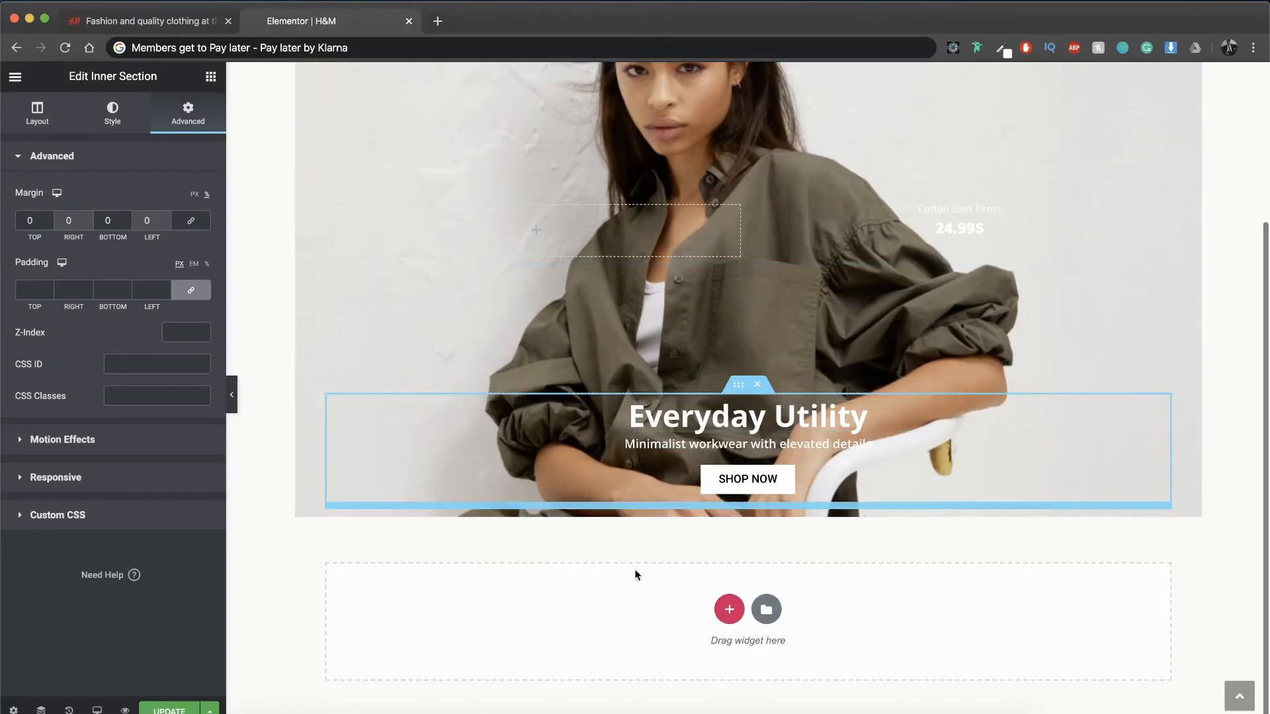
scroll(760, 363, up, 4)
right_click(746, 204)
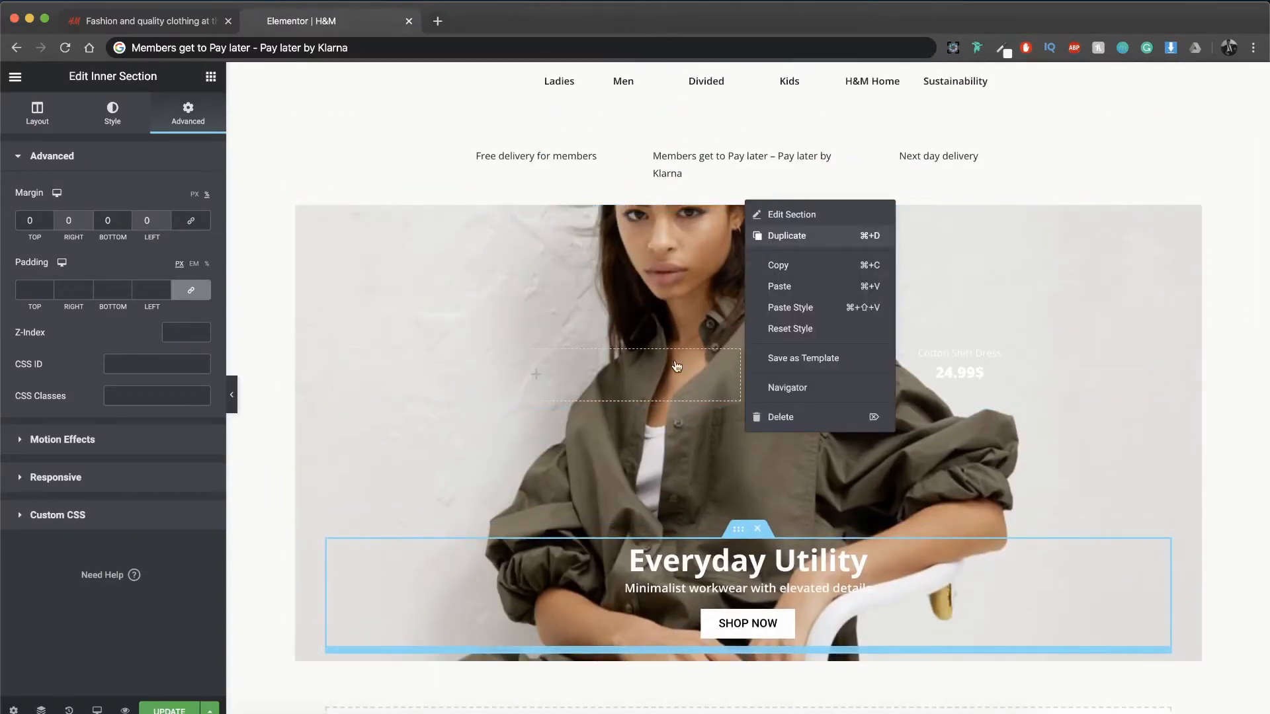
key(super+d)
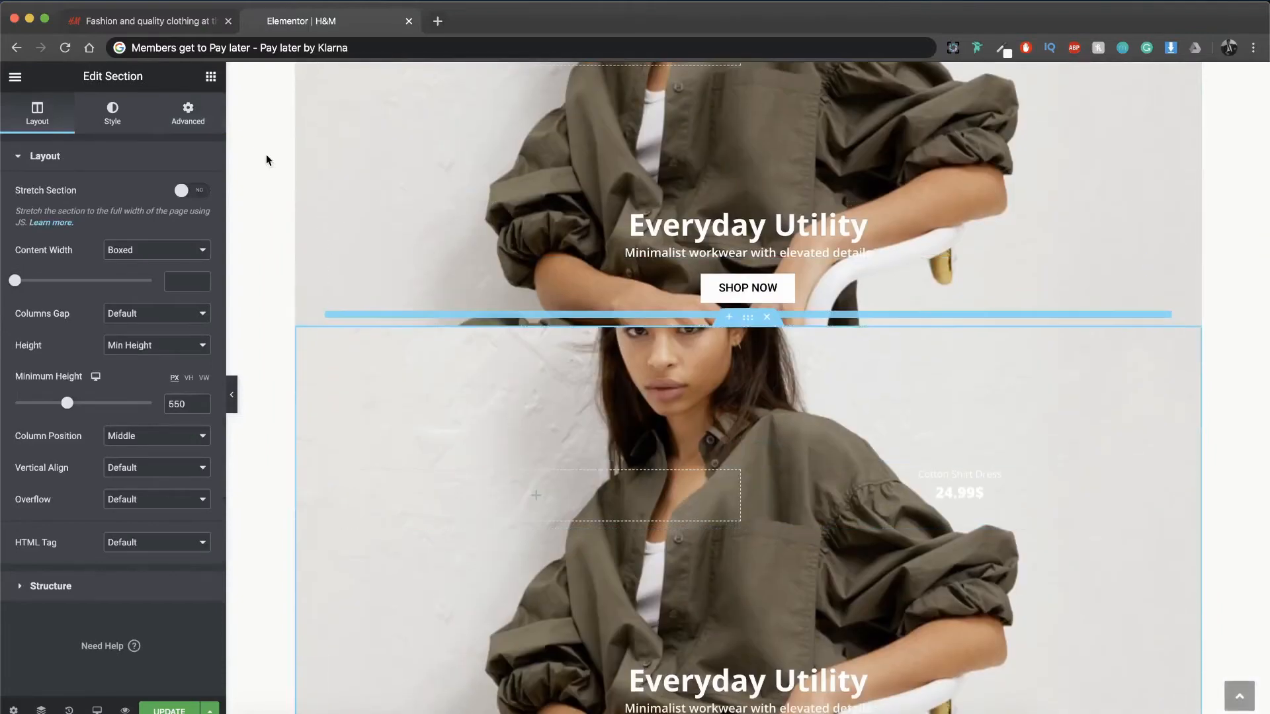
Step: Check the spacing on the original page and set the duplicated section's top margin to 3%
click(188, 114)
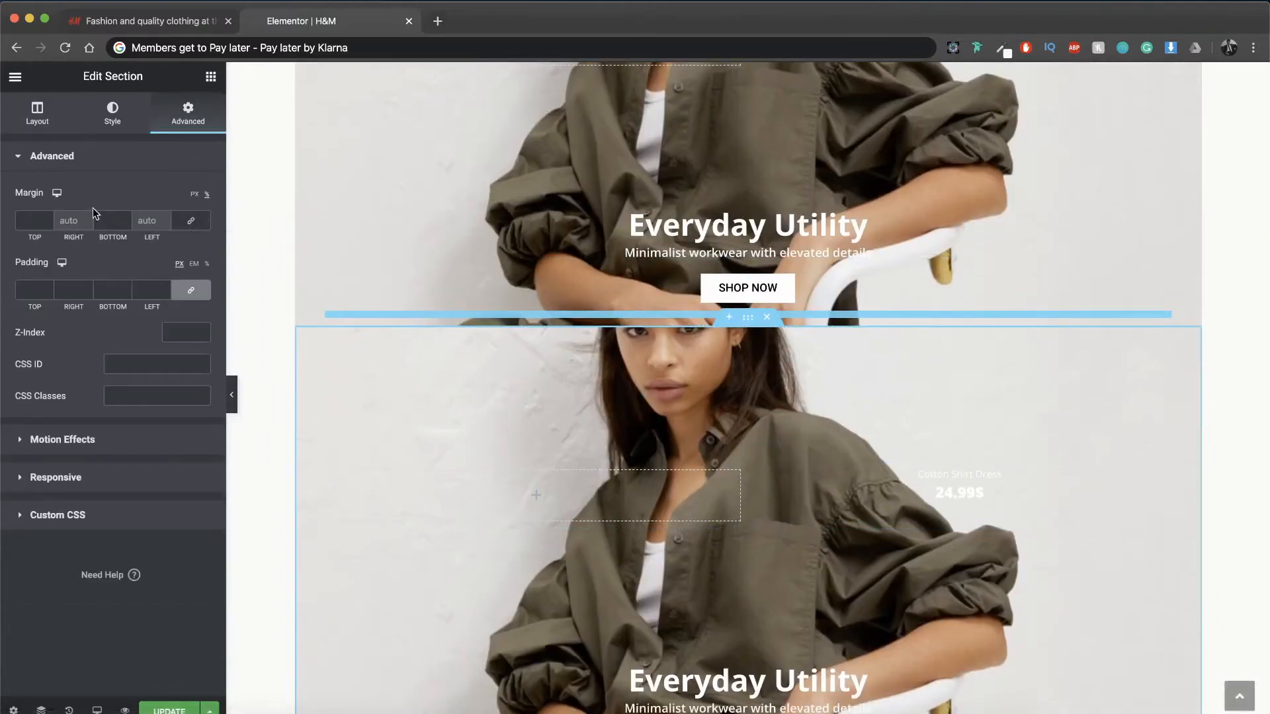
click(186, 23)
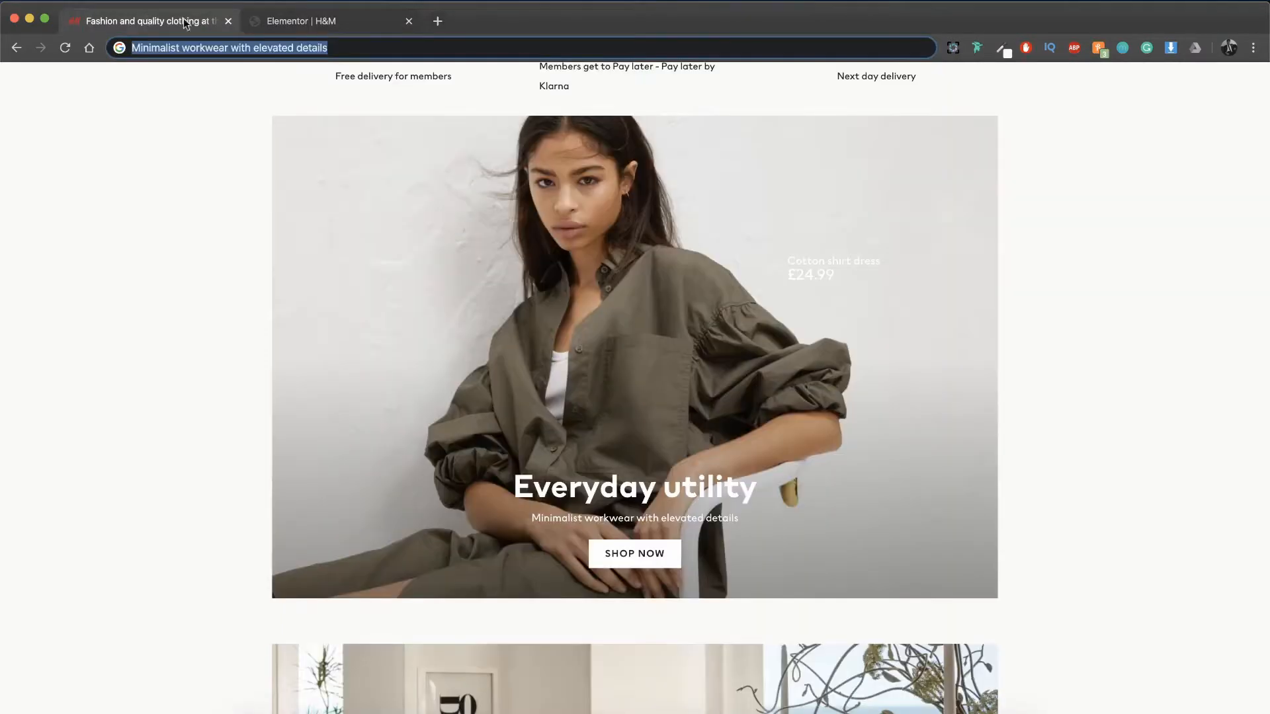
scroll(351, 232, down, 7)
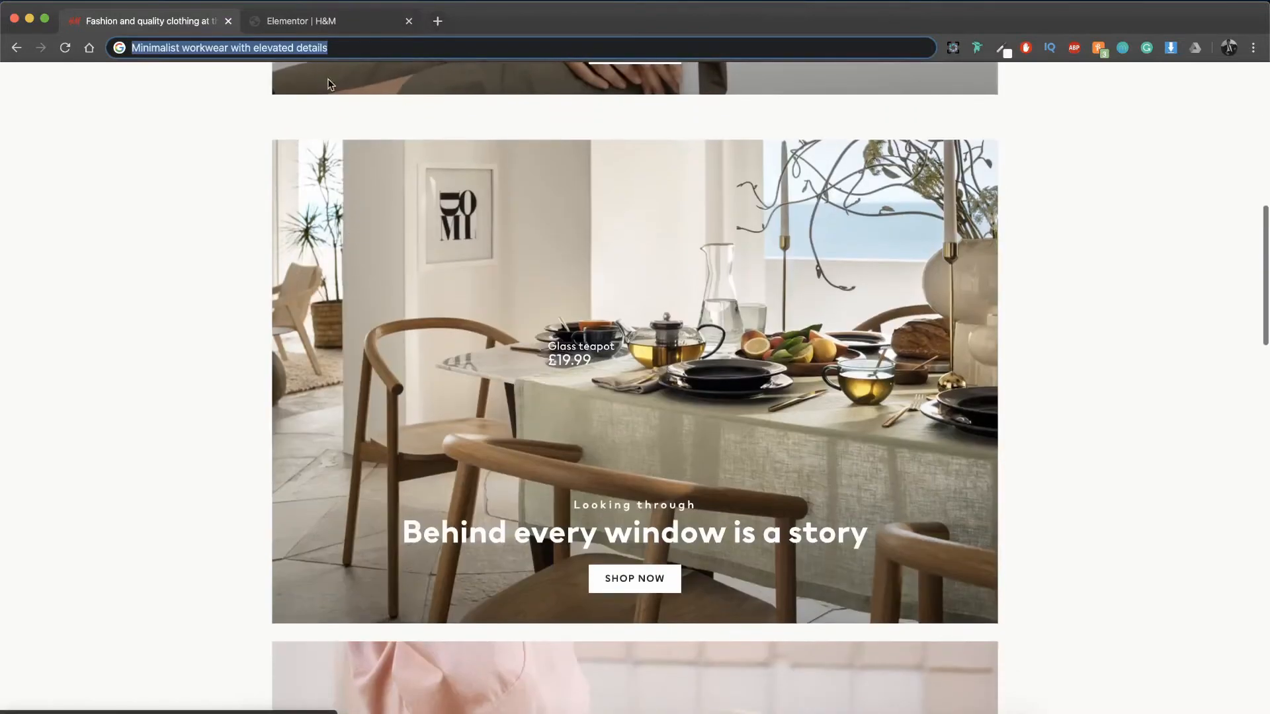
click(301, 20)
scroll(292, 227, down, 1)
Step: Replace the duplicated section's background image with the dining table picture hmgoepprod-_1_.png from the media library
click(110, 114)
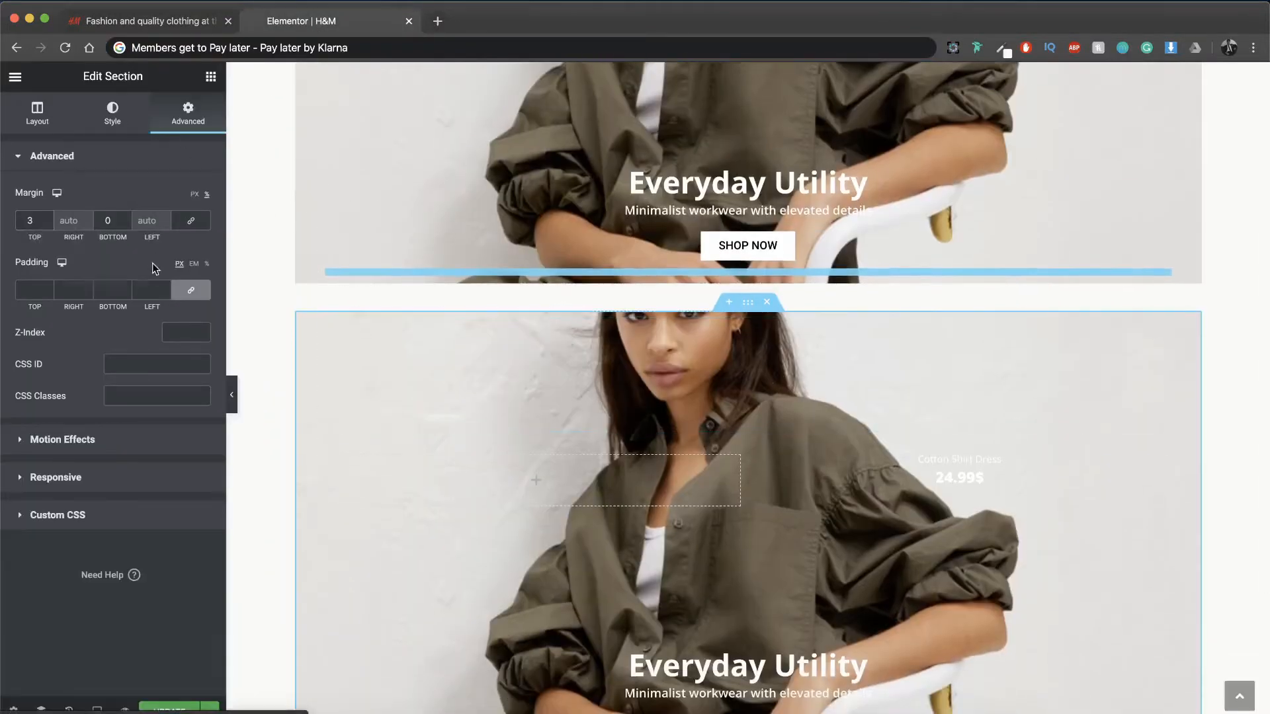
click(134, 314)
click(971, 285)
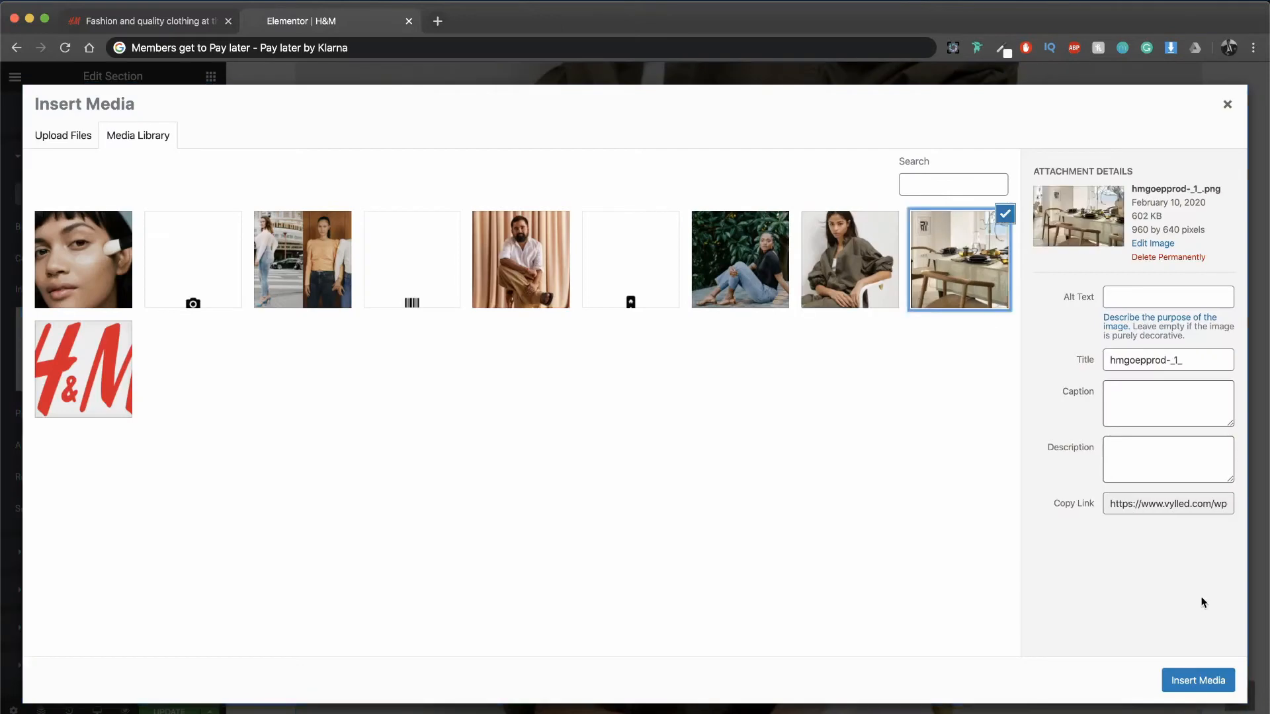
click(1184, 680)
scroll(761, 448, down, 2)
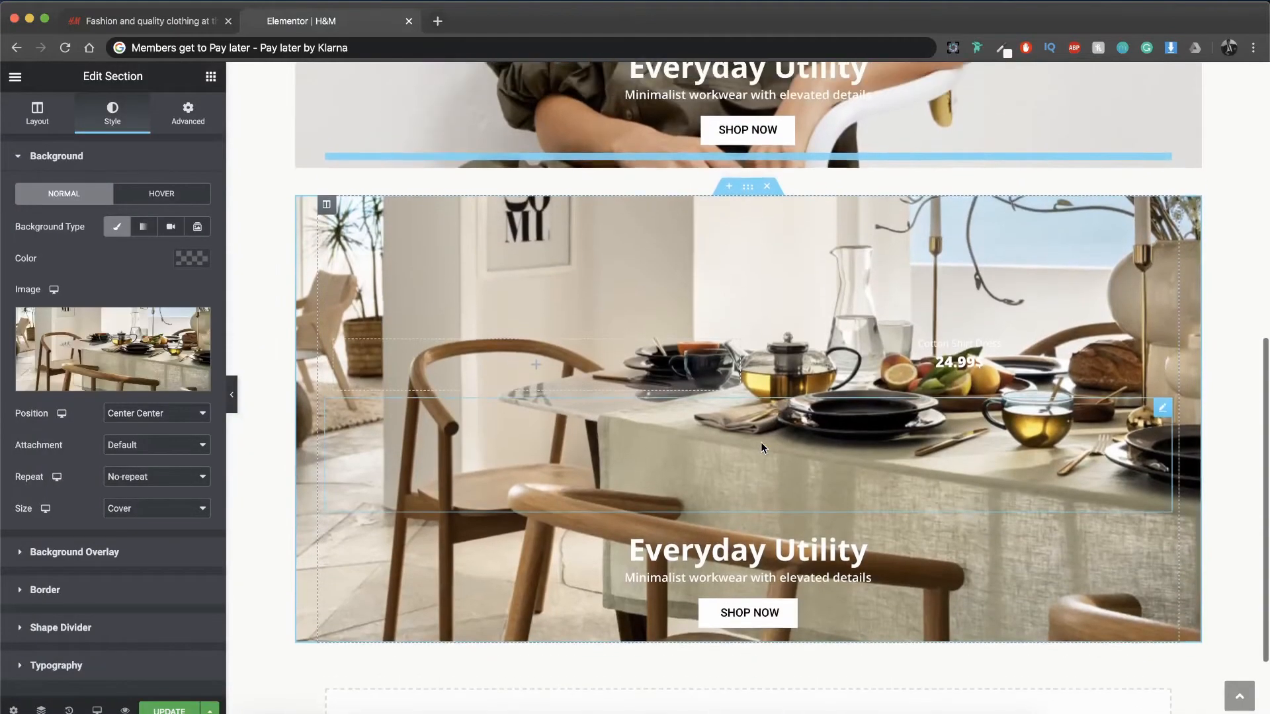
Step: Check the product label's placement on the original page and move the product text column to the left of the empty column
click(142, 21)
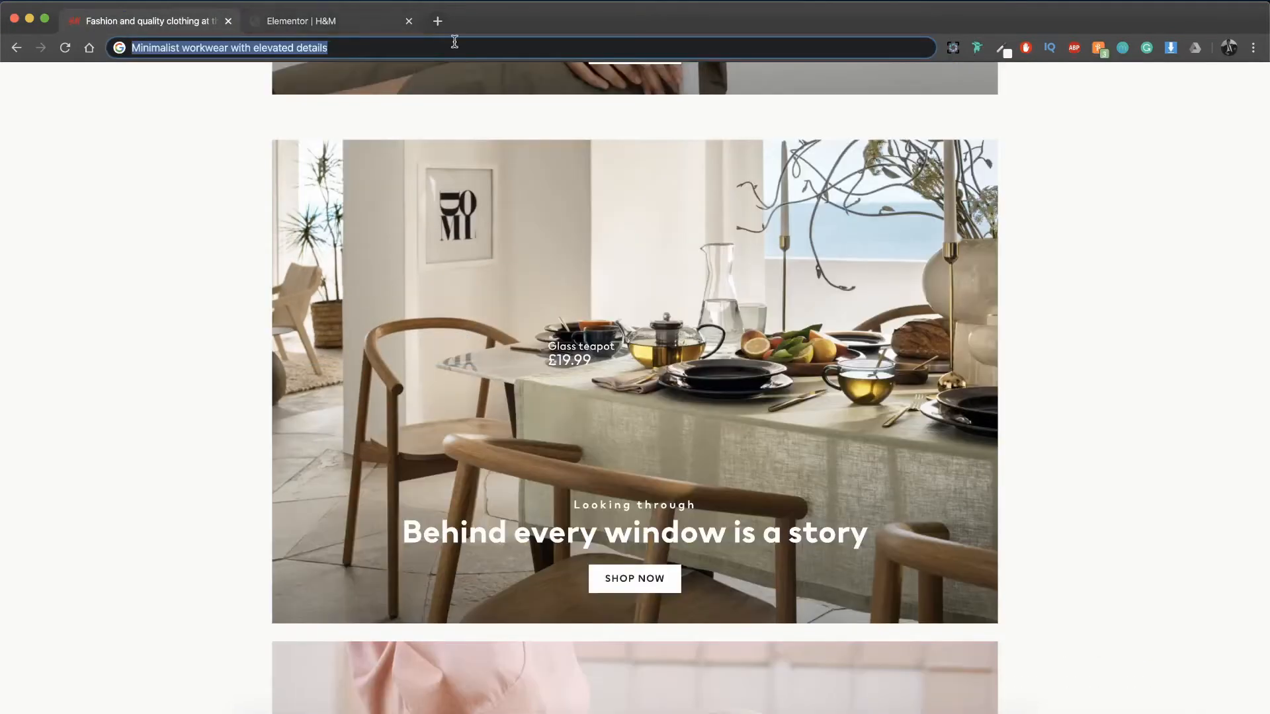
click(369, 18)
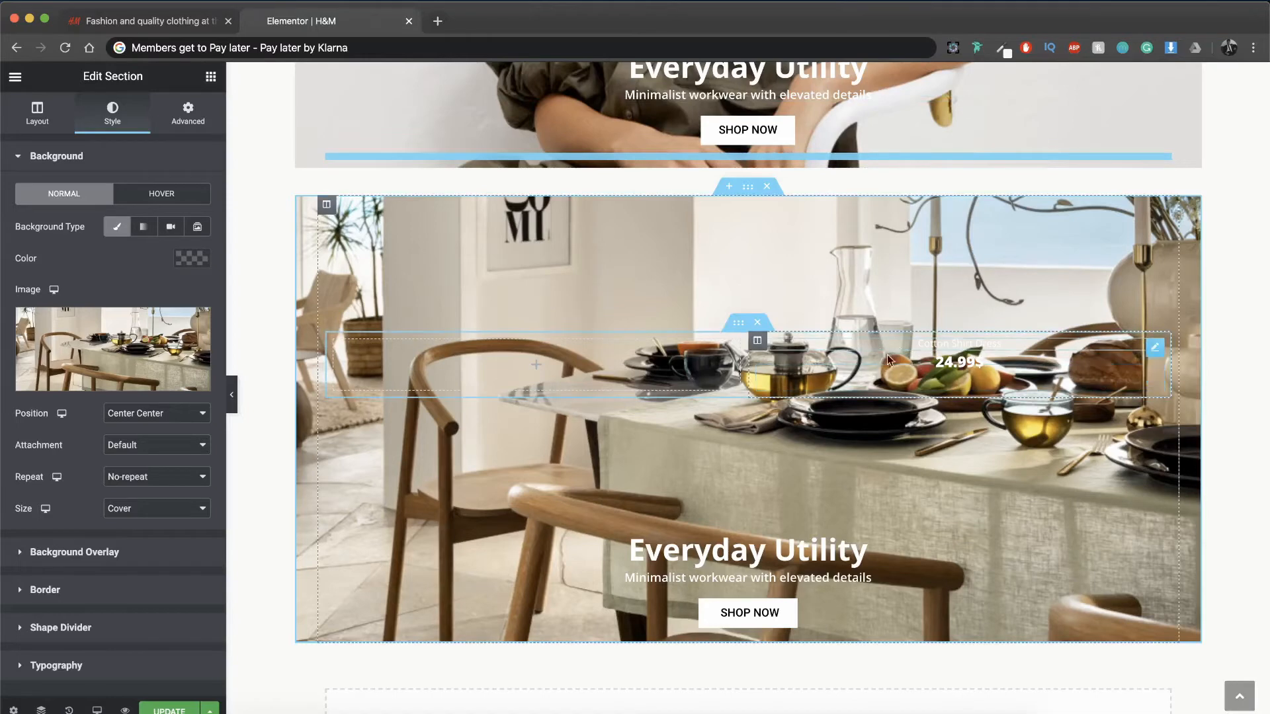
drag(757, 342, 361, 365)
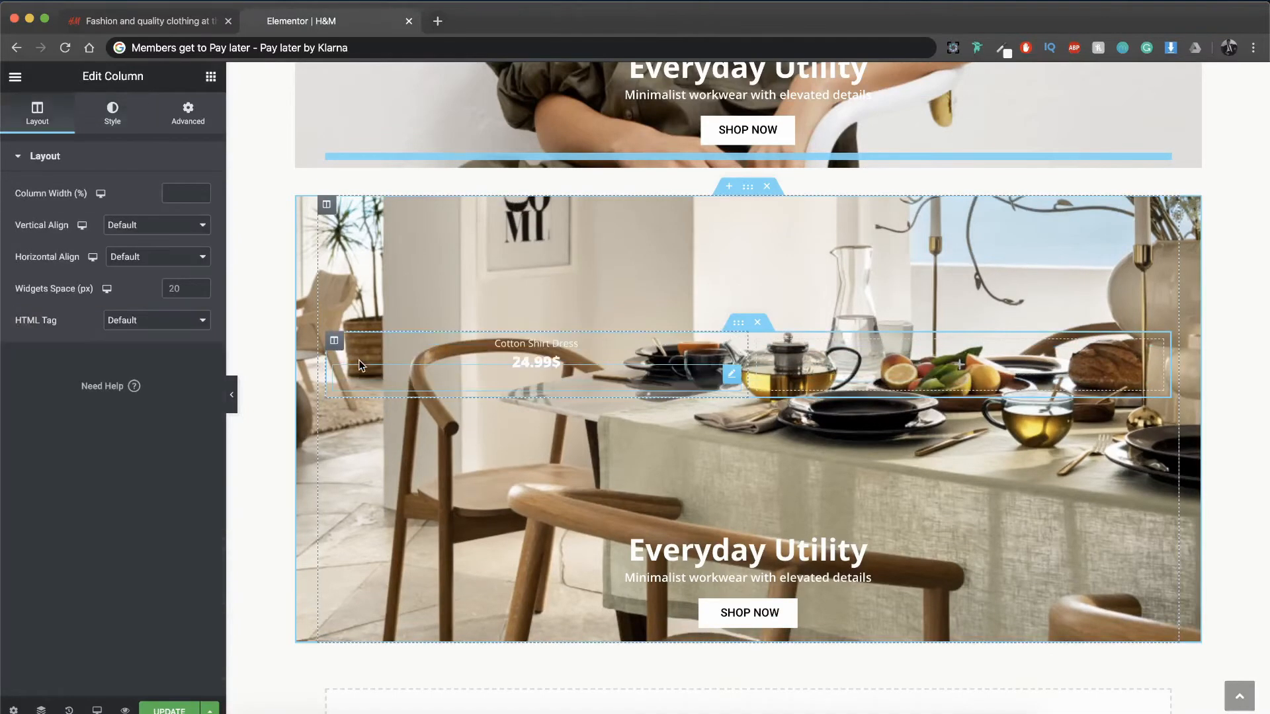
Step: Set the left margin of the "Cotton Shirt Dress" heading in the dining table section to 15%
click(490, 349)
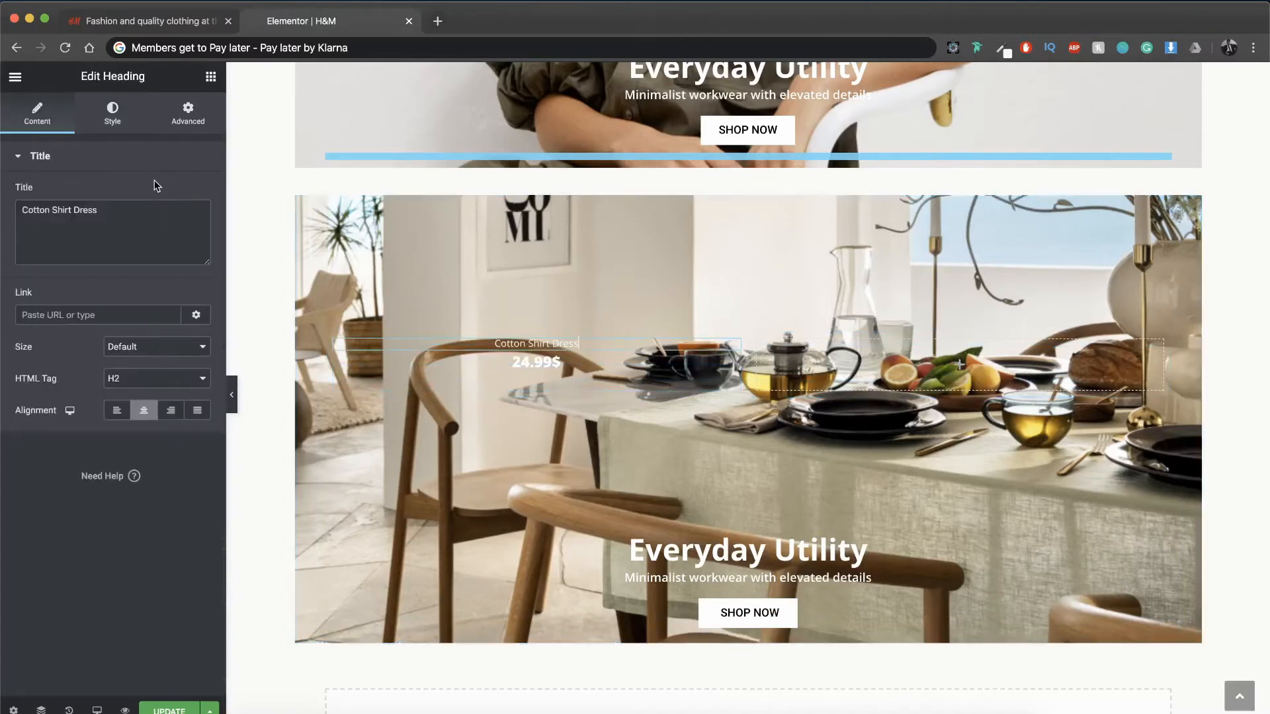
click(112, 114)
click(188, 113)
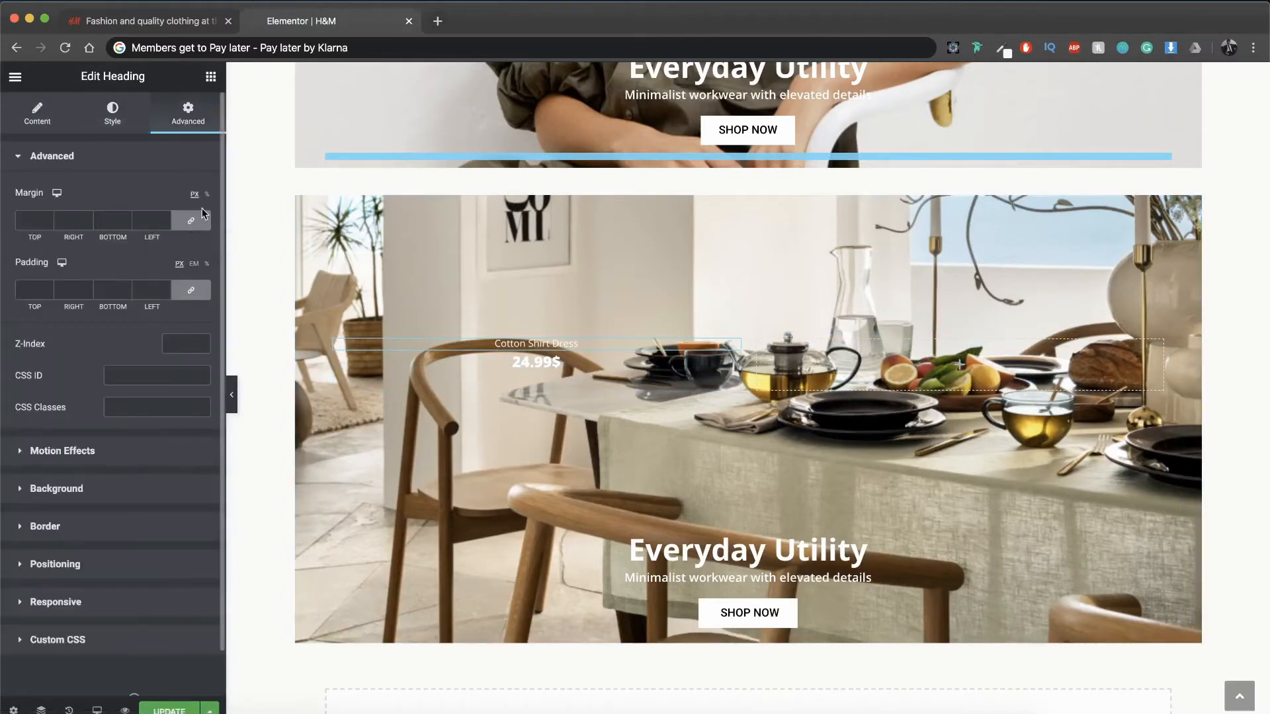
click(194, 220)
text(15)
Step: Set the left margin of the price text below the product name to 15%
click(535, 362)
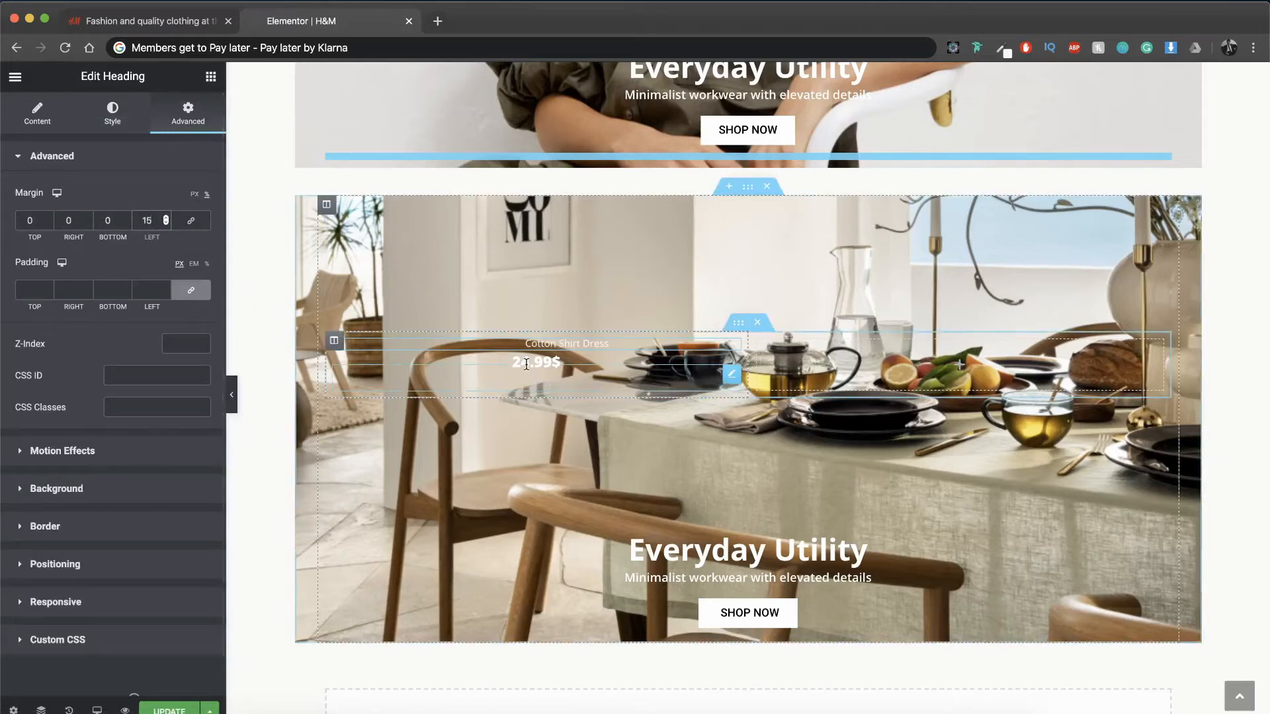
click(201, 125)
double_click(147, 220)
text(15)
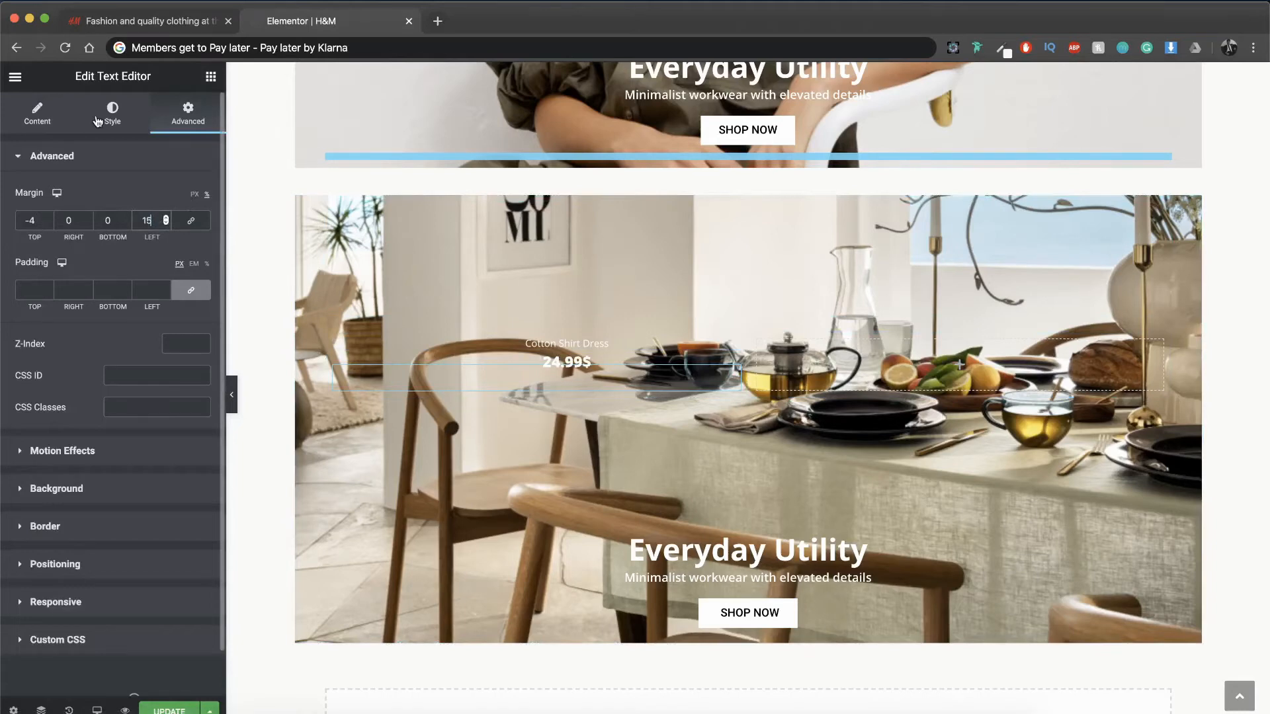
Step: Check the original page and change the product name to "Glass Teapot" and the price to "19.99$"
click(120, 28)
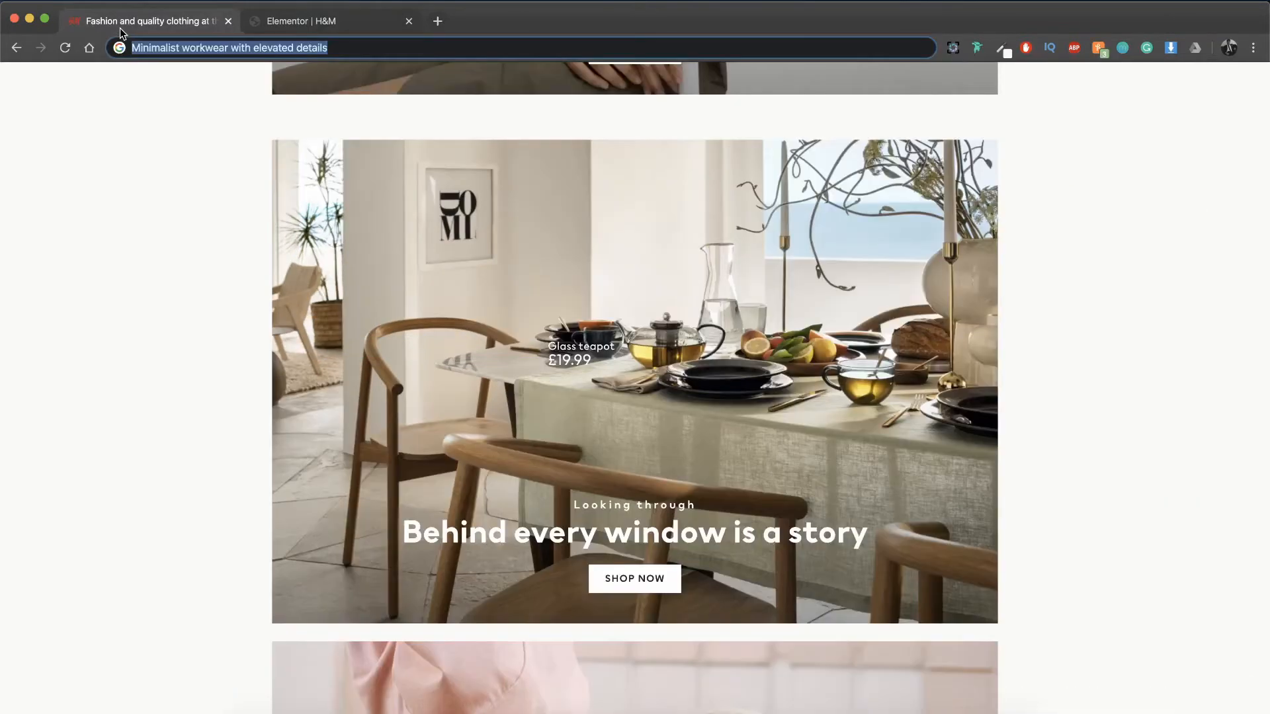
click(347, 22)
drag(526, 344, 609, 347)
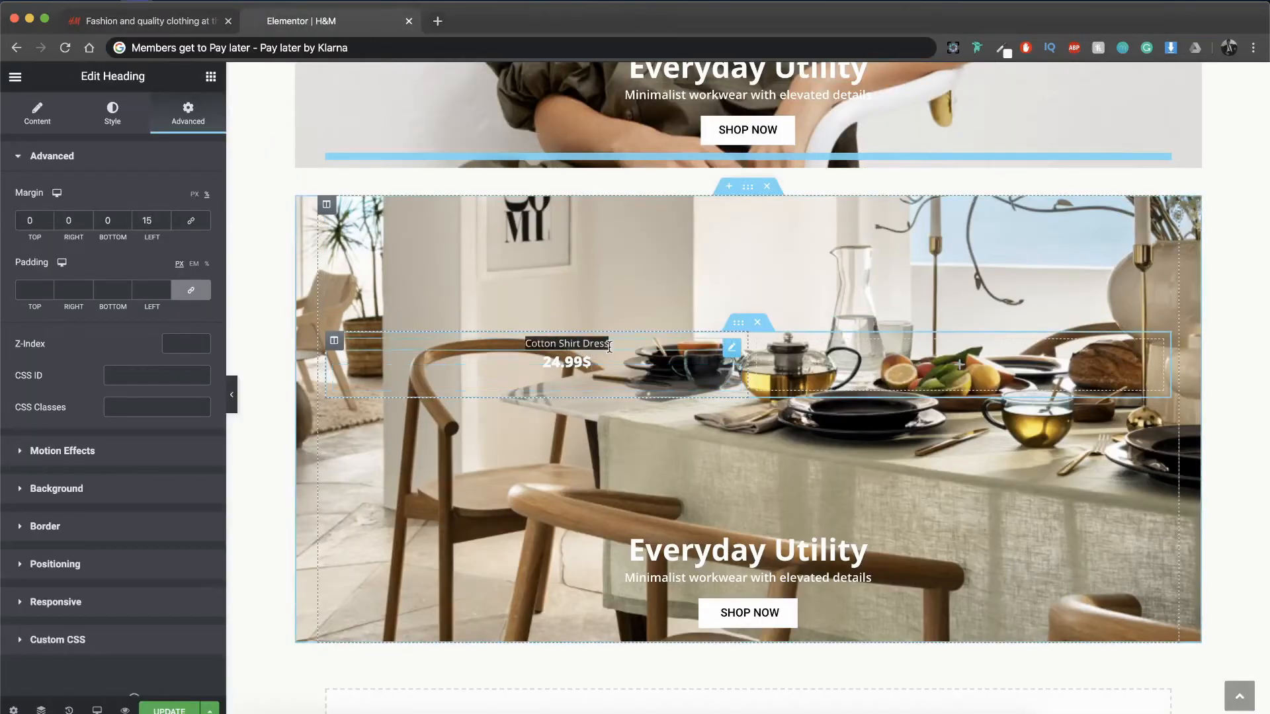
text(Glass Teapot)
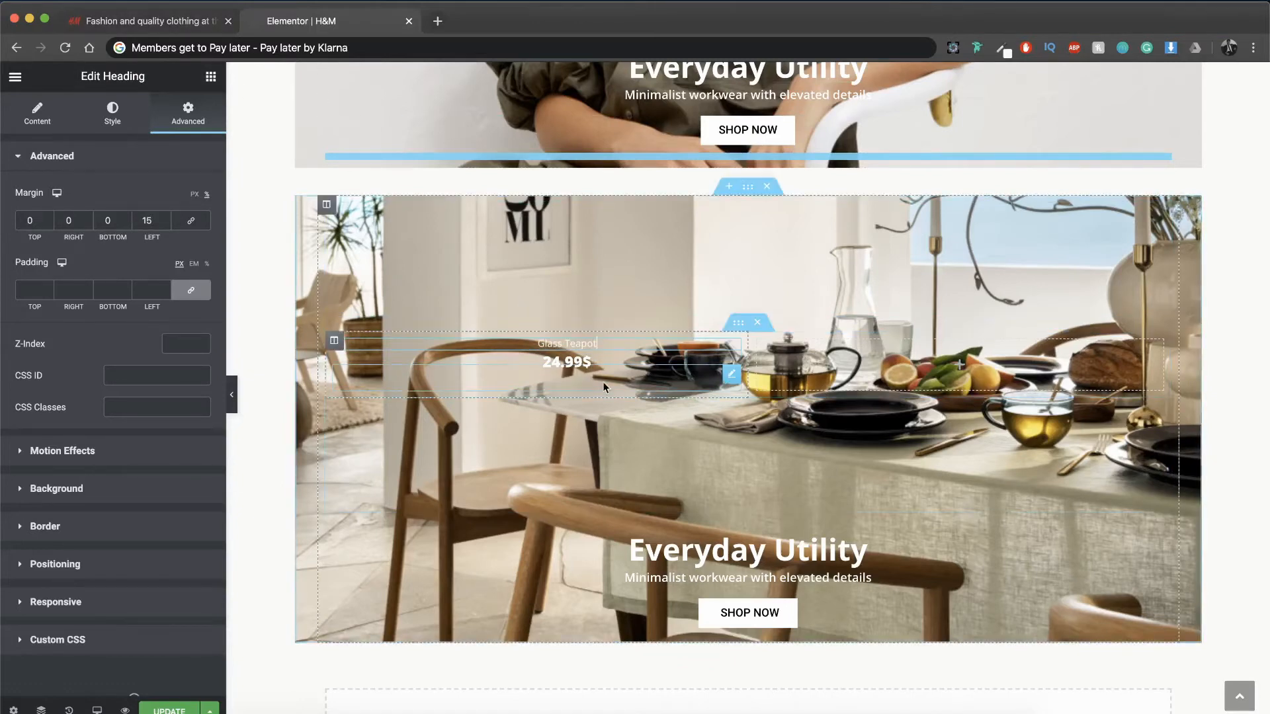
double_click(567, 362)
text(19.99)
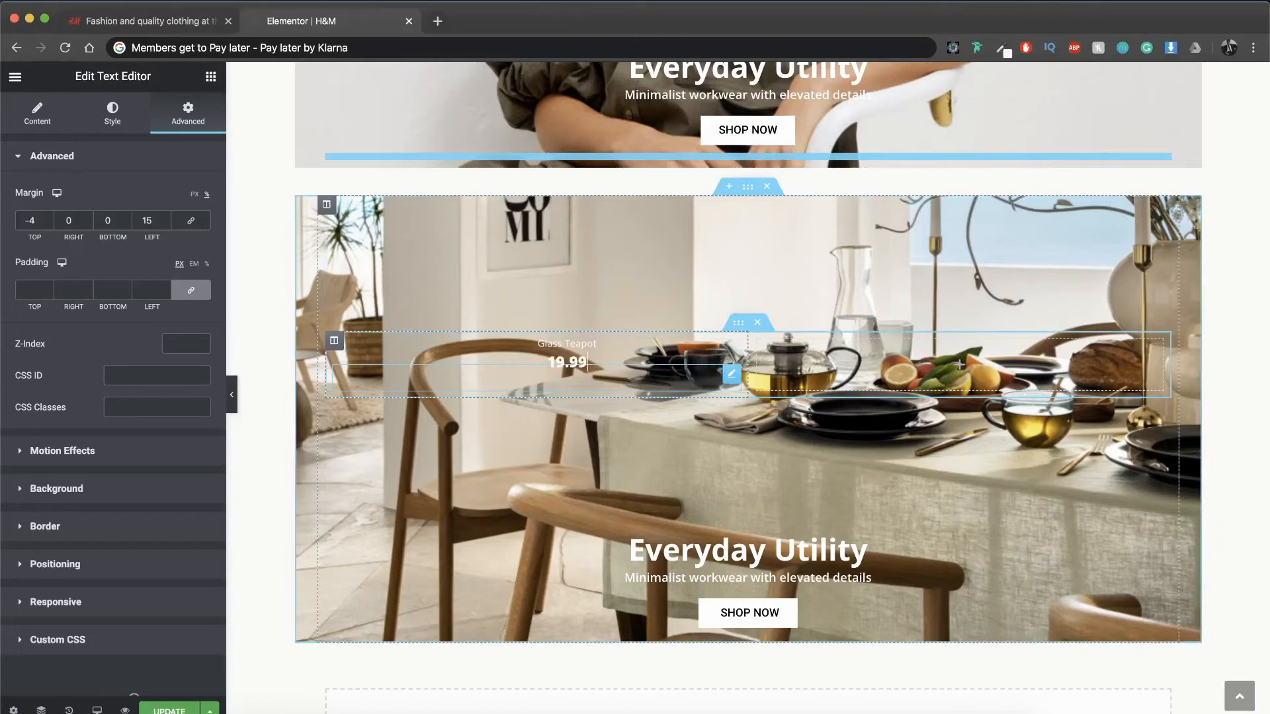
text($)
Step: Move the dining table section's subheading above the headline and change its text to "Looking through"
click(1072, 599)
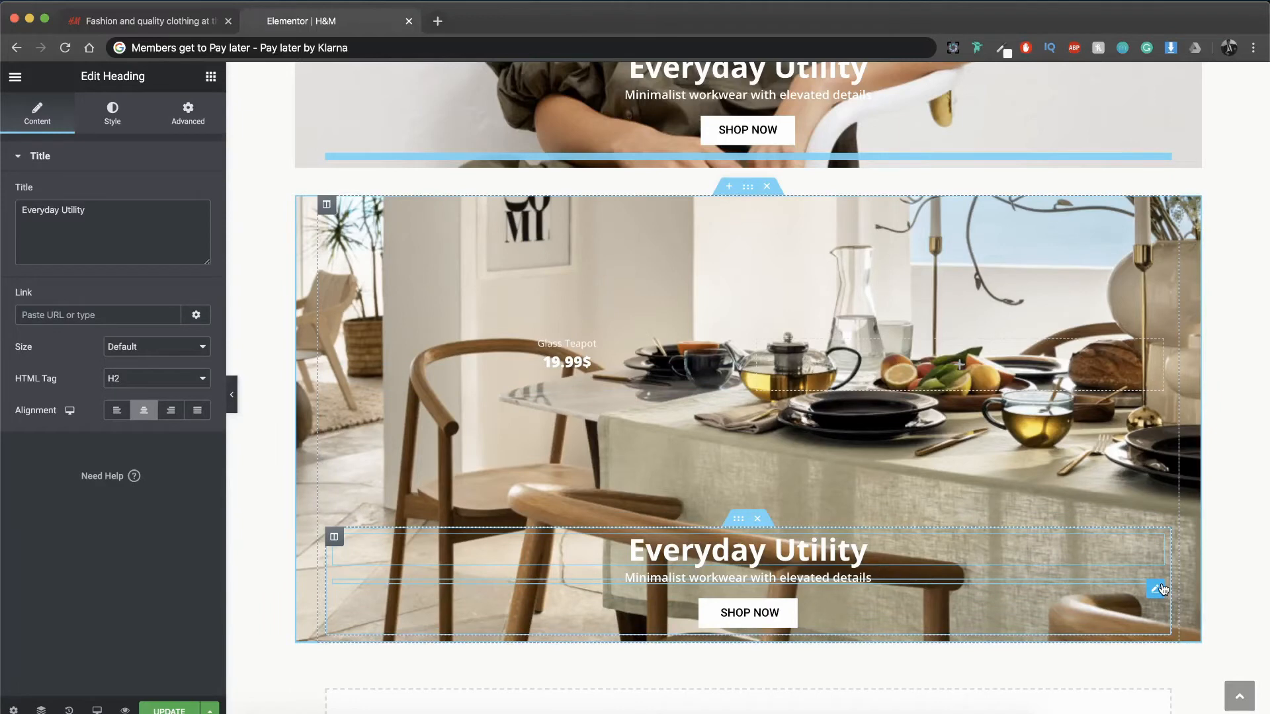
drag(1162, 589, 1132, 550)
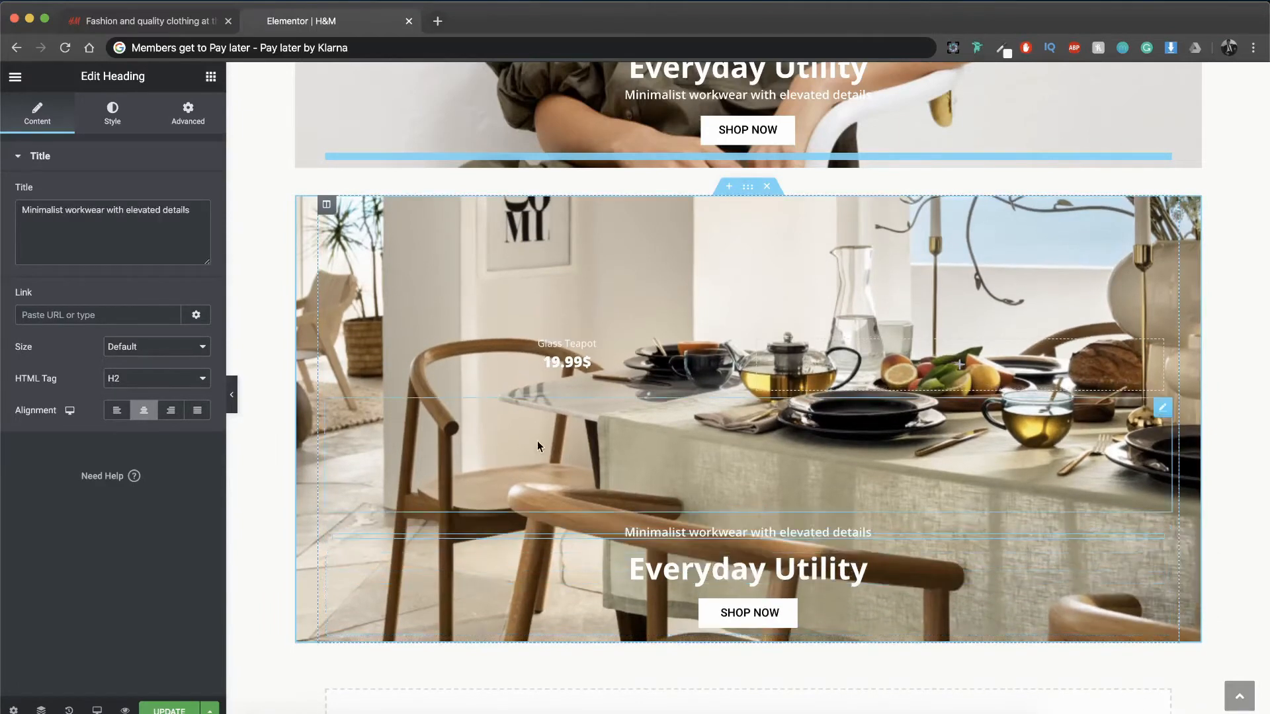
triple_click(151, 236)
text(Looki)
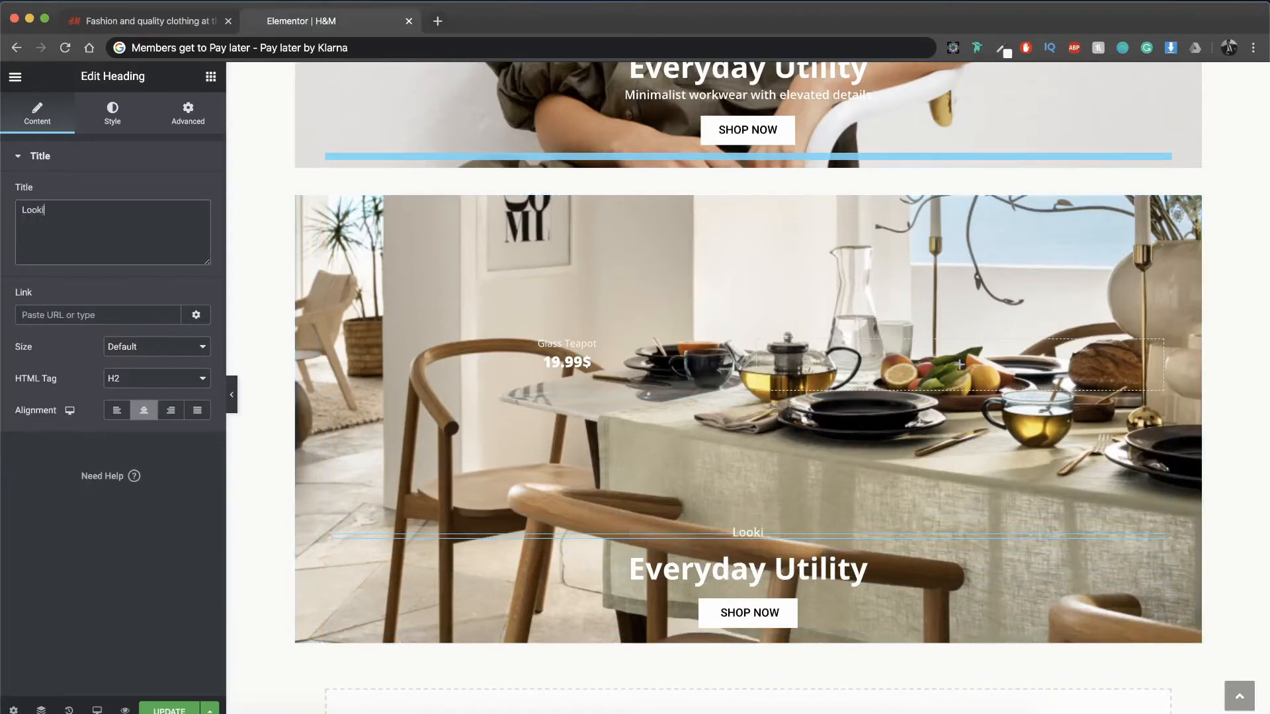
text(ng through)
Step: Widen the letter spacing of the "Looking through" heading and increase its top margin
click(114, 107)
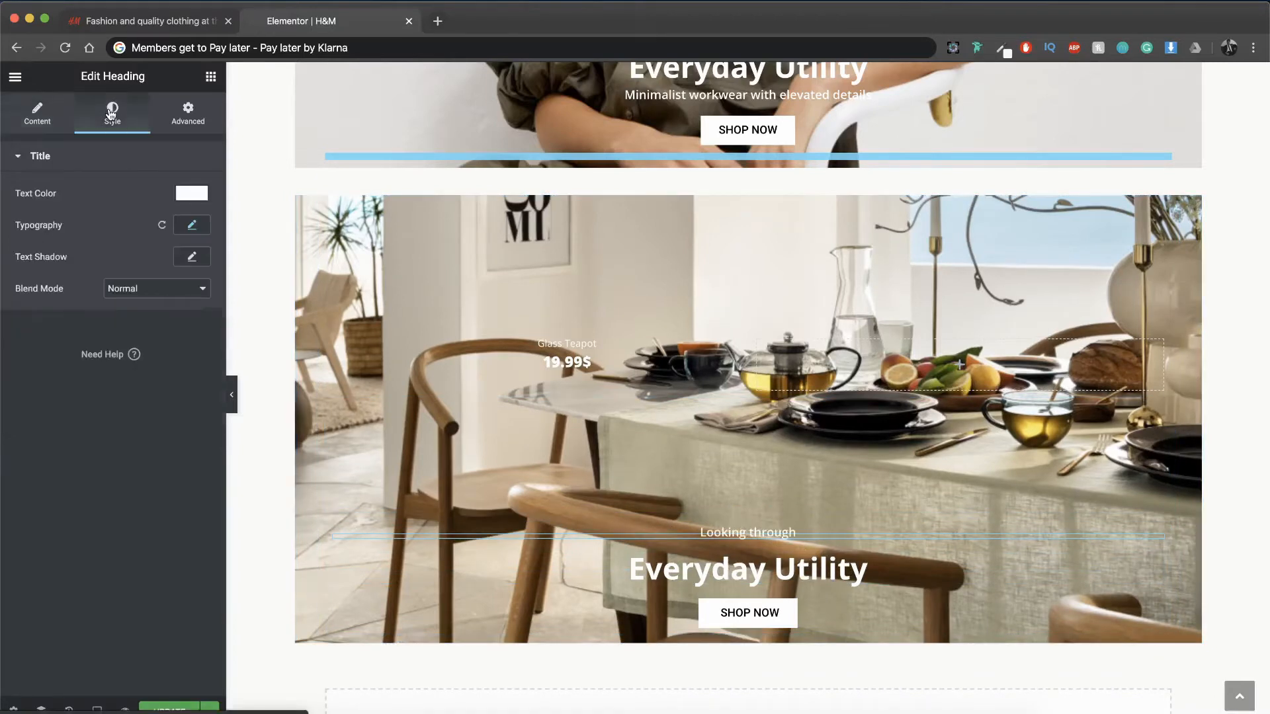
click(192, 225)
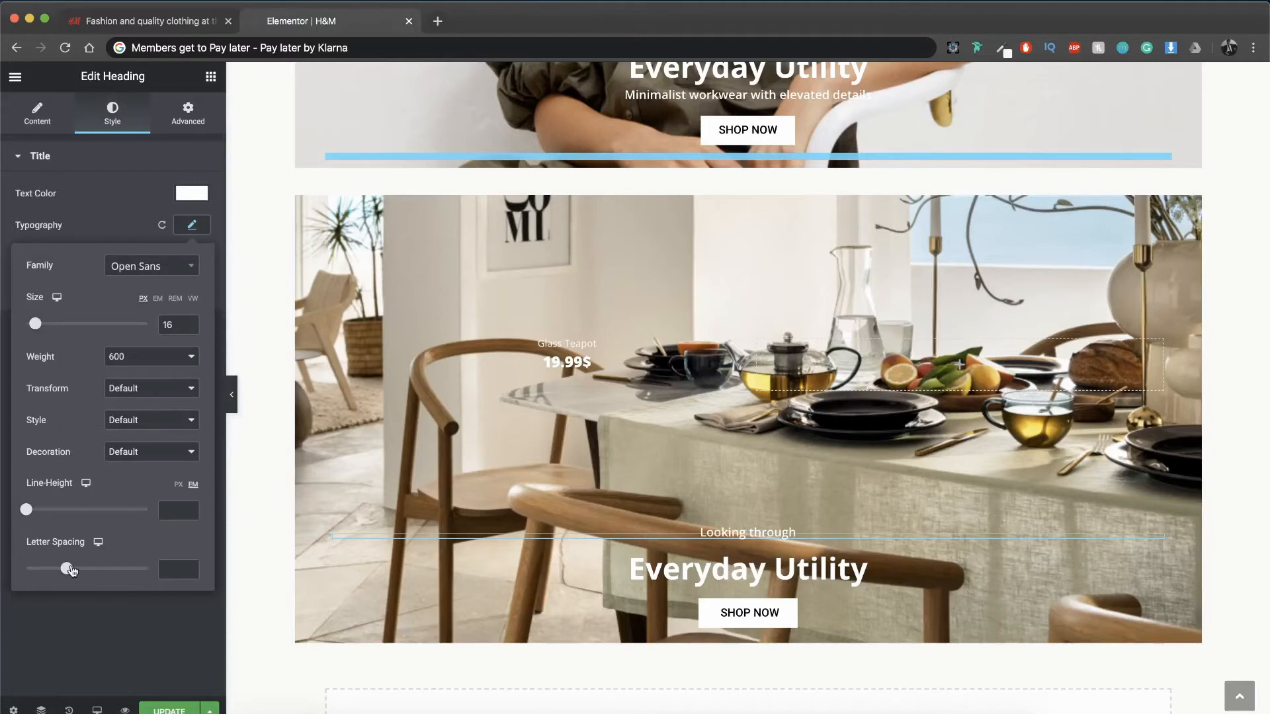
drag(69, 570, 84, 571)
click(188, 112)
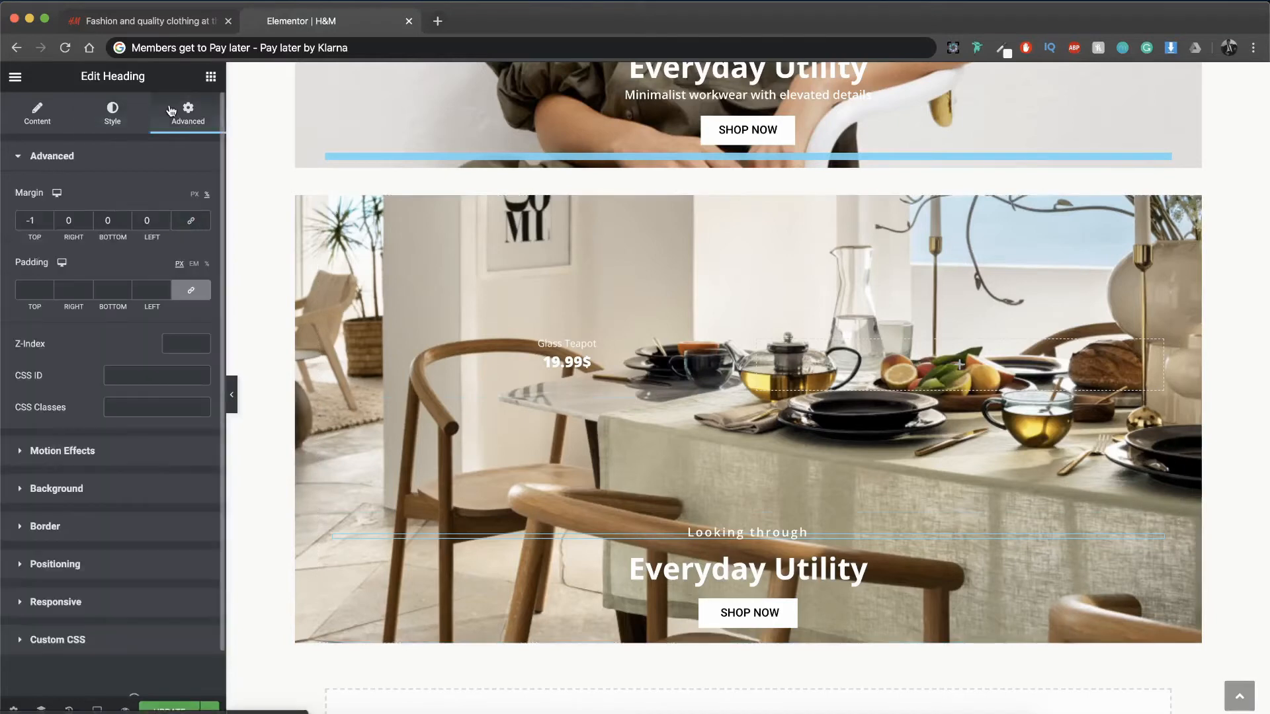
click(50, 220)
Step: Unlink the margins of the dining table section's "Everyday Utility" headline and set its top margin to -1%
click(747, 577)
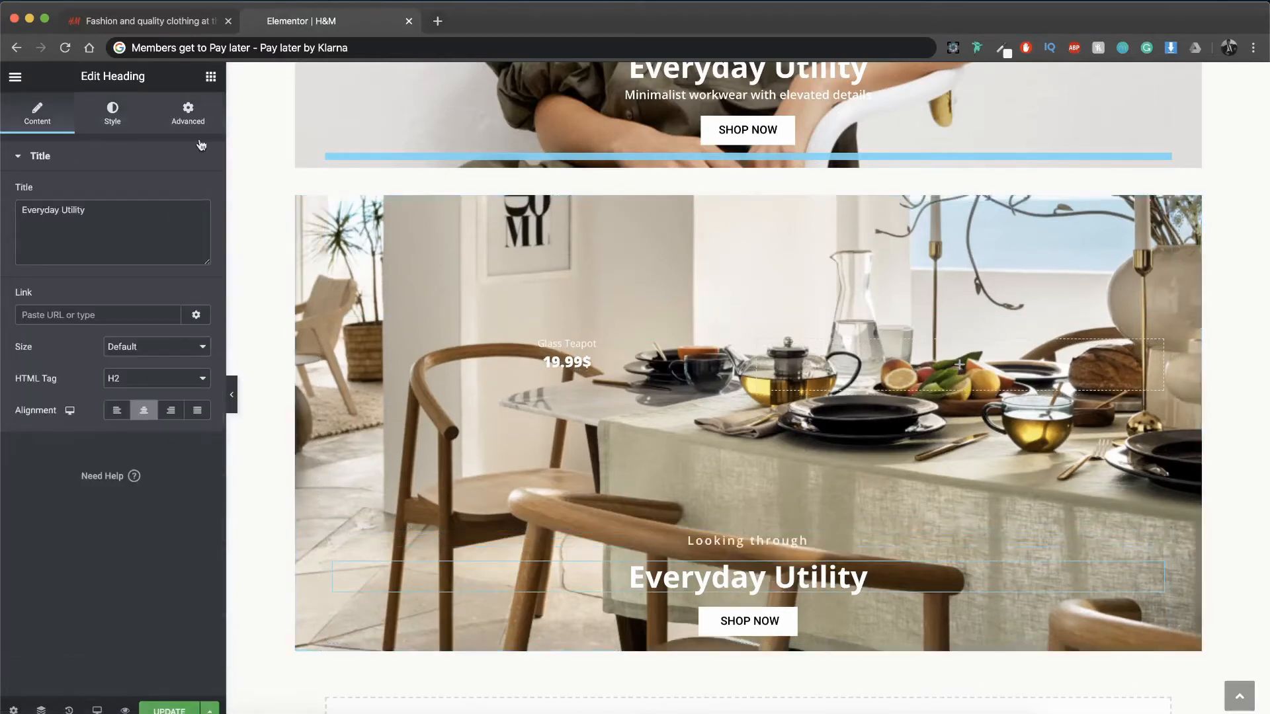
click(187, 112)
click(190, 221)
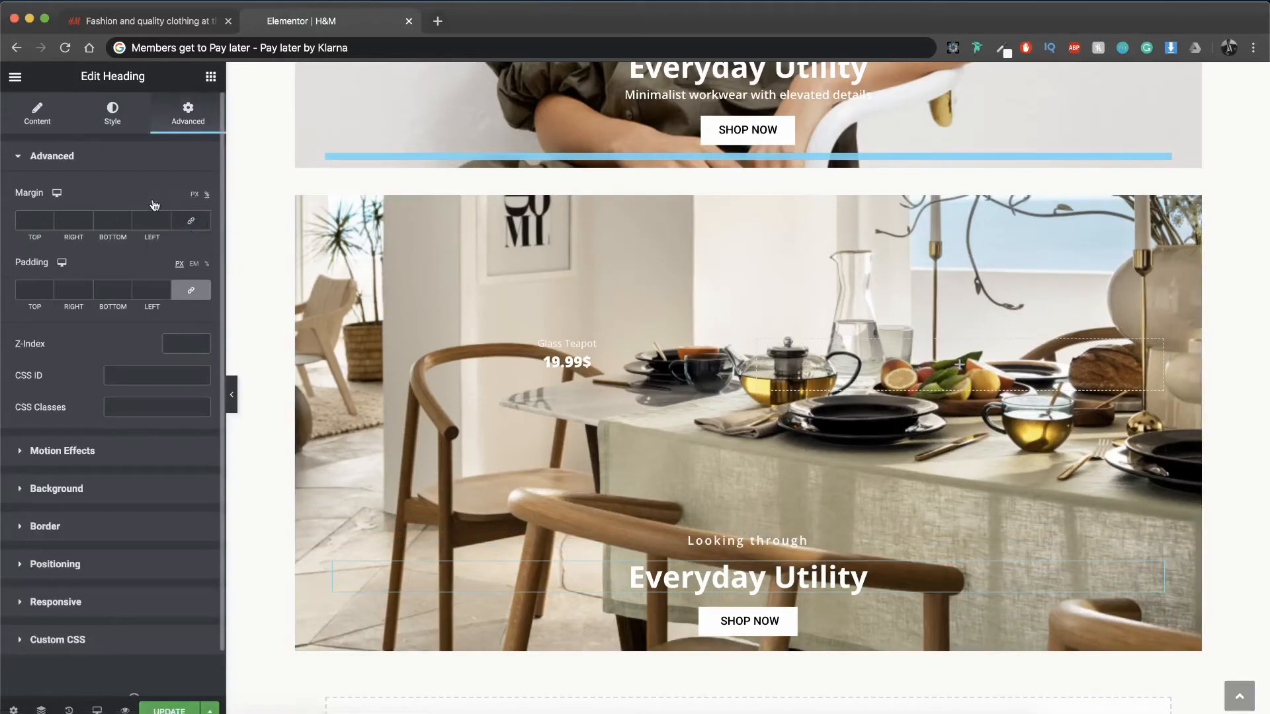
click(49, 223)
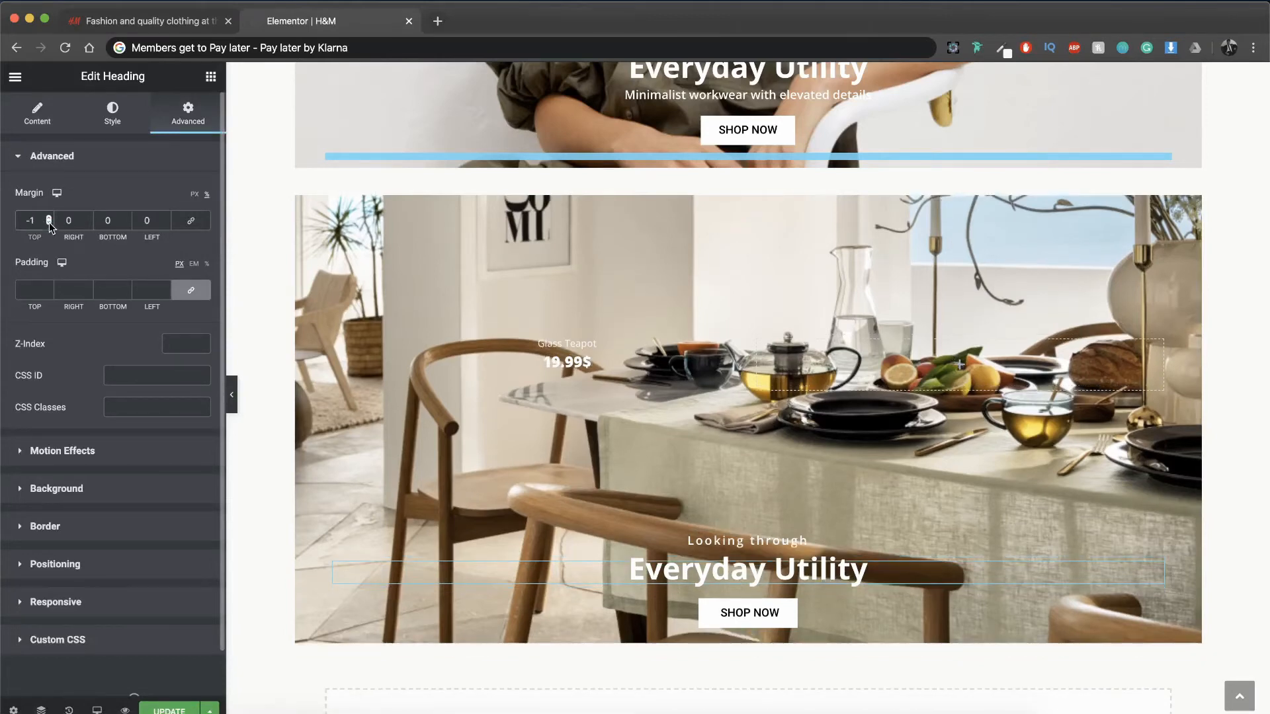
Step: Check the original page and change the dining table section's headline to "Behind every window is a story"
click(136, 21)
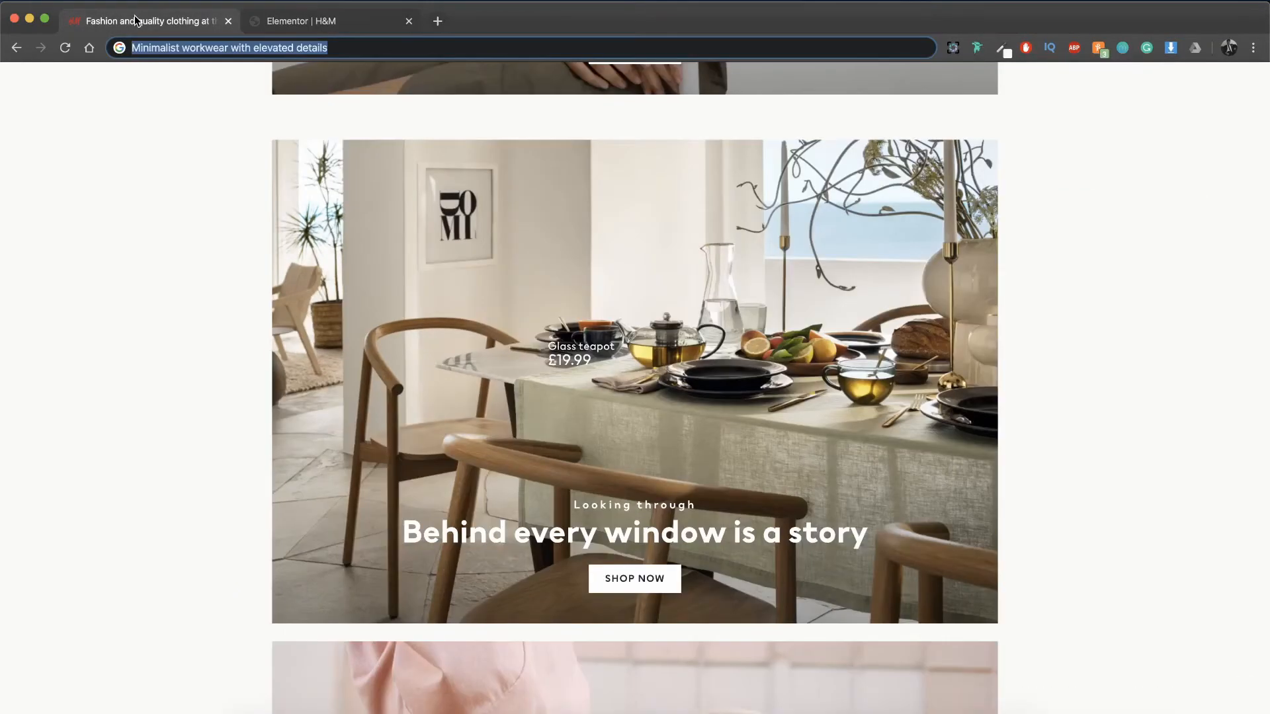
click(283, 21)
click(37, 112)
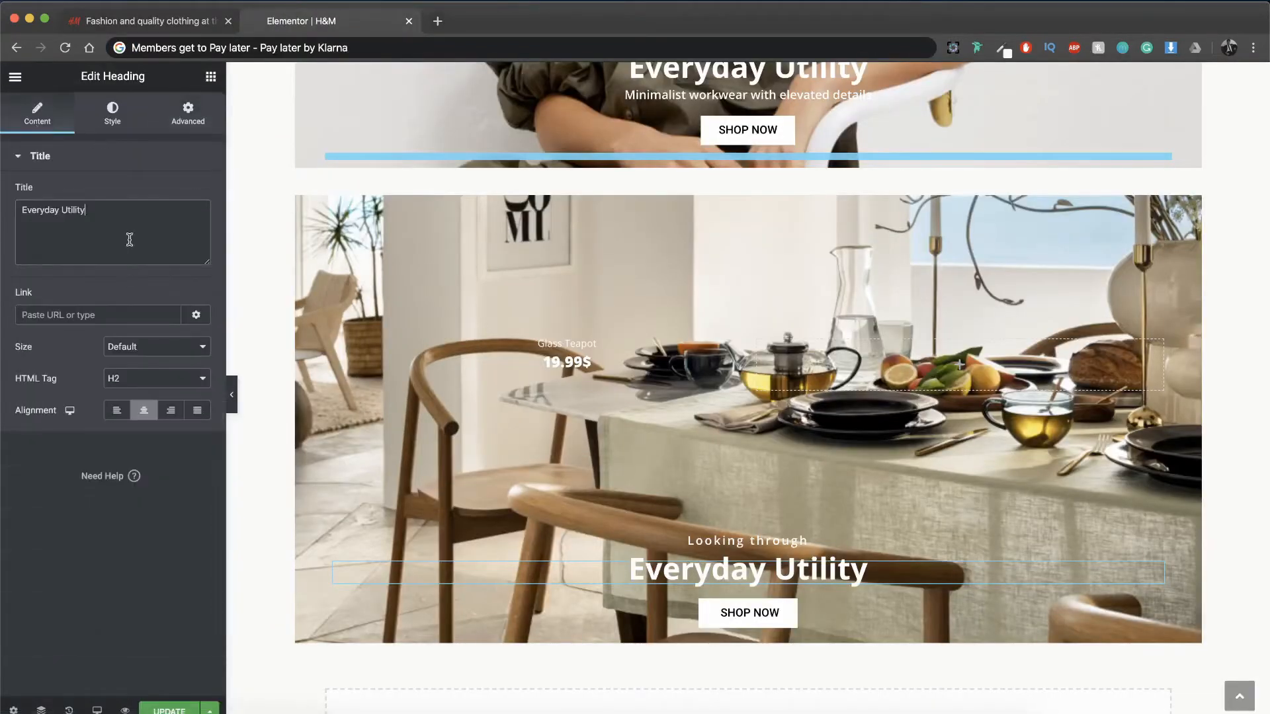
triple_click(130, 239)
text(Behind every)
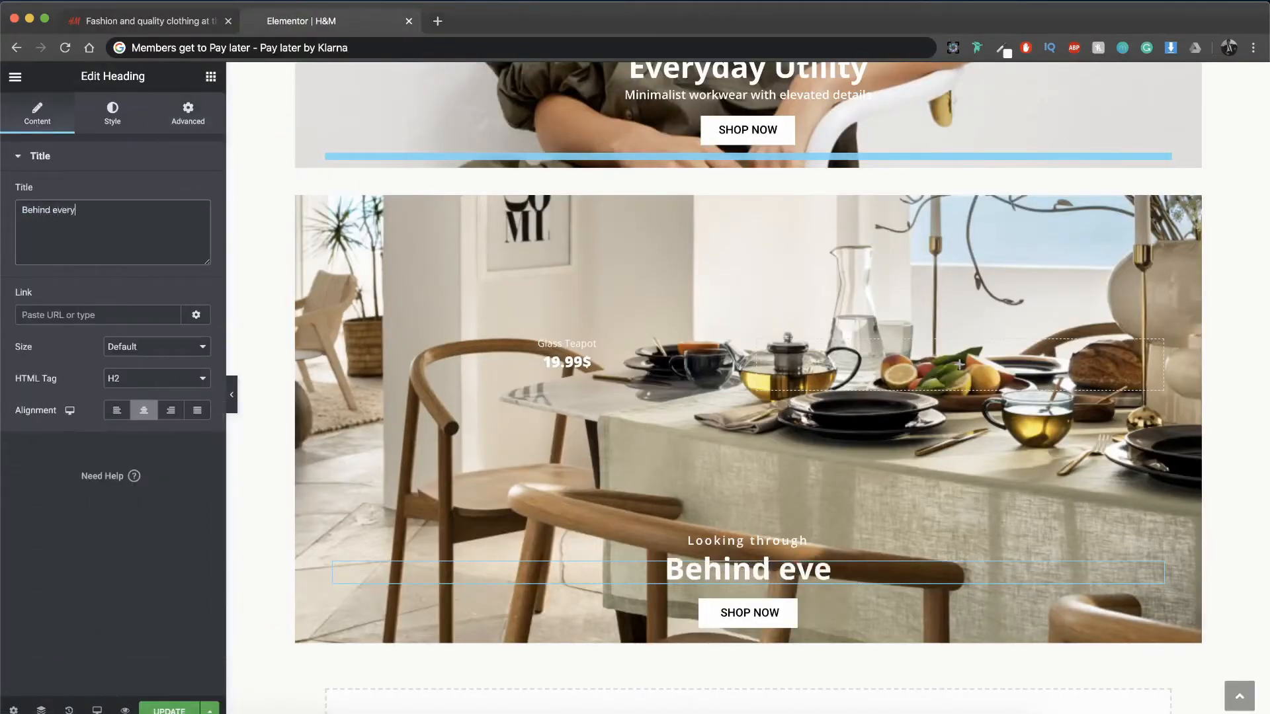
text( window is a story)
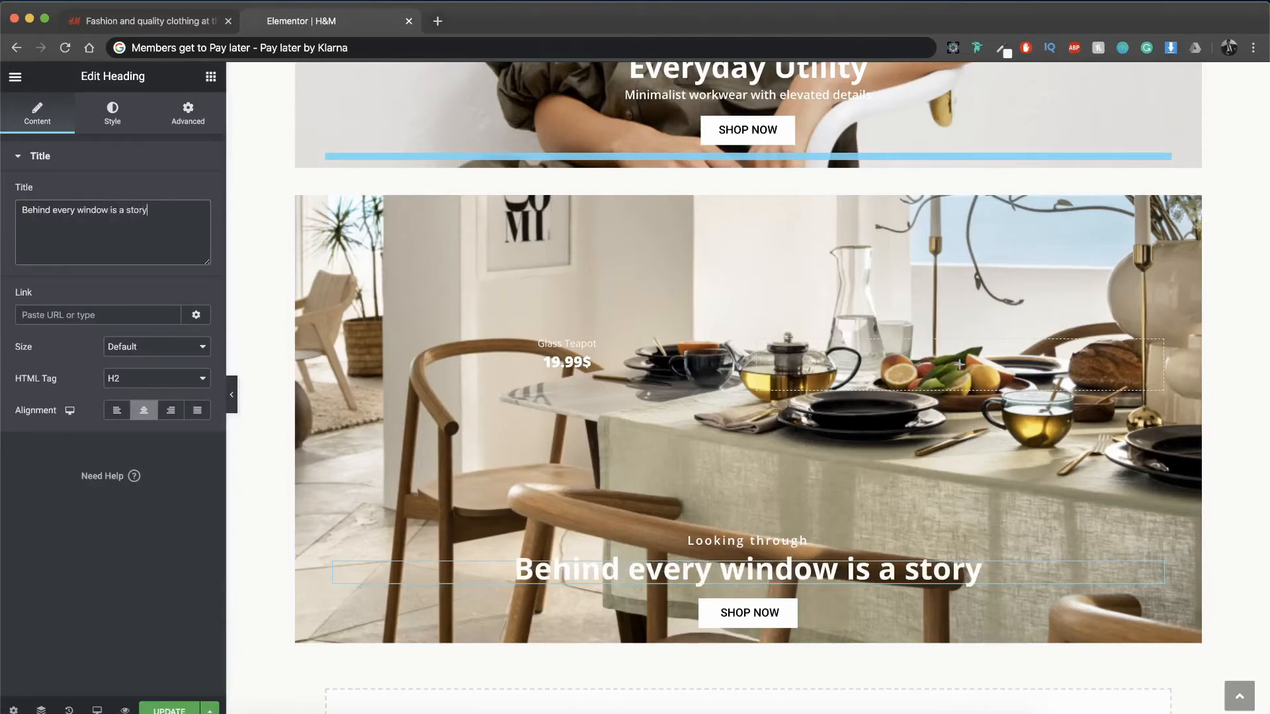
scroll(609, 447, down, 2)
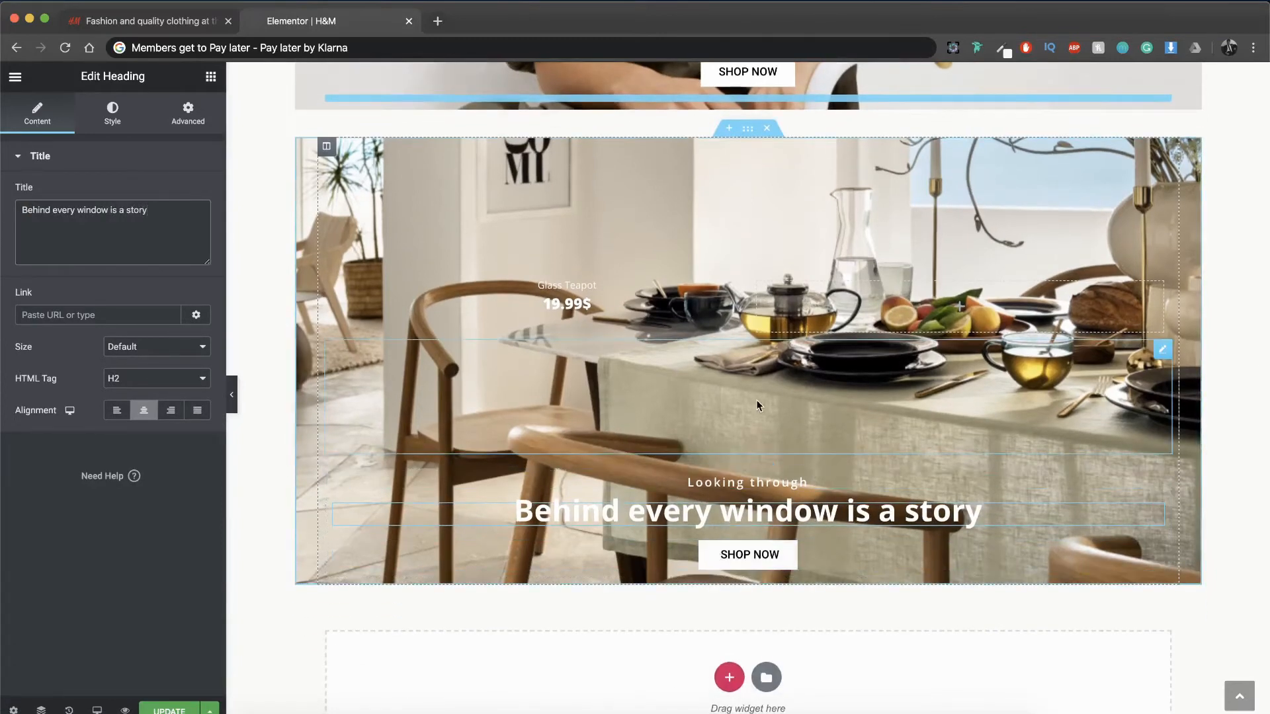
Step: Duplicate the dining table section and replace the copy's background image with hmgoepprod-_2_.png from the media library
scroll(756, 399, up, 1)
right_click(747, 161)
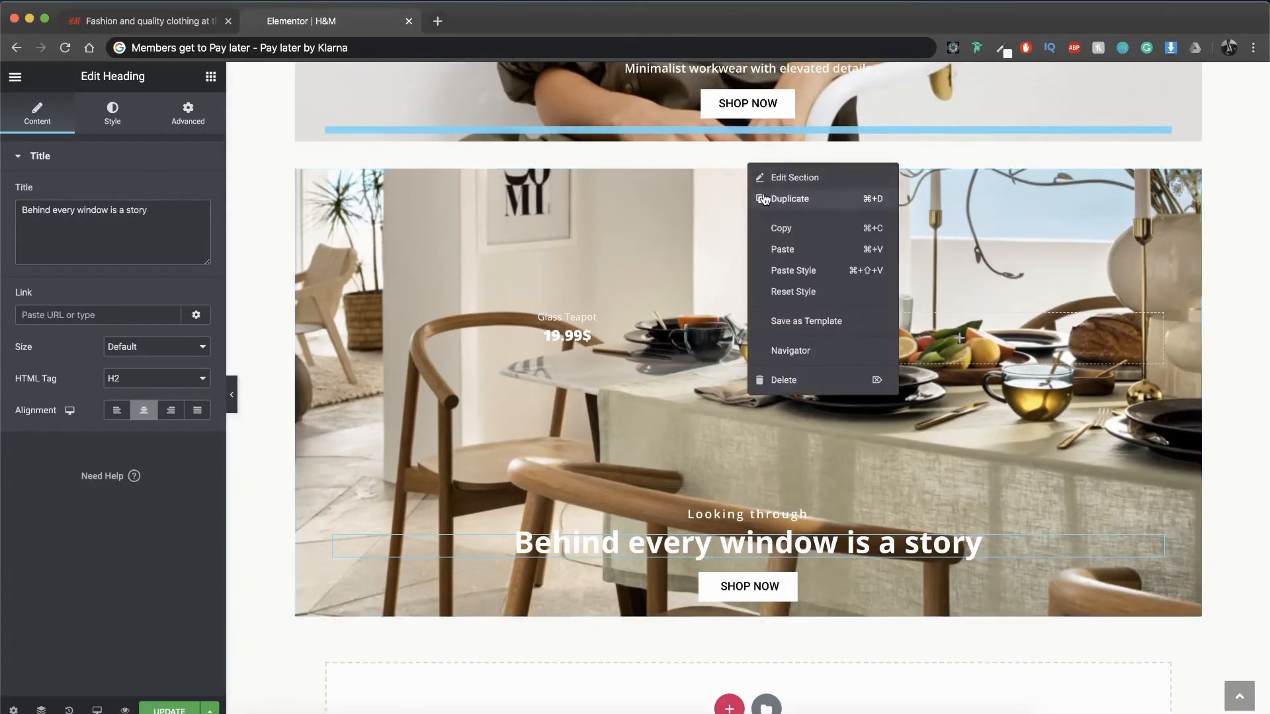
click(764, 199)
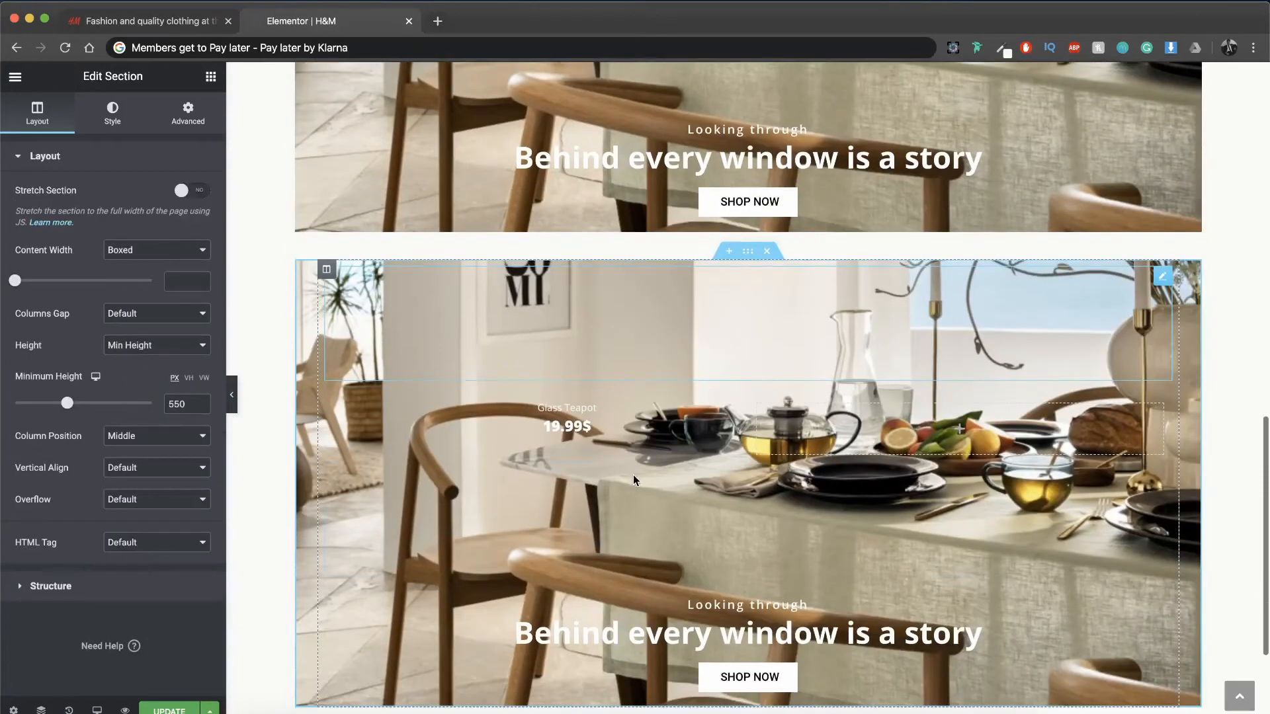
scroll(590, 434, down, 1)
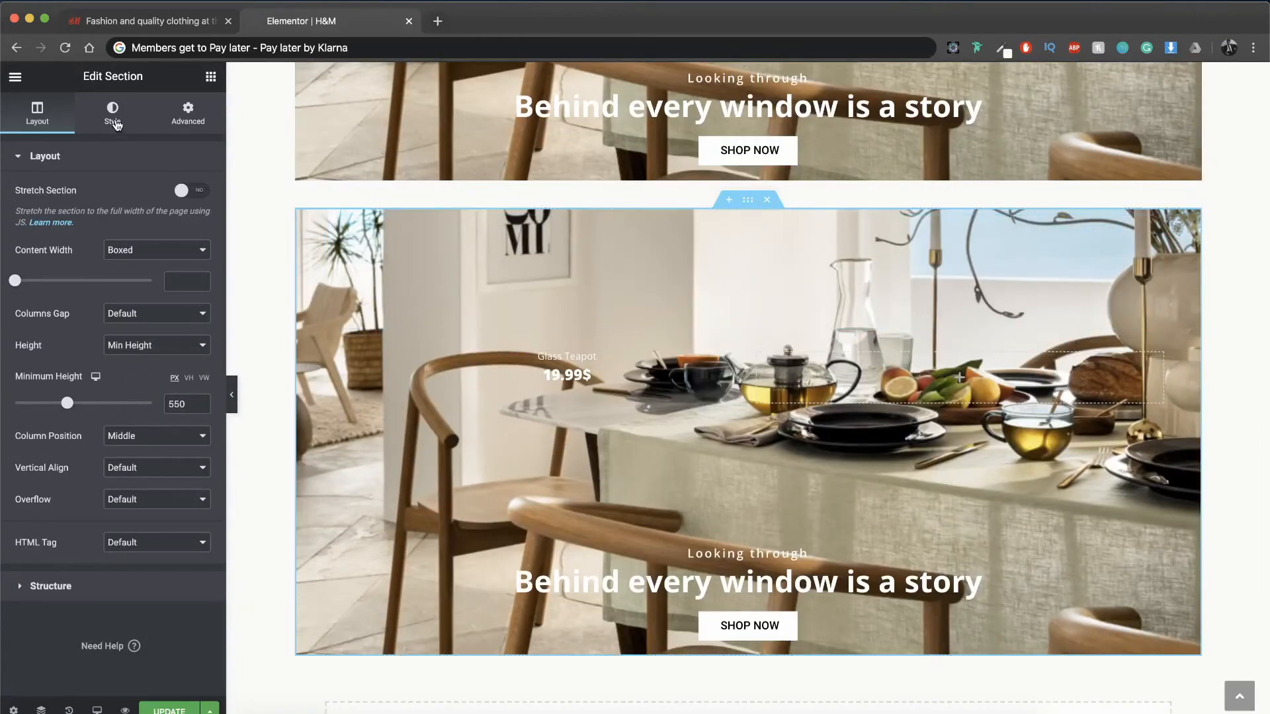
click(115, 124)
click(126, 318)
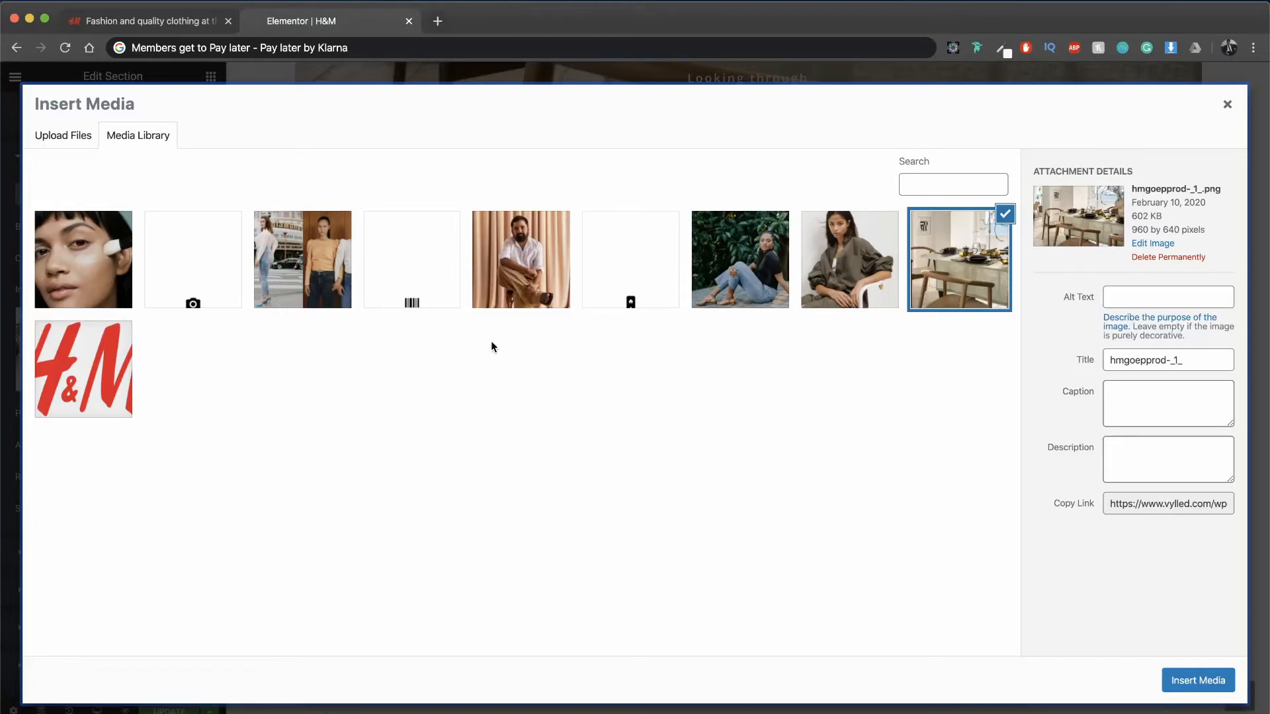
click(767, 259)
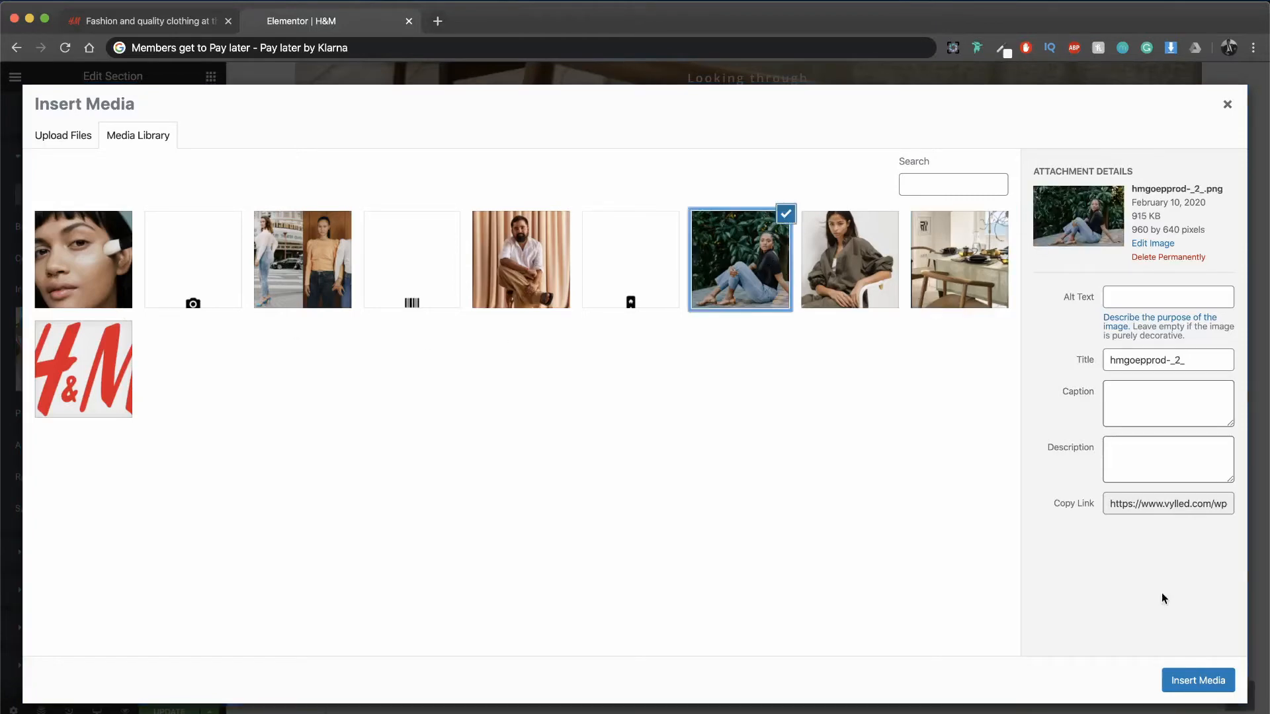
click(1190, 682)
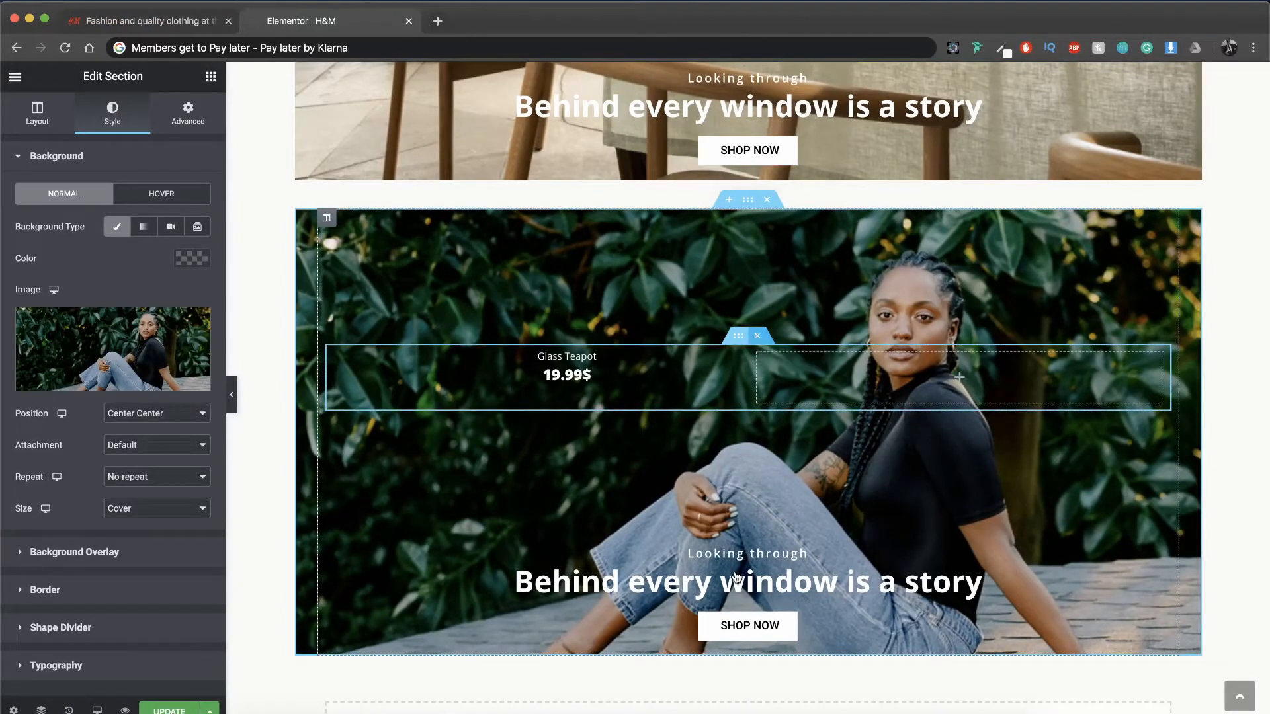
Step: Delete the Glass Teapot inner section from the jeans section and move the second spacer below the SHOP NOW button
click(757, 336)
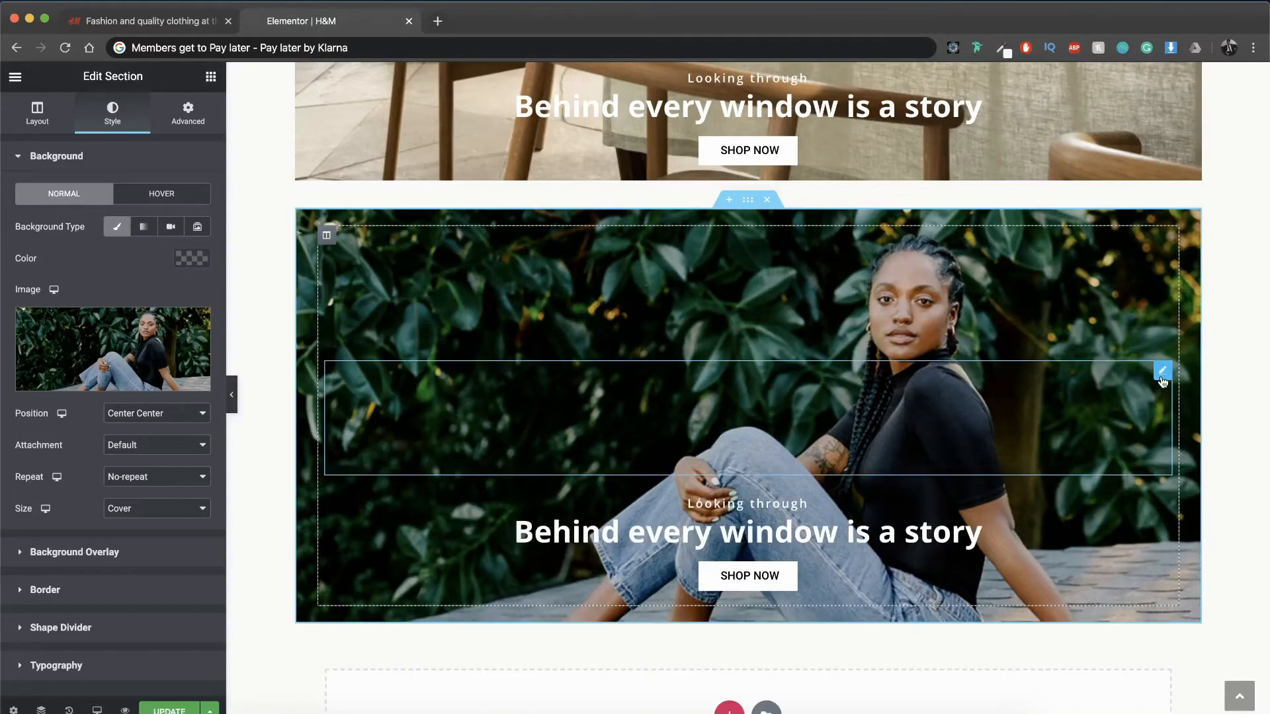
drag(1162, 382, 954, 523)
drag(851, 472, 777, 514)
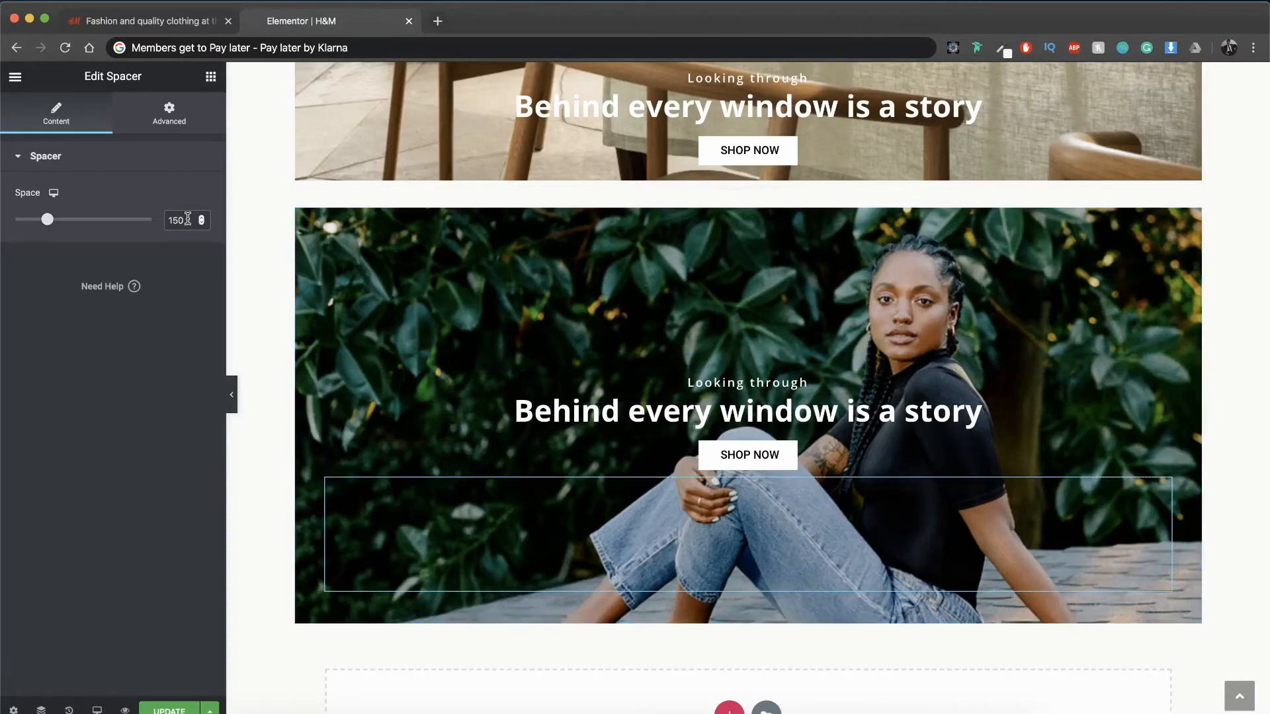
Step: Set the space of both spacers, below and above the jeans section's text block, to 175
text(175)
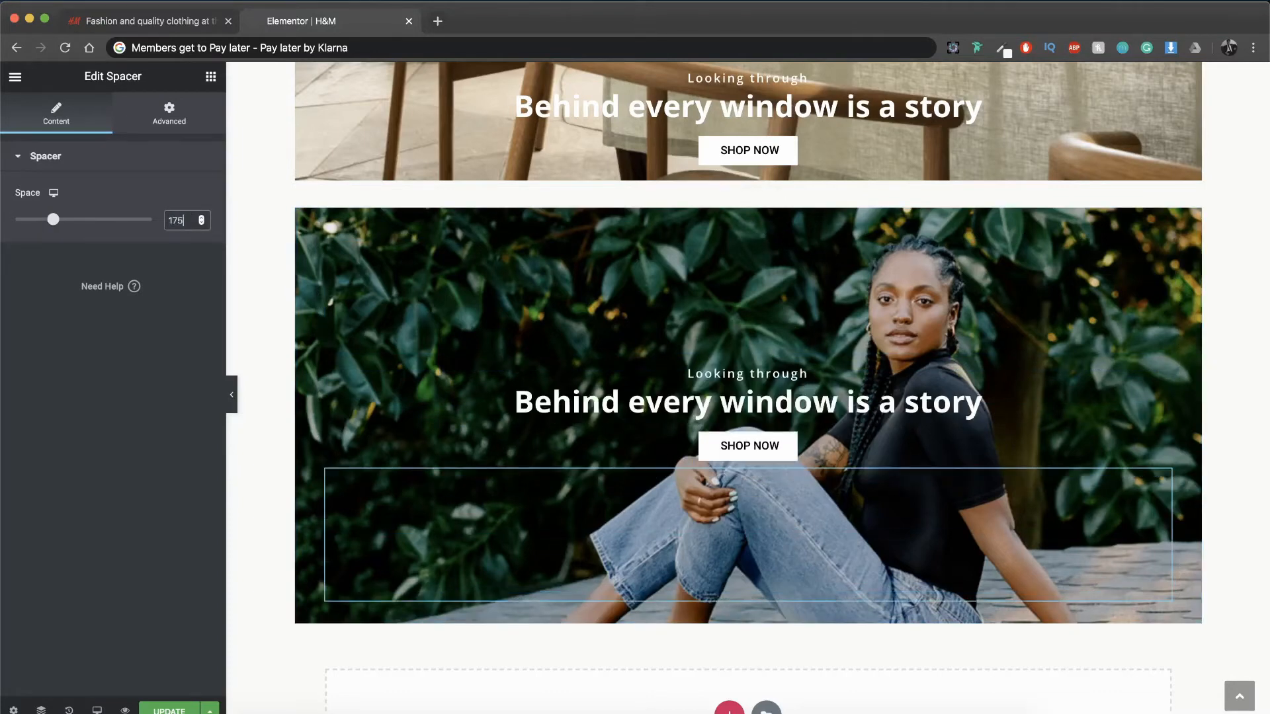
key(ctrl+z)
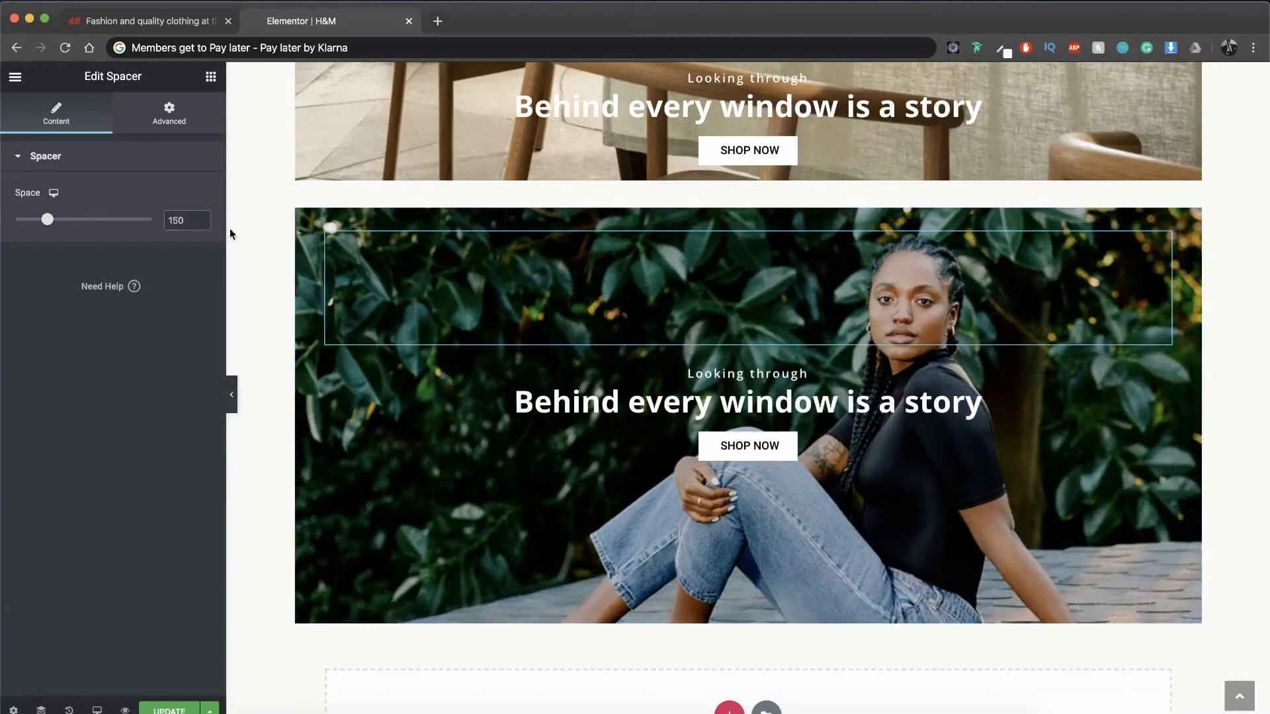
double_click(192, 220)
text(175)
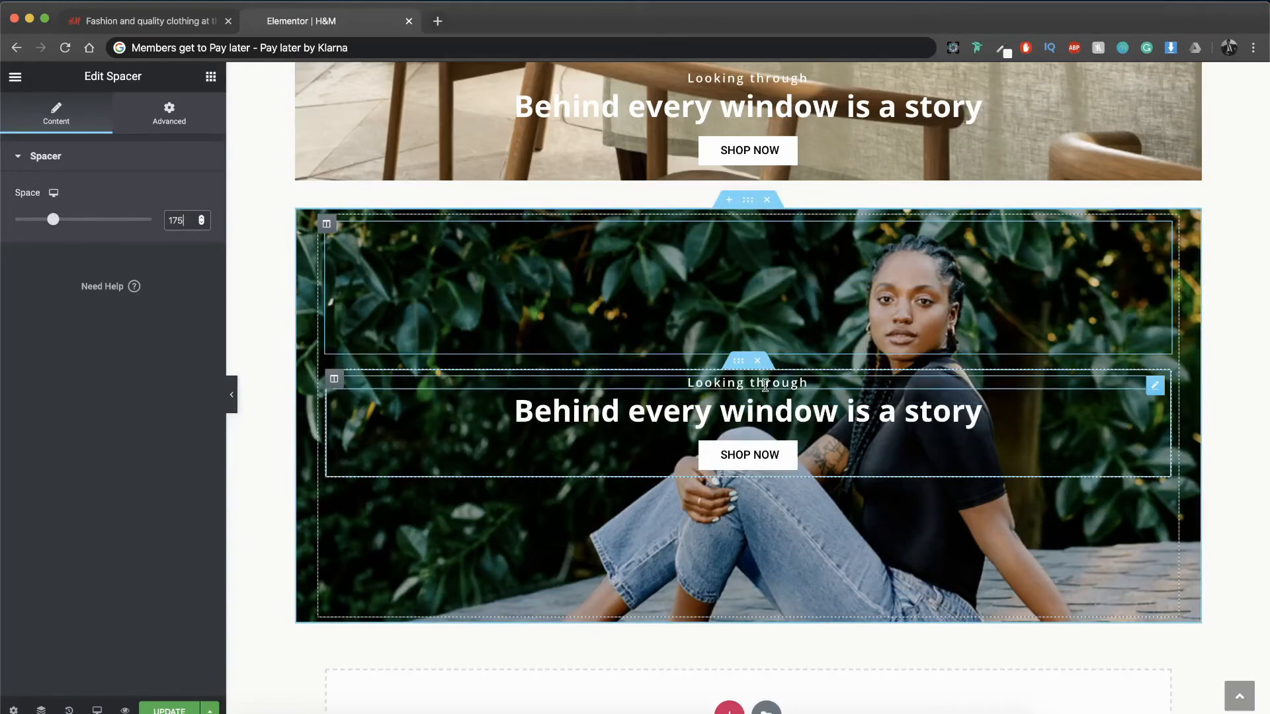
Step: Set the right margin of the jeans section's "Looking through" subheading and its headline to 25%
click(766, 384)
click(188, 112)
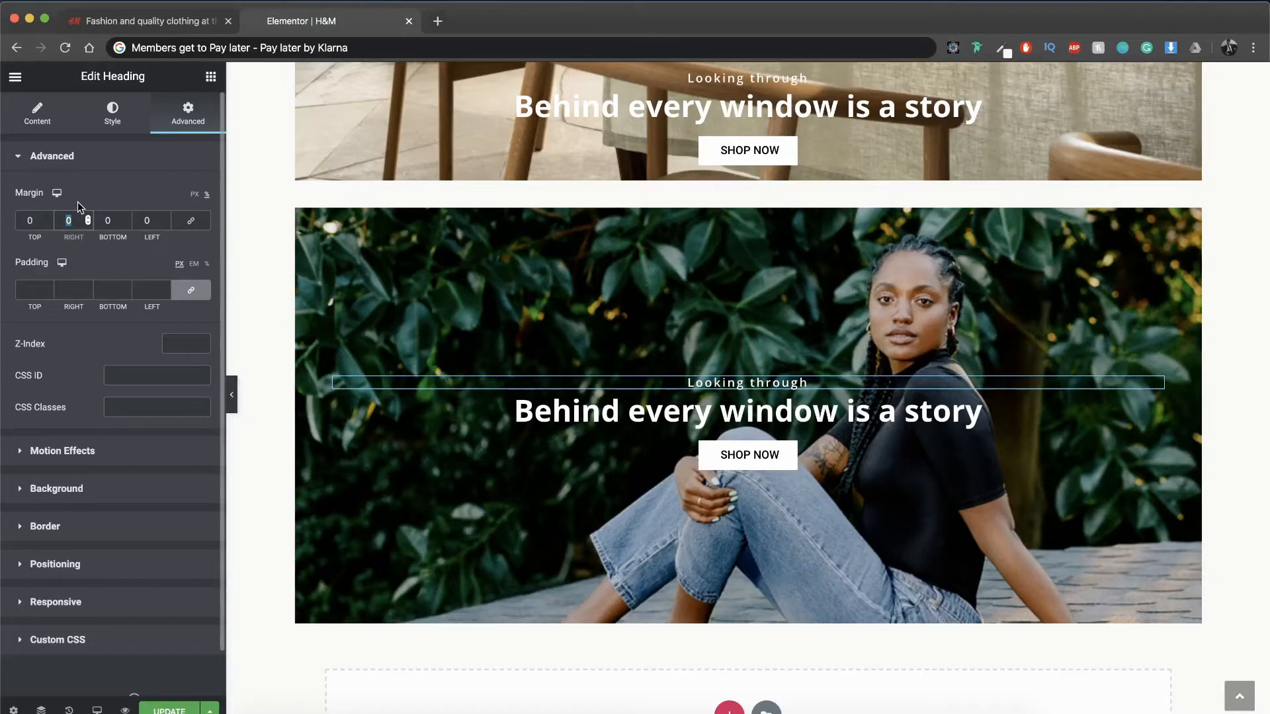
text(25)
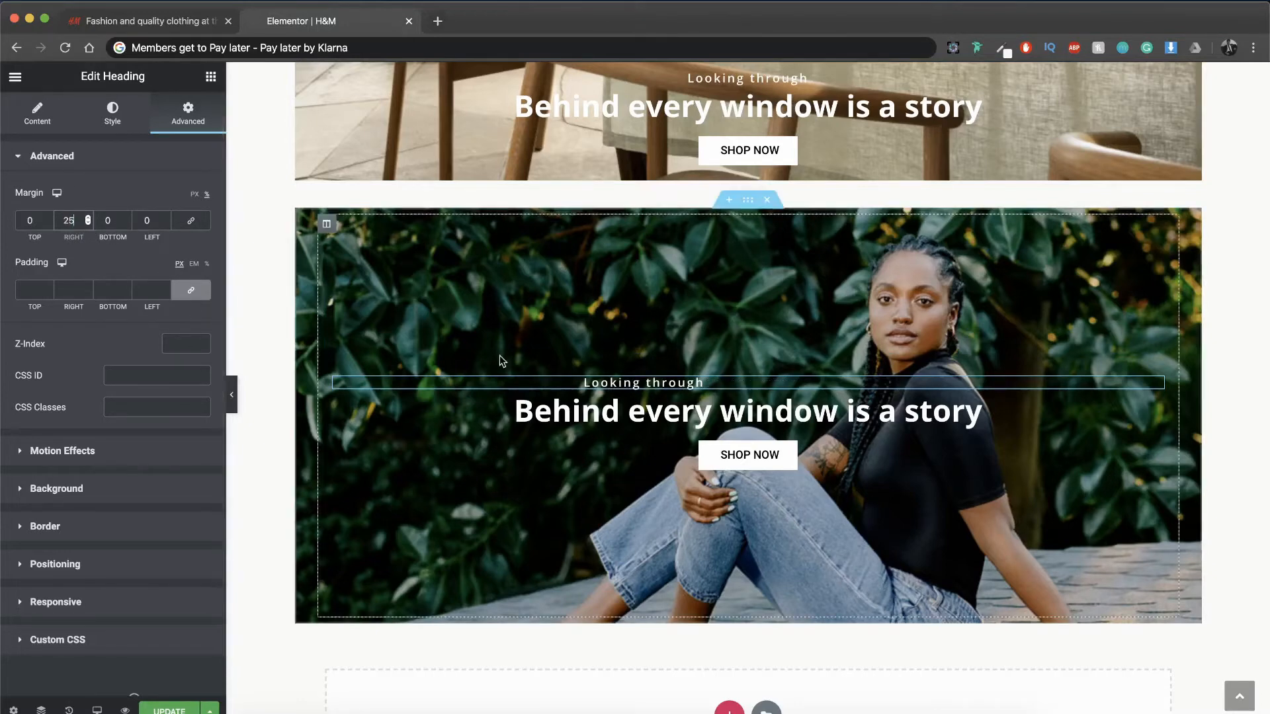
click(648, 413)
click(188, 113)
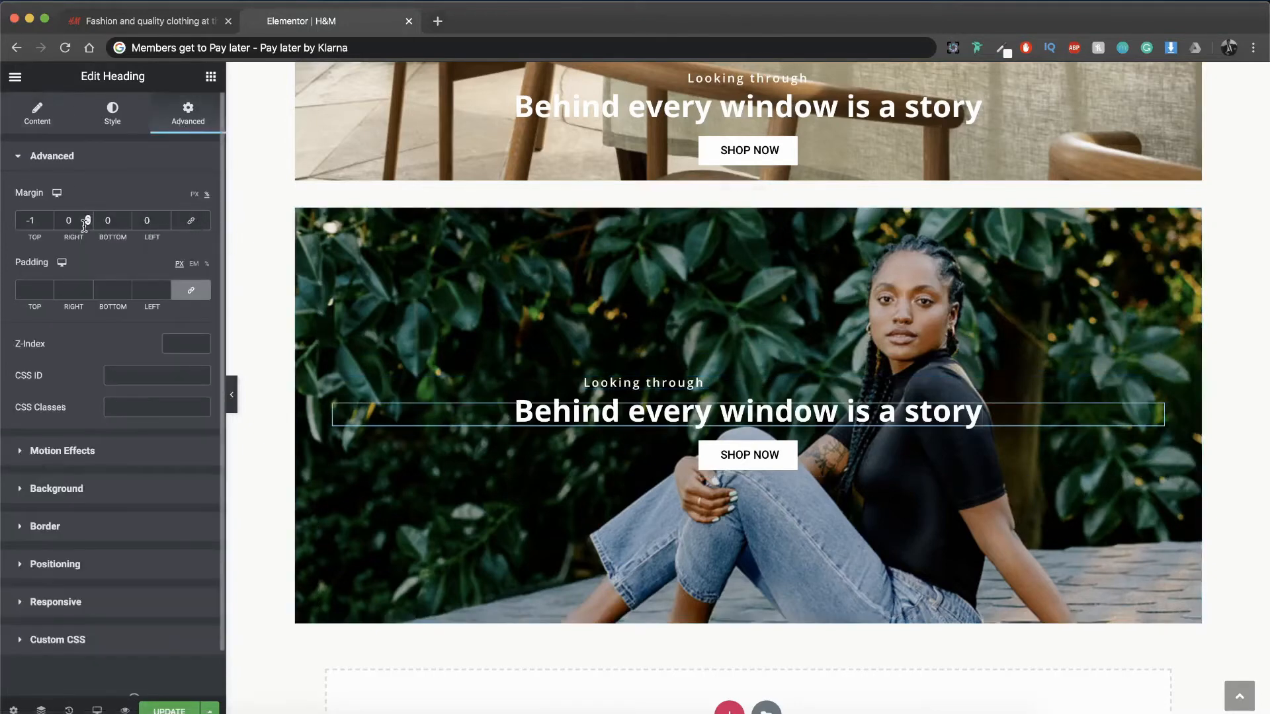
drag(80, 222, 34, 223)
text(25)
Step: Switch the margin unit of the jeans section's SHOP NOW button to percent and set its right margin to 25%
click(707, 458)
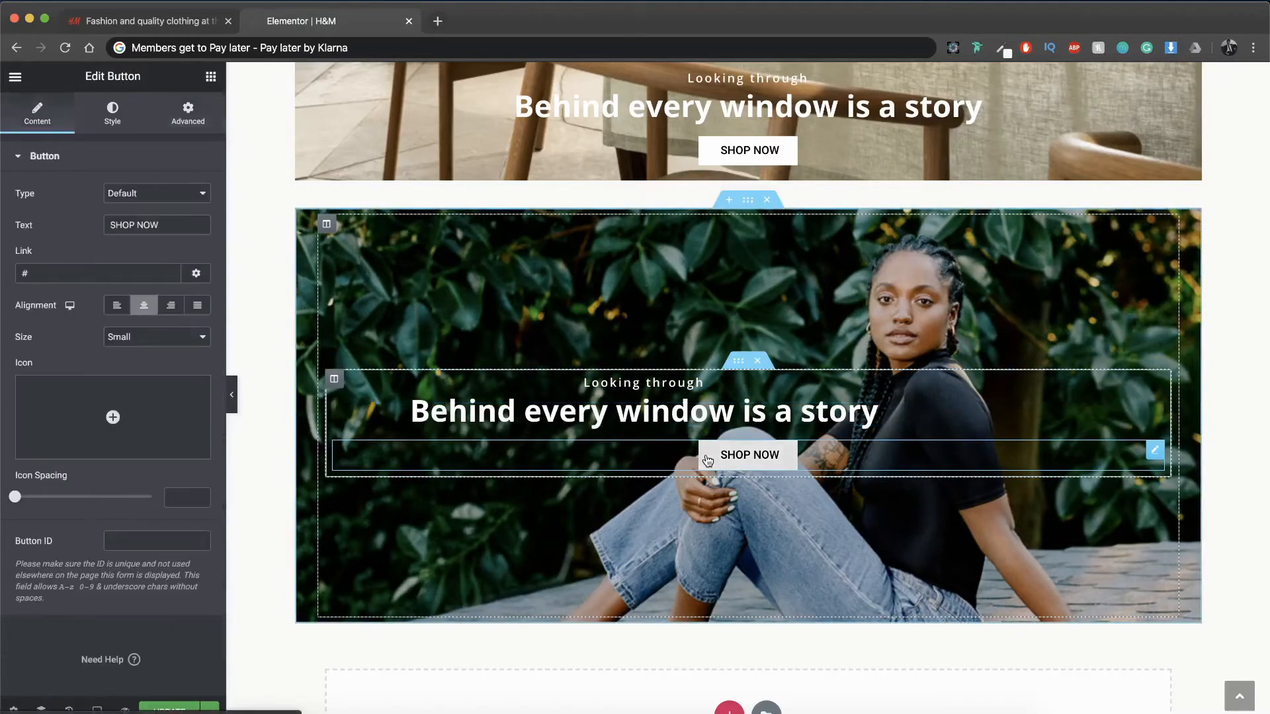
click(191, 117)
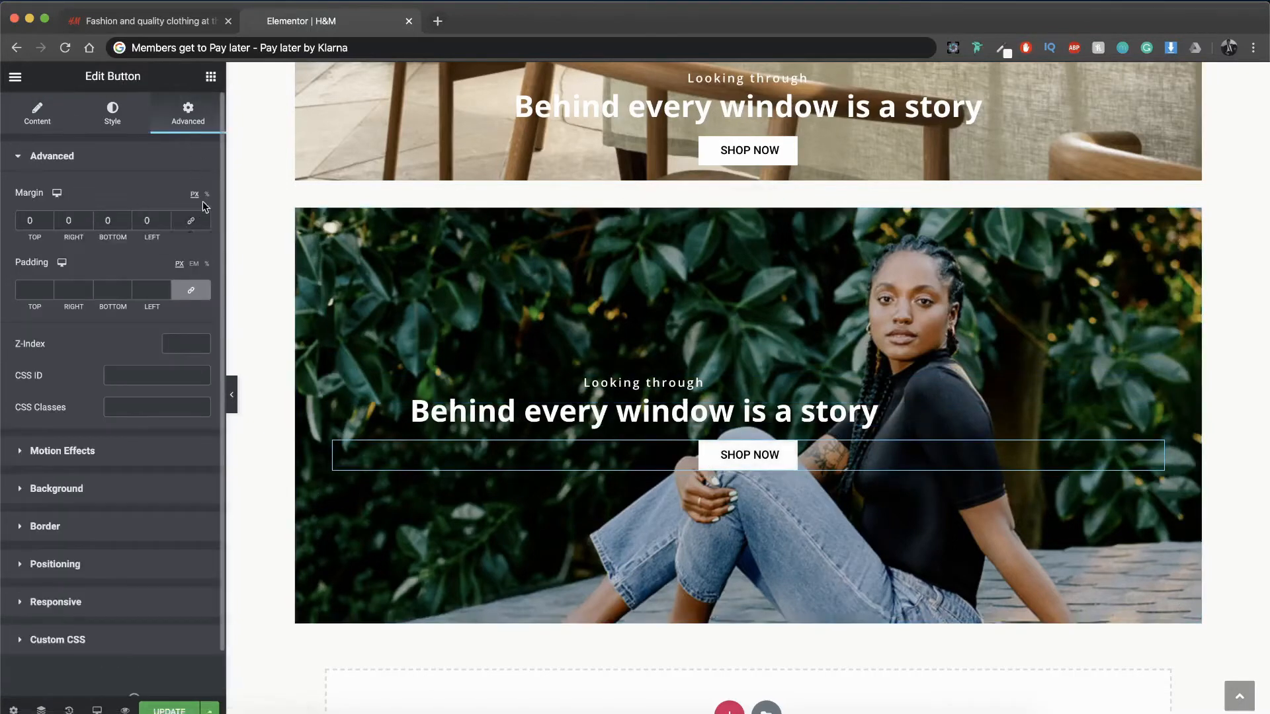
click(73, 221)
text(25)
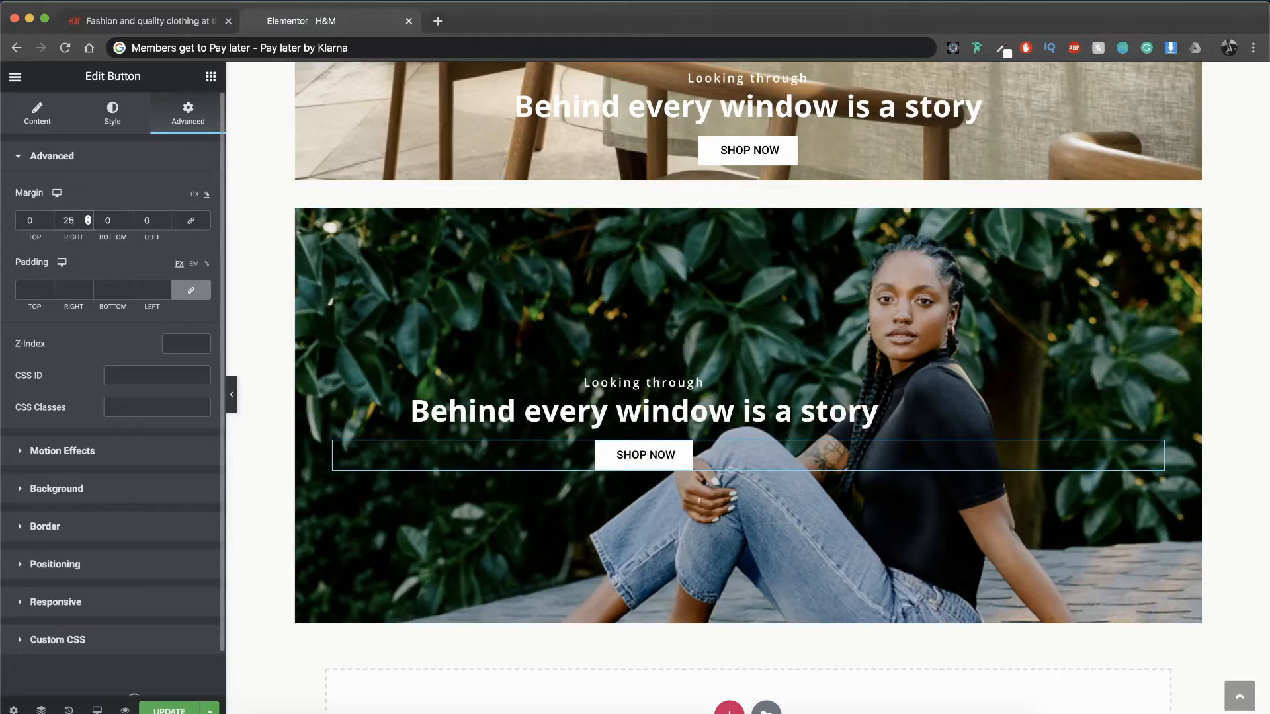
Step: Change the jeans section's subheading to "Magazine" and check its typography settings
click(635, 382)
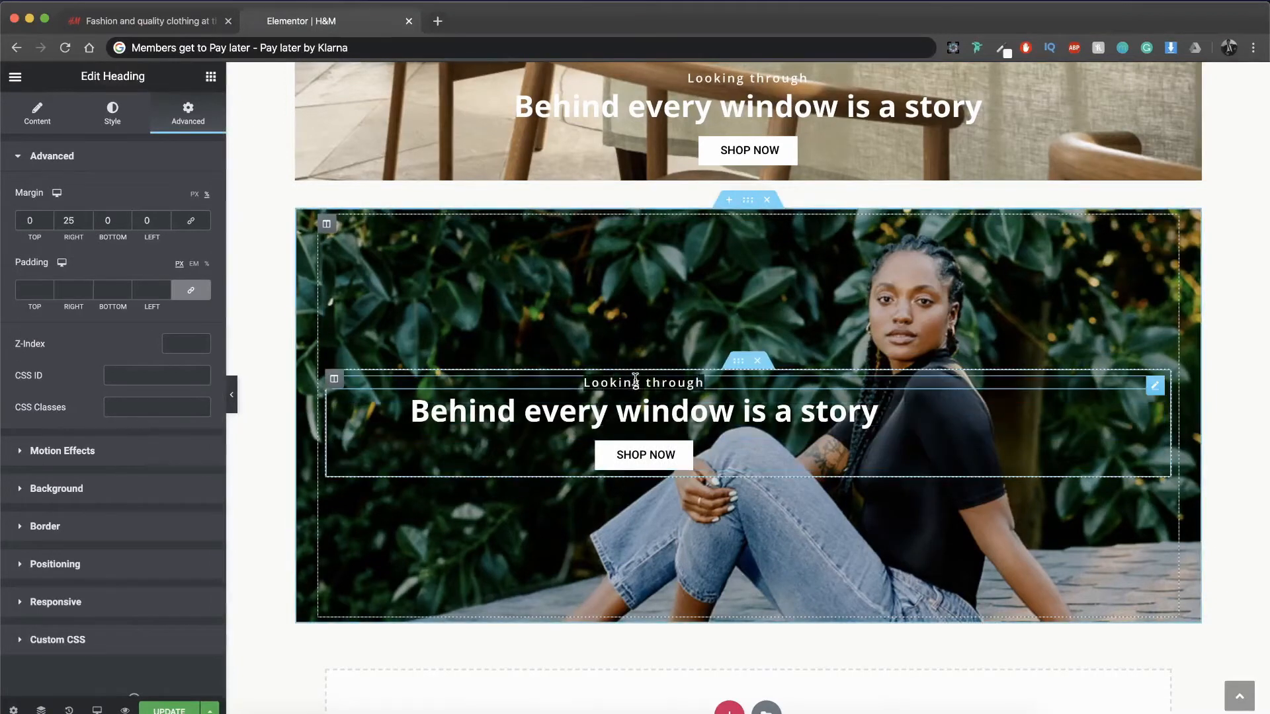
triple_click(635, 382)
text(Magazine)
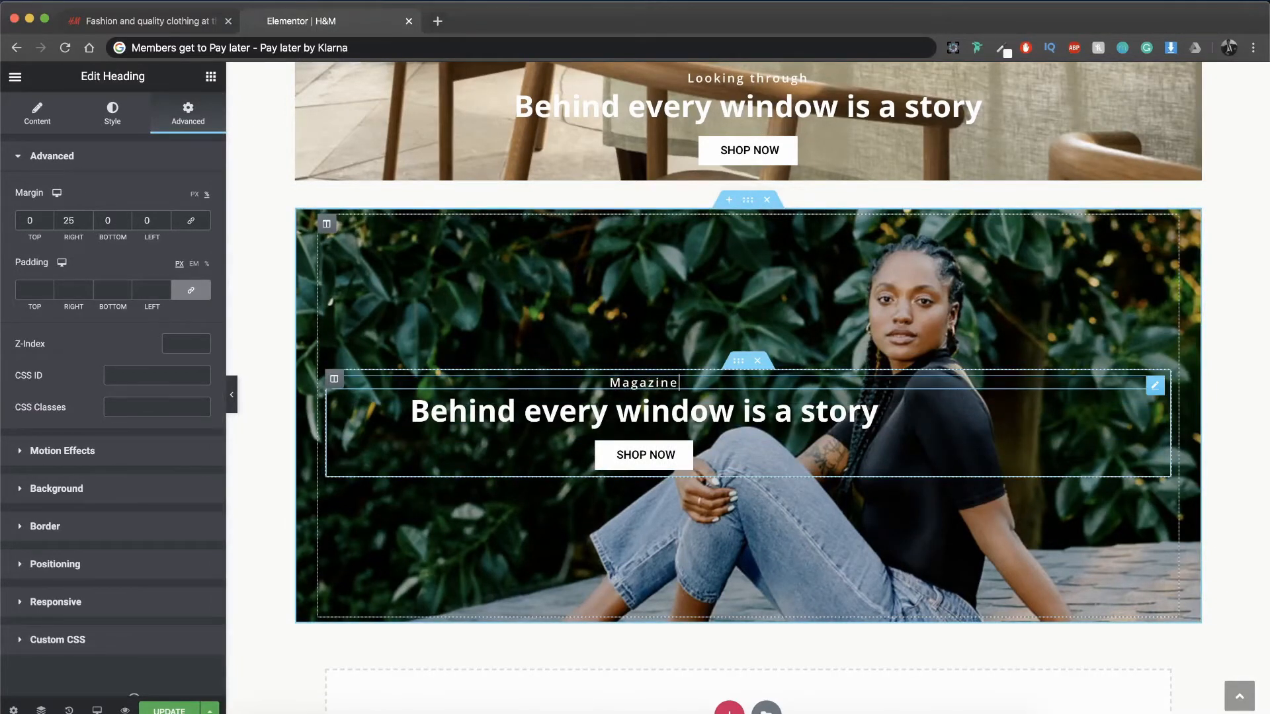
click(113, 112)
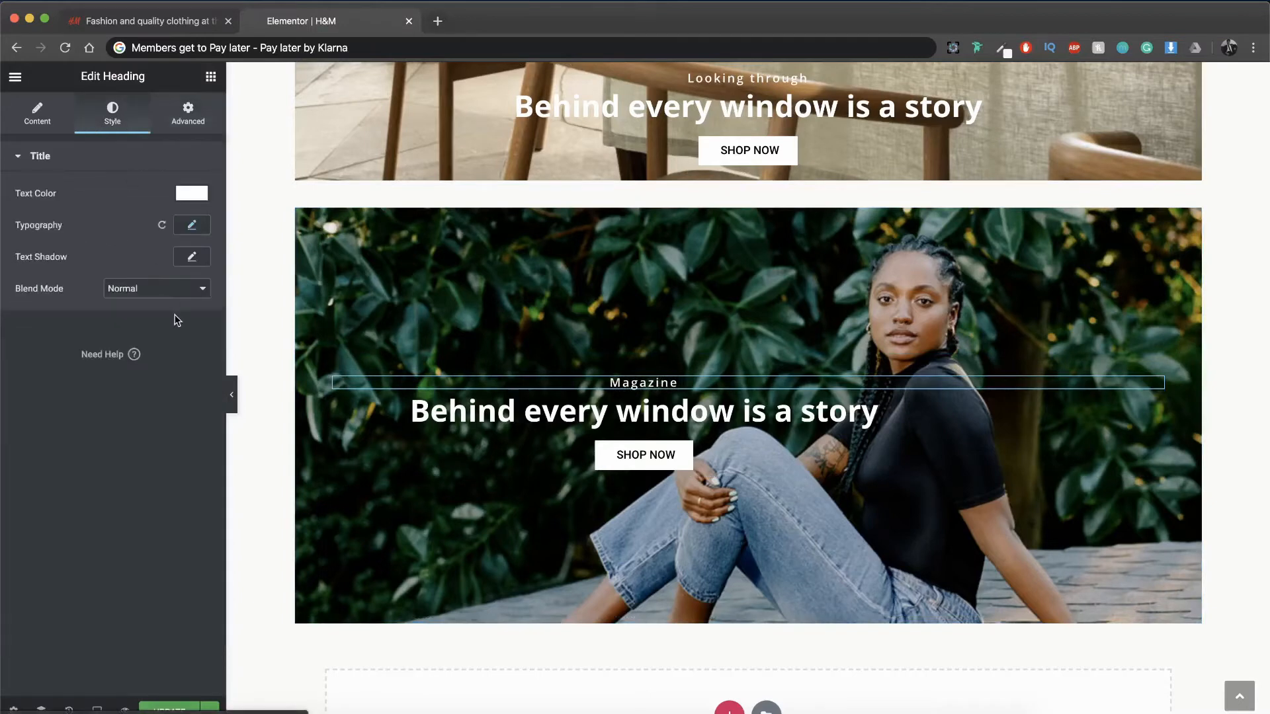
click(193, 225)
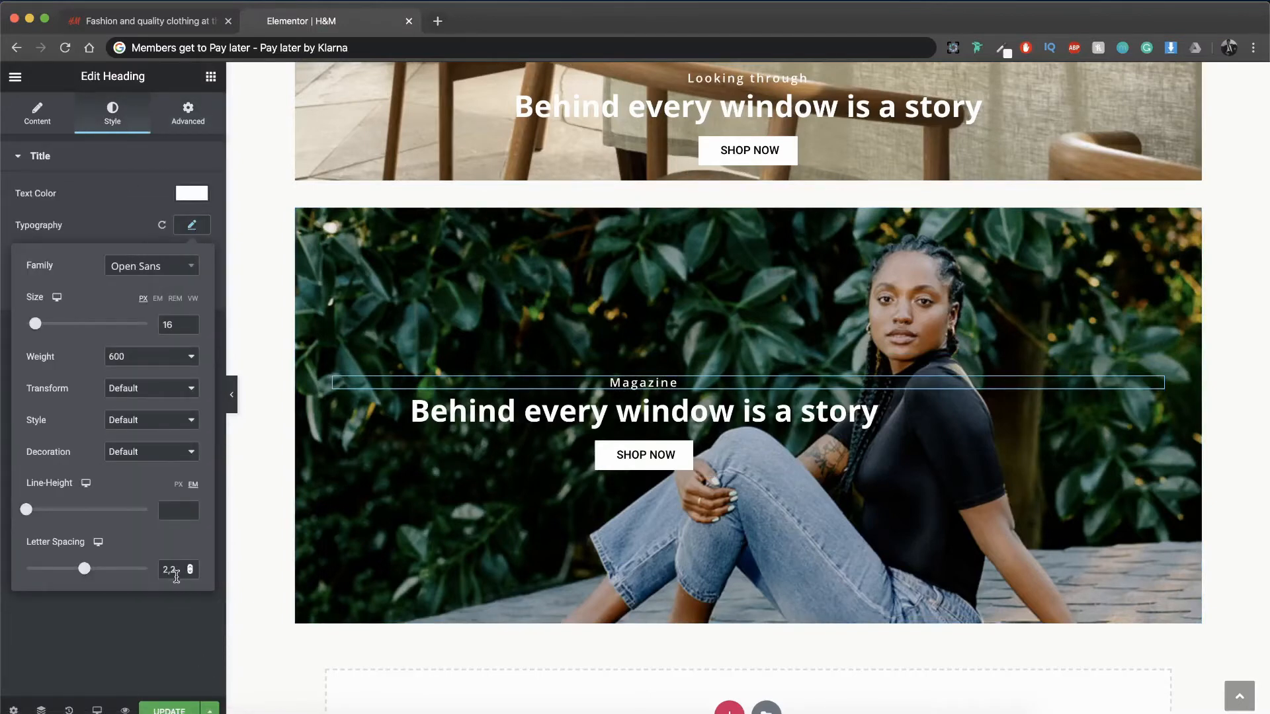
click(169, 605)
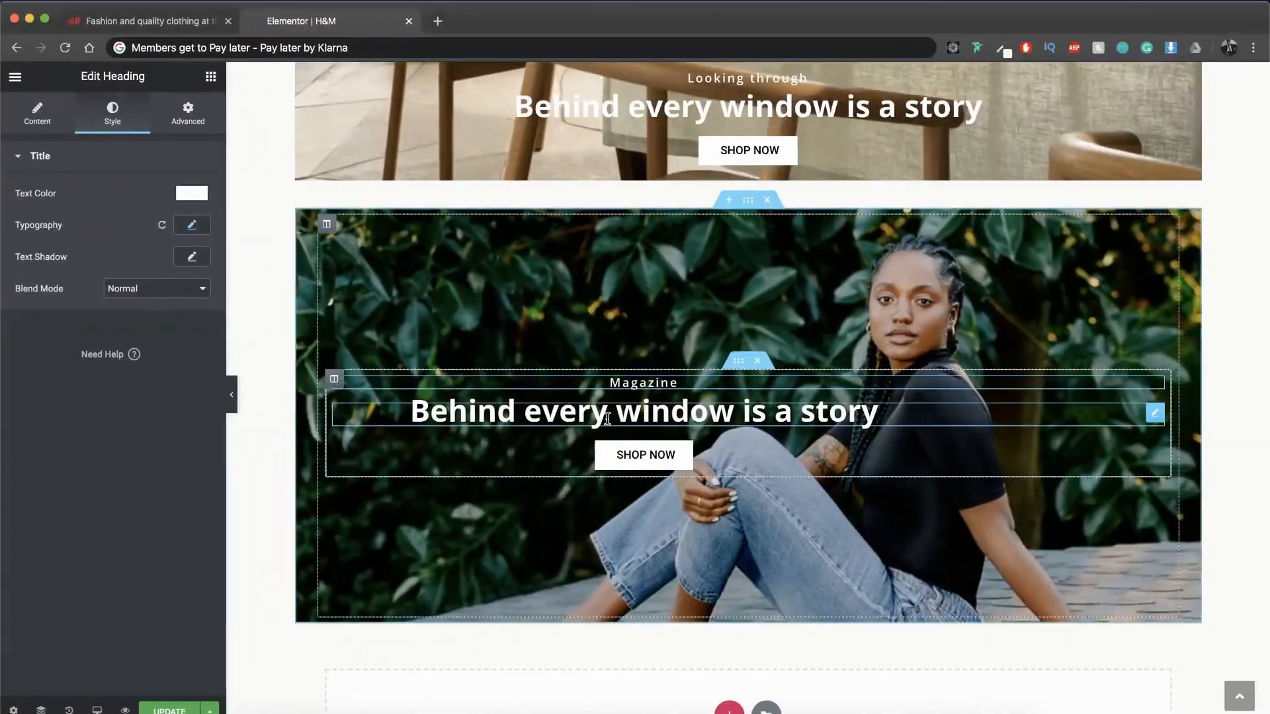
Step: Change the jeans section's headline to "Be true to your jeans" and update the page
click(607, 418)
click(607, 418)
key(ctrl+a)
text(Be true to)
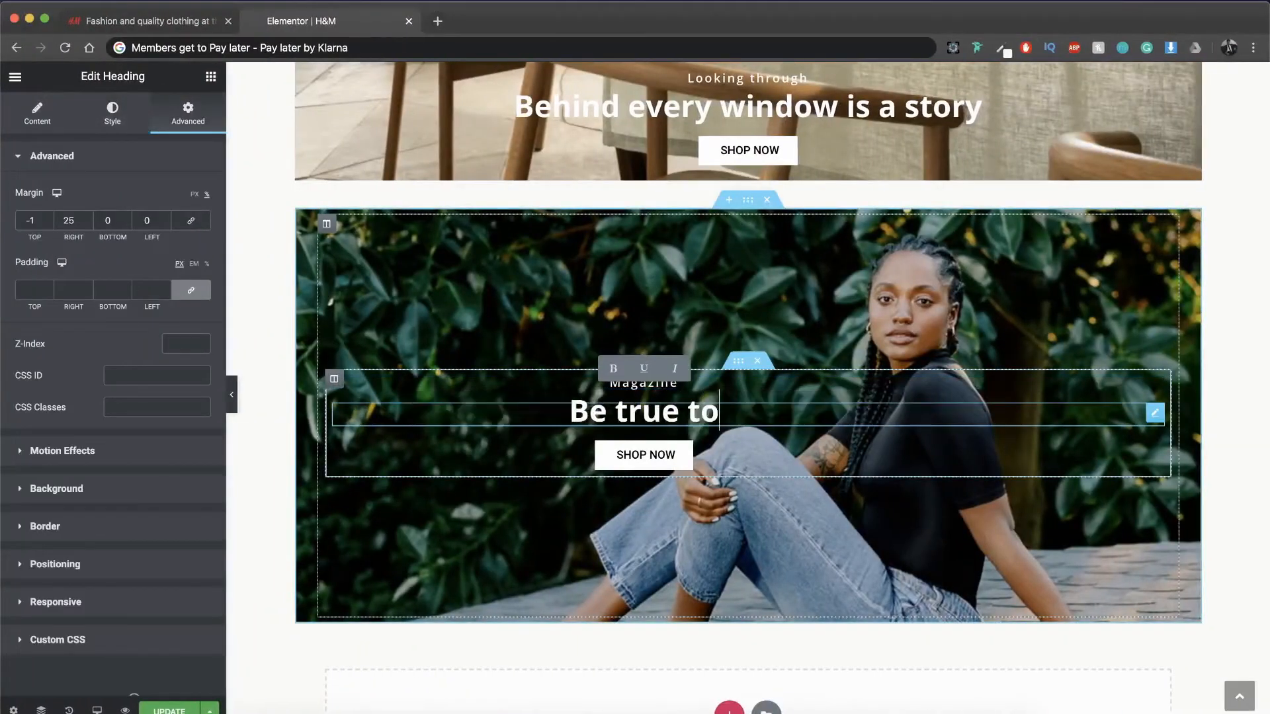
text( your jeans)
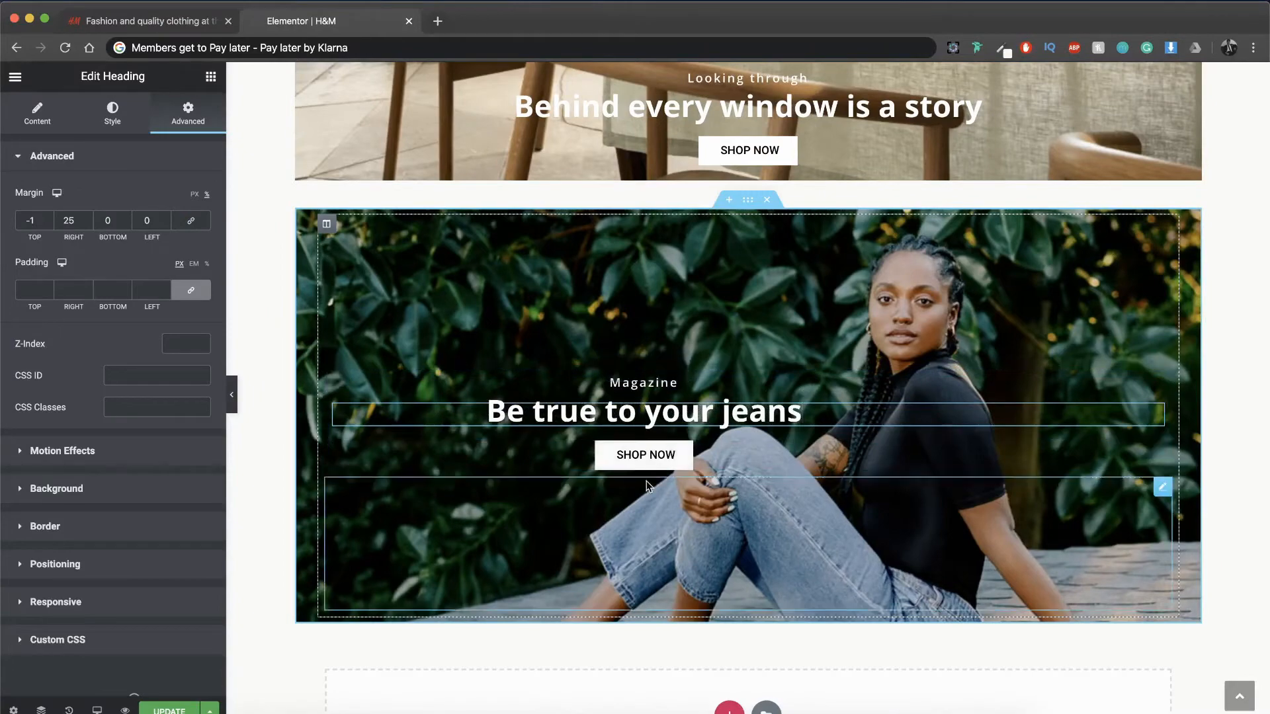
scroll(696, 483, down, 1)
click(169, 710)
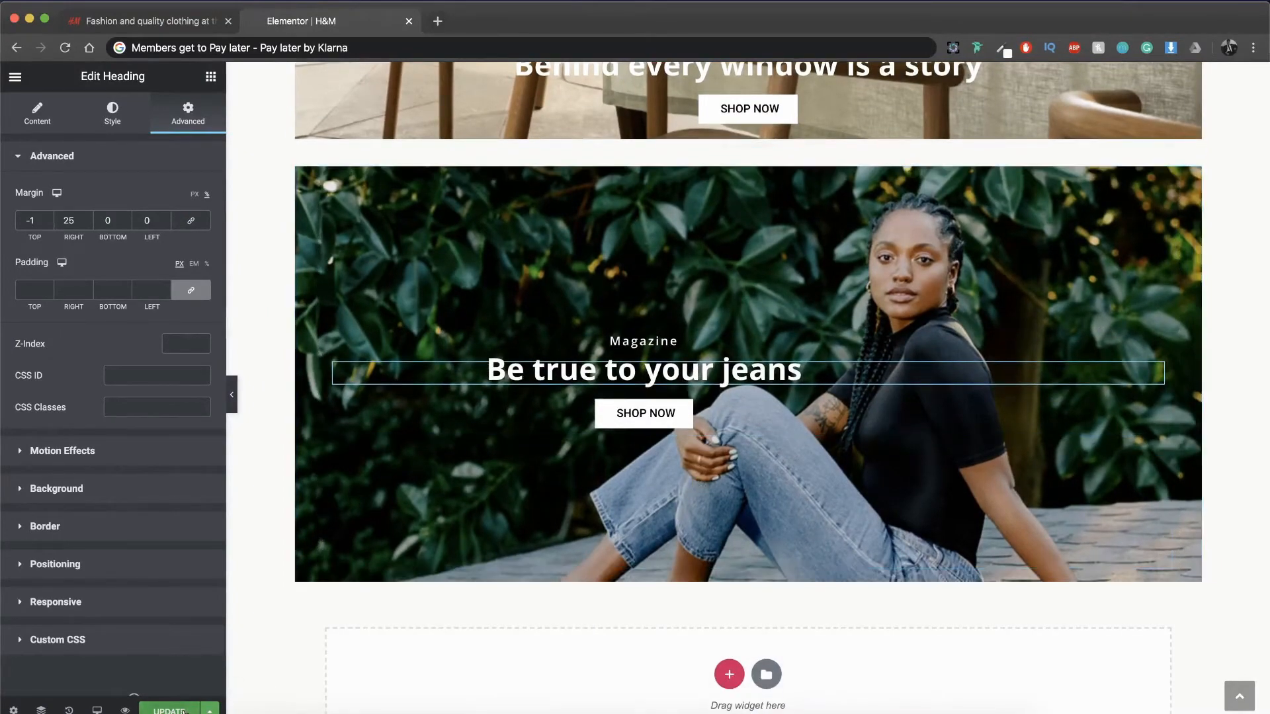
Step: Add a three-column section below the jeans section and give it a top margin in percent with unlinked margin values
scroll(543, 530, up, 4)
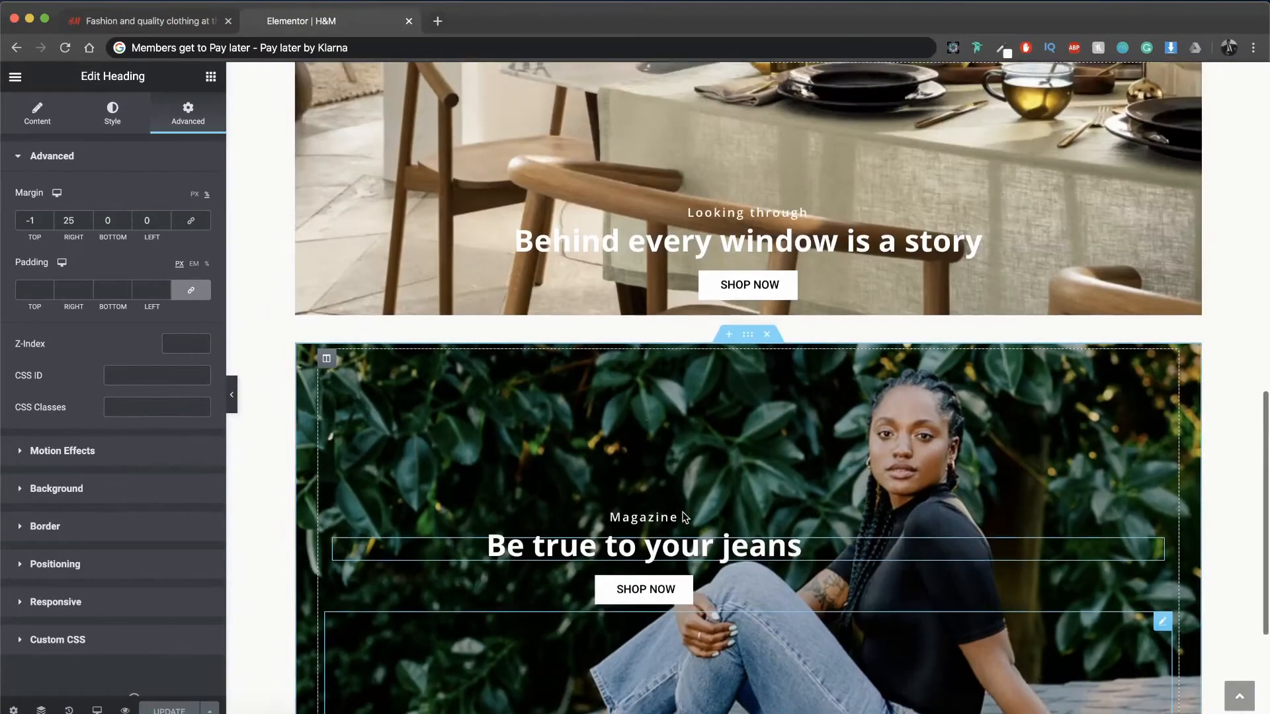
scroll(683, 518, down, 6)
click(730, 610)
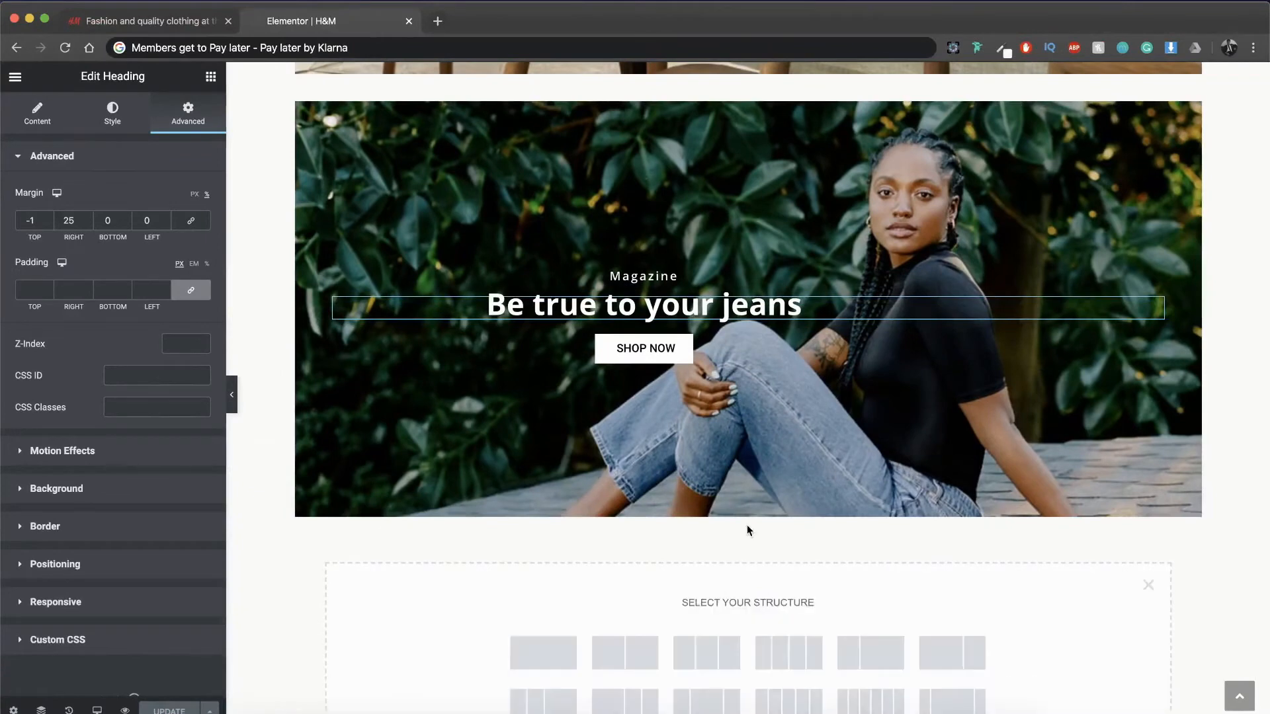
scroll(747, 526, down, 2)
click(706, 567)
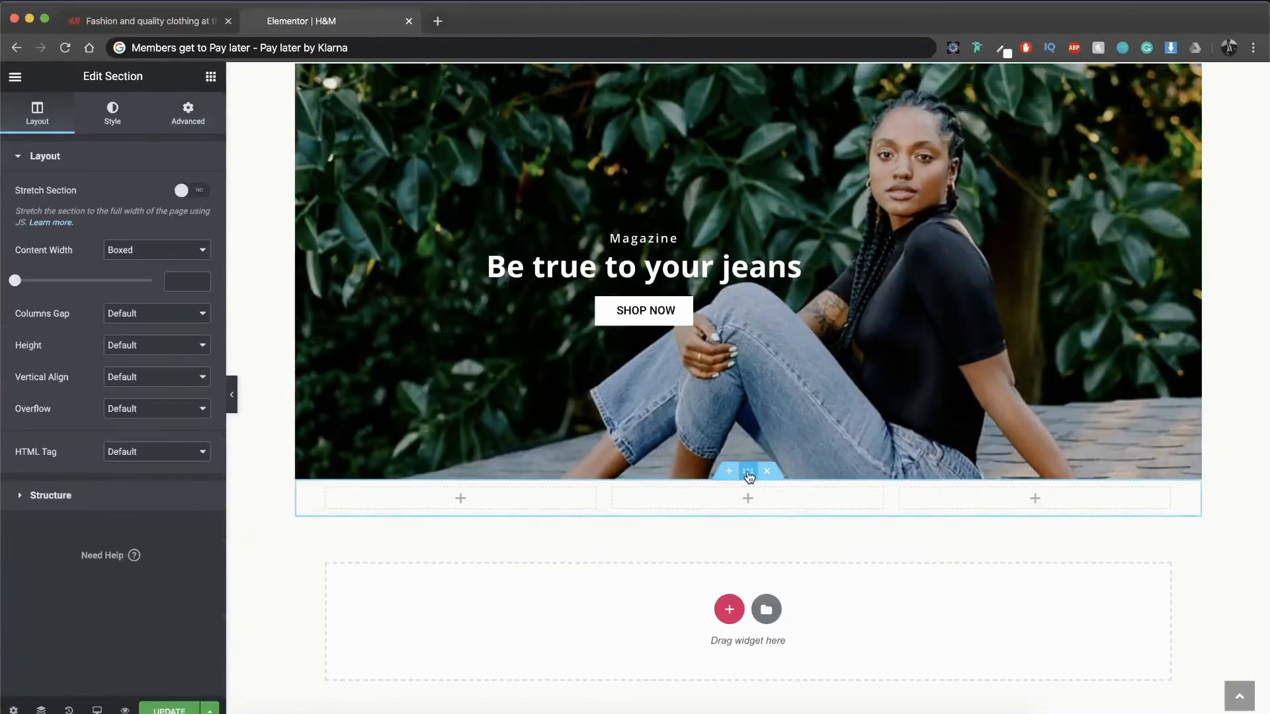
click(188, 112)
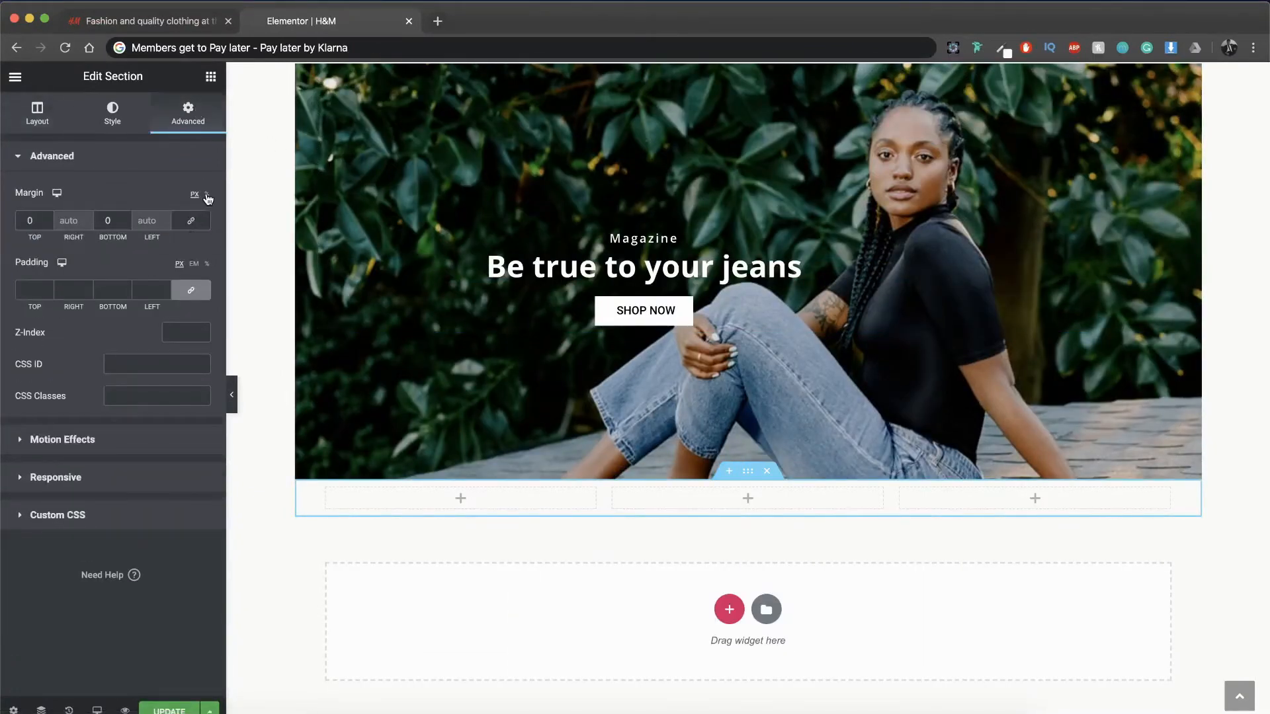
click(35, 218)
text(5)
Step: Give the first column of the new section a Classic background using the camera icon image from the media library
click(332, 498)
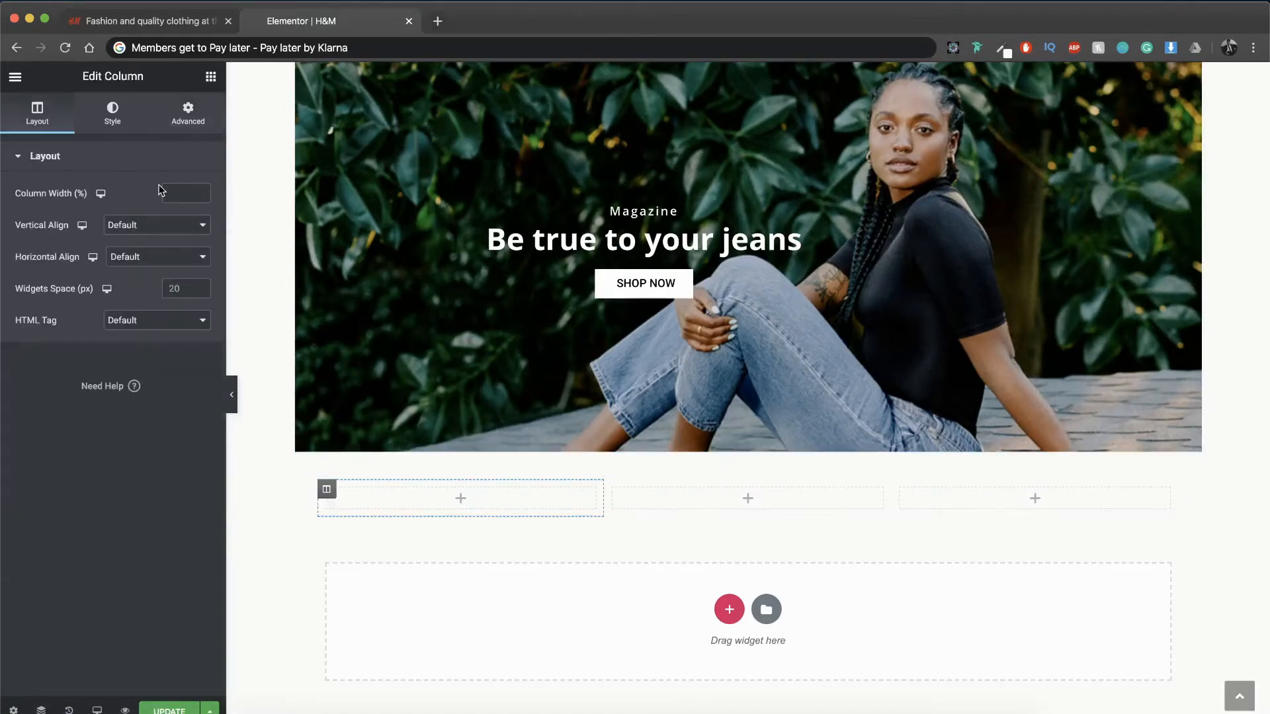
click(113, 113)
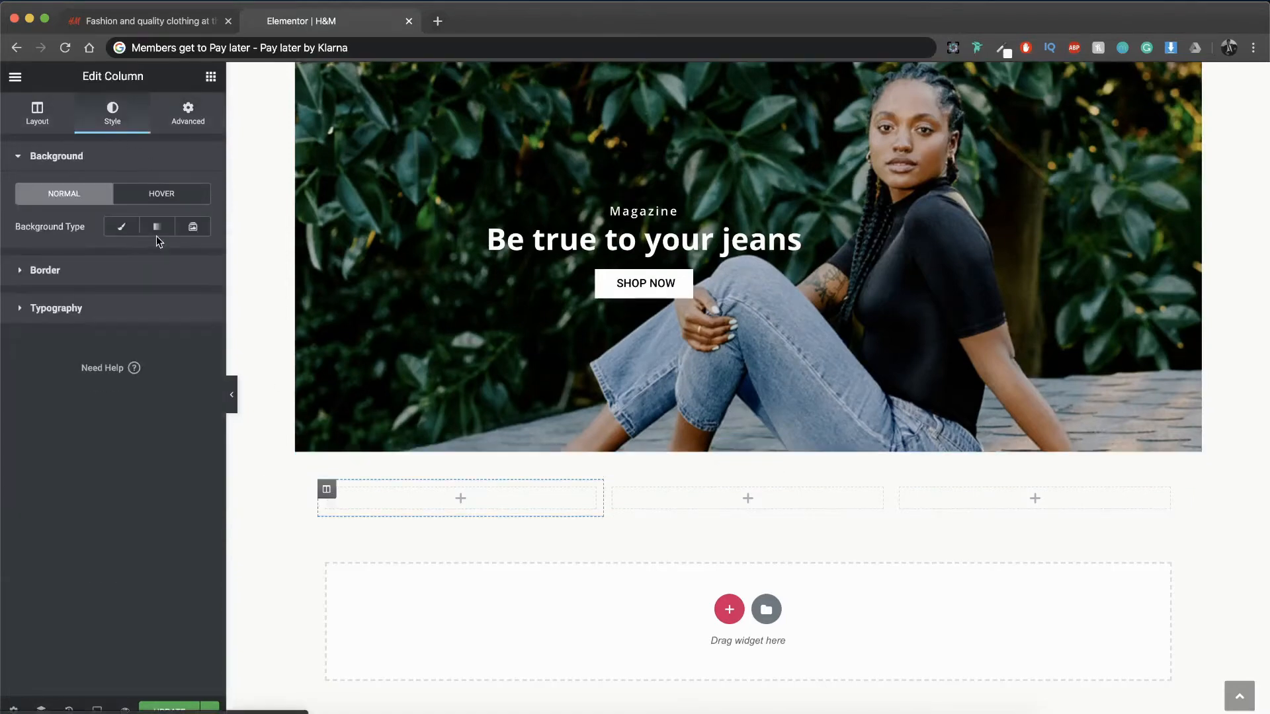
click(122, 230)
click(128, 329)
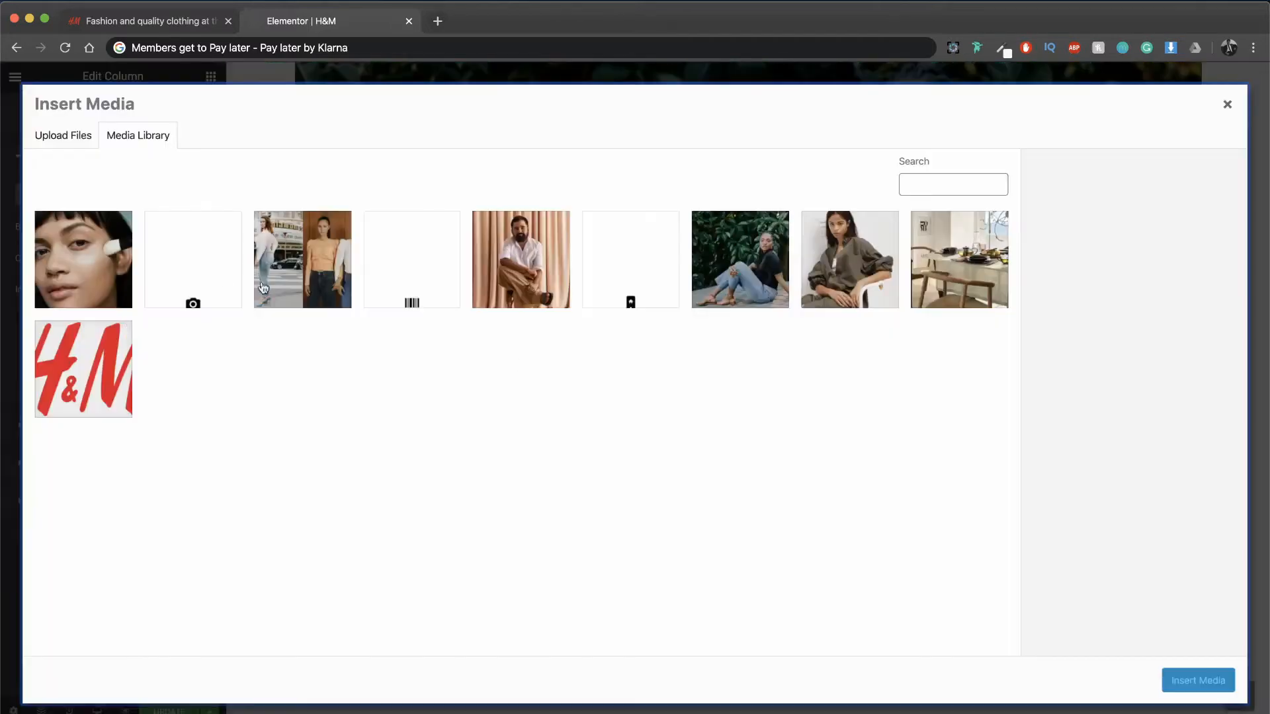
click(212, 276)
click(1197, 681)
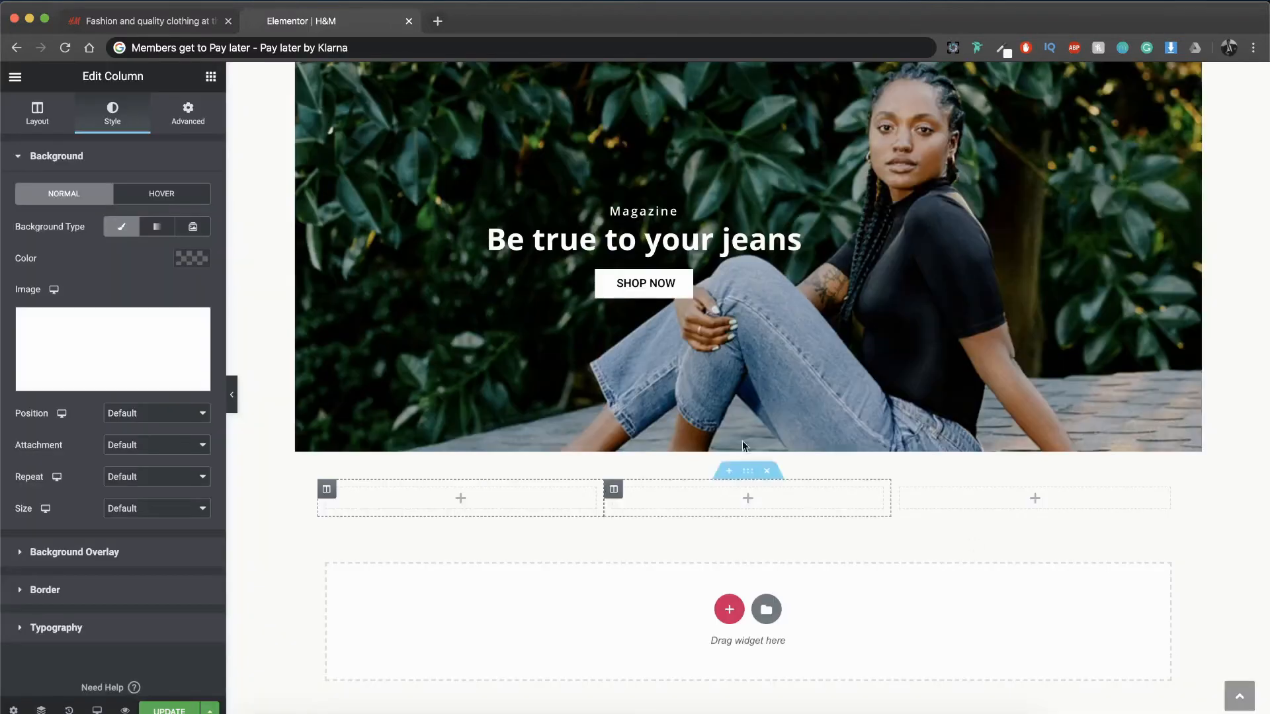
Step: Set the first column's background image to Center Center position, No-repeat and Contain size
click(165, 412)
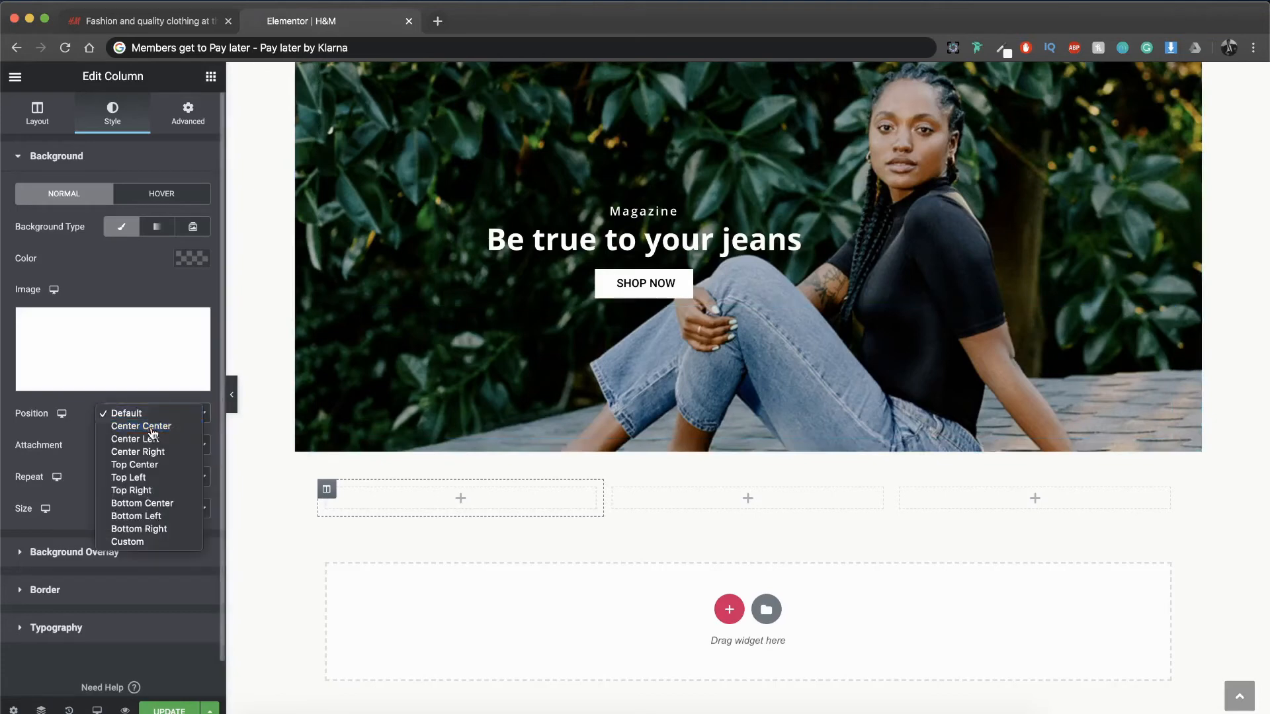
click(152, 430)
click(141, 477)
click(132, 490)
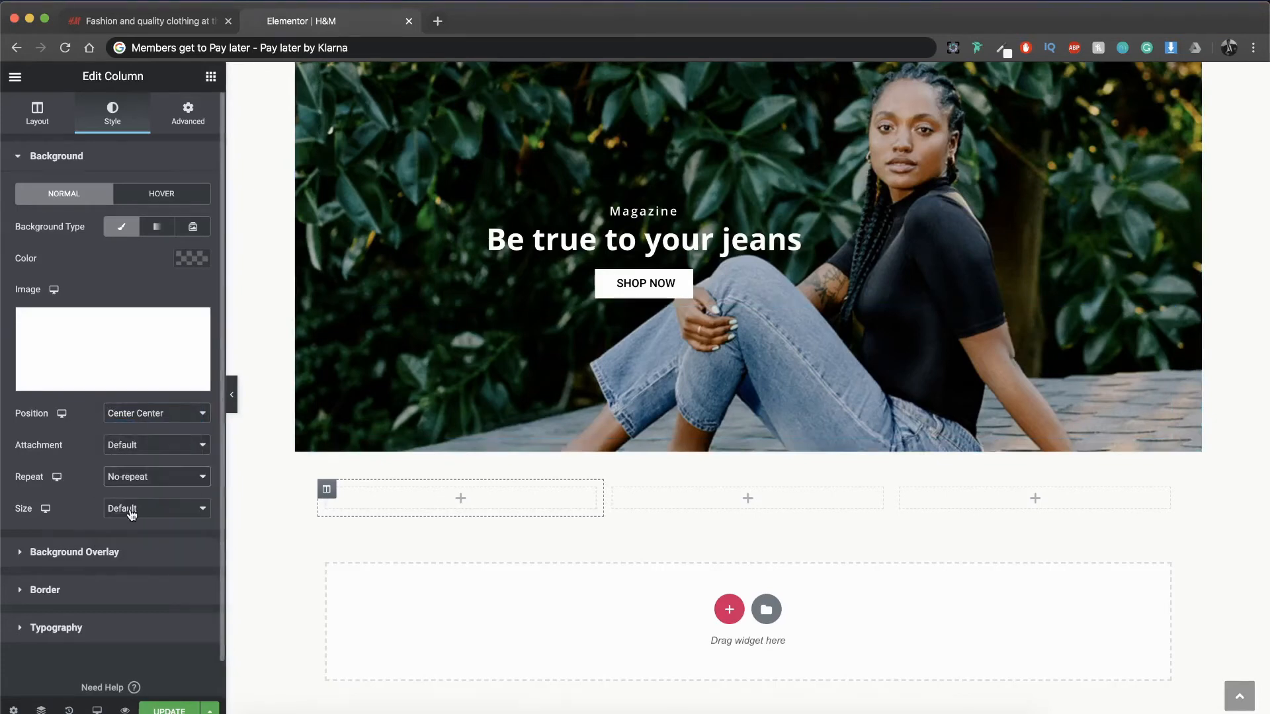
click(132, 513)
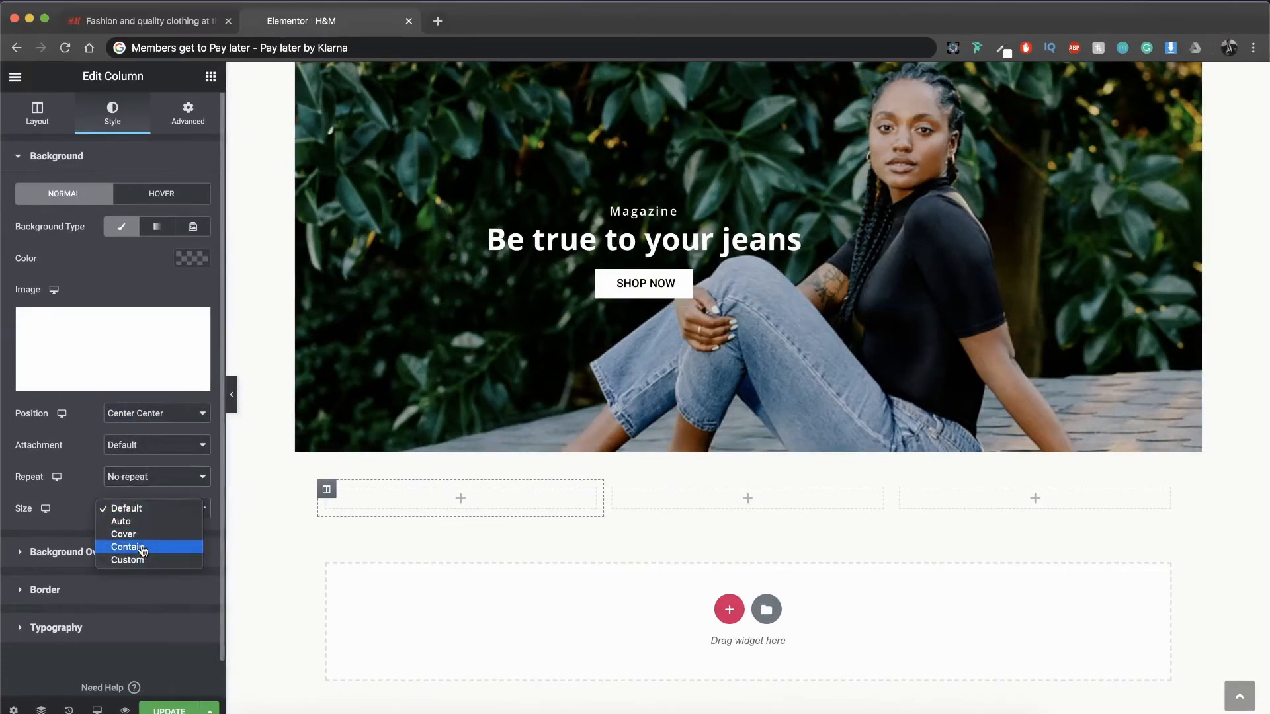
click(142, 550)
Step: Add a Text Editor widget to the first column with the text "Make your in-store shopping easier!"
click(211, 78)
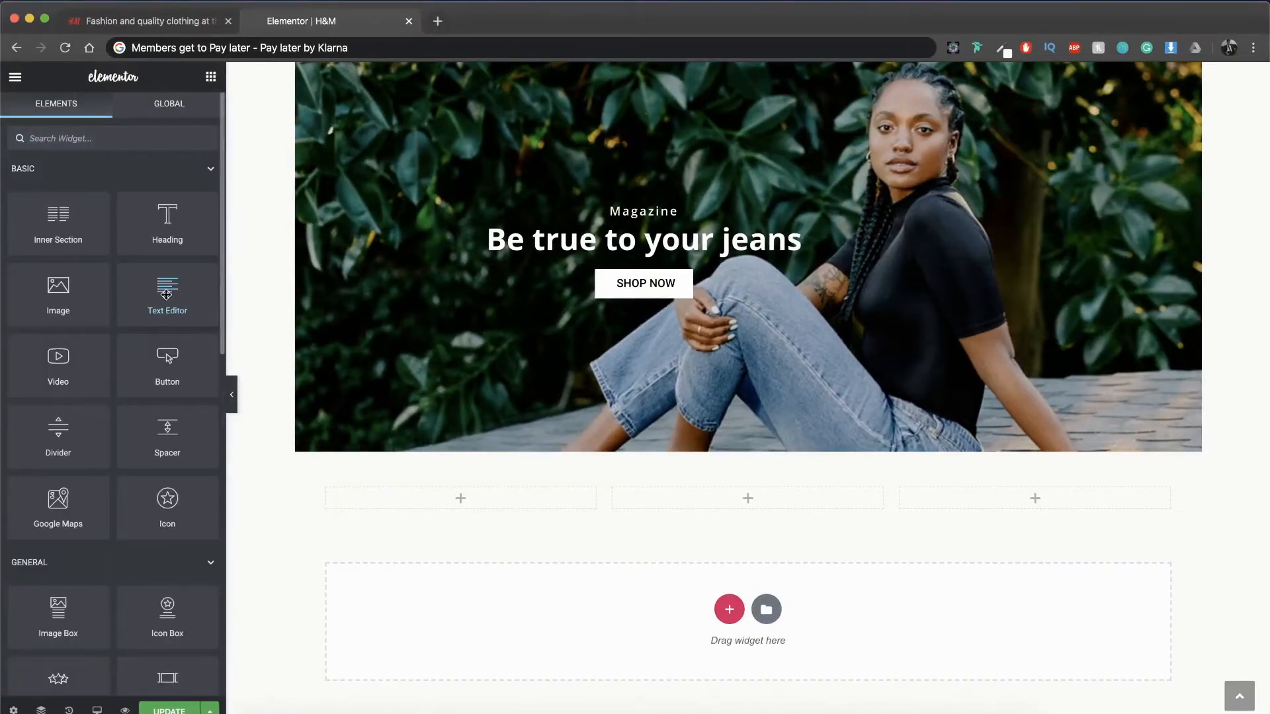
drag(166, 294, 474, 504)
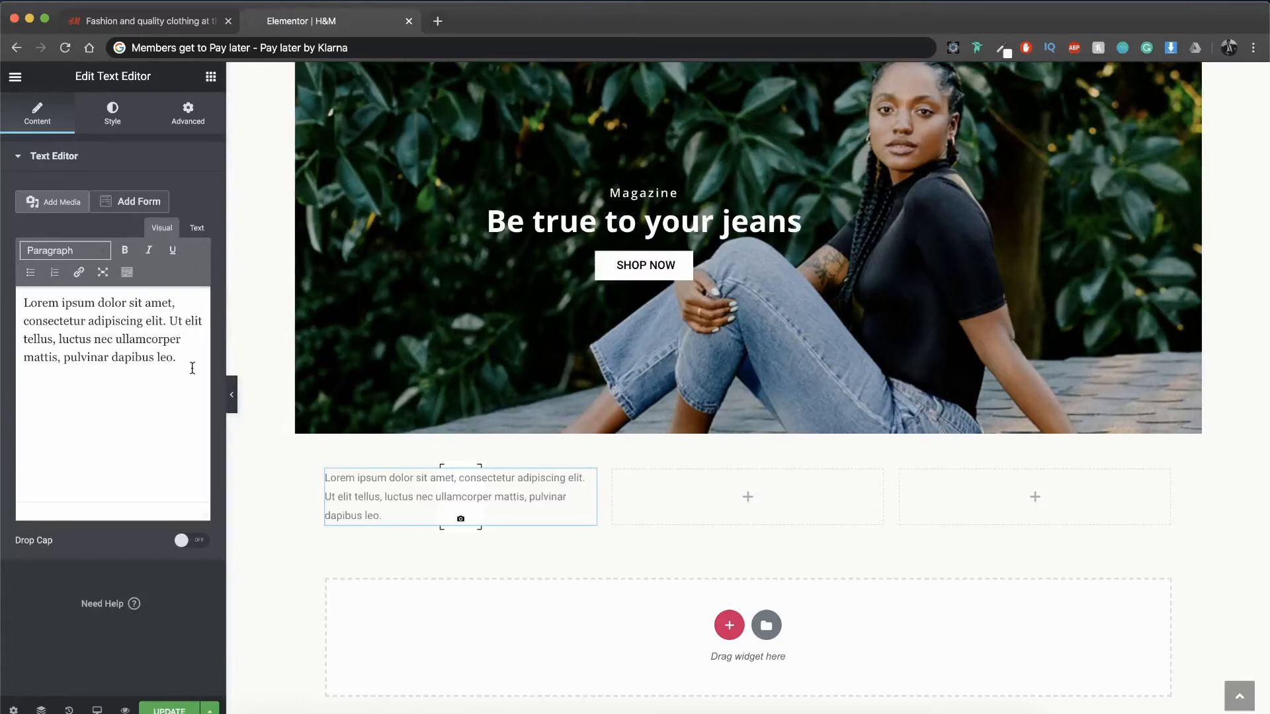
triple_click(136, 372)
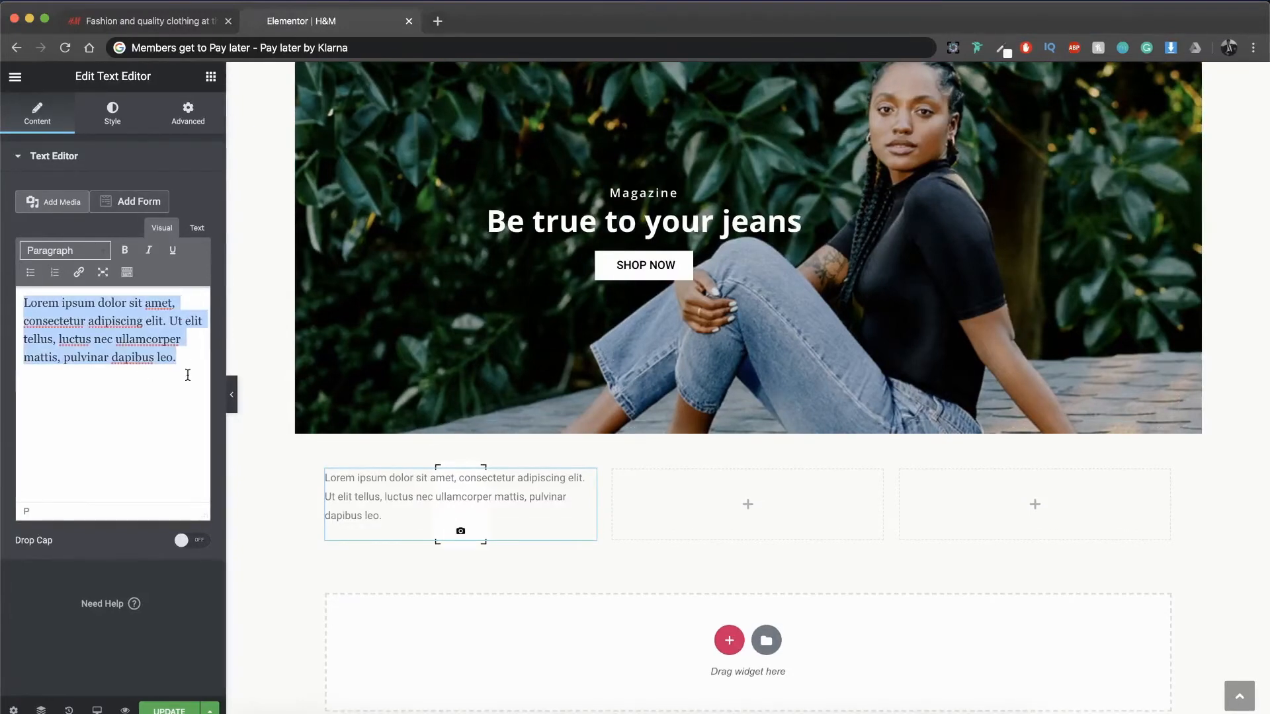
text(Make your in-store shopping)
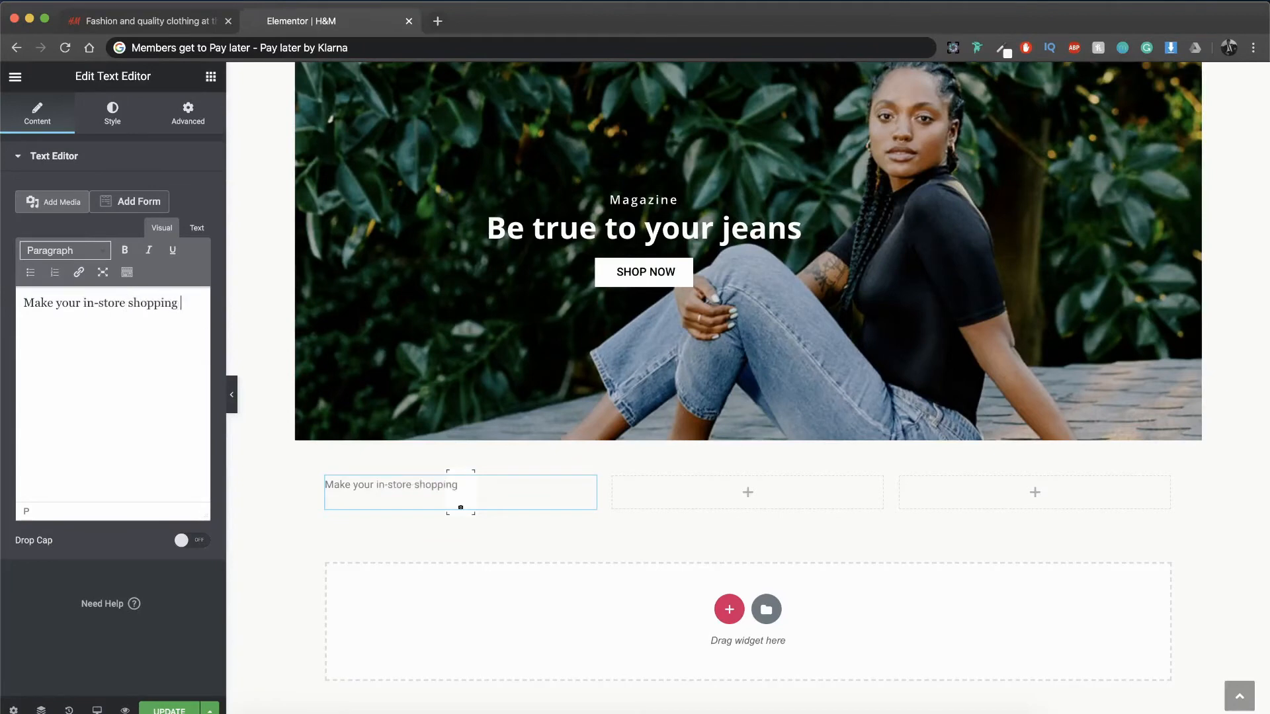
text(easier!)
Step: Center the "Make your in-store shopping easier!" text and set its text color to #222222
click(112, 115)
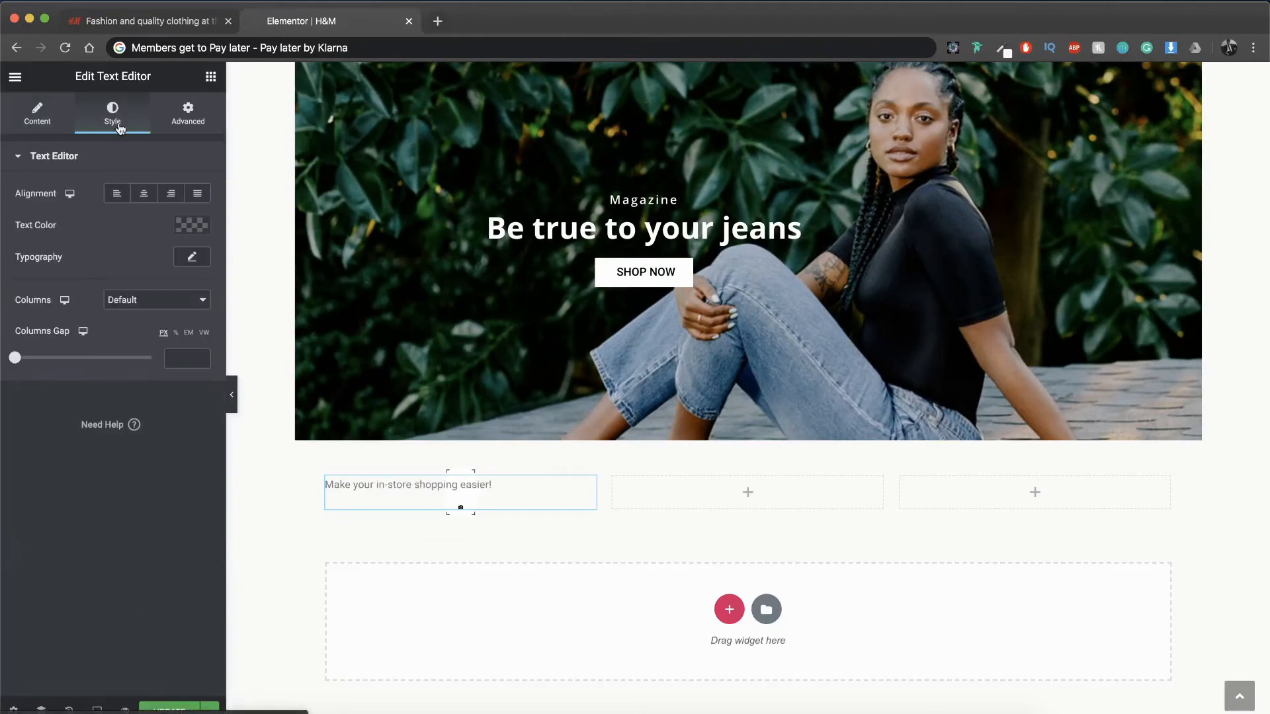
click(142, 196)
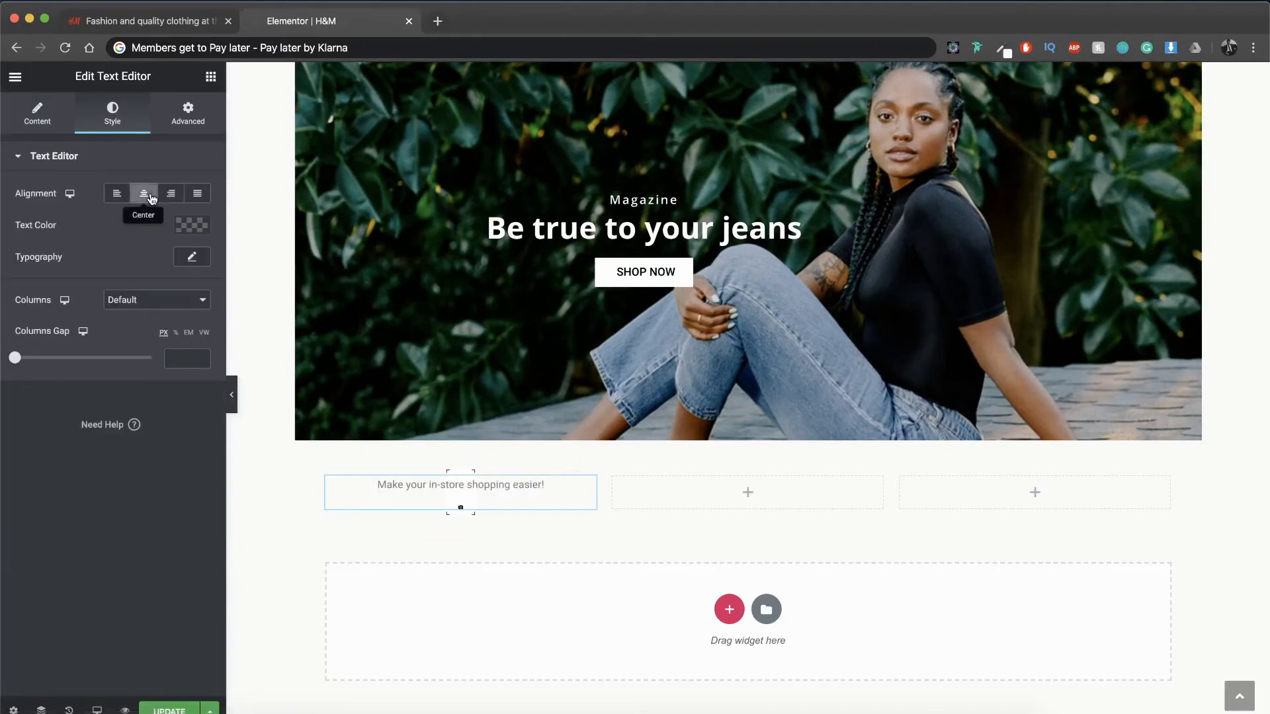
click(191, 226)
text(#2222222)
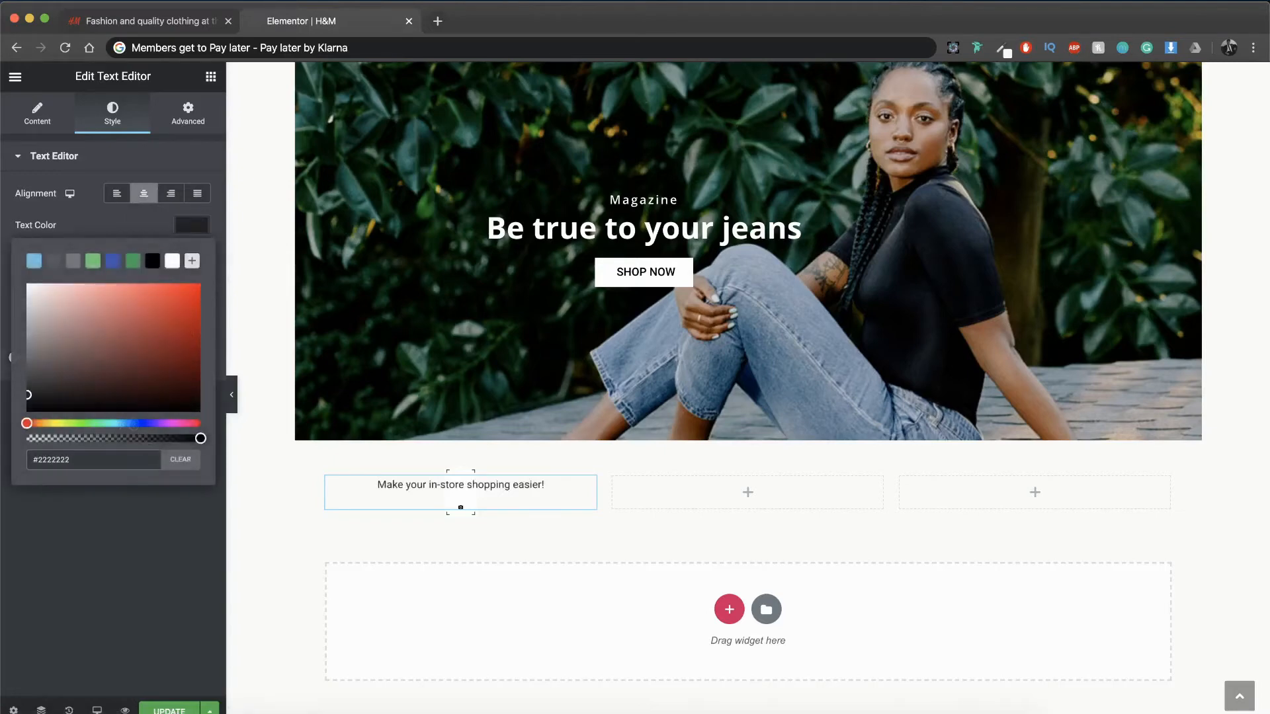
click(126, 536)
Step: Set the in-store shopping text's typography to Open Sans, size 14 px and weight 600
click(190, 258)
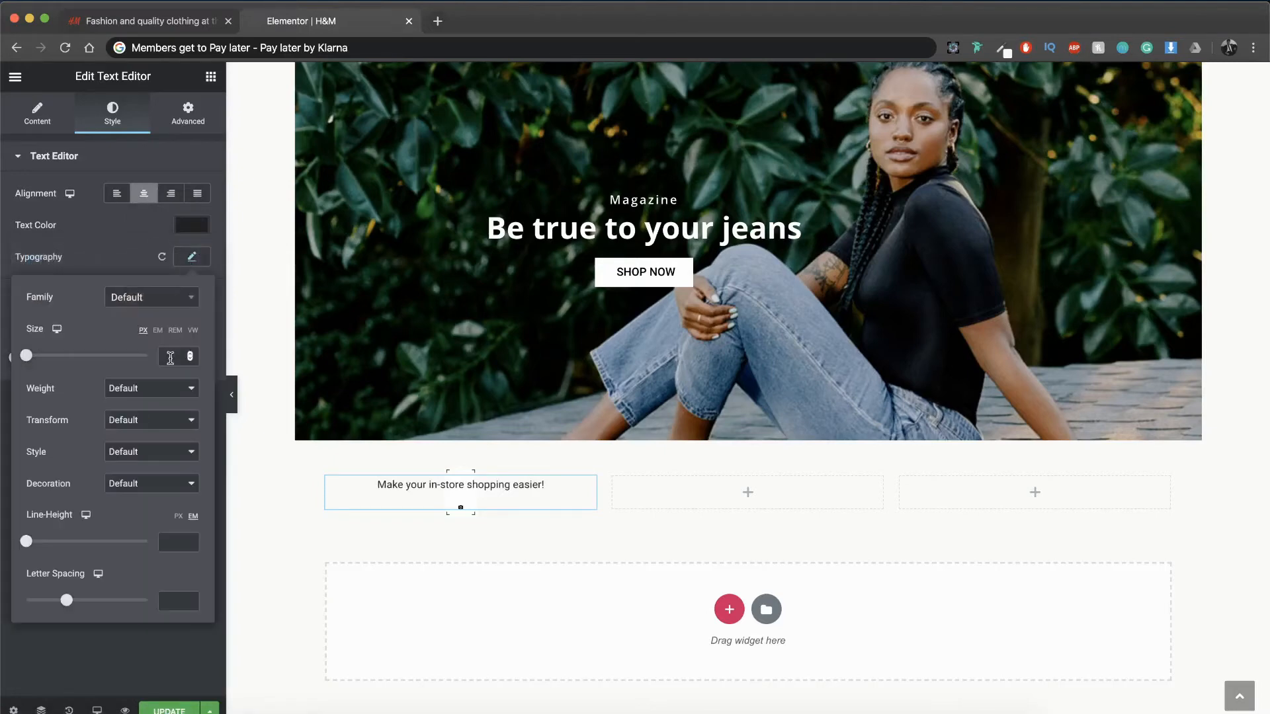
click(169, 359)
text(14)
click(150, 395)
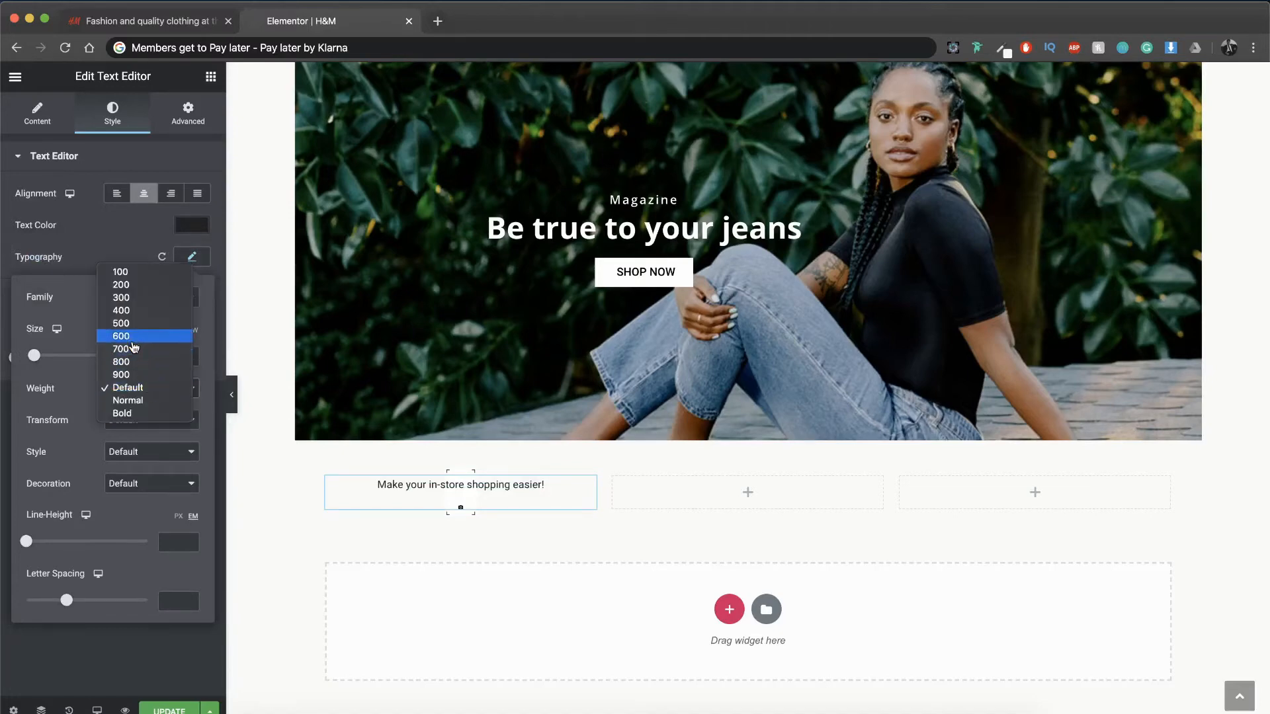
key(Escape)
click(137, 391)
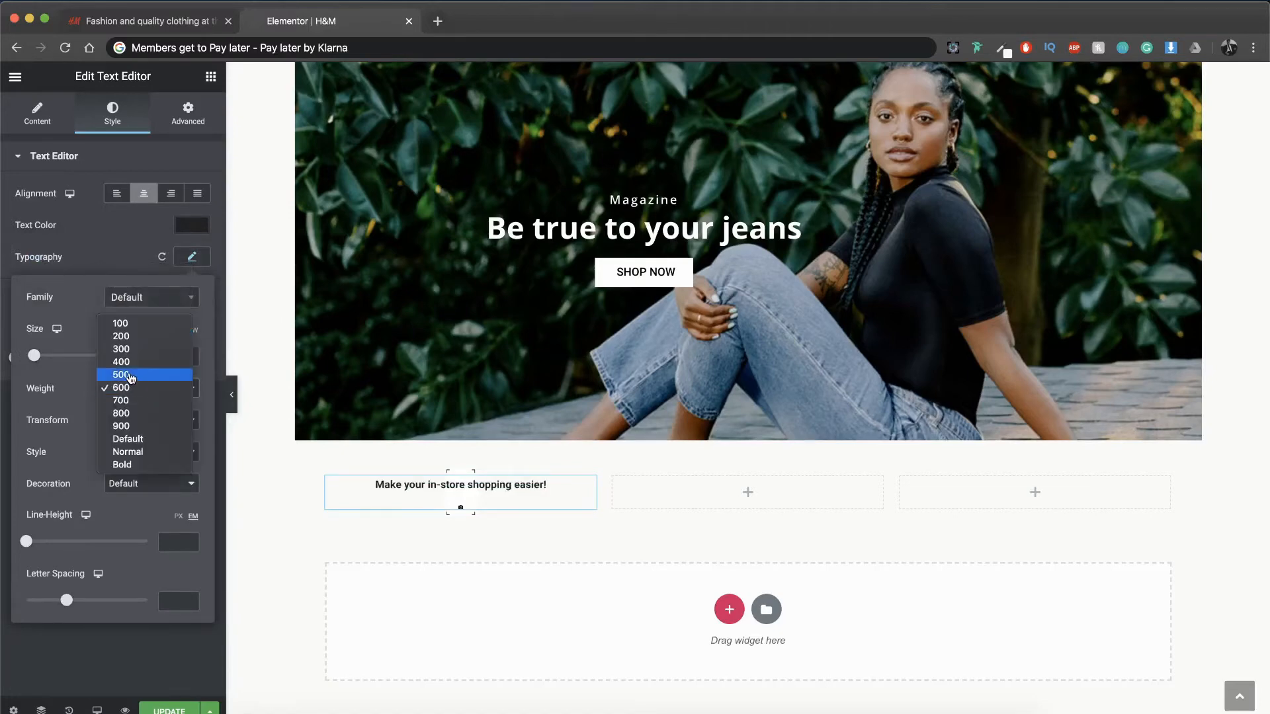
click(131, 378)
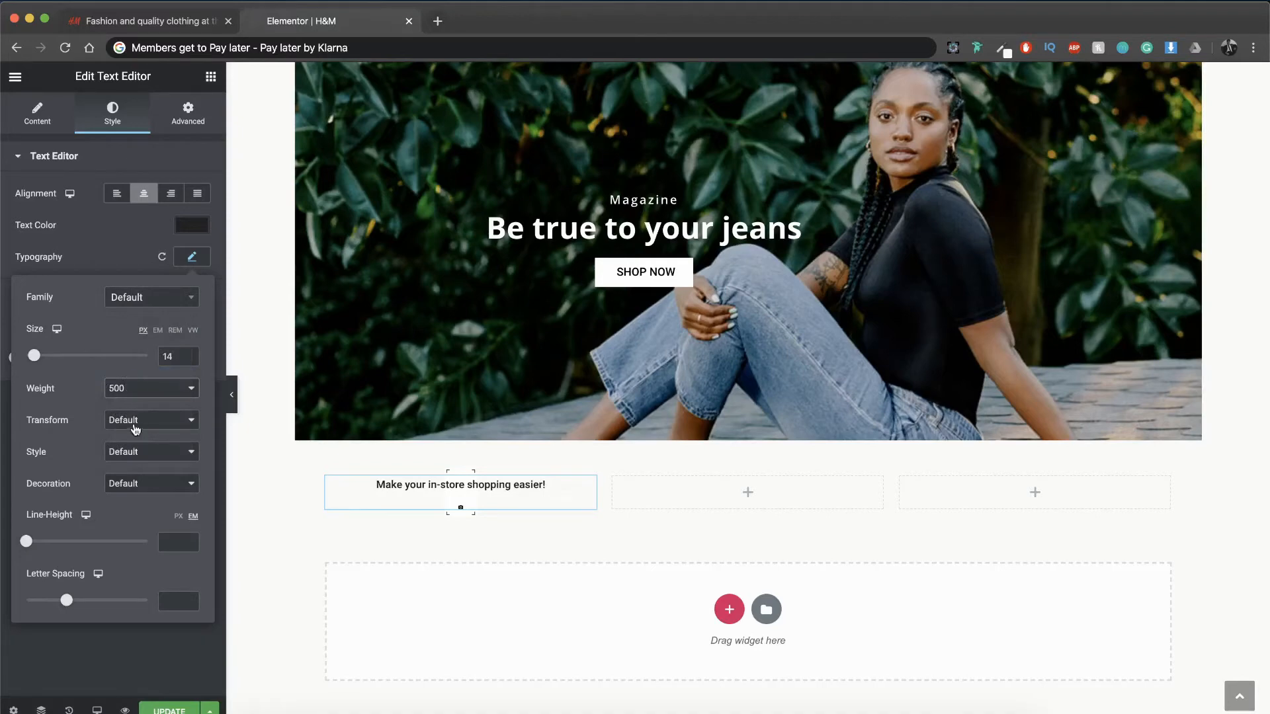
click(145, 299)
key(Return)
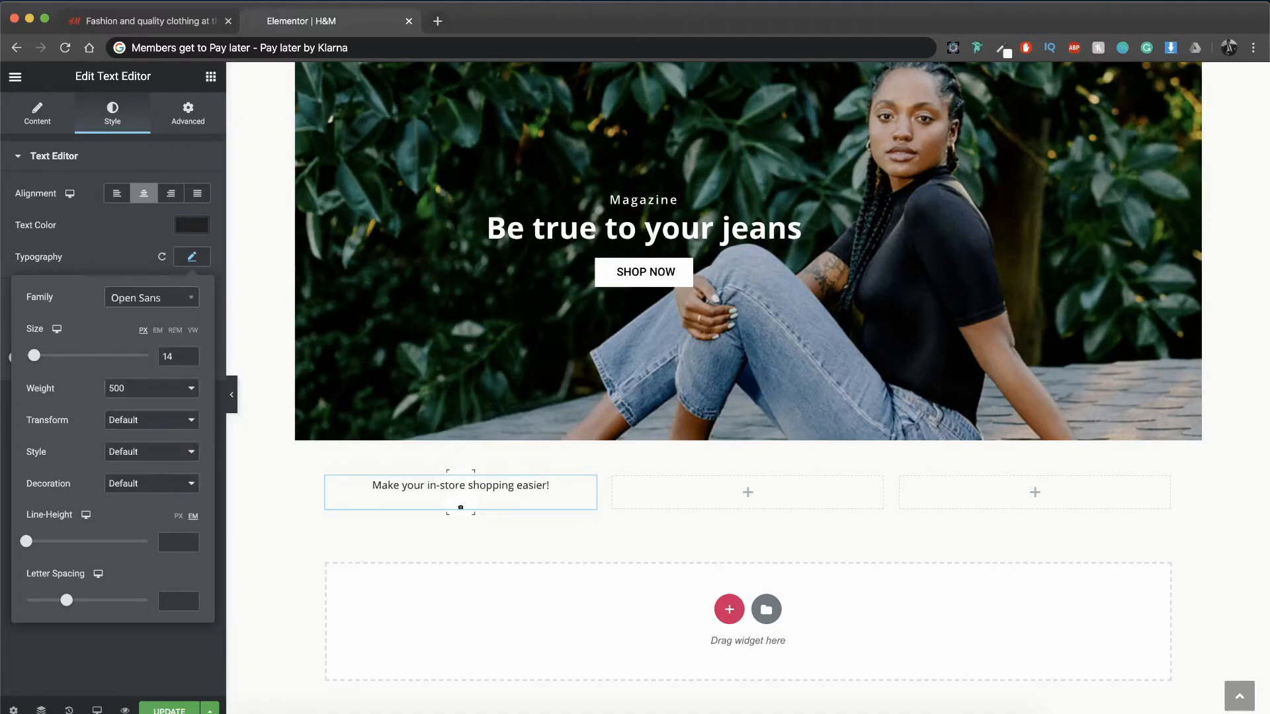
click(140, 389)
click(131, 402)
click(193, 262)
Step: Give the in-store shopping text a top padding of 20 percent, with the other sides at 0
click(191, 114)
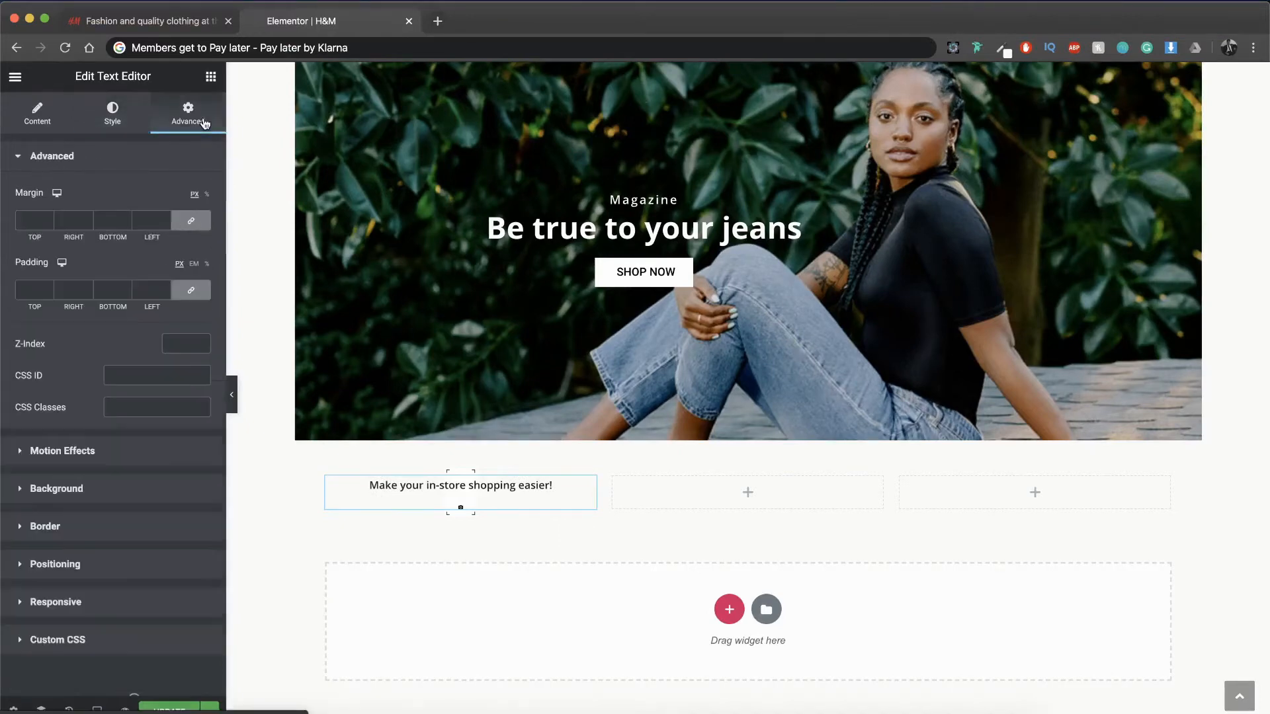
click(207, 264)
text(20)
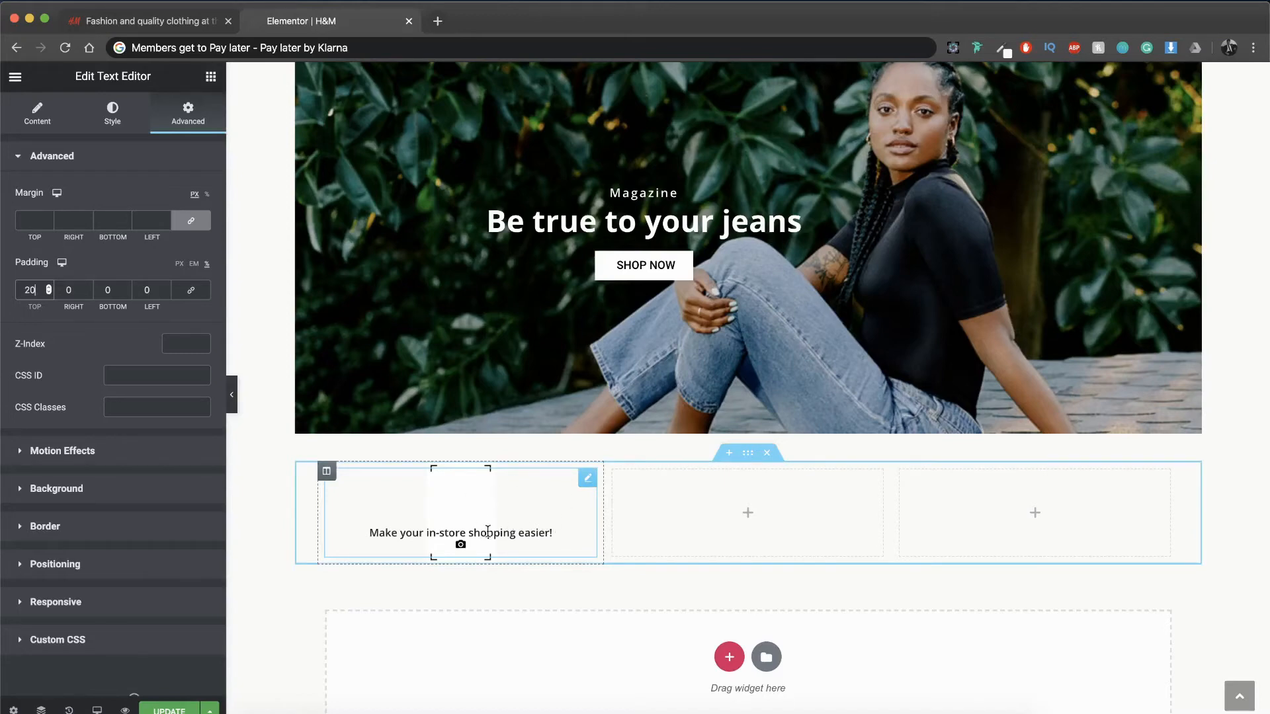
Step: Add a second Text Editor widget below the in-store shopping text and copy that text's style onto it
click(209, 76)
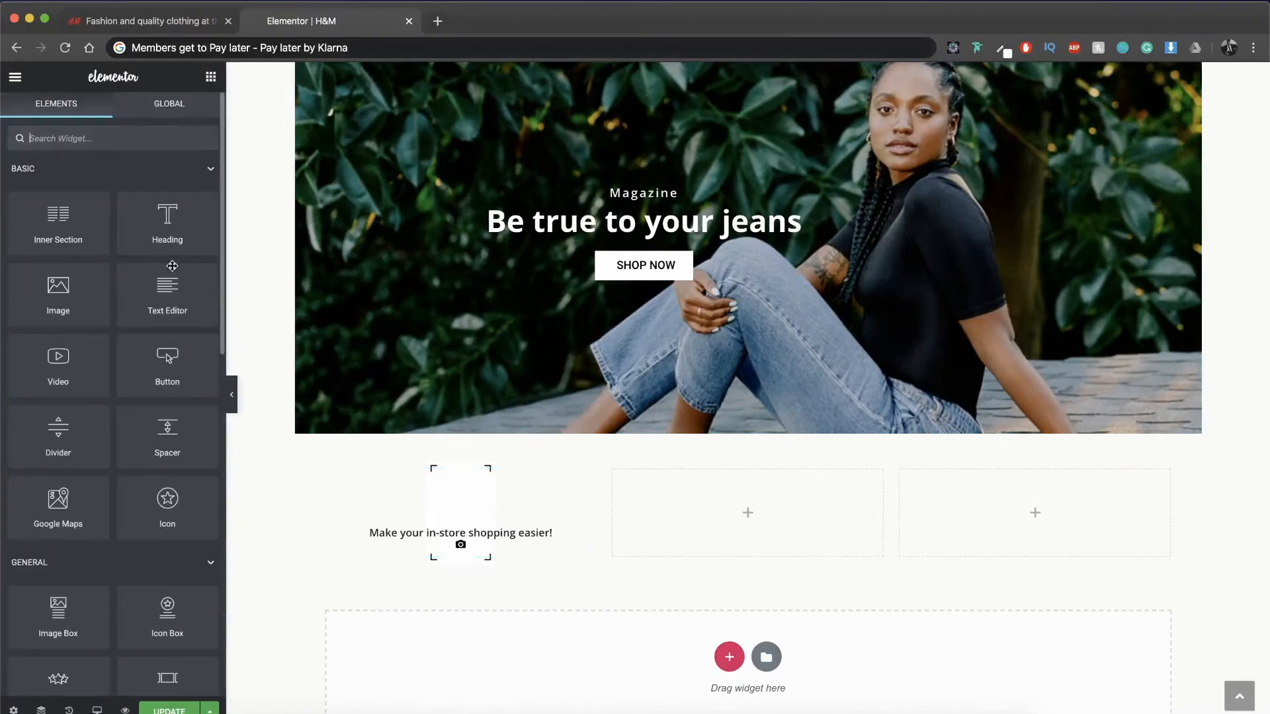
drag(170, 273, 493, 533)
right_click(493, 533)
click(514, 565)
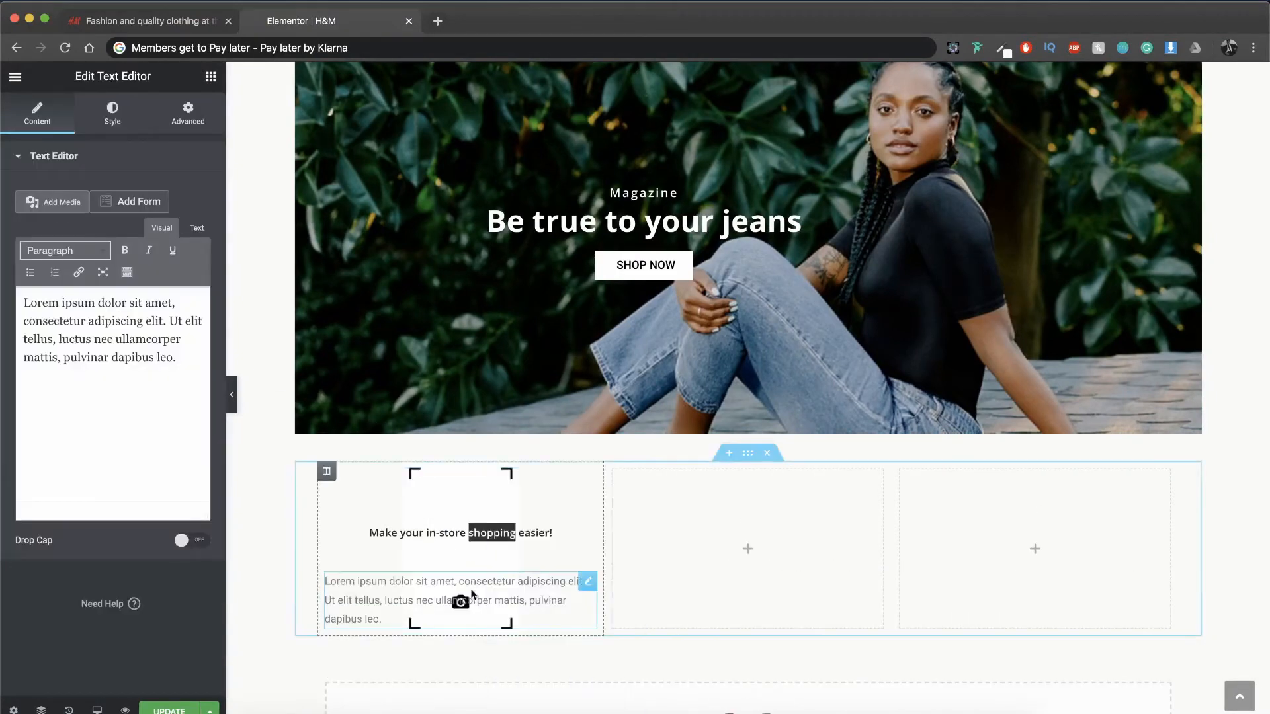
right_click(470, 590)
click(483, 601)
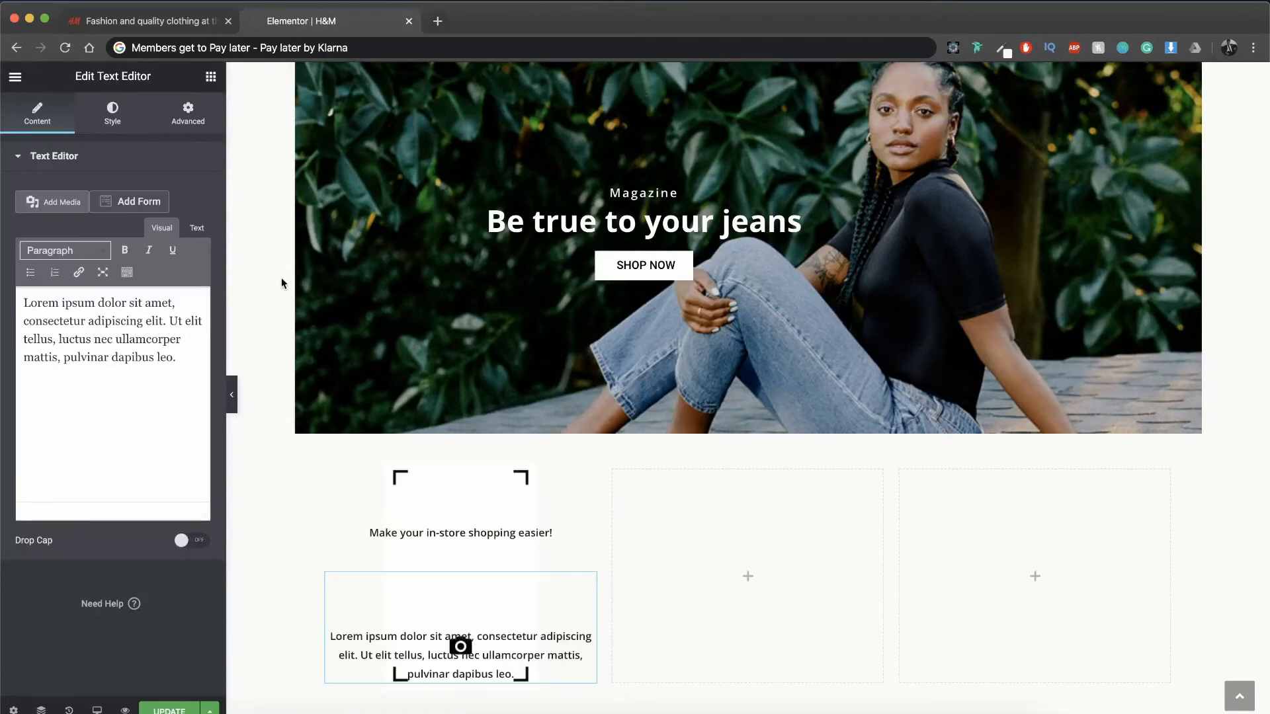
Step: Set the second text widget's top padding to 0 and give it a negative top margin in percent with unlinked values
click(188, 116)
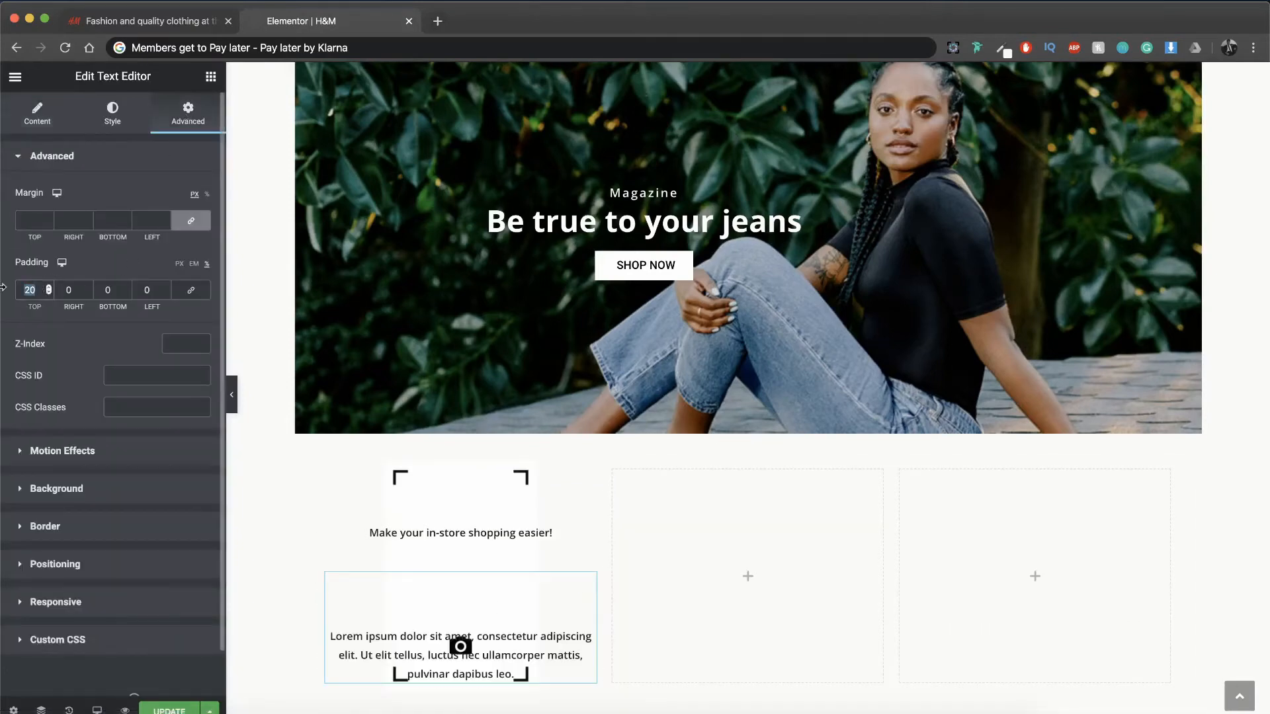
text(0)
click(190, 222)
click(207, 196)
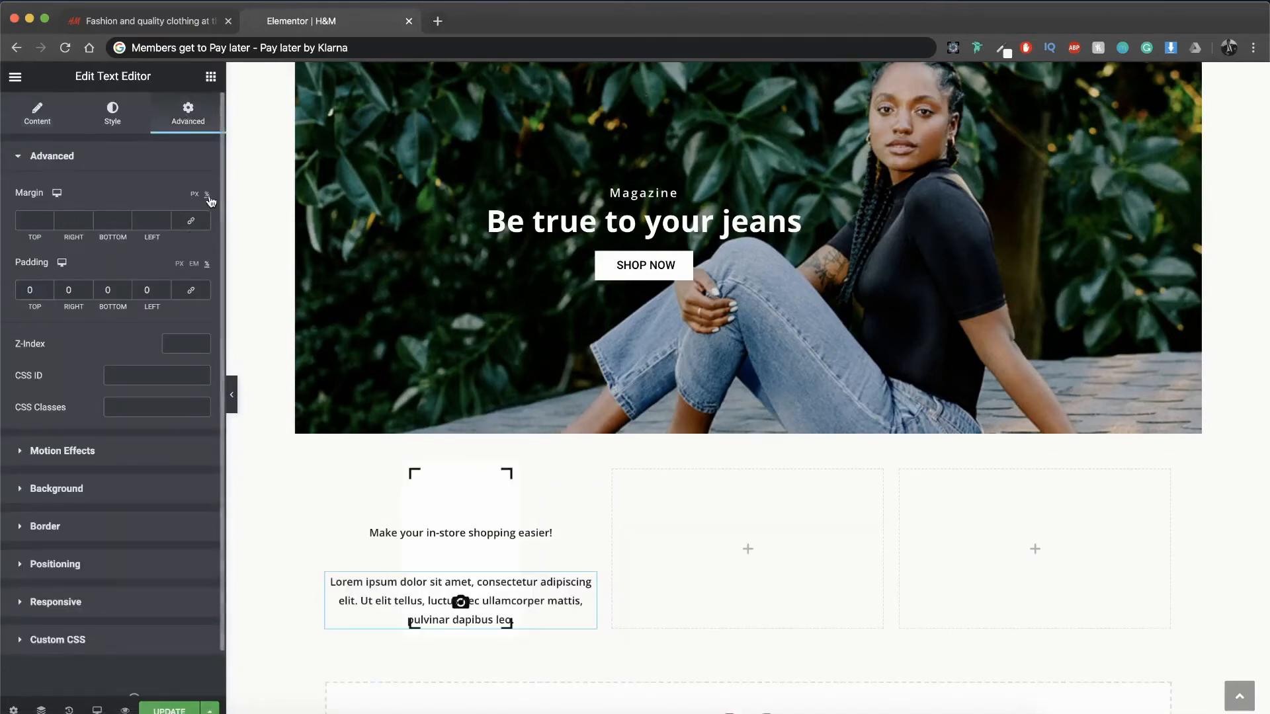
click(47, 223)
click(47, 223)
click(47, 224)
click(48, 223)
click(48, 224)
click(47, 224)
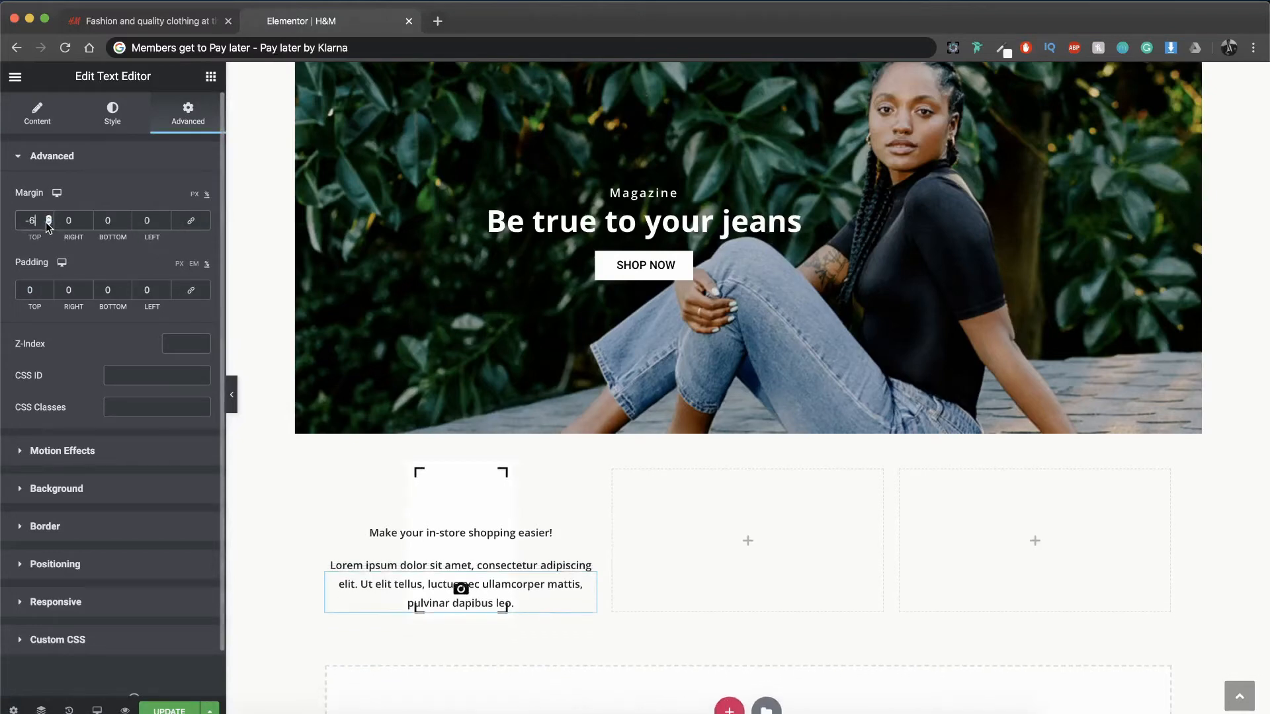
click(48, 223)
click(48, 224)
Step: Replace the second text widget's placeholder text with "TRY IN STORE MODE"
click(37, 113)
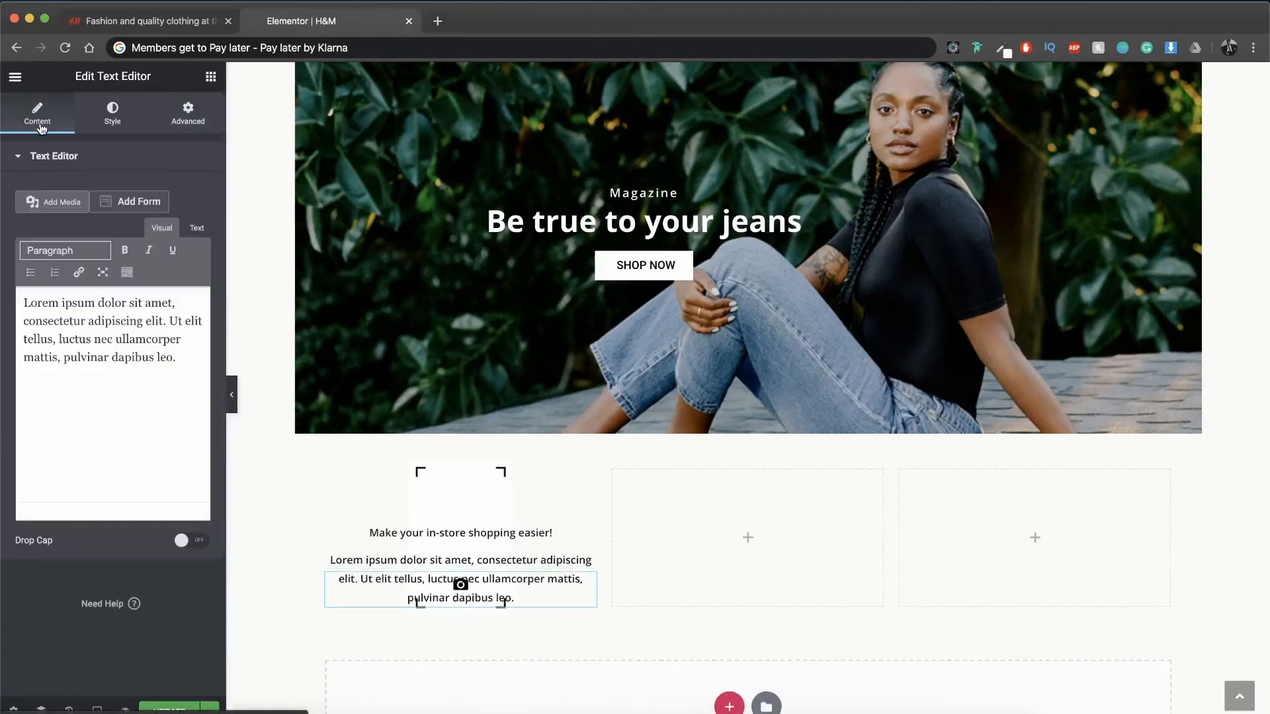
click(135, 357)
key(super+a)
text(TRY I)
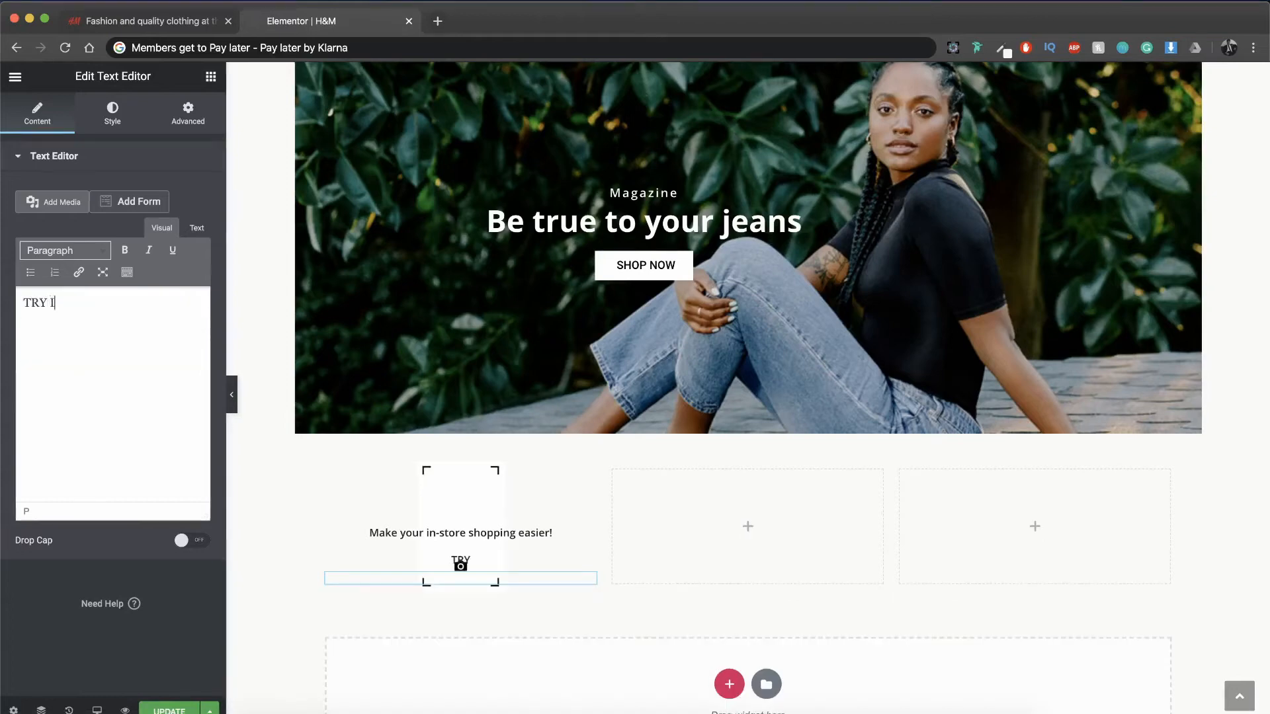
text(N STORE MODE)
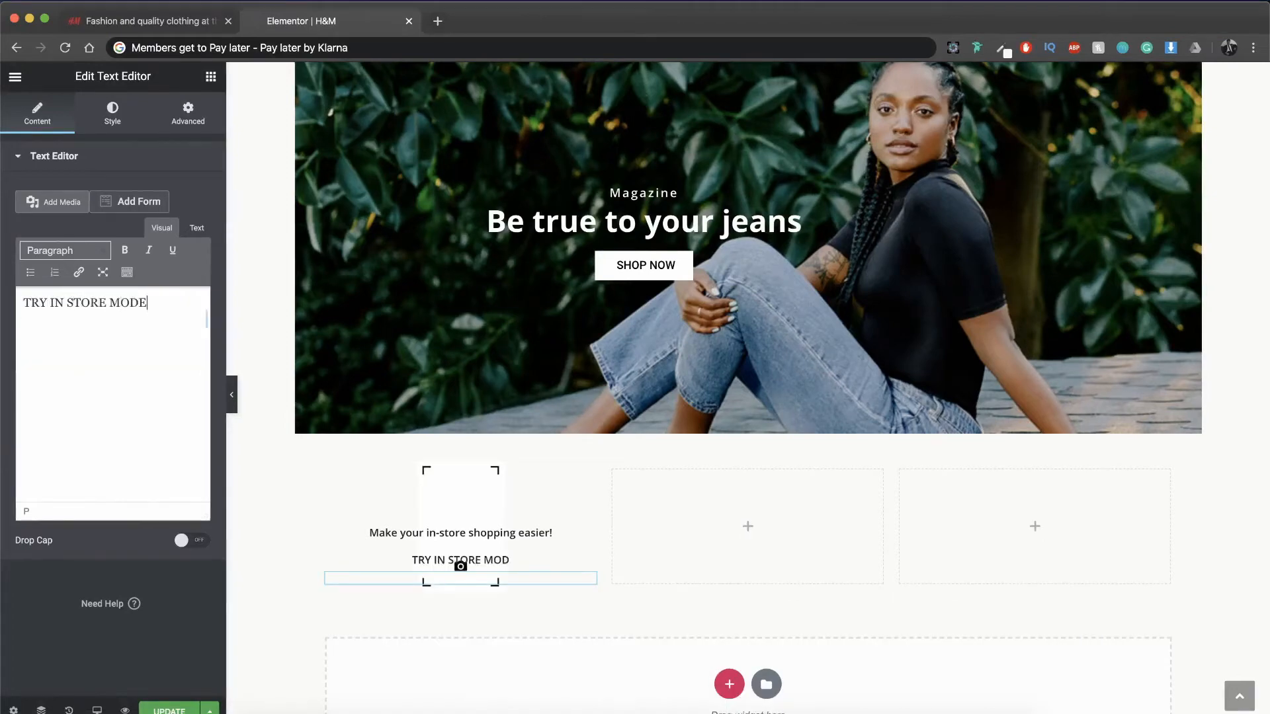
Step: Set the "TRY IN STORE MODE" text to size 20 px and weight 700, and increase its letter spacing
click(112, 125)
click(191, 256)
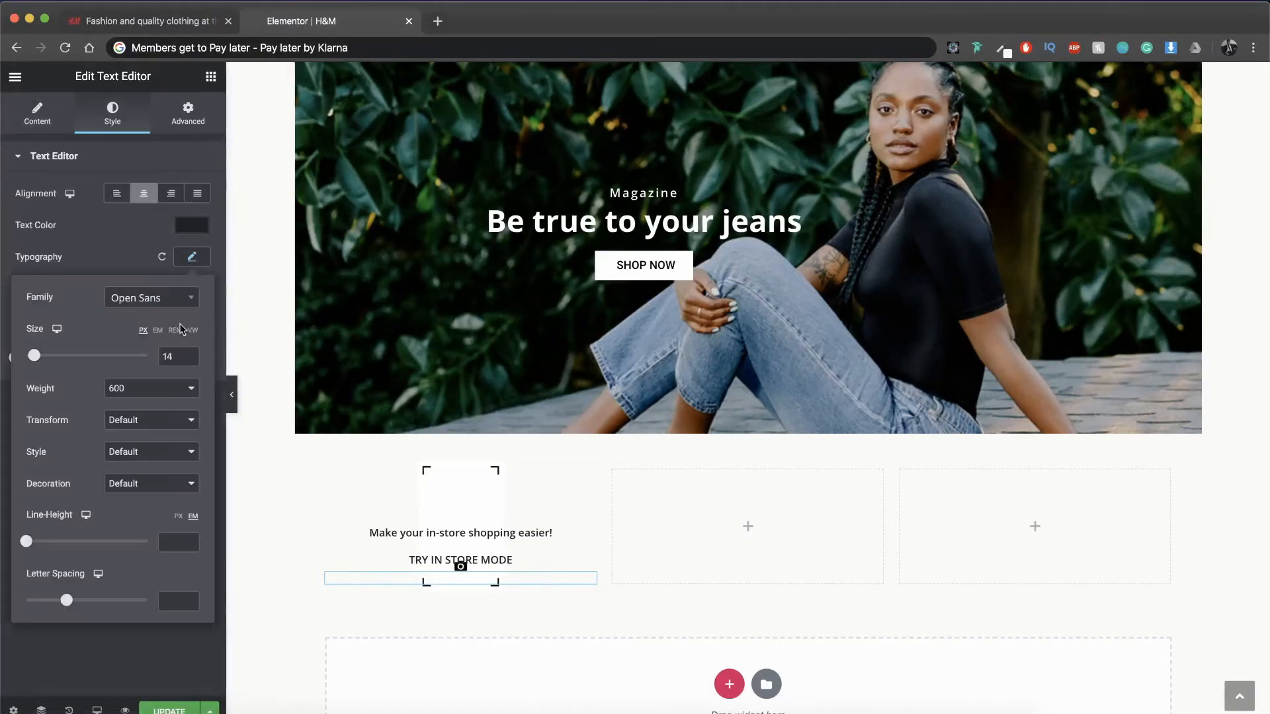
text(32)
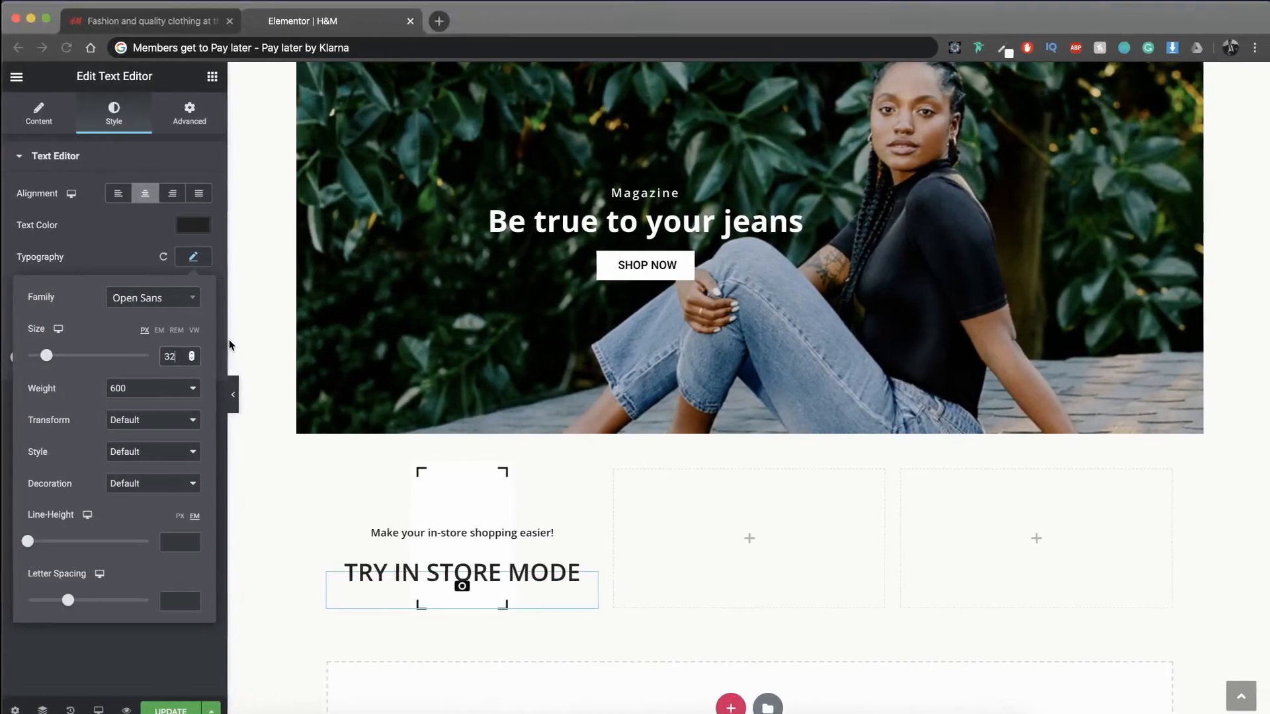
key(BackSpace)
key(BackSpace)
text(20)
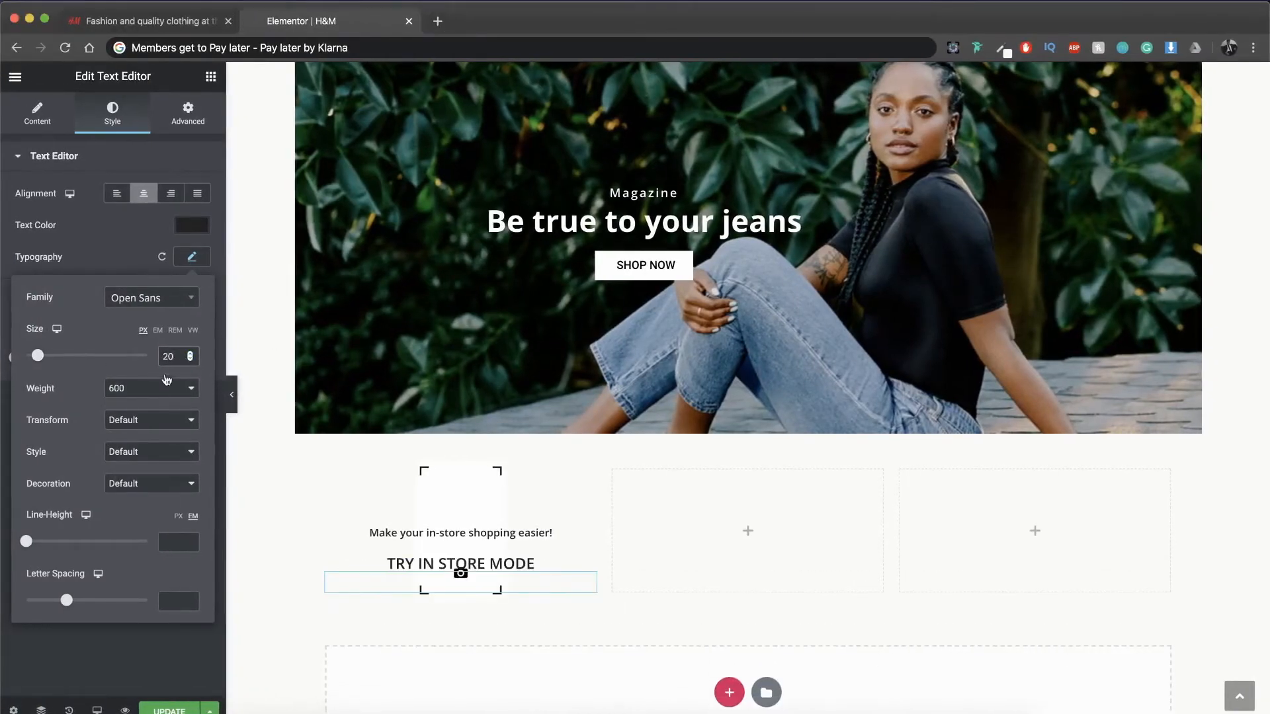
click(144, 390)
click(132, 401)
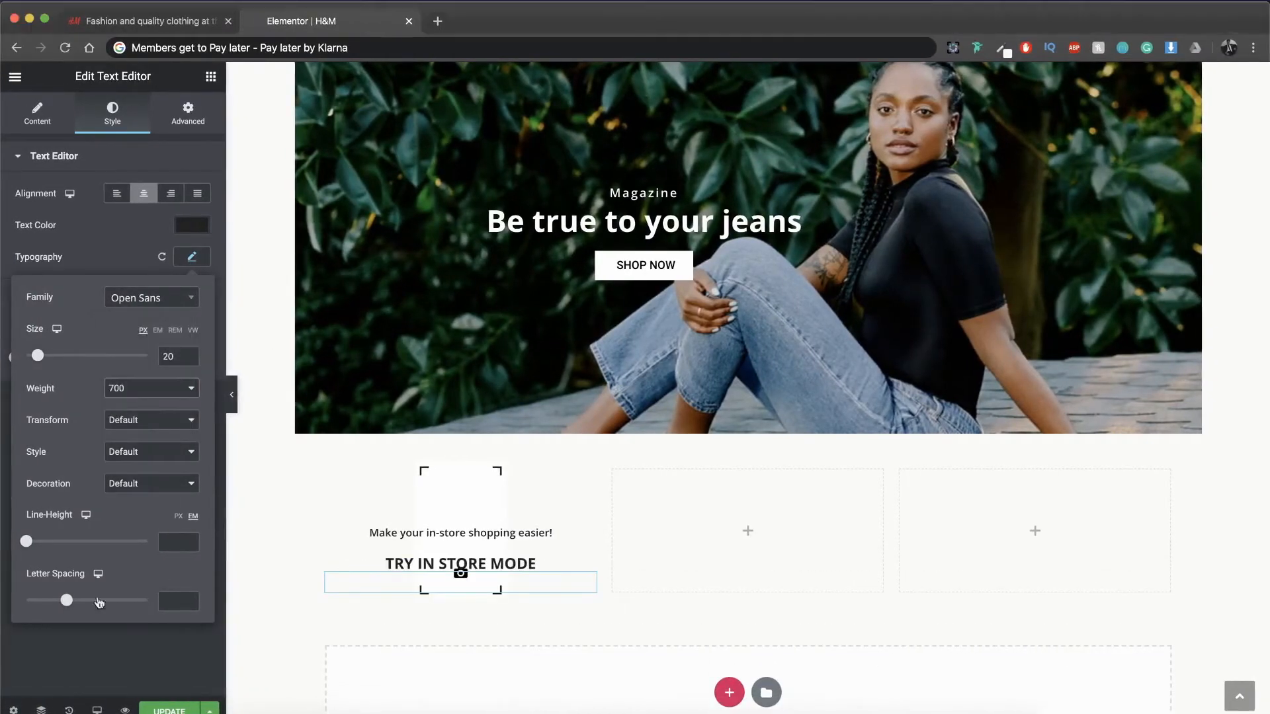
drag(68, 606, 80, 606)
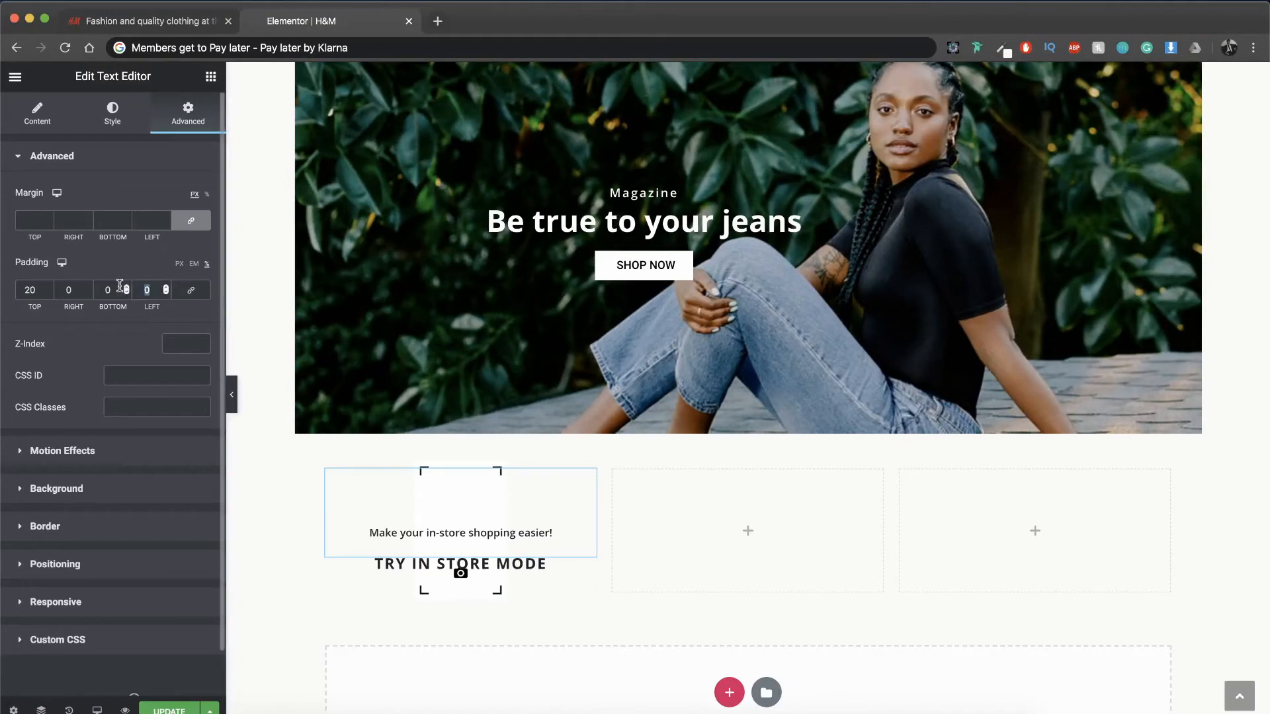
Step: Set the left and right padding of the "Make your in-store shopping easier!" text to 10 percent
text(1010)
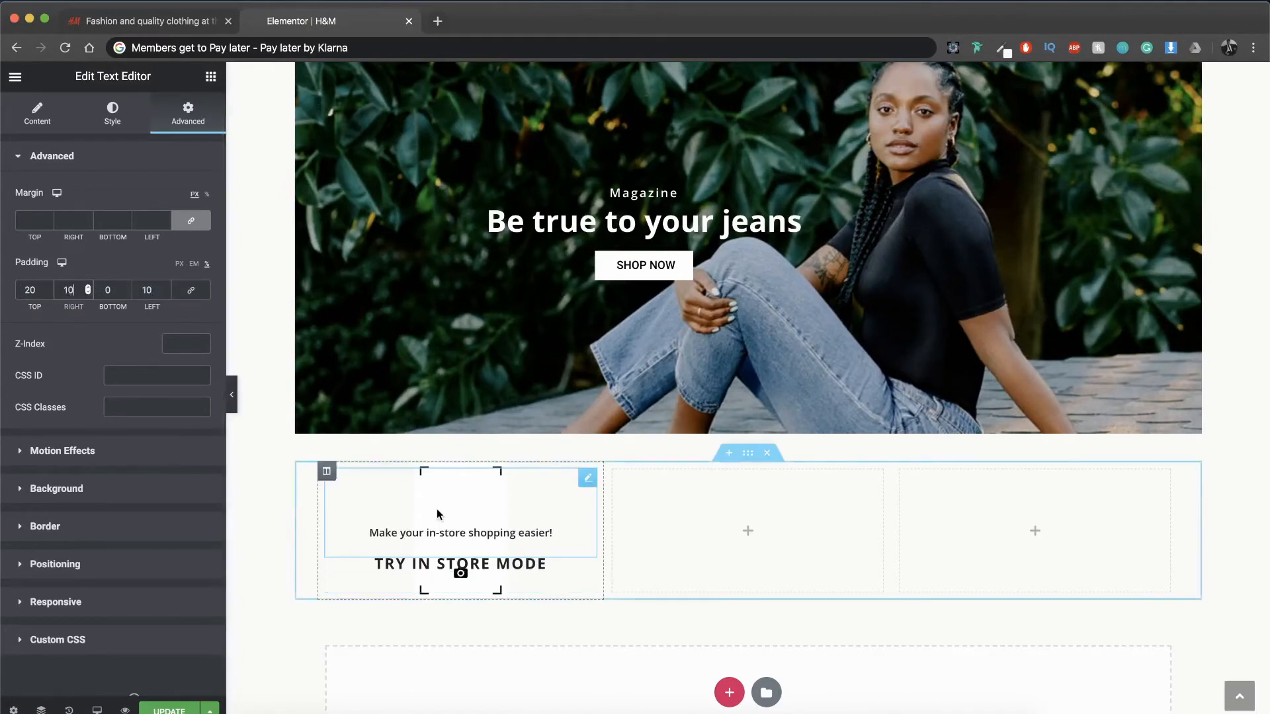
Step: Add a third Text Editor widget to the first column and place it below the "TRY IN STORE MODE" text
scroll(456, 587, down, 1)
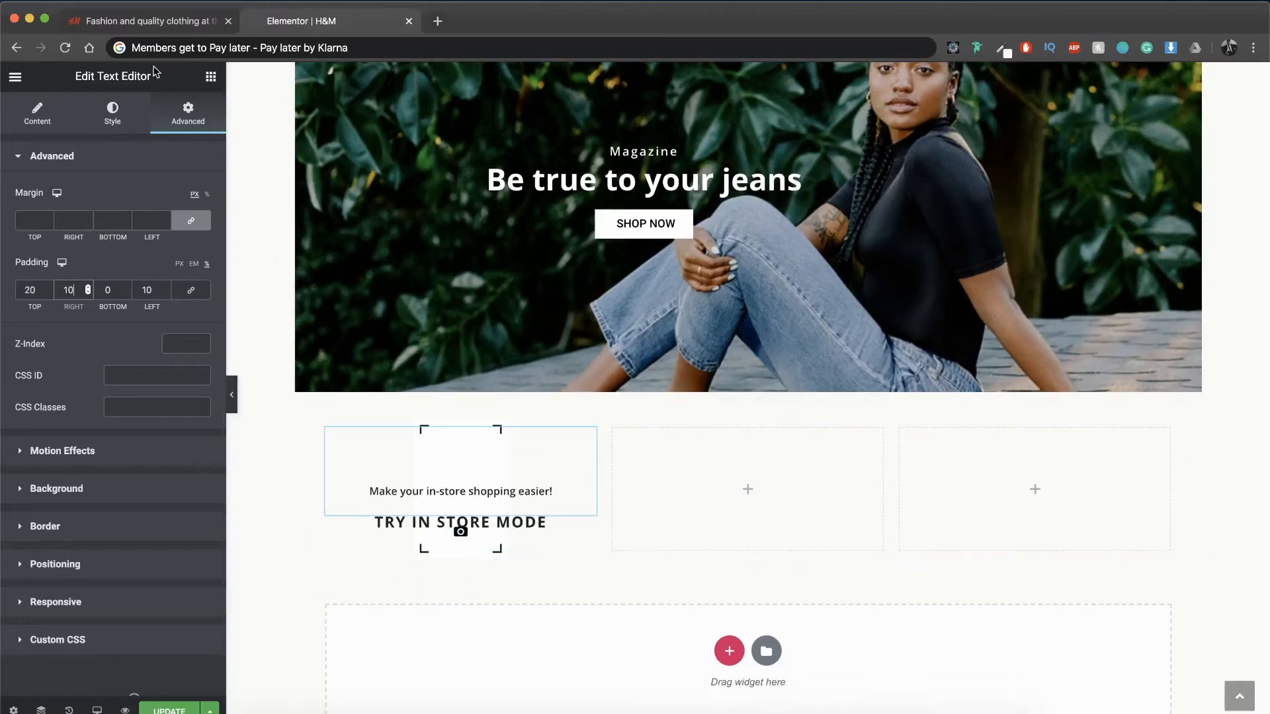
click(210, 77)
drag(167, 294, 501, 537)
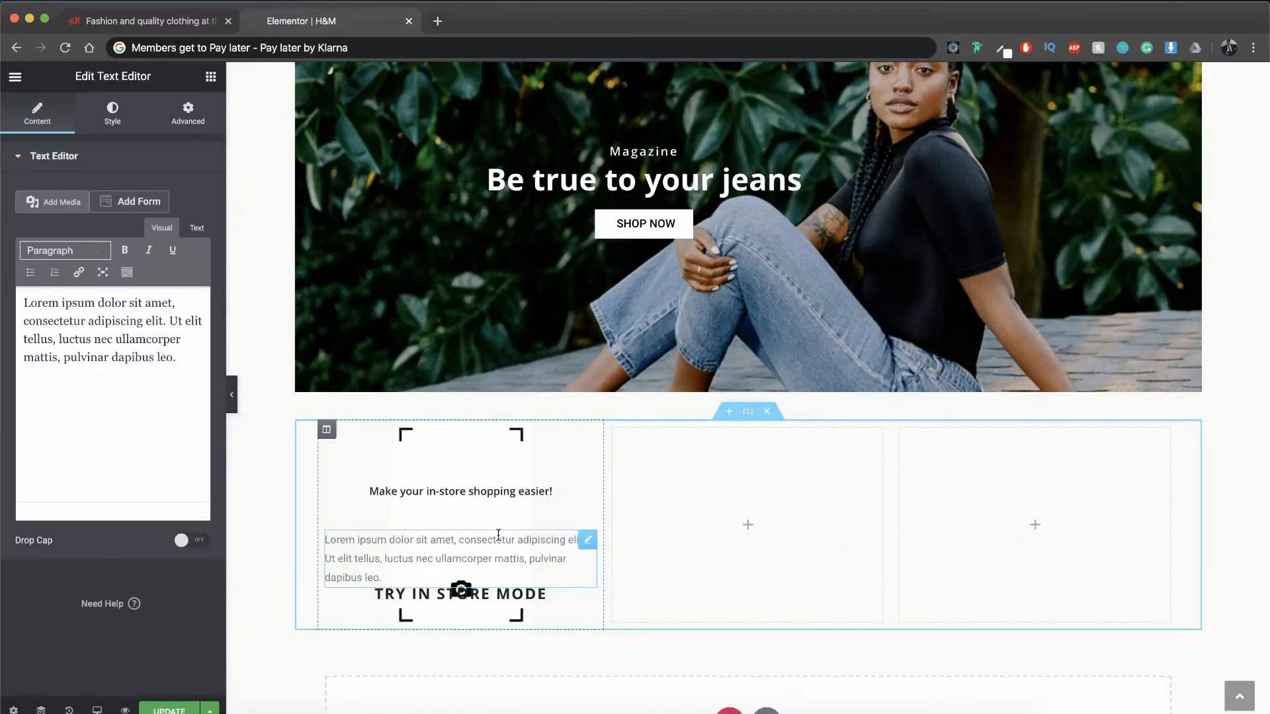
drag(586, 551, 522, 505)
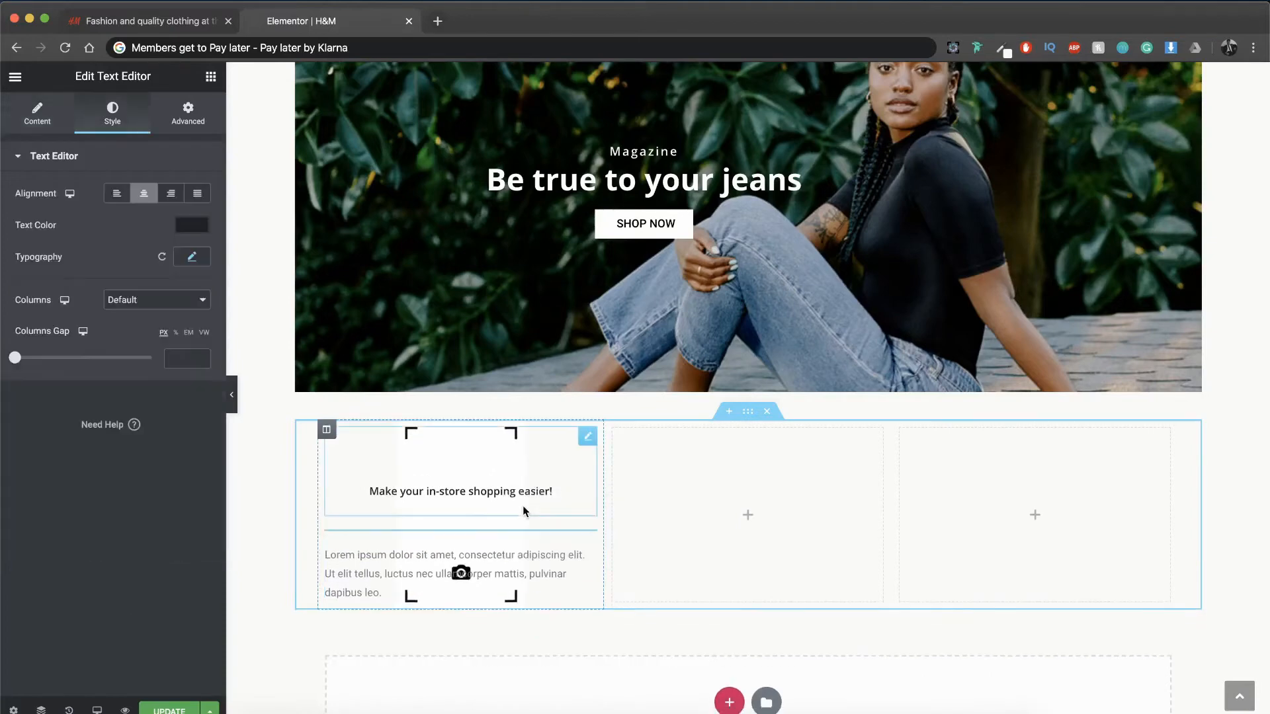
Step: Replace the third text widget's placeholder with the copied paragraph beginning "Finding what you're looking for just got a lot easier."
click(428, 576)
click(122, 398)
key(super+a)
key(super+v)
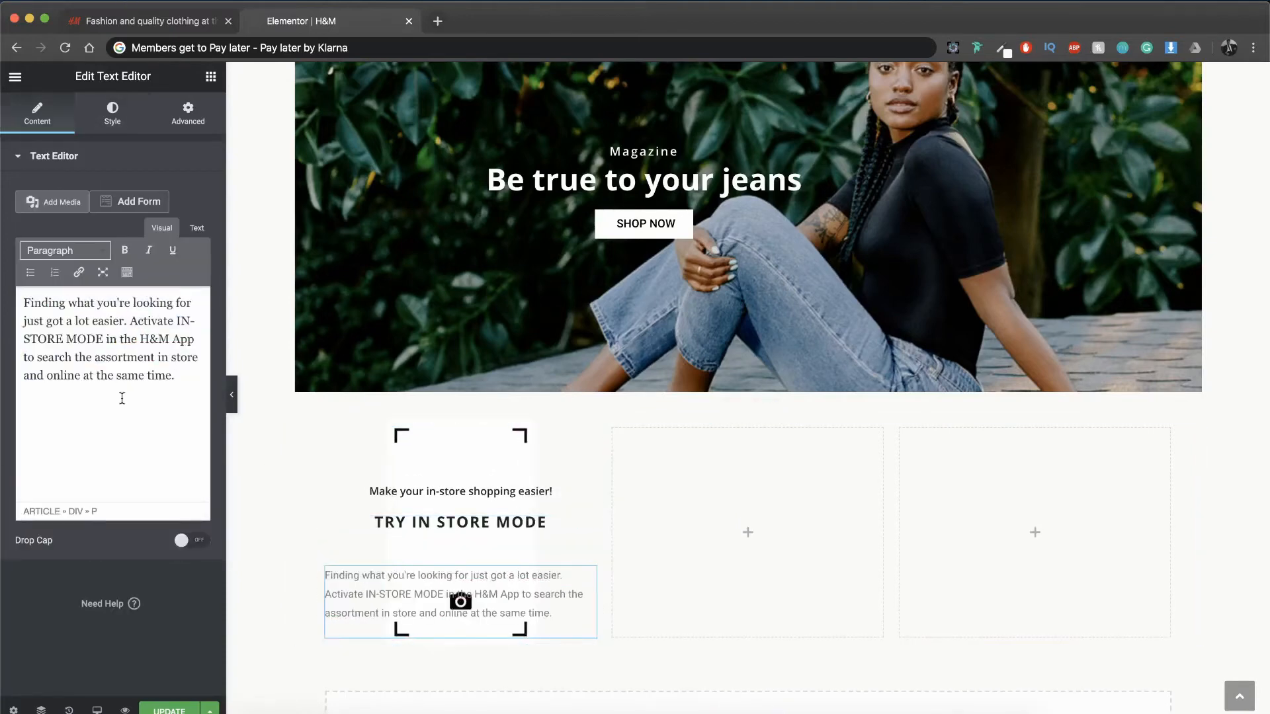
Step: Center the in-store mode paragraph and set its text color to #222
click(112, 112)
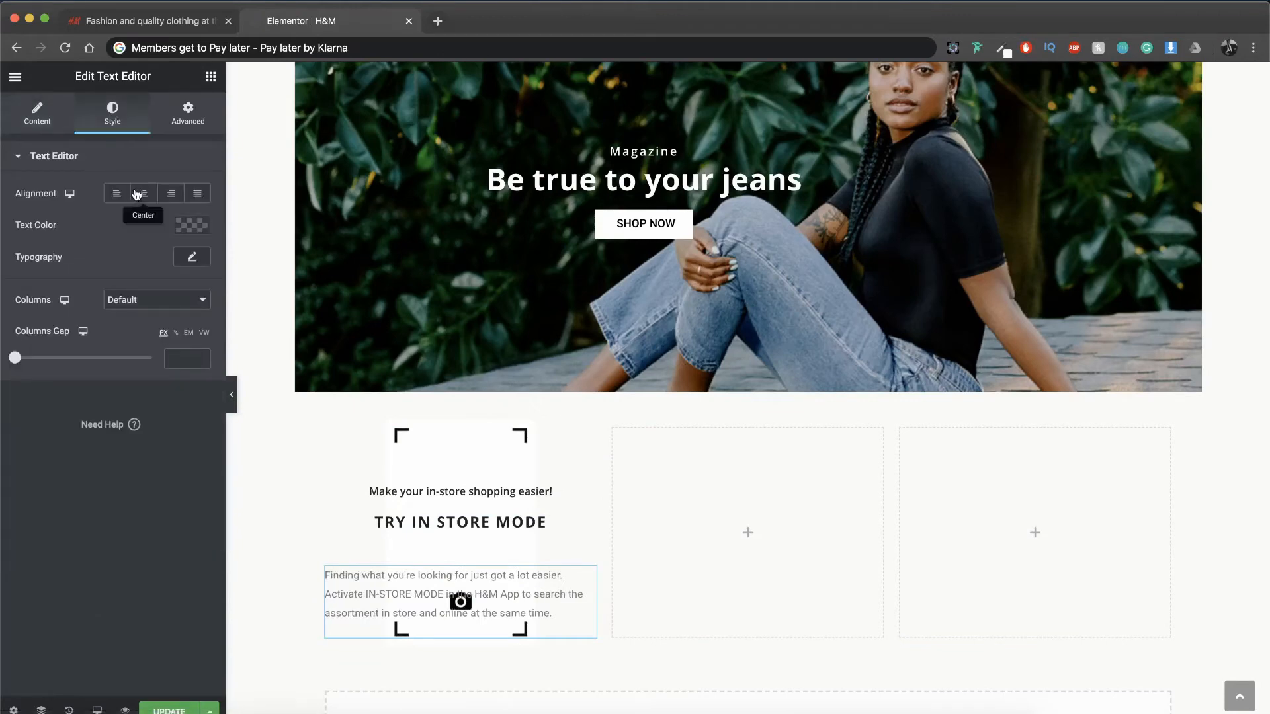
click(143, 193)
click(179, 223)
text(2222222)
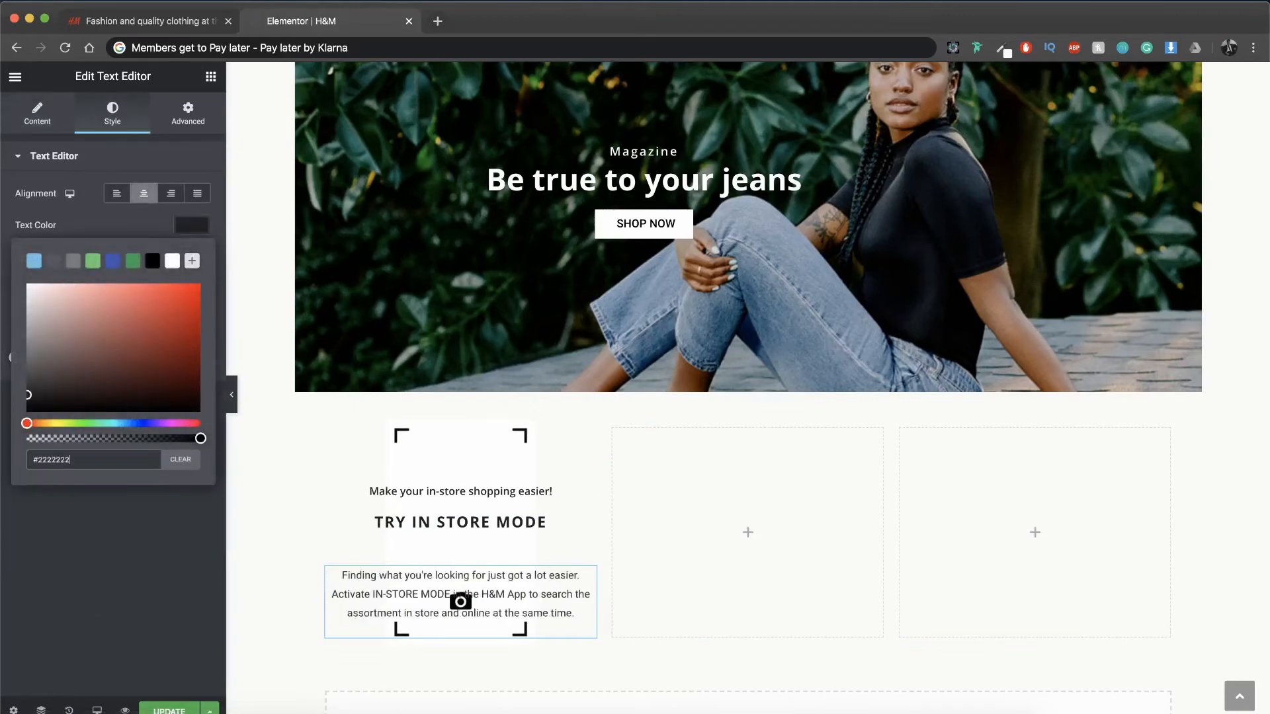
click(113, 541)
Step: Set the in-store mode paragraph's typography to size 13 px and weight 400
click(190, 264)
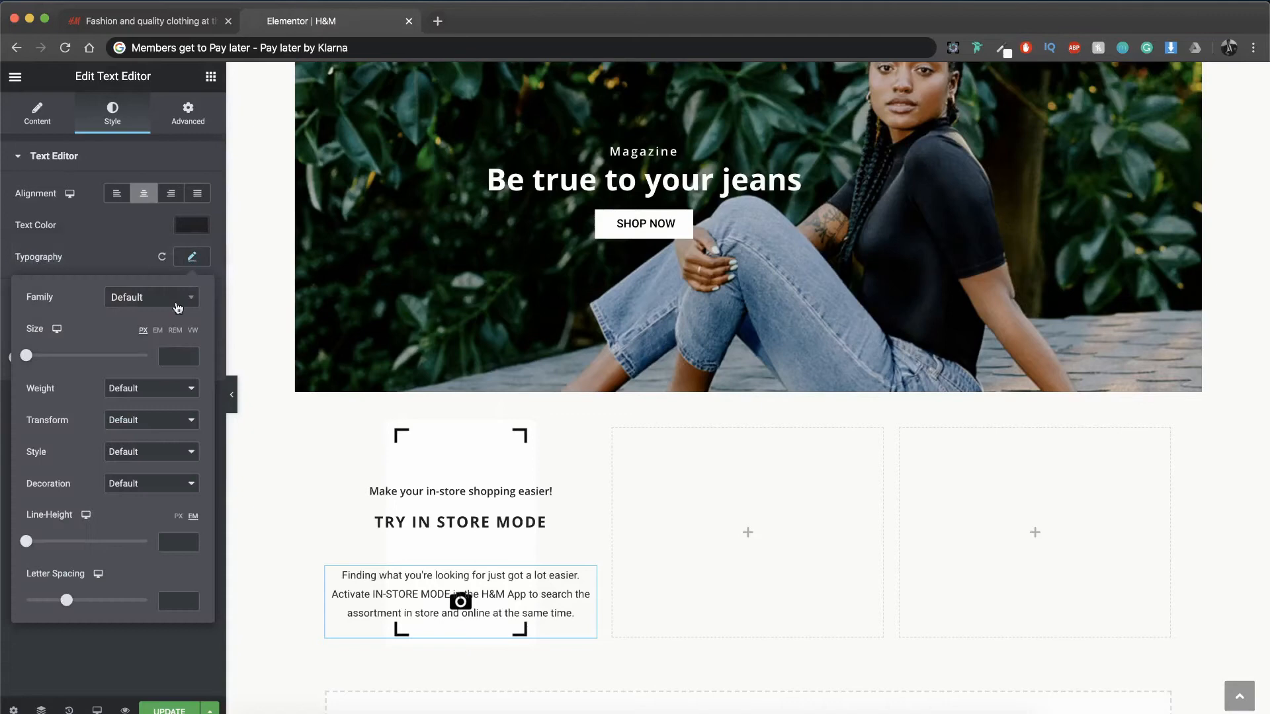
click(169, 358)
text(13)
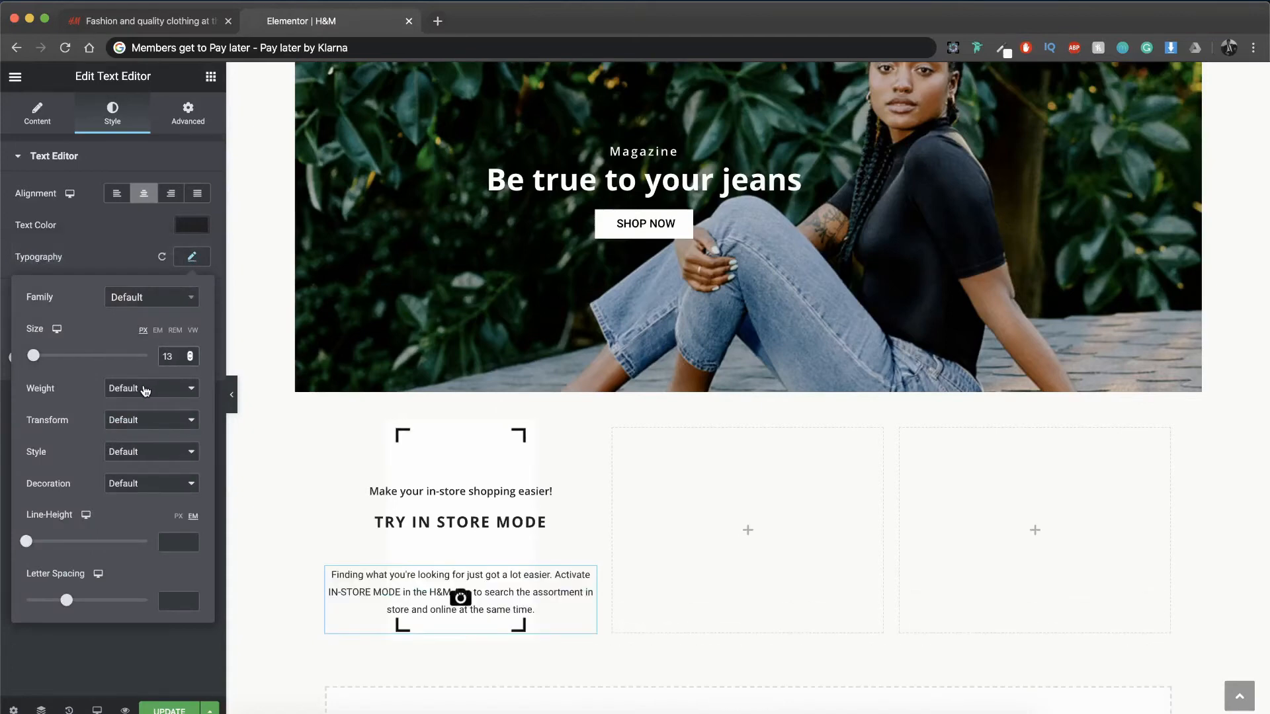
click(146, 390)
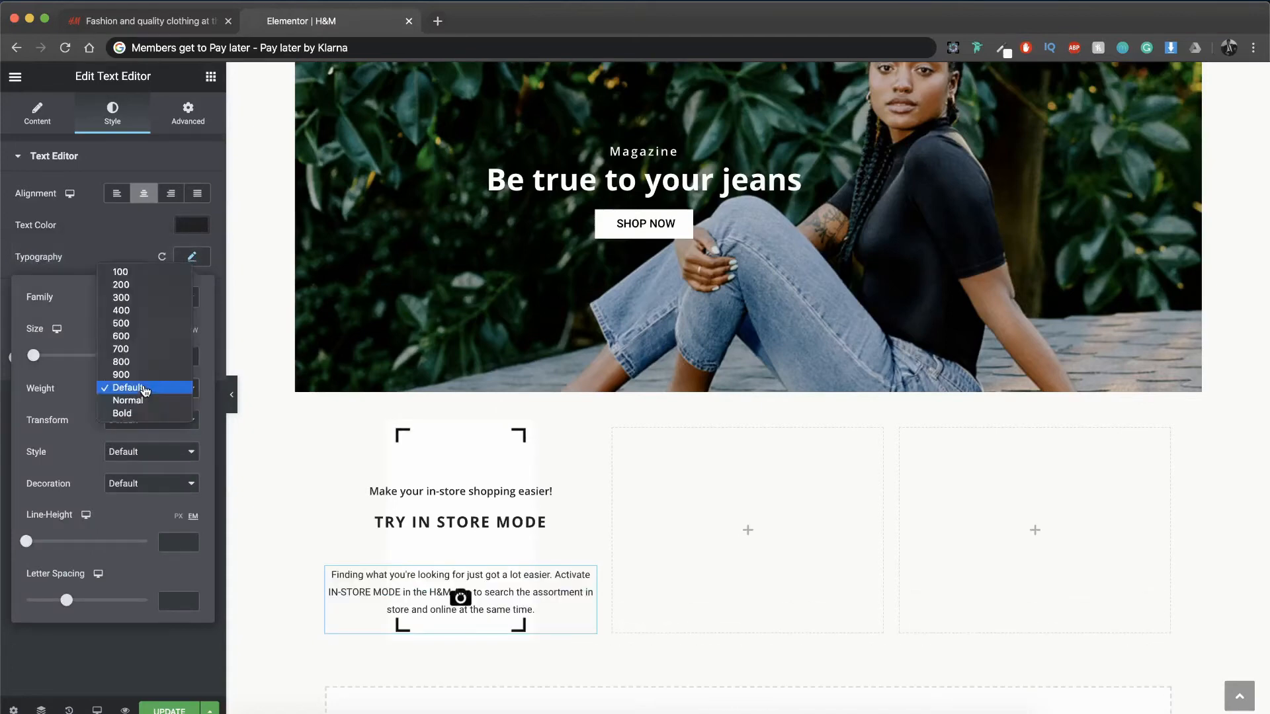
click(131, 330)
click(127, 390)
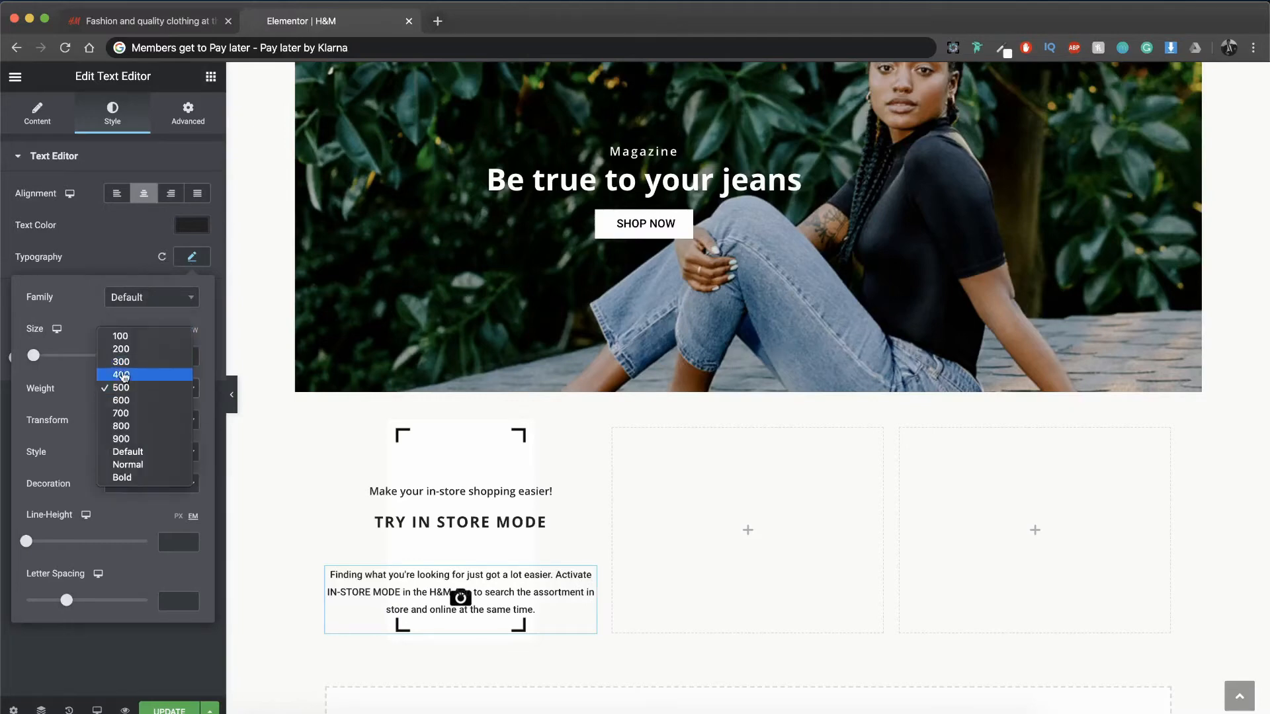
click(126, 375)
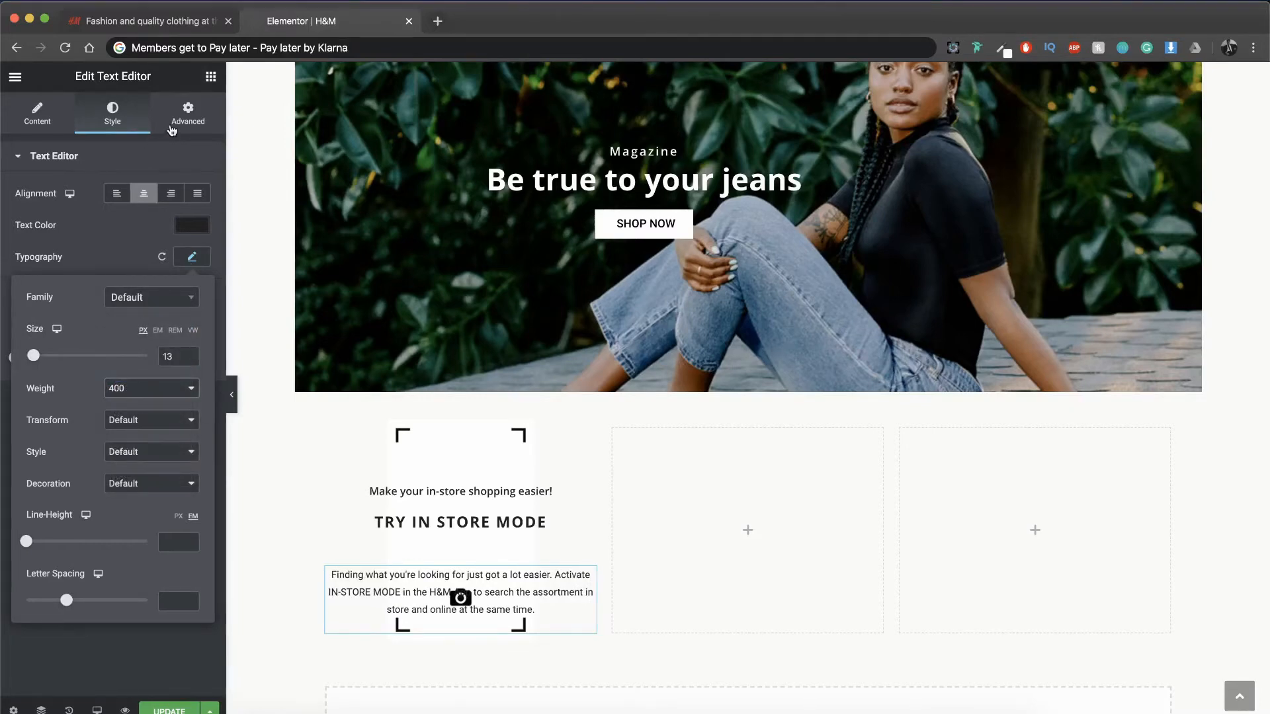
Step: Set the paragraph's left and right padding to 10 percent
click(173, 126)
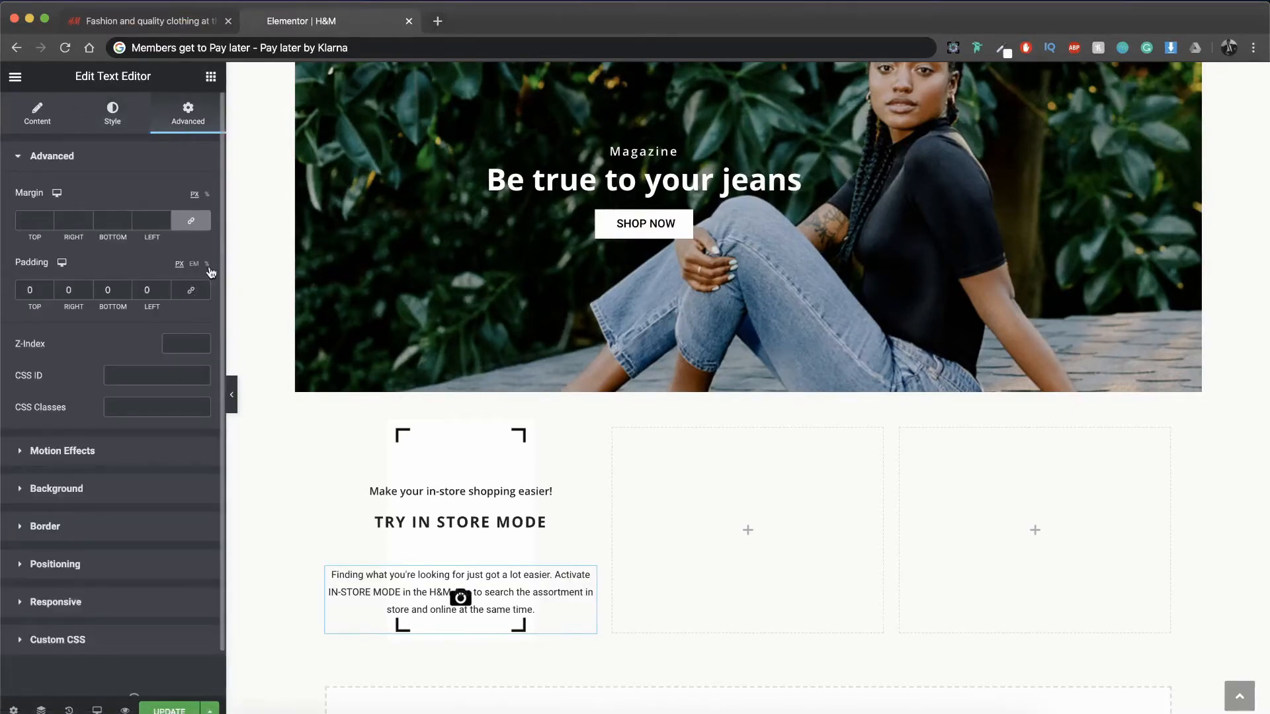
text(10)
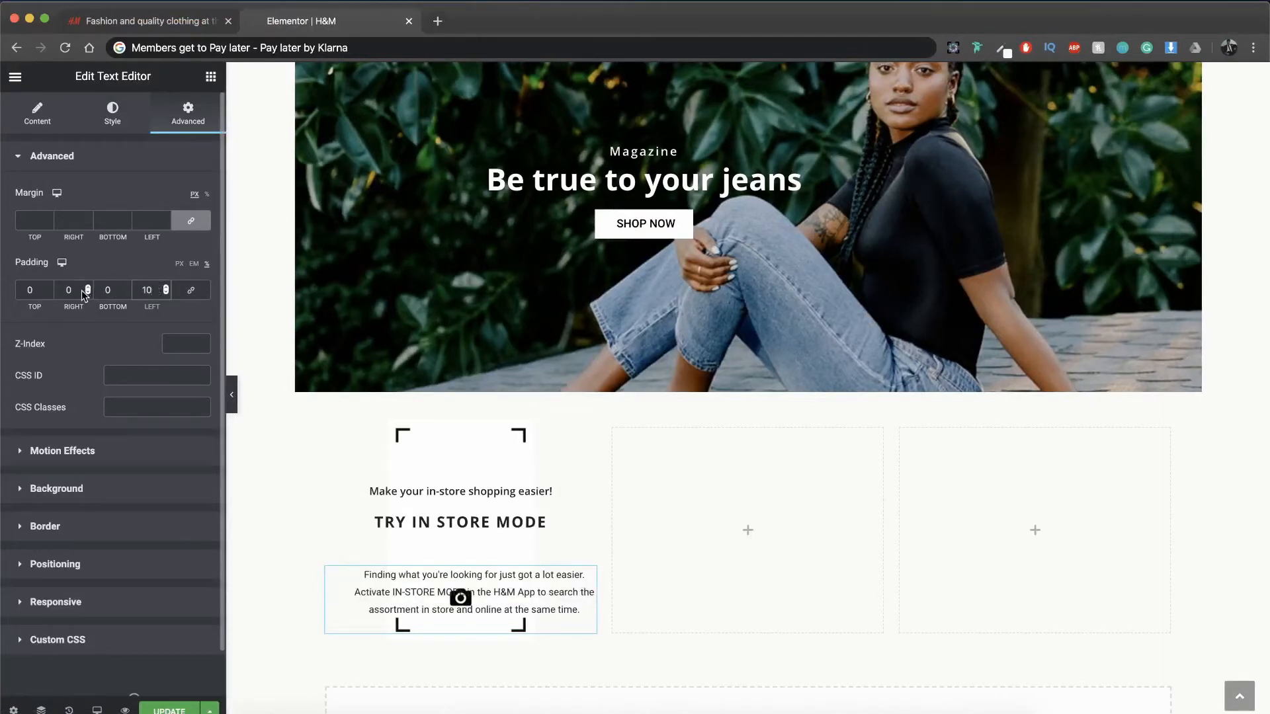
text(10)
Step: Unlink the paragraph's margins and set its top margin to -12 percent so it sits directly under the "TRY IN STORE MODE" text
click(190, 220)
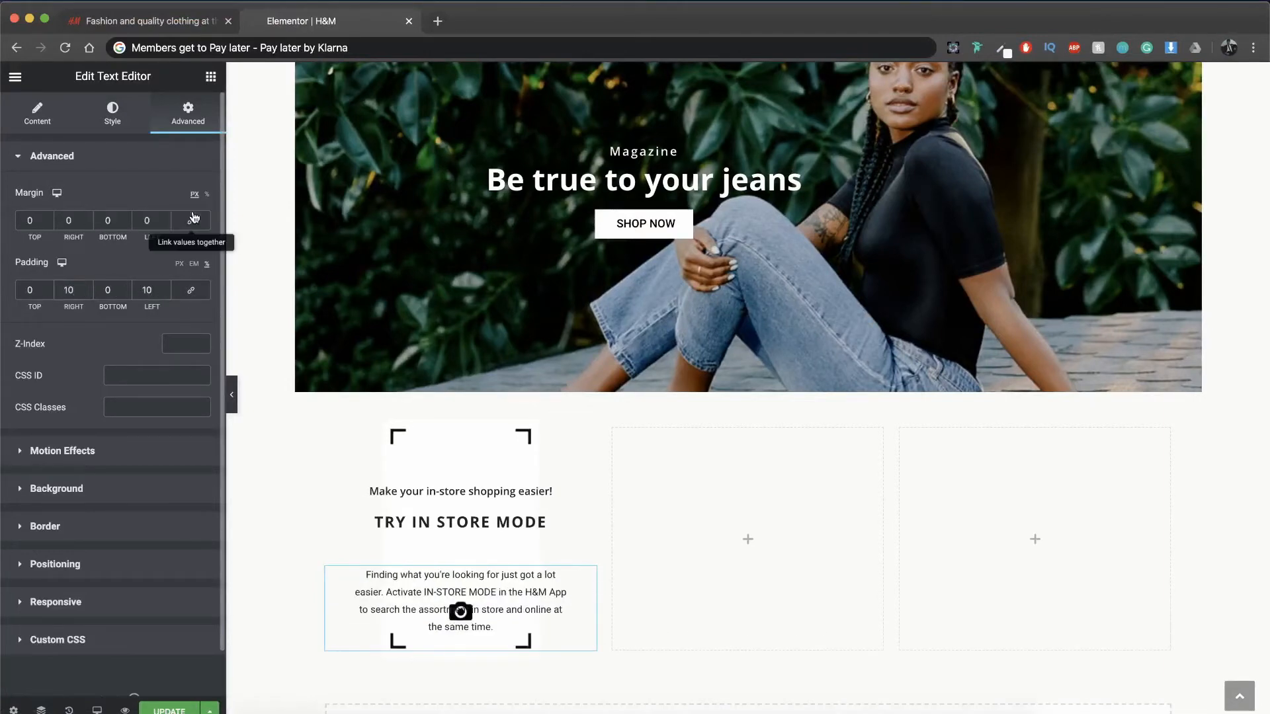
click(48, 223)
click(48, 223)
click(49, 223)
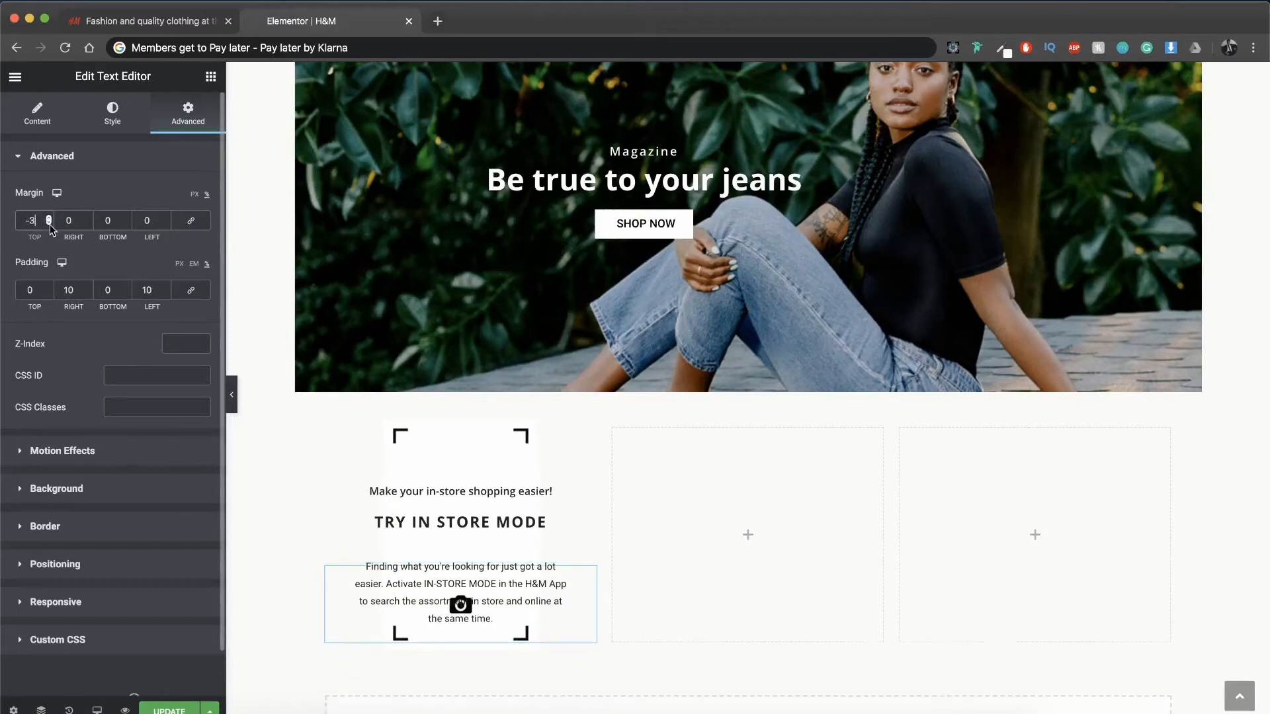
click(49, 223)
double_click(49, 224)
click(49, 223)
click(49, 224)
click(49, 223)
click(49, 224)
click(49, 224)
click(49, 223)
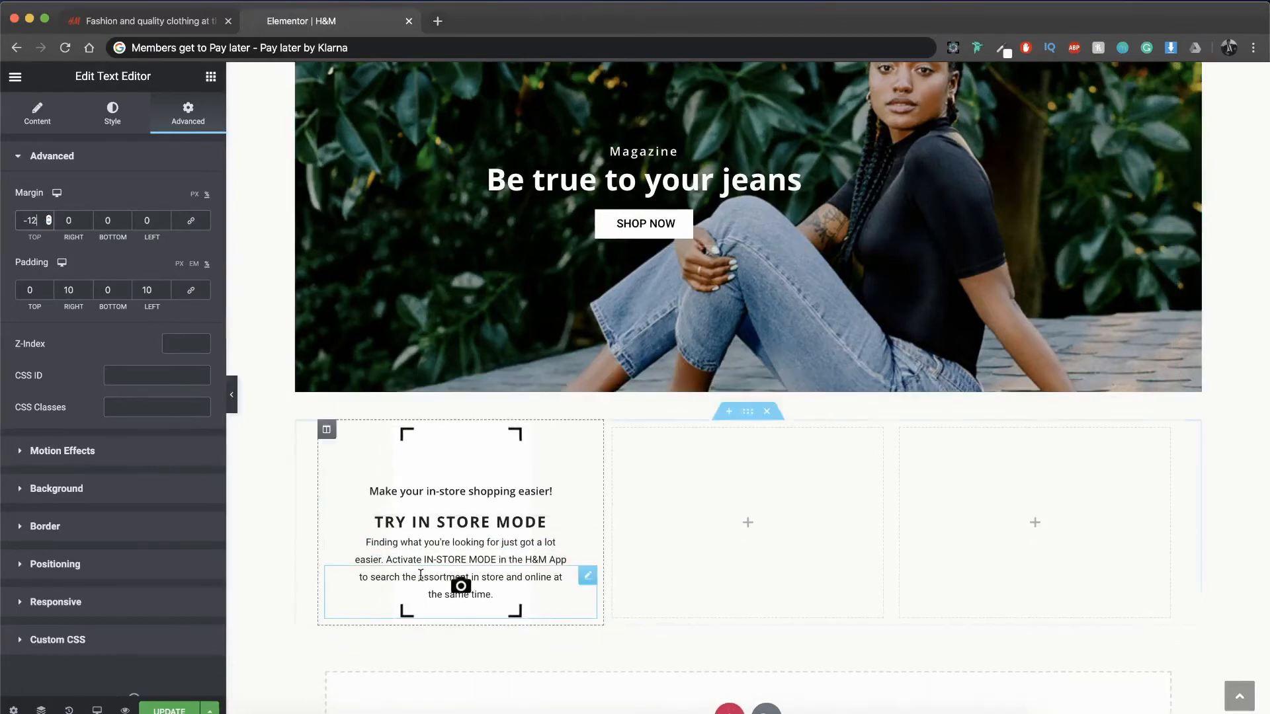
Step: Copy the "SHOP NOW" button from the jeans magazine section and paste it below the paragraph in the first column
right_click(637, 232)
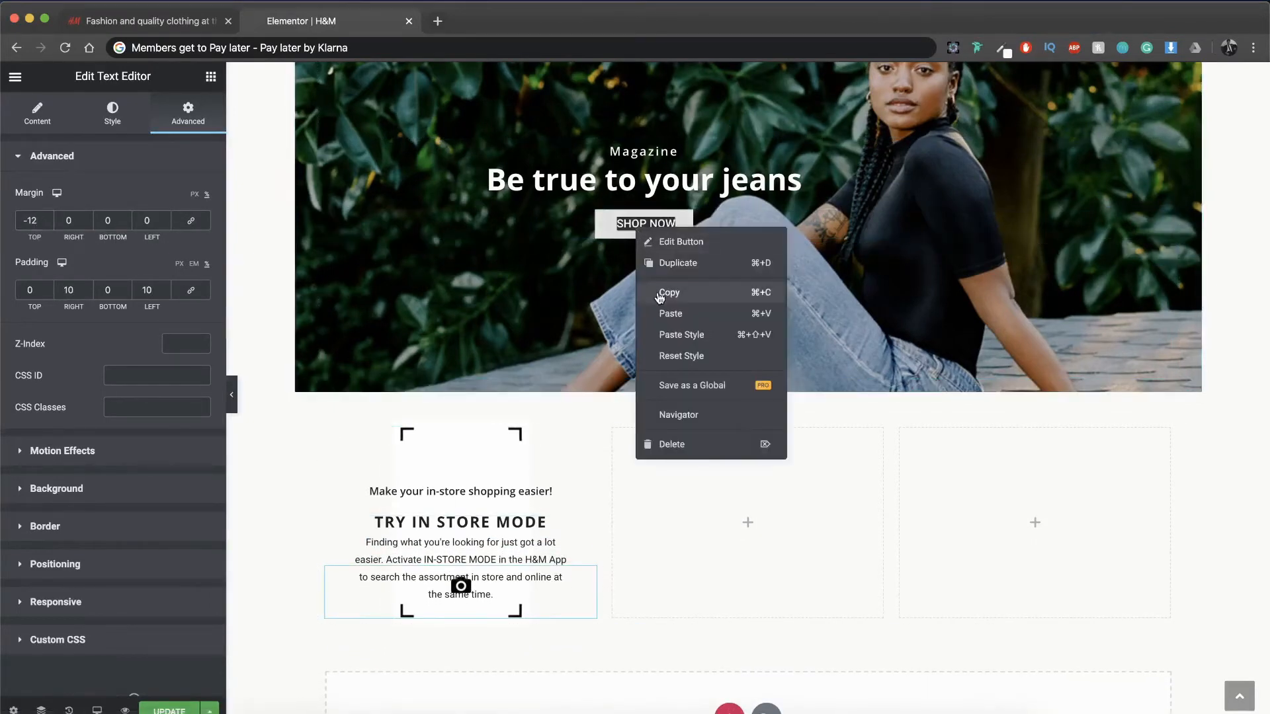
click(659, 298)
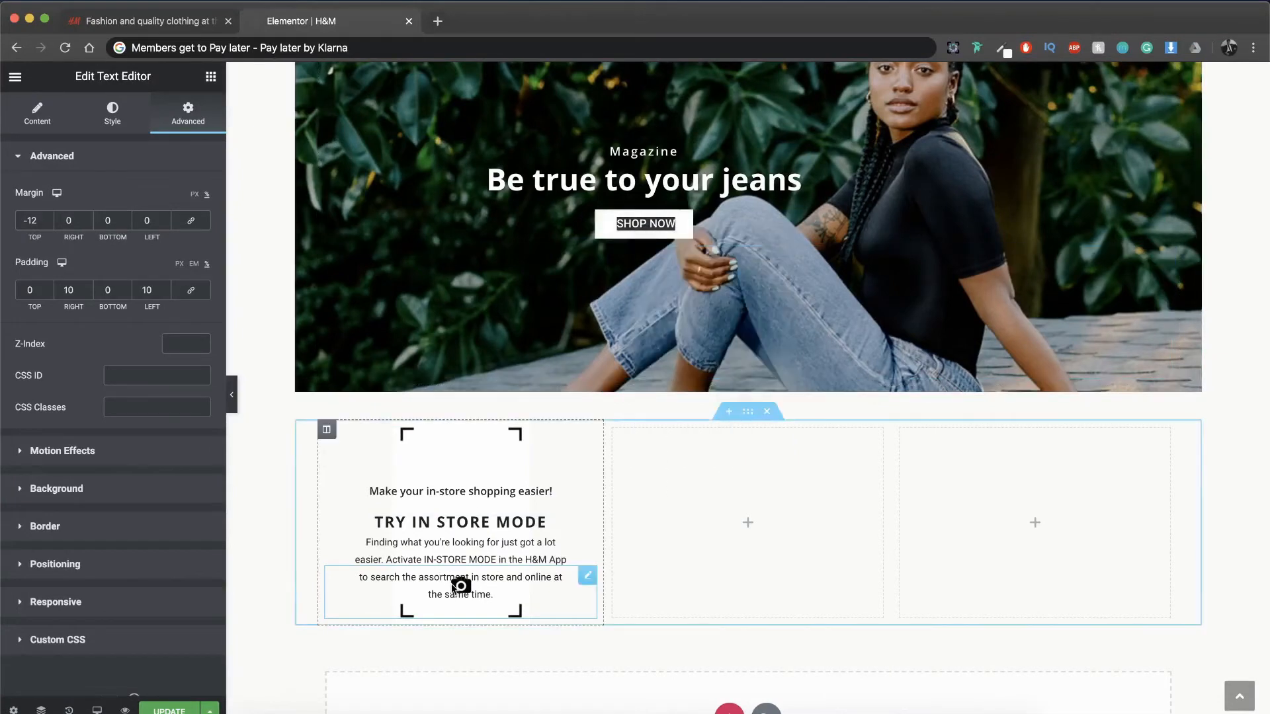
right_click(459, 588)
click(476, 582)
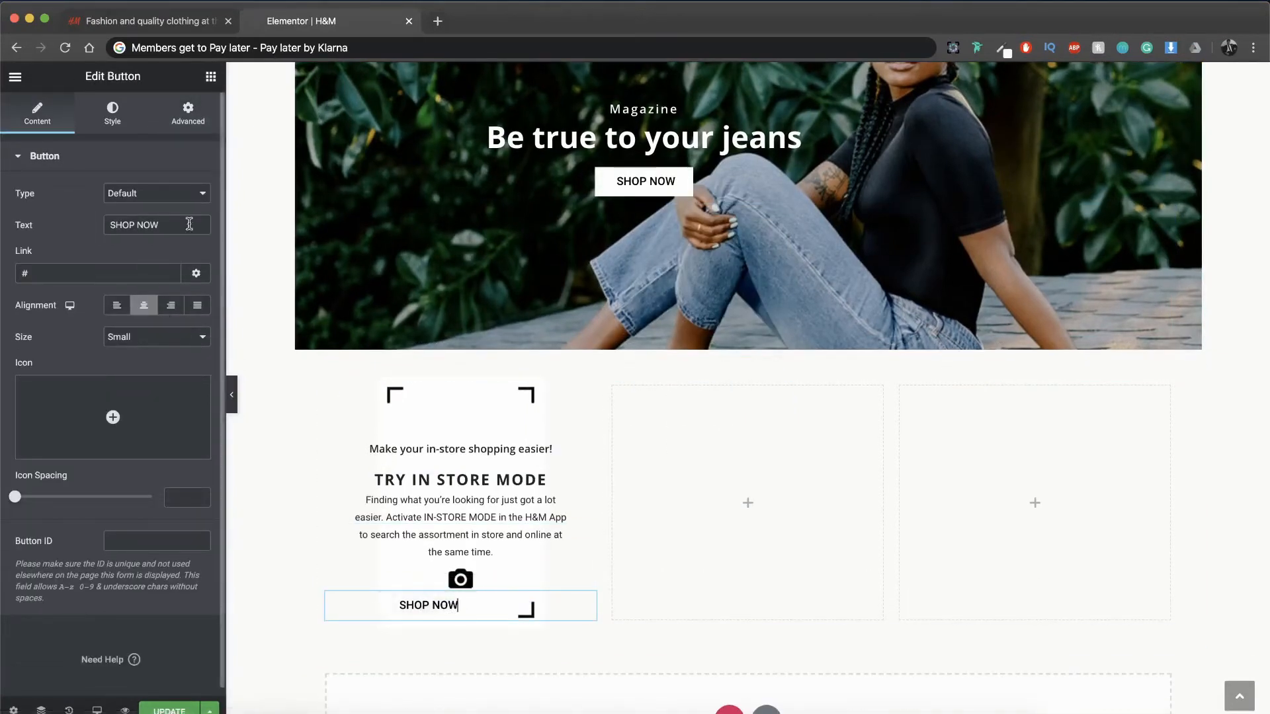
Step: Set the pasted "SHOP NOW" button's right margin to 0 so it is centered in the column
click(188, 112)
double_click(69, 221)
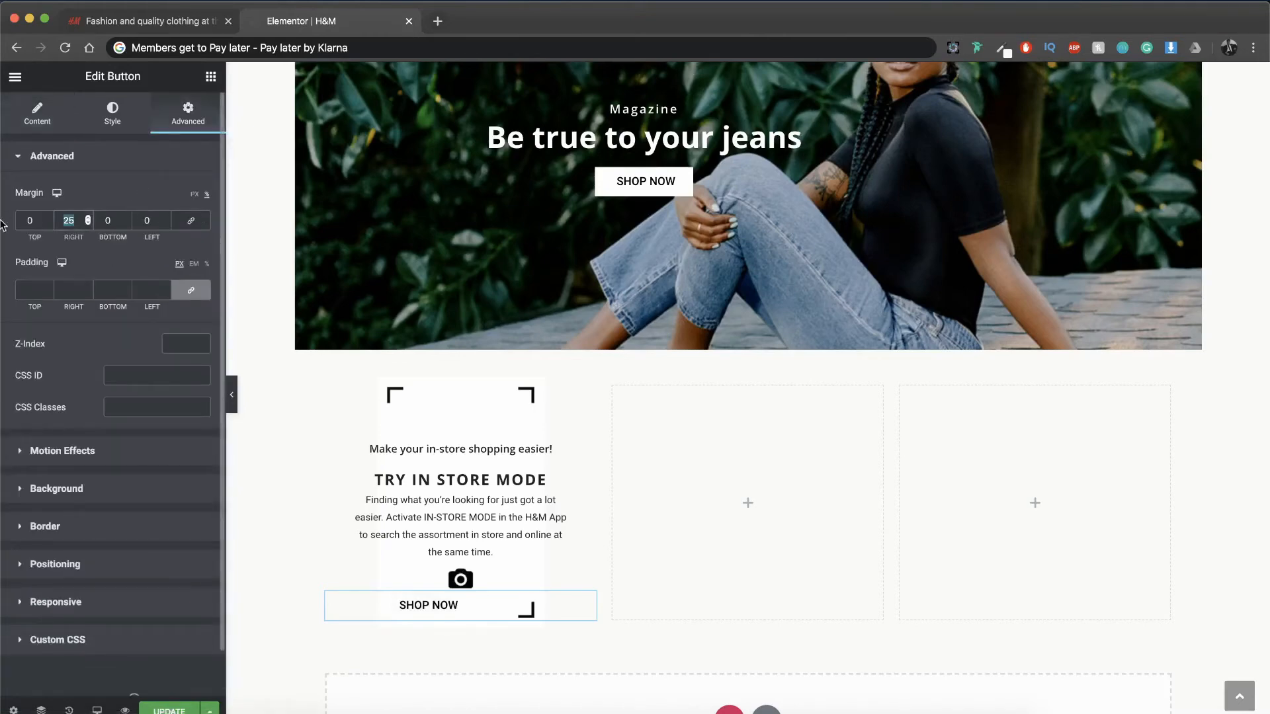
text(0)
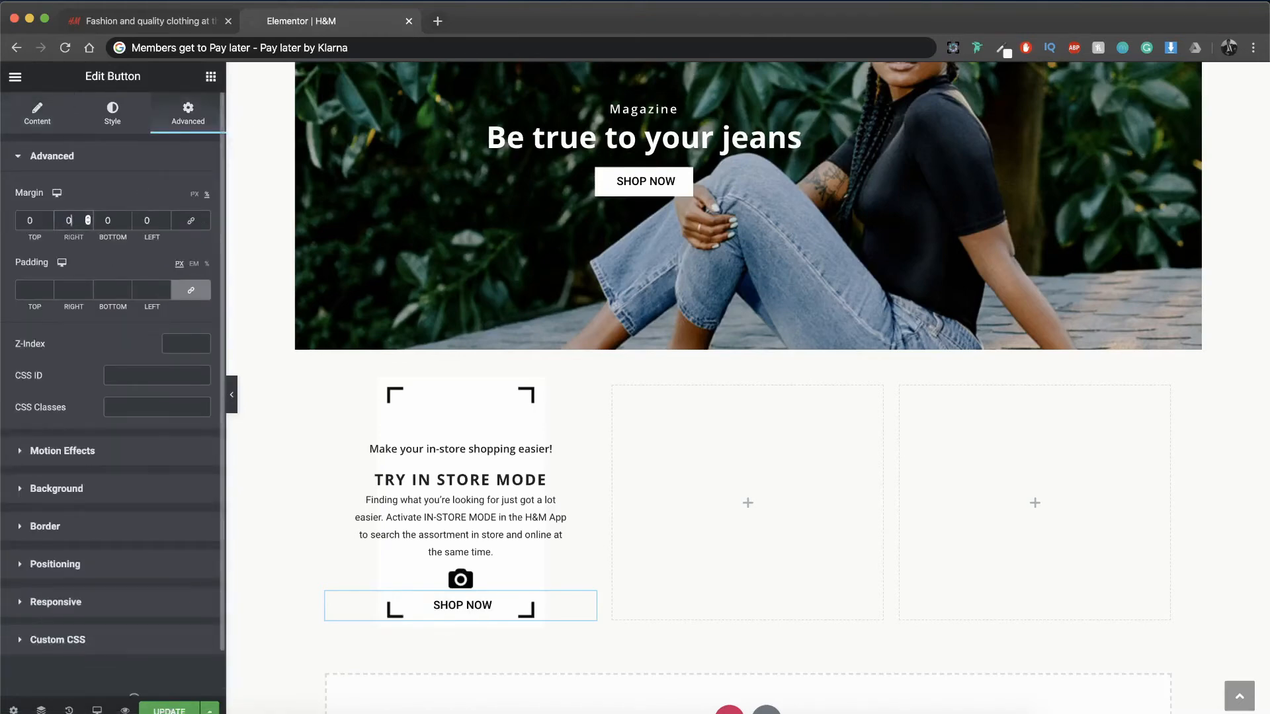
Step: Give the first column's "SHOP NOW" button a solid border 1 px wide on all sides, keeping the default border color
click(109, 119)
click(180, 372)
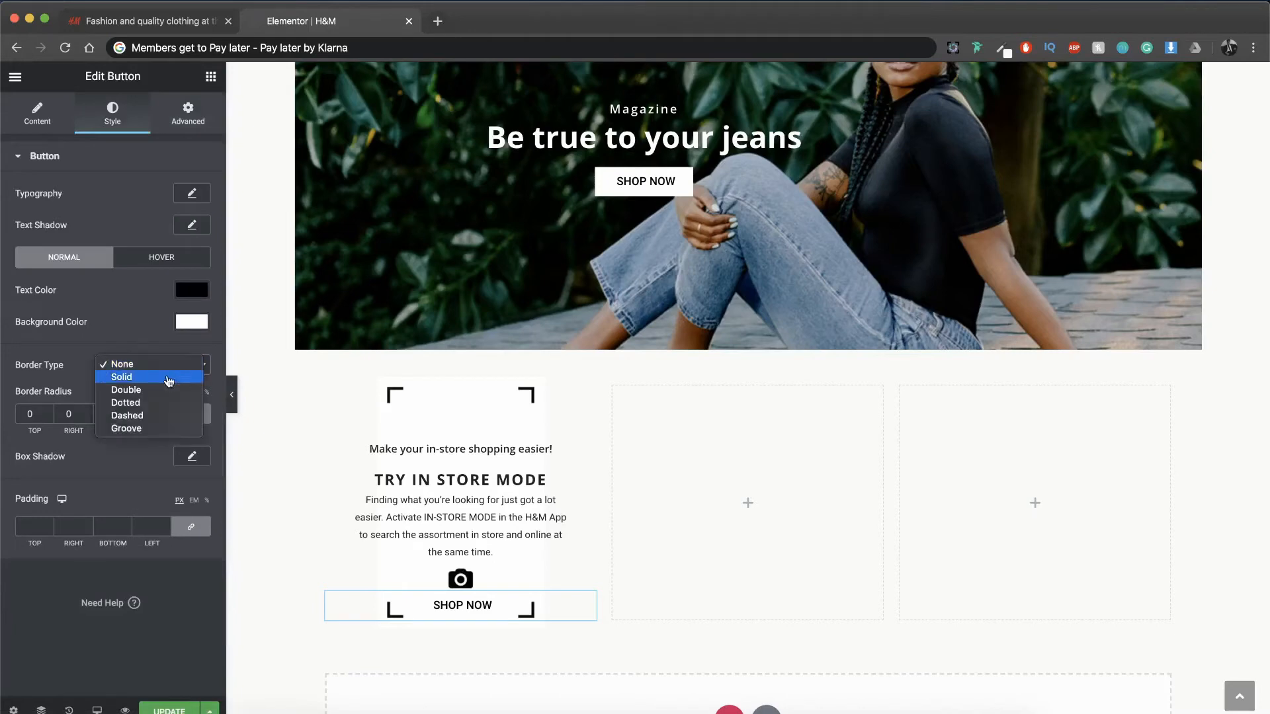
click(176, 377)
click(189, 429)
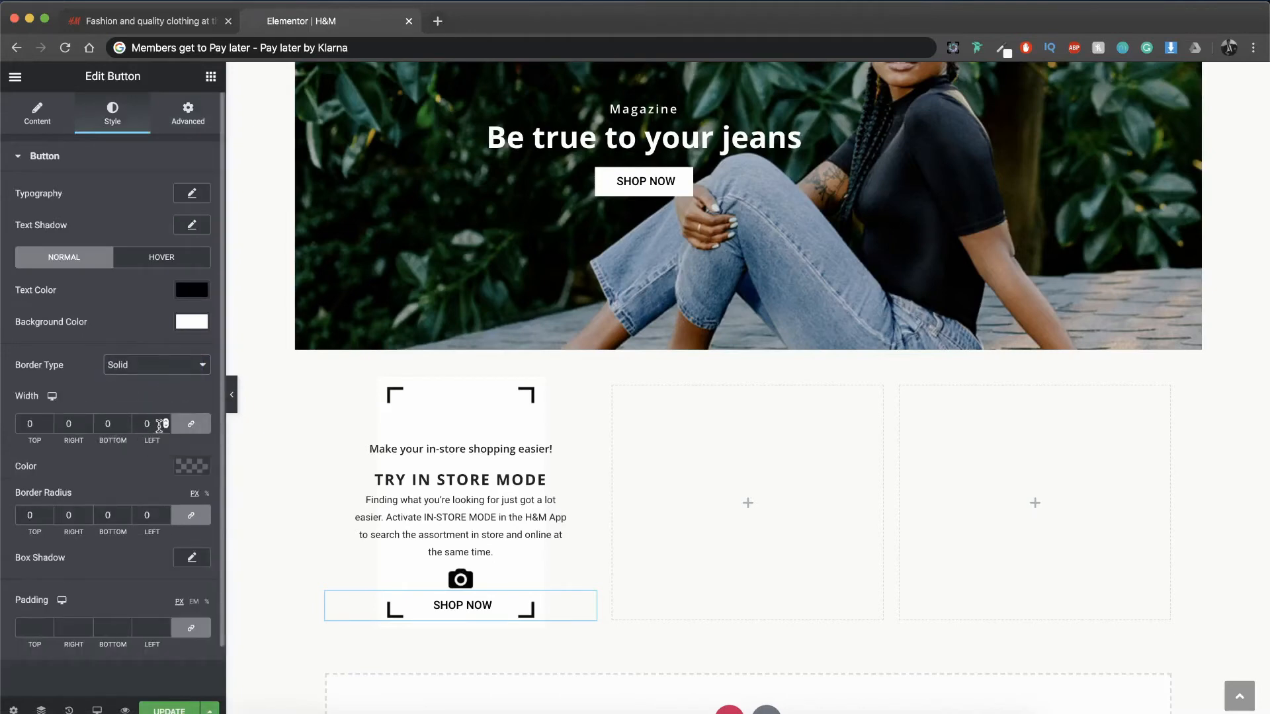
text(1)
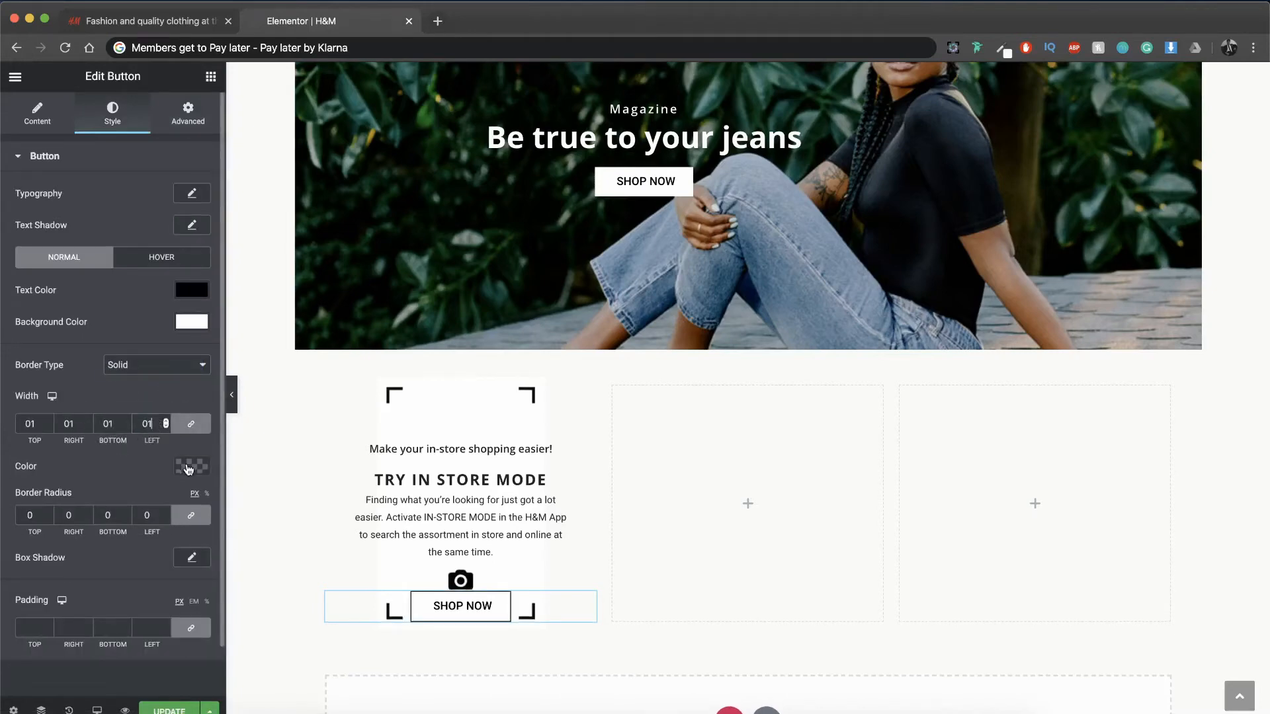
click(189, 468)
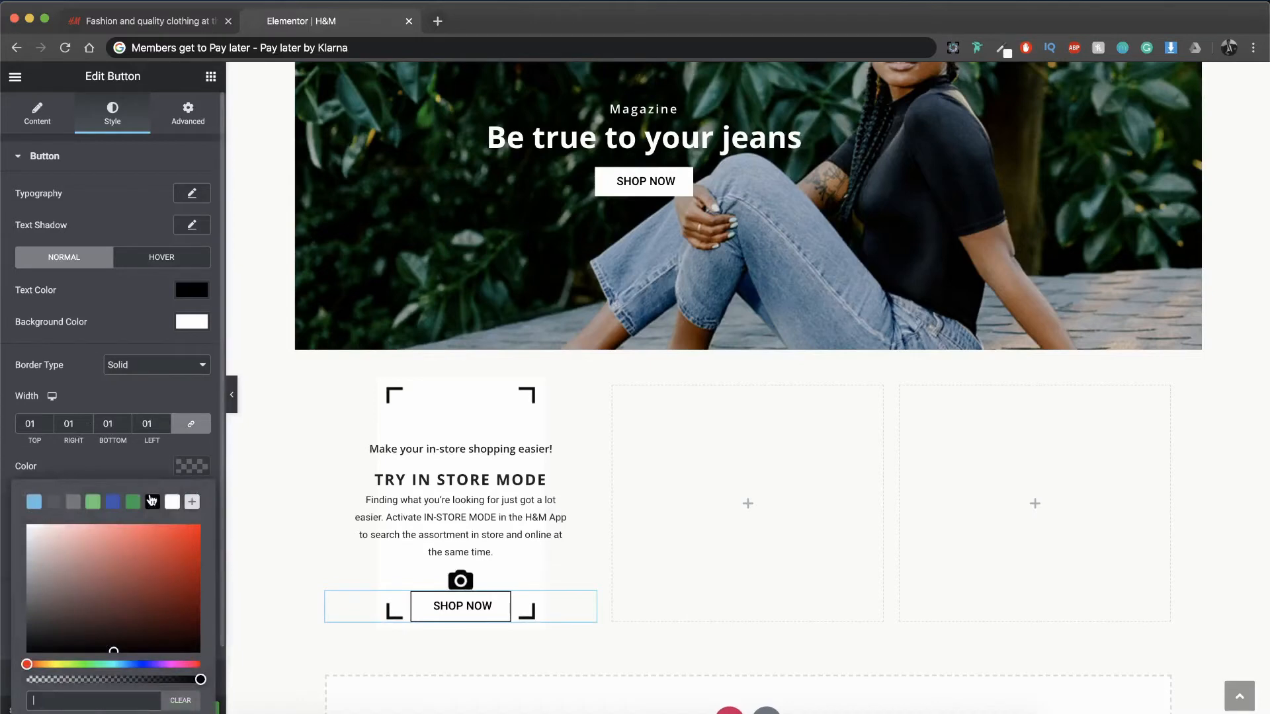
click(190, 471)
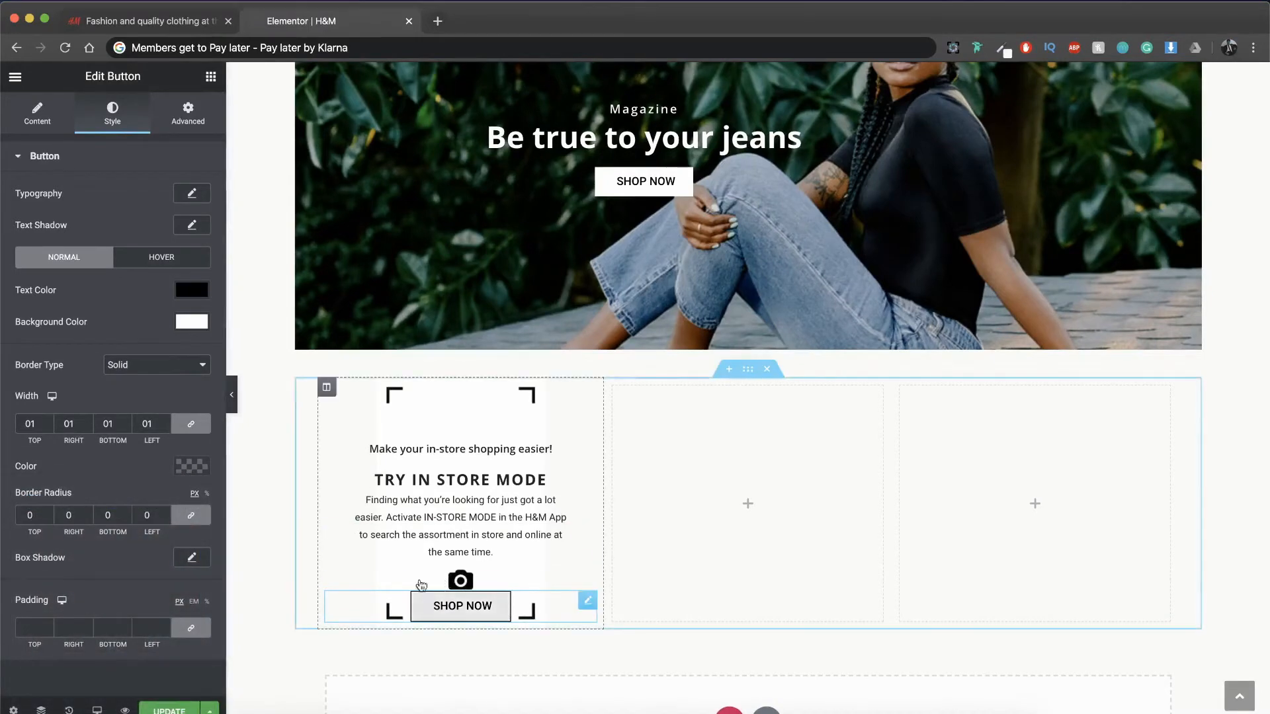
Step: Set the first column button's bottom padding to 43 percent to make room for the camera icon beneath it
click(188, 110)
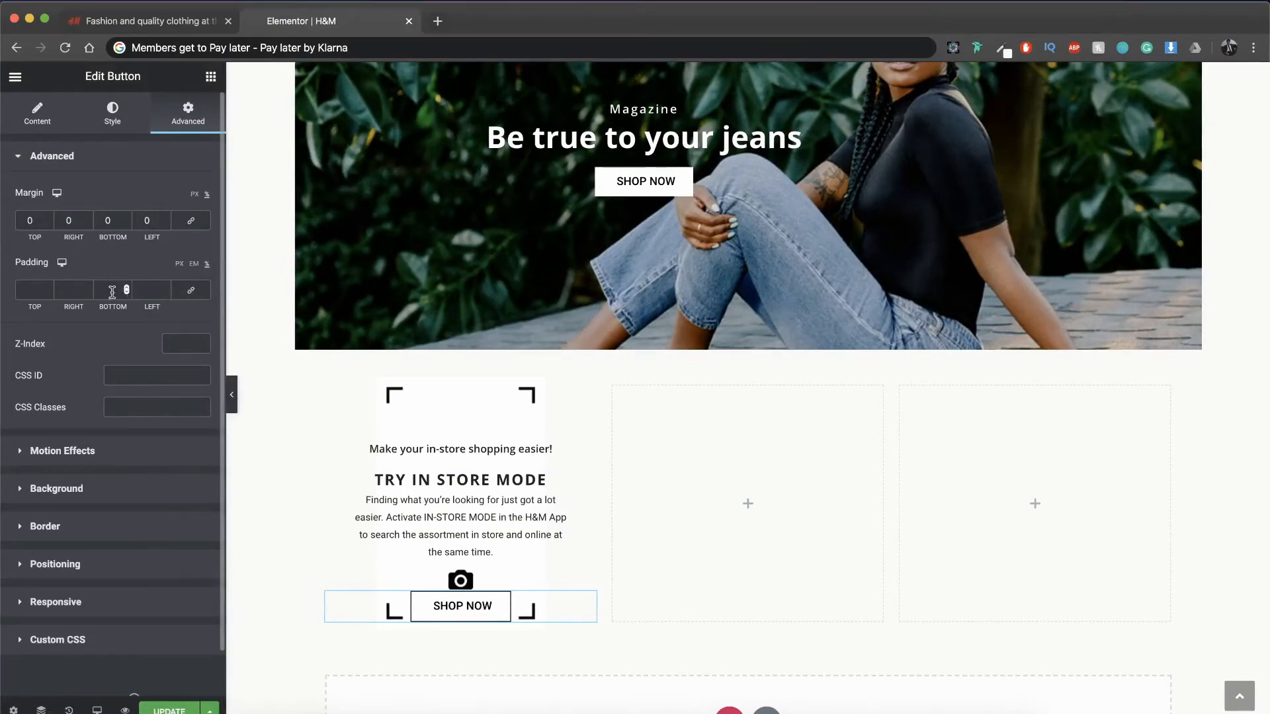
text(43)
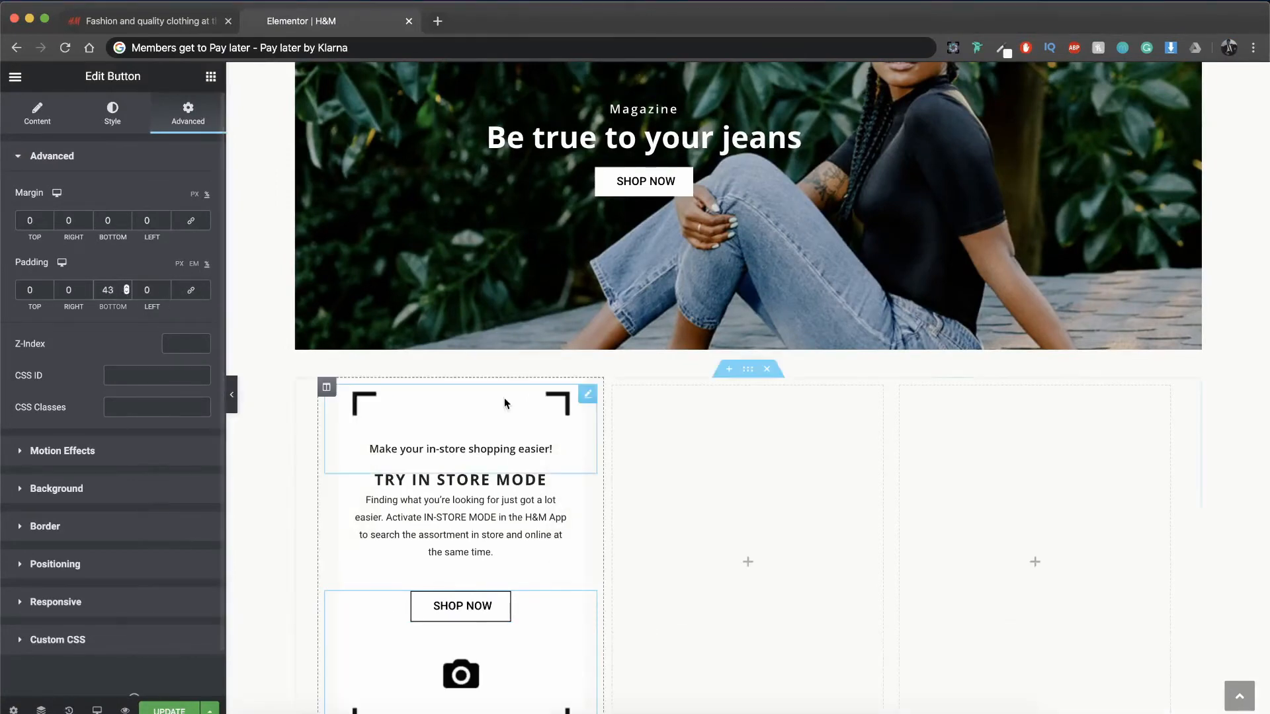
scroll(504, 401, down, 2)
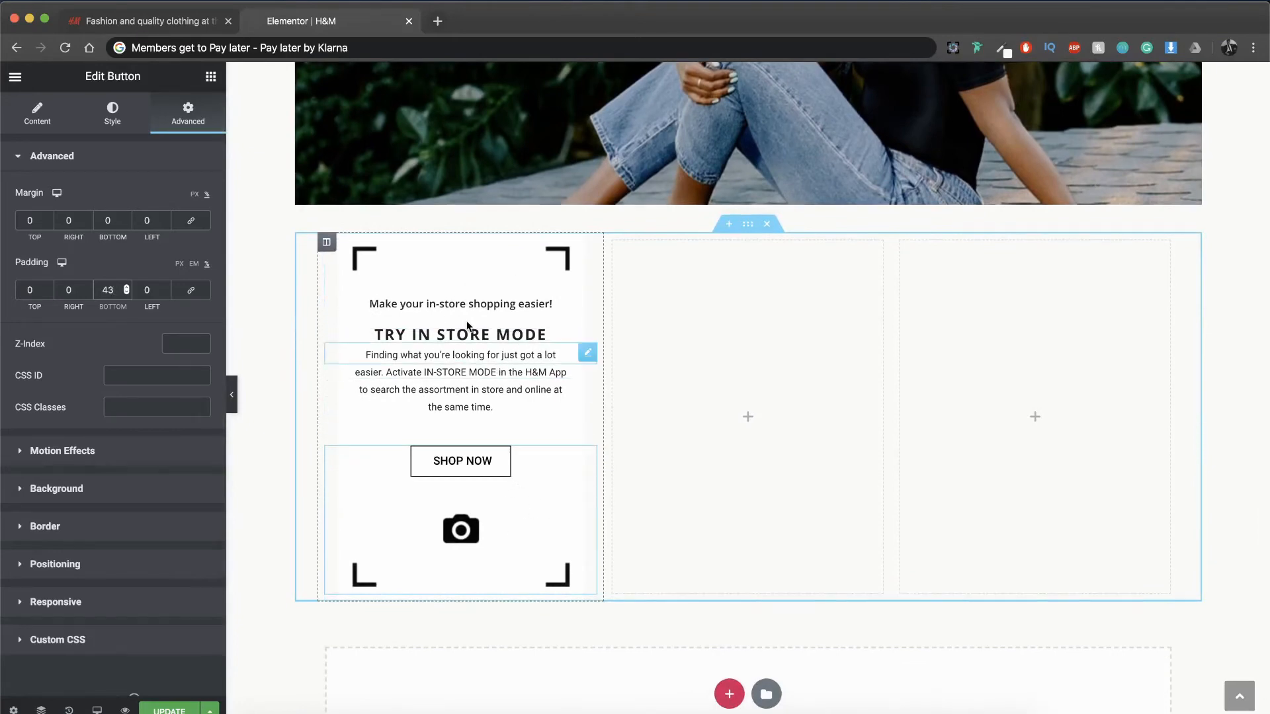
scroll(467, 325, up, 1)
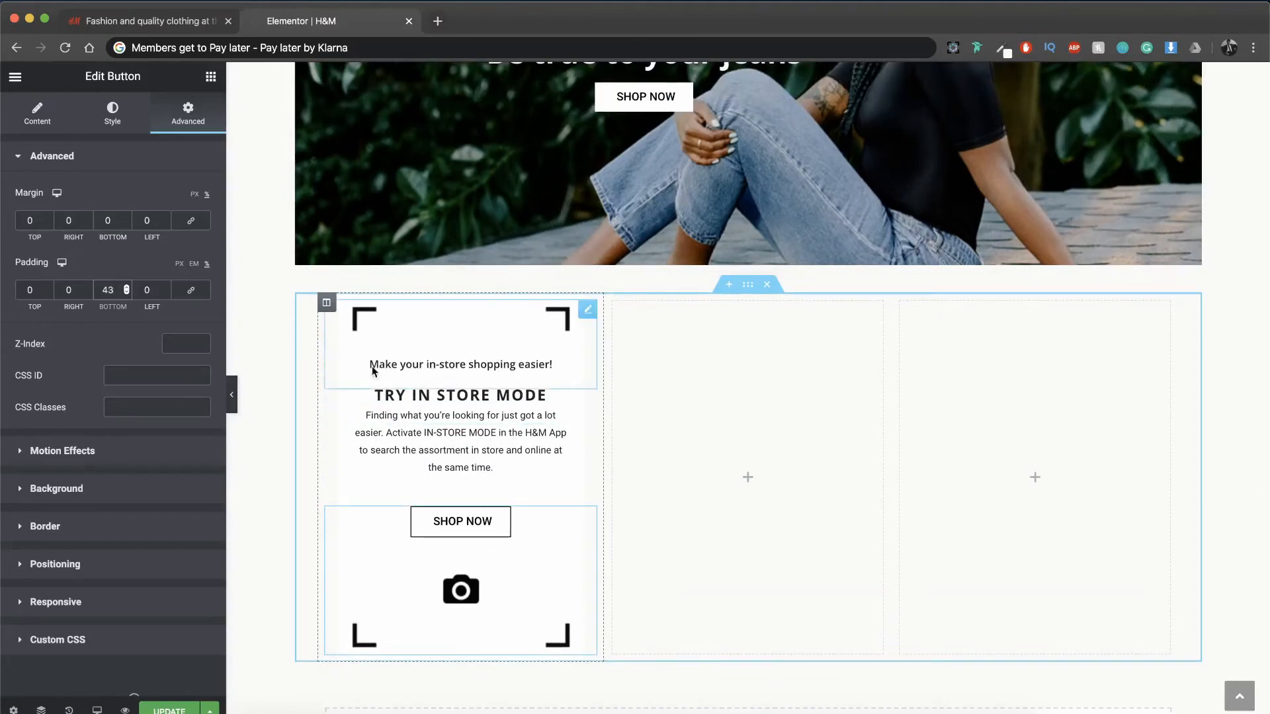
Step: Copy the finished first column and paste it twice into the same section
right_click(328, 309)
click(367, 406)
click(614, 302)
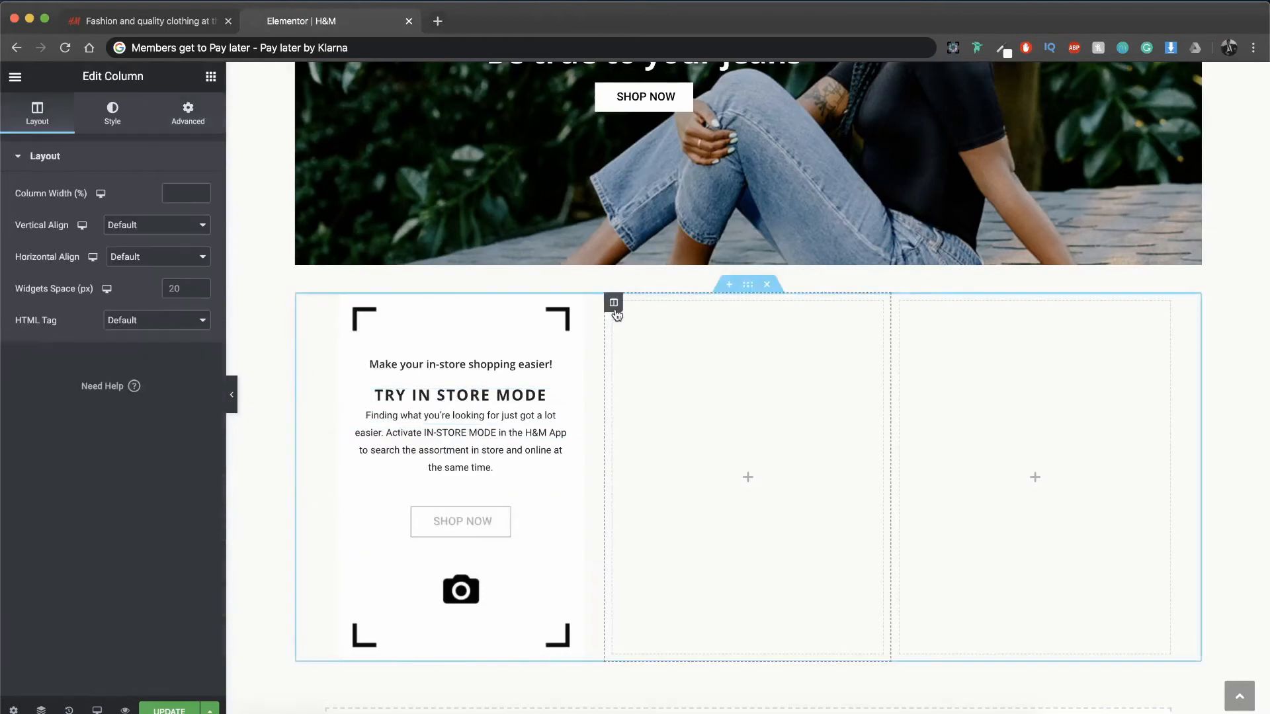
right_click(614, 302)
click(642, 412)
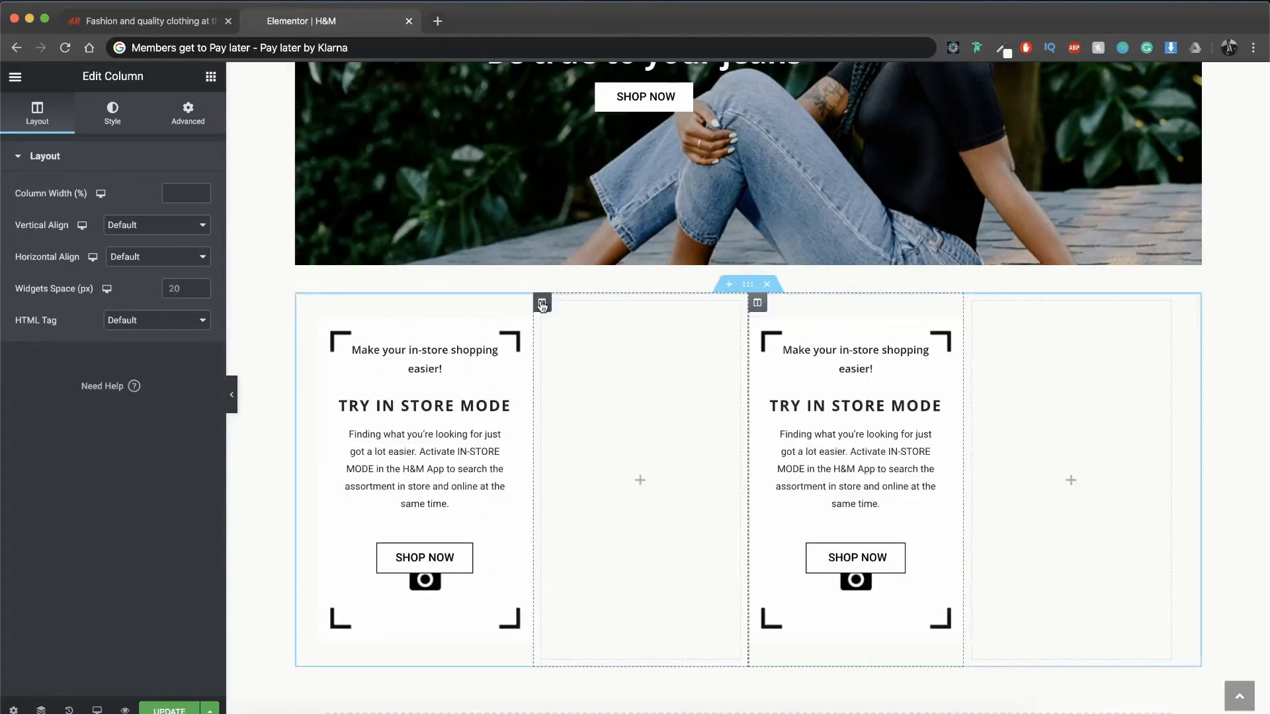
right_click(537, 301)
click(576, 417)
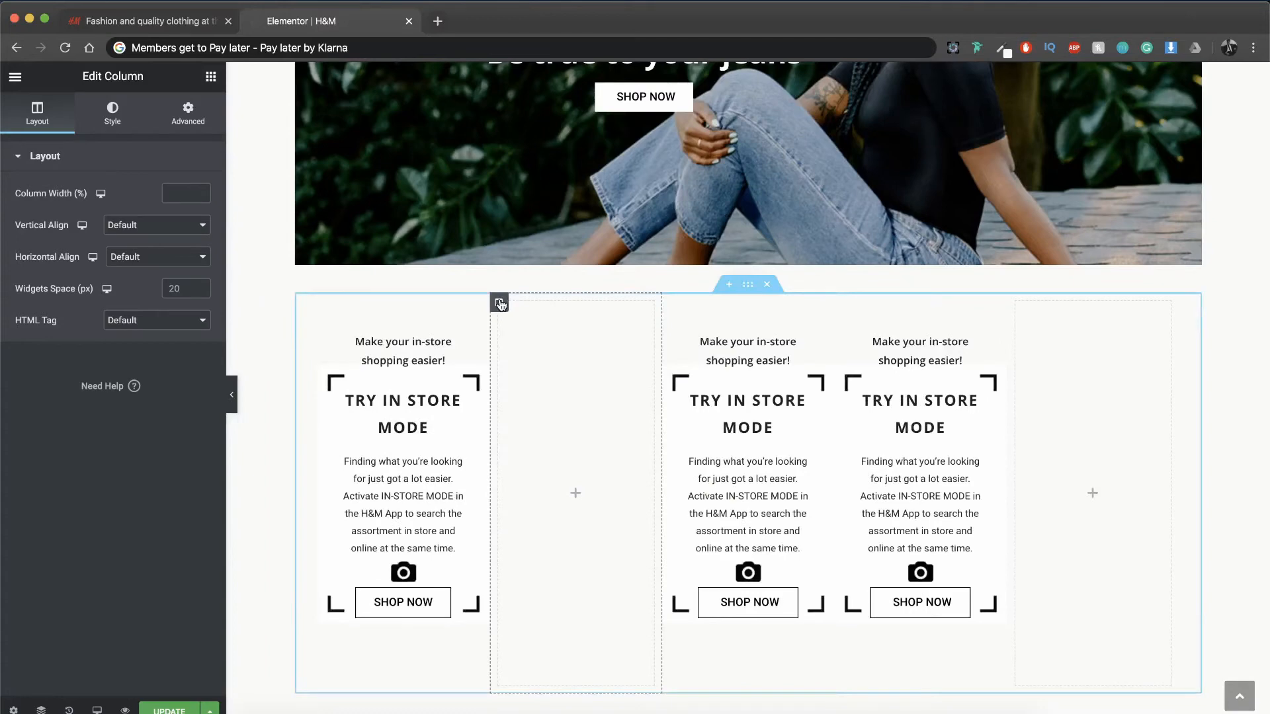
Step: Delete the two empty columns so that only the three in-store mode columns remain
key(Delete)
click(973, 298)
key(Delete)
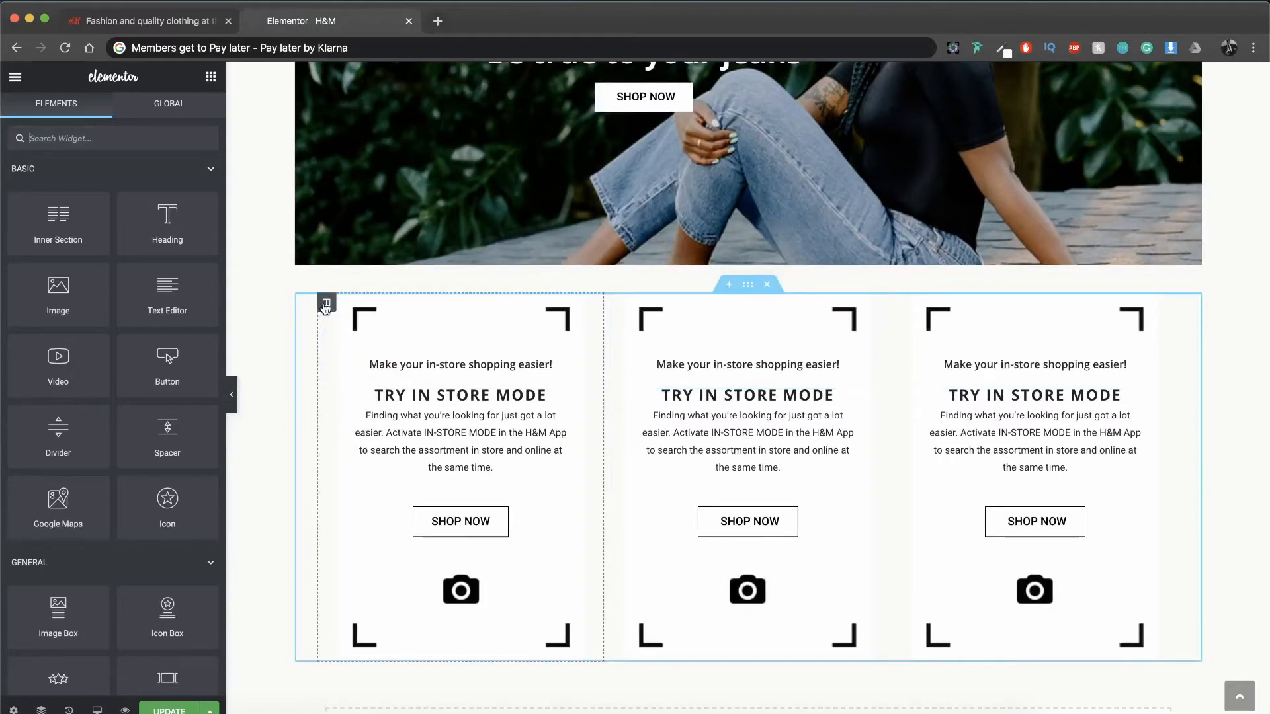
Step: Replace the camera background images of the first and second columns with the barcode and phone icon images from the media library
click(326, 303)
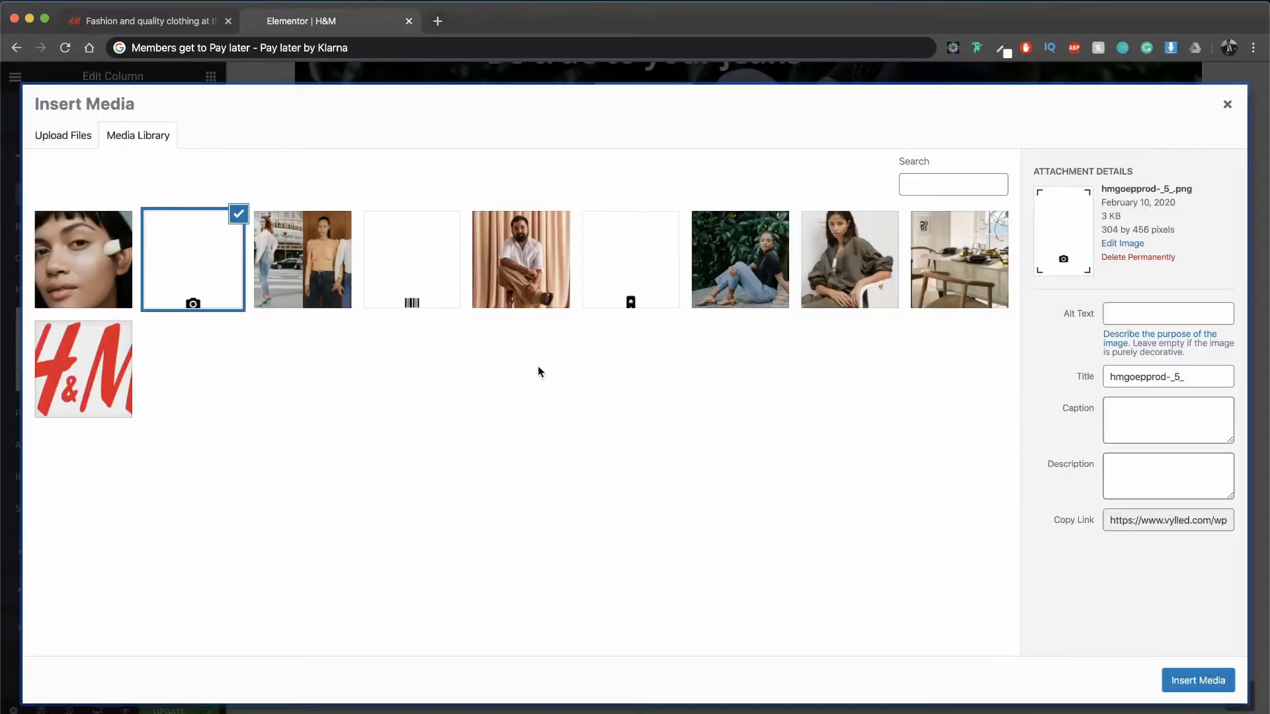
click(630, 294)
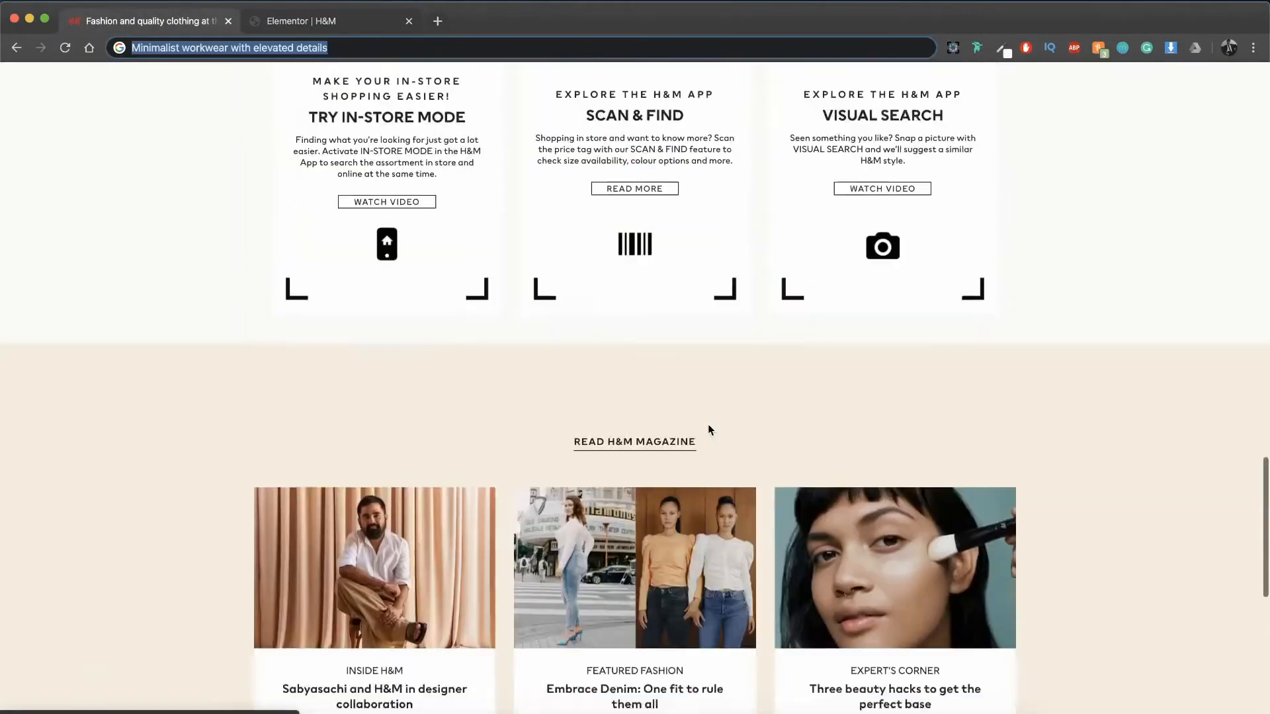
Step: Write "EXPLORE THE H & M APP" in the browser's address bar and use it as the top text of the second and third columns
text(EXPLORE THE H & M)
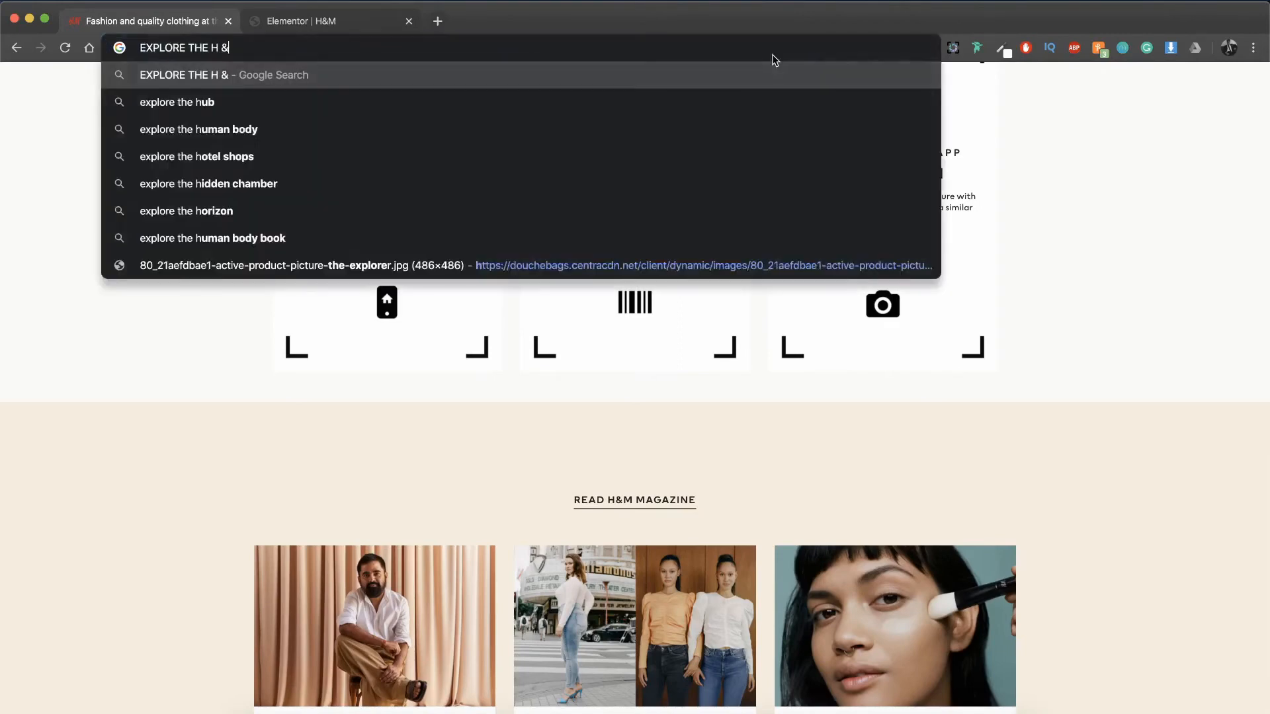
text( APP)
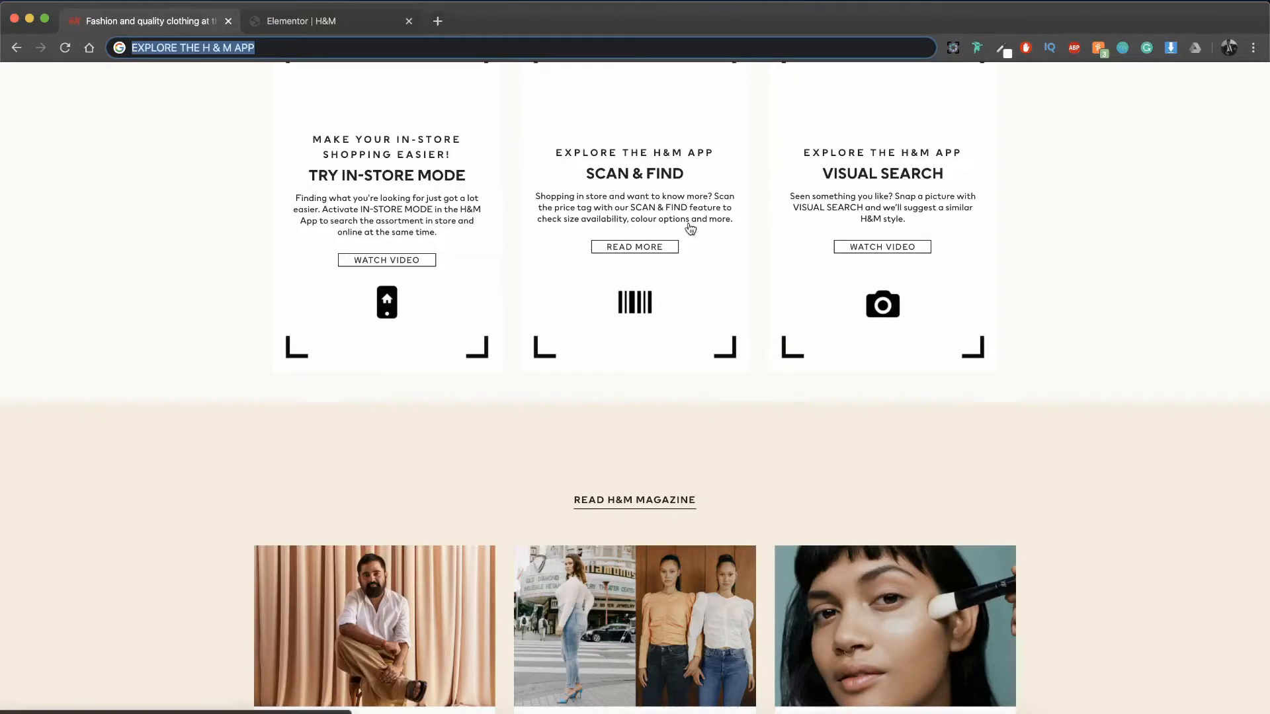
Step: Make the first column's top text uppercase and change the other two columns' headings to "SCAN & FIND" and "VISUAL SEARCH"
scroll(635, 357, up, 2)
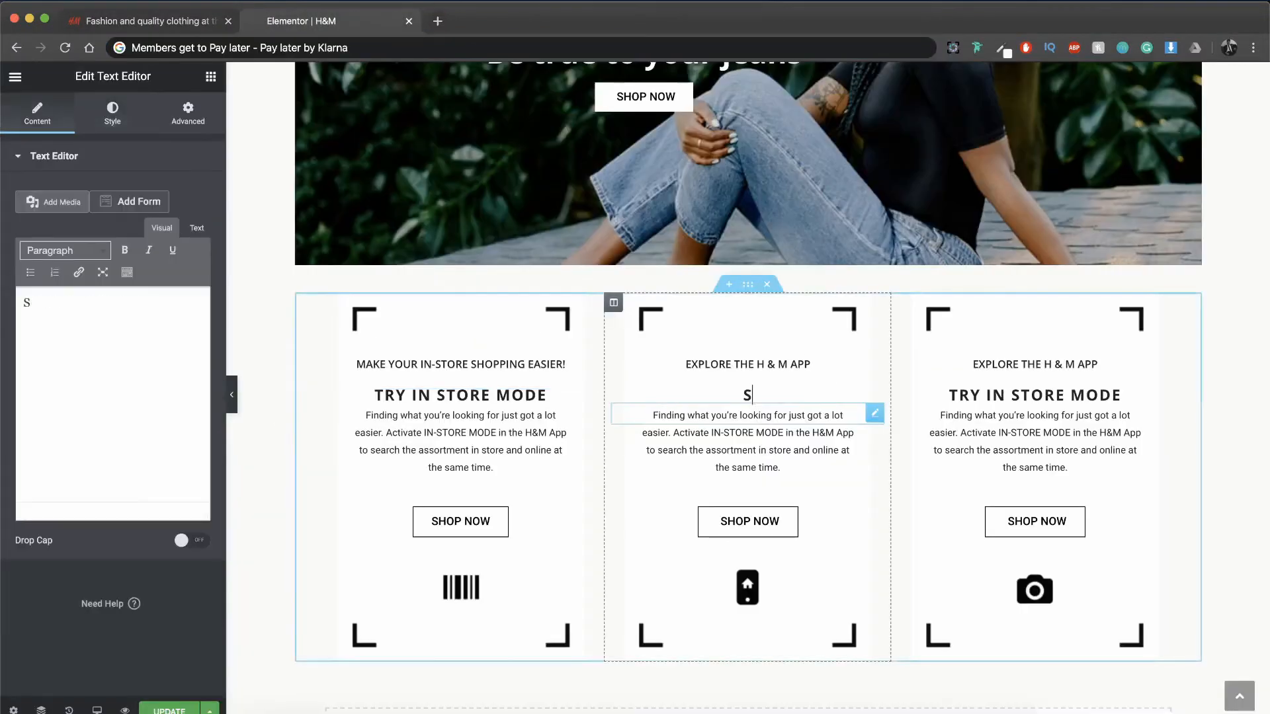
text(CAN & FIND)
click(1035, 395)
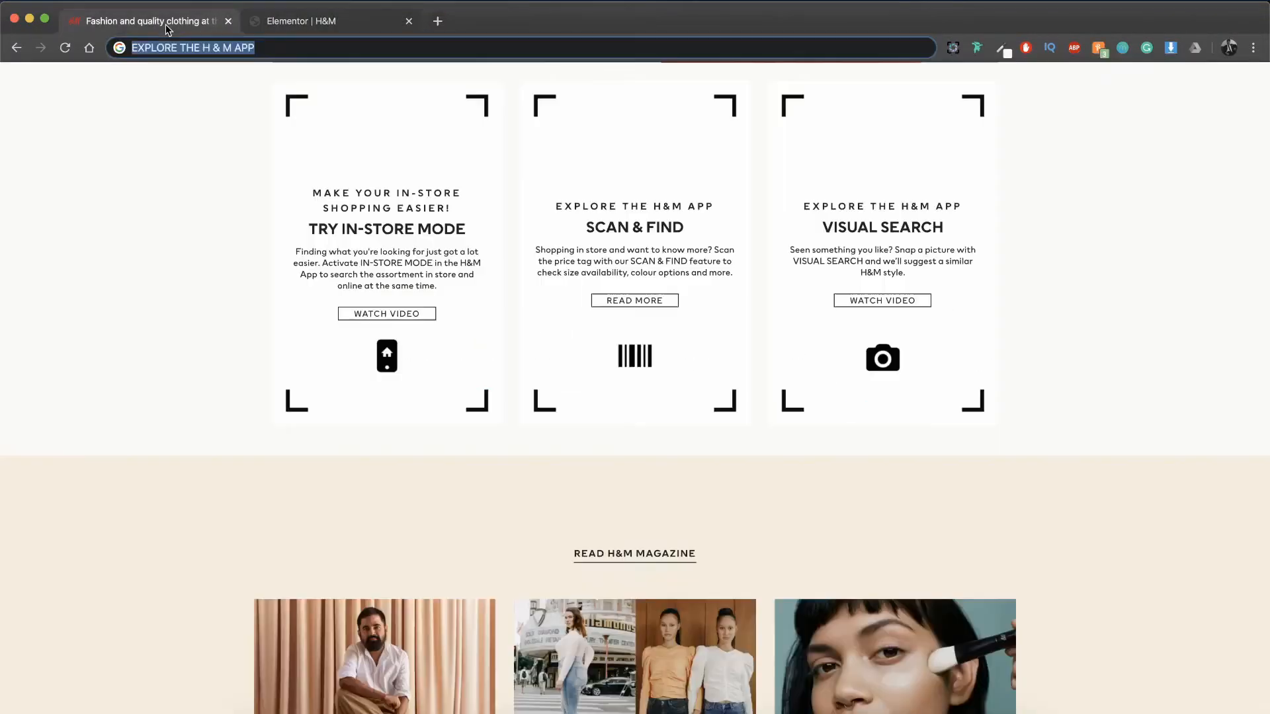
Step: Replace the SCAN & FIND description with the reference page's "Shopping in store and want to know more?" text and increase its bottom padding
text(Shopping in store and want to know more? Scan the)
scroll(817, 470, up, 2)
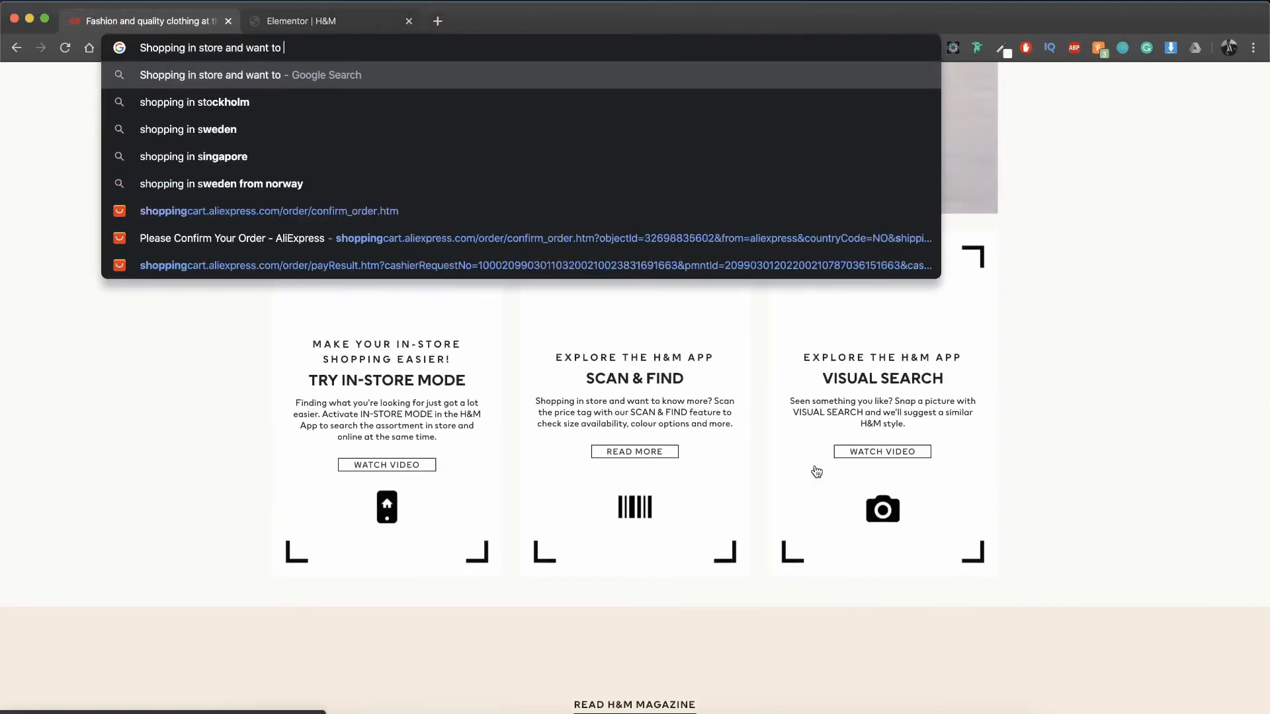
text(price tag with our SCAN & FIND feature )
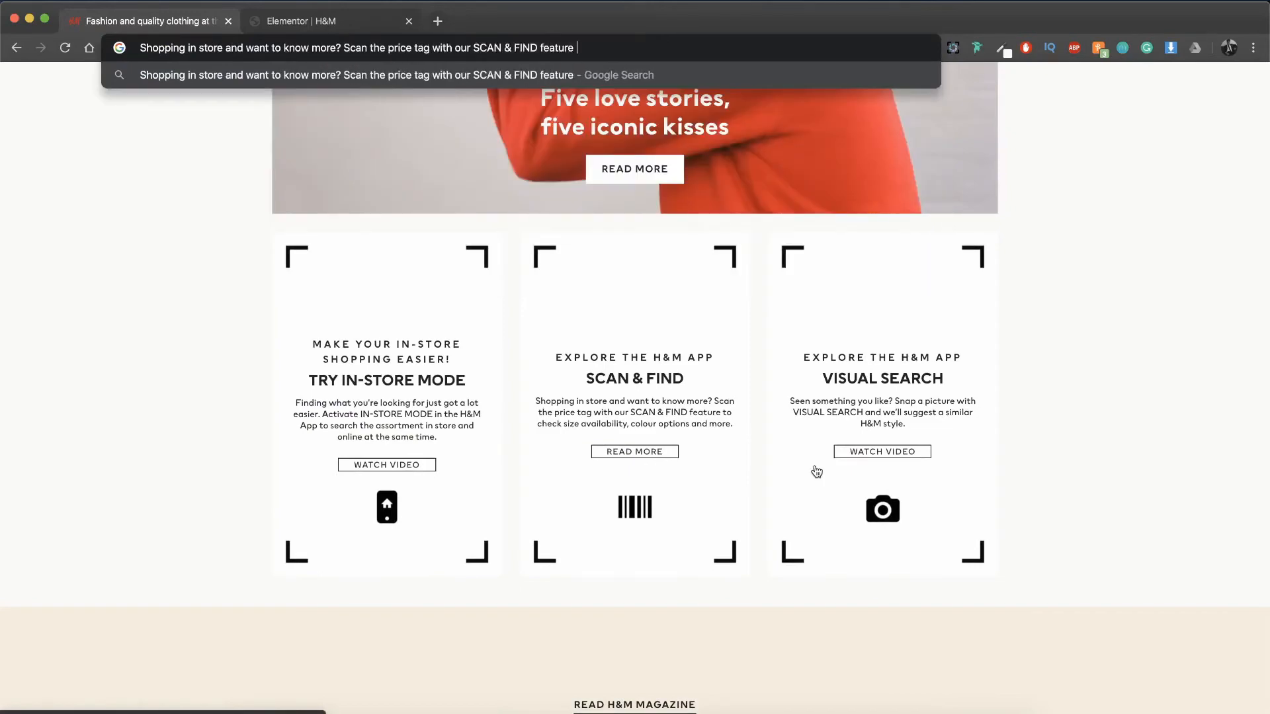
text(to check size availability, colour options and more.)
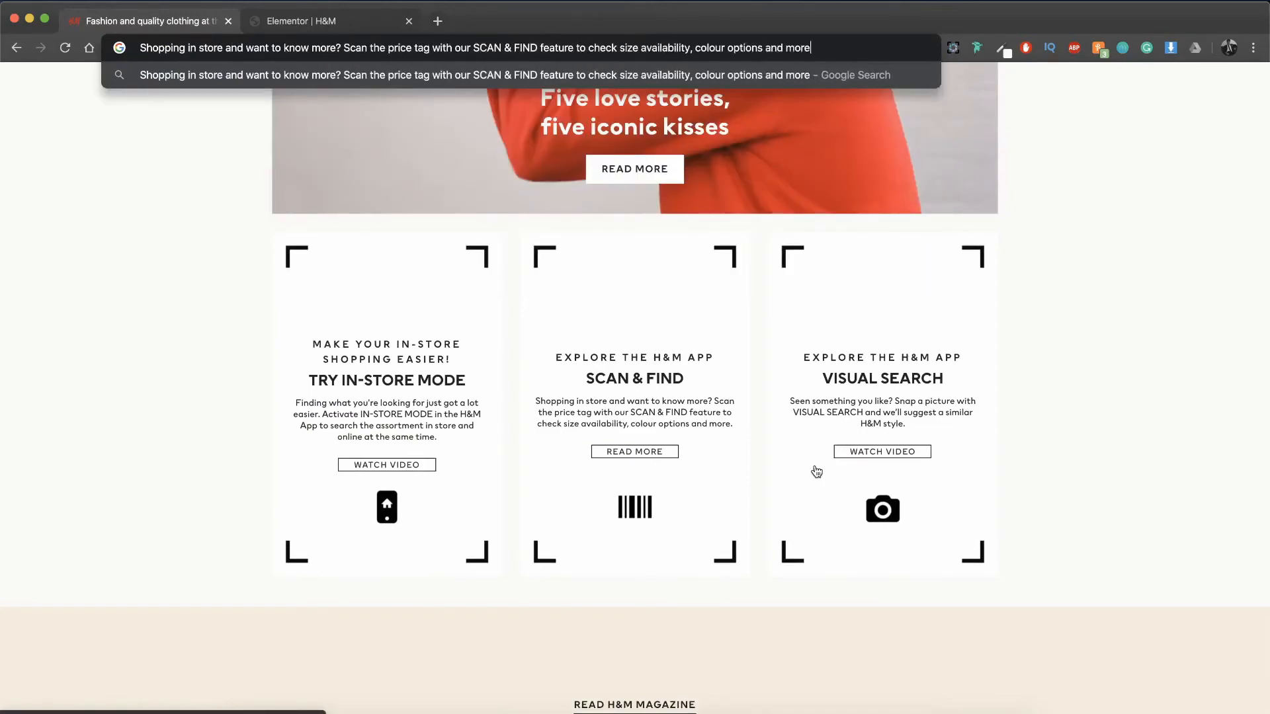
key(super+a)
key(super+c)
click(332, 28)
click(732, 455)
key(super+a)
key(super+v)
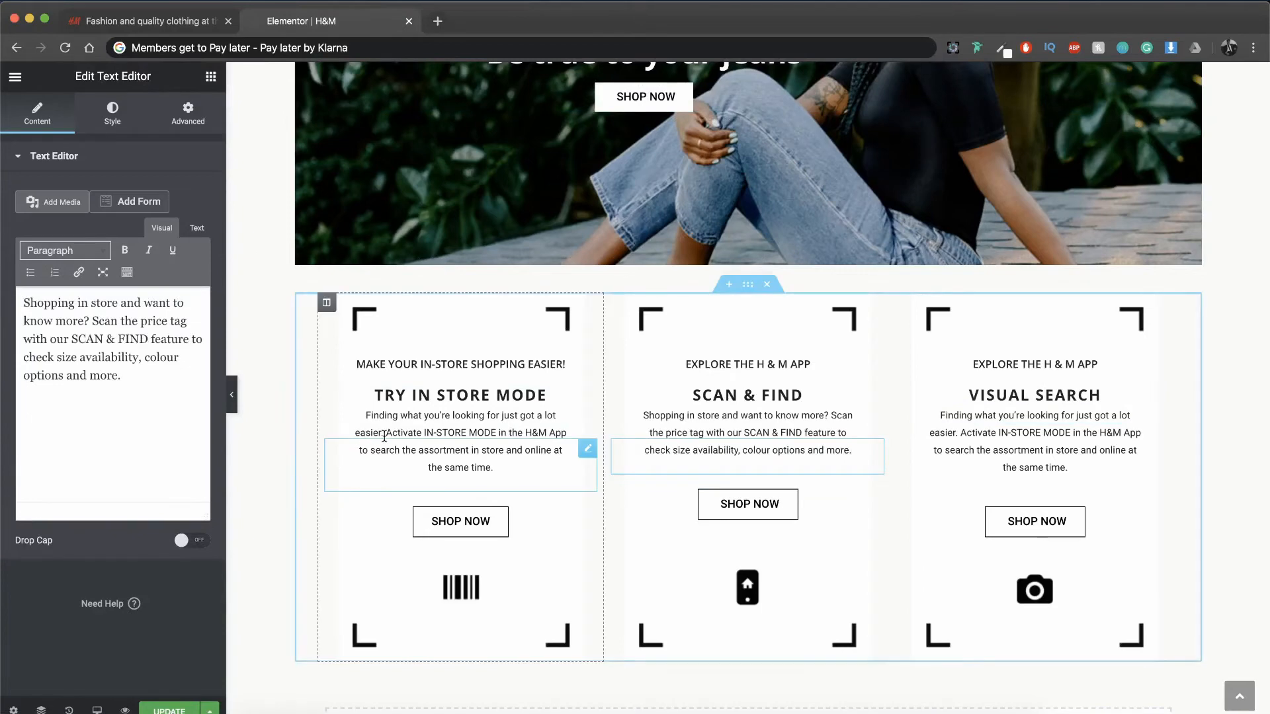
click(215, 112)
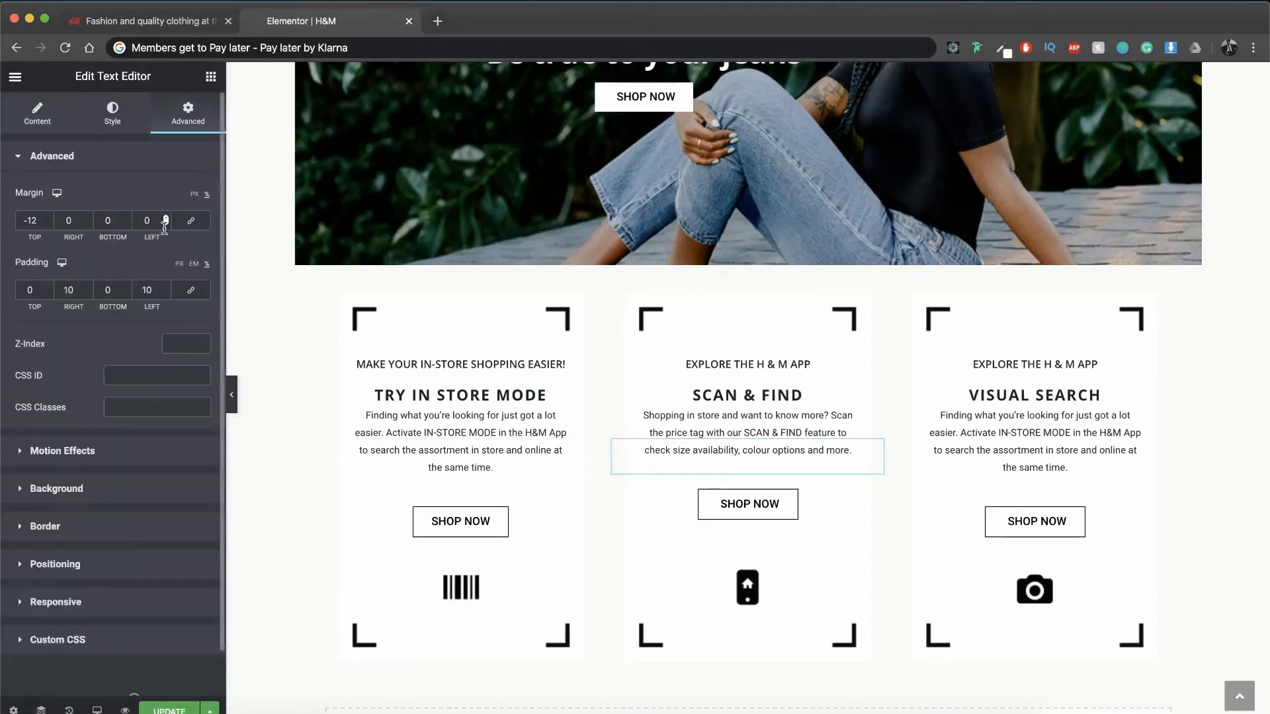
click(127, 287)
Step: Replace the VISUAL SEARCH description with "Seen something you like? Snap a picture with VISUAL SEARCH and we´ll suggest a similar H&M style."
key(super+1)
text(Seen some)
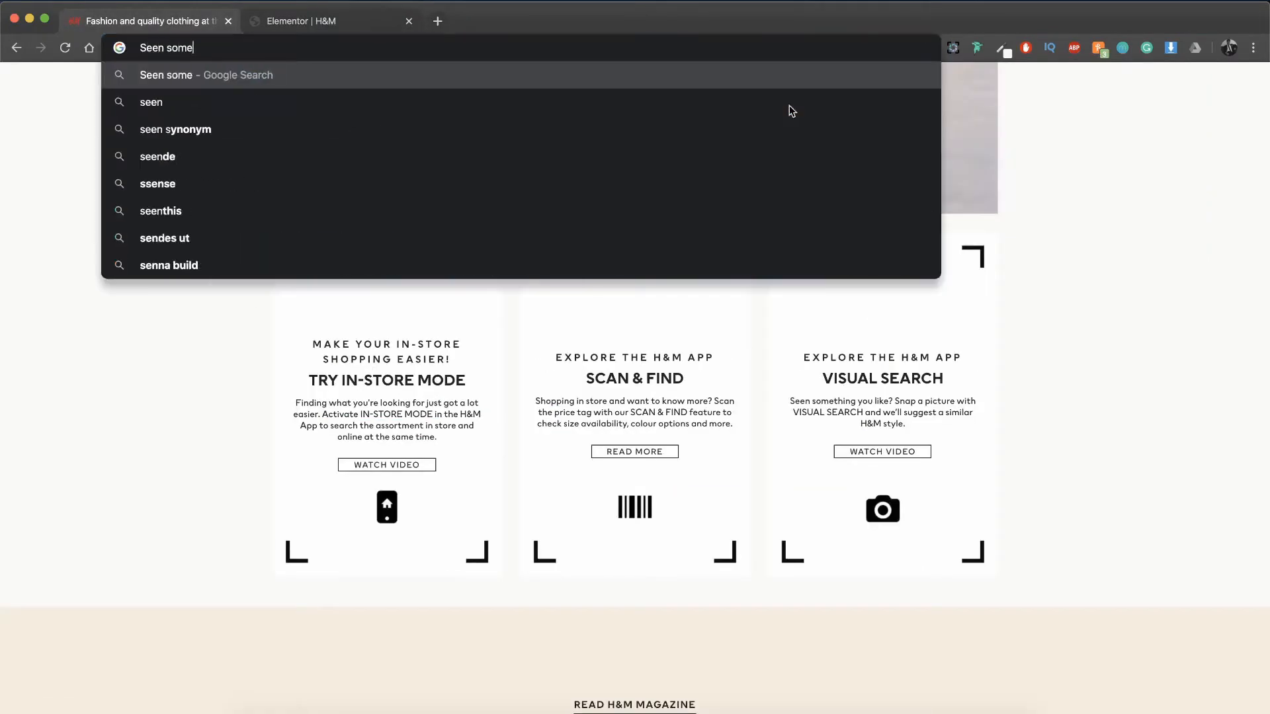
text(thing you like? Snap a picture with VISUAL )
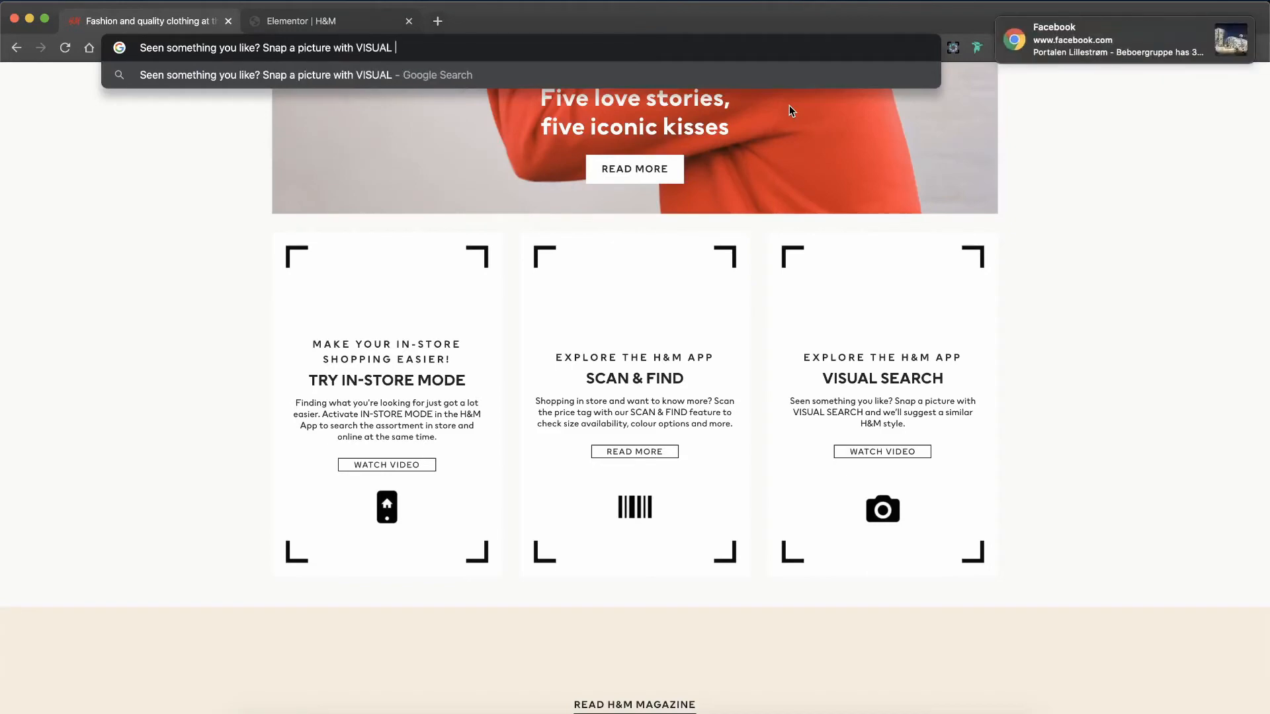
text(SEARCH and we´ll suggest a similar H&M style.)
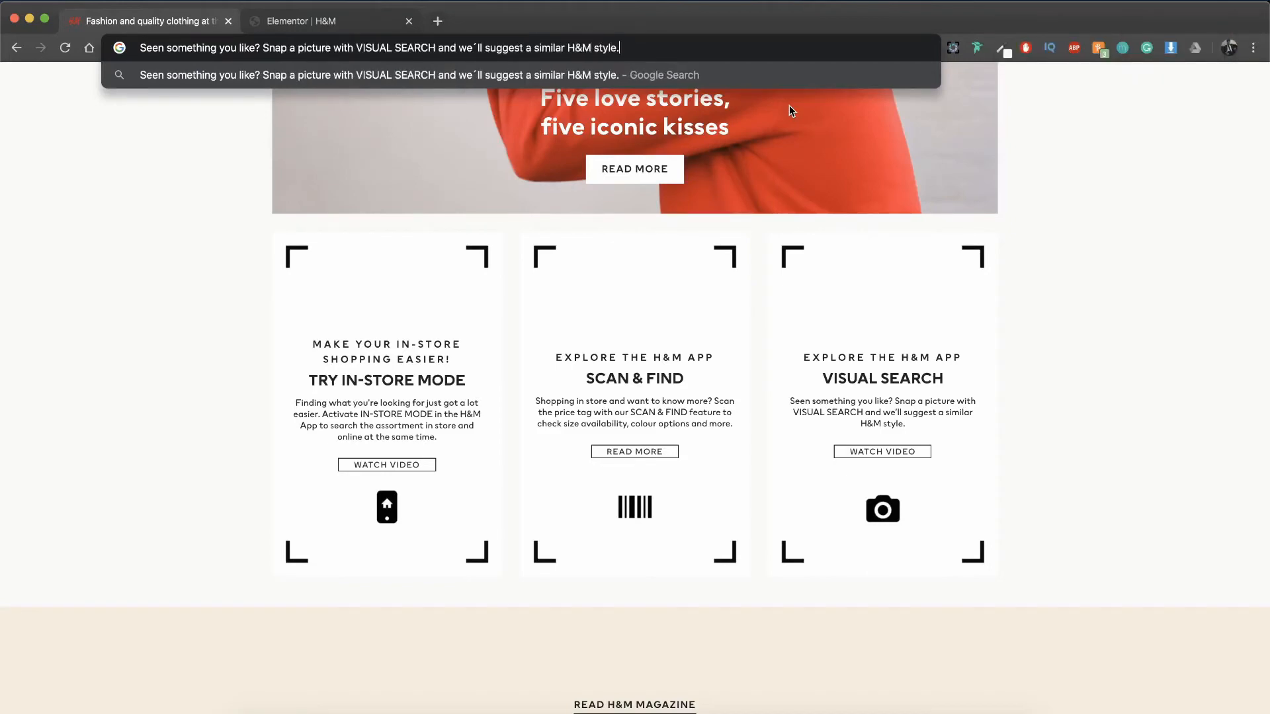
key(ctrl+a)
key(super+2)
click(998, 433)
key(super+a)
key(super+v)
Step: Set the bottom padding of the VISUAL SEARCH description to 6% to line its button up with the other columns
click(188, 113)
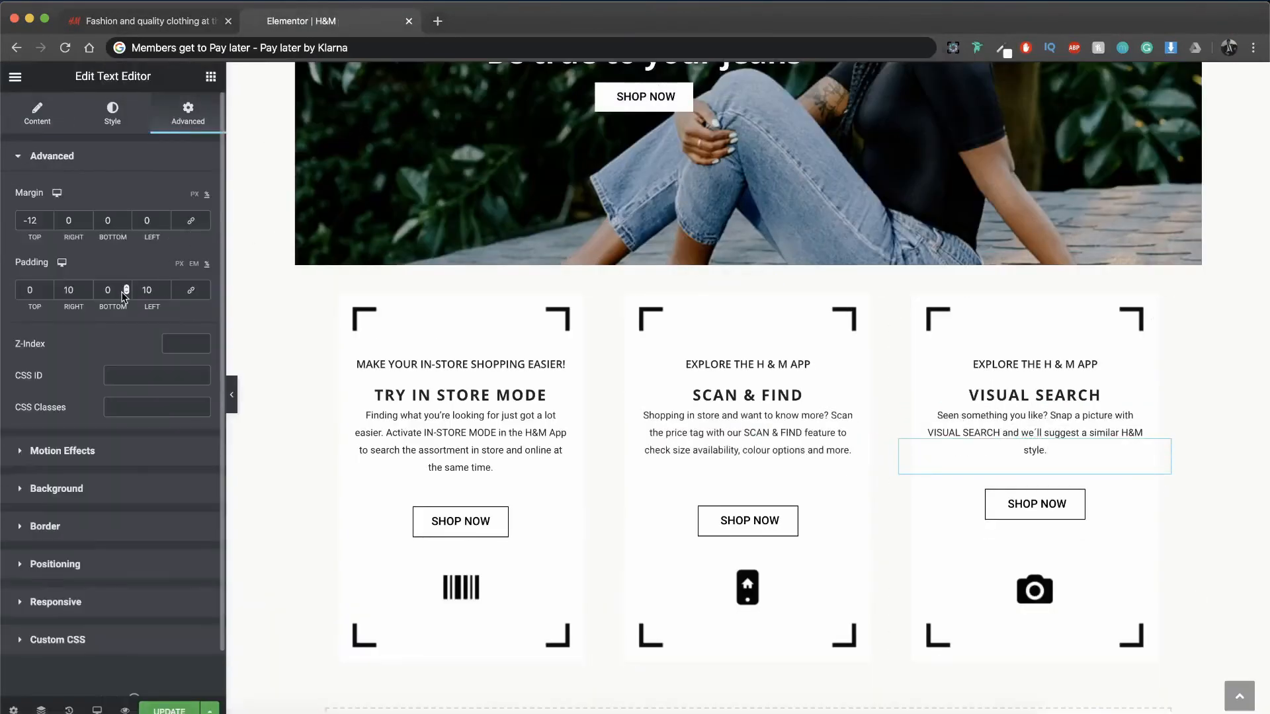
double_click(125, 286)
double_click(126, 285)
double_click(126, 286)
scroll(822, 524, down, 2)
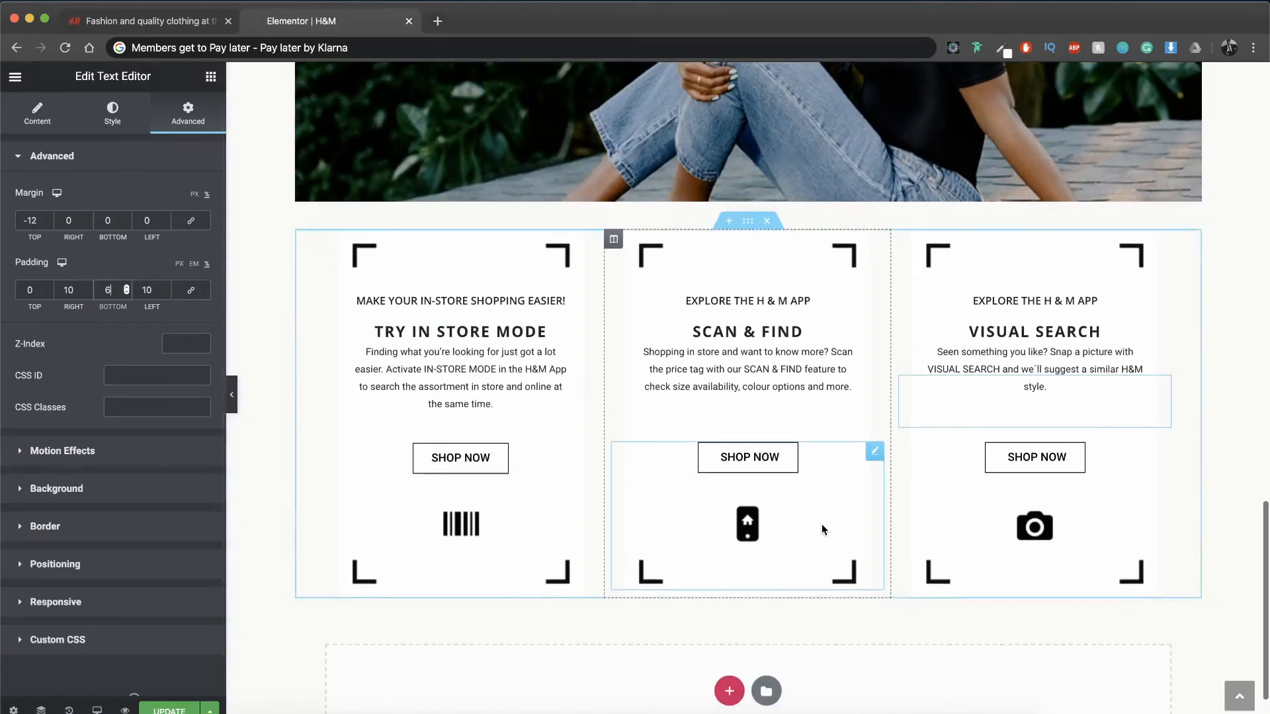
scroll(821, 524, up, 1)
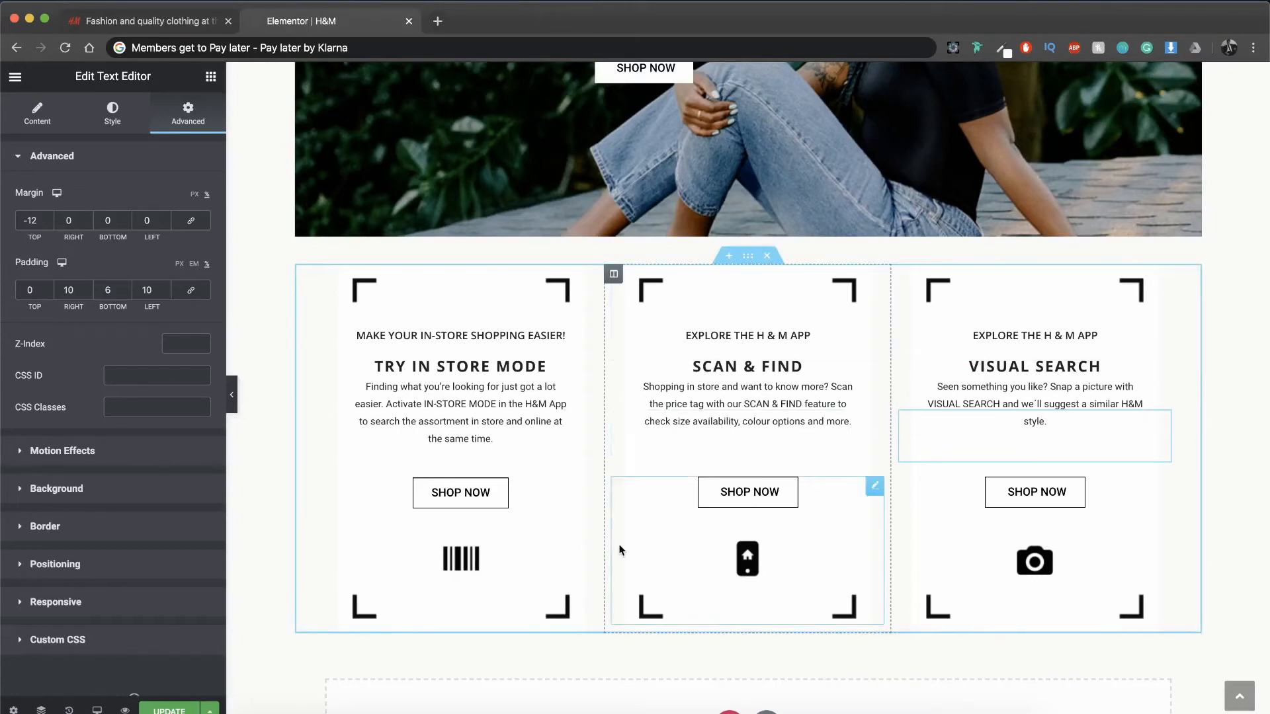
scroll(621, 550, down, 3)
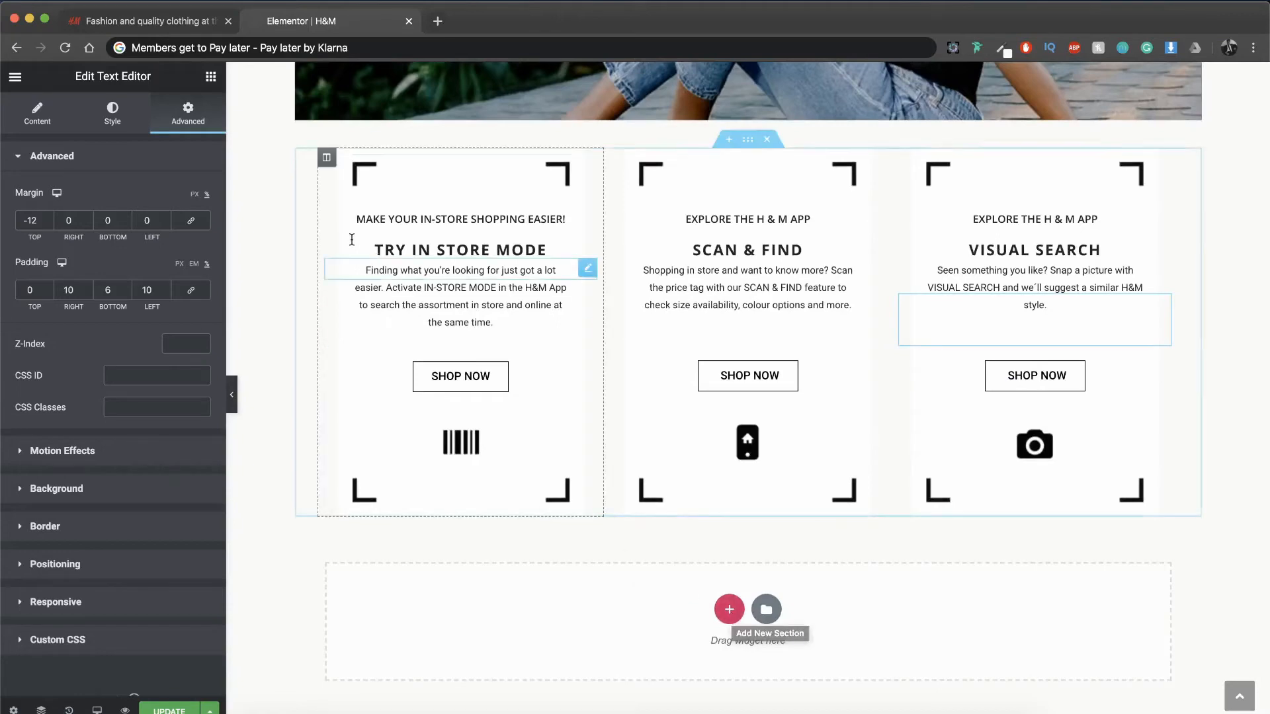
Step: Check the next section on the reference H&M page and add a three-column section below the app feature section
key(ctrl+shift+Tab)
scroll(435, 385, down, 6)
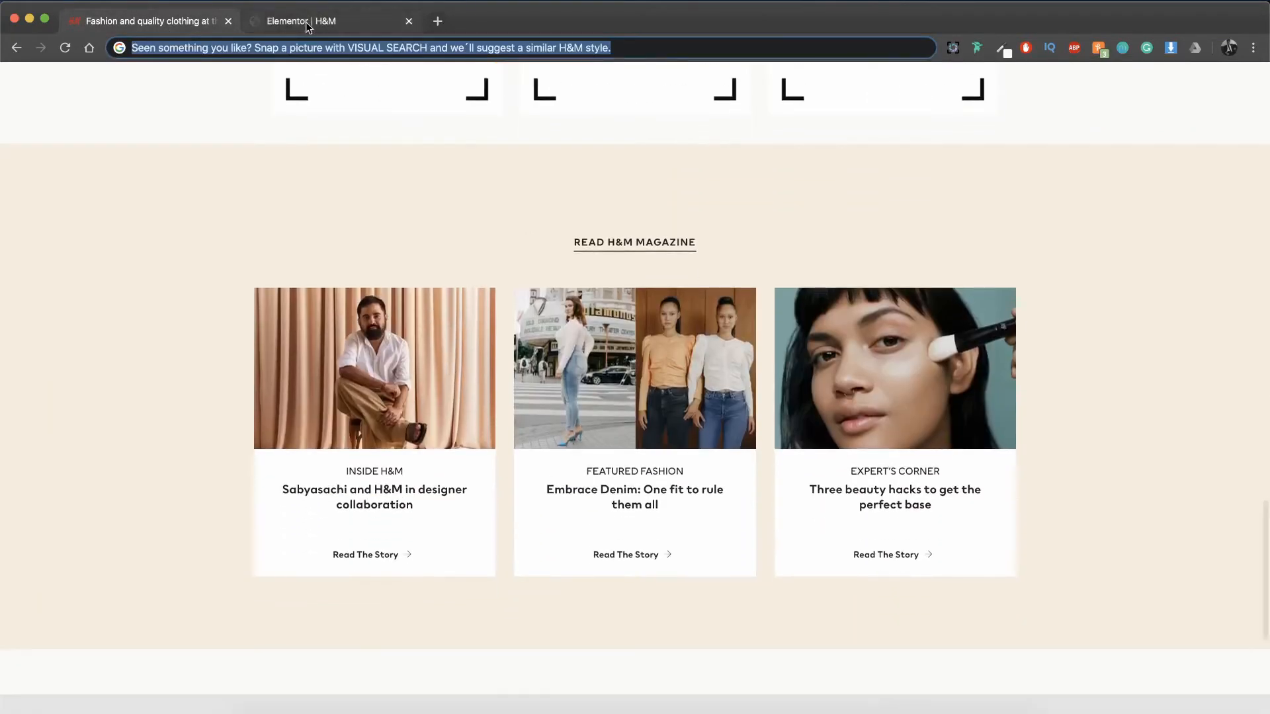
key(ctrl+Tab)
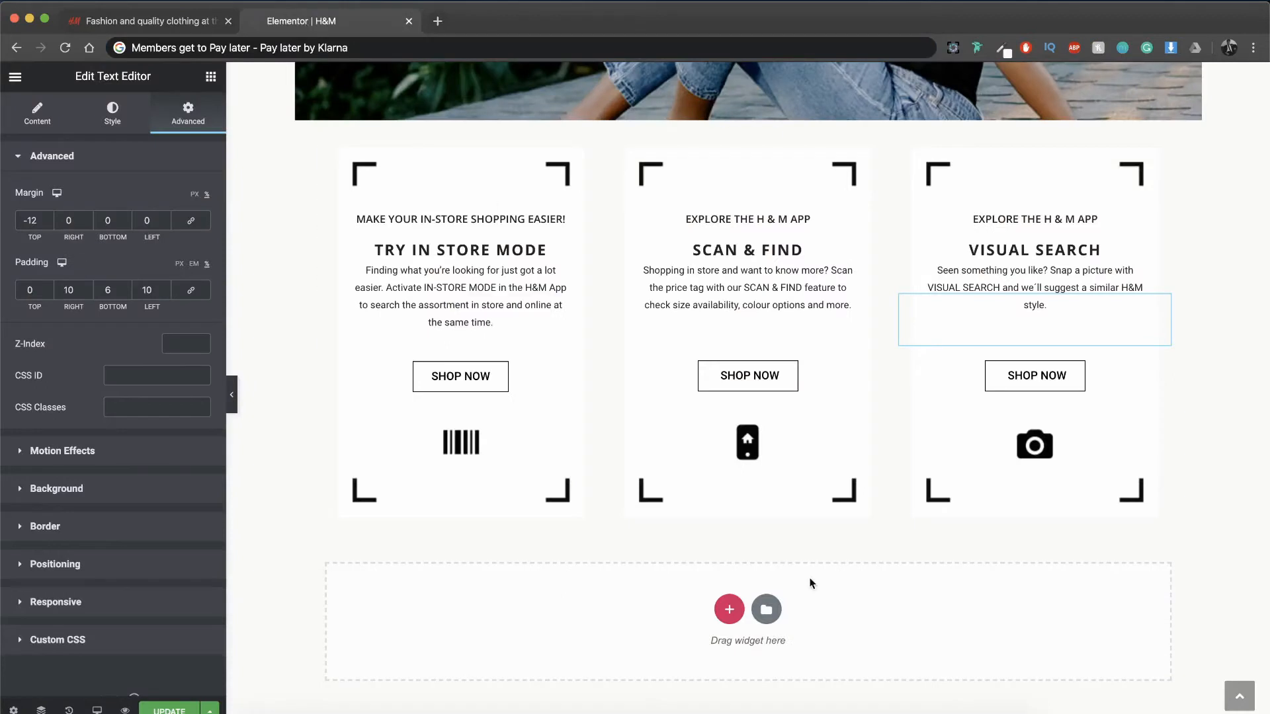
click(726, 612)
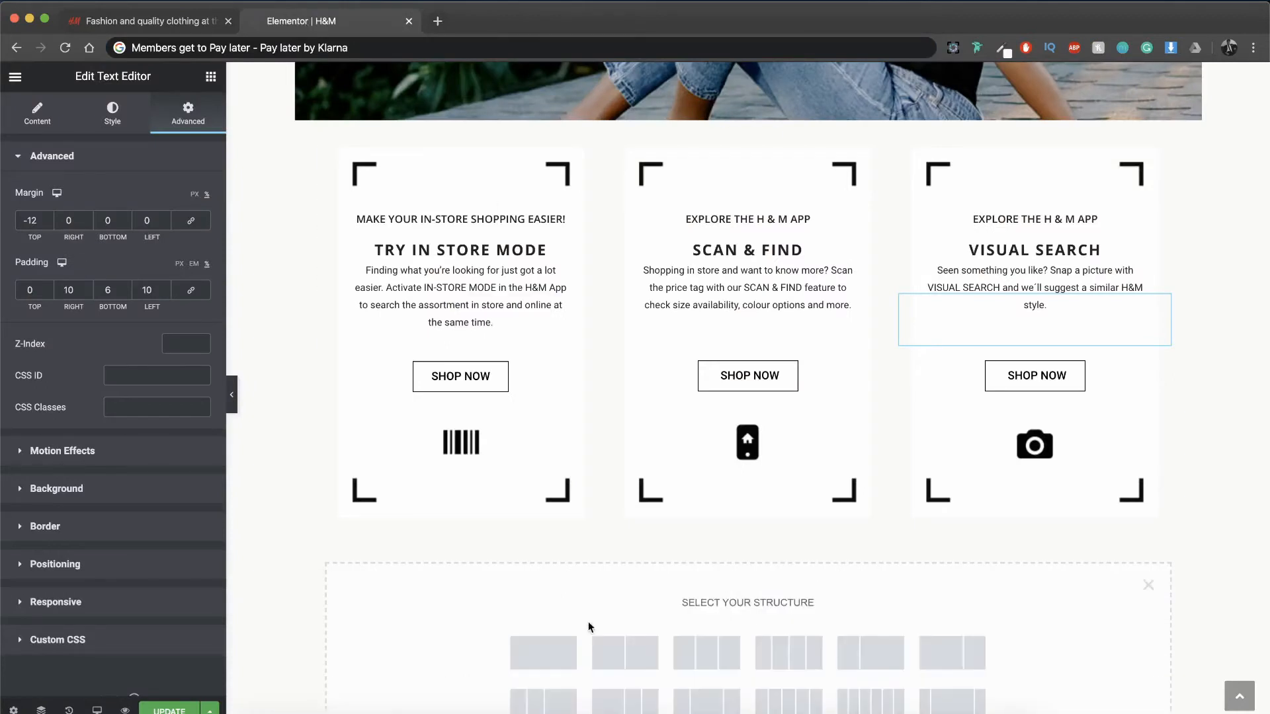
click(706, 653)
Step: Give the new three-column section a top margin of 3% and stretch it to the full page width
click(188, 114)
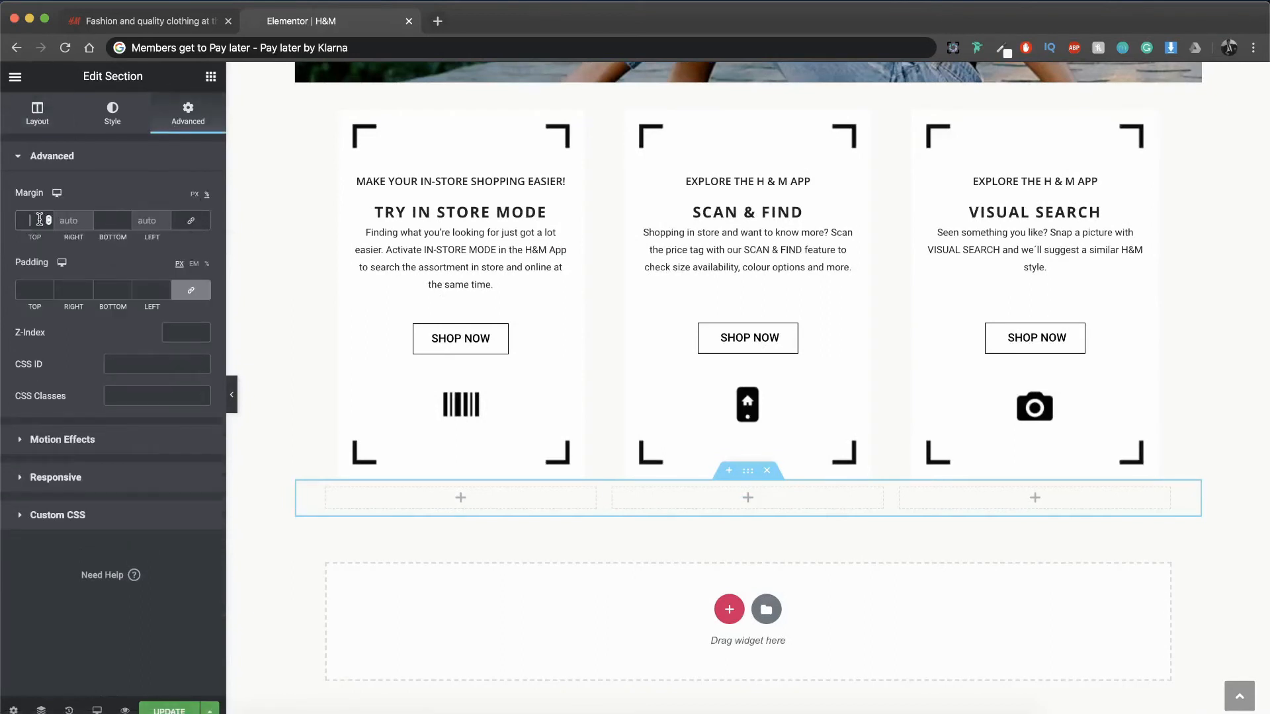
text(3)
click(25, 111)
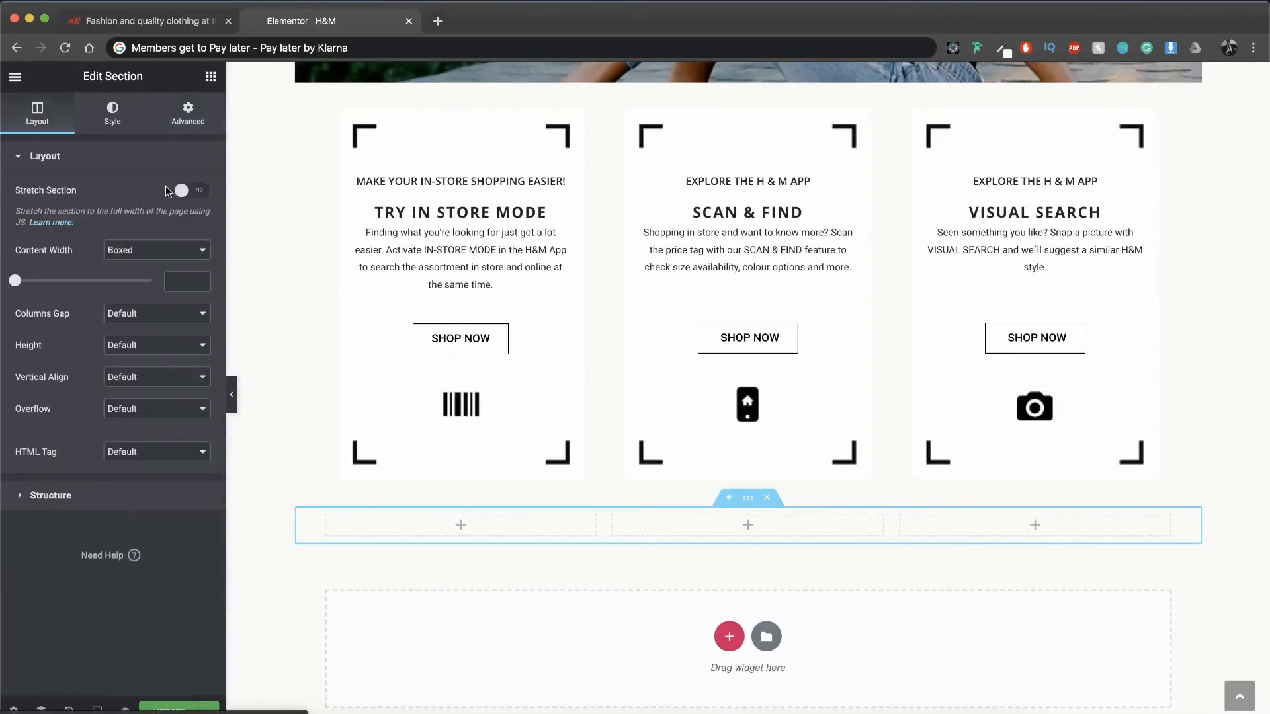
click(200, 192)
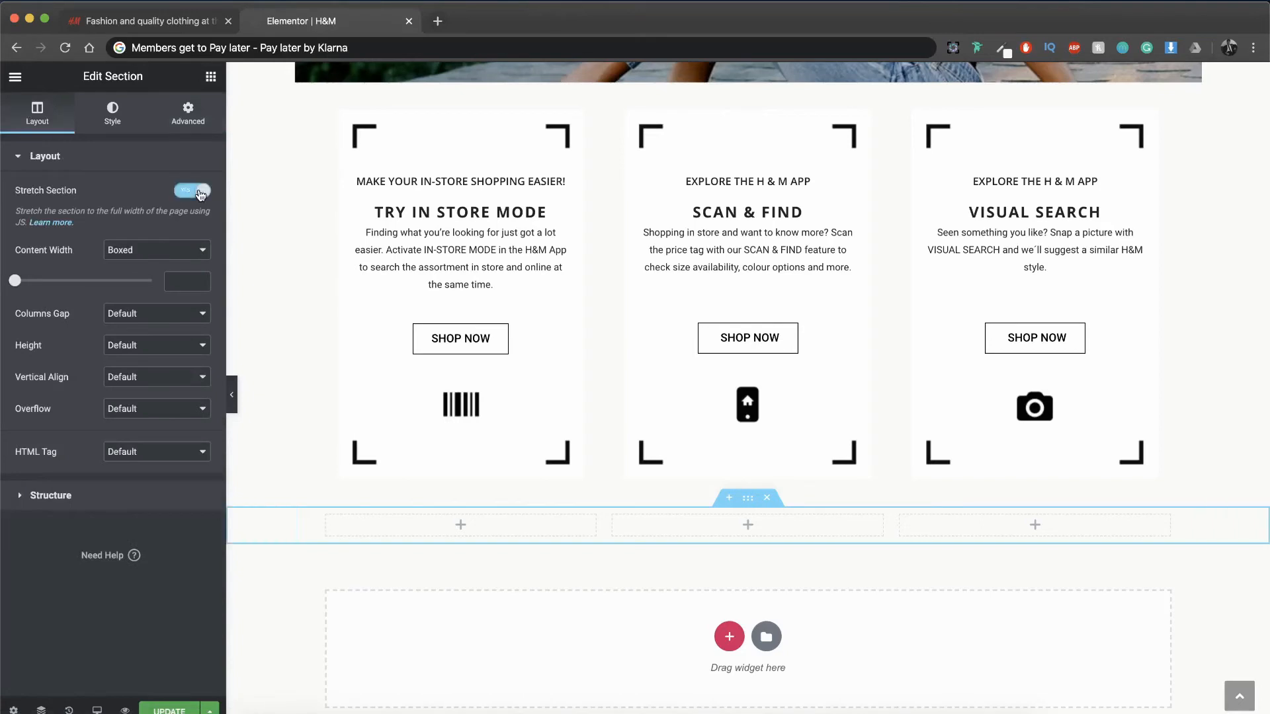
Step: Sample the beige background of the reference page's magazine section and apply #F4EDDD as the new section's background color
click(130, 117)
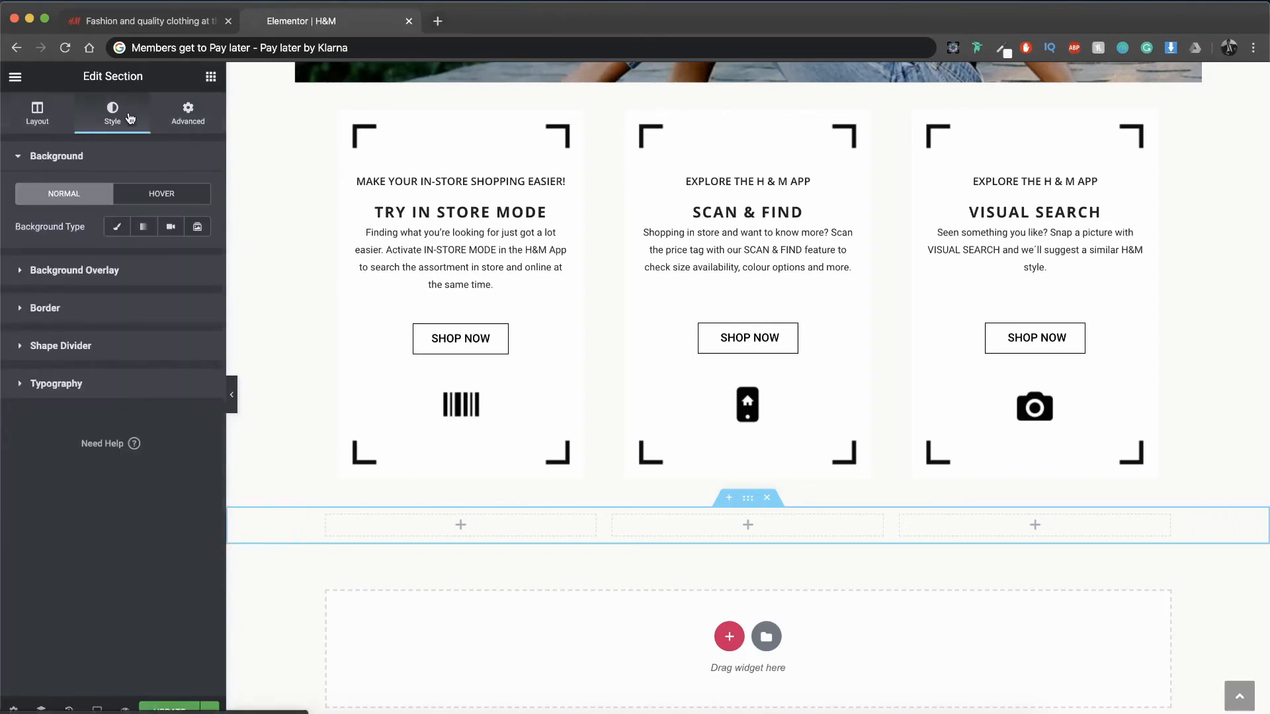
click(165, 28)
click(1002, 50)
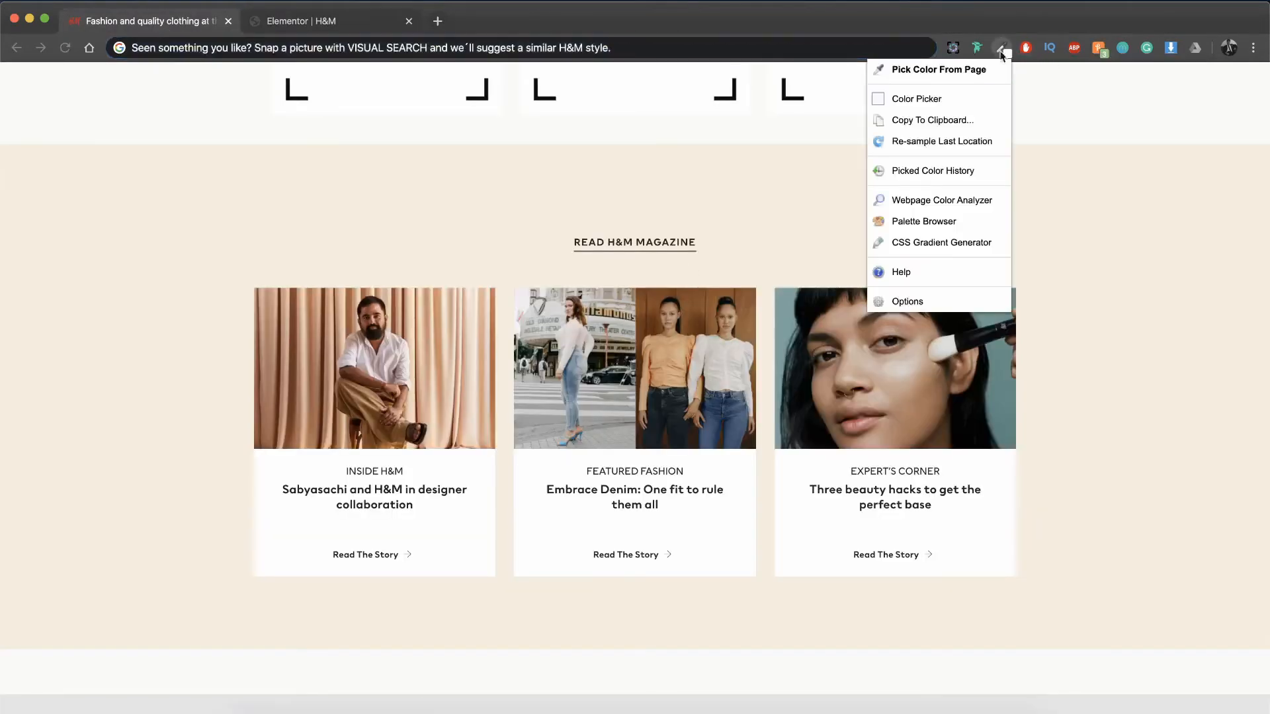
click(992, 69)
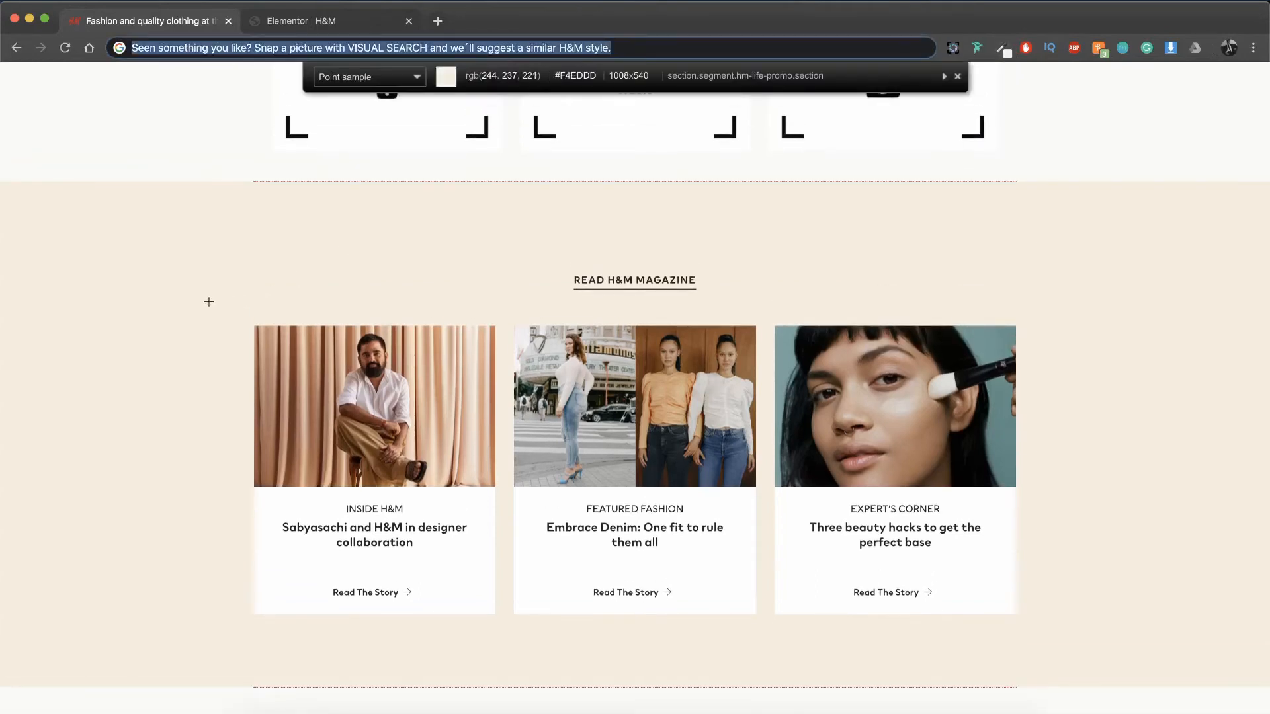
click(209, 302)
click(255, 23)
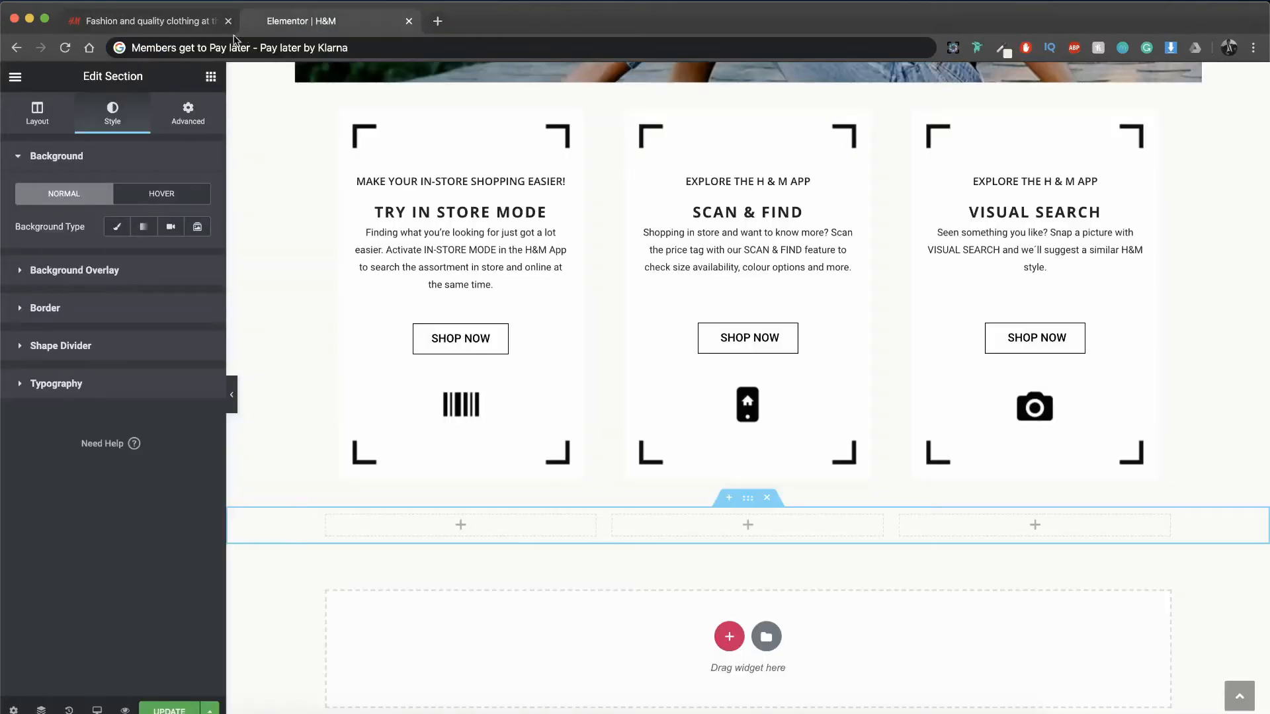
click(117, 227)
click(191, 258)
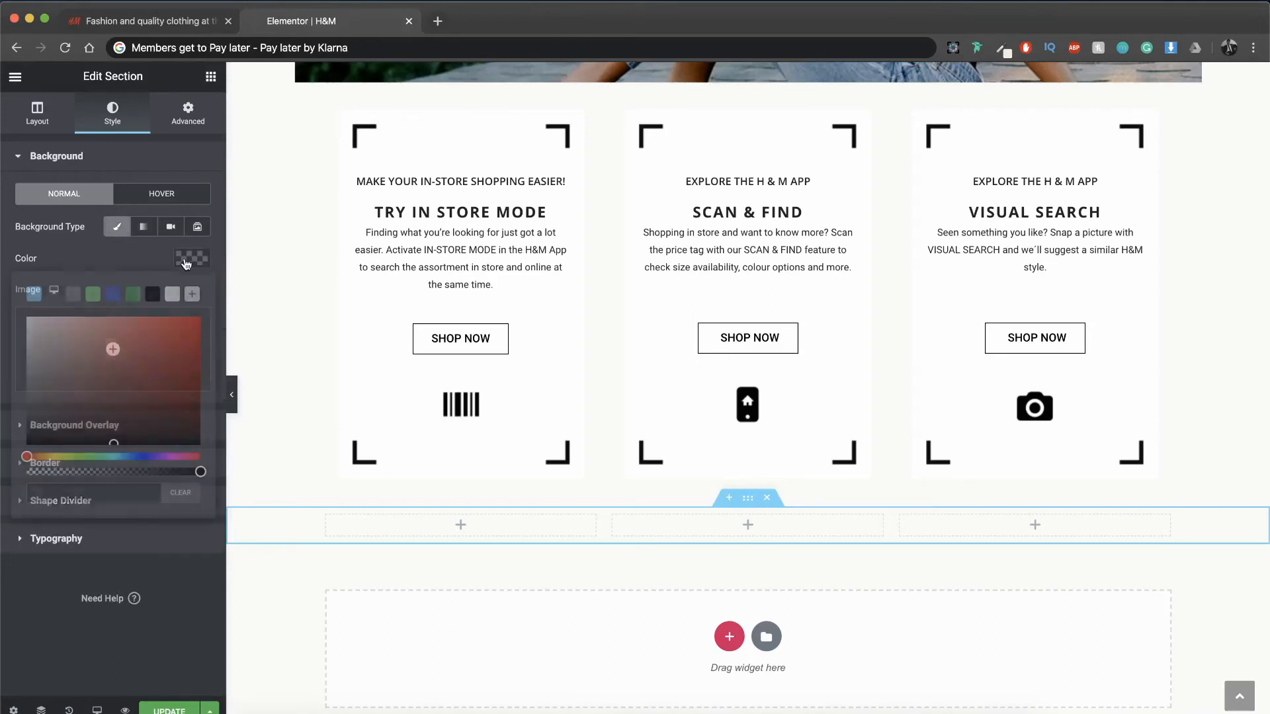
key(super+v)
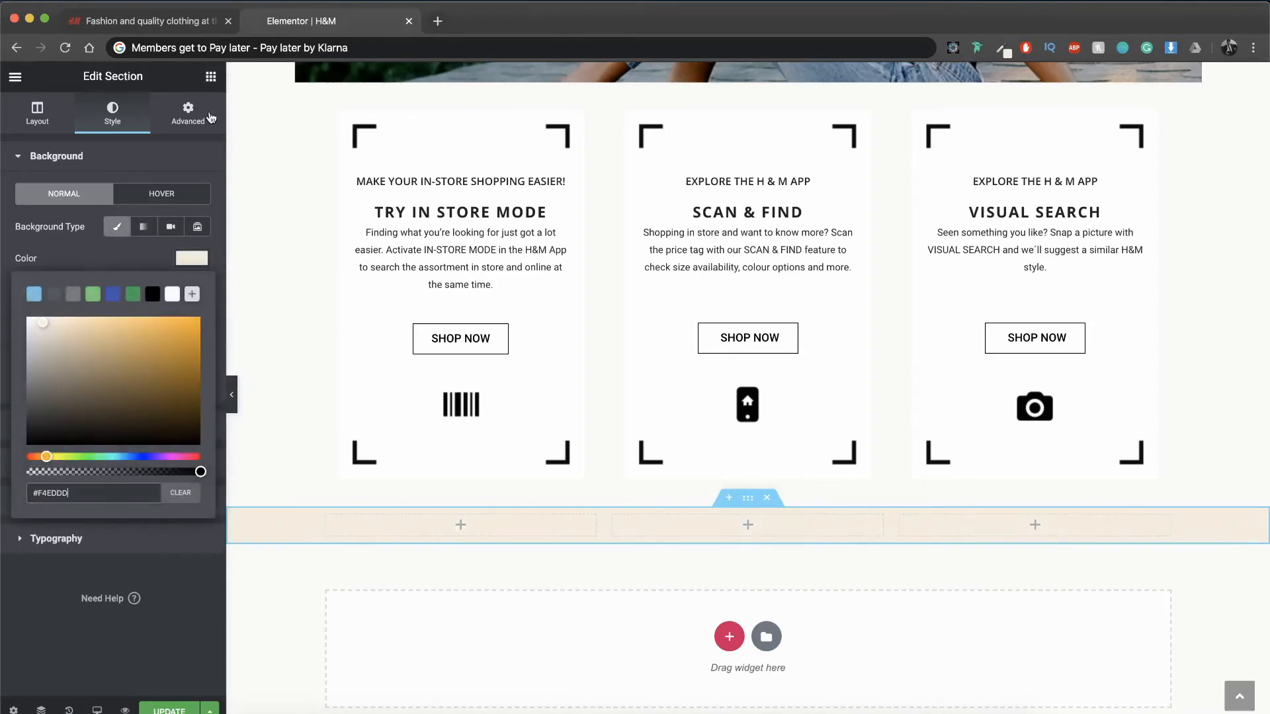
Step: Set the beige section's top padding to 5% with the padding sides unlinked
click(211, 77)
scroll(463, 562, down, 1)
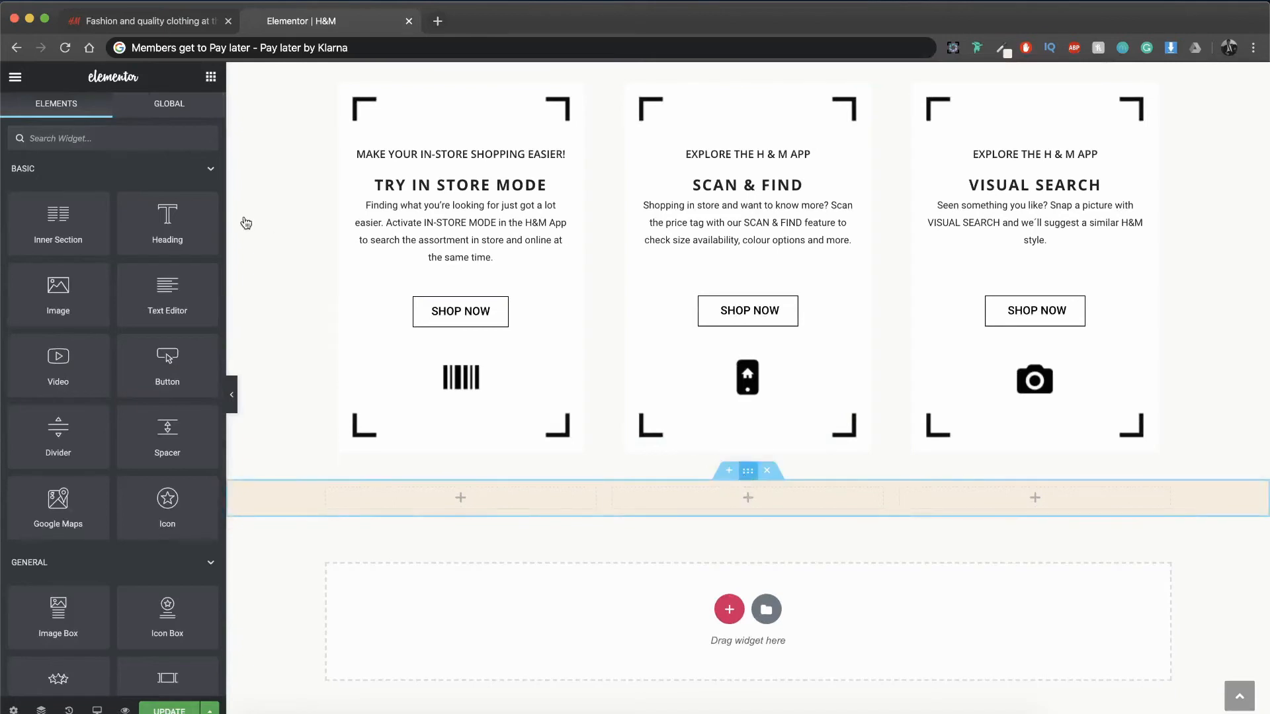
click(194, 112)
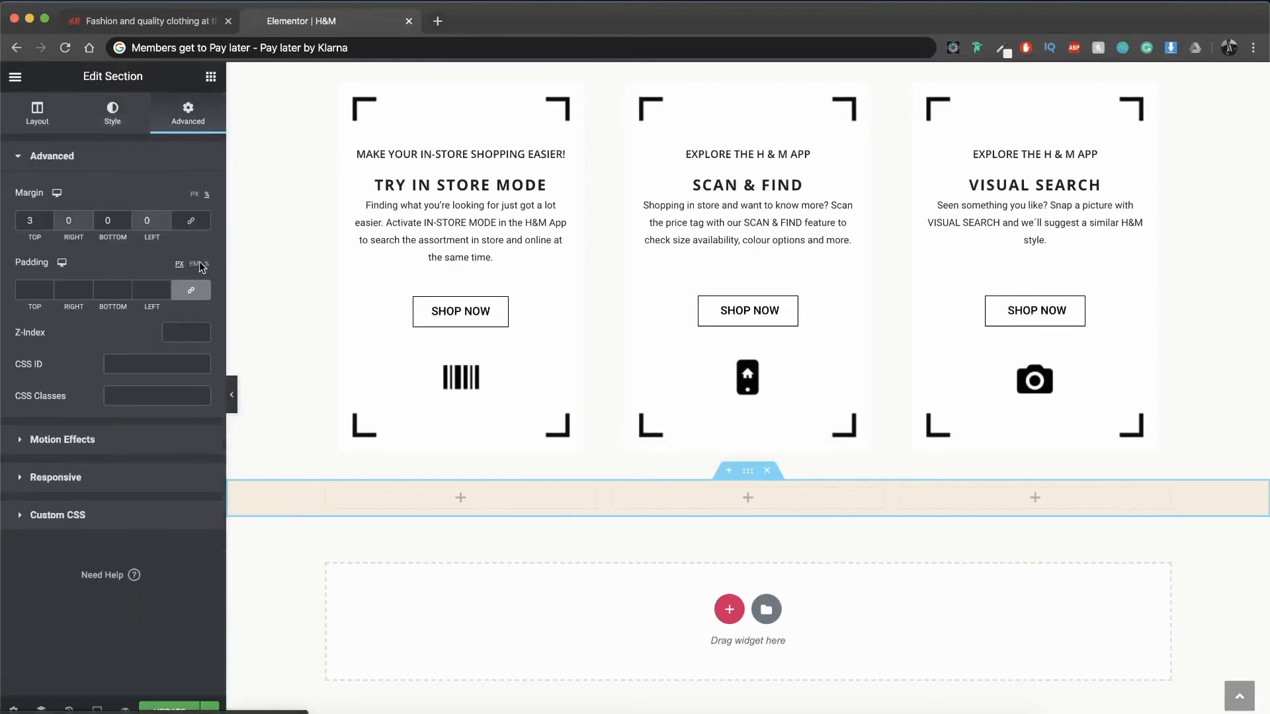
click(192, 293)
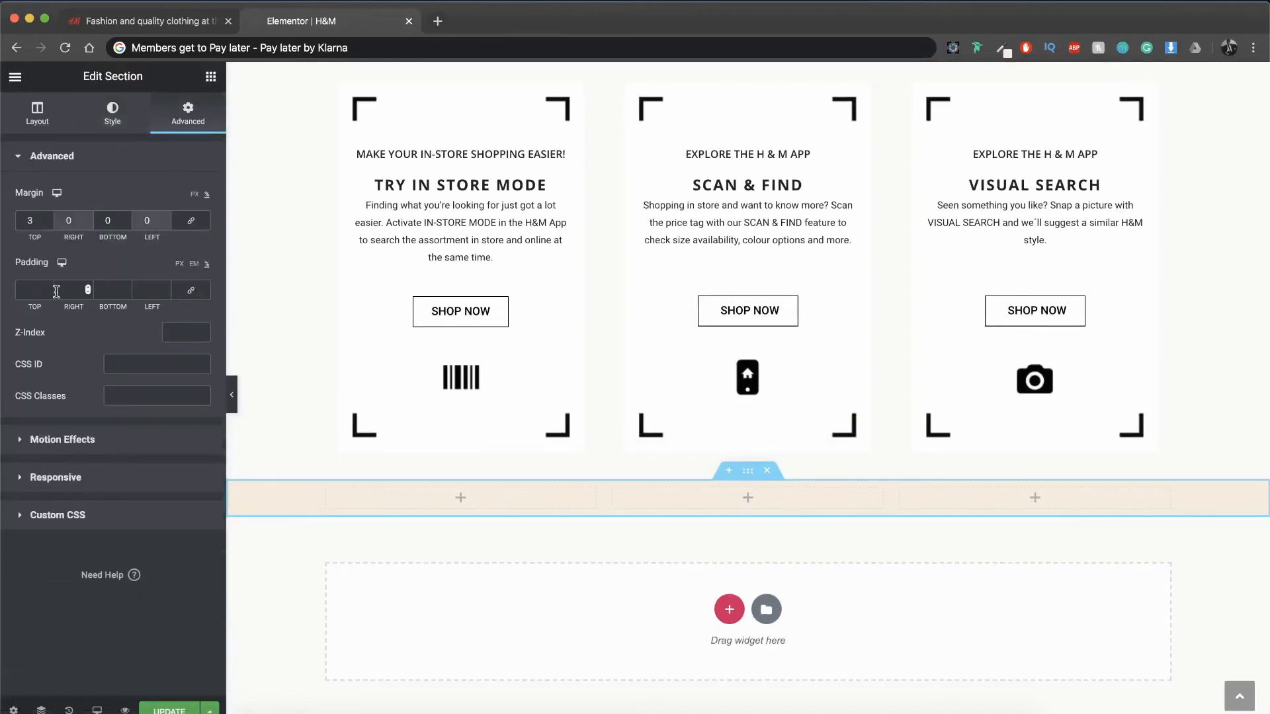
text(10)
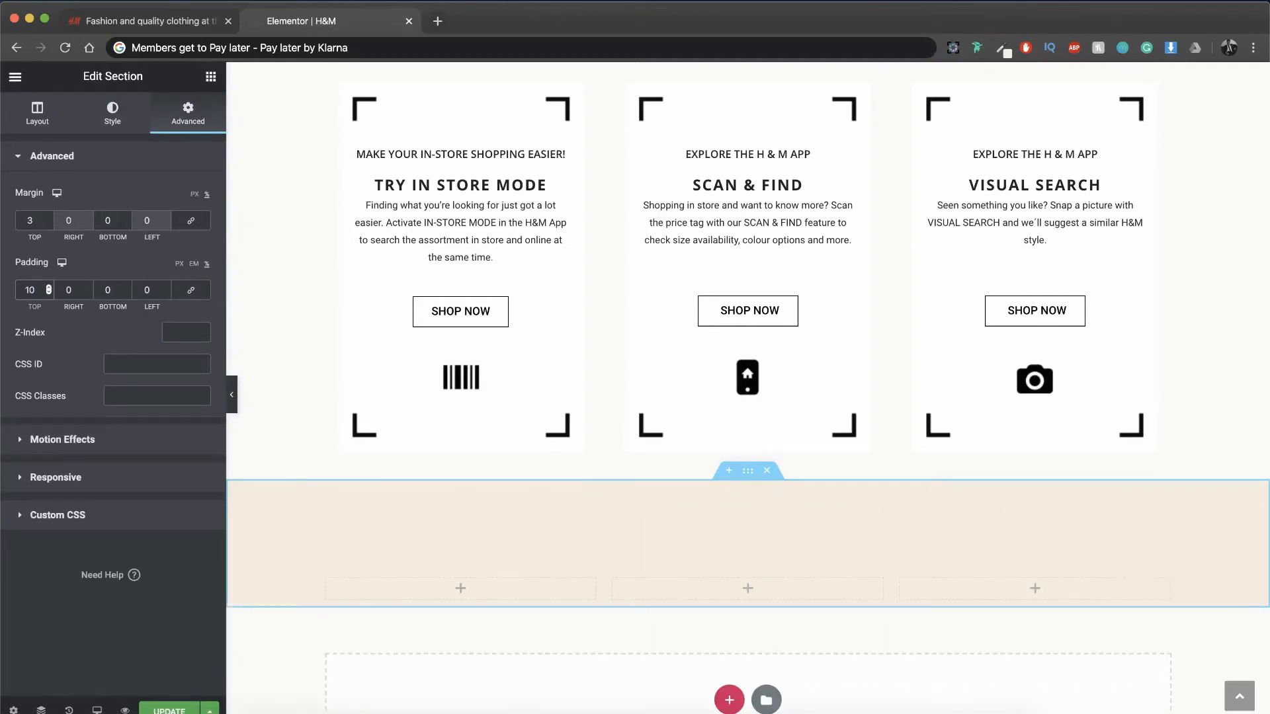
key(BackSpace)
key(BackSpace)
text(5)
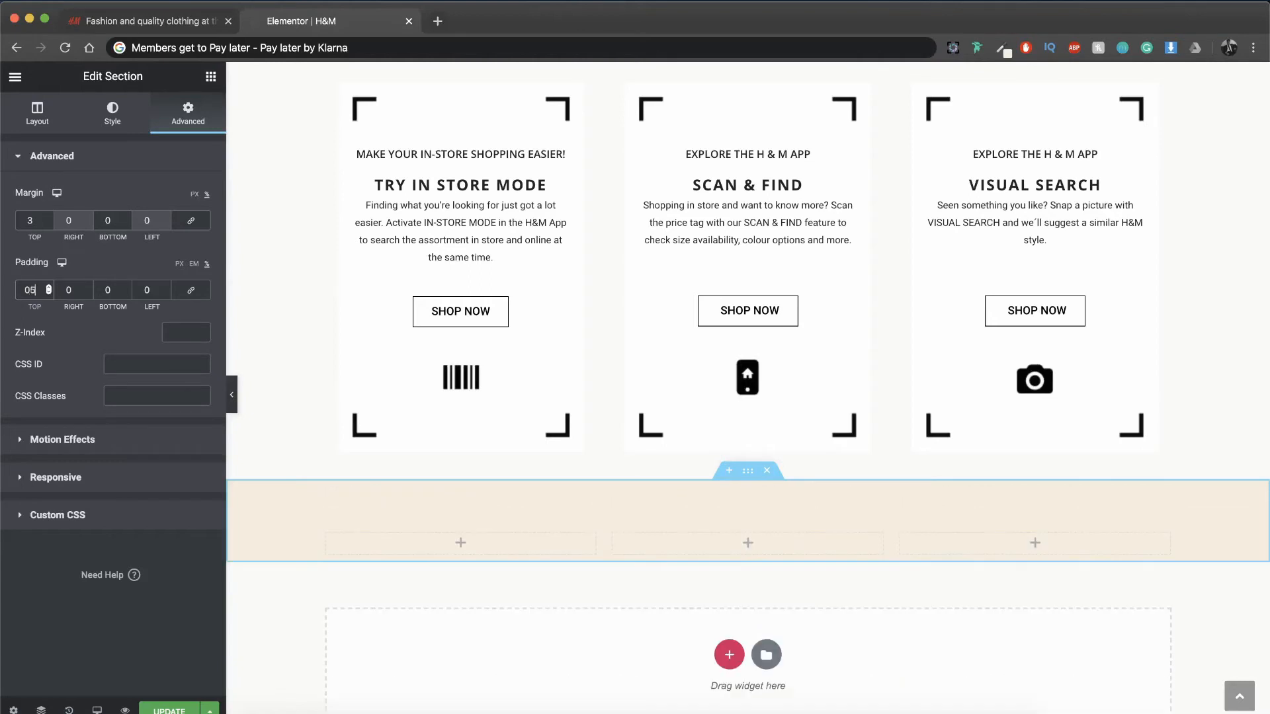
Step: Delete two of the beige section's columns and insert an Inner Section into the remaining full-width column
click(211, 77)
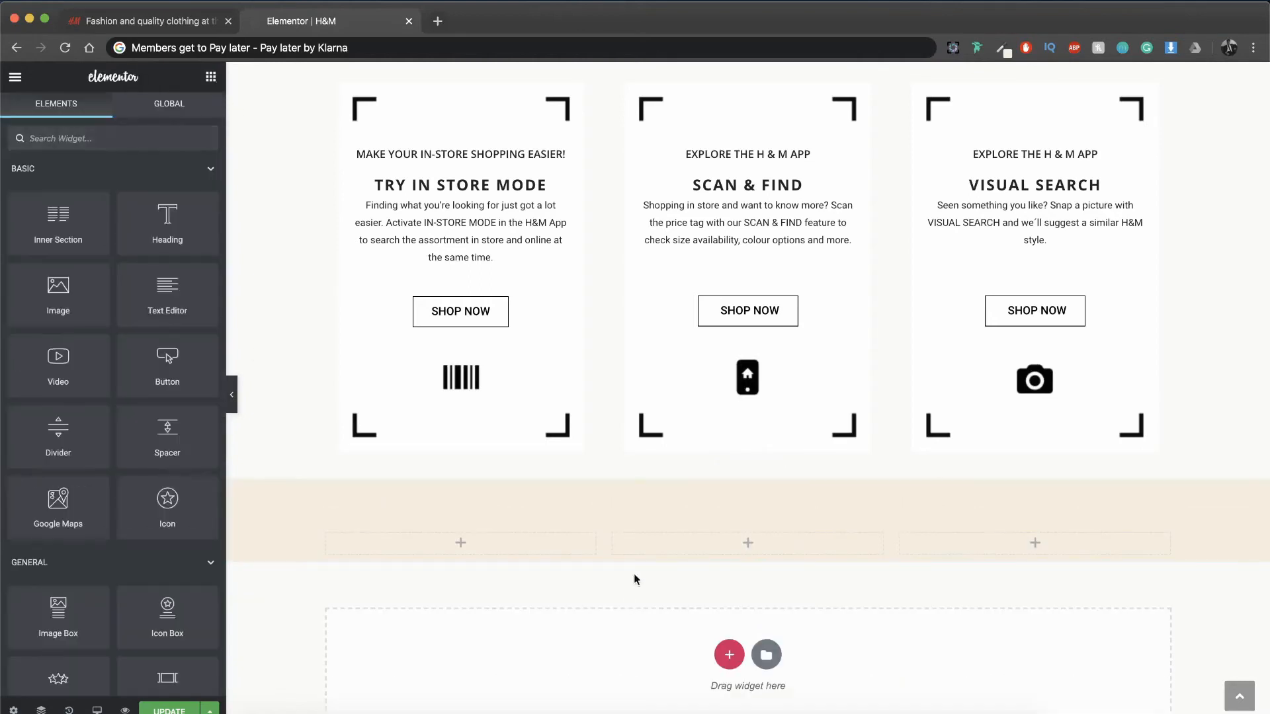
click(612, 536)
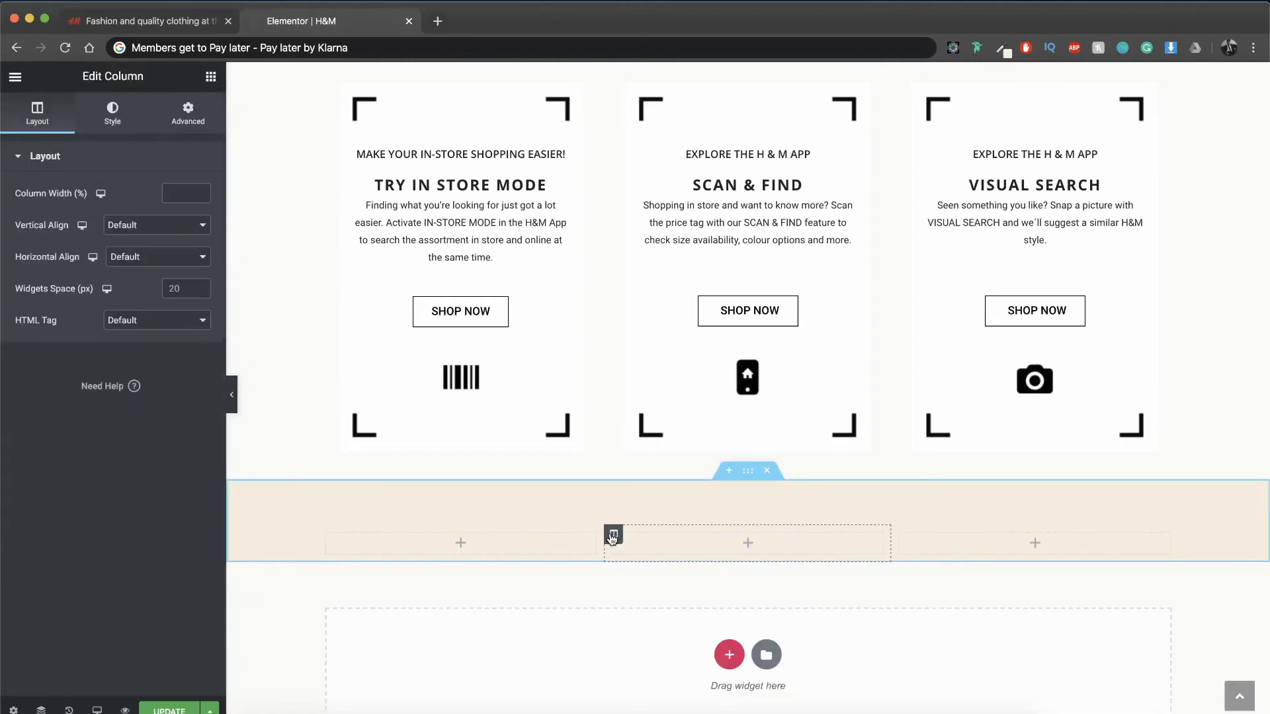
drag(612, 537, 760, 537)
key(Delete)
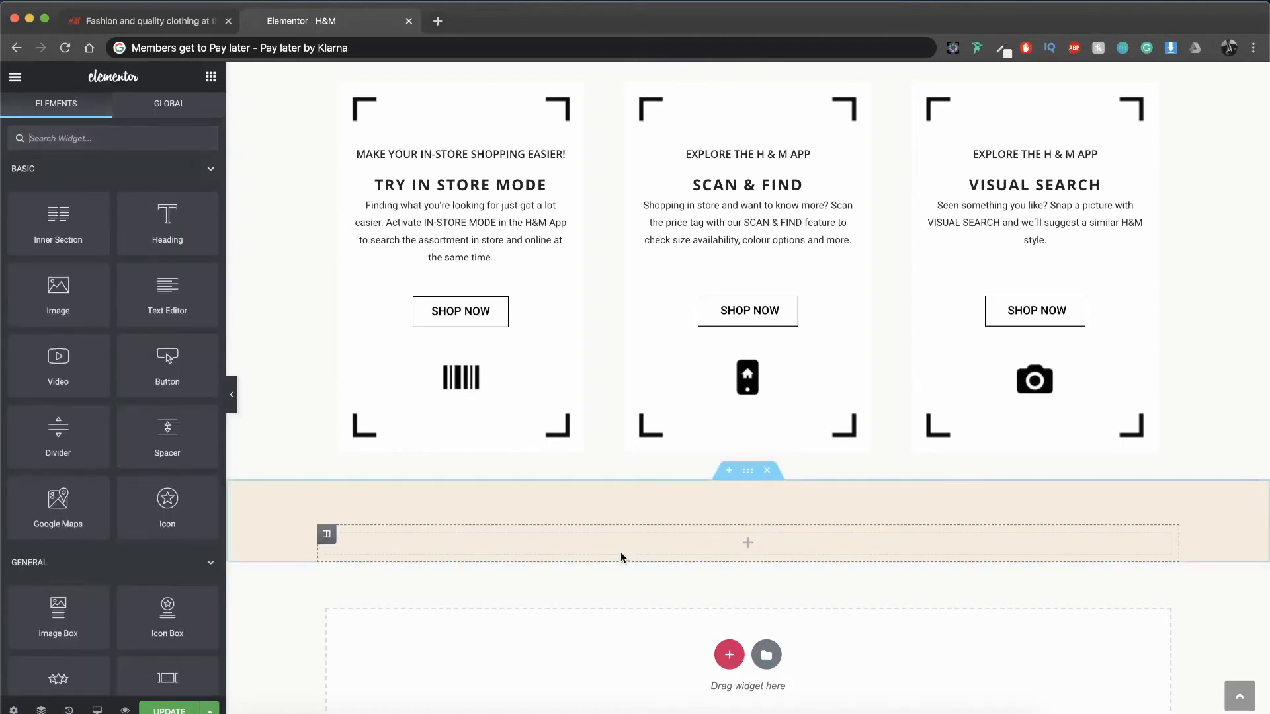
drag(56, 197, 718, 536)
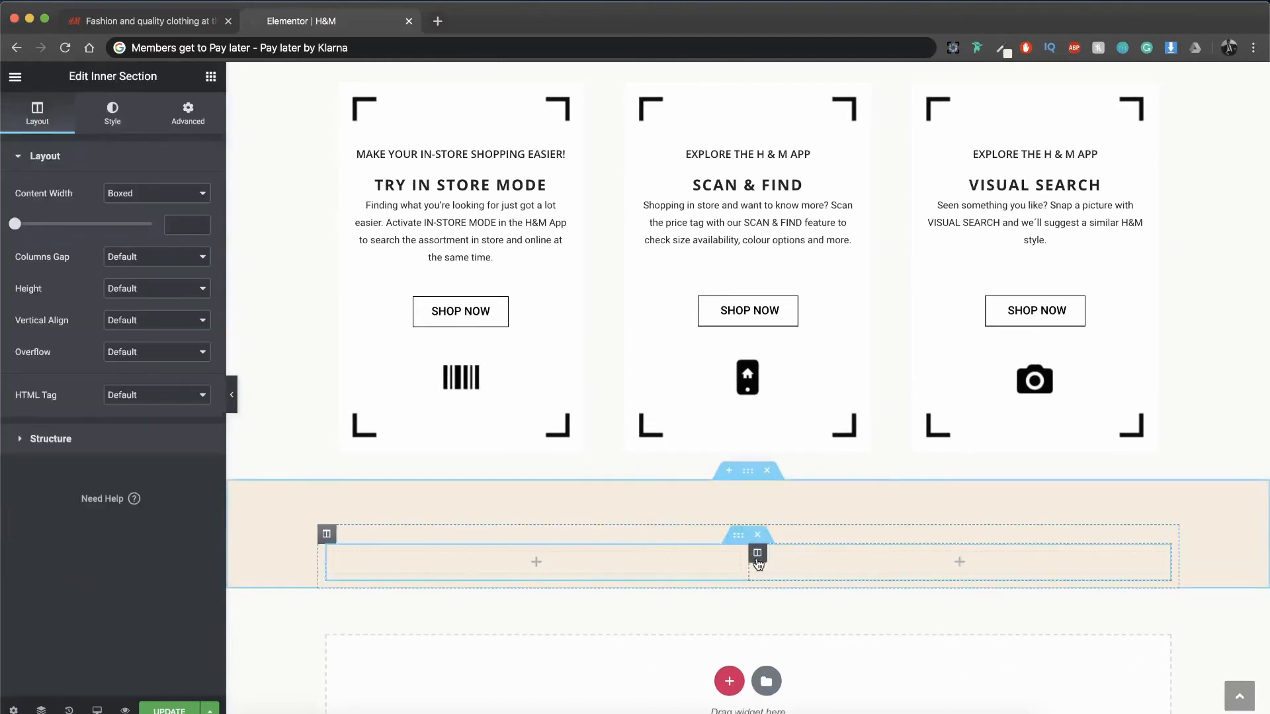
Step: Replace the beige section's inner section with a Text Editor placed above a new two-column Inner Section
click(758, 562)
key(Delete)
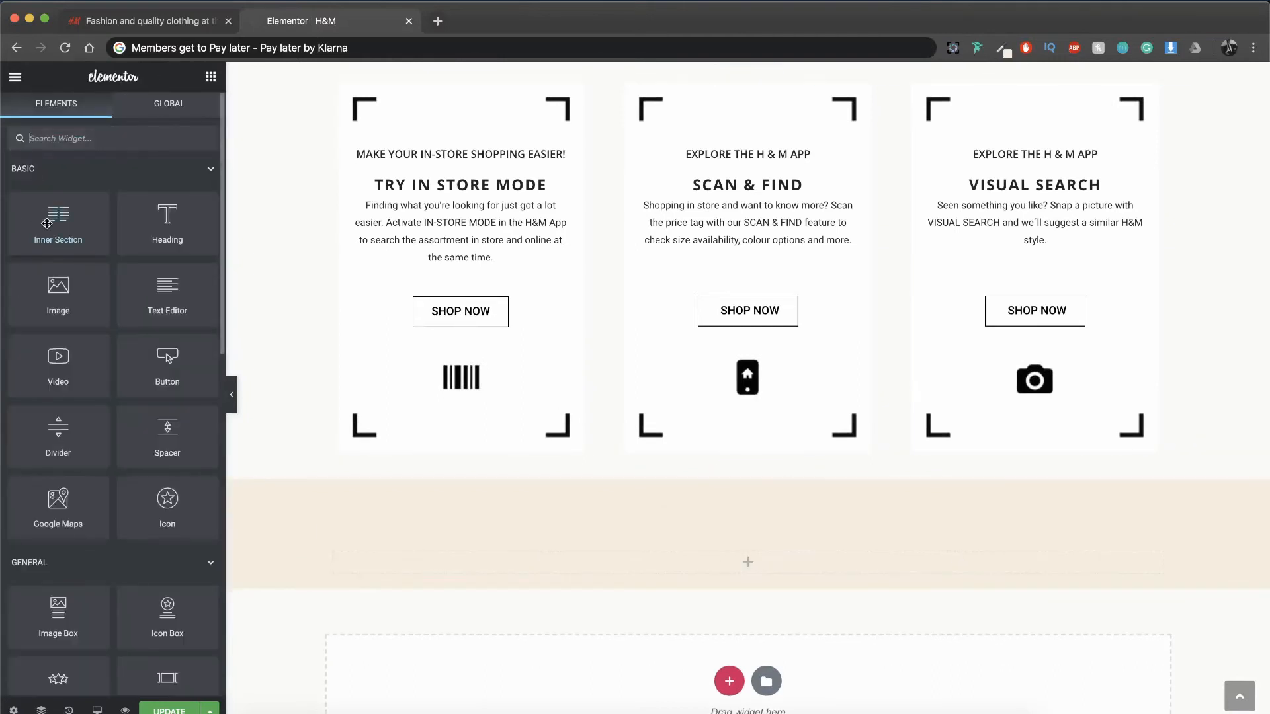
drag(46, 223, 649, 555)
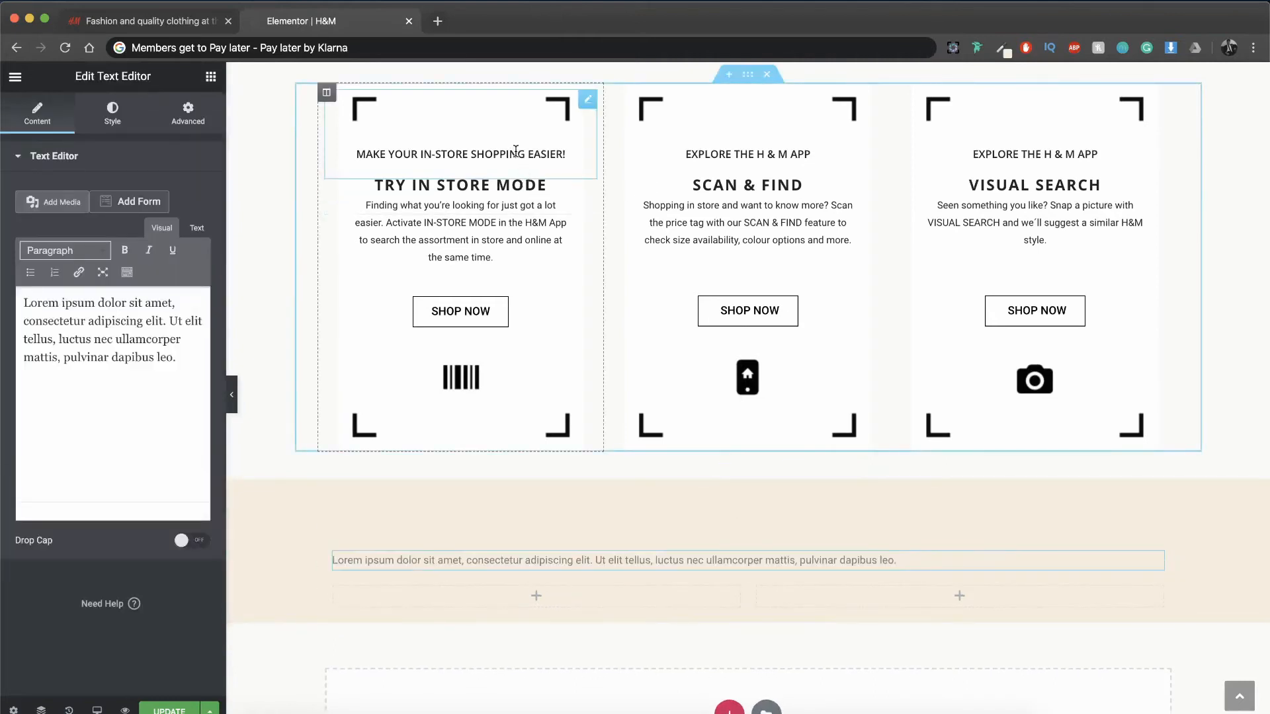
Step: Copy the style of the "MAKE YOUR IN-STORE SHOPPING EASIER!" text and apply it to the new text in the beige section
right_click(518, 155)
click(545, 218)
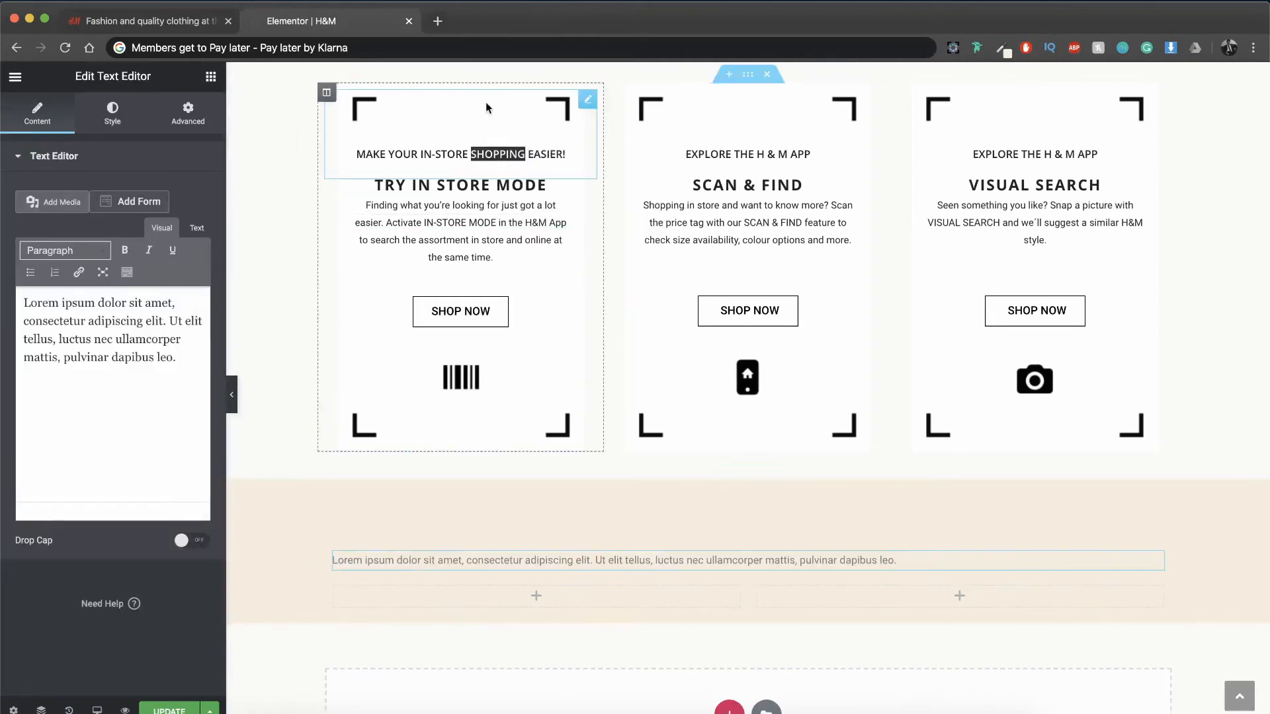
right_click(568, 496)
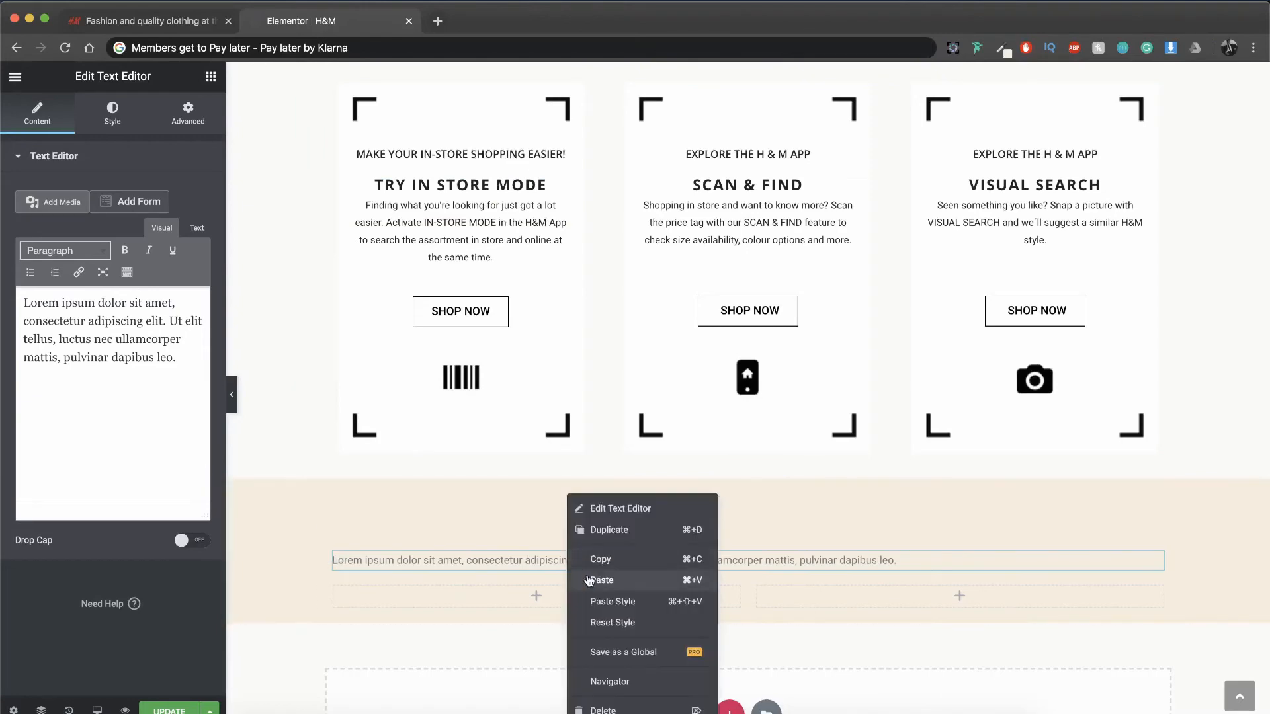
click(590, 602)
Step: Set the beige section text's padding to 0 on all four sides
scroll(606, 613, down, 4)
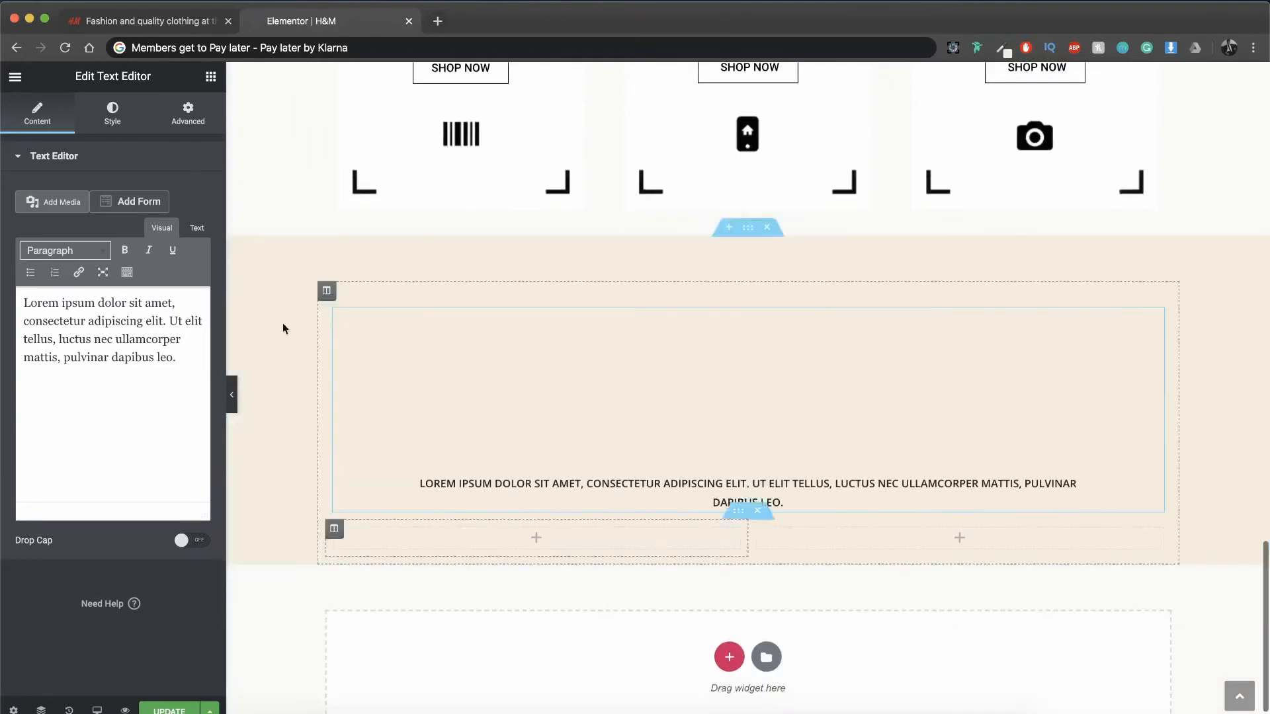
click(171, 122)
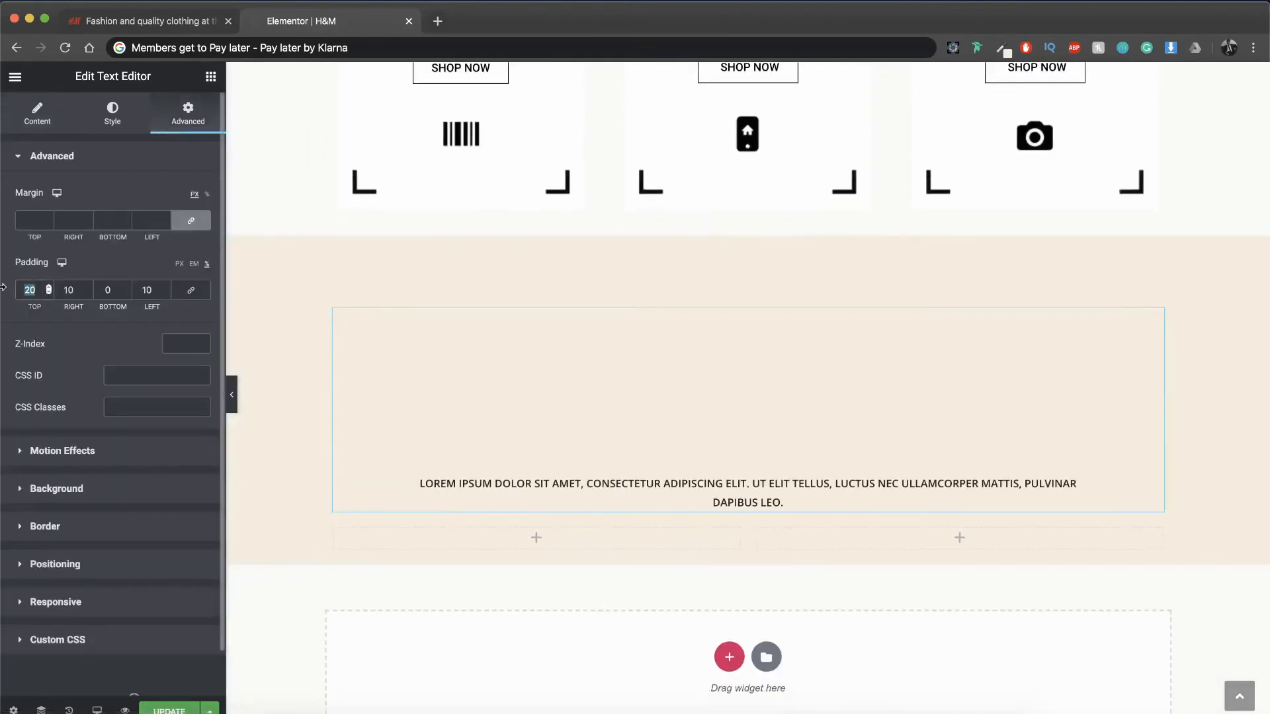
text(0)
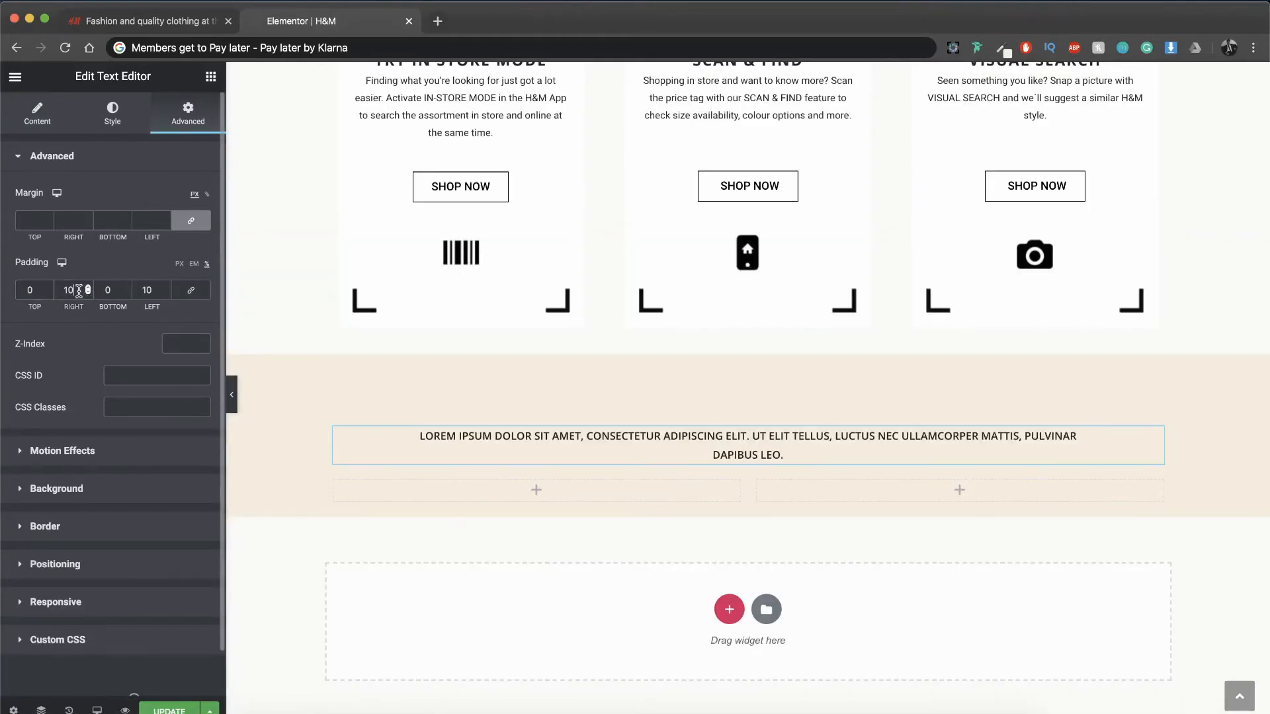
text(0)
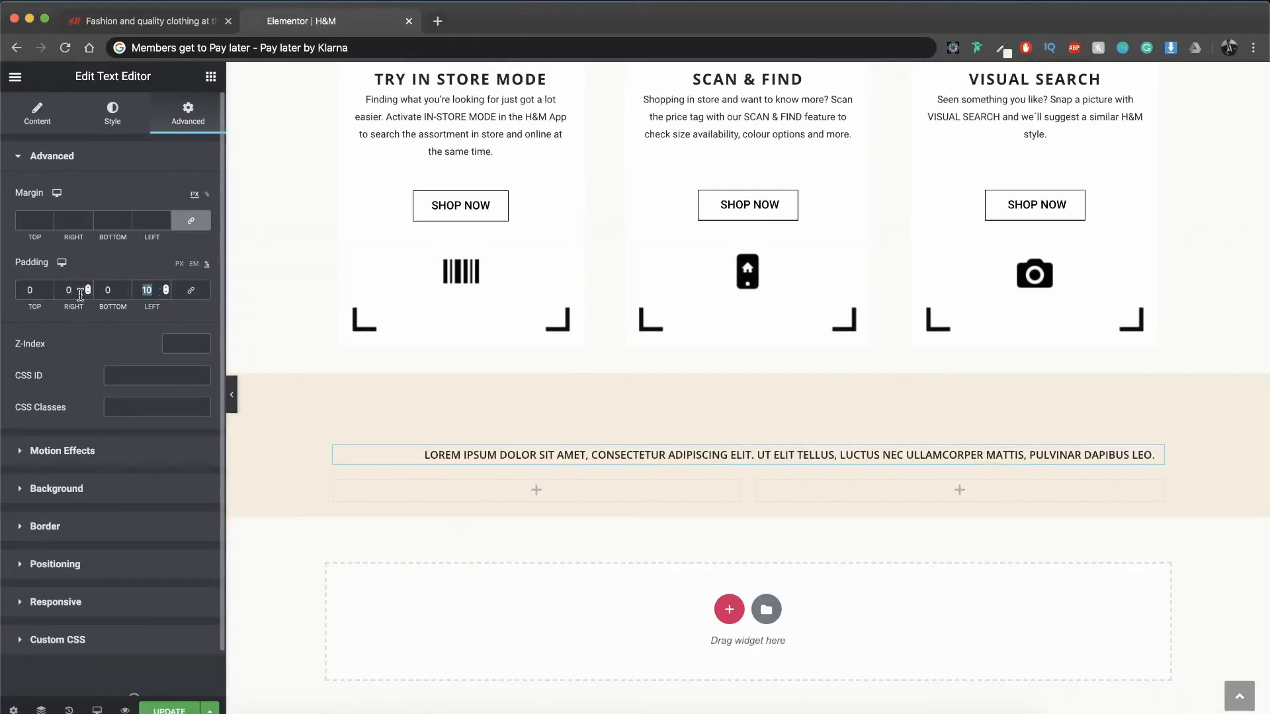
Step: Following the reference page, replace the placeholder text with "READ H&M MAGAZINE" and underline it
click(166, 21)
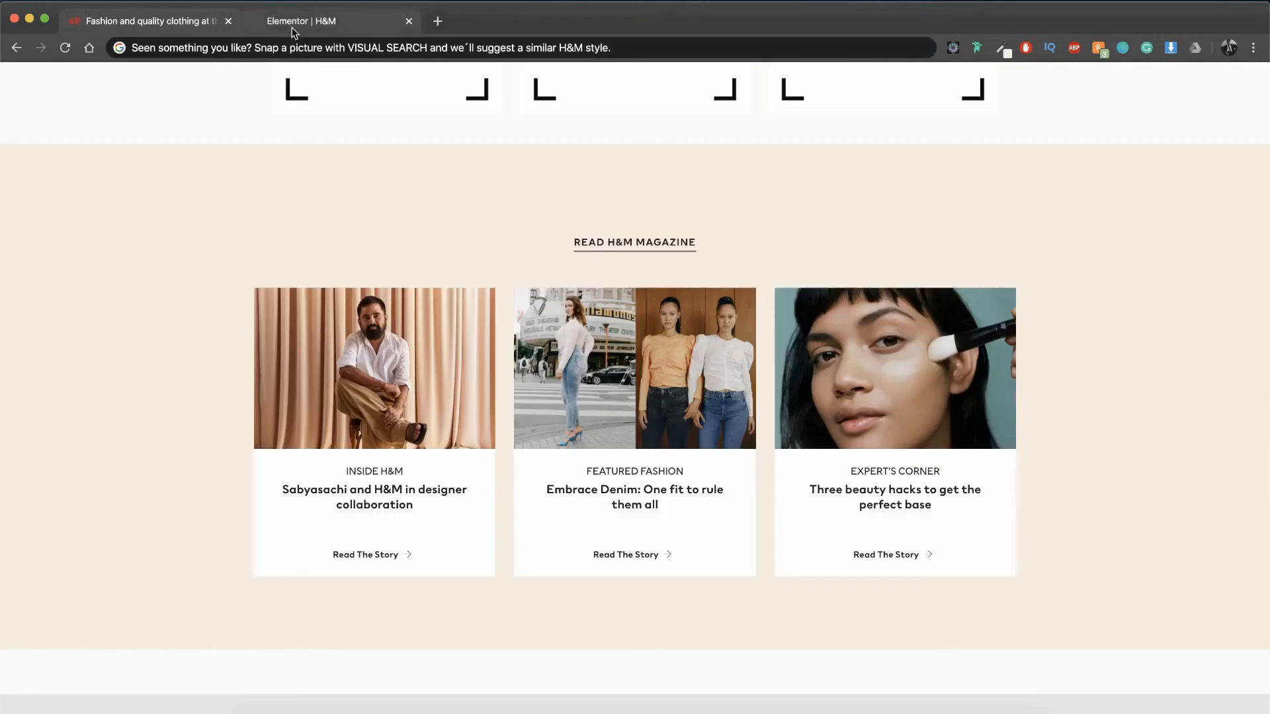
click(294, 24)
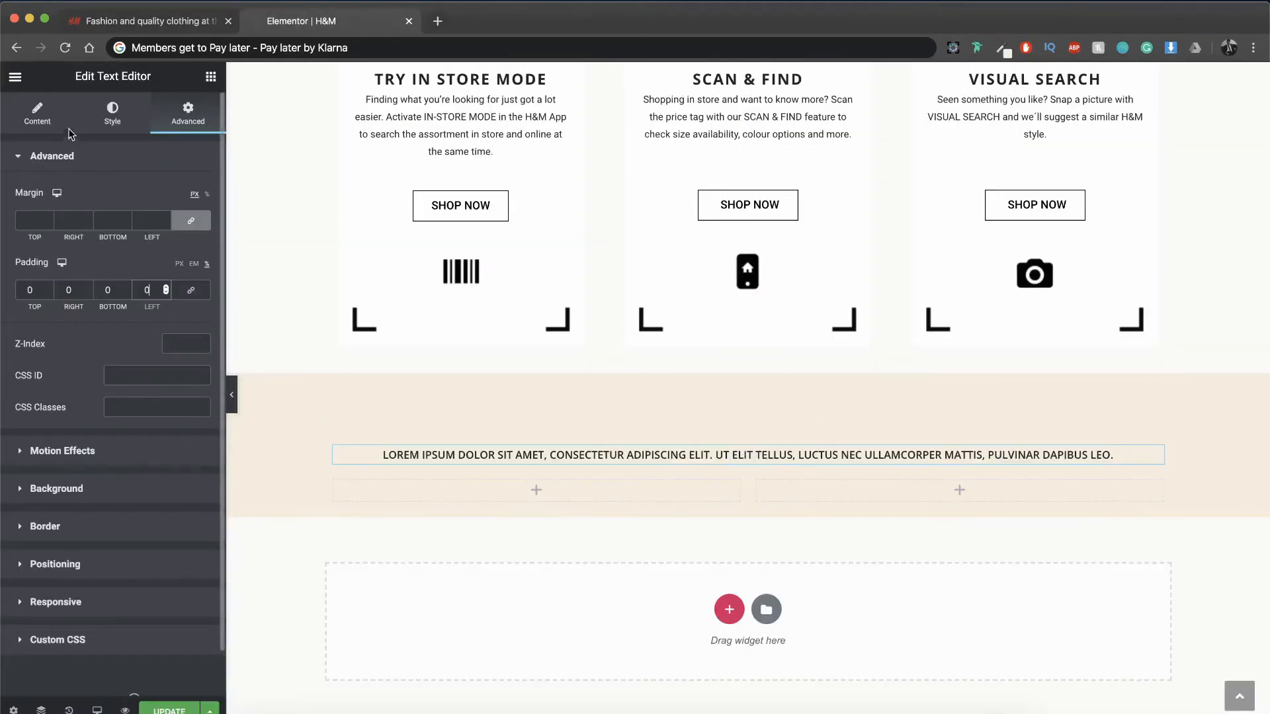
click(43, 115)
text(READ H&M)
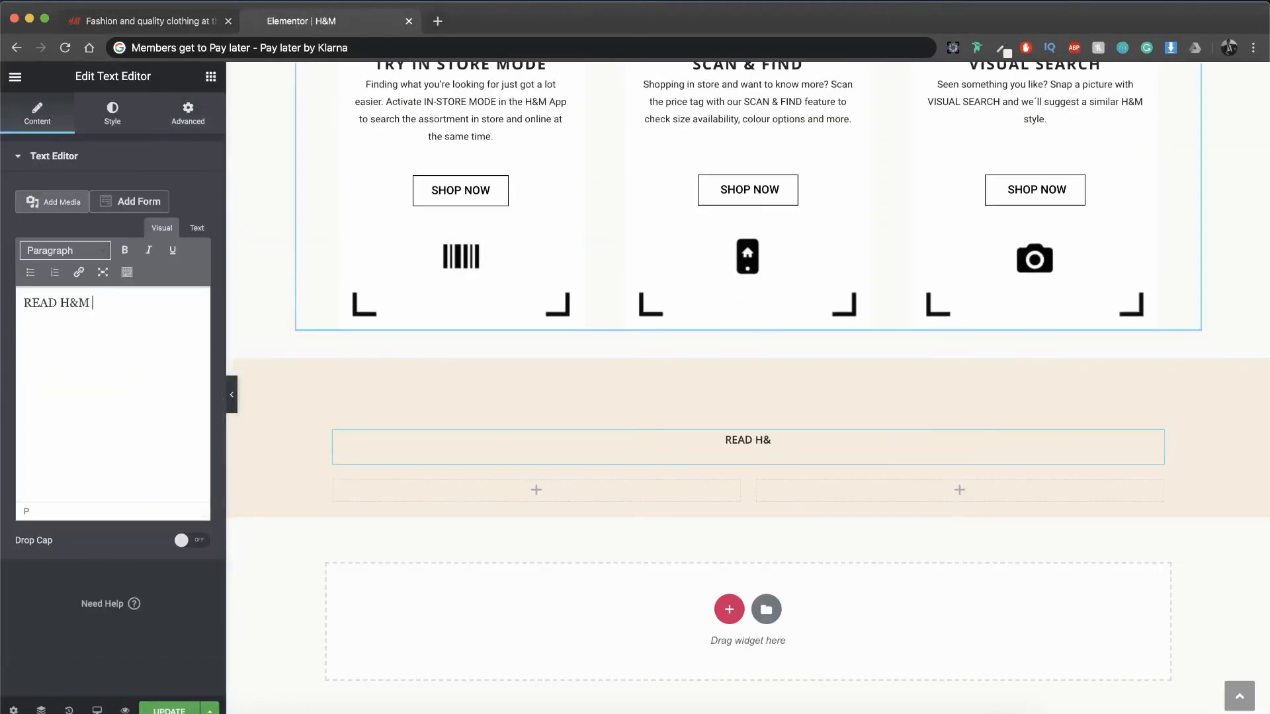
text( MagaZINE)
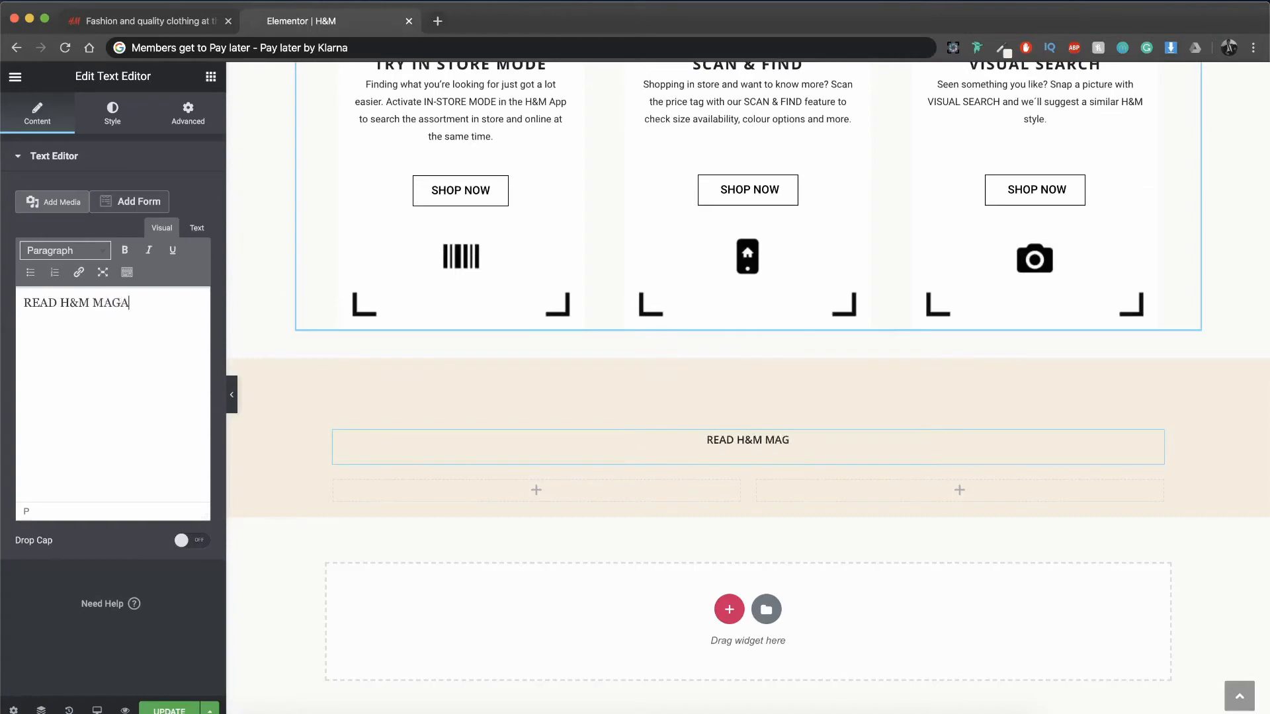
key(super+a)
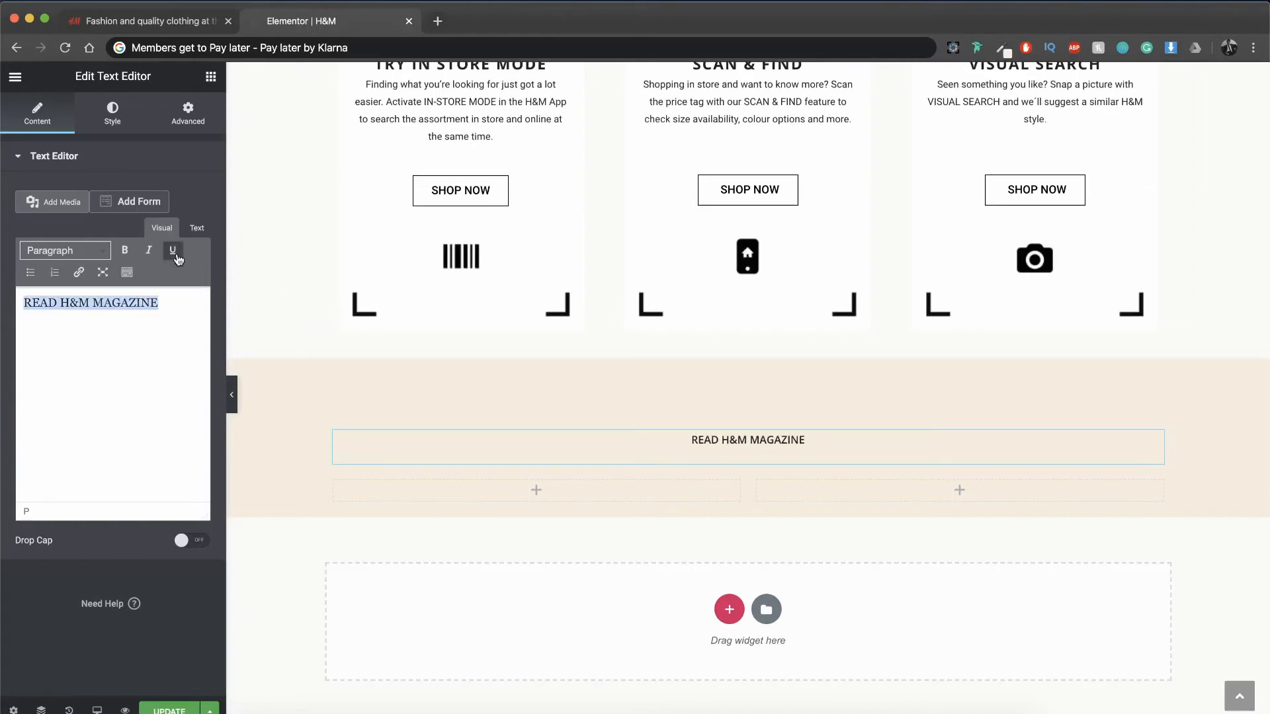
click(173, 256)
click(173, 252)
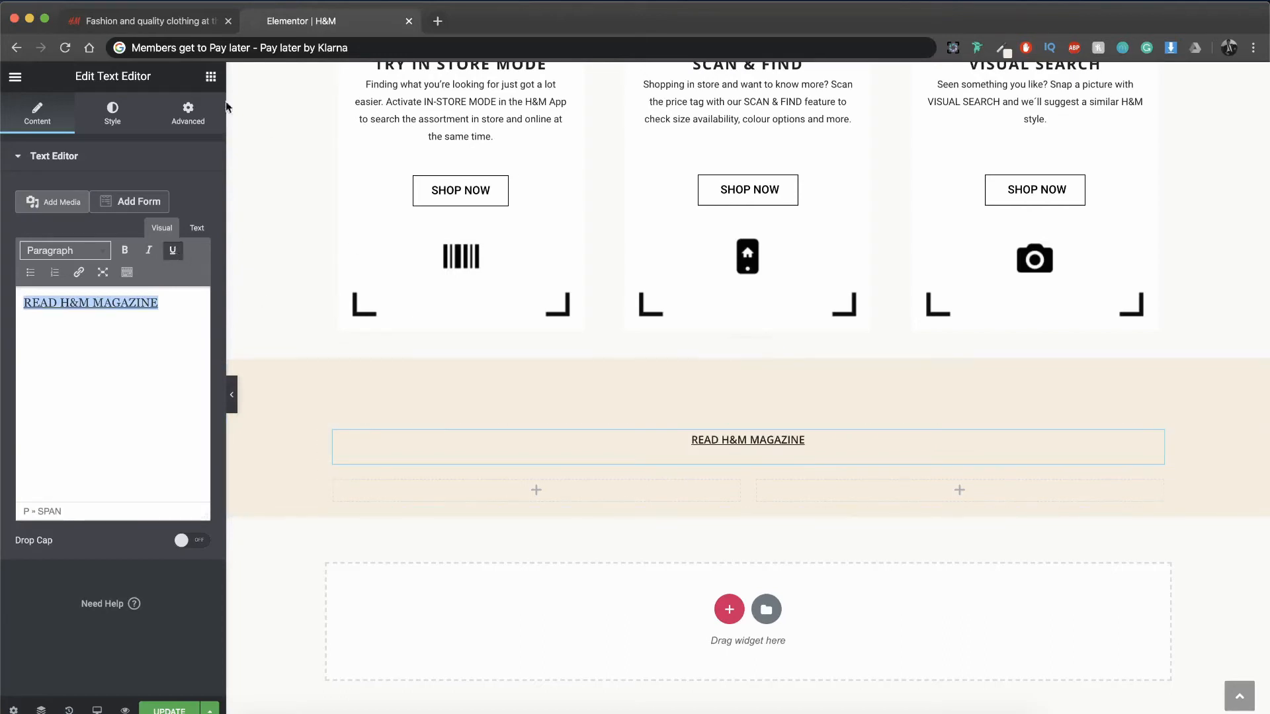
Step: Check the reference page's magazine layout and add a third column to the inner section
click(197, 26)
click(303, 27)
click(611, 488)
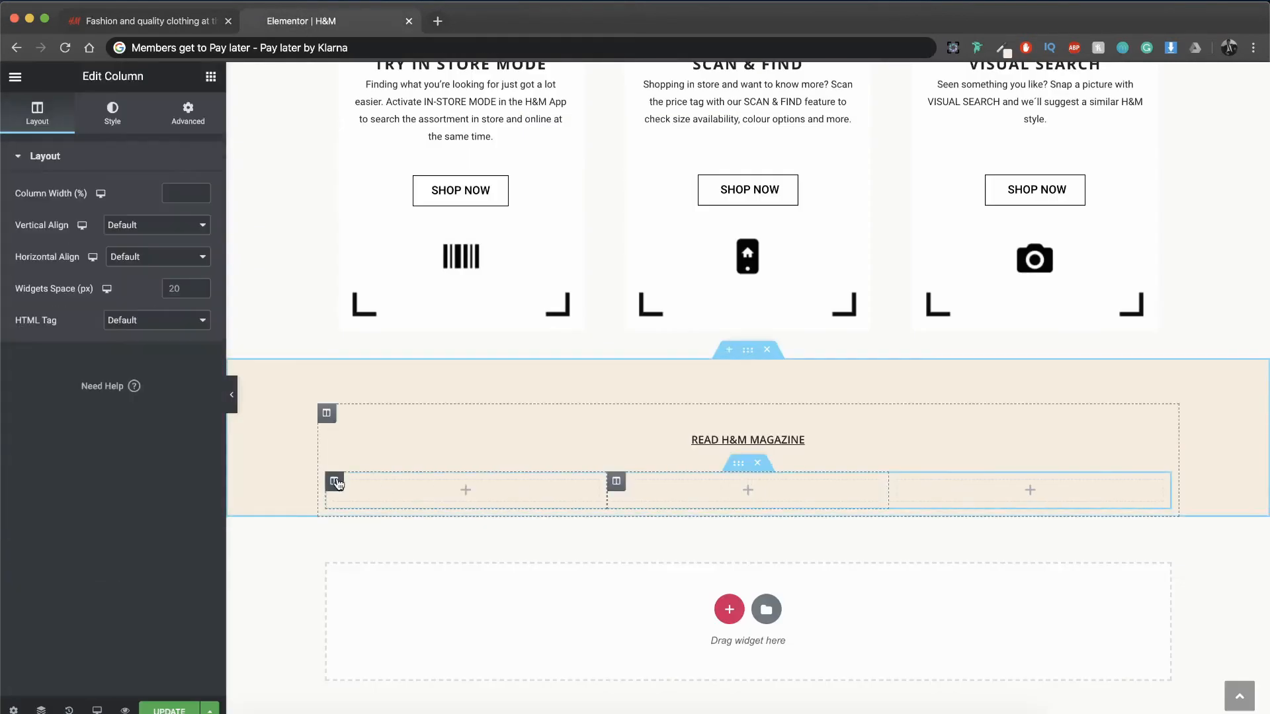
Step: Give the first inner column a classic background with the photo of the seated man in a white shirt
click(336, 482)
click(182, 115)
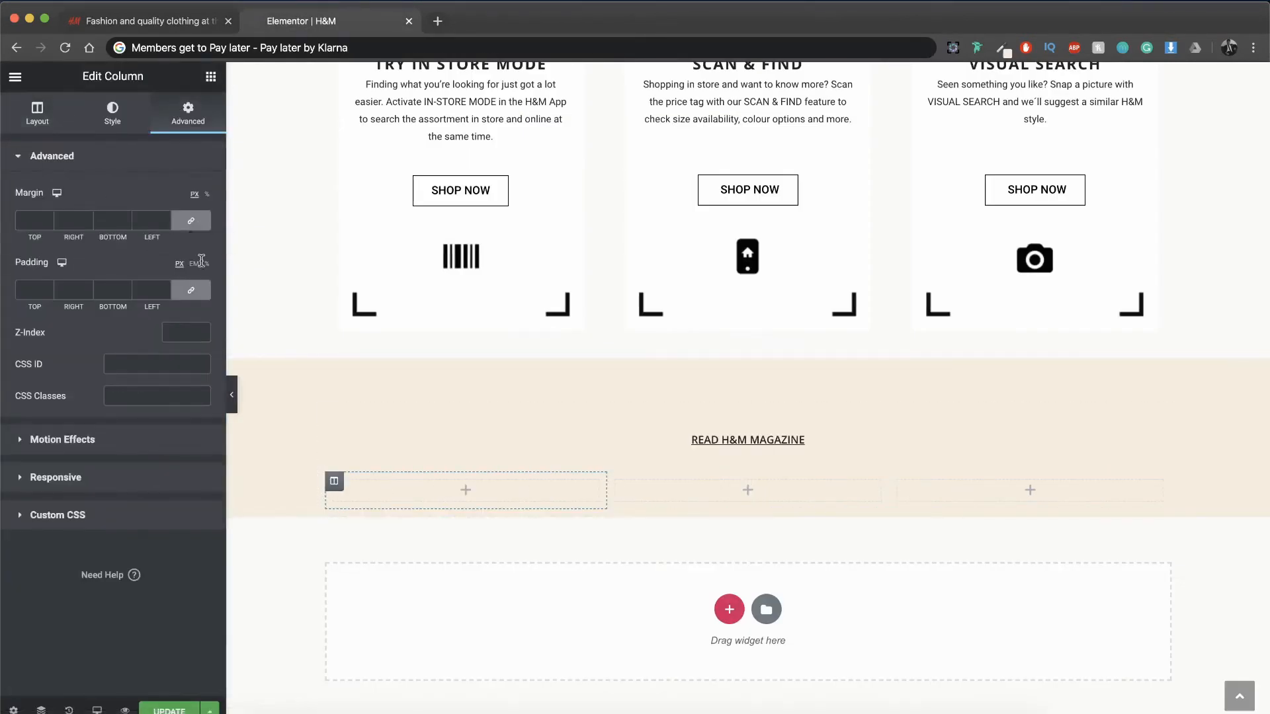
click(112, 113)
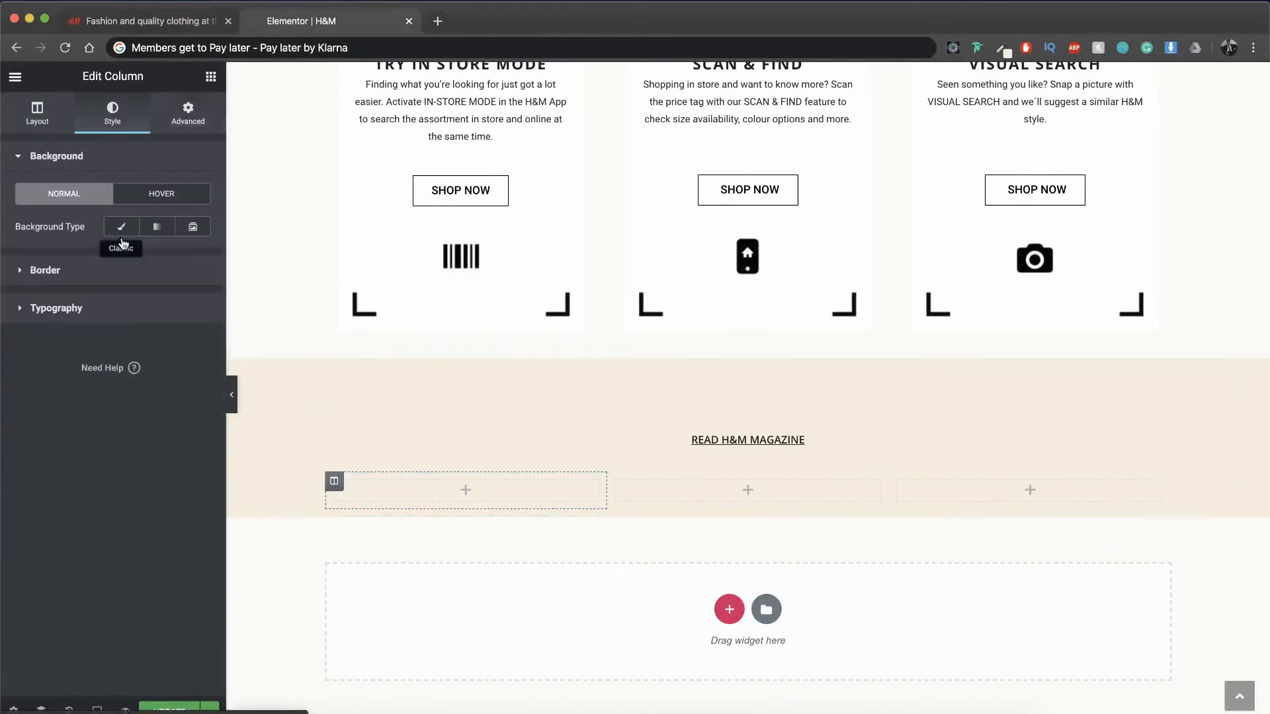
click(121, 227)
click(120, 321)
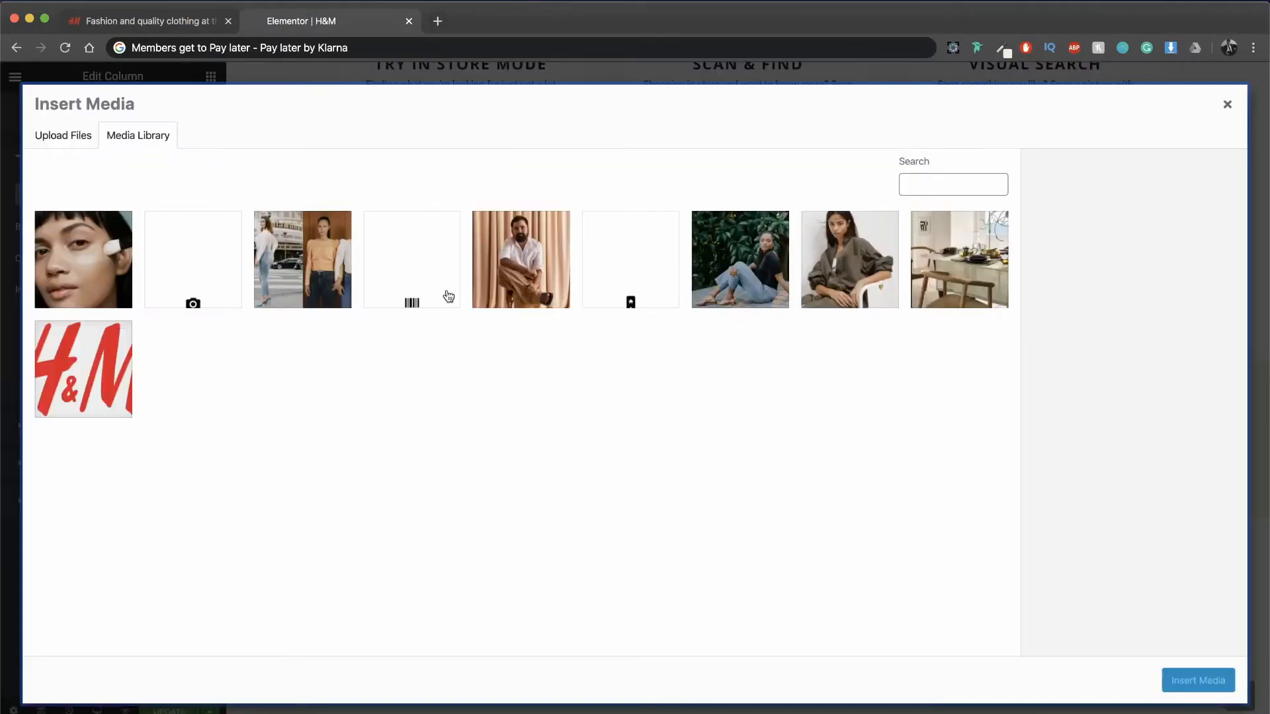
click(558, 267)
click(1197, 680)
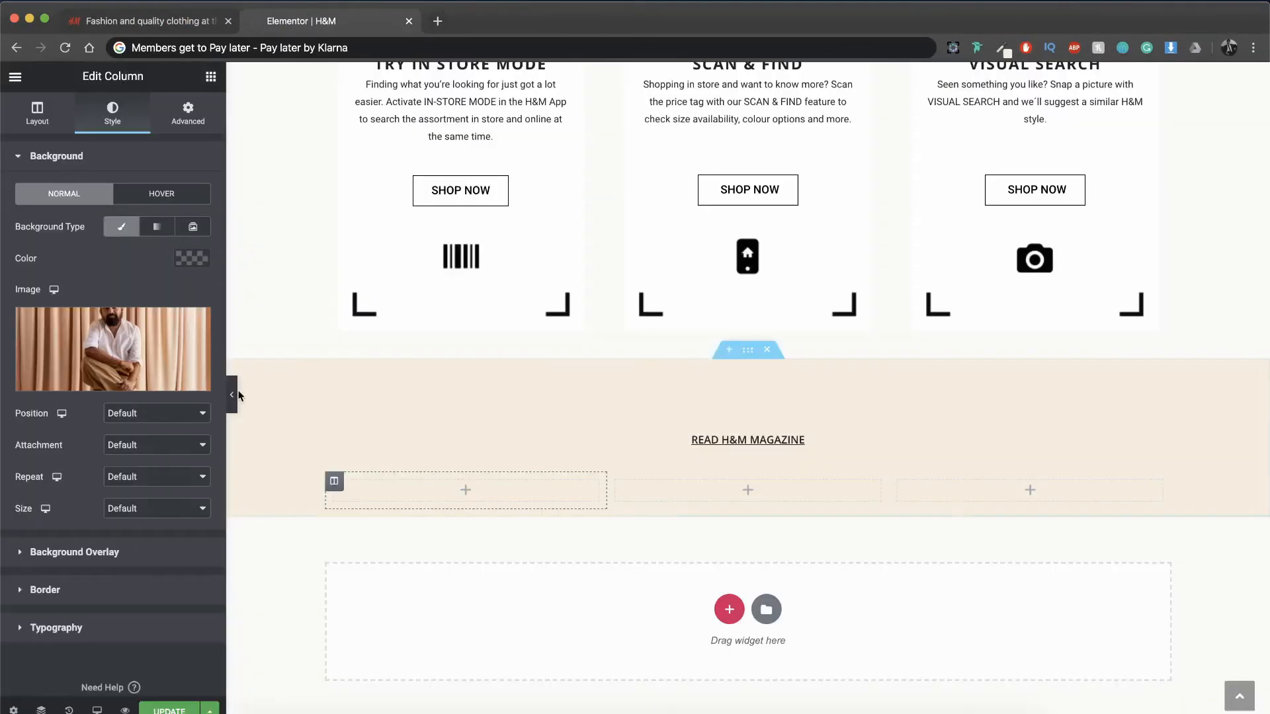
Step: Set the first column's background image to Center Center position, No-repeat and Cover size
click(166, 413)
click(135, 425)
click(142, 477)
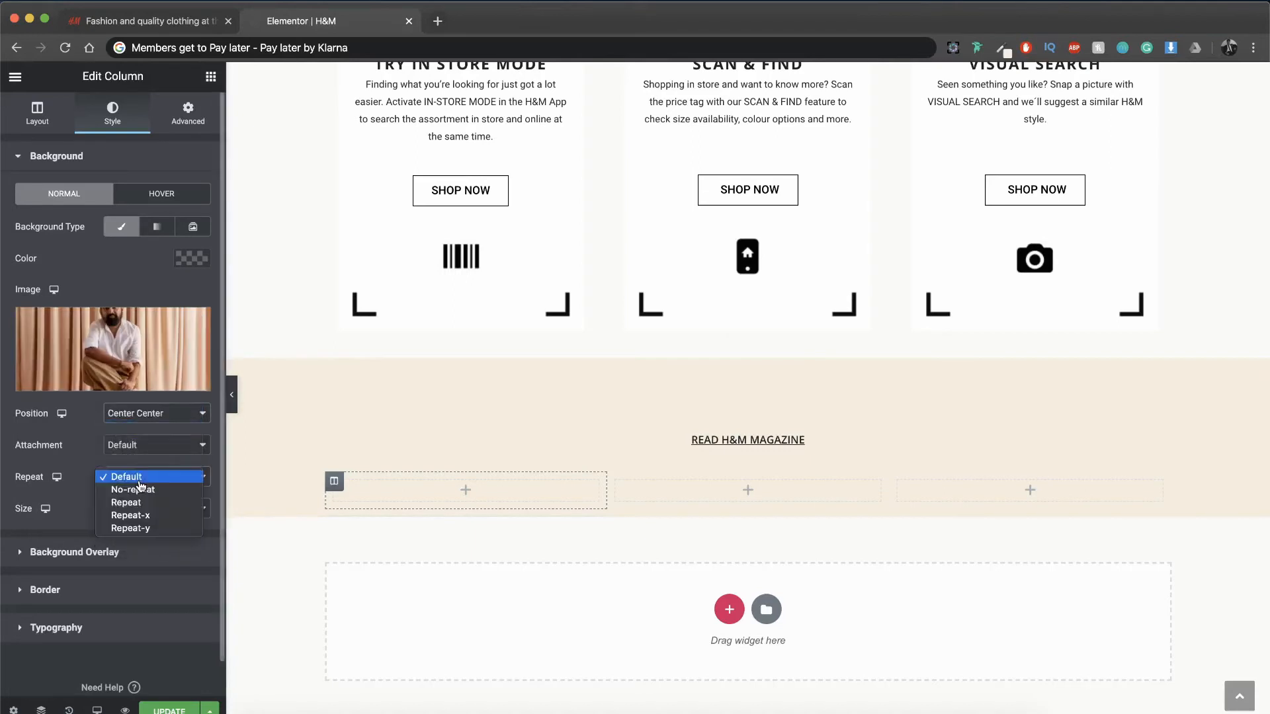
click(135, 490)
click(143, 508)
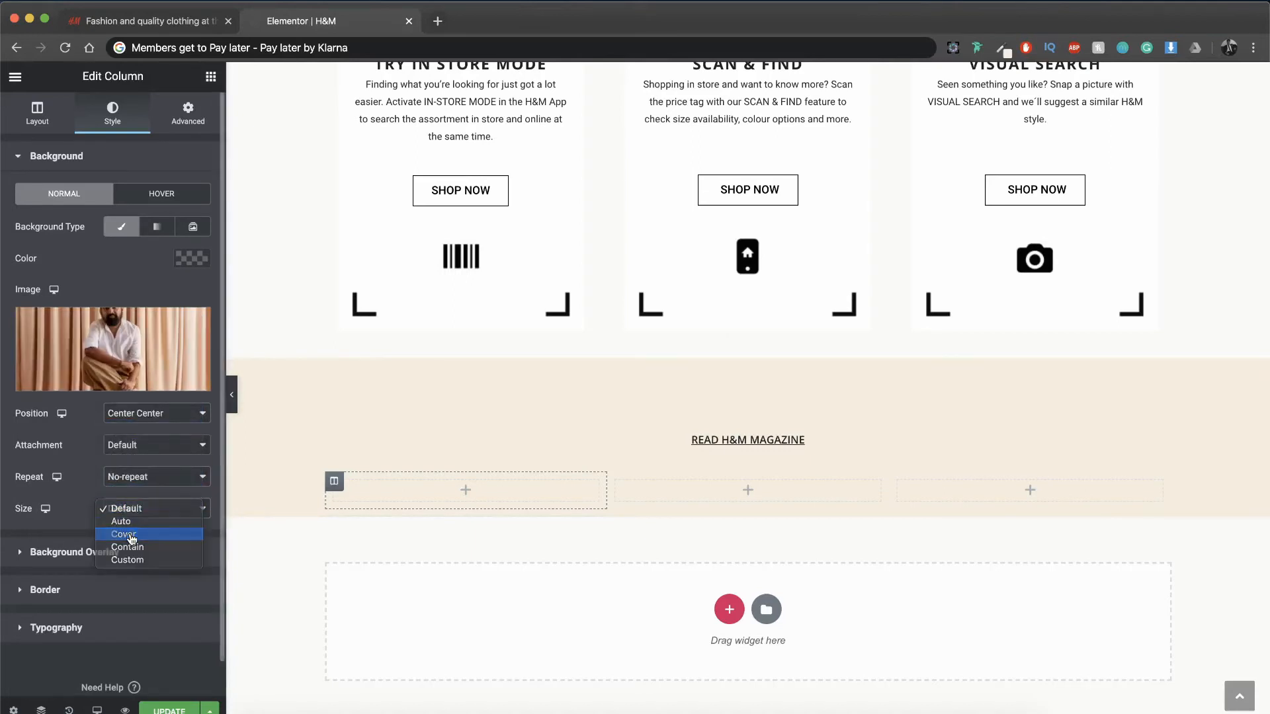
click(129, 533)
Step: Add a Spacer to the first inner column and set its space to 220
click(211, 76)
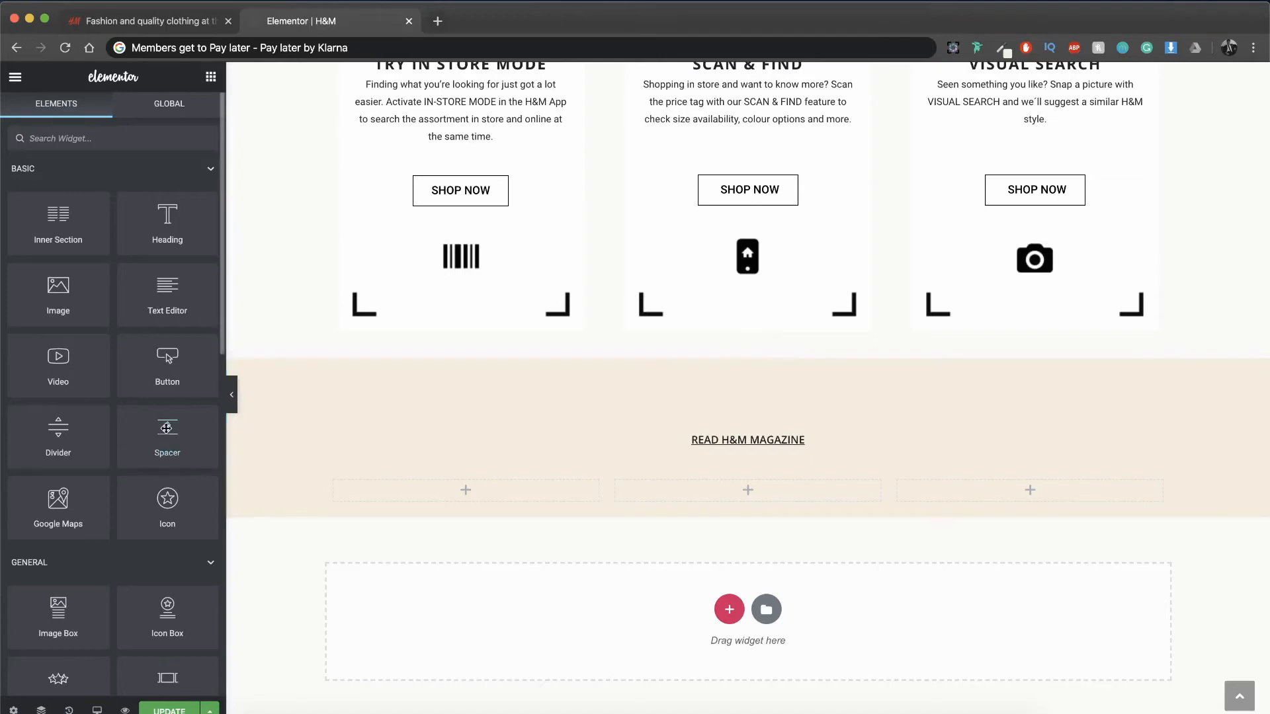
drag(167, 428, 418, 489)
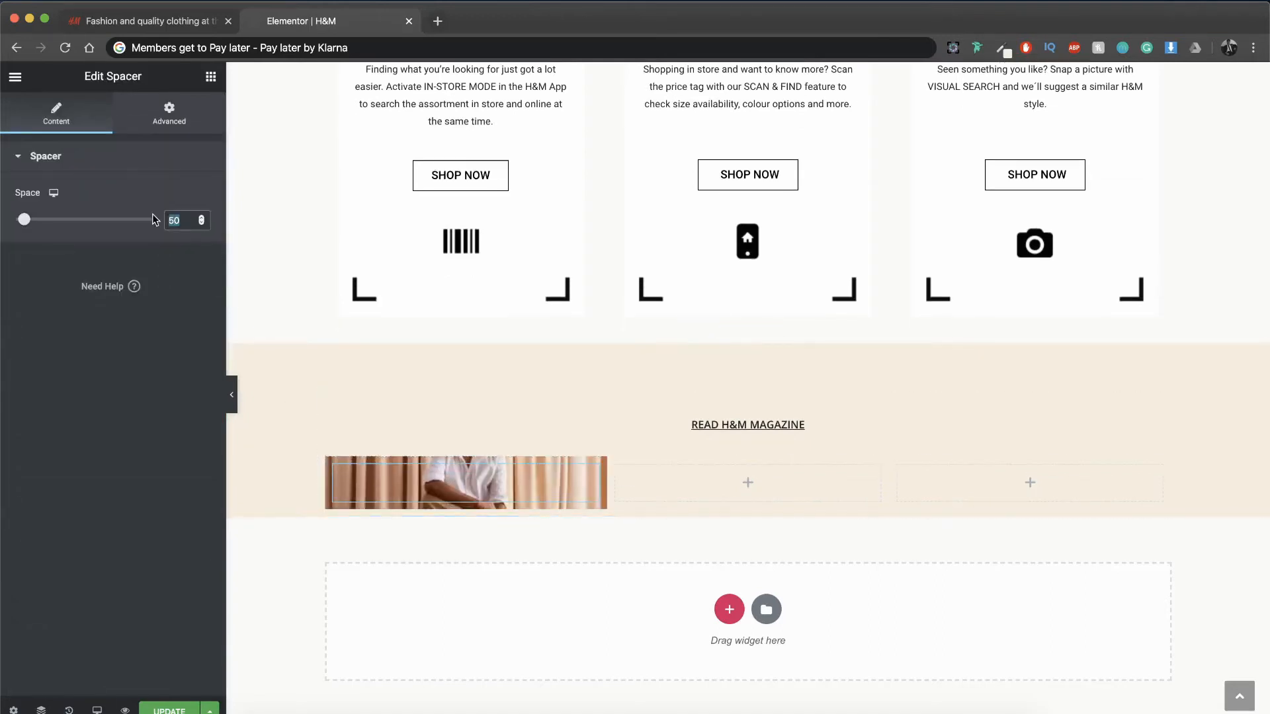
text(220)
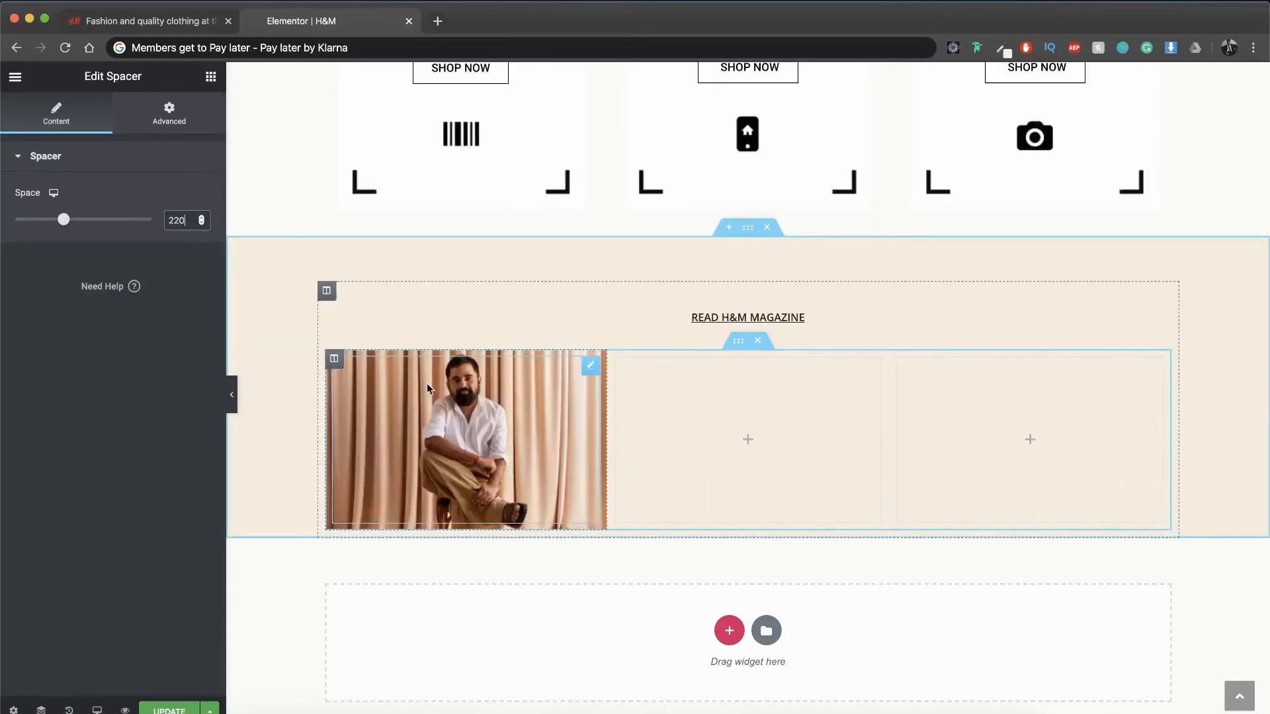
Step: Copy the first image column and paste it beside the original, taking the place of an empty column
right_click(342, 360)
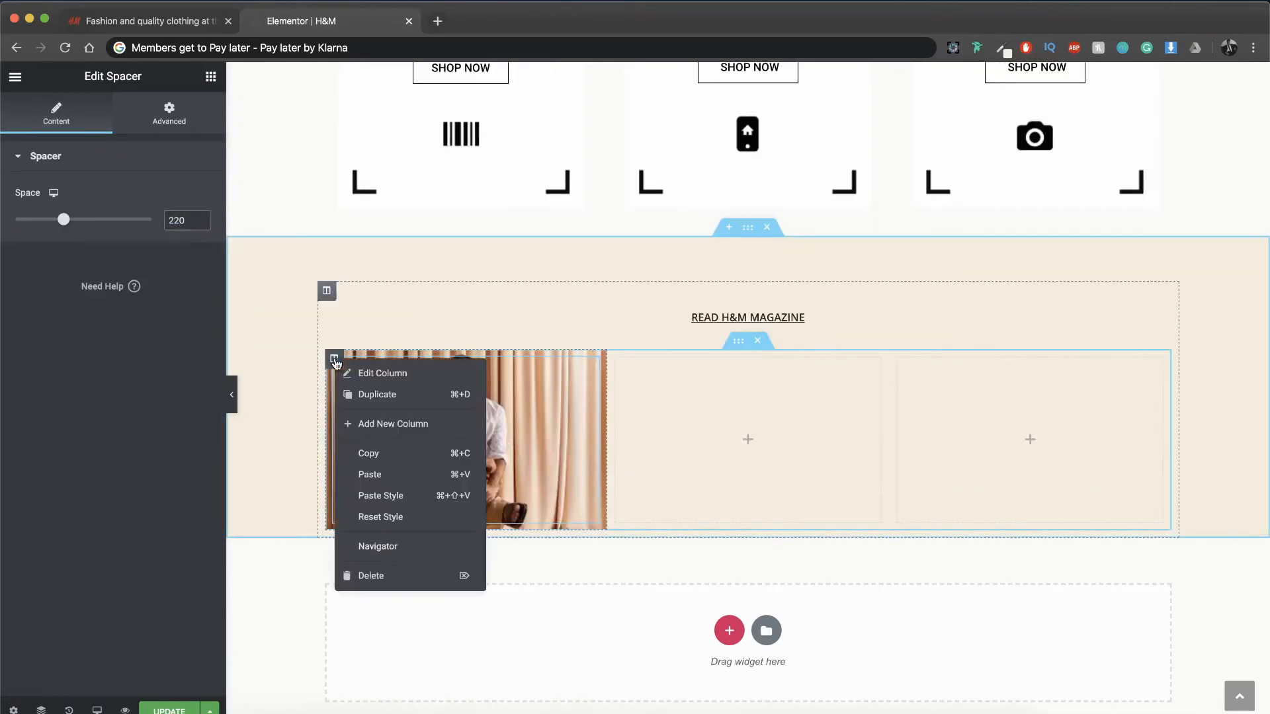
click(380, 451)
right_click(616, 360)
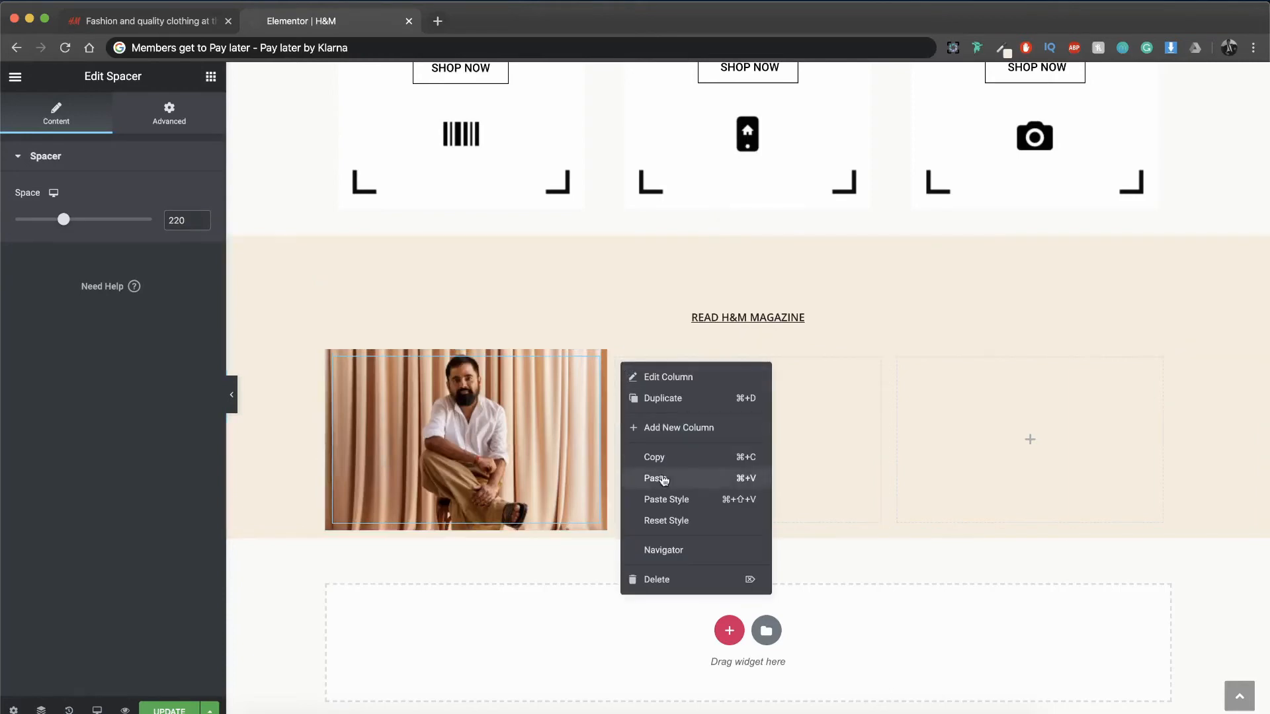
click(663, 480)
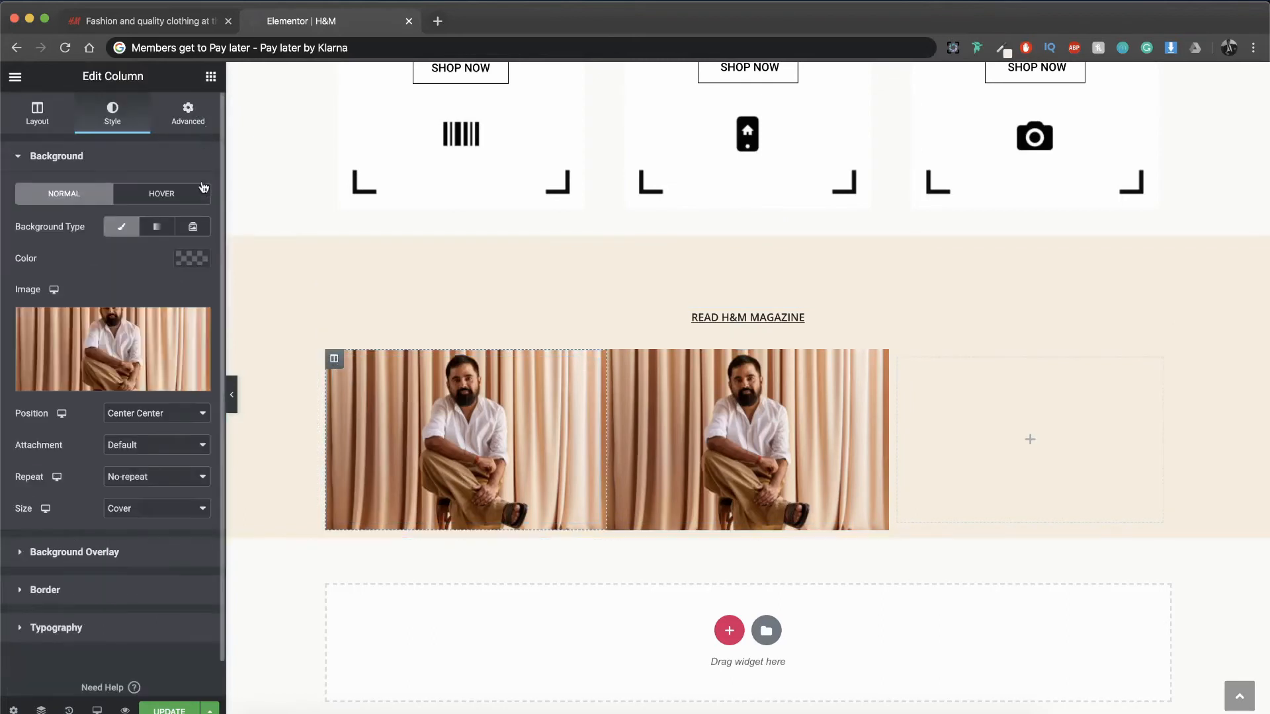
Step: Give the first image column a percentage margin and enter a margin of 2 on all sides of the second column
click(188, 114)
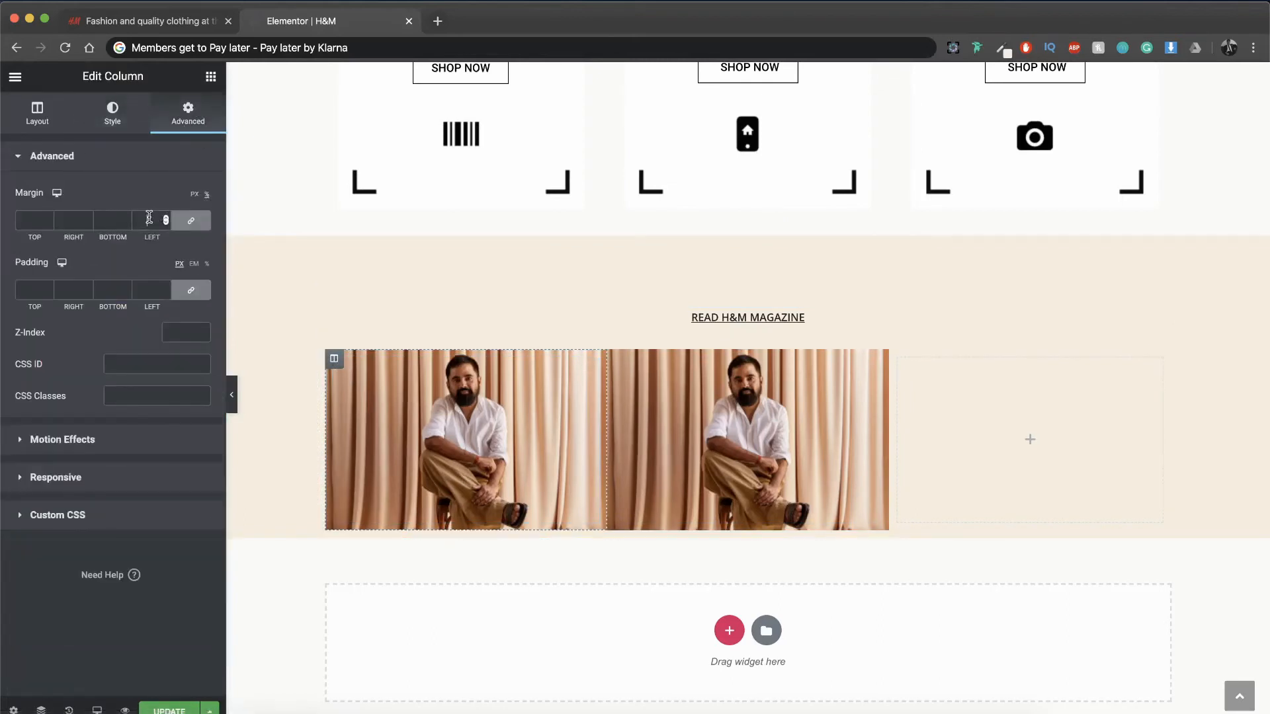
click(618, 365)
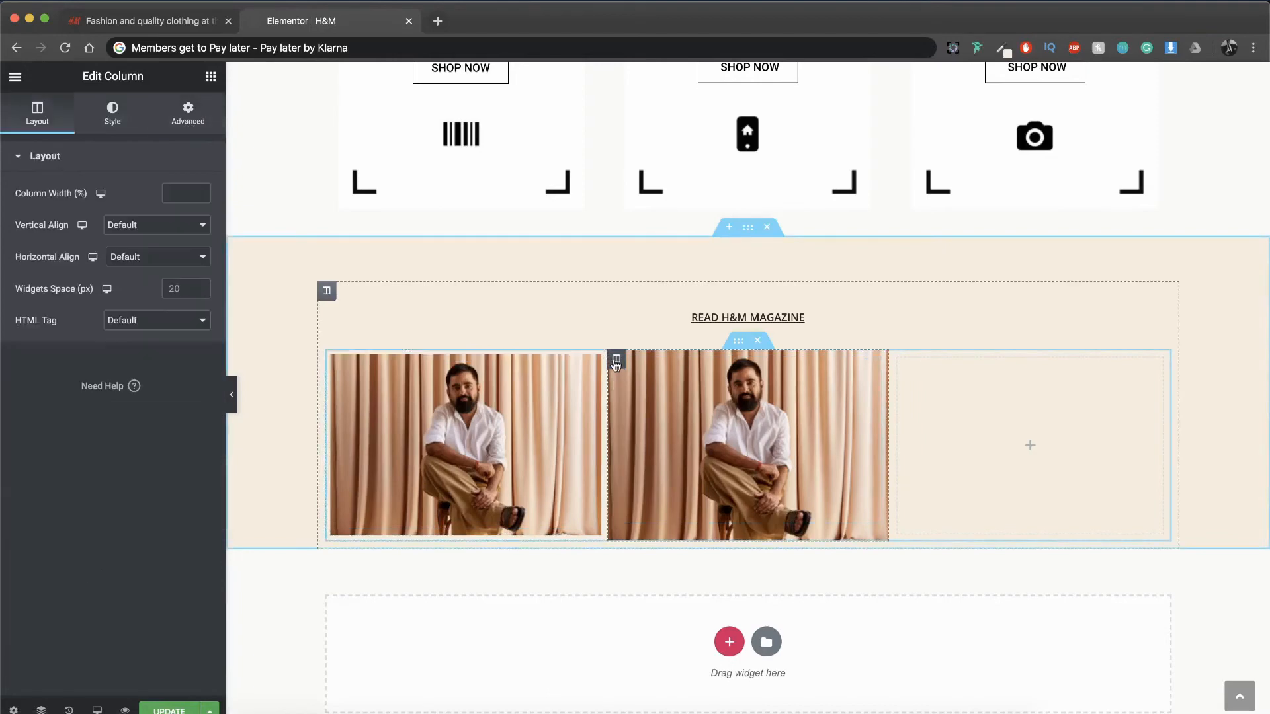
click(188, 114)
click(151, 218)
text(2)
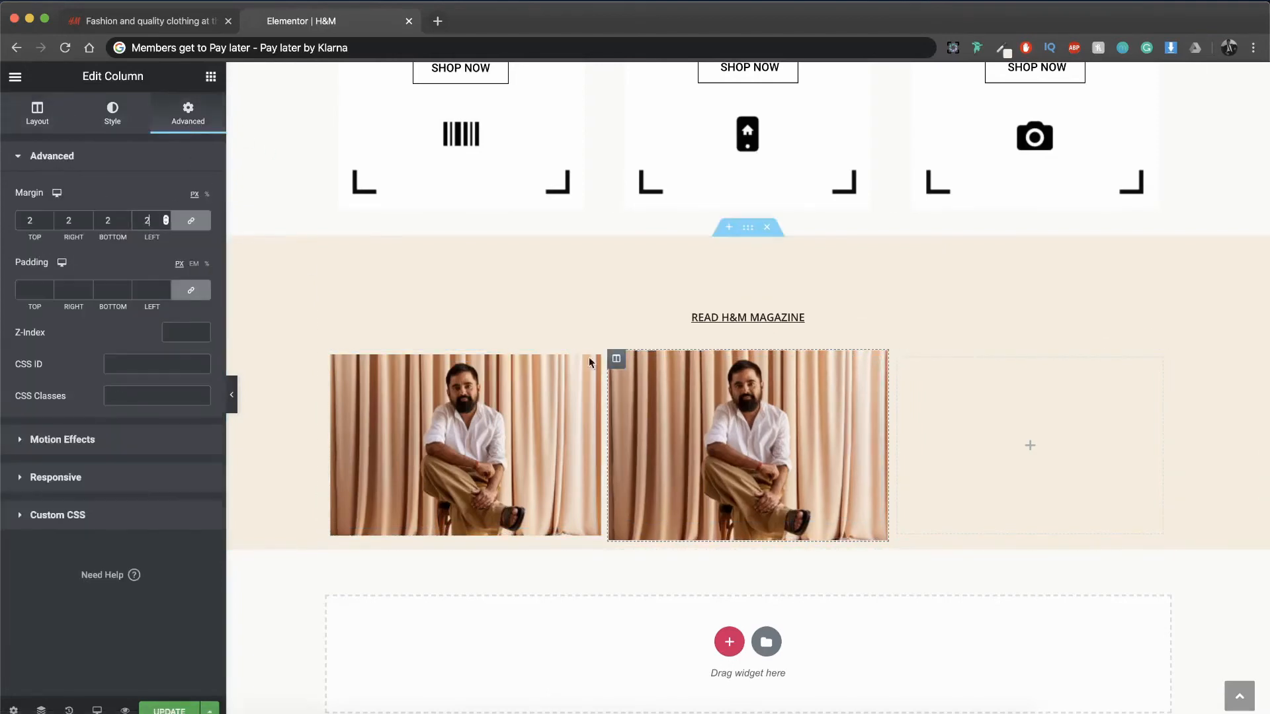
Step: Paste a copy of the second image column as the last column and delete the remaining empty column
right_click(616, 358)
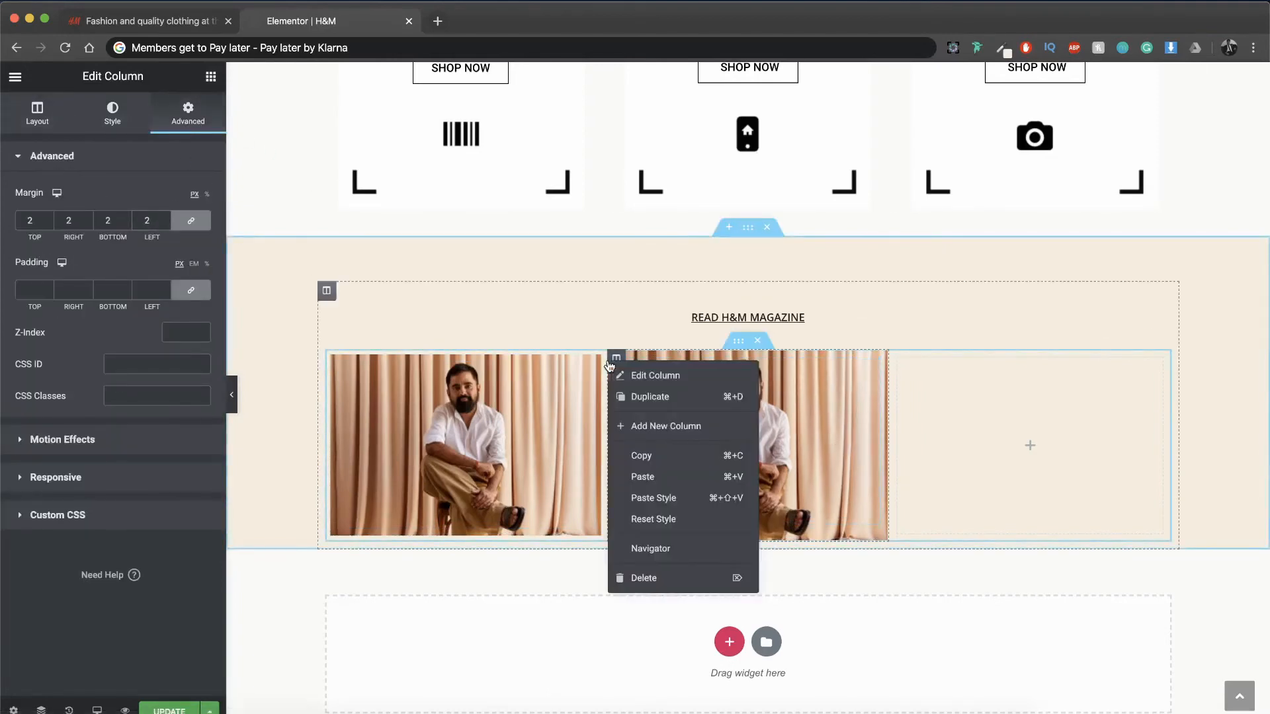
click(648, 453)
right_click(905, 363)
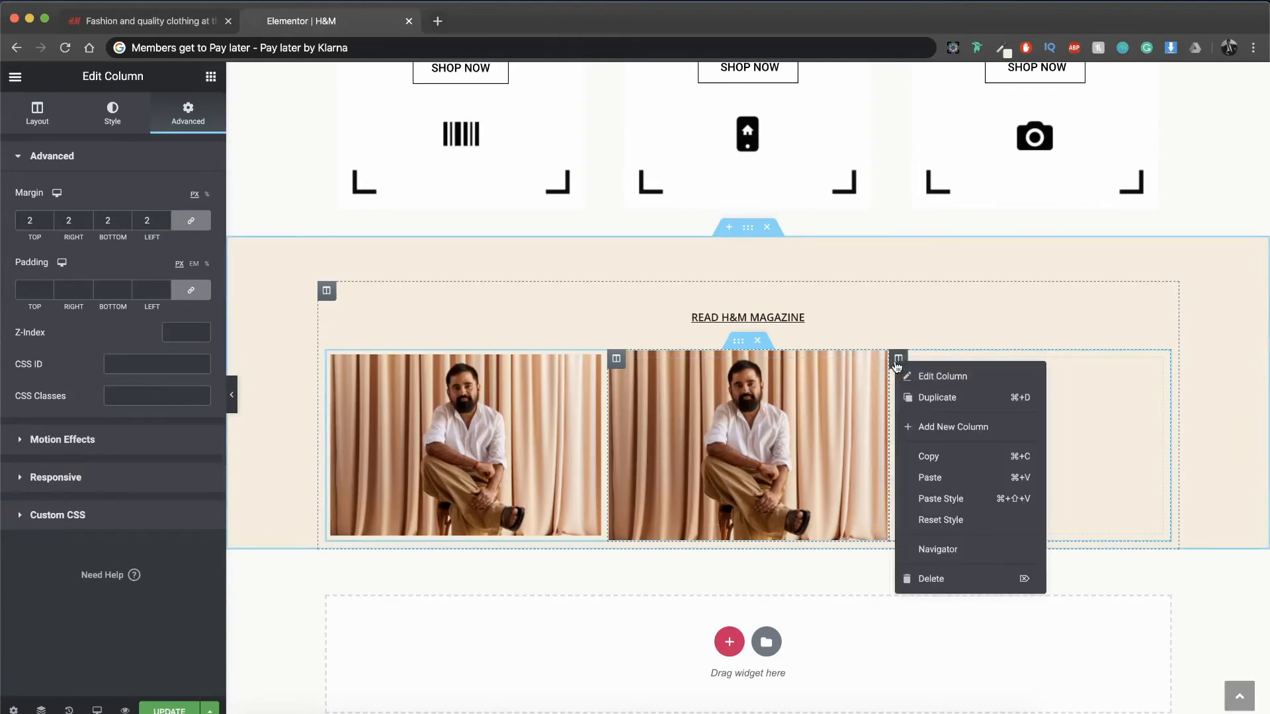
click(915, 477)
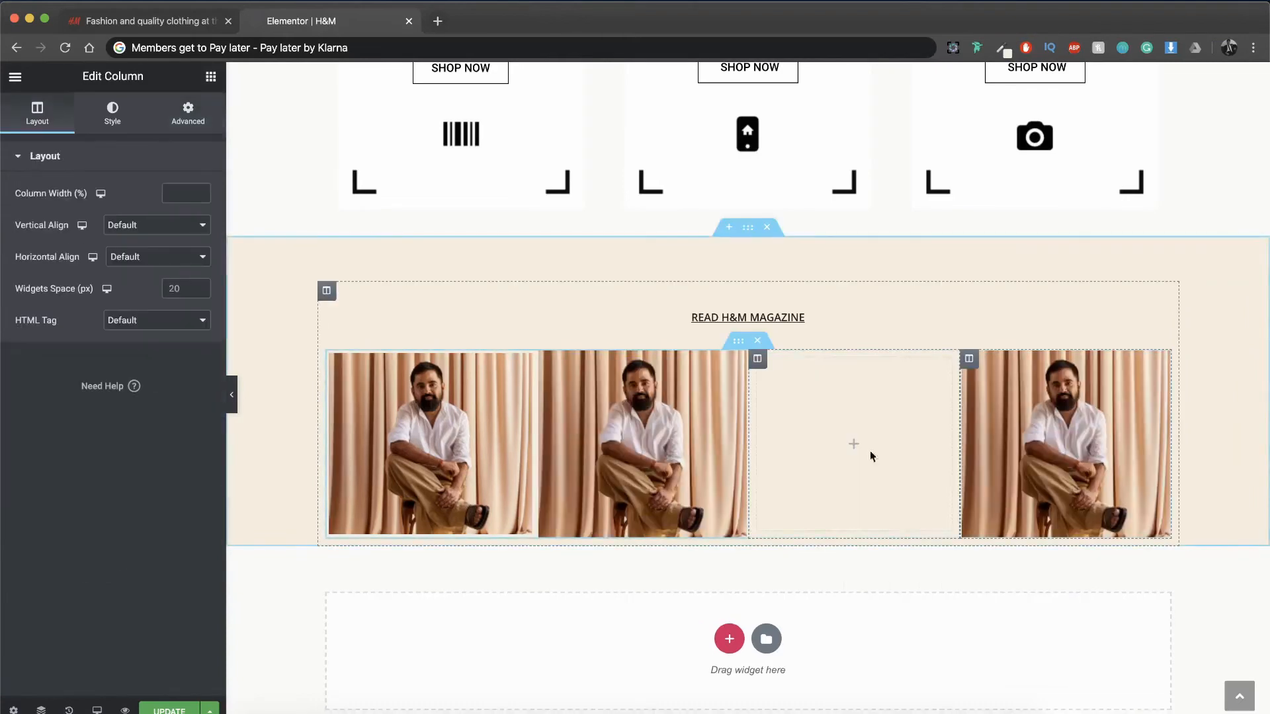
right_click(758, 364)
click(799, 575)
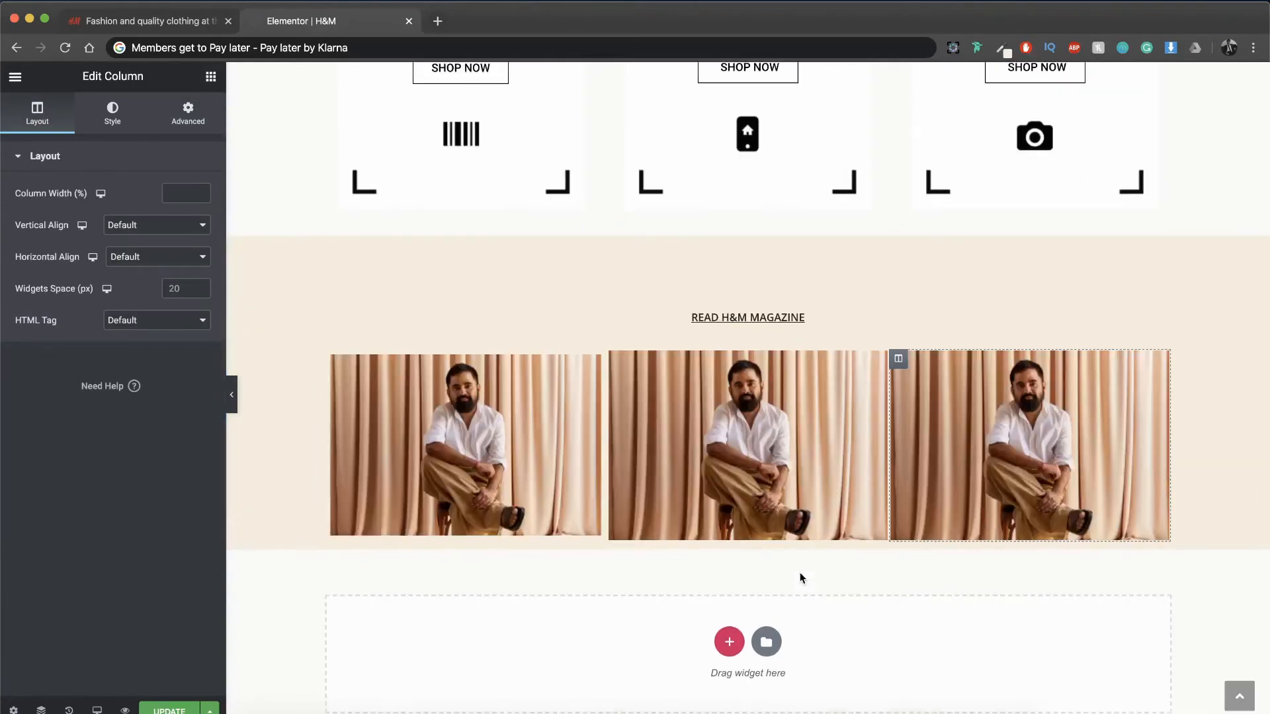
Step: Set the middle image column's margin to 2% on all sides
click(187, 113)
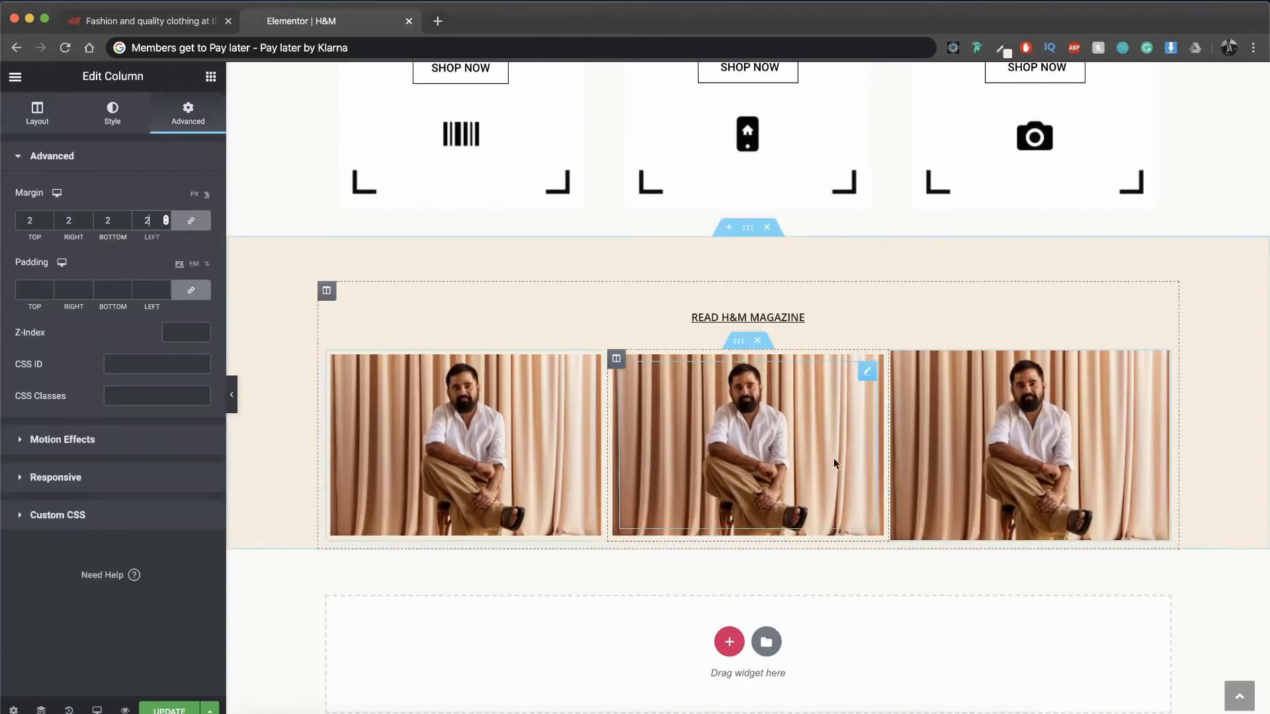
Step: Set the last image column's margin to 2% on all sides
click(898, 358)
click(188, 113)
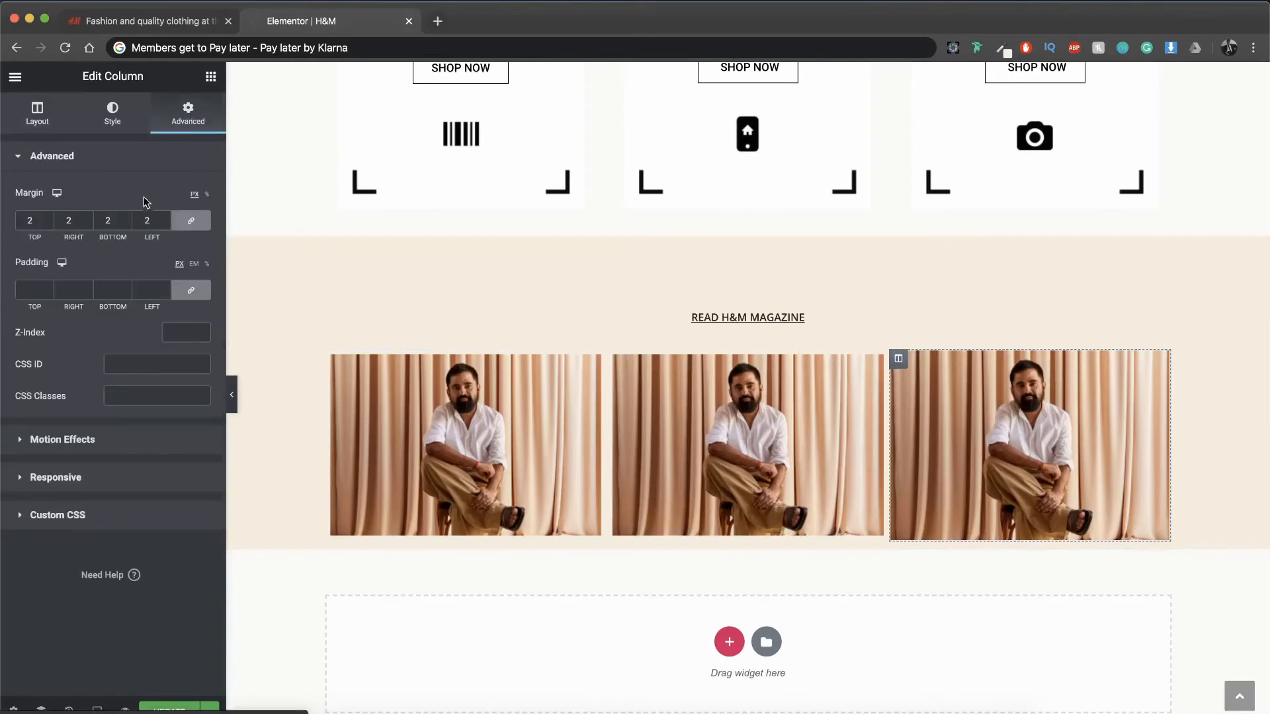
click(158, 214)
text(2)
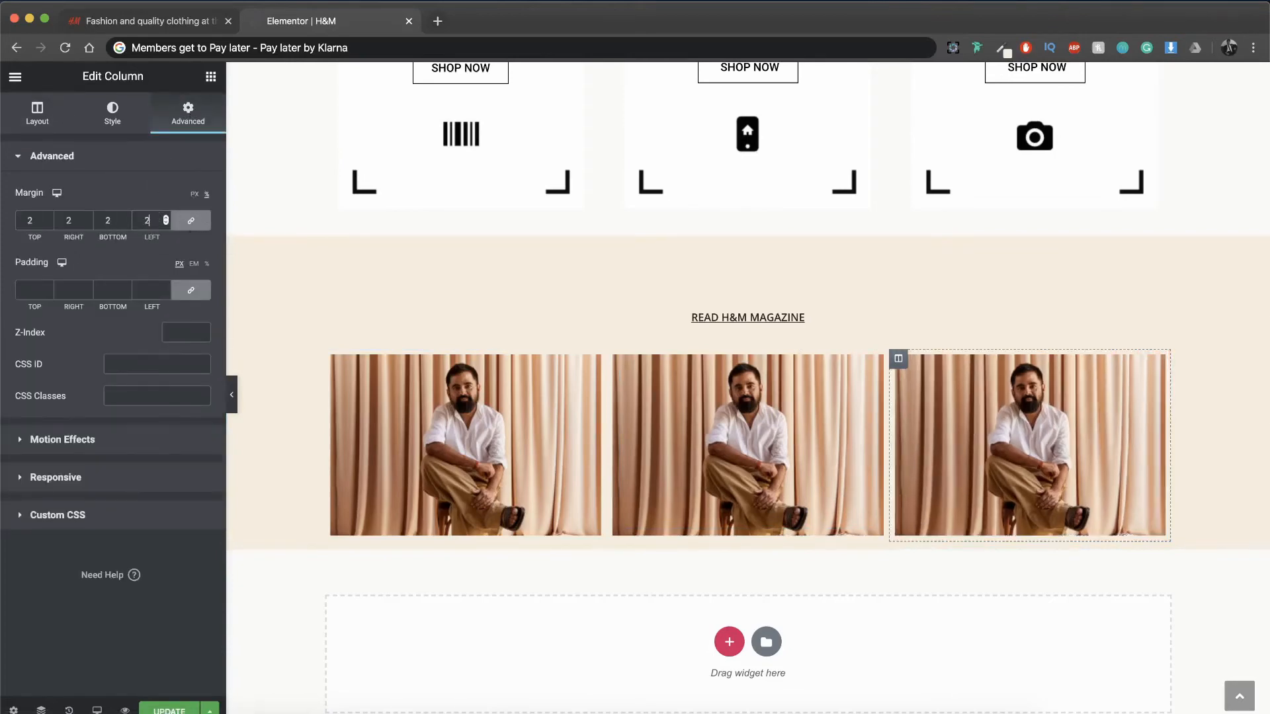
Step: Replace the middle column's background image with the street-fashion photo of the women in jeans from the media library
click(113, 112)
click(112, 347)
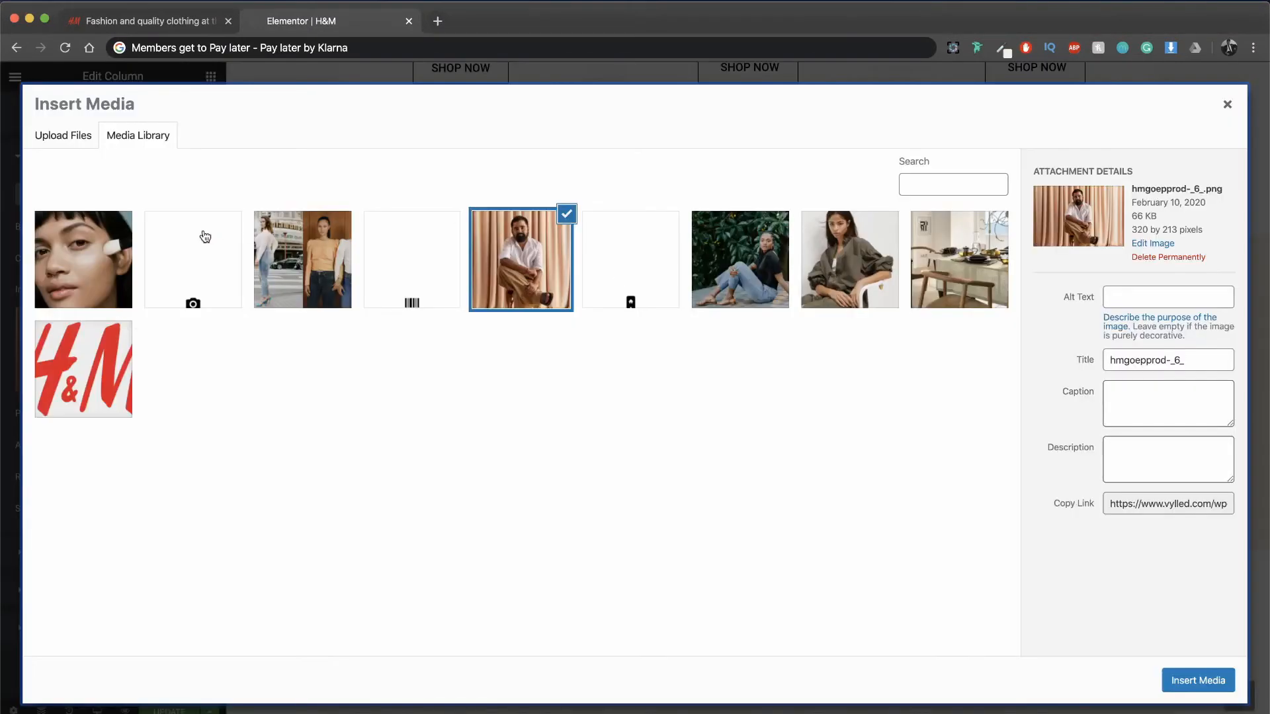
click(286, 250)
click(1197, 680)
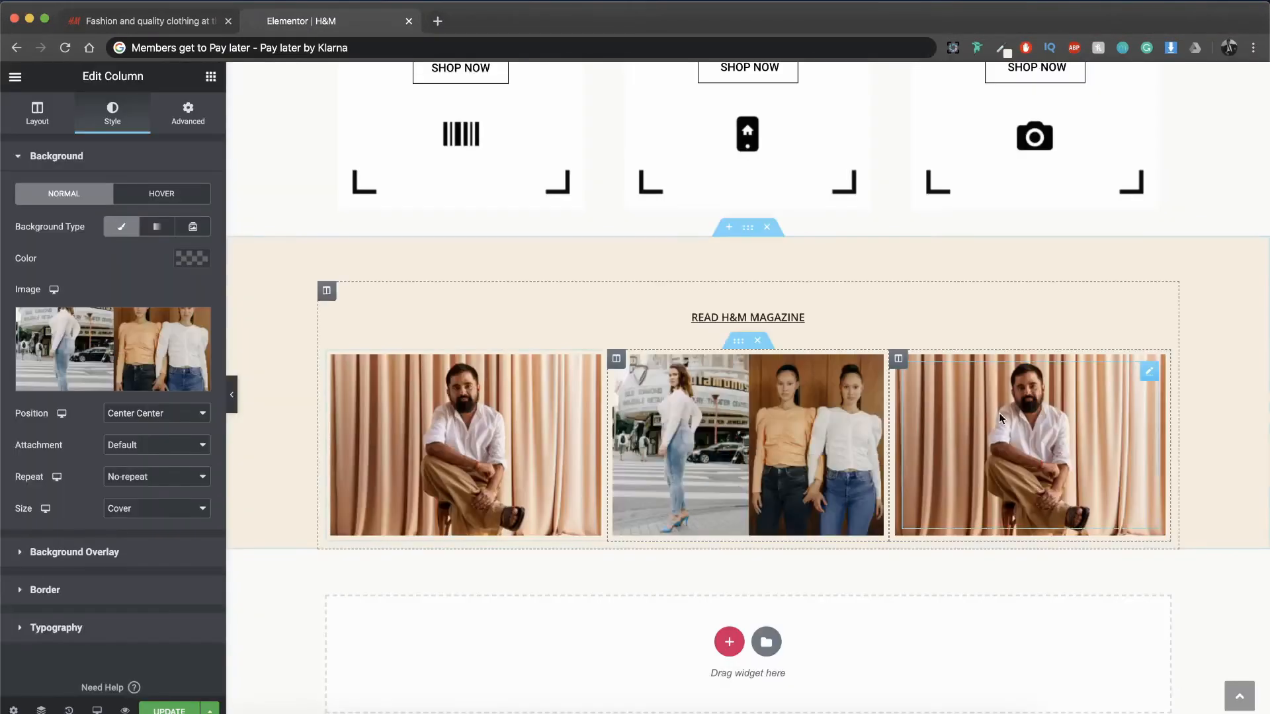
Step: Replace the last column's background image with the media library photo of the woman holding a makeup brush
click(899, 357)
click(109, 126)
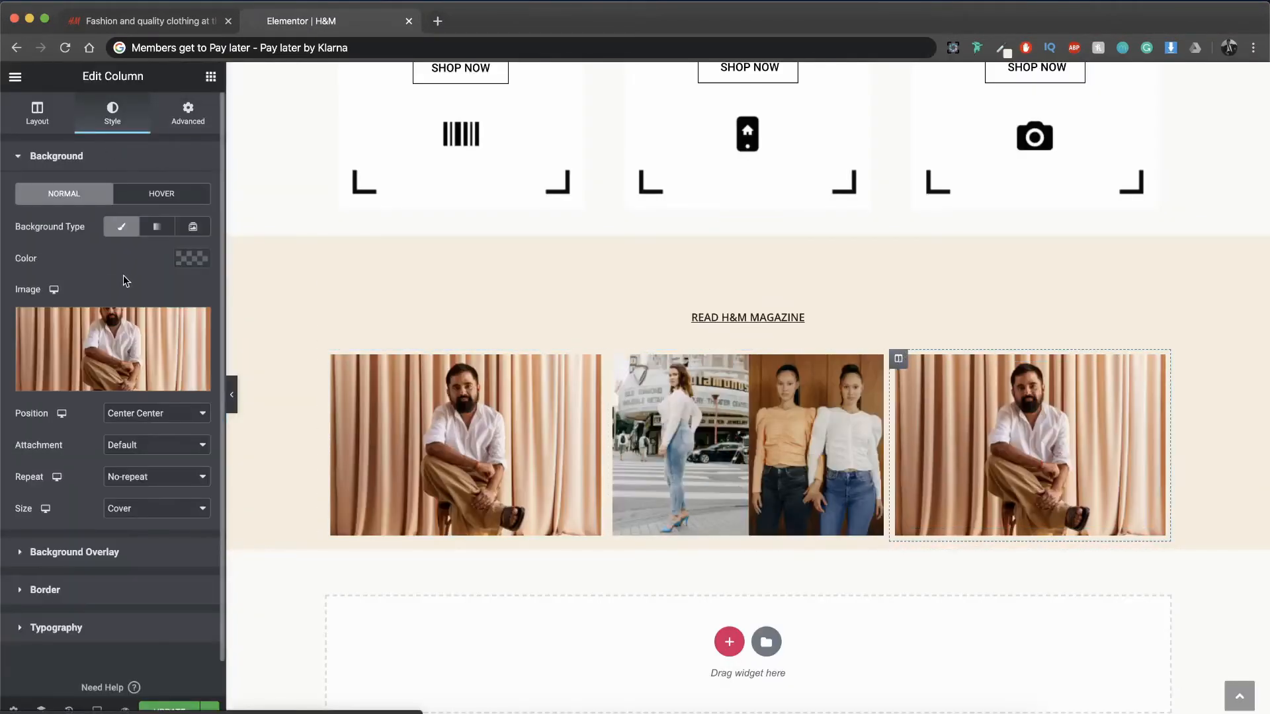
click(117, 334)
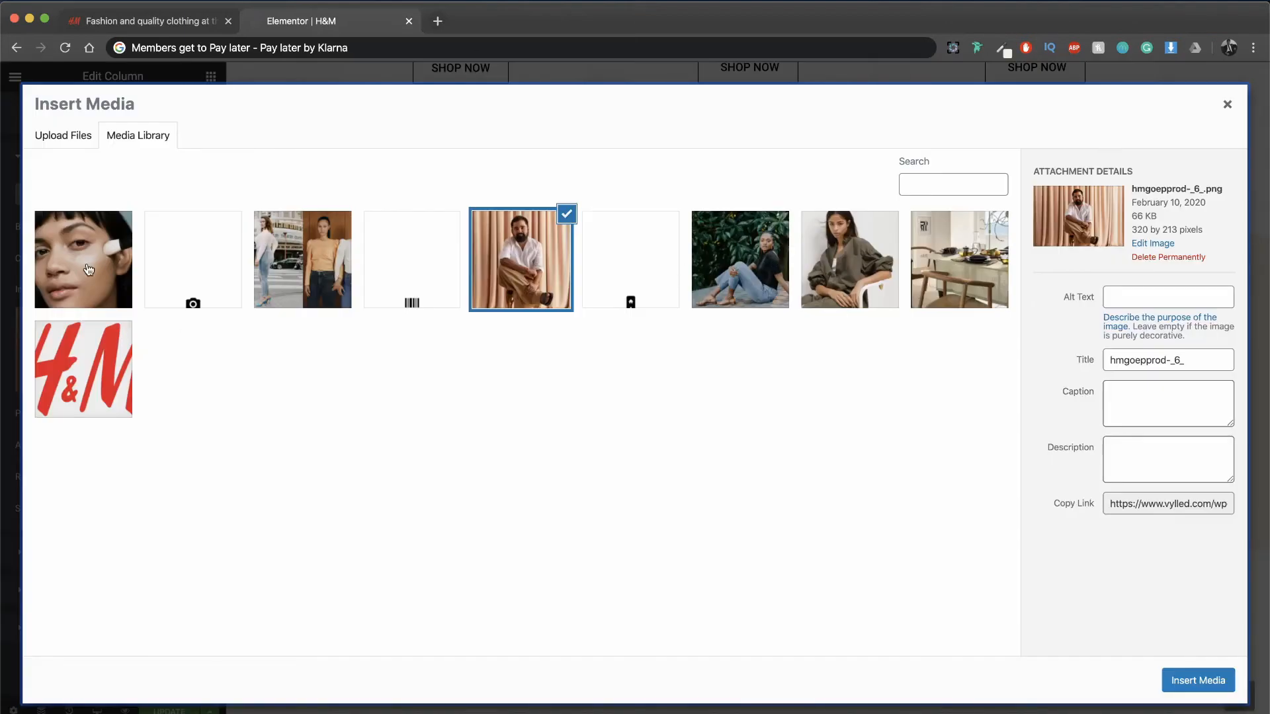
click(89, 270)
click(1216, 685)
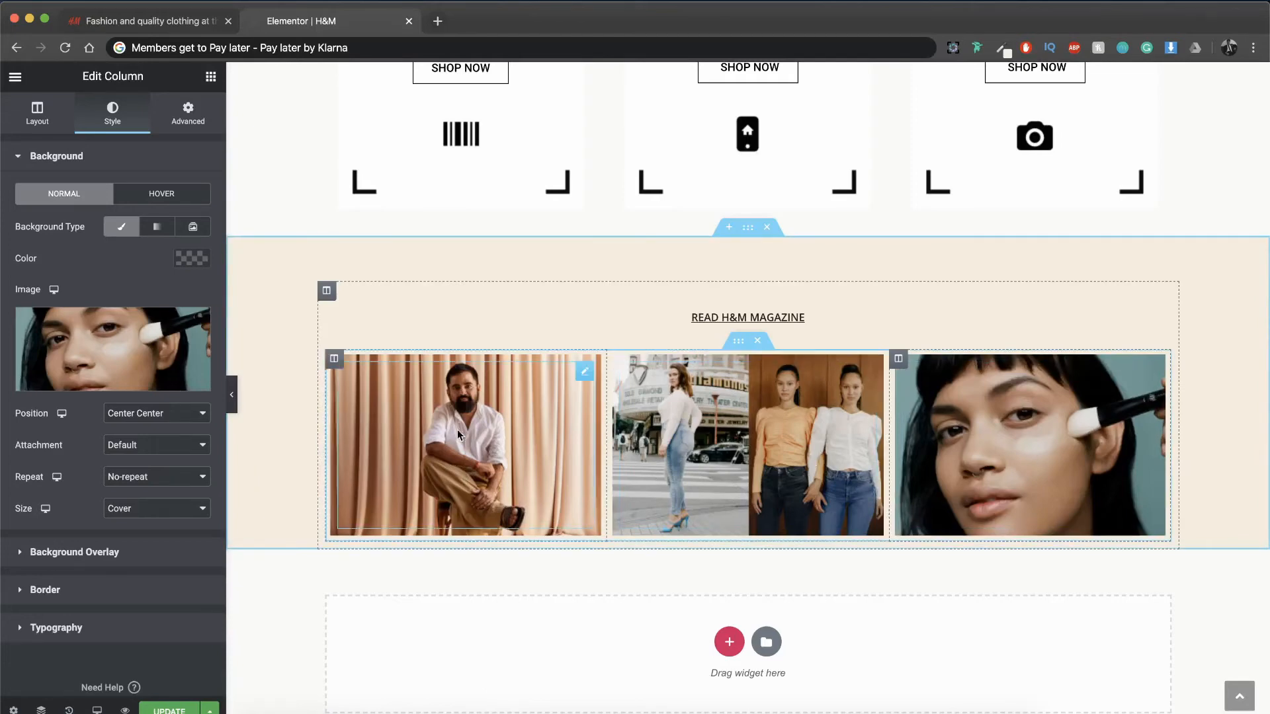
Step: Duplicate the inner section with the three image columns and set the copy's top margin to -14 px, unlinked from the other sides
right_click(739, 347)
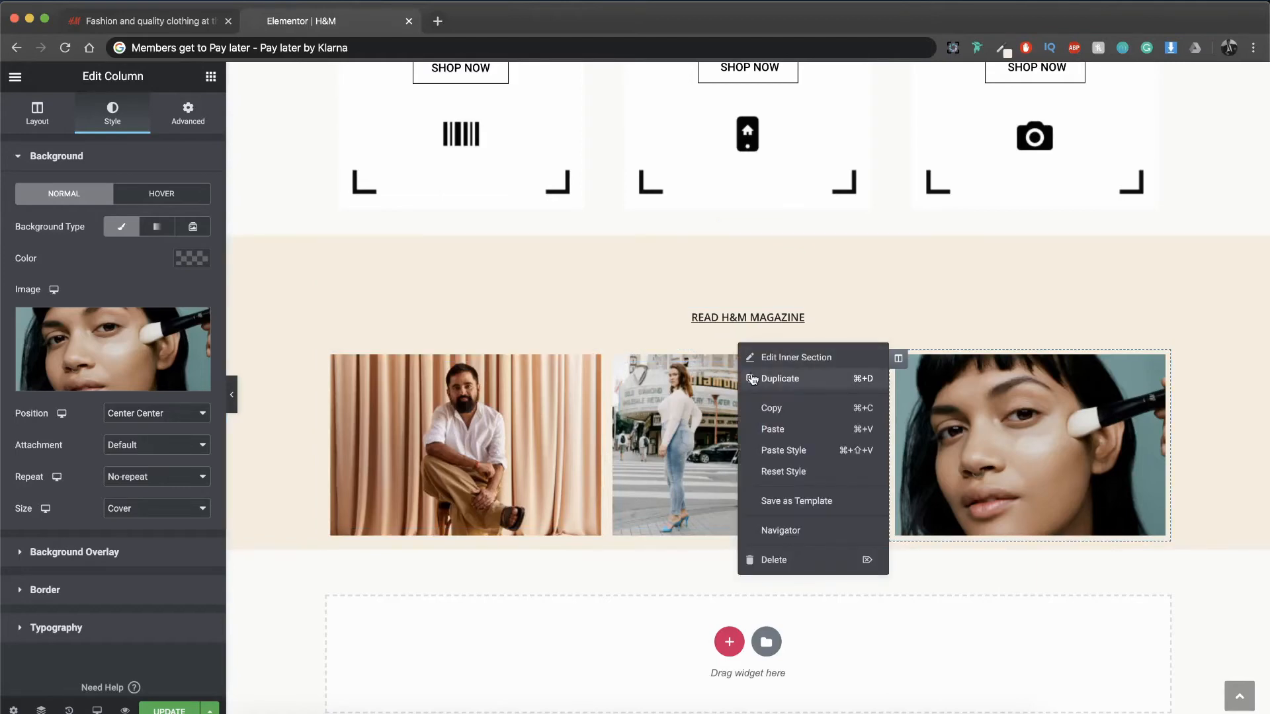
click(753, 379)
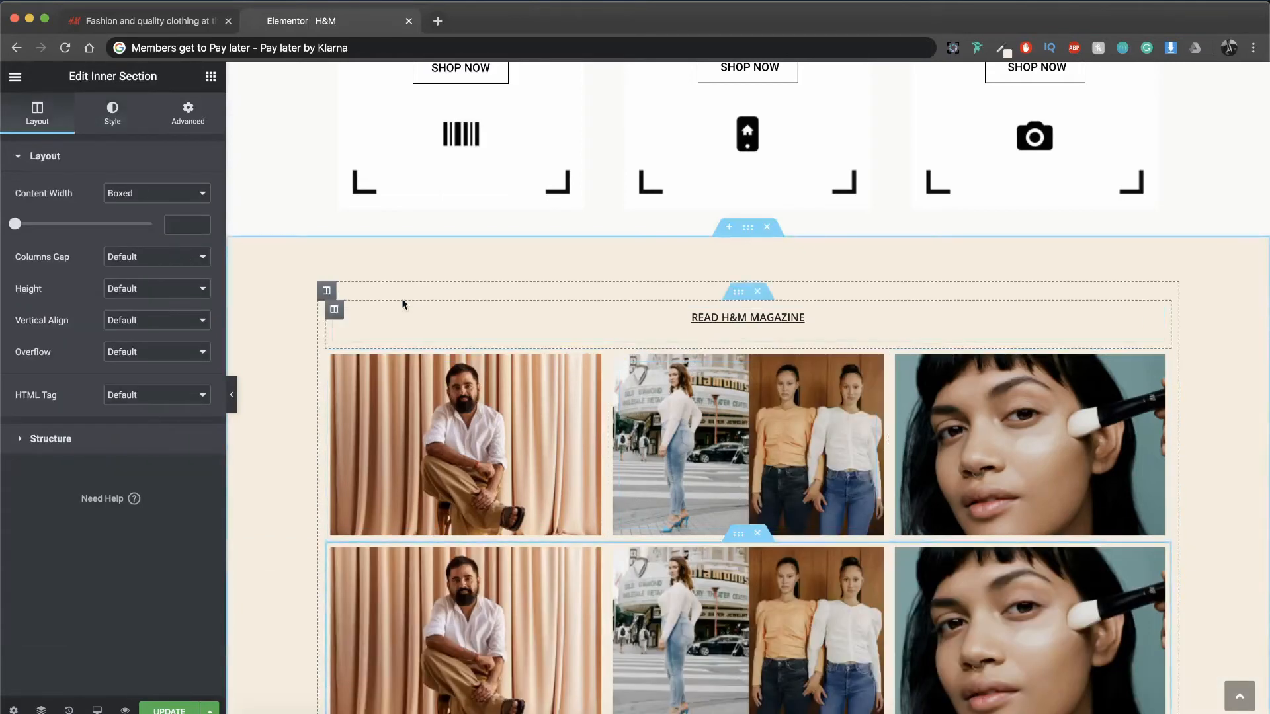
click(188, 112)
click(200, 221)
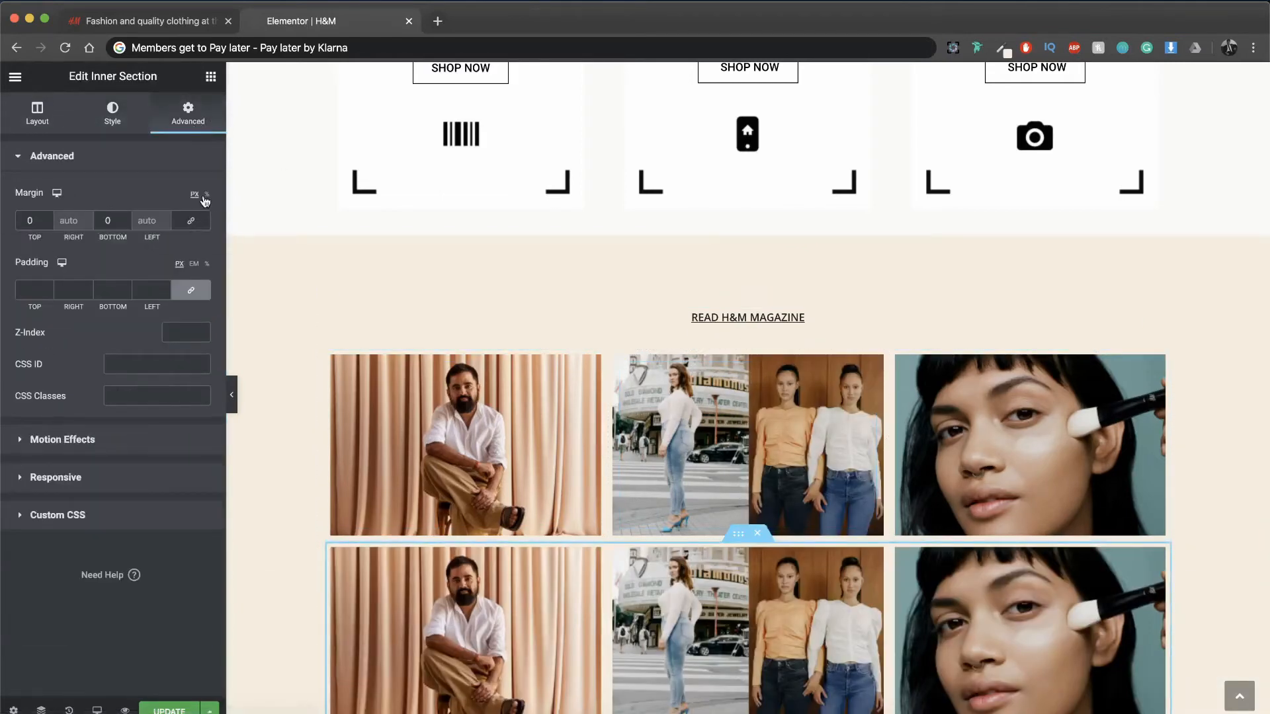
click(197, 223)
click(197, 224)
click(48, 224)
click(48, 223)
click(48, 224)
click(48, 223)
click(48, 223)
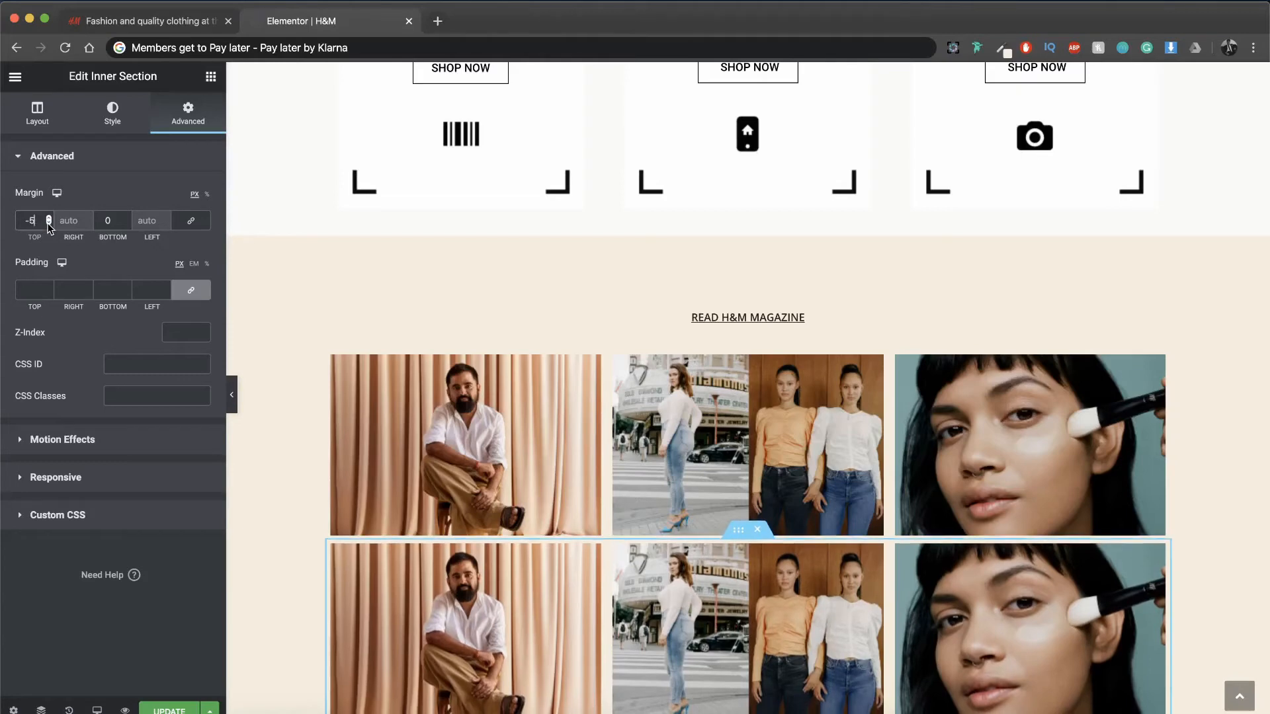
click(49, 224)
click(48, 223)
click(49, 223)
click(48, 223)
click(48, 224)
click(48, 224)
click(49, 224)
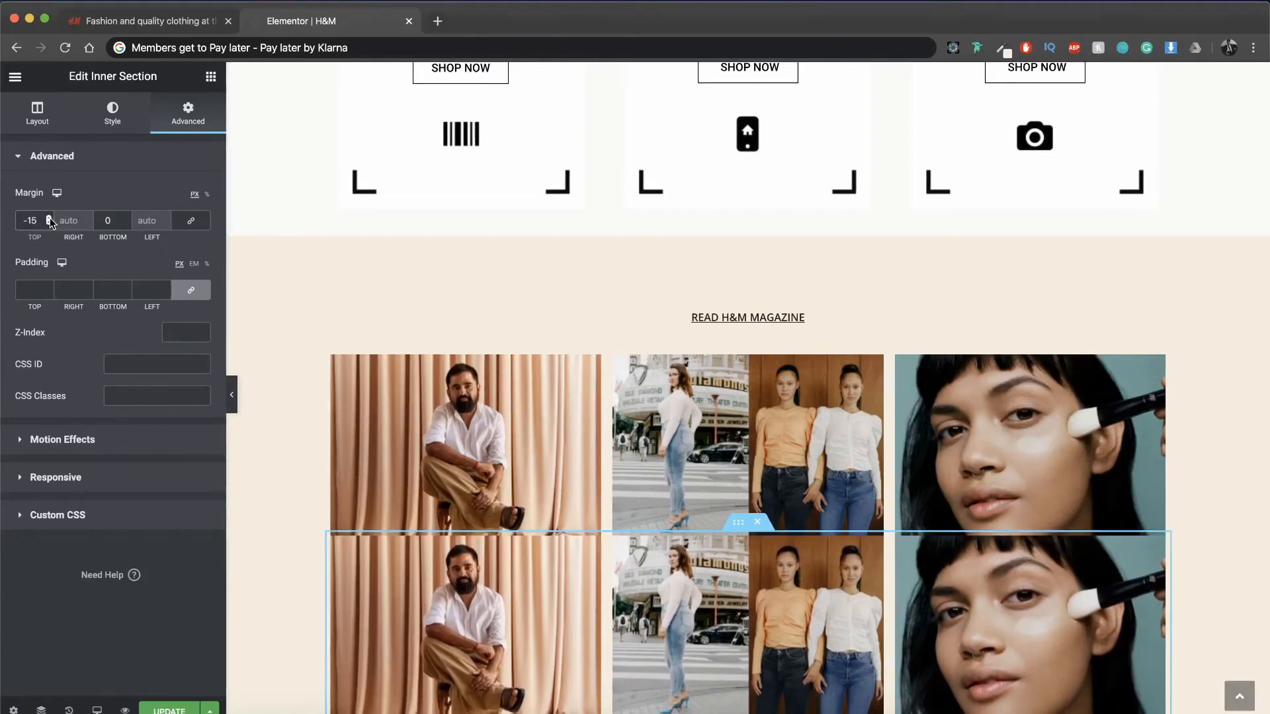
click(49, 223)
click(48, 224)
Step: Remove the background image from the first column of the duplicated row and give it a white #FFFFFF background
scroll(592, 399, down, 3)
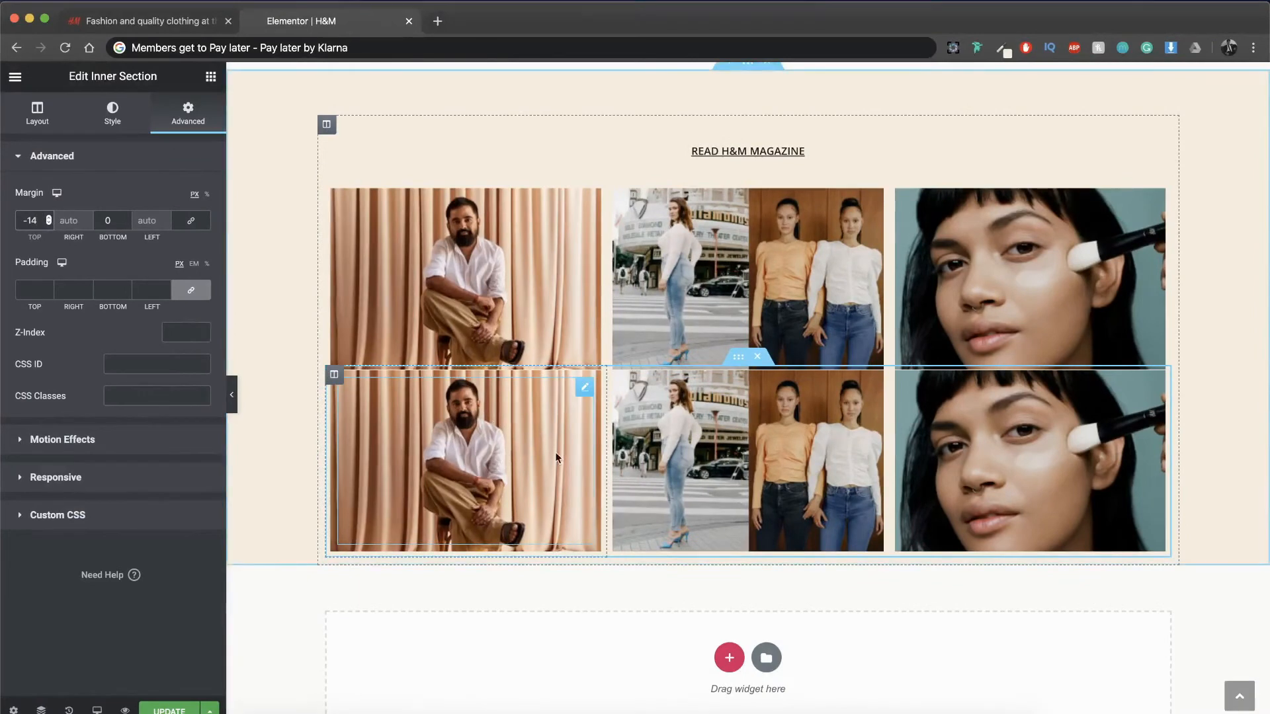
click(334, 375)
click(112, 112)
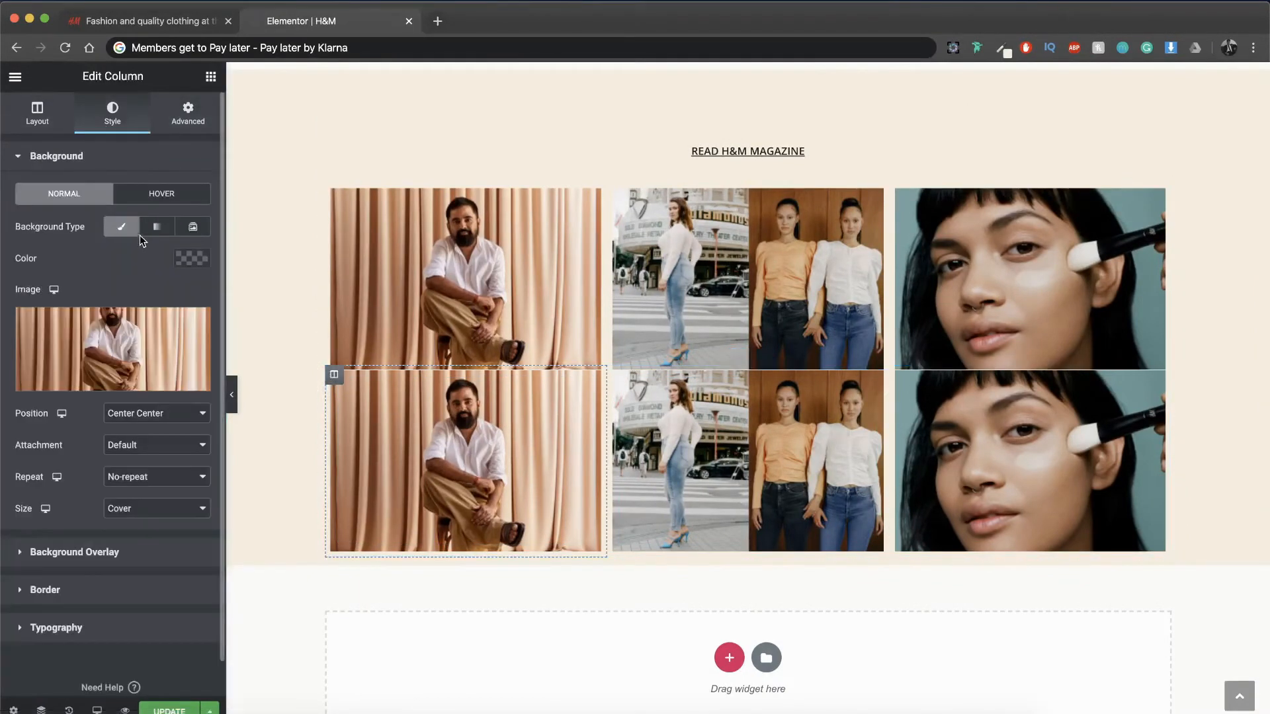
click(127, 232)
click(128, 231)
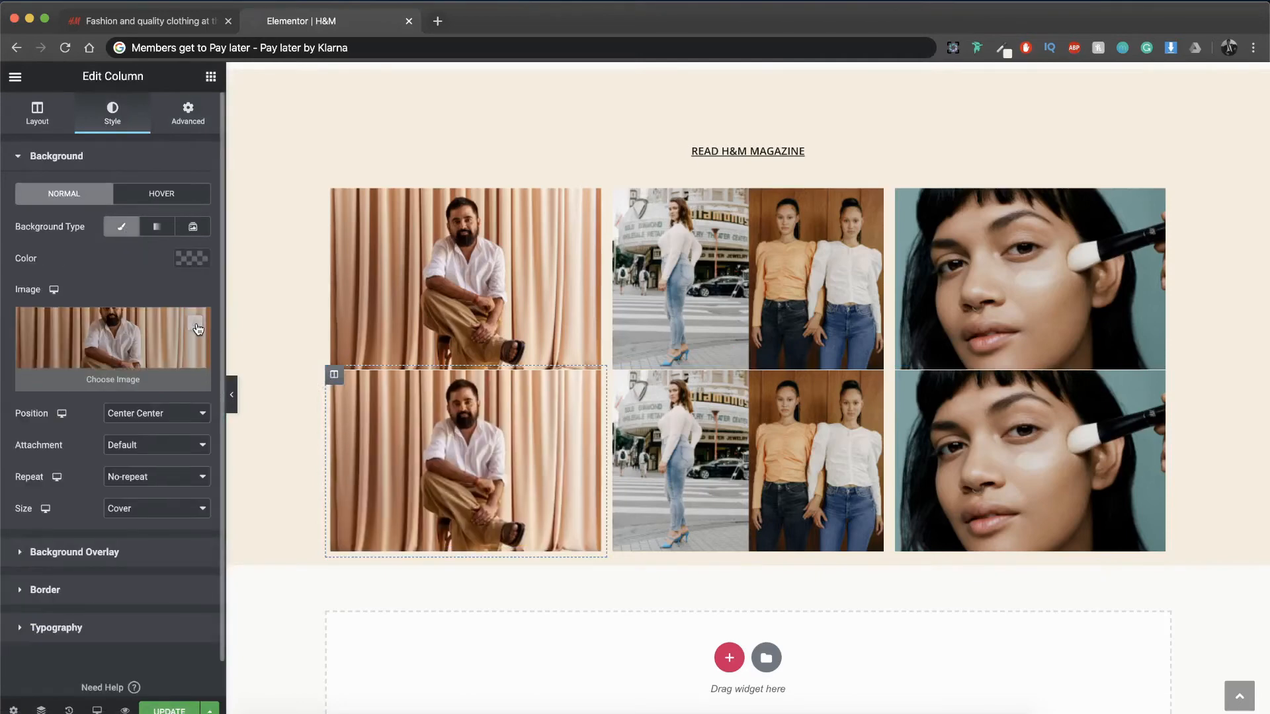
click(194, 323)
click(192, 259)
click(172, 294)
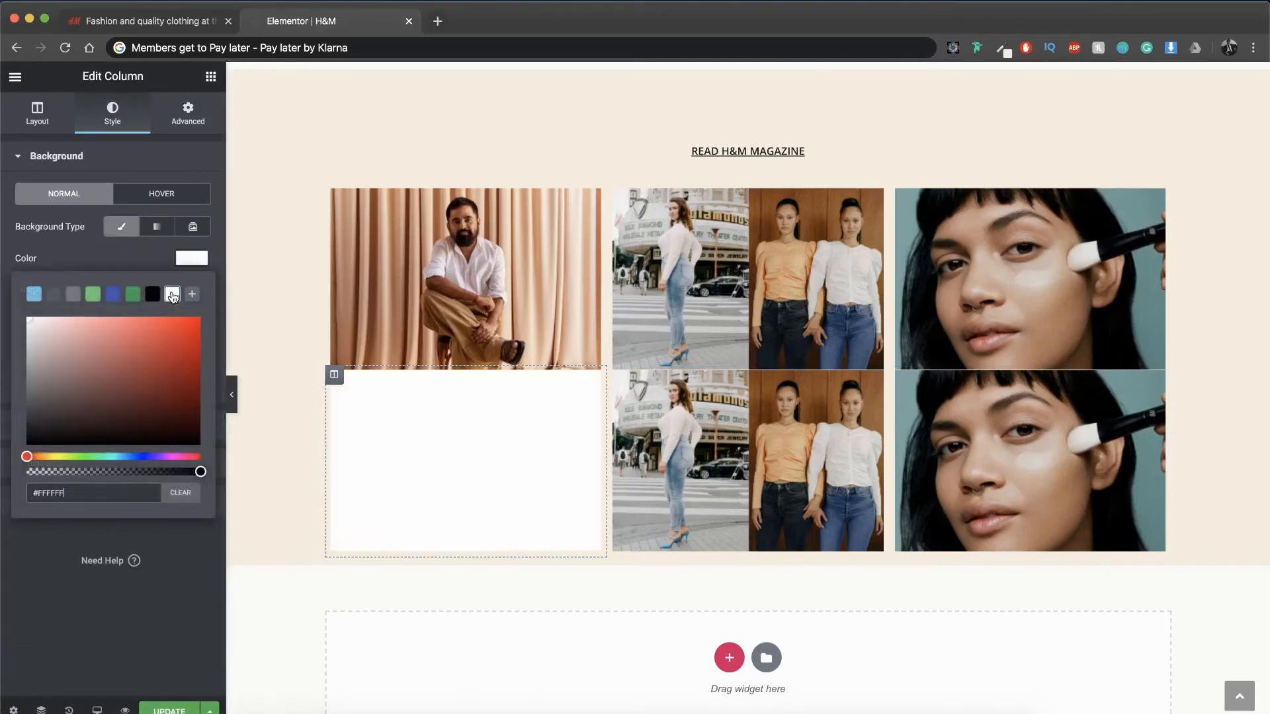
Step: Reduce the white column's spacer to 10 and paste a copy of the READ H&M MAGAZINE text below it
click(496, 469)
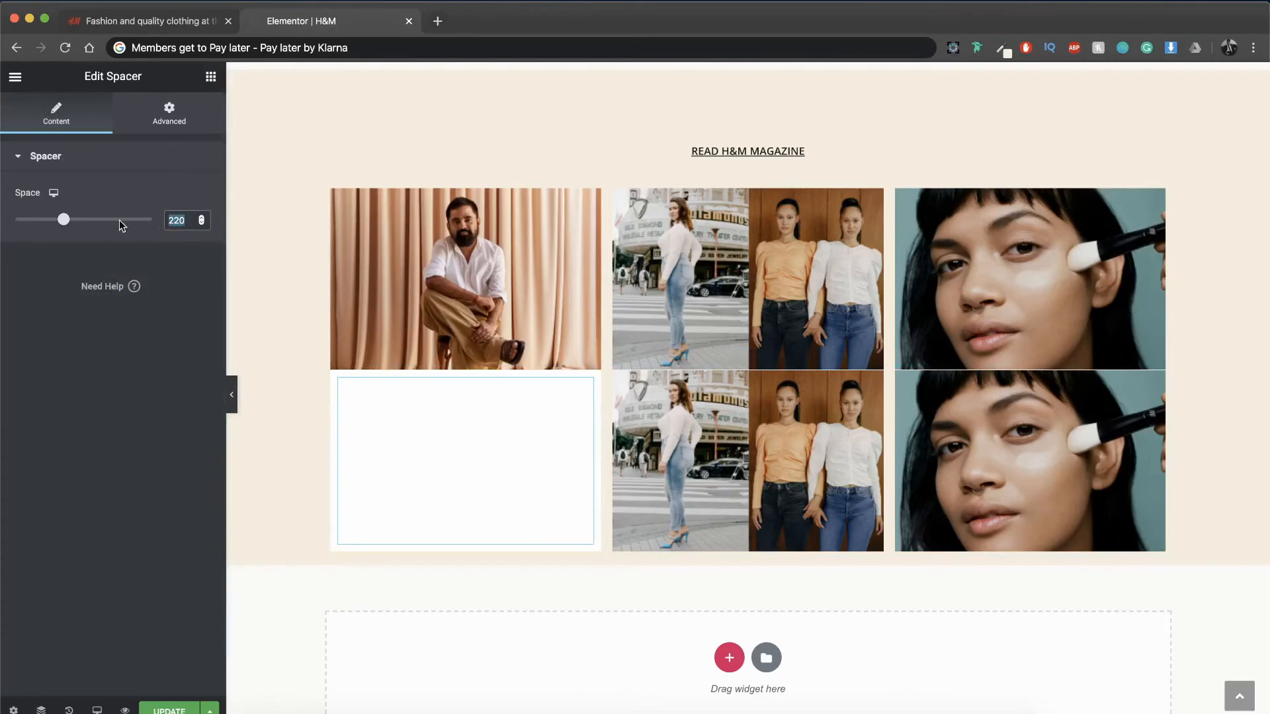
text(10)
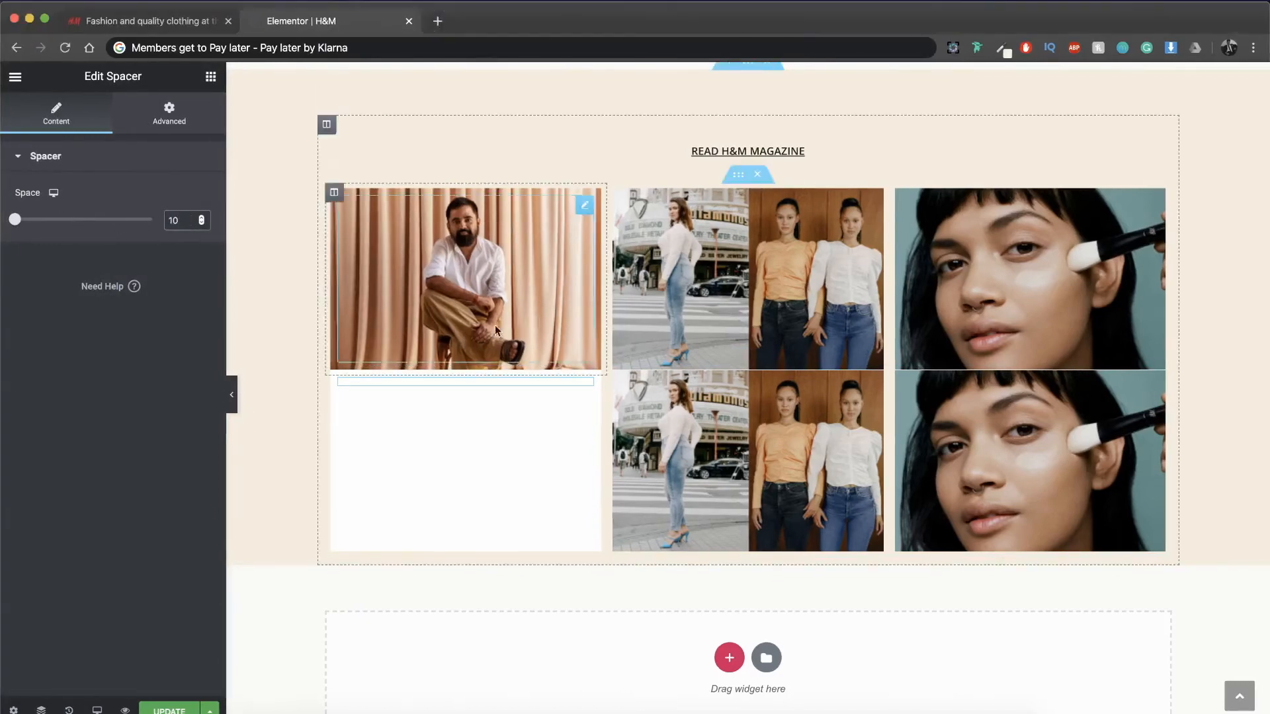
scroll(692, 309, up, 3)
right_click(759, 293)
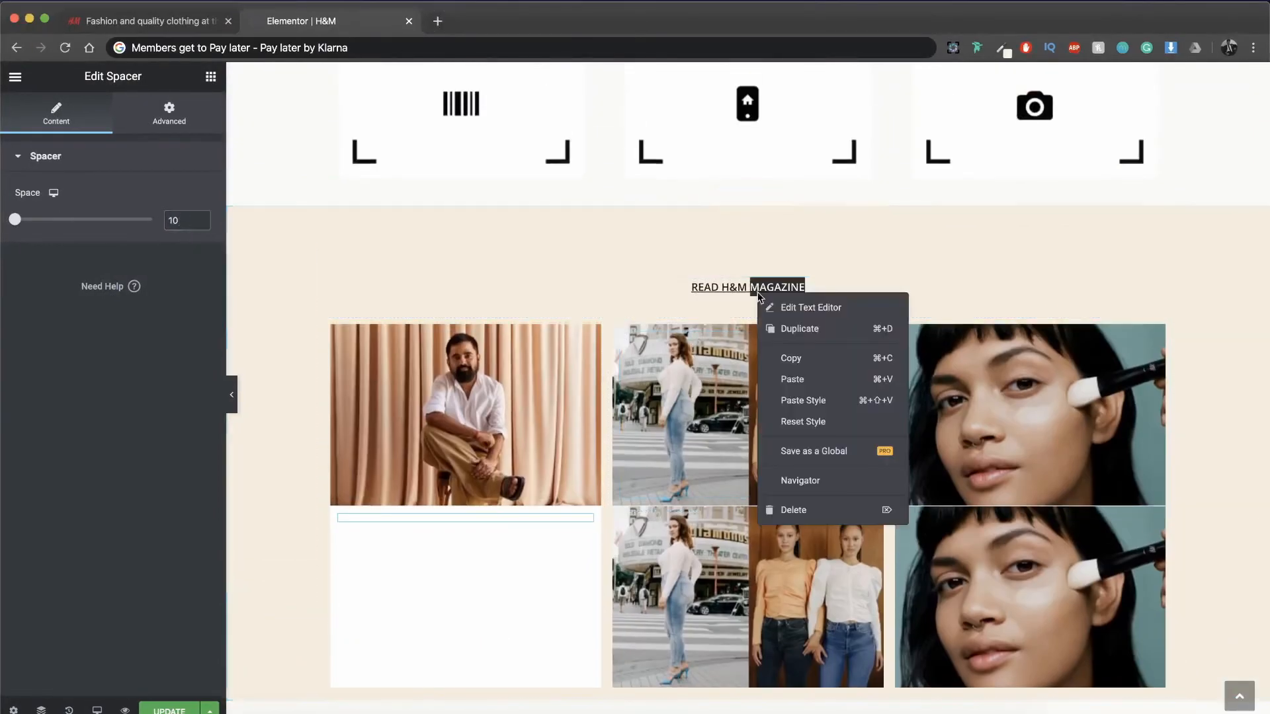
click(784, 354)
scroll(785, 350, down, 3)
right_click(471, 345)
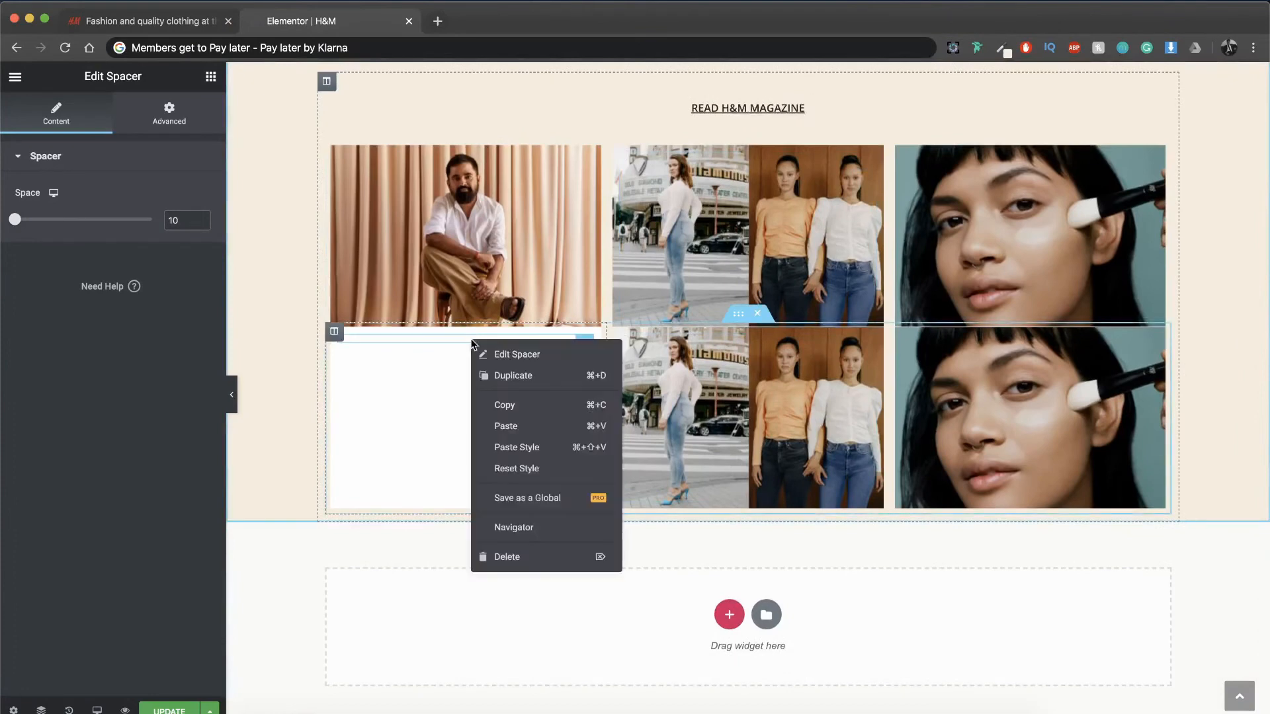
click(501, 426)
Step: Remove the underline from the pasted text and change its wording to INSIDE H&M
click(183, 309)
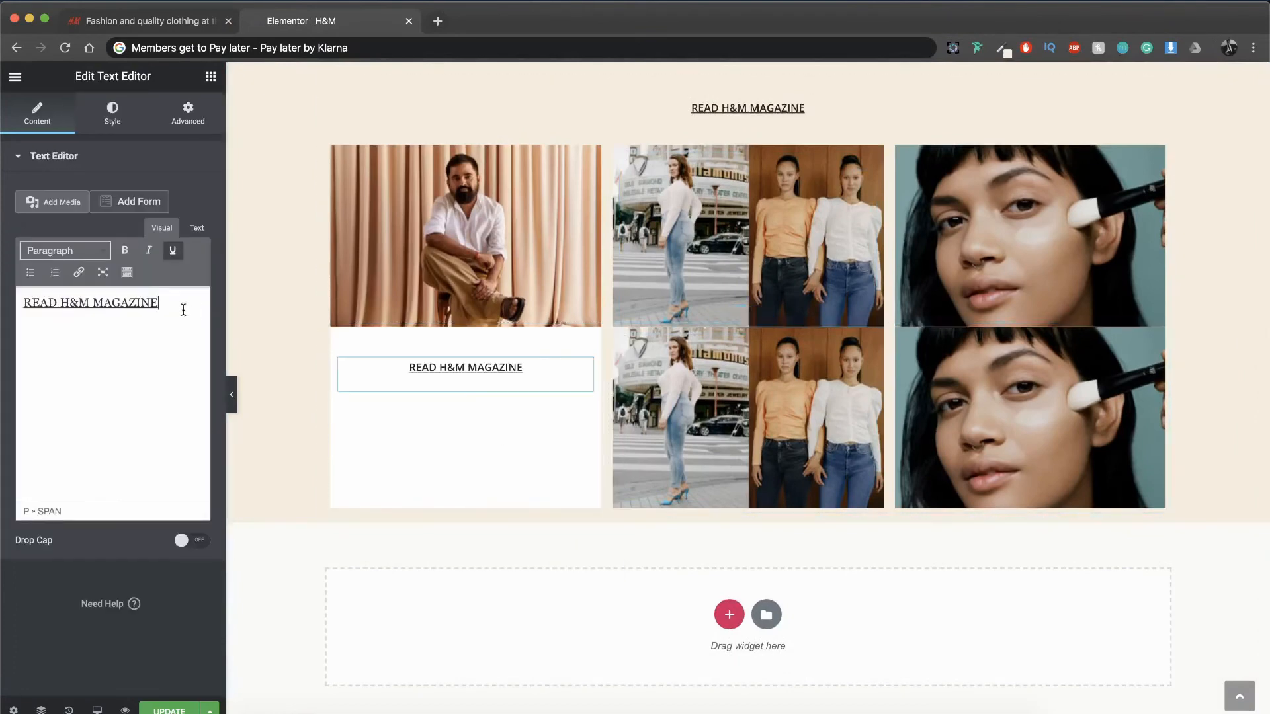
triple_click(183, 309)
click(172, 250)
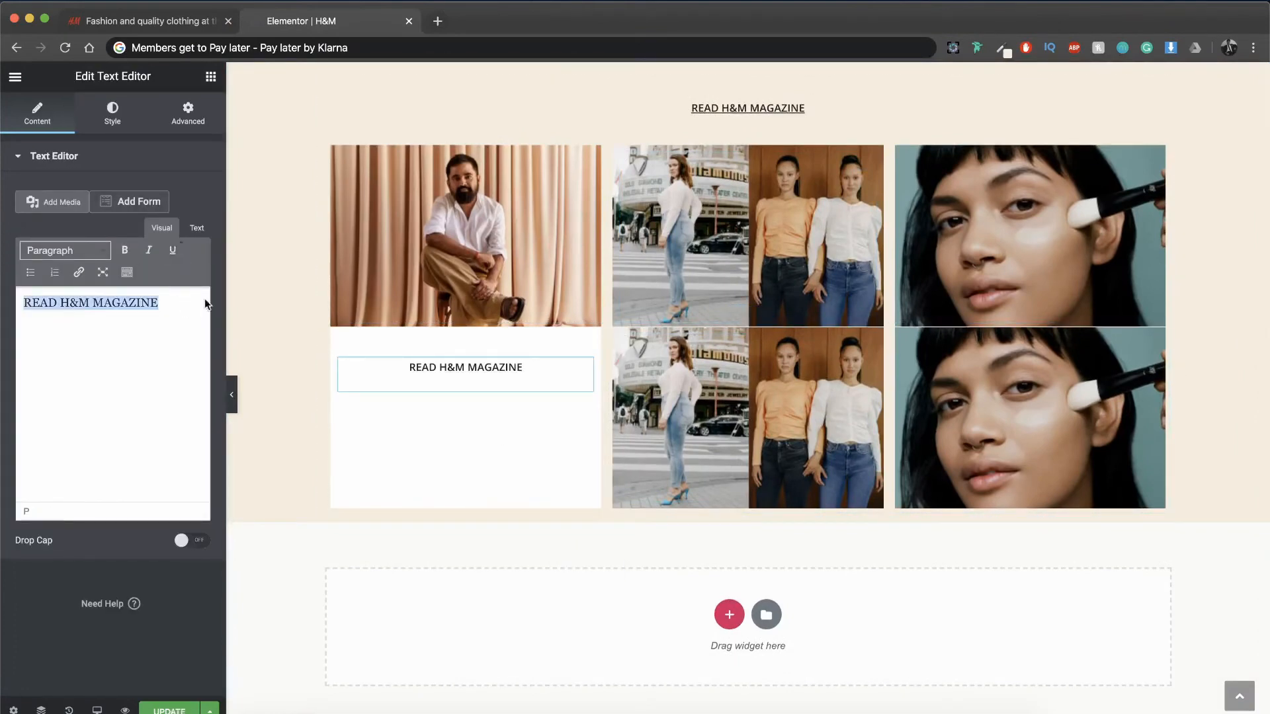
text(INSIDE H&M)
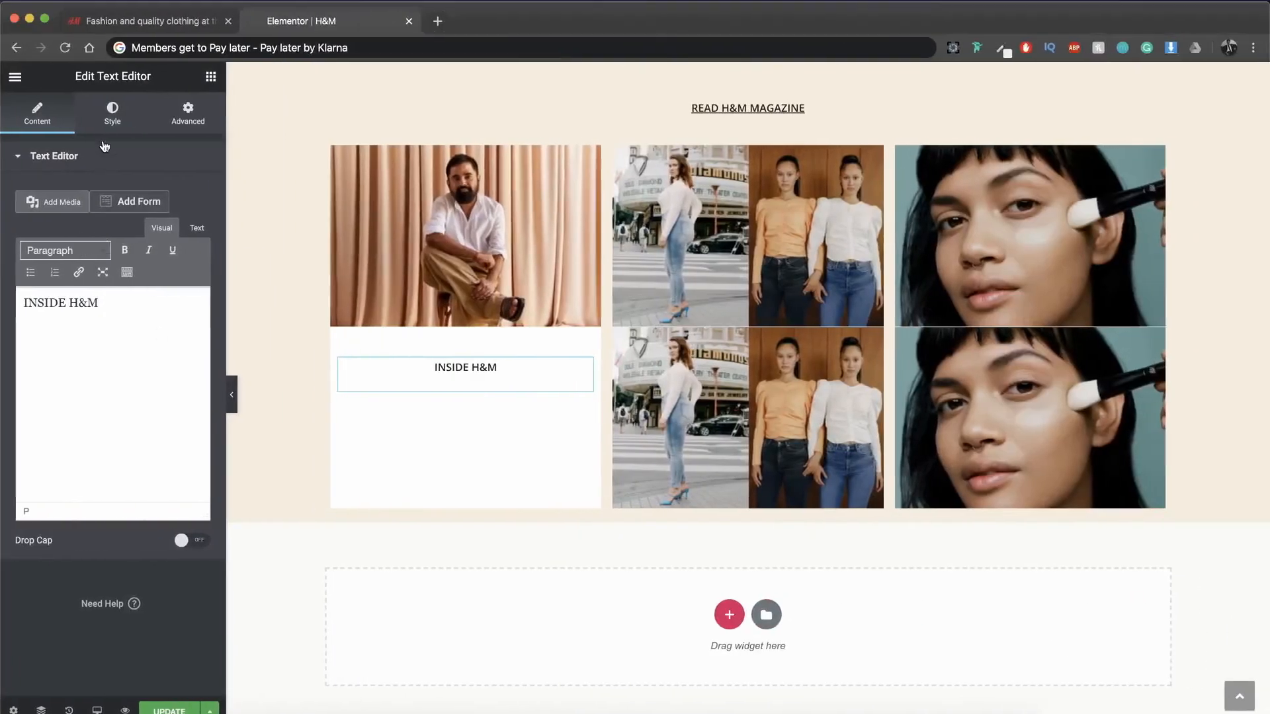
Step: Set the font weight of the INSIDE H&M text to 400
click(113, 112)
click(191, 257)
click(169, 391)
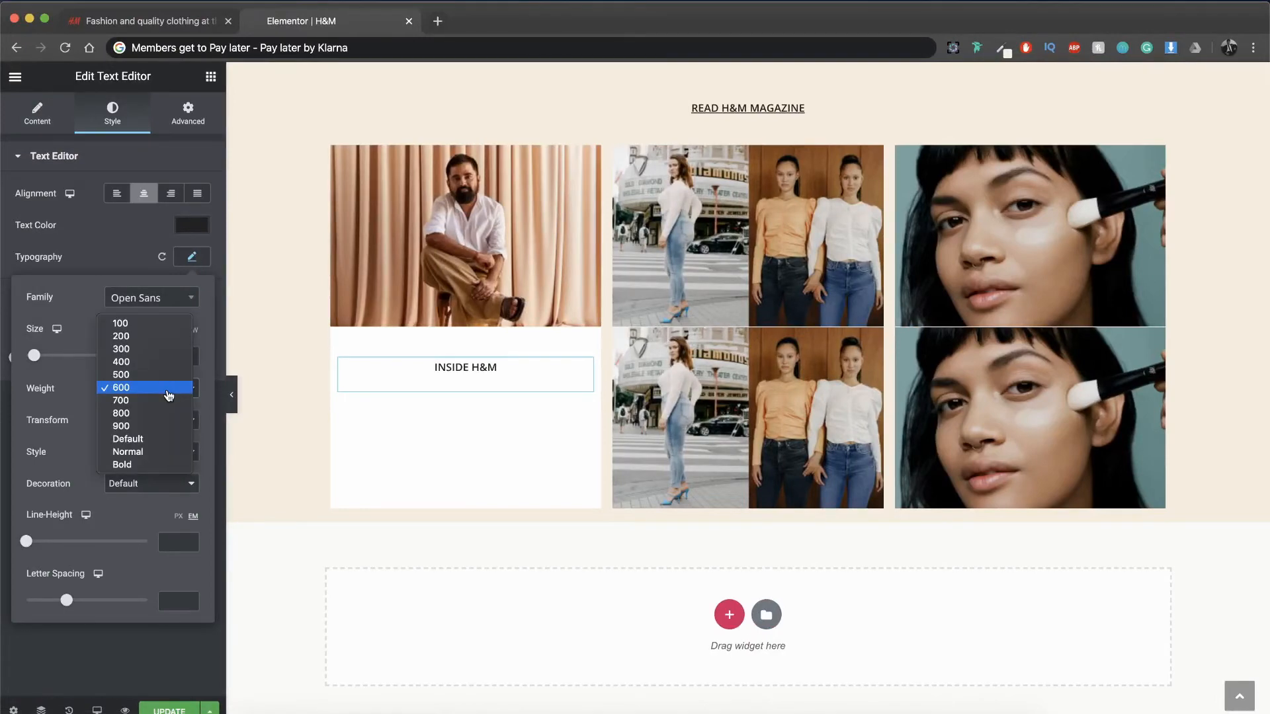
click(165, 362)
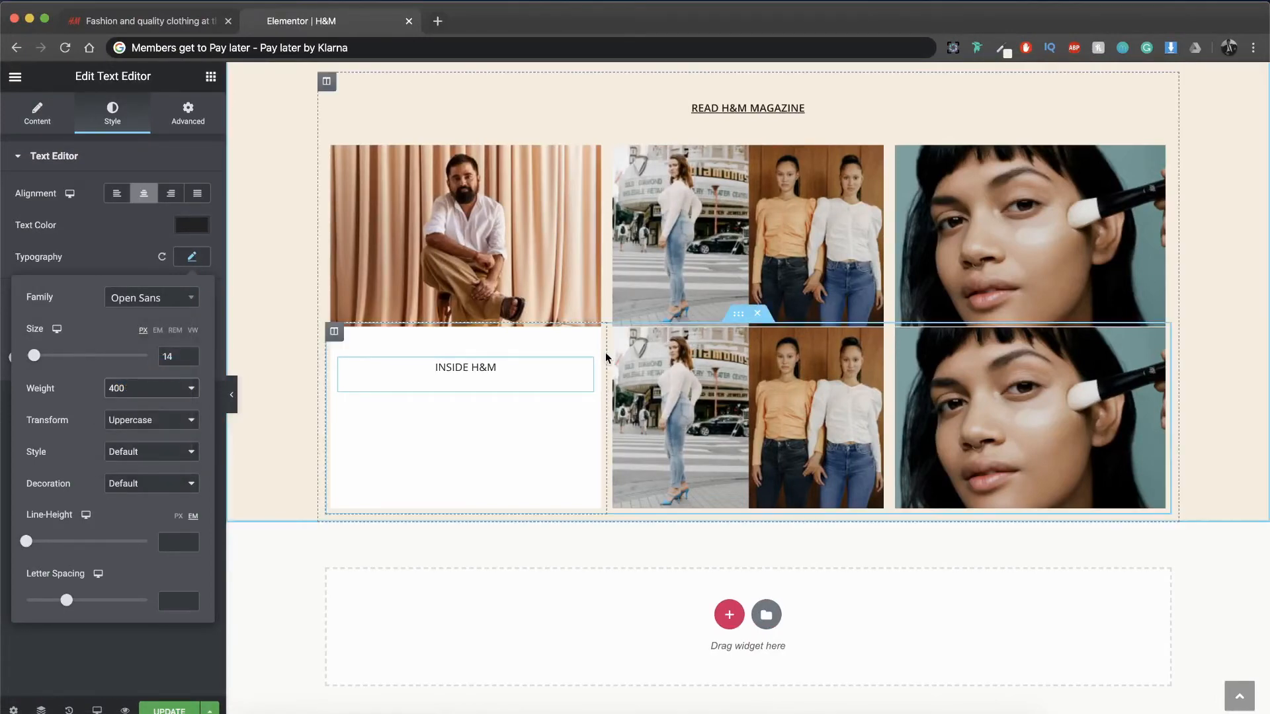
Step: Copy the "Make your in-store shopping easier!" text and paste it below INSIDE H&M in the white column
scroll(605, 352, up, 7)
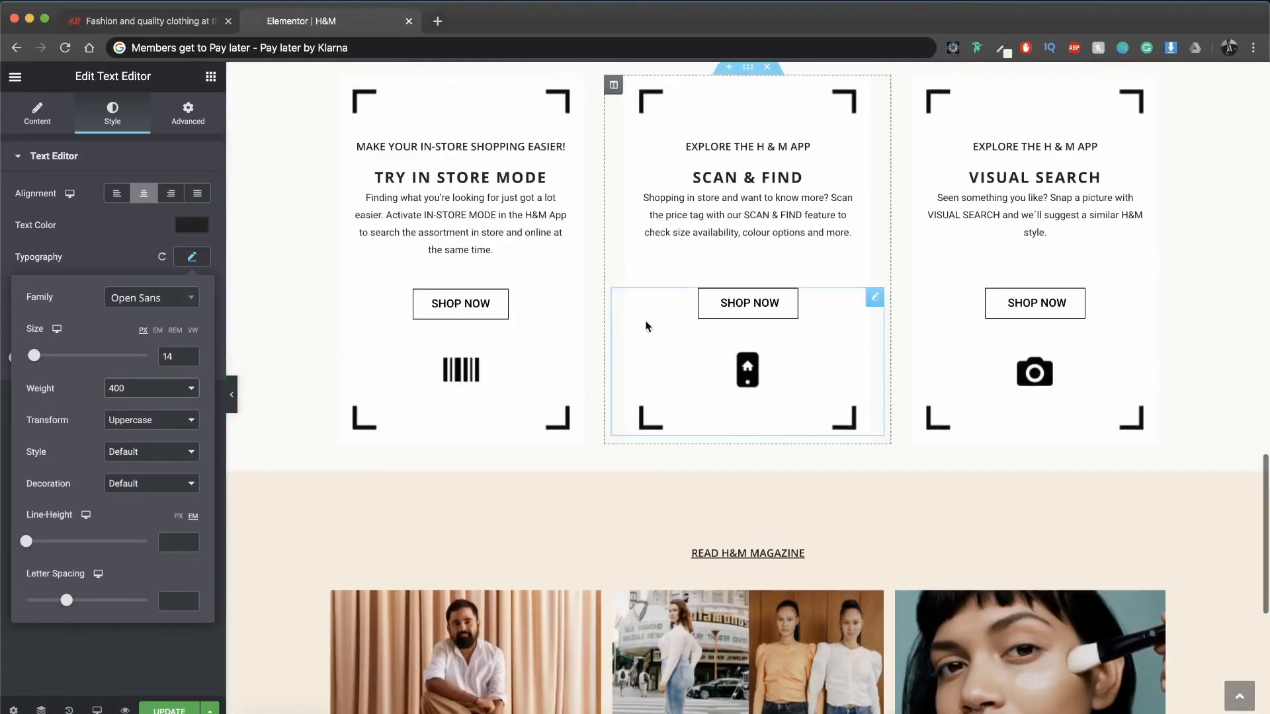
right_click(456, 146)
click(489, 214)
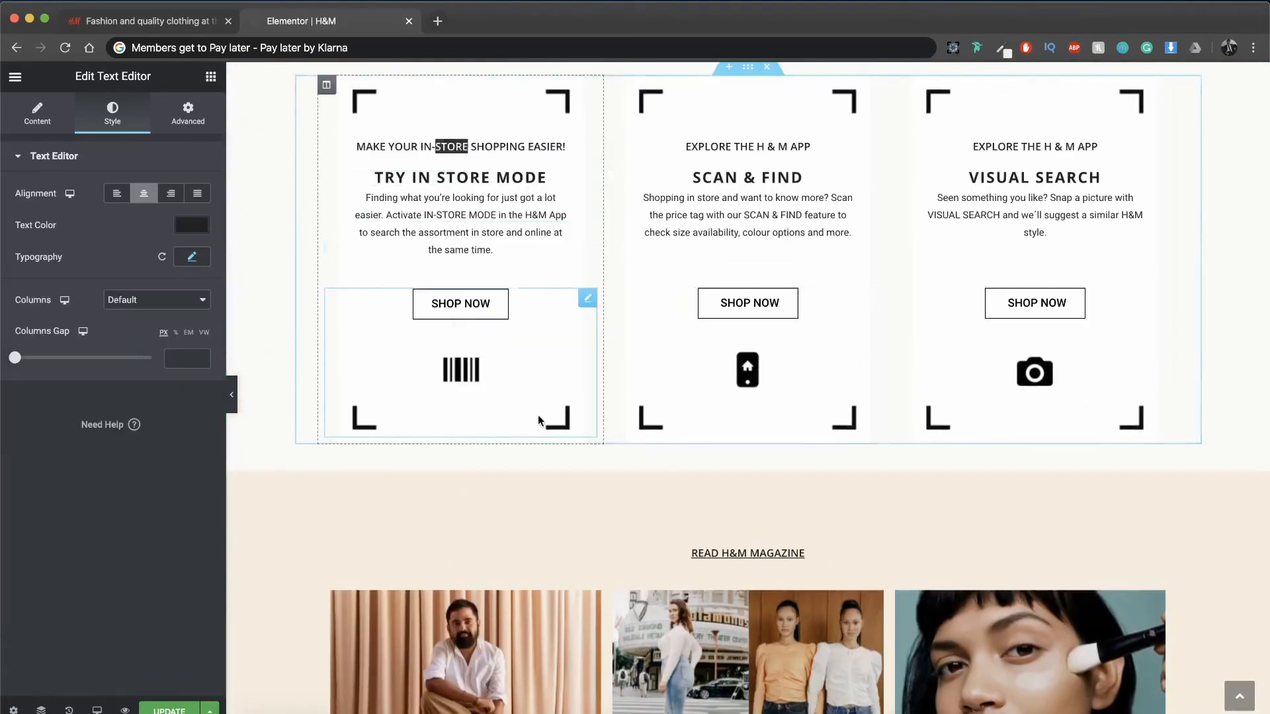
scroll(537, 414, down, 5)
right_click(490, 452)
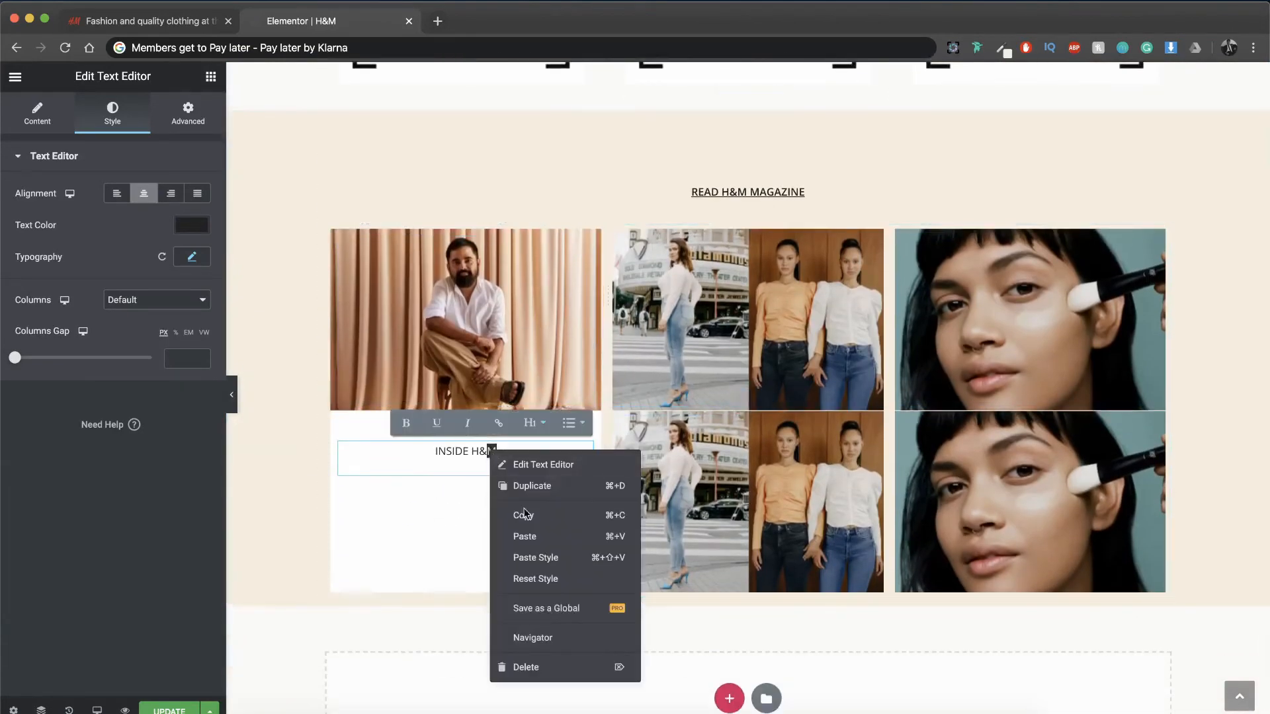
click(526, 533)
Step: Switch the pasted text's padding unit to PX and replace its wording with "Sabyasachi and H&M in designer collaboration"
click(188, 113)
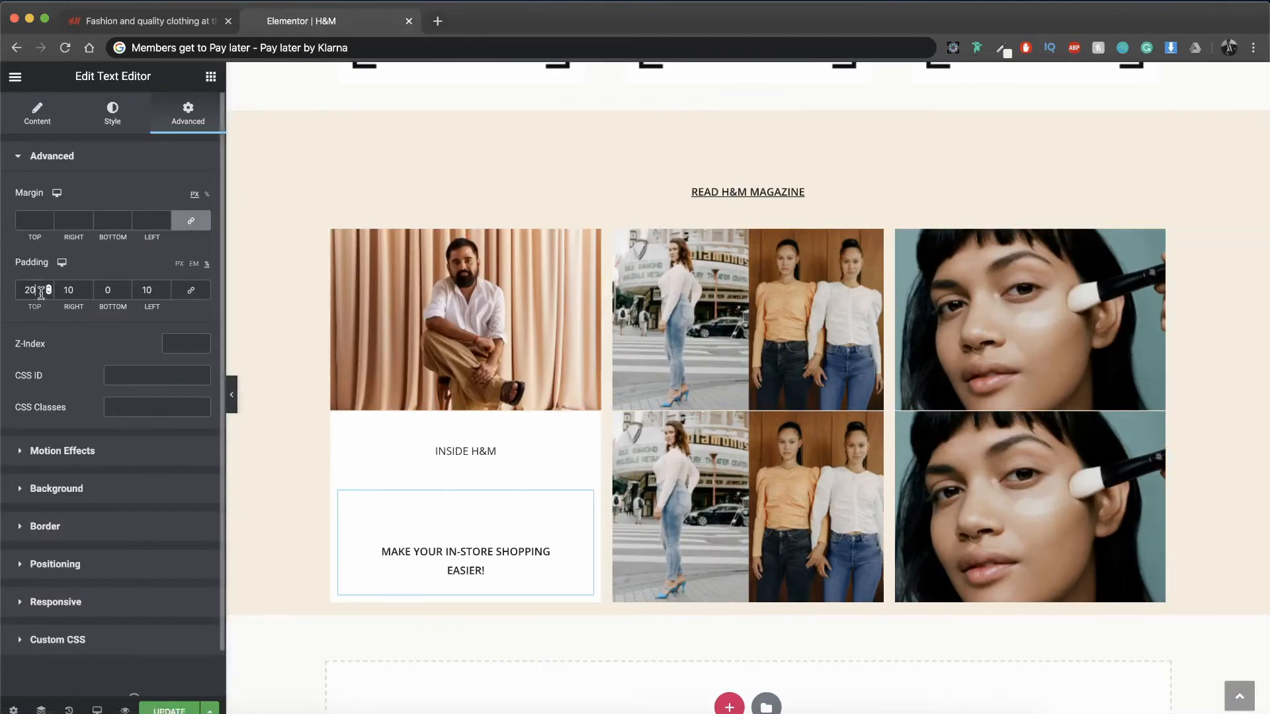
click(180, 264)
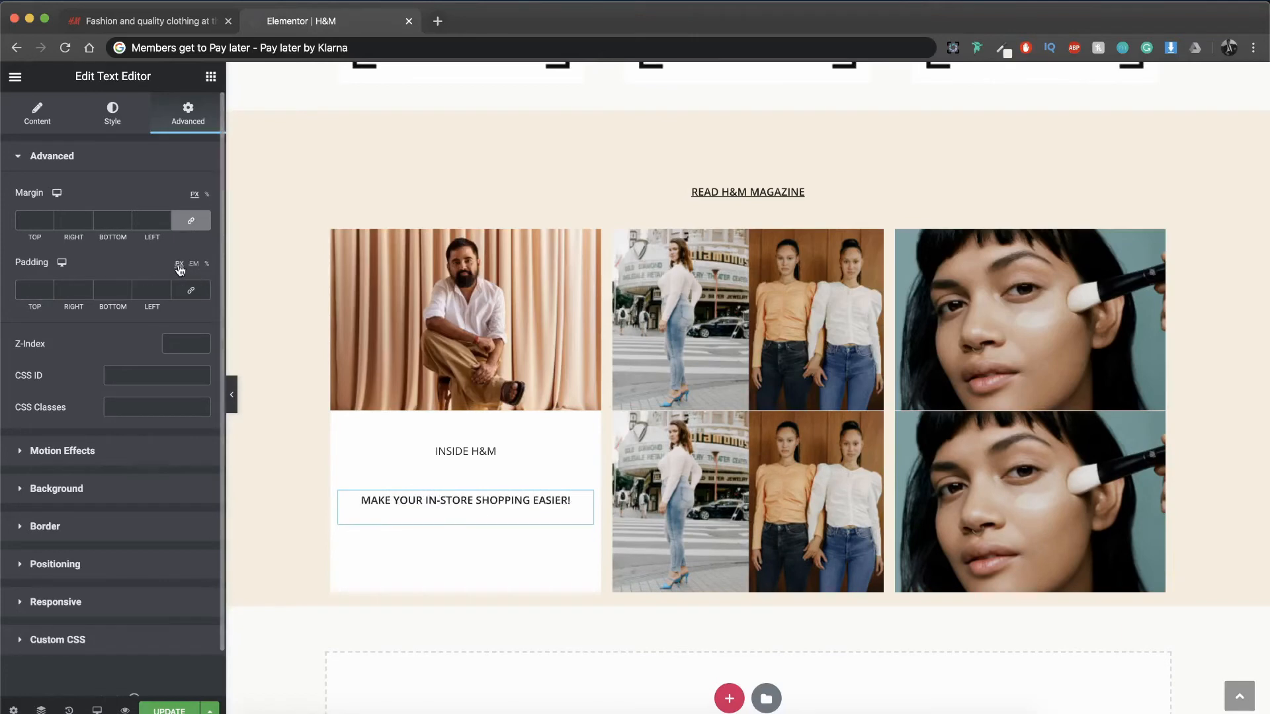
click(53, 127)
key(super+a)
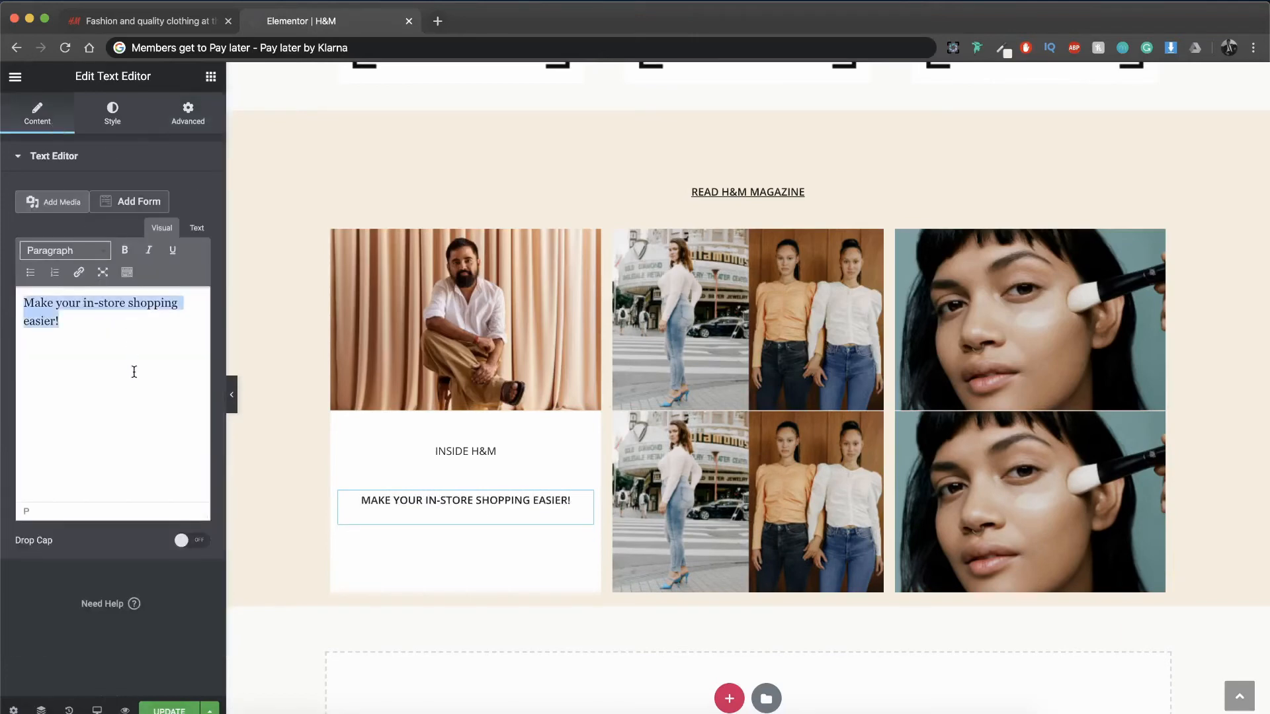
key(super+v)
Step: Set the collaboration text's top margin to -10%, with 0 on the other sides
click(188, 114)
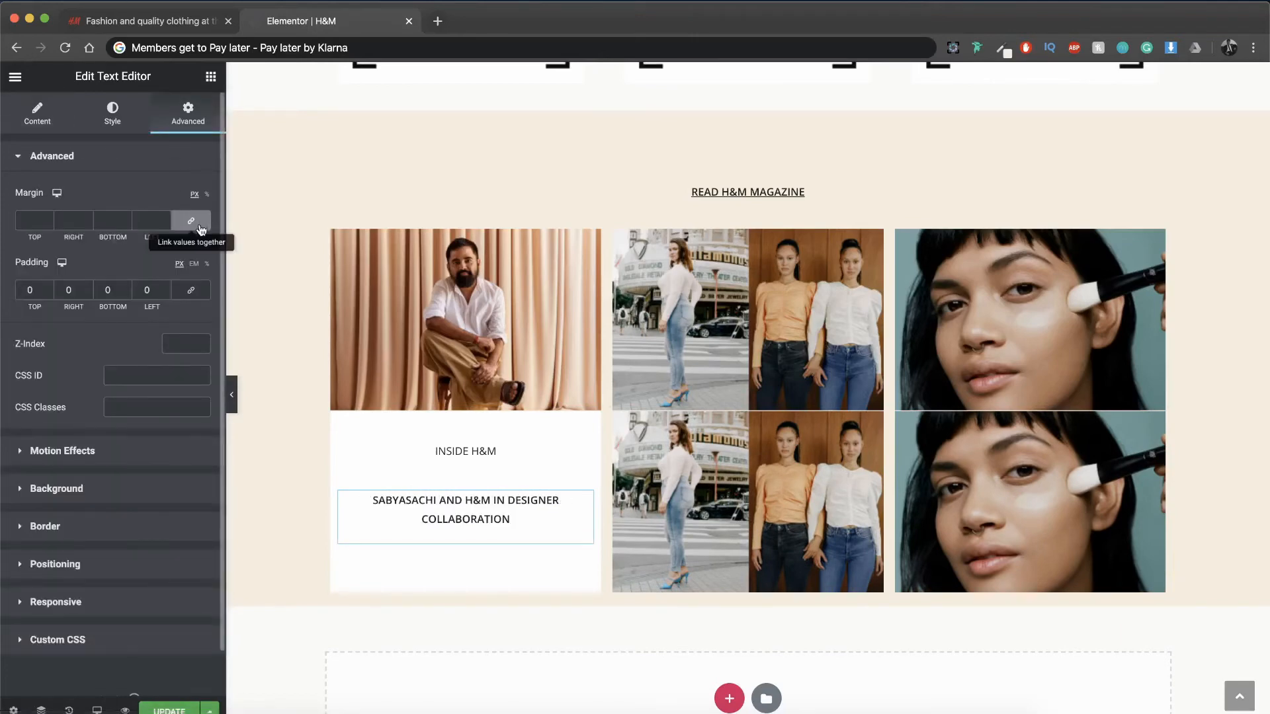
click(49, 224)
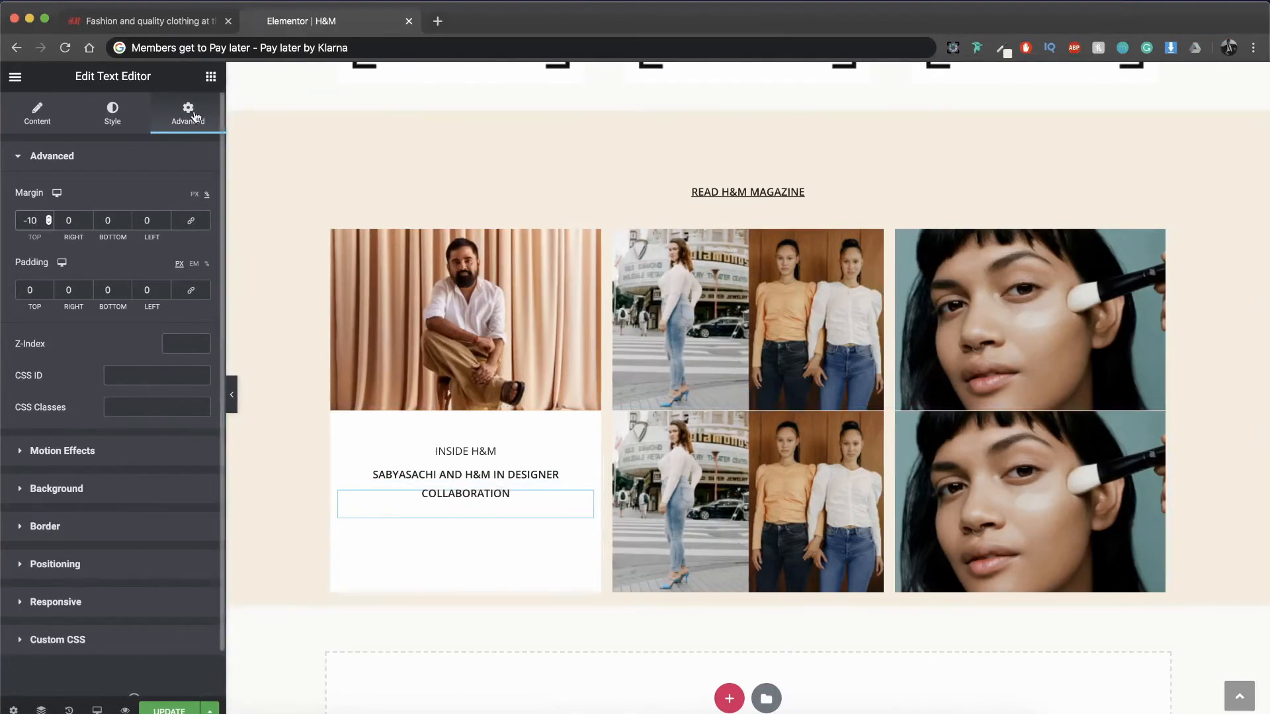
click(210, 77)
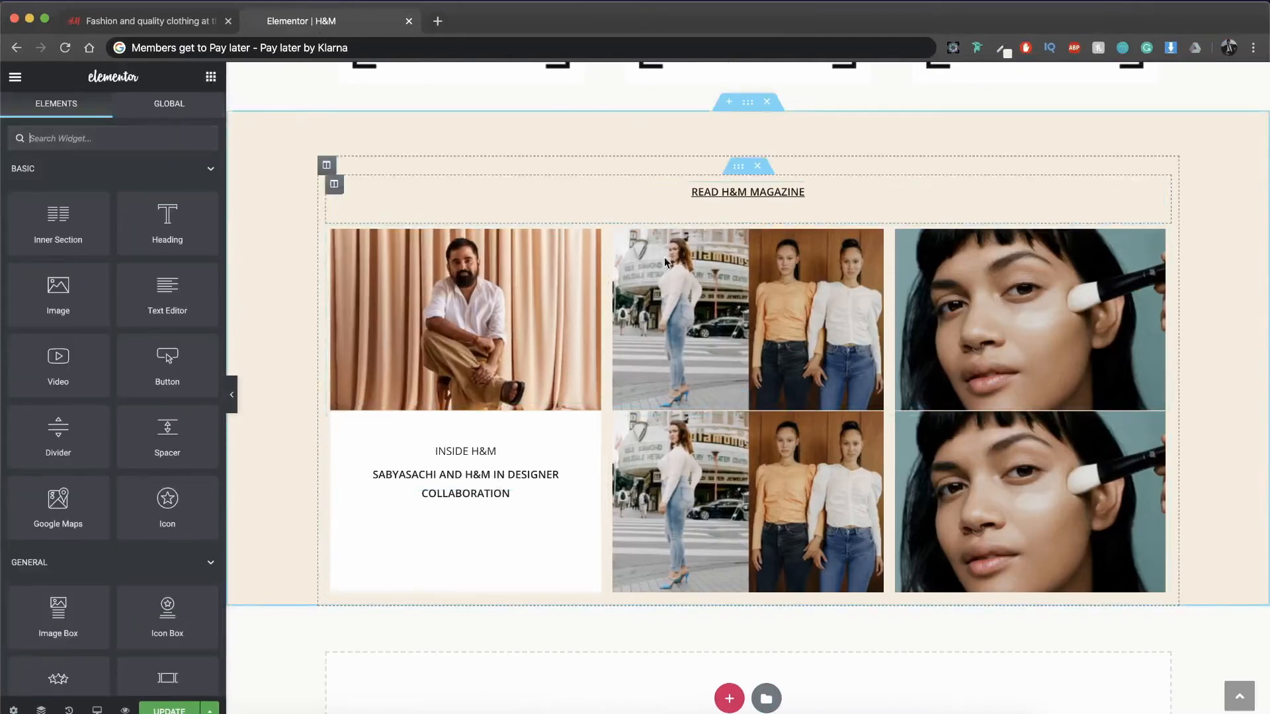
Step: Copy the INSIDE H&M text and paste it below the Sabyasachi collaboration text in the white column
right_click(489, 454)
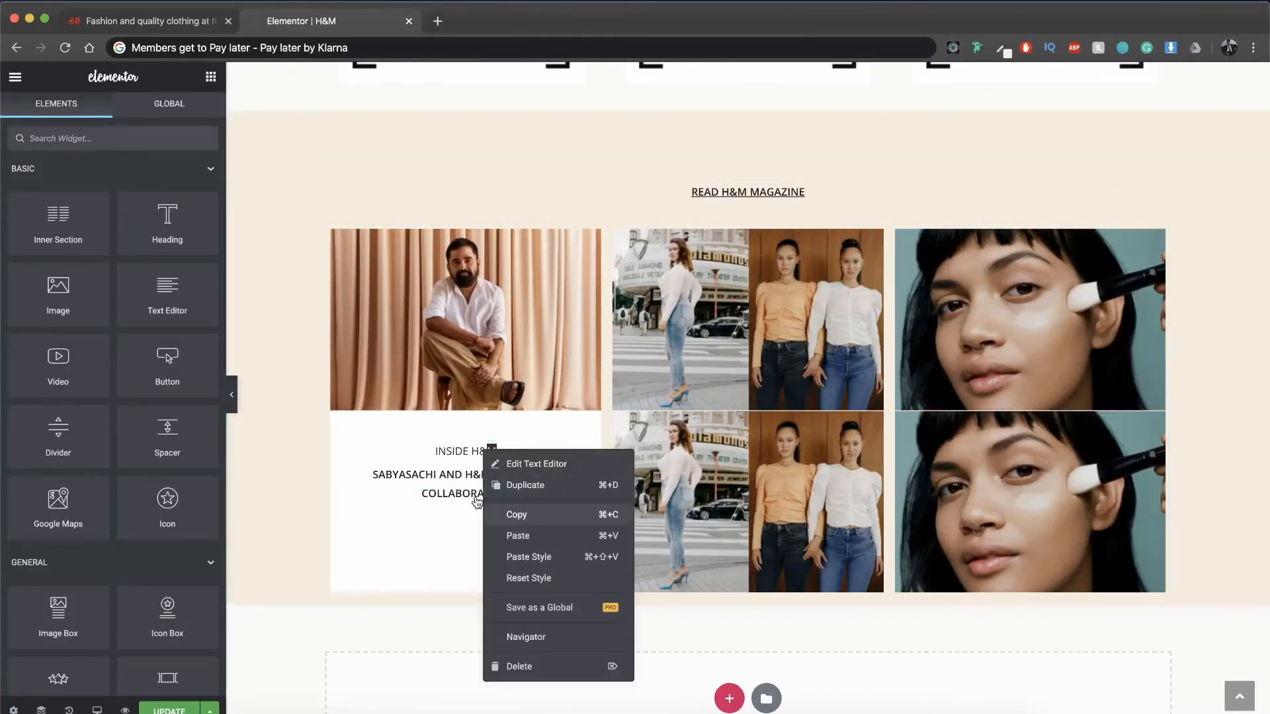
click(509, 513)
right_click(487, 495)
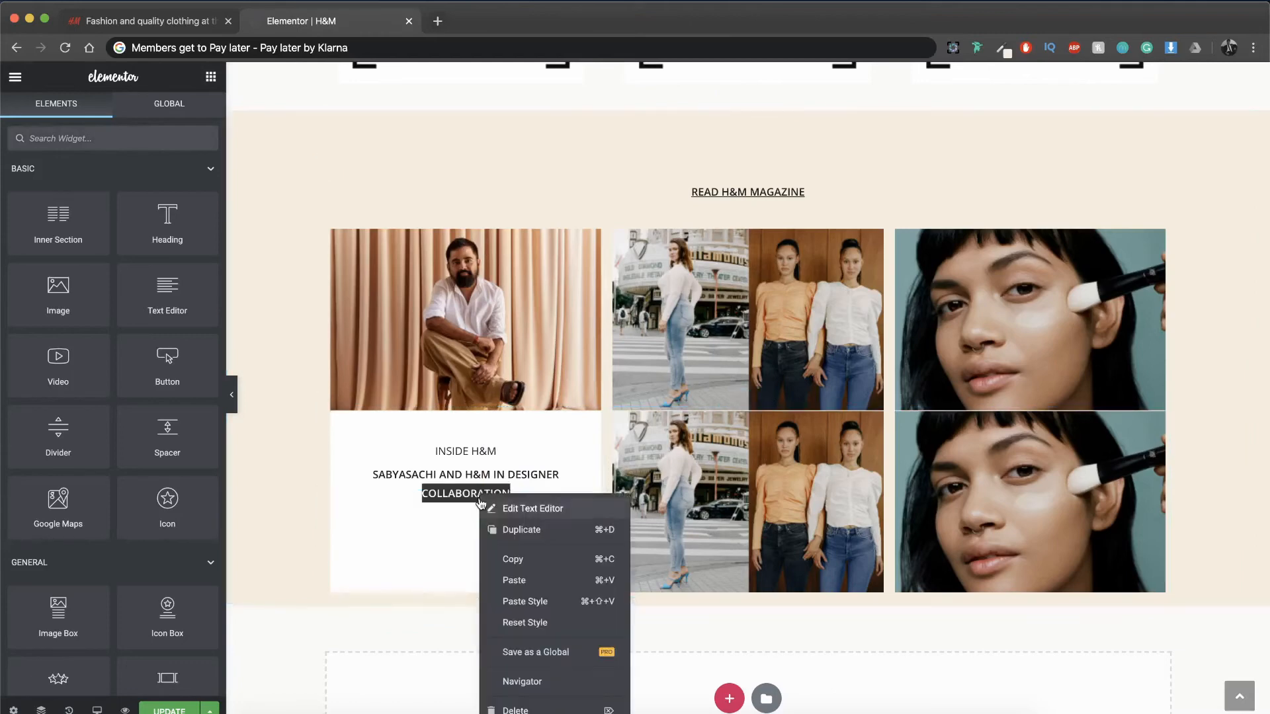
click(514, 582)
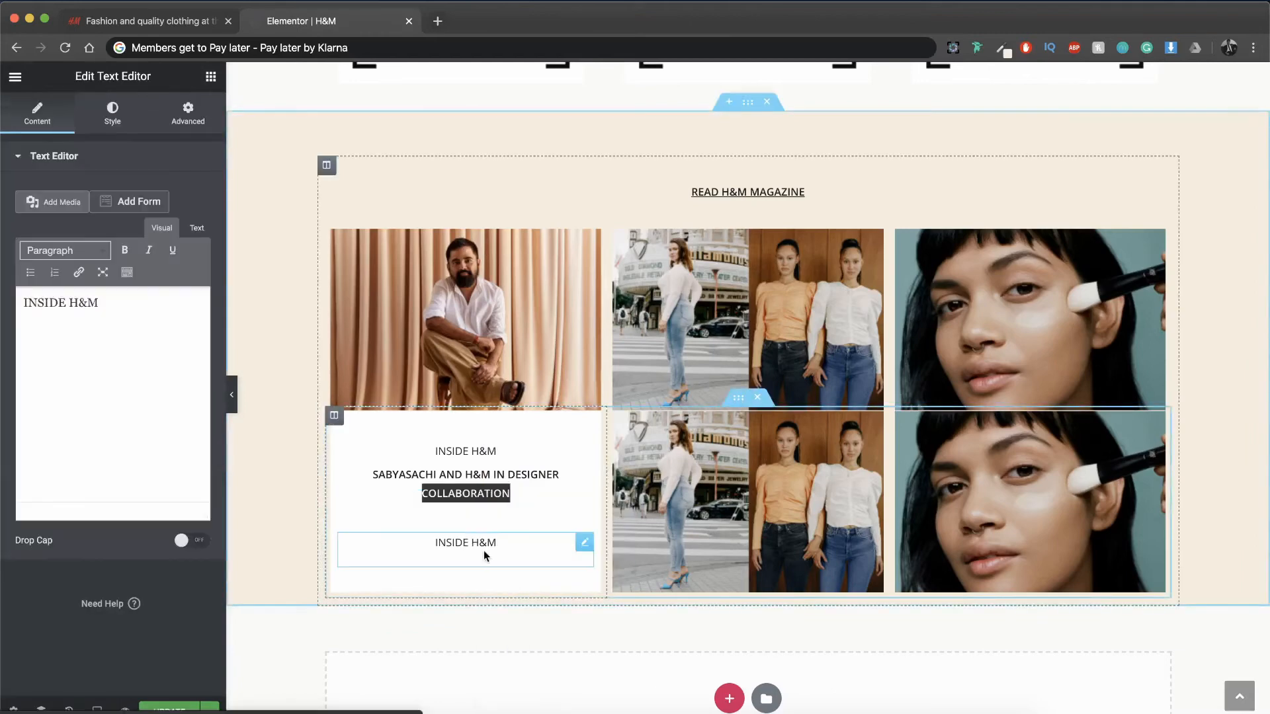
Step: Replace the pasted text's wording with "Read the story"
key(super+a)
text(Read more)
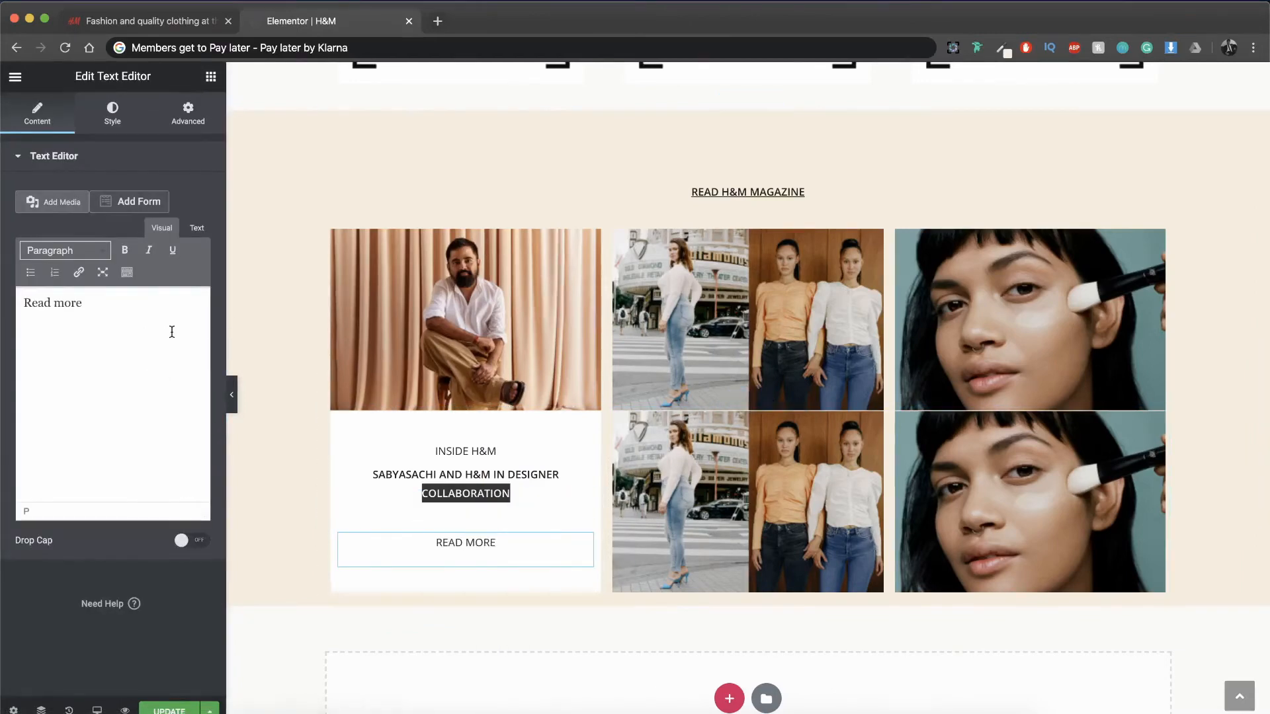
key(super+a)
text(Read the story)
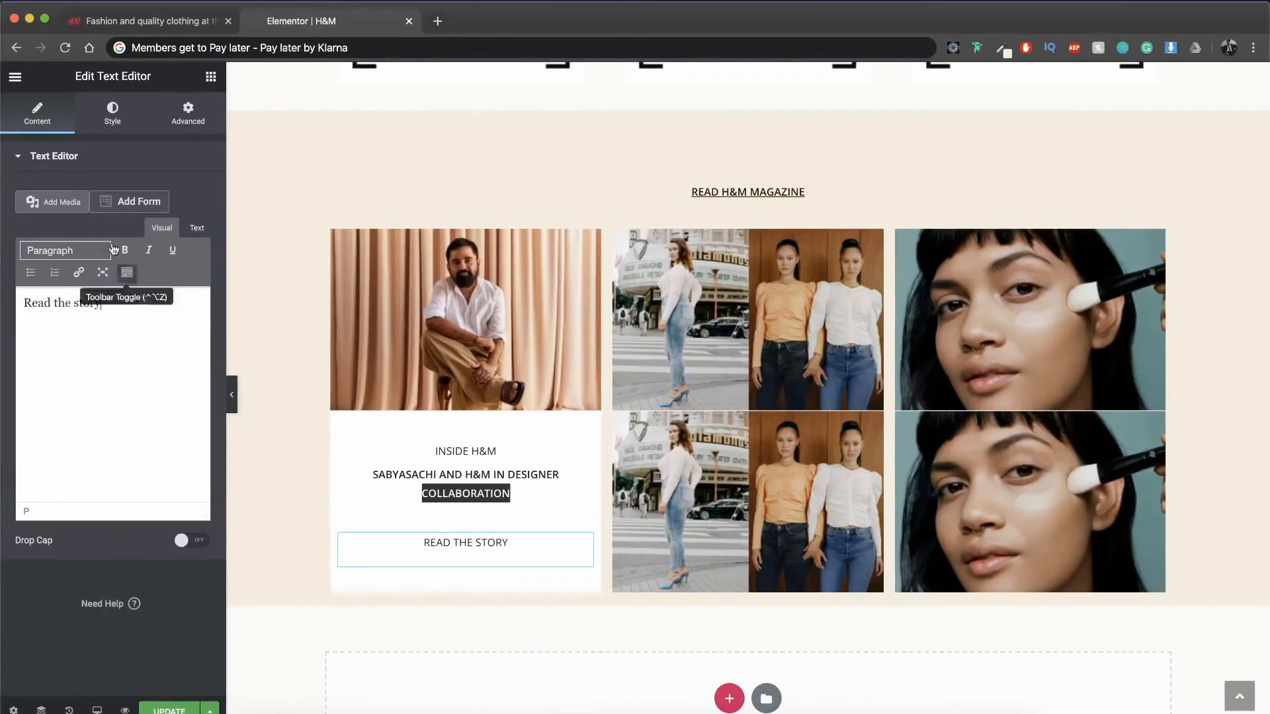
Step: Set the "Read the story" text's transform to Default and give it a bolder font weight
click(112, 114)
click(192, 257)
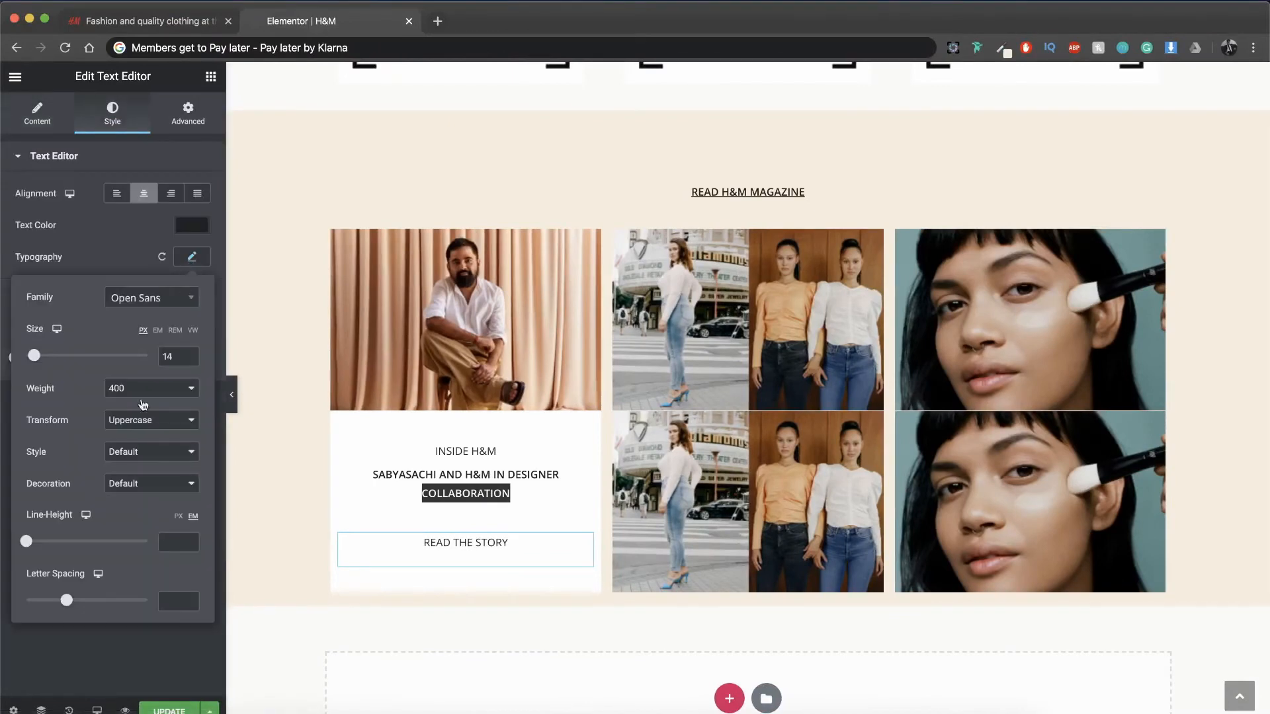
click(146, 420)
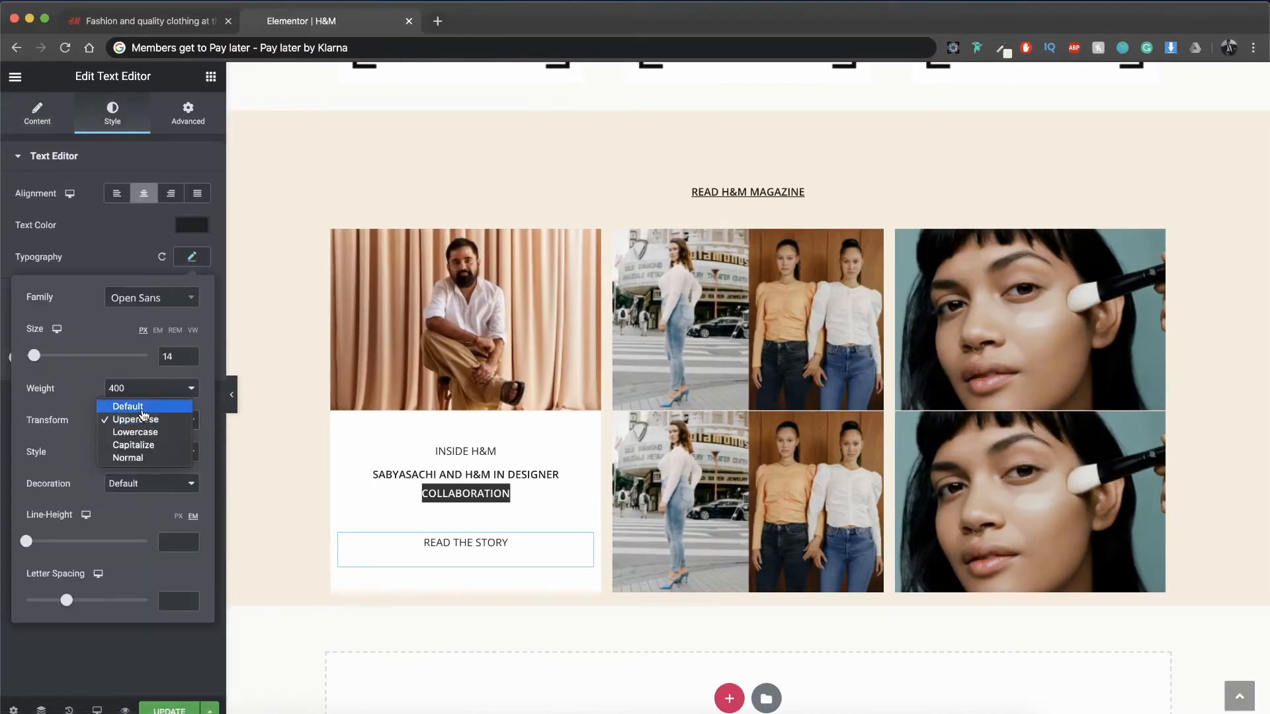
click(143, 407)
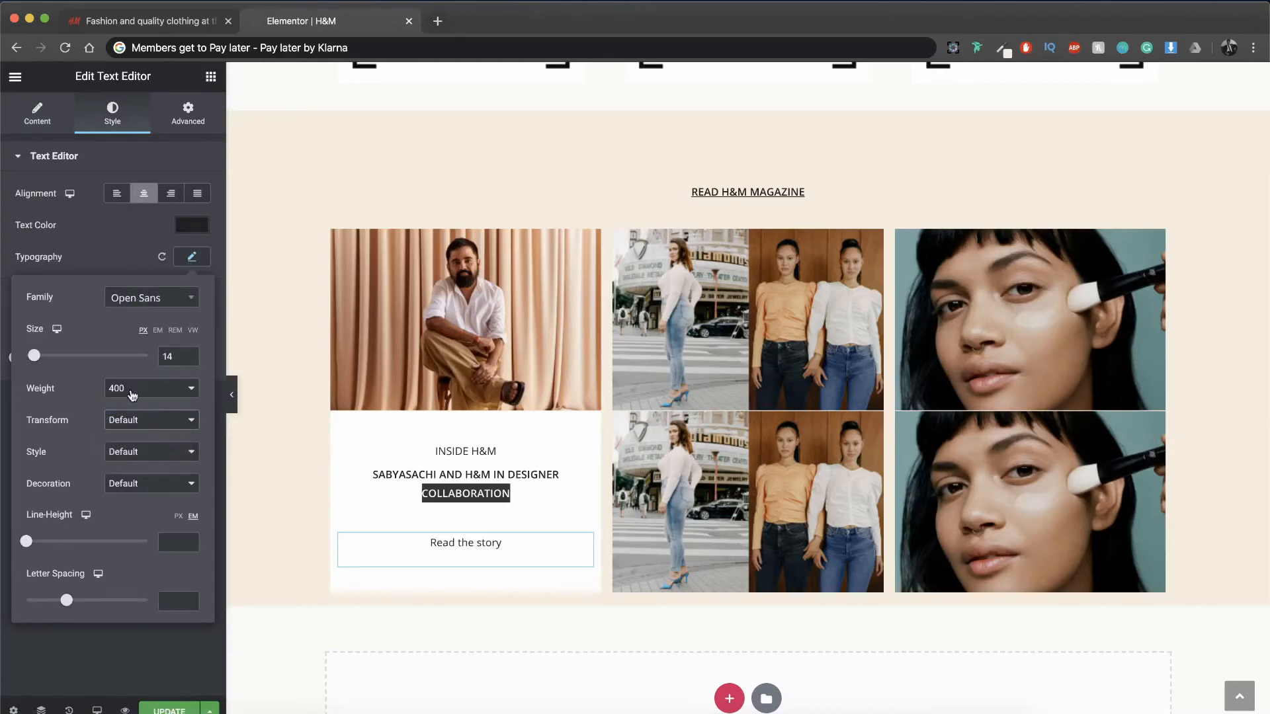
click(132, 394)
click(129, 431)
Step: Set the "Read the story" font size to 12 px and extend the wording to "Read the story ->"
key(Right)
key(Right)
key(BackSpace)
text(2)
click(37, 113)
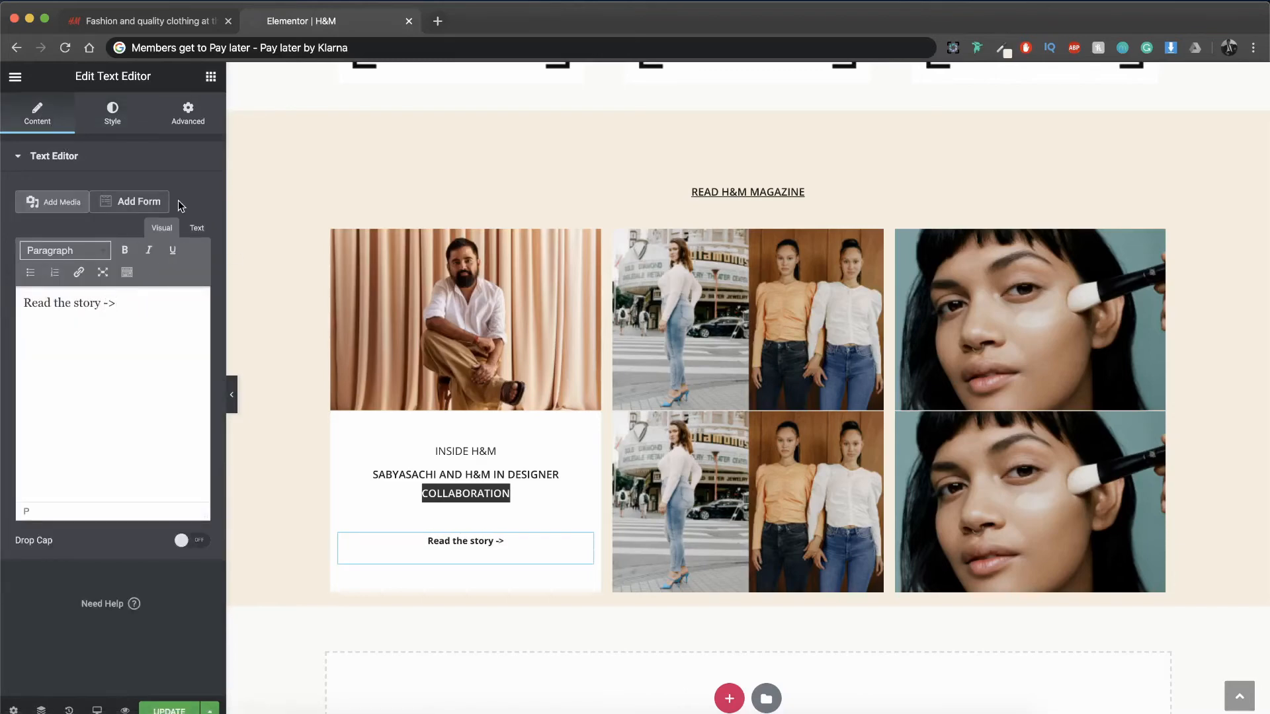
Step: Replace the two image columns in the lower row with copies of the finished white text column
click(180, 125)
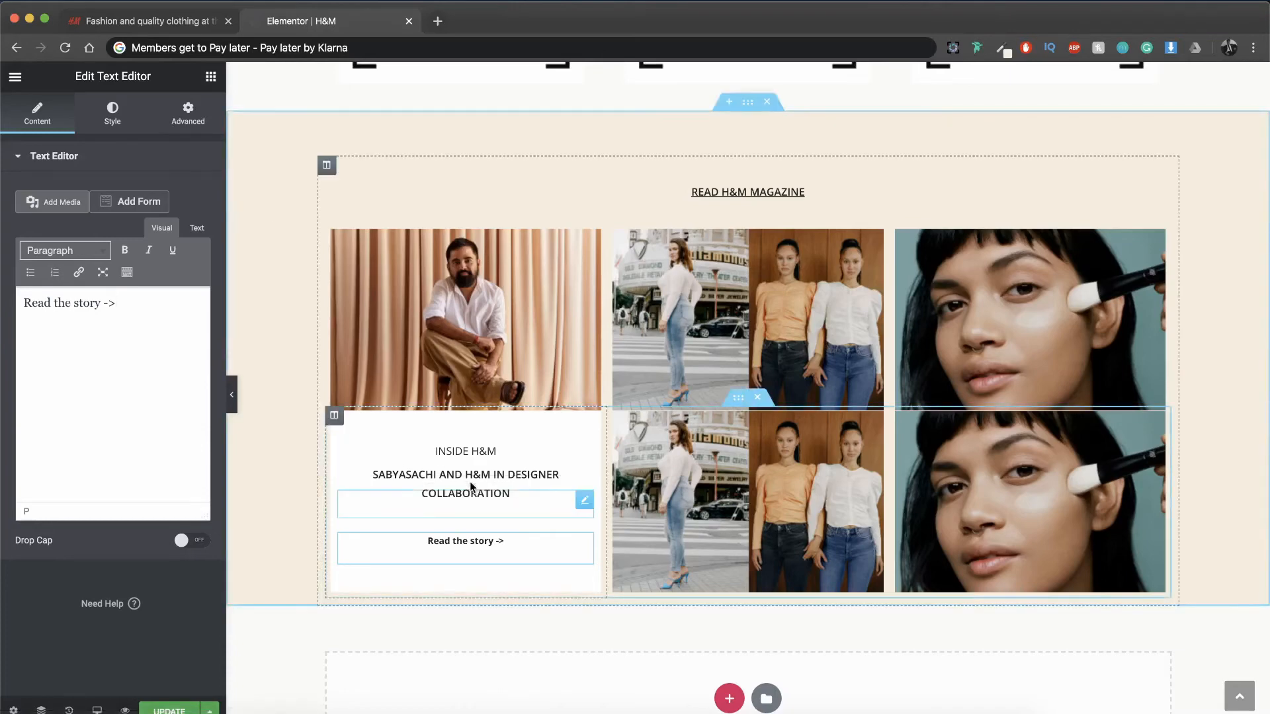
right_click(338, 426)
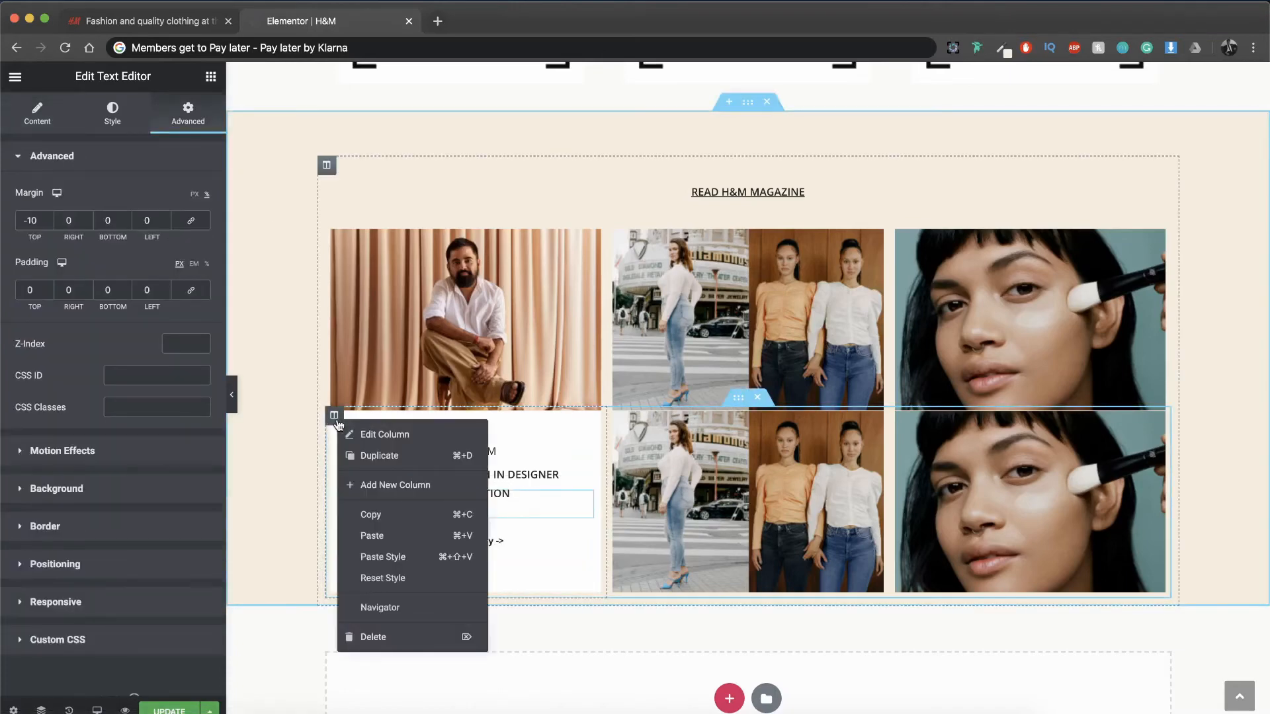
click(369, 516)
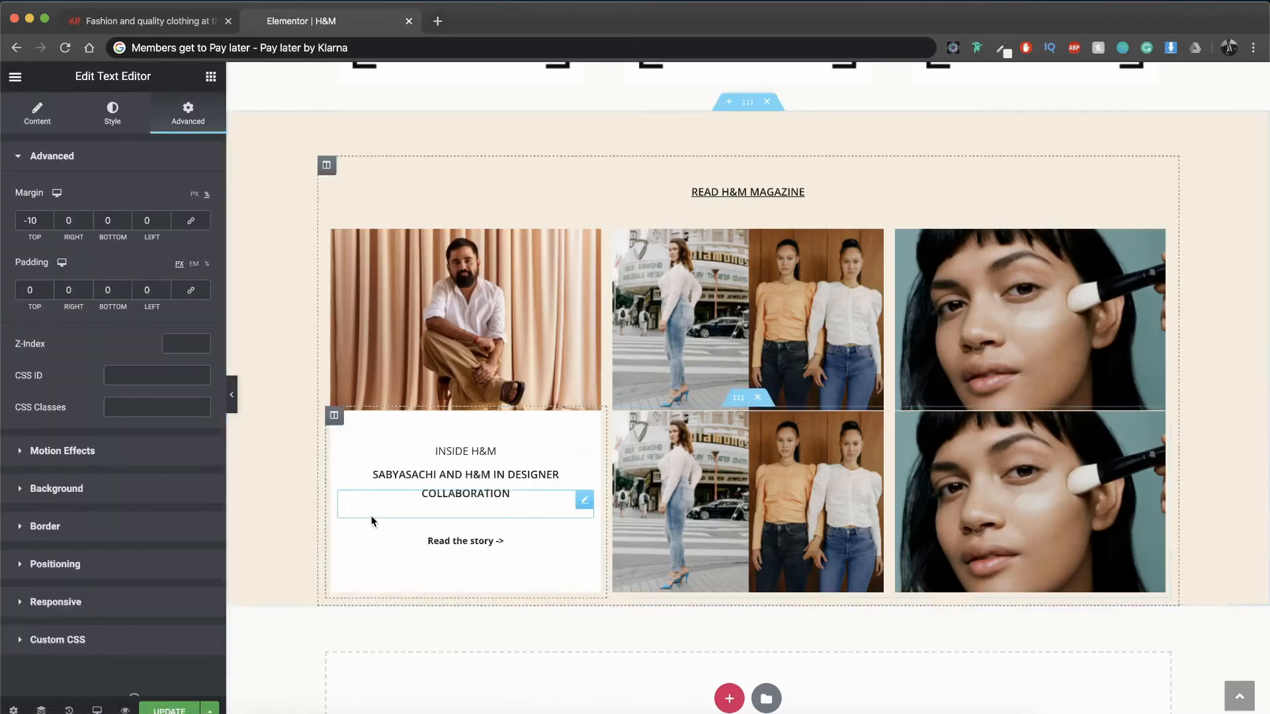
right_click(616, 414)
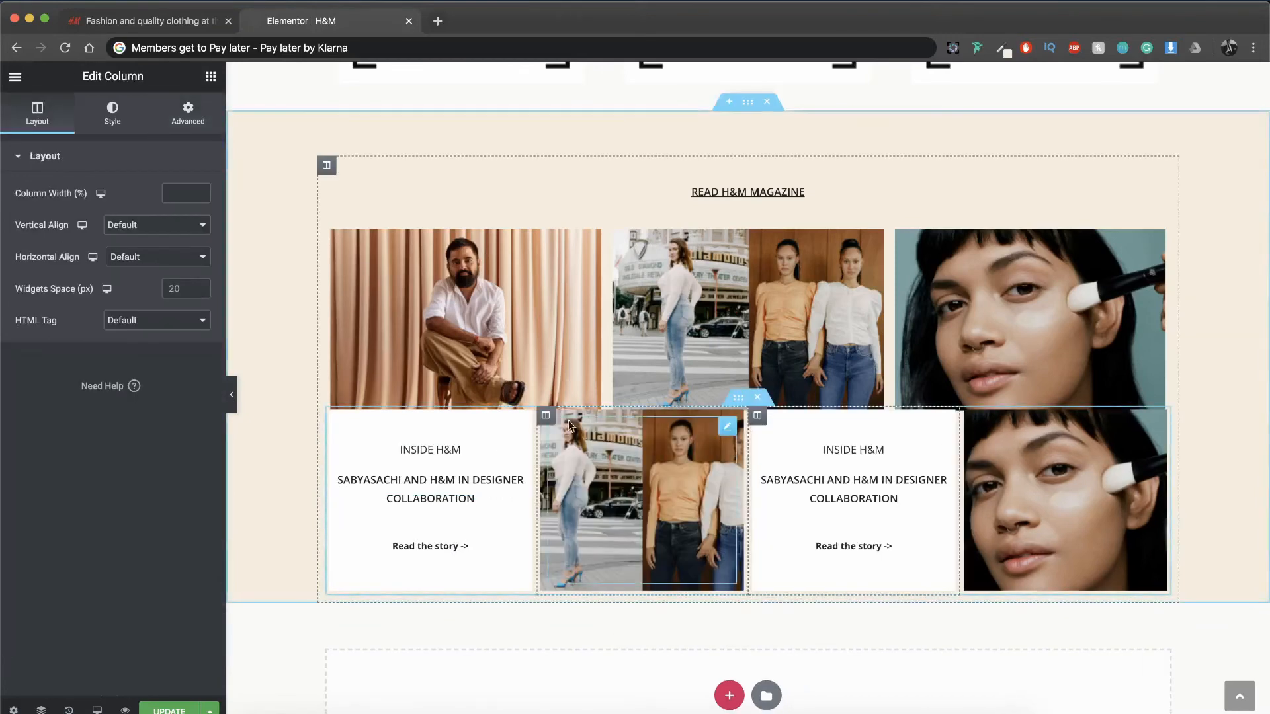
right_click(543, 422)
click(585, 540)
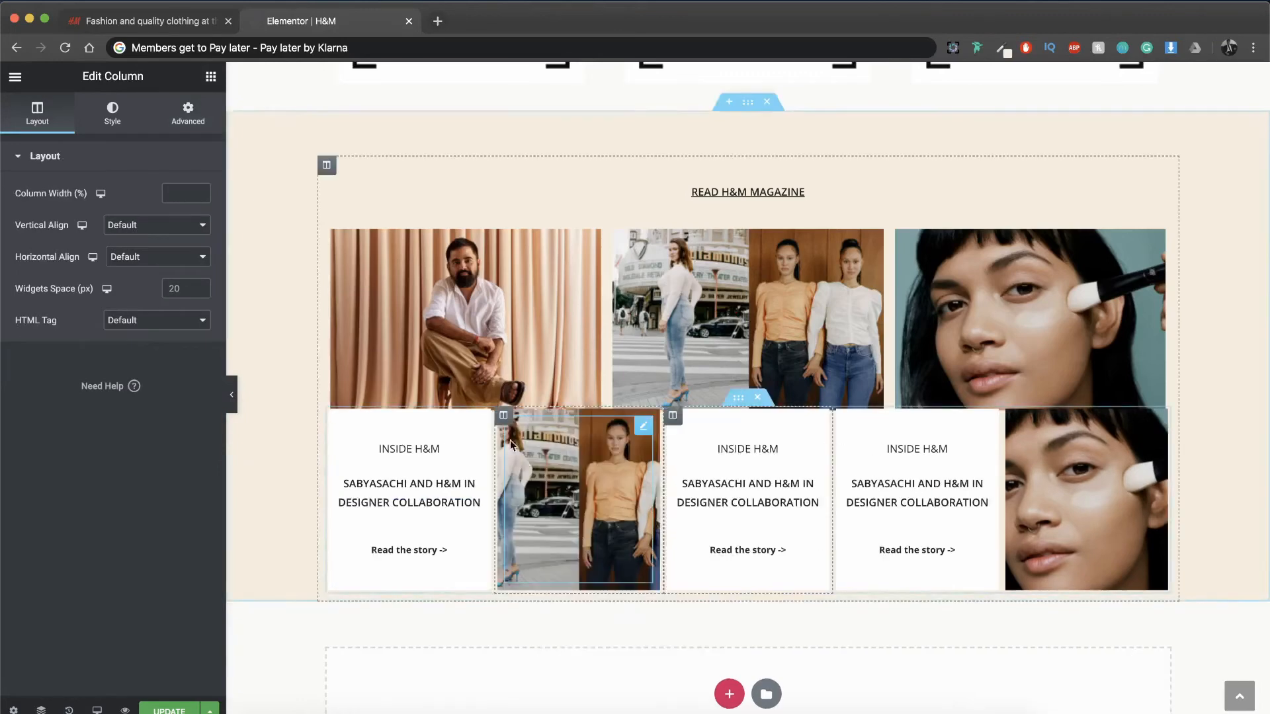
key(super+z)
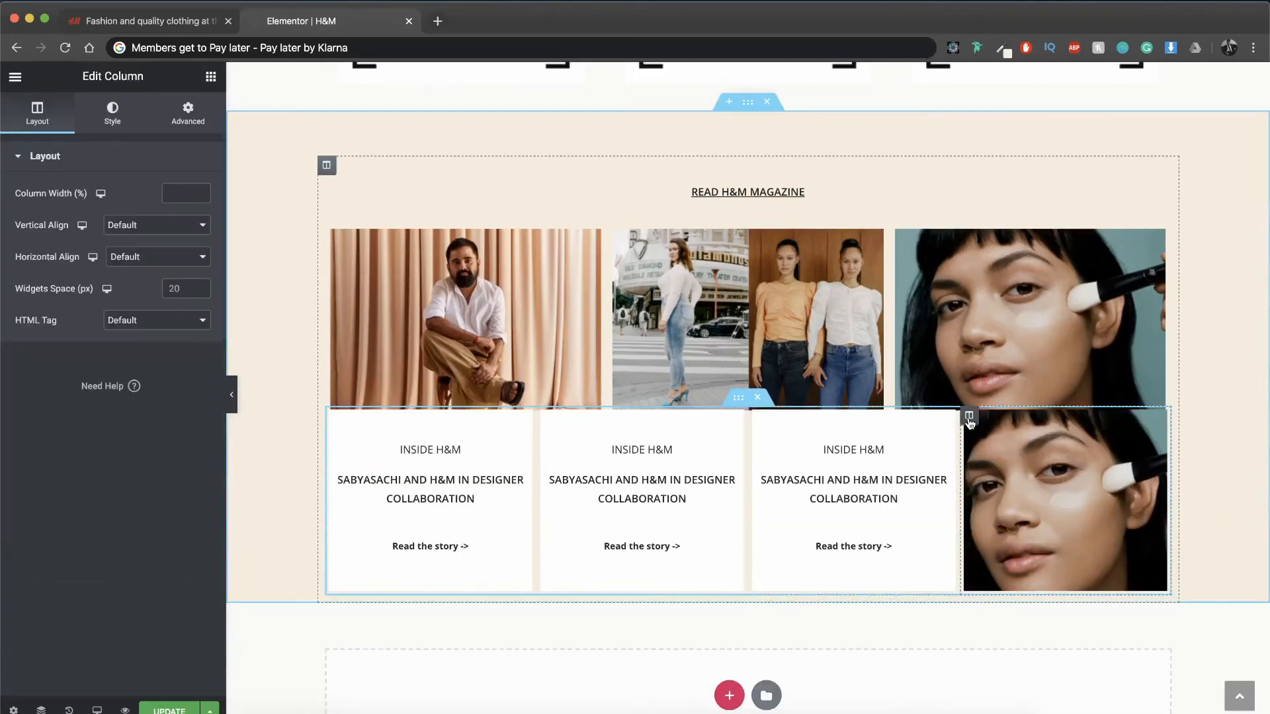
key(super+z)
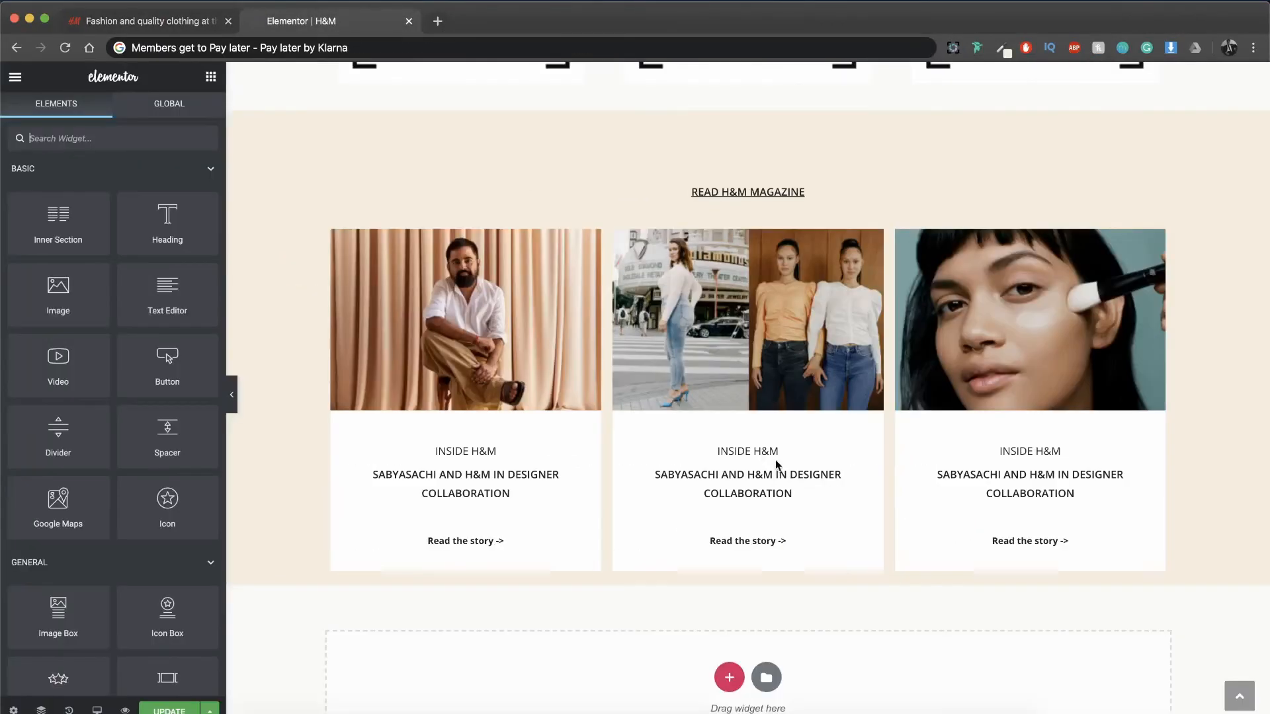
Step: Change the second card's heading to "Featured fashion" and the third card's heading to "Expert's corner"
triple_click(777, 465)
text(Featured fashion)
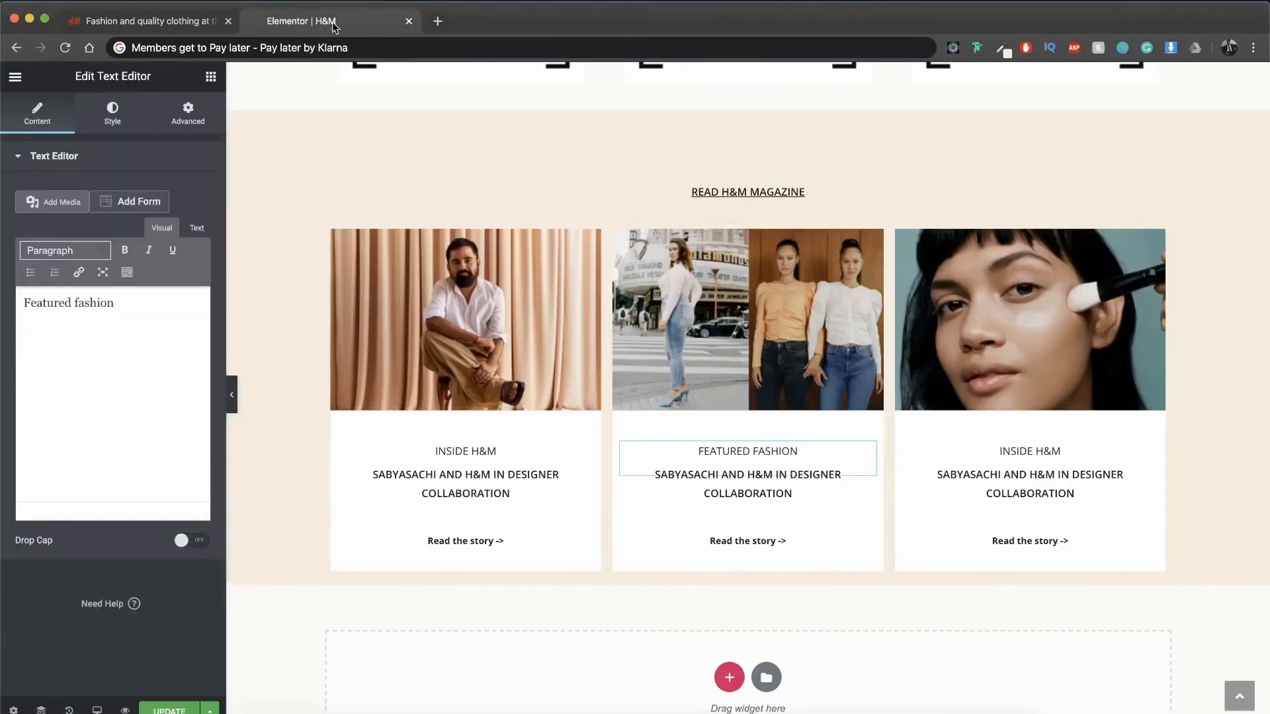
triple_click(1033, 450)
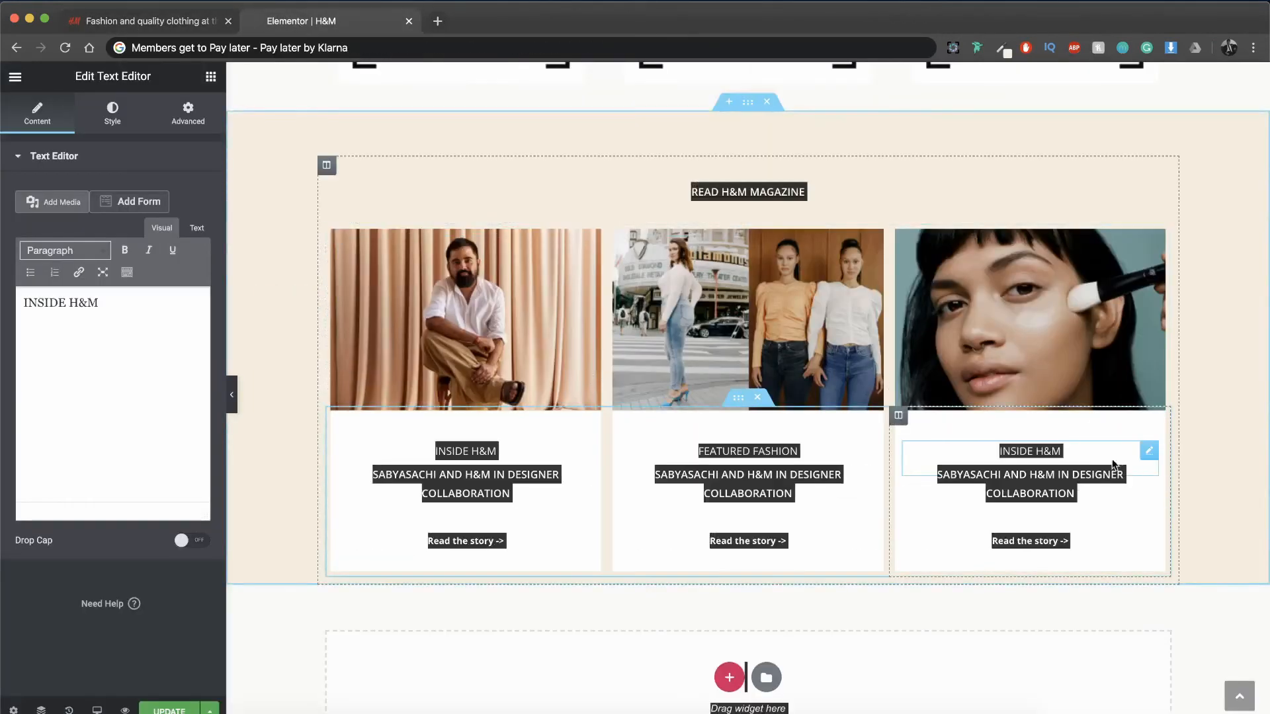
text(Expe)
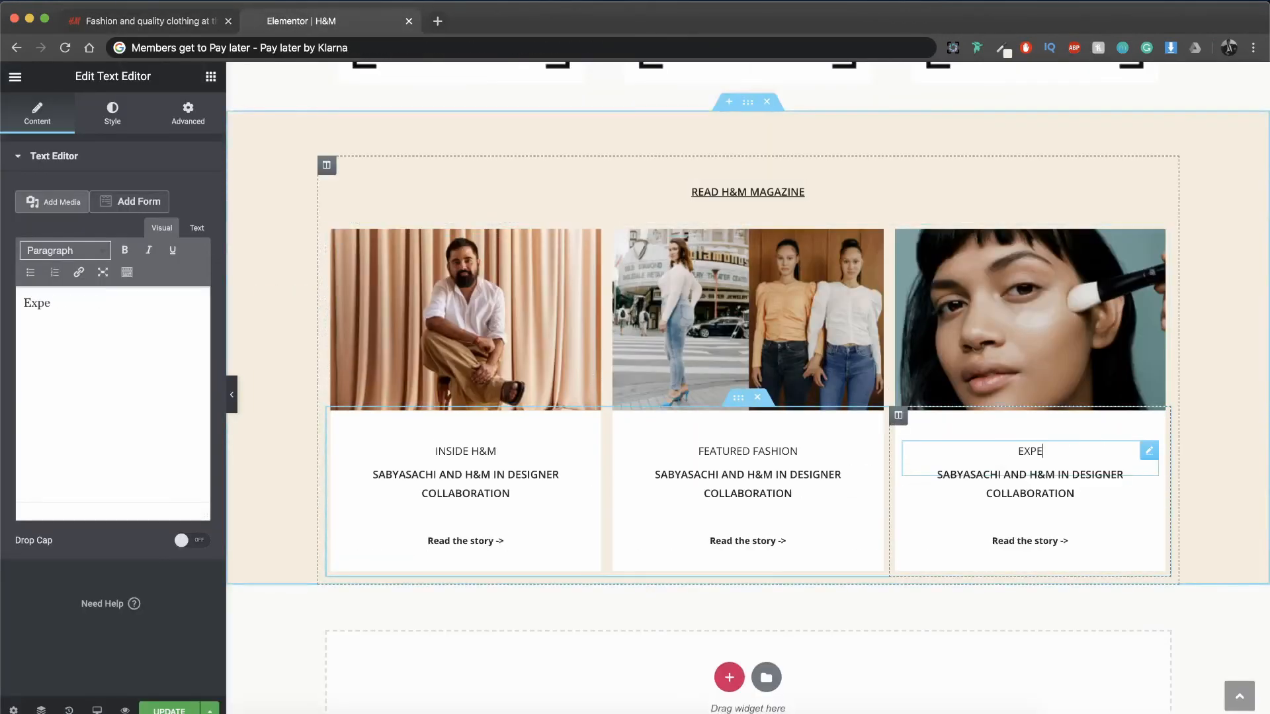
text(rt's corner)
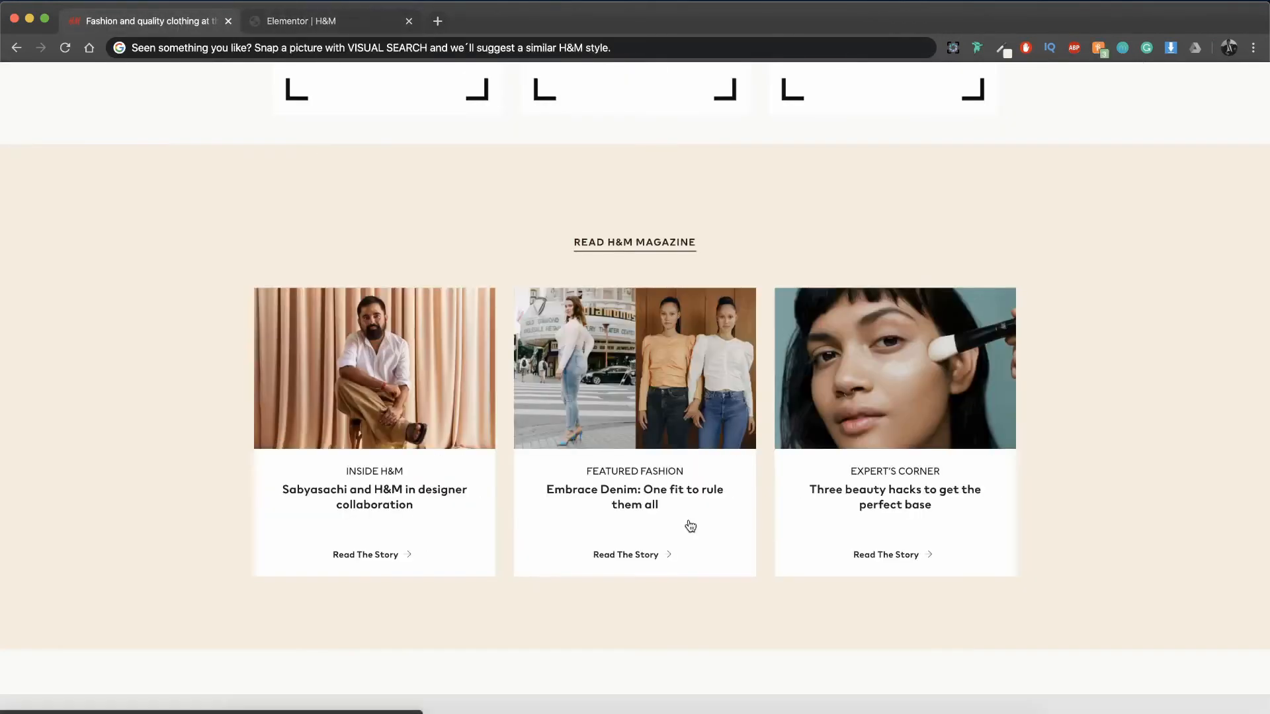
Step: Replace the second card's story title with "Embrace Denim: One fit to rule them all", following the original H&M page
click(717, 56)
text(Embrace Denim: One fit)
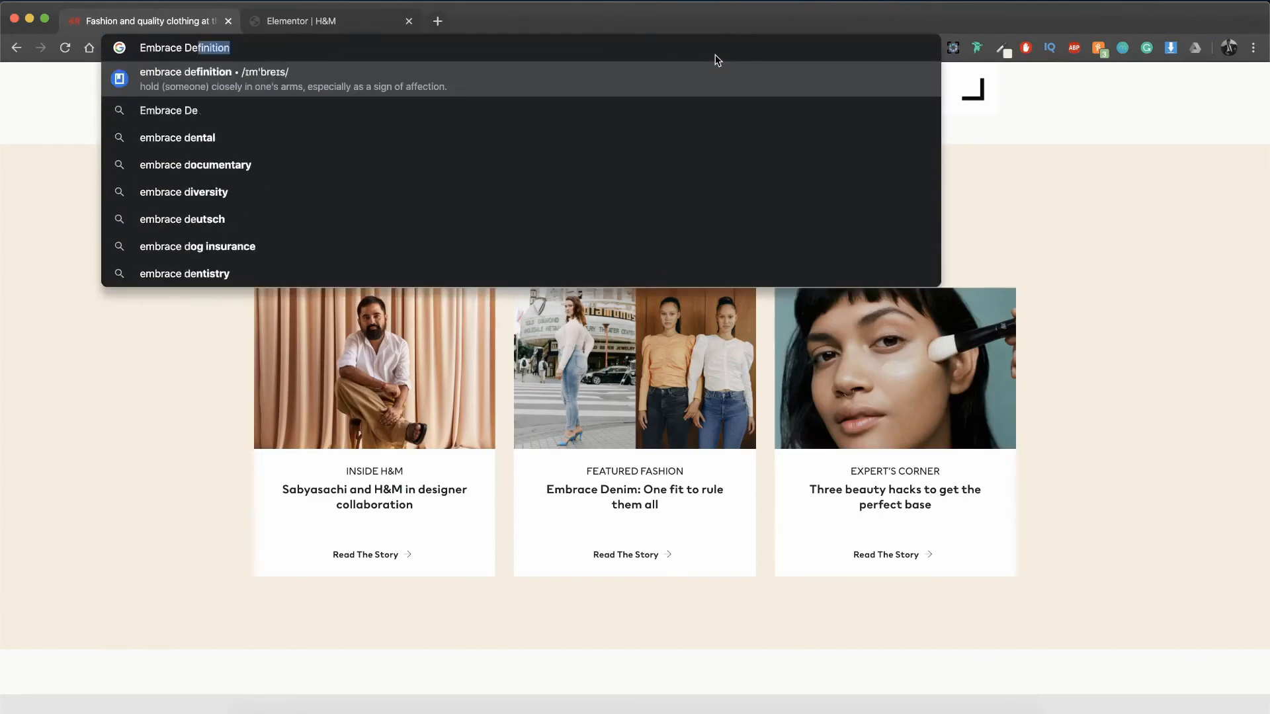
text( to rule them all)
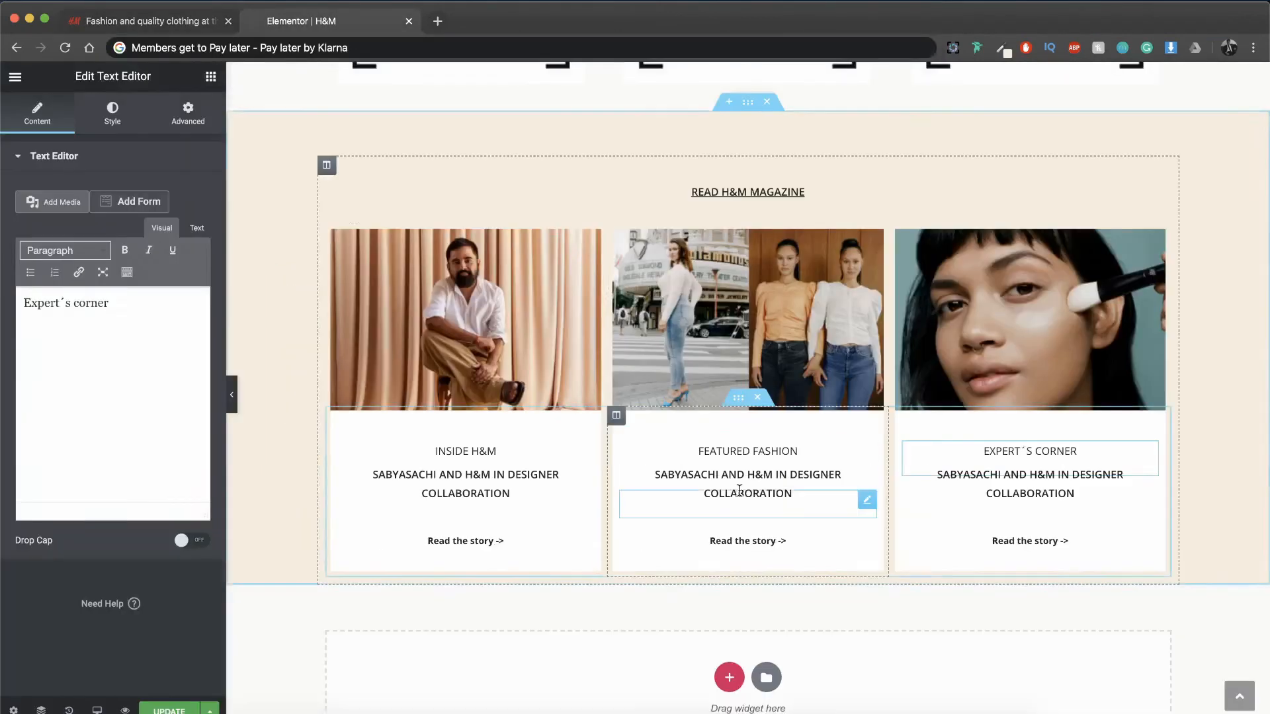
key(super+v)
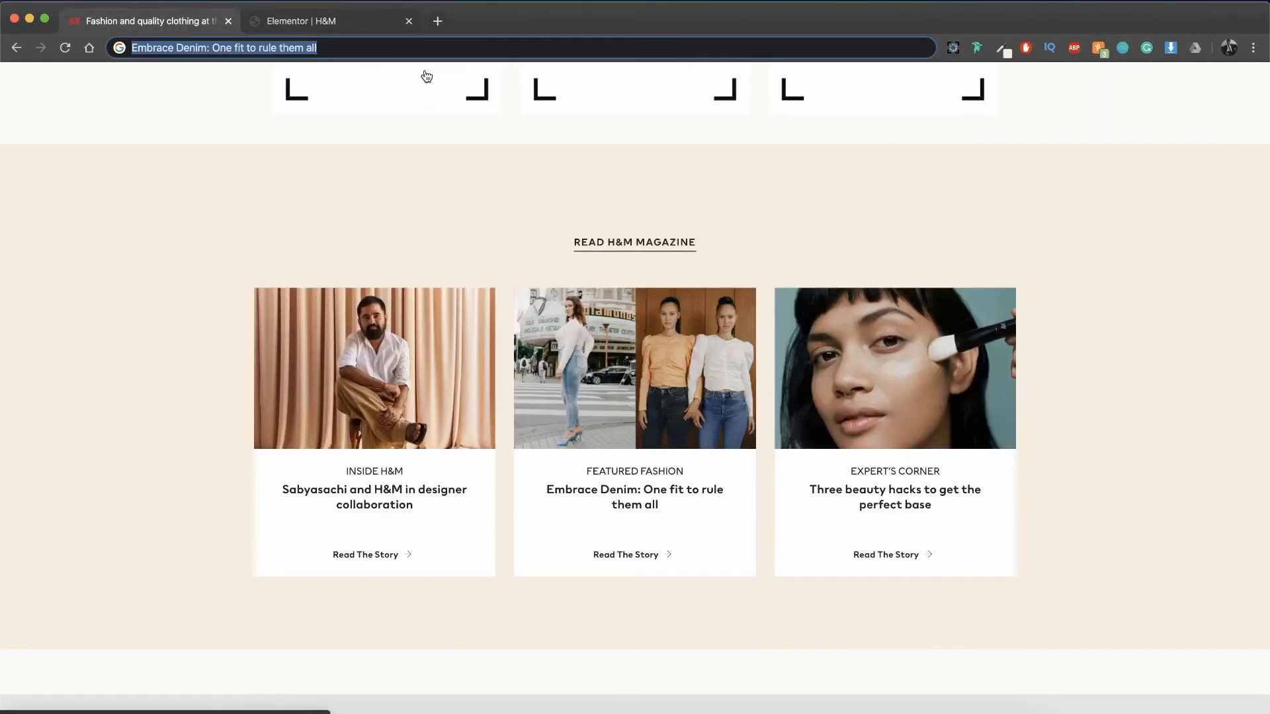
Step: Replace the third card's story title with "Three beauty hacks to get the perfect base", following the original H&M page
text(Three beauty hacks to get the perfect base)
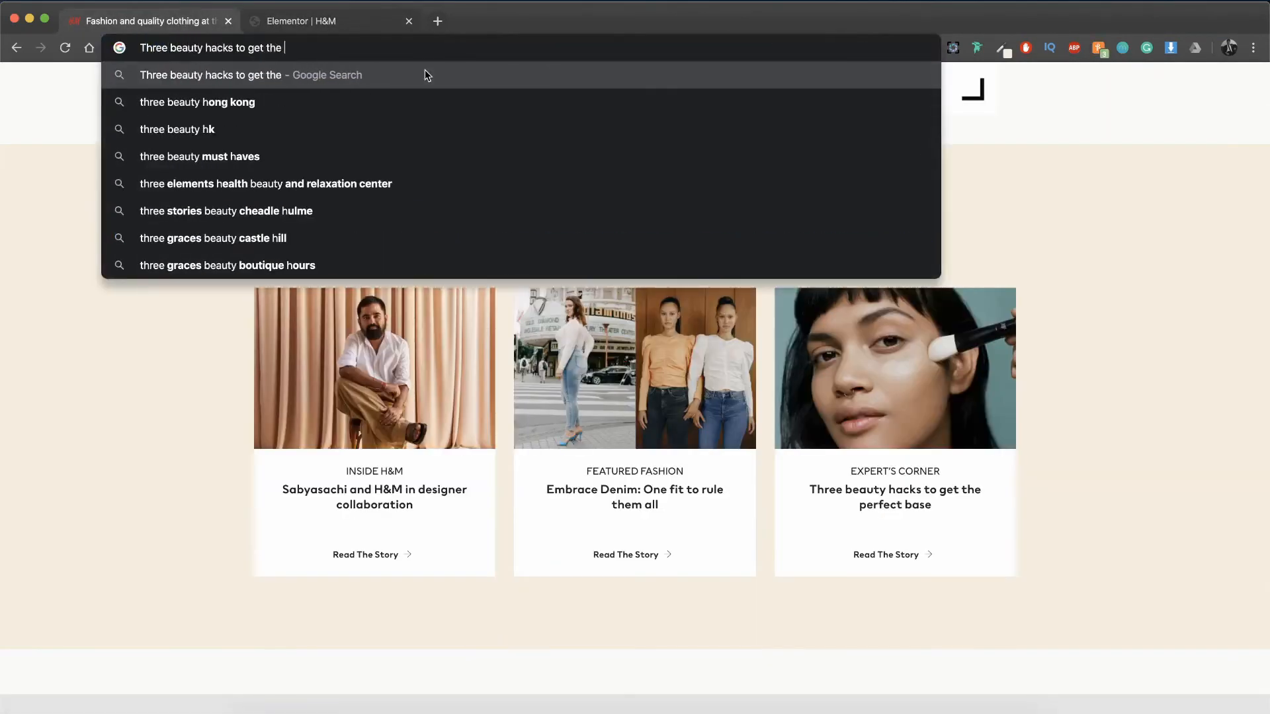
key(super+a)
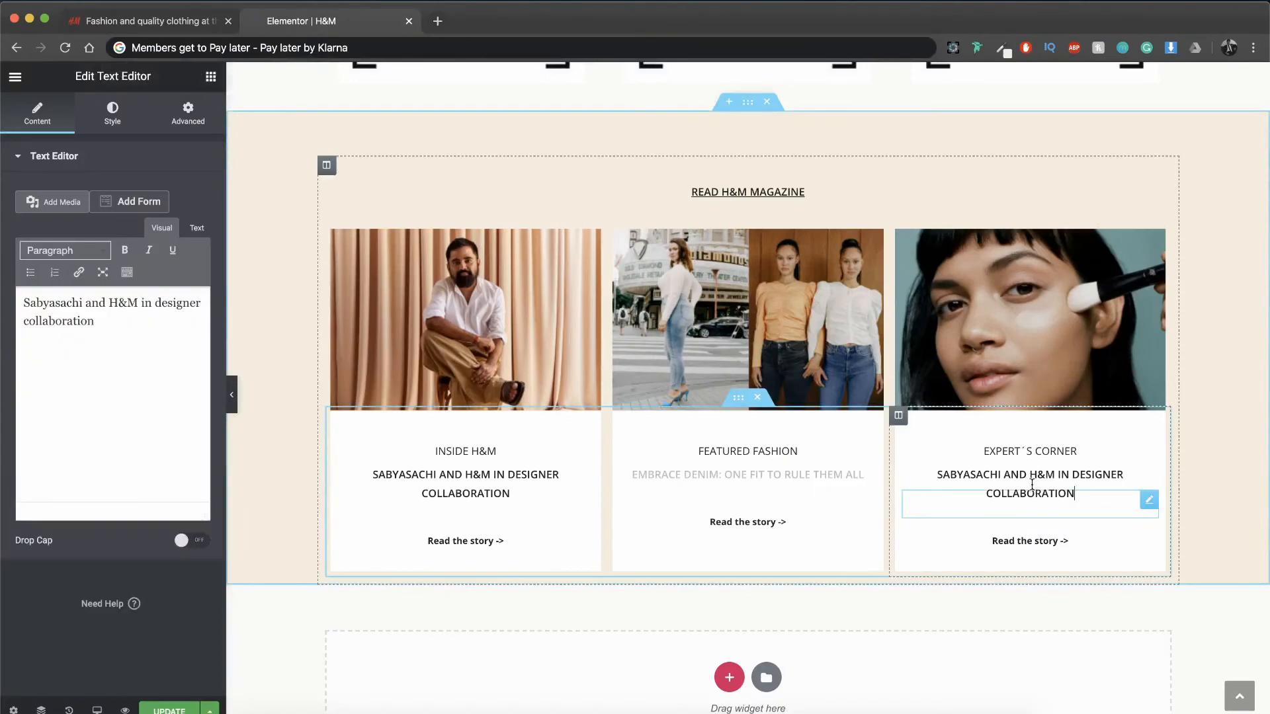
key(super+a)
key(super+v)
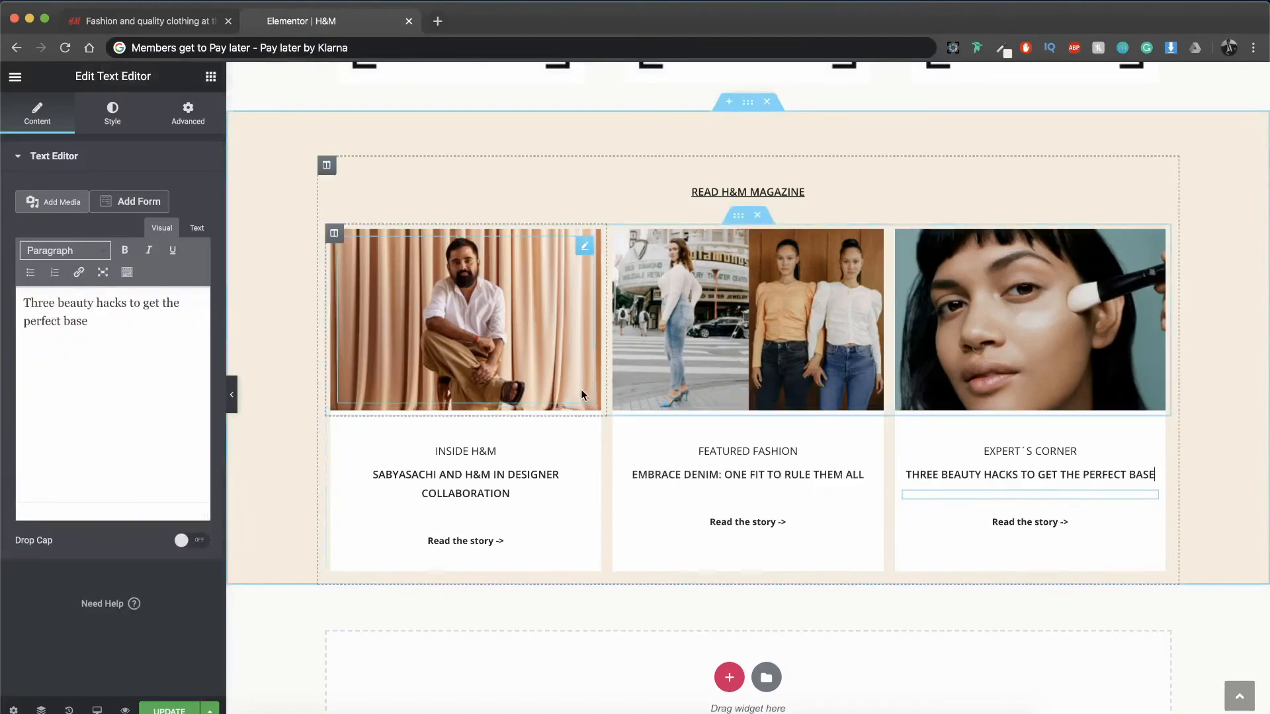
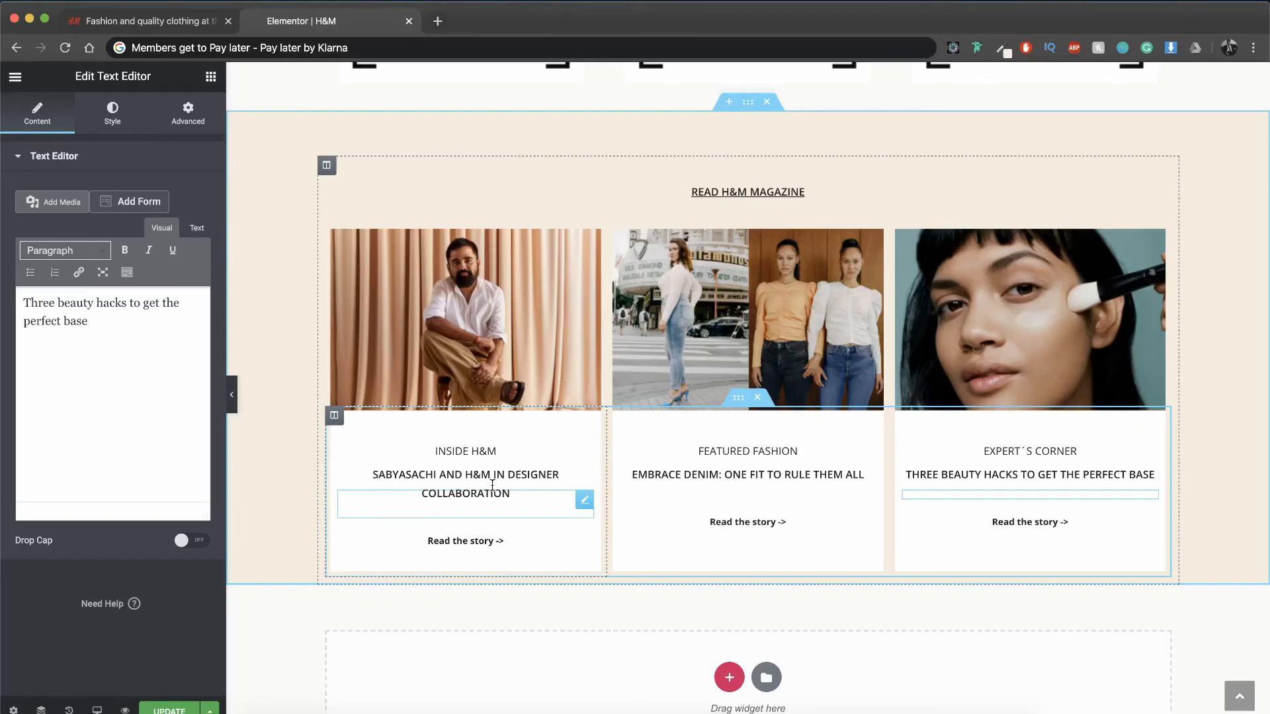
Step: Set the first card's story title to a top margin of -12% and 10 px of right and left padding
click(492, 486)
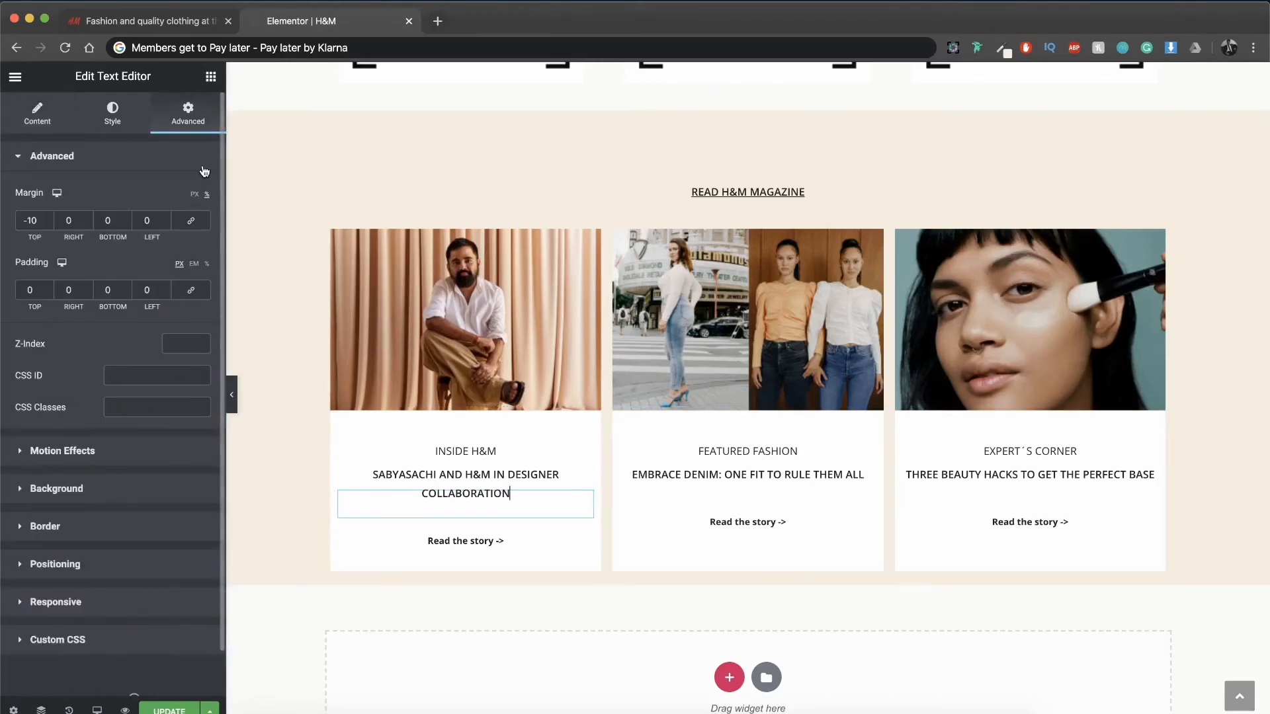
click(49, 224)
click(49, 224)
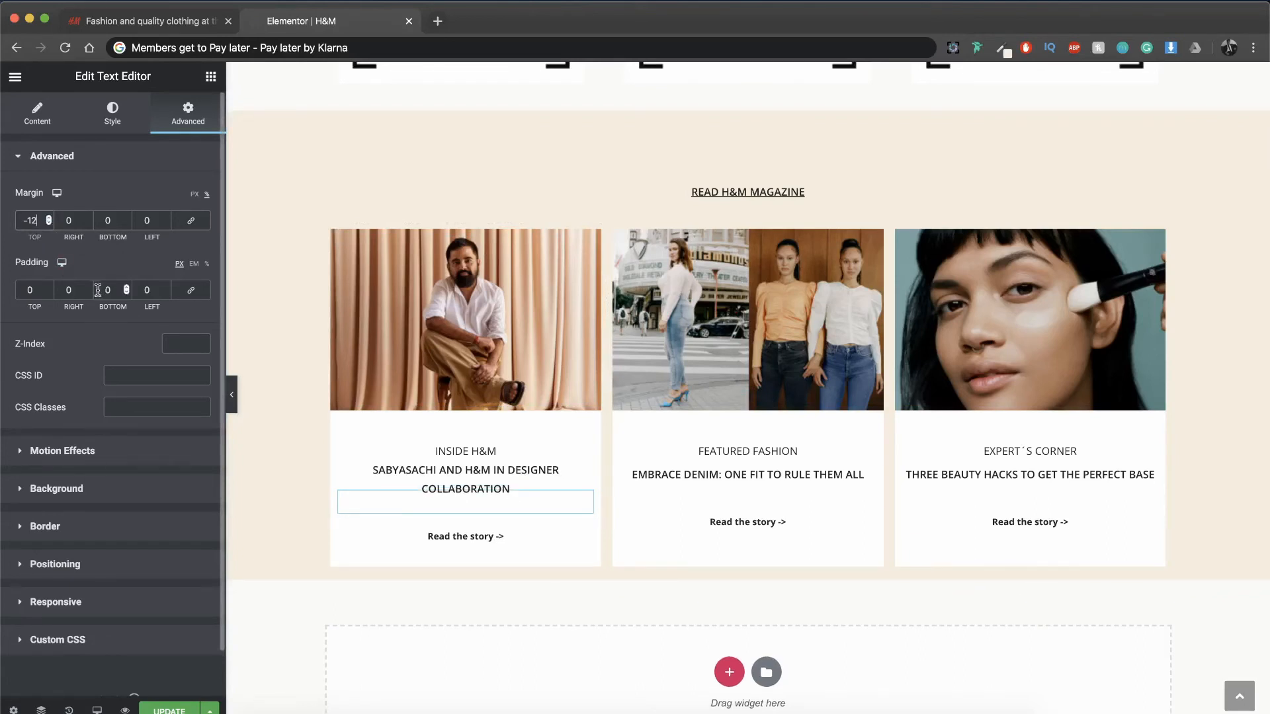
drag(82, 291, 30, 291)
text(10)
key(Tab)
text(10)
Step: Copy the first card's story title and paste its style onto the second and third cards' story titles
right_click(477, 494)
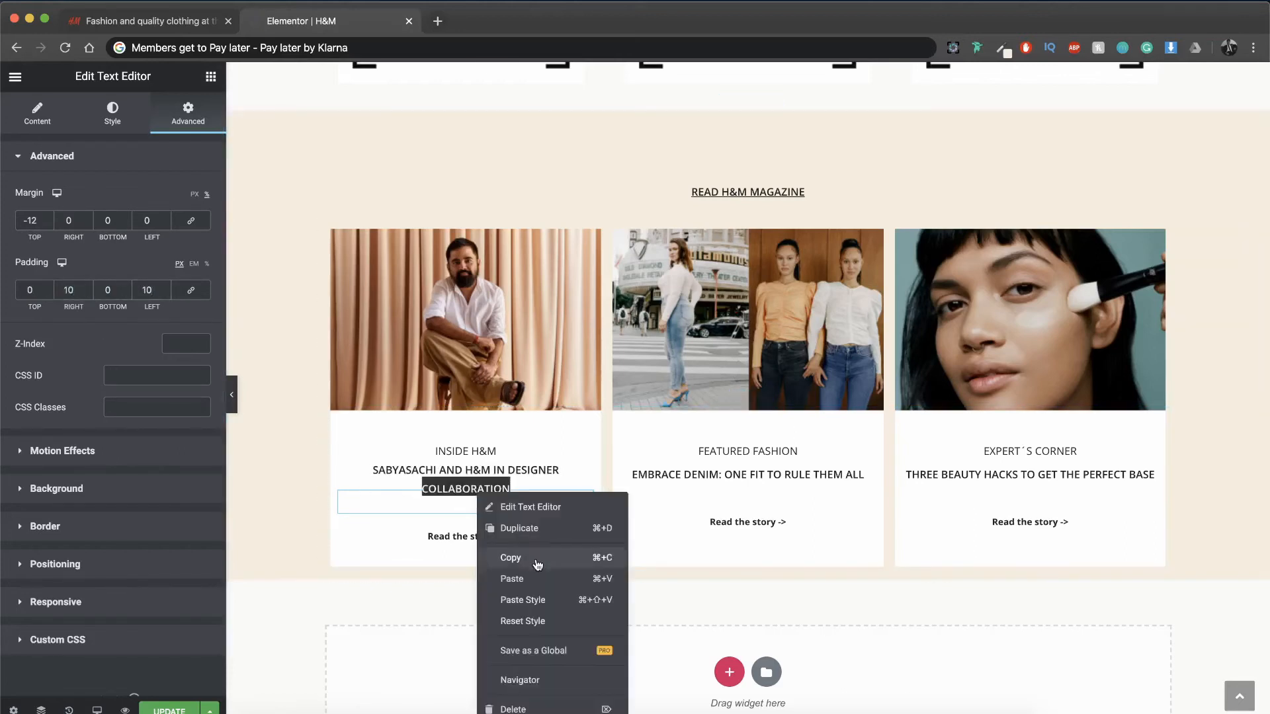
click(536, 561)
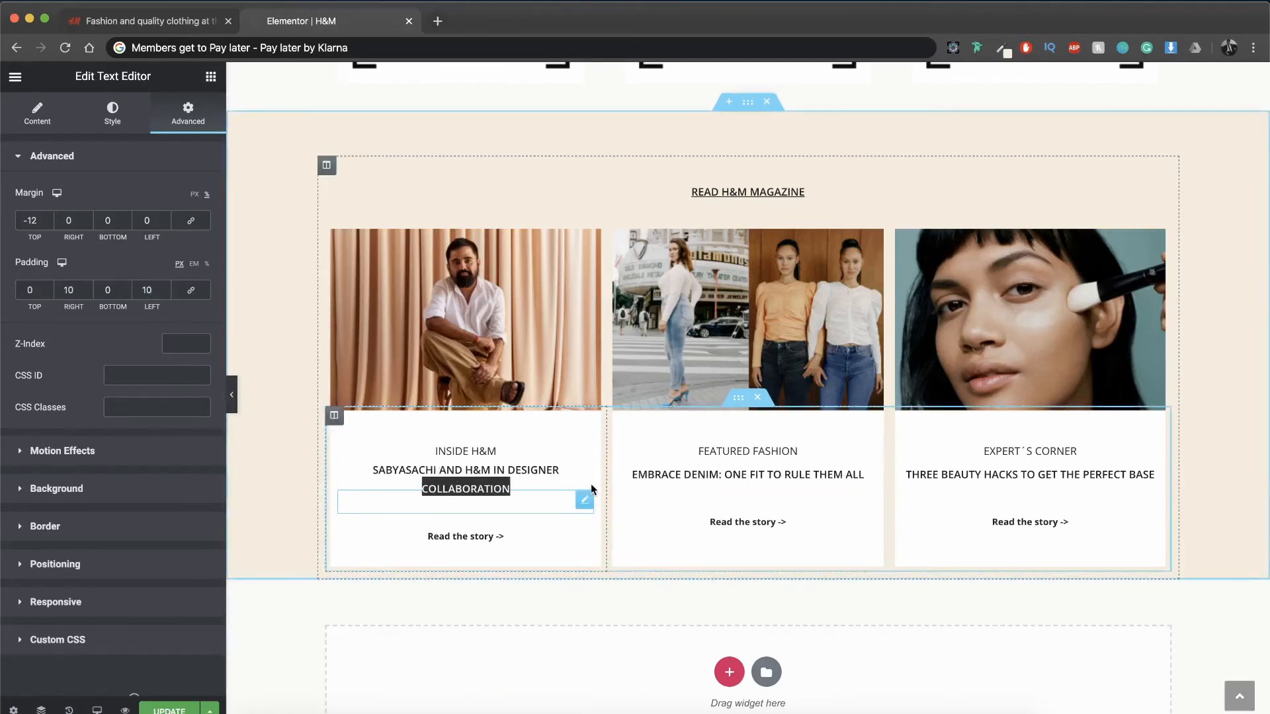
right_click(676, 483)
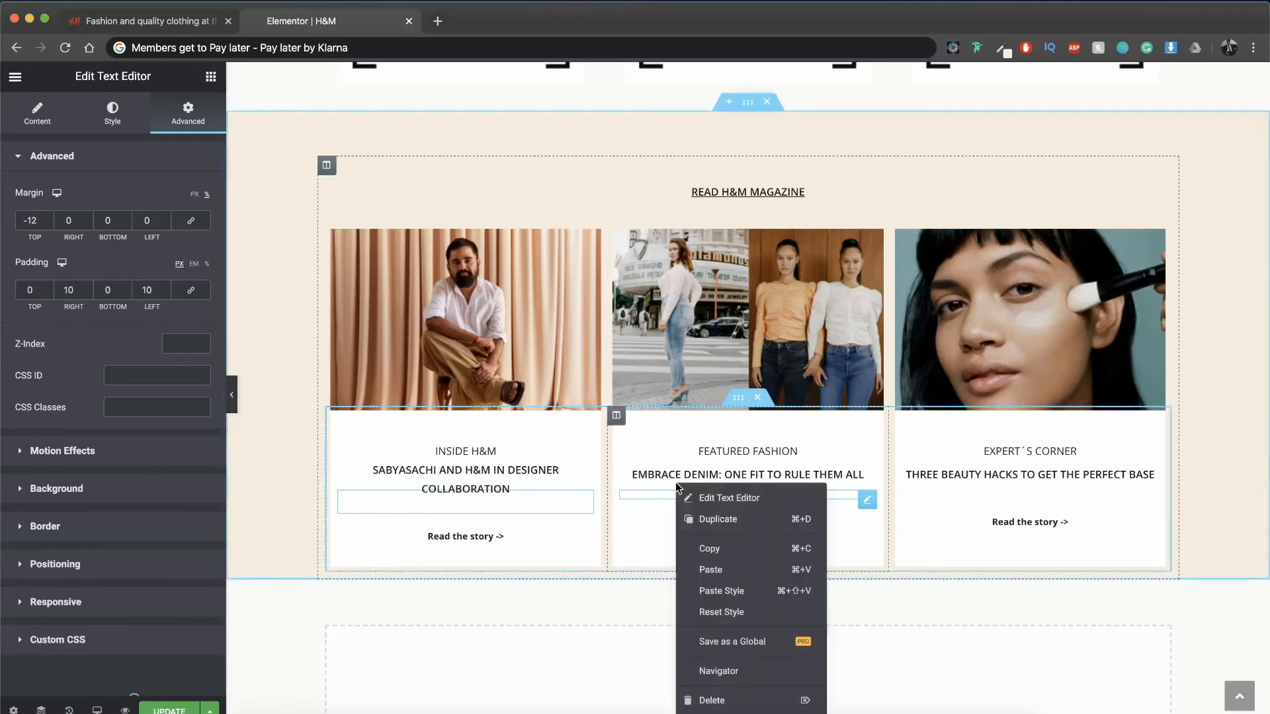
click(716, 589)
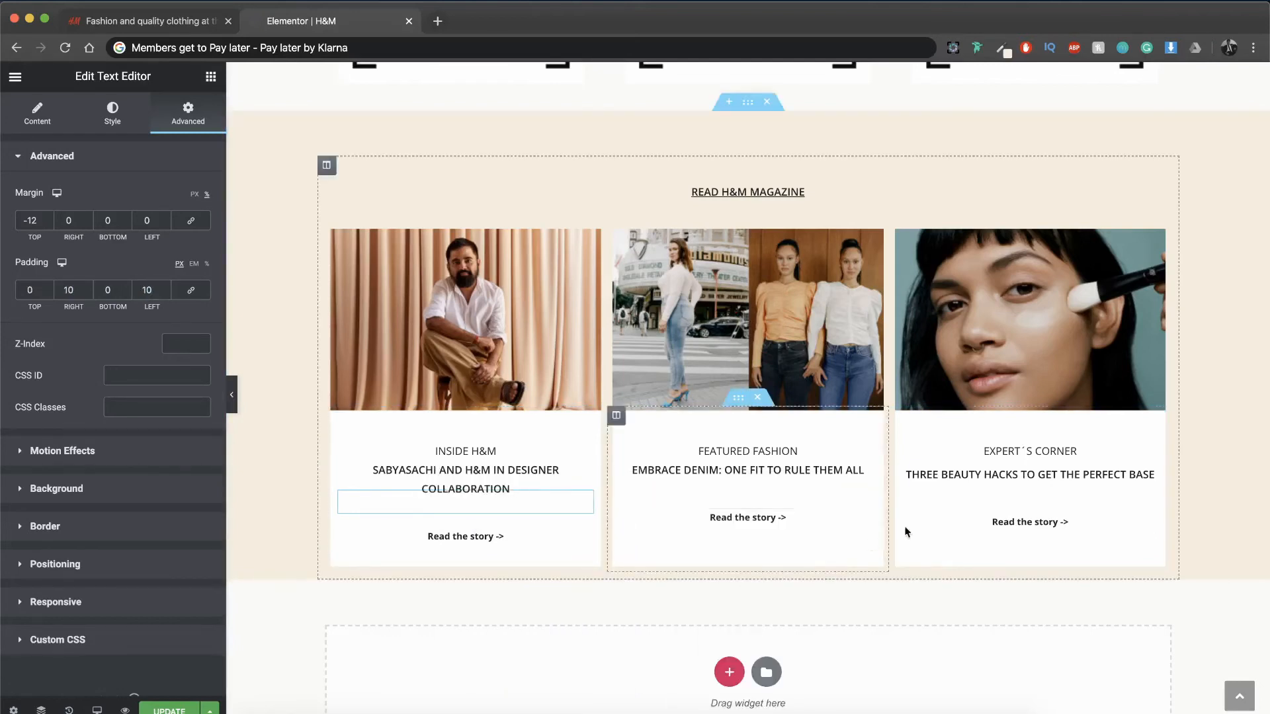
right_click(964, 474)
click(993, 578)
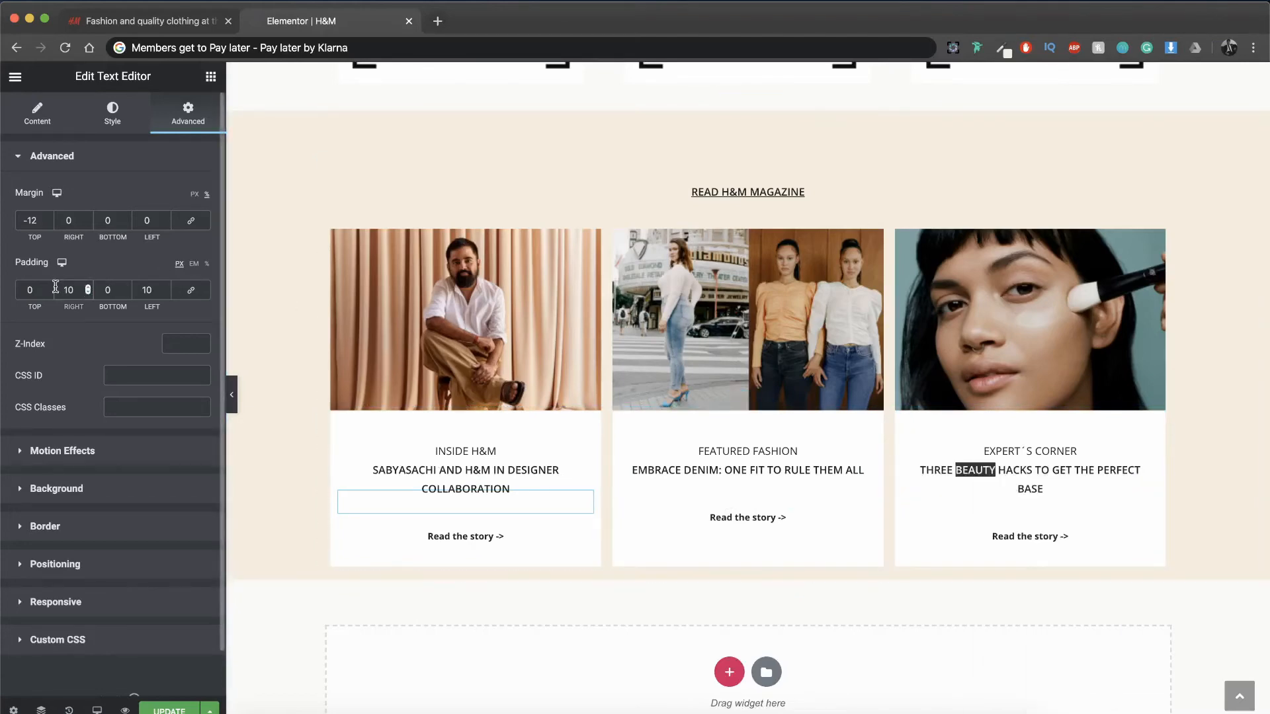
Step: Set the first story title's right and left padding to 15 px and paste its style onto the second title
text(15)
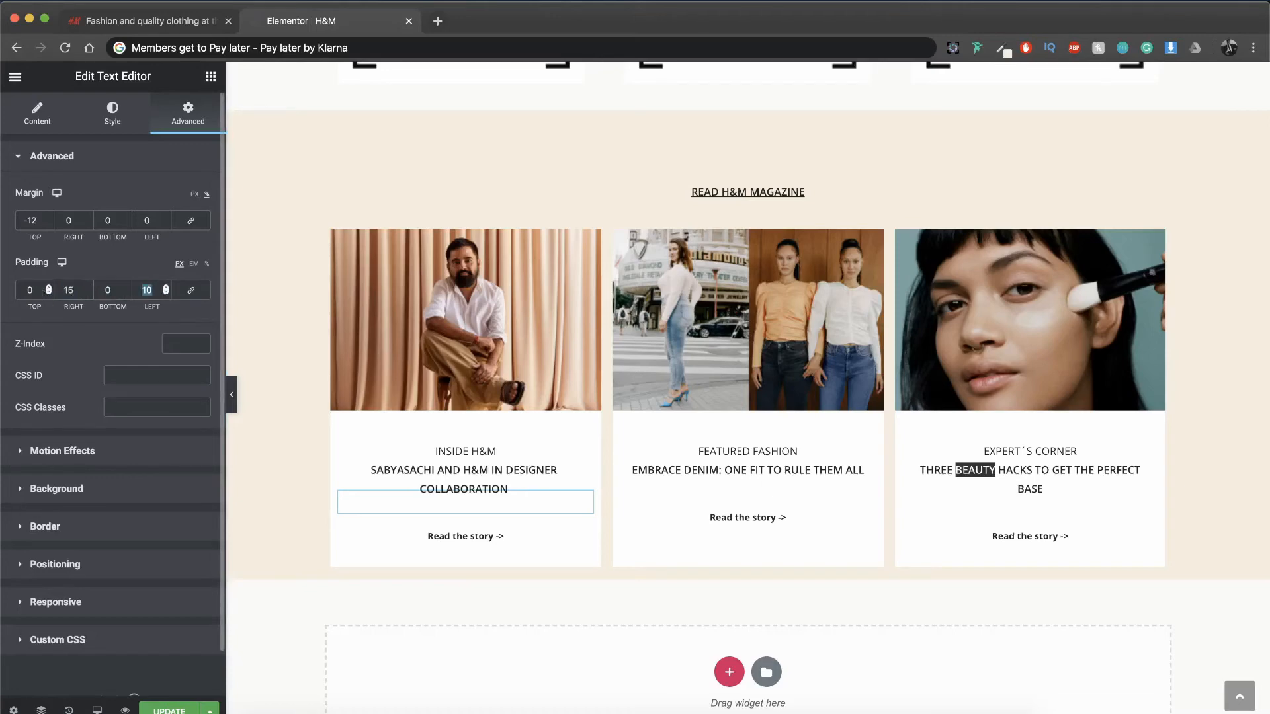
text(15)
right_click(451, 478)
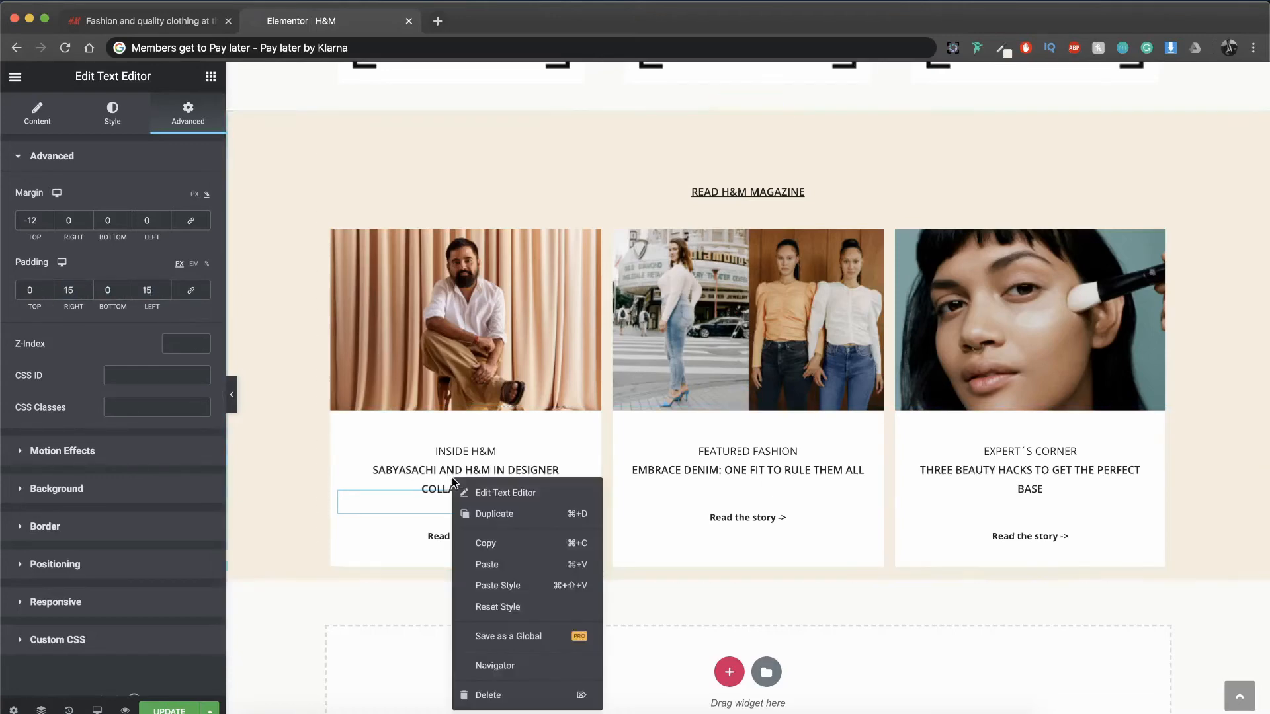
click(498, 551)
right_click(676, 471)
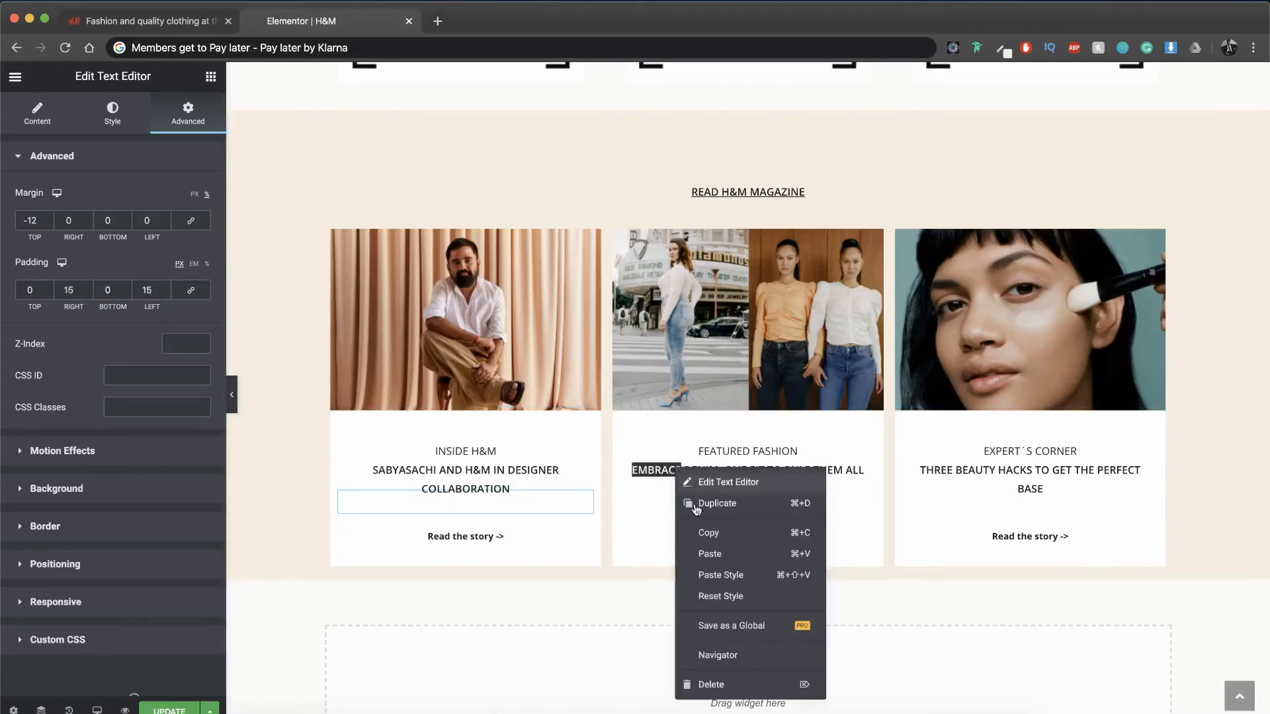
click(713, 575)
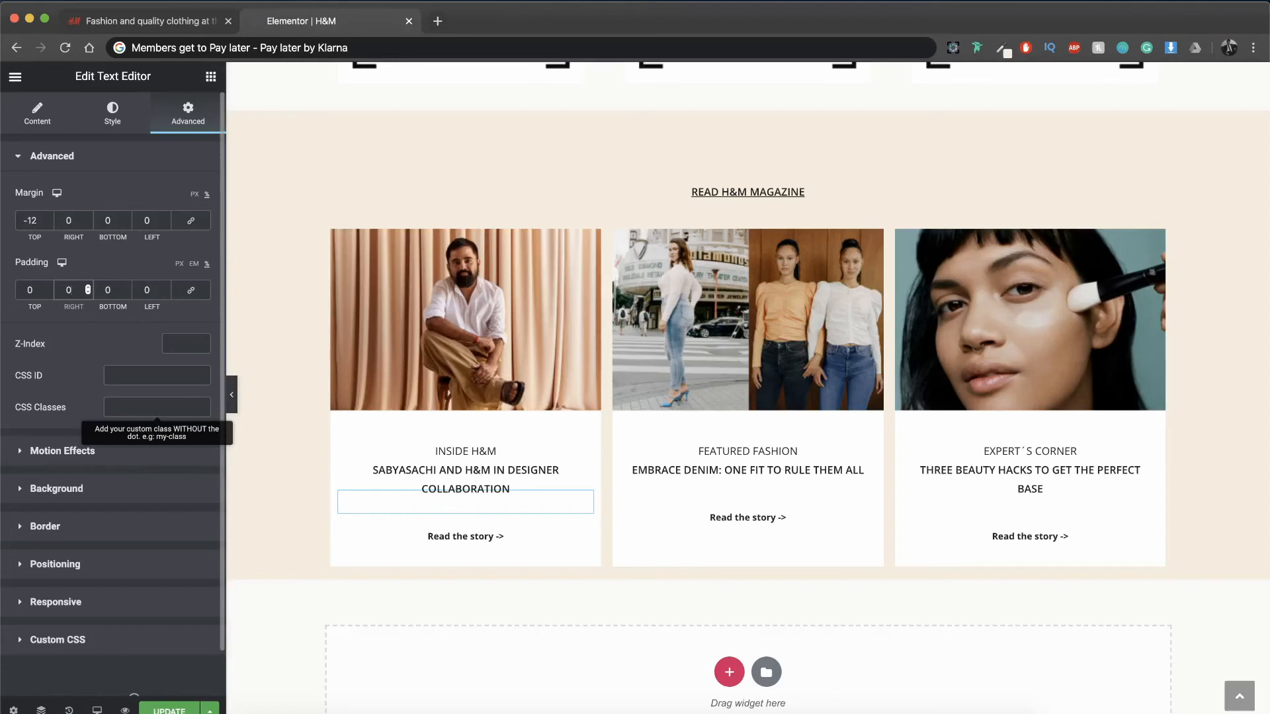
Step: Set the first story title's padding to 10% right and 15% left, and paste its style onto the other two titles
text(10)
text(15)
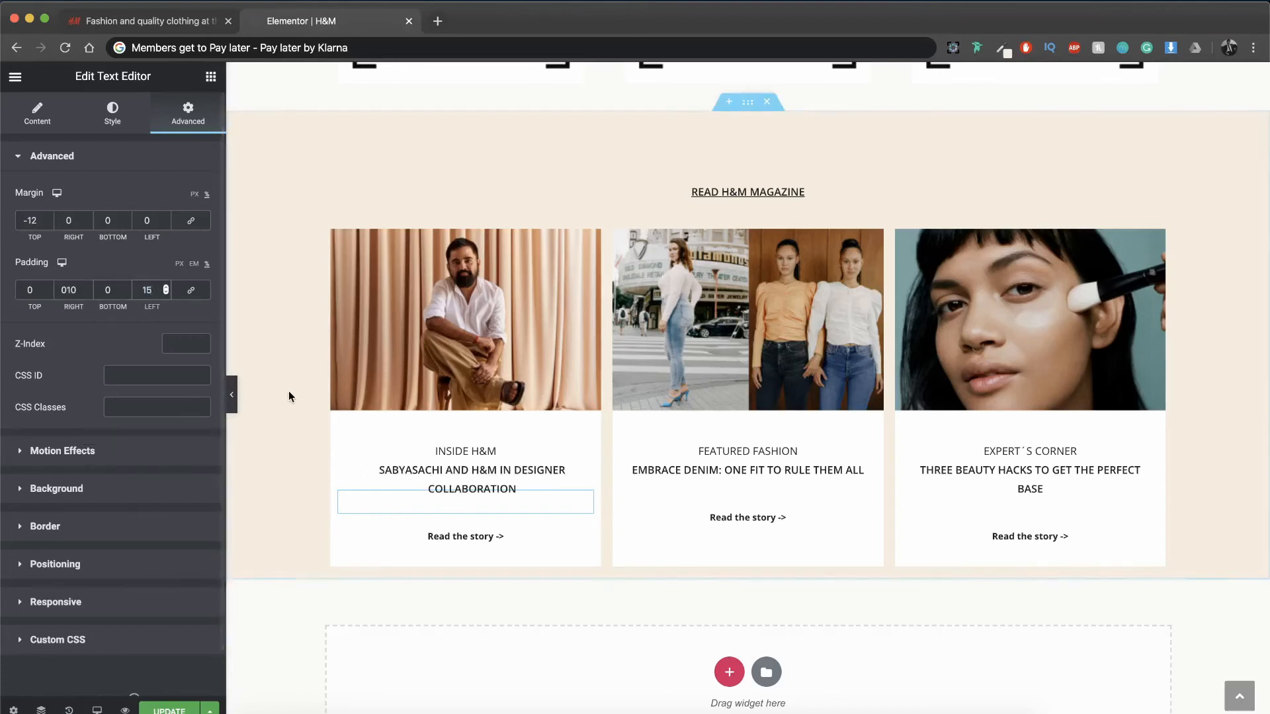
right_click(459, 479)
click(493, 546)
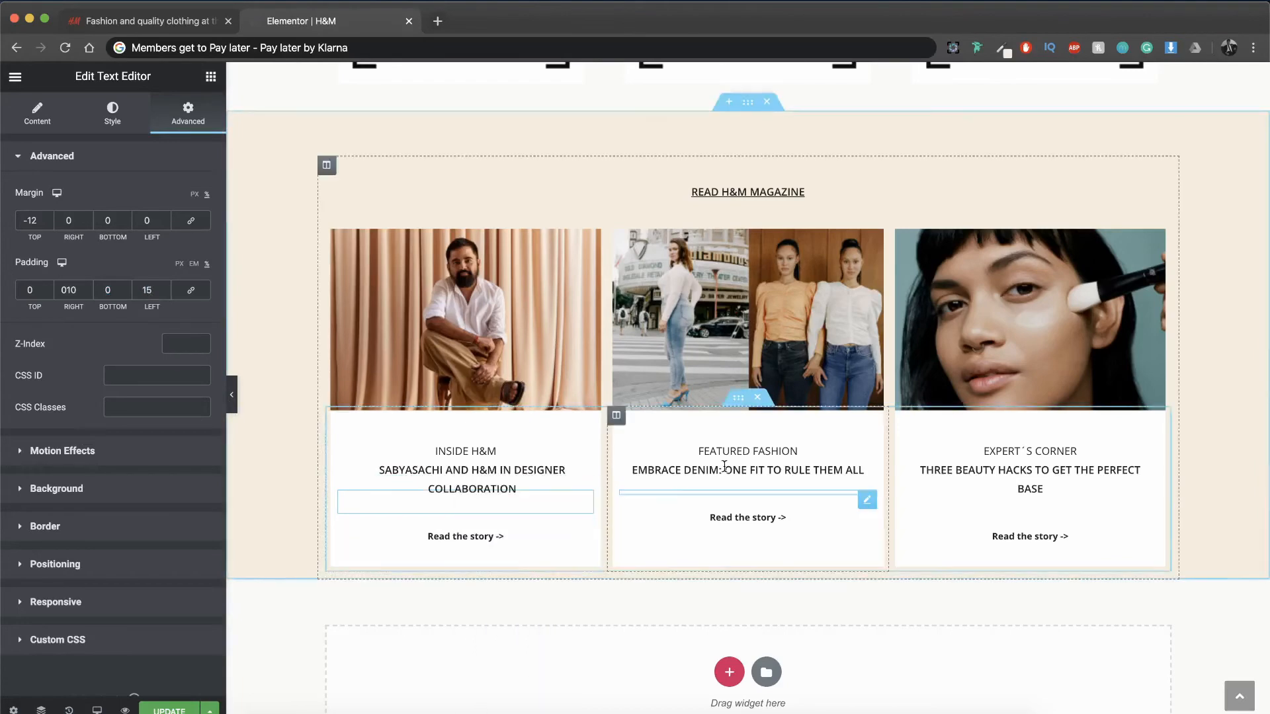
right_click(725, 467)
click(756, 574)
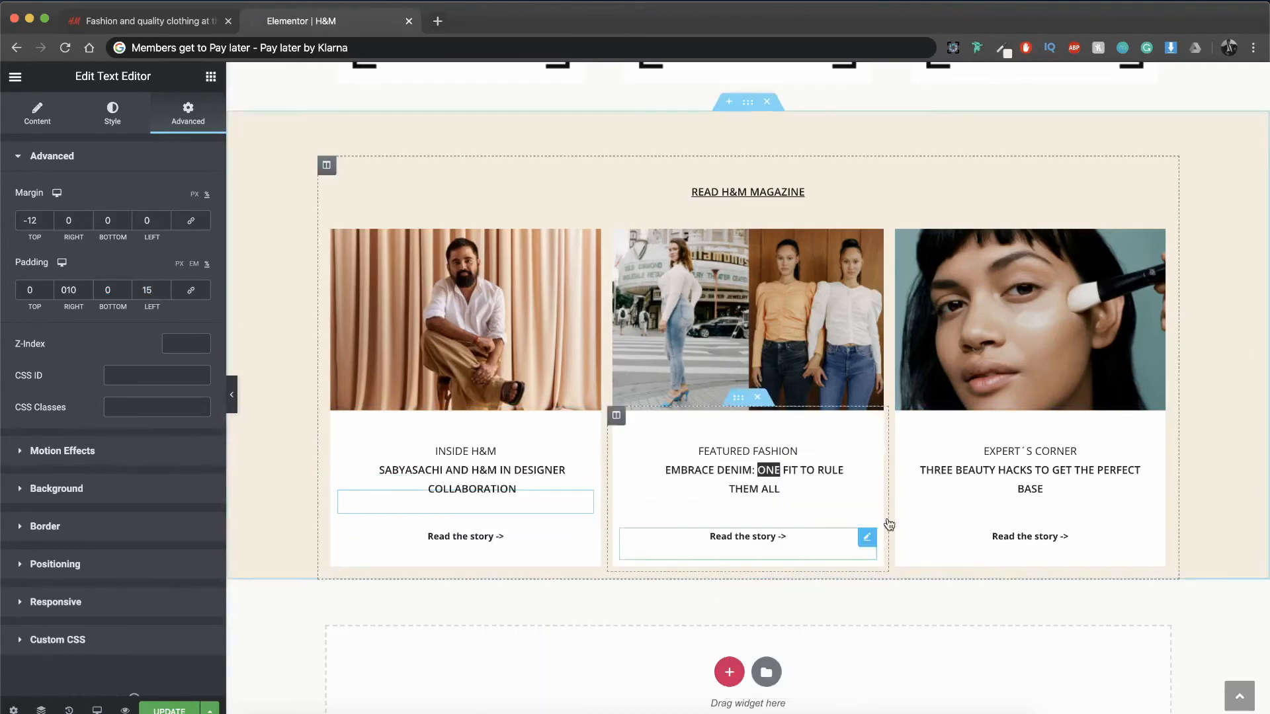
right_click(971, 477)
click(985, 588)
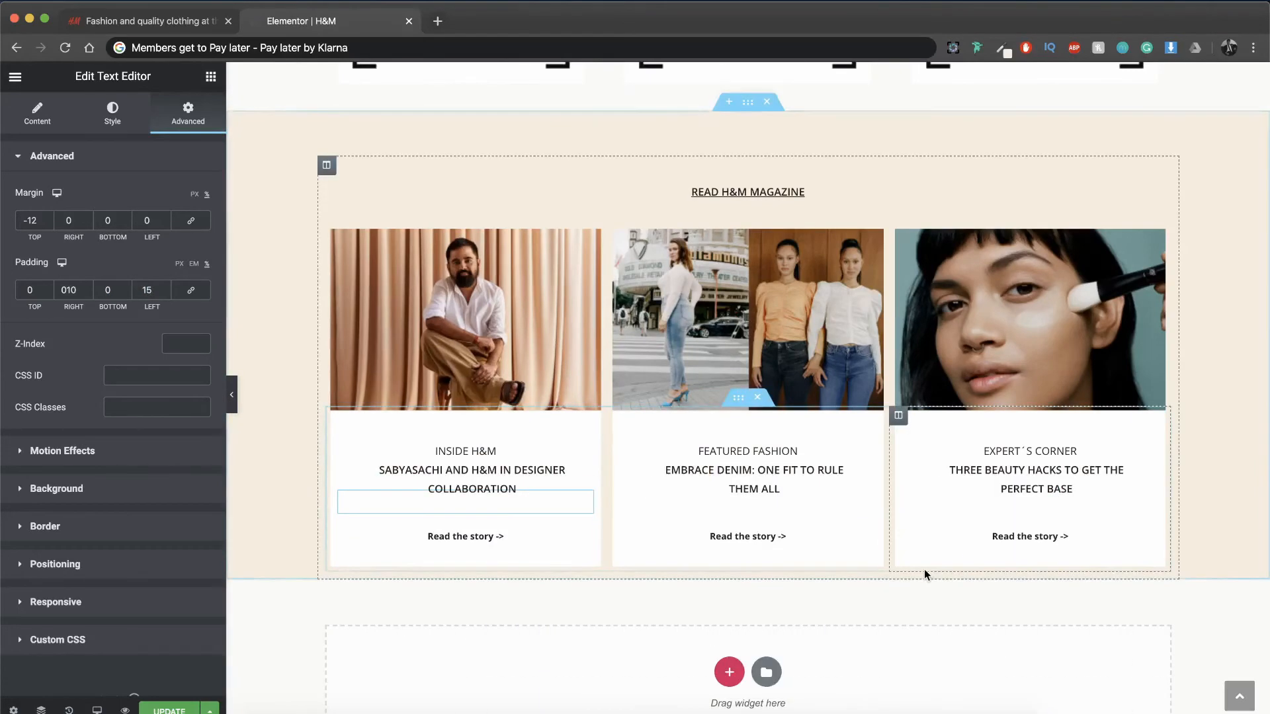
Step: Add a single-column section below the magazine section and give it a top margin of 3%
scroll(691, 619, down, 2)
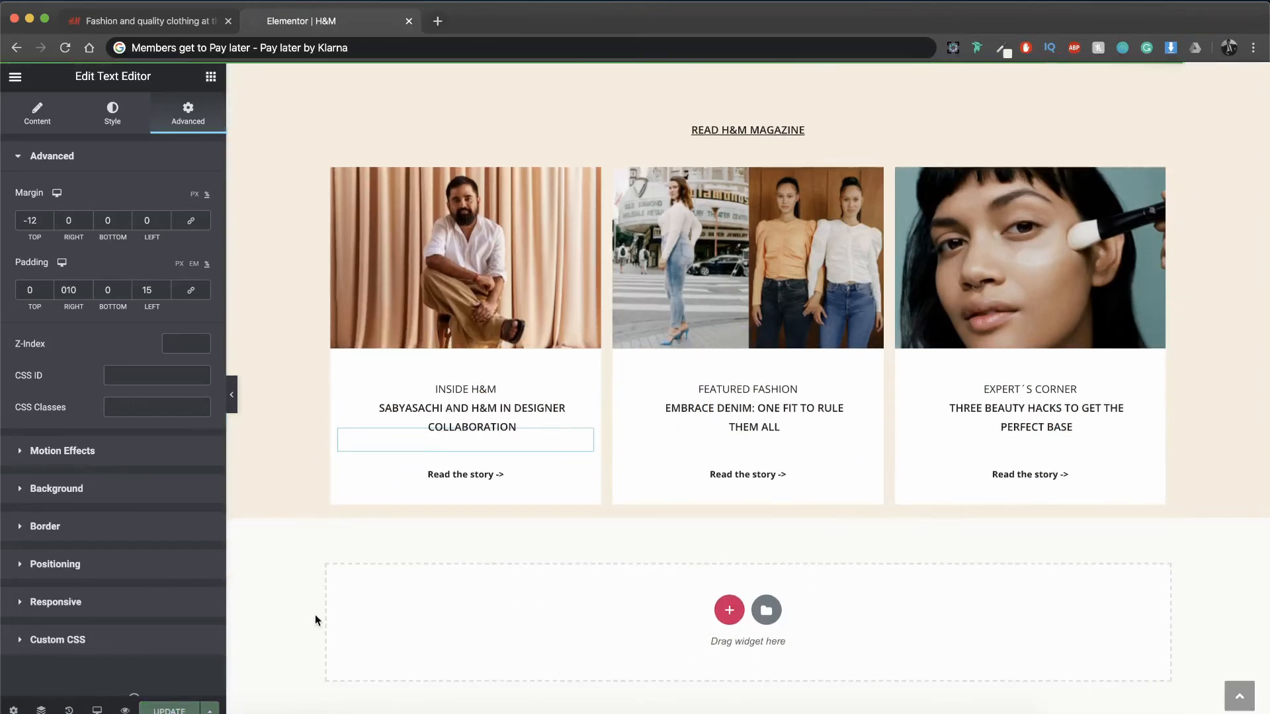
click(729, 610)
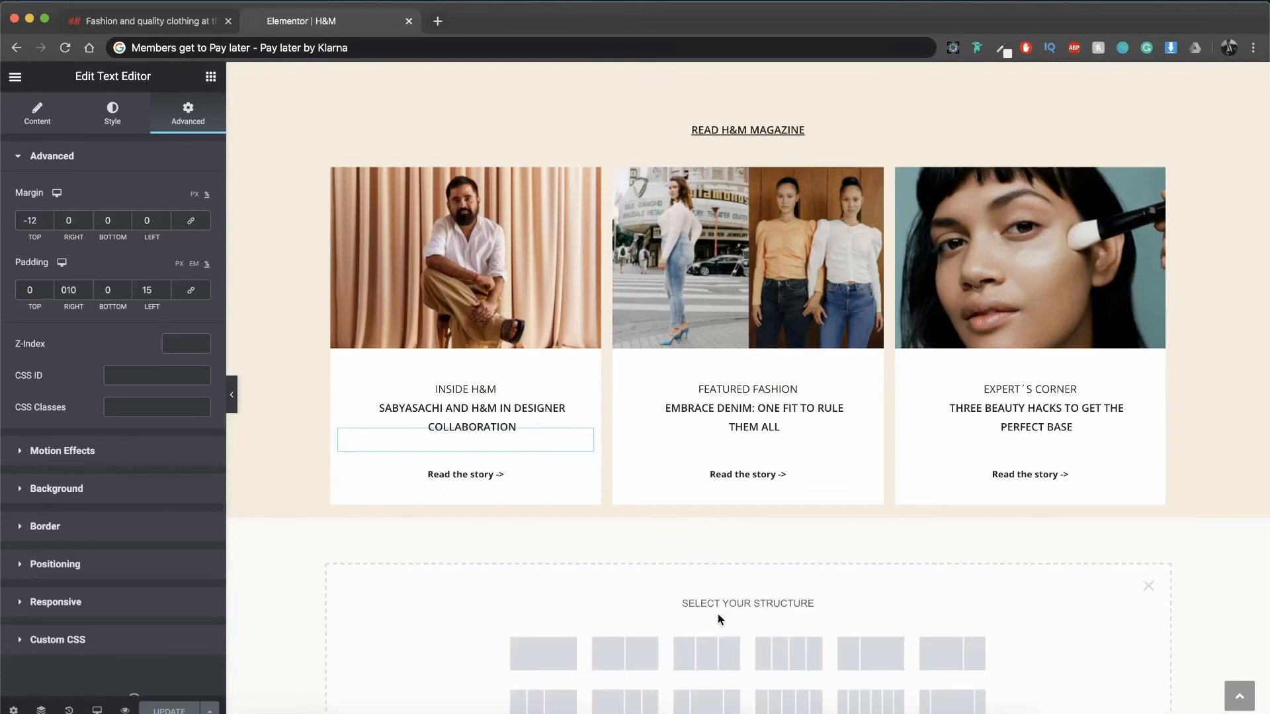
click(573, 648)
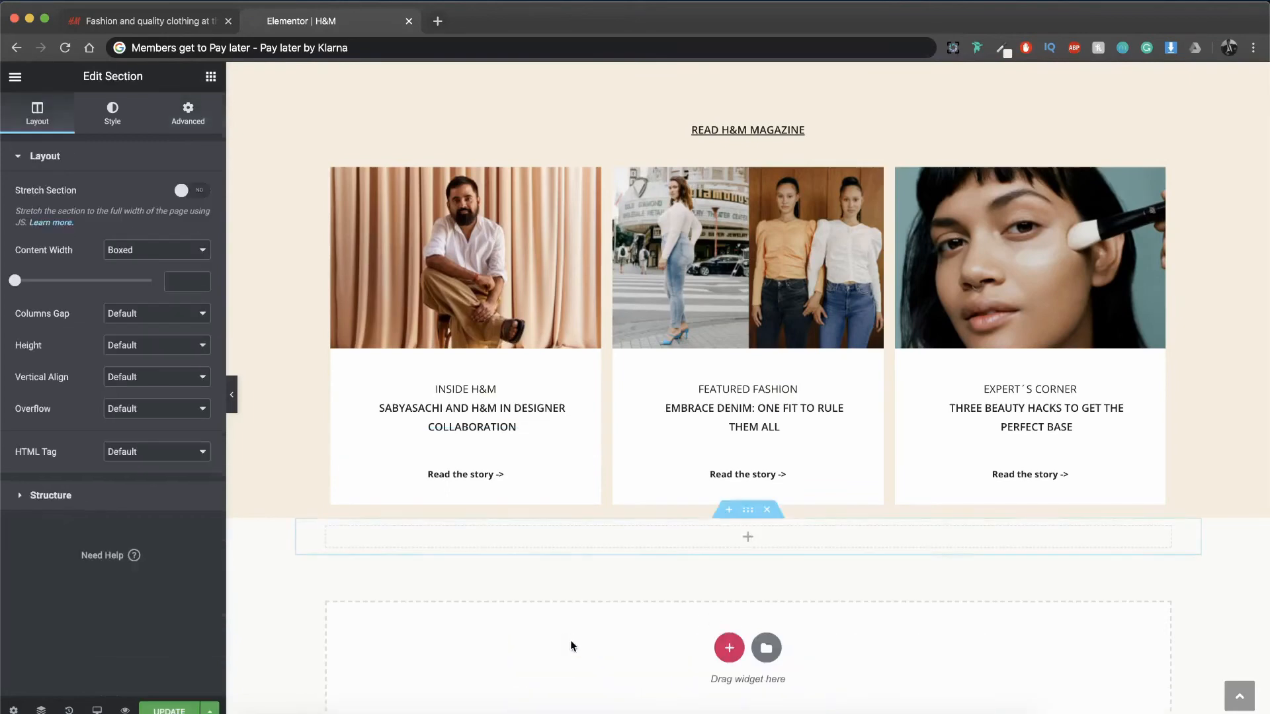
click(188, 114)
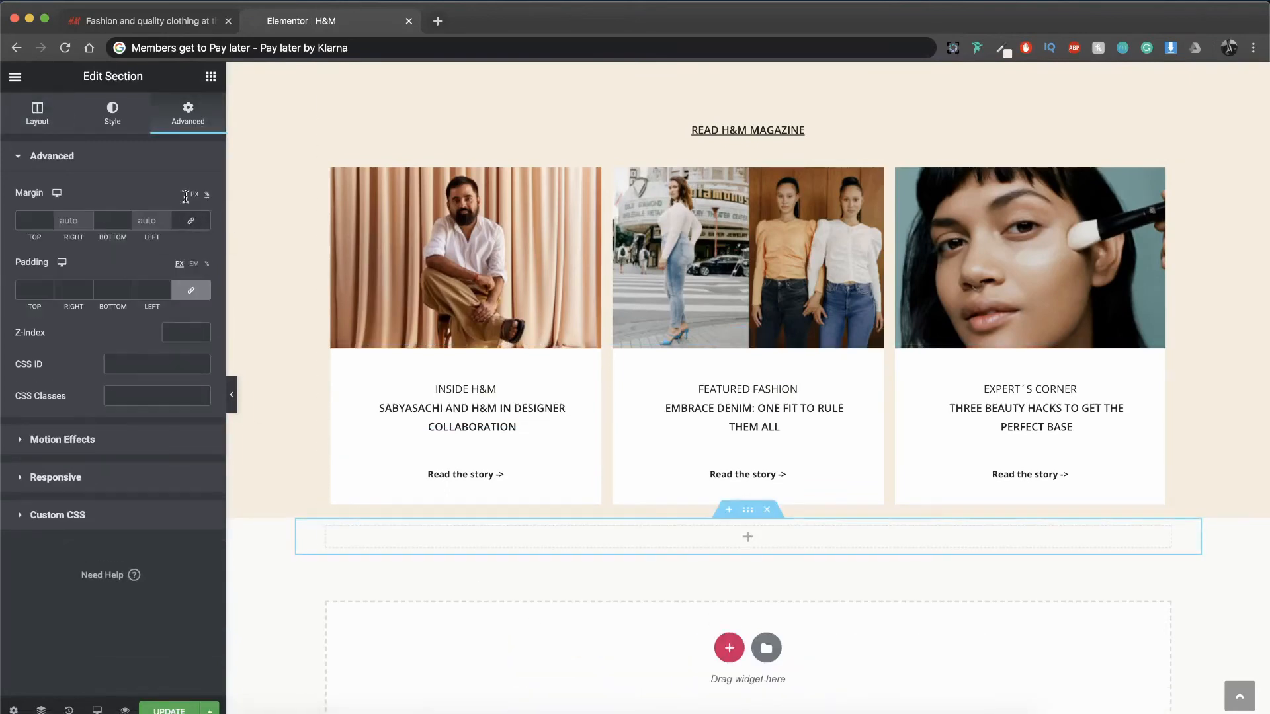
click(35, 217)
text(3)
scroll(617, 515, down, 1)
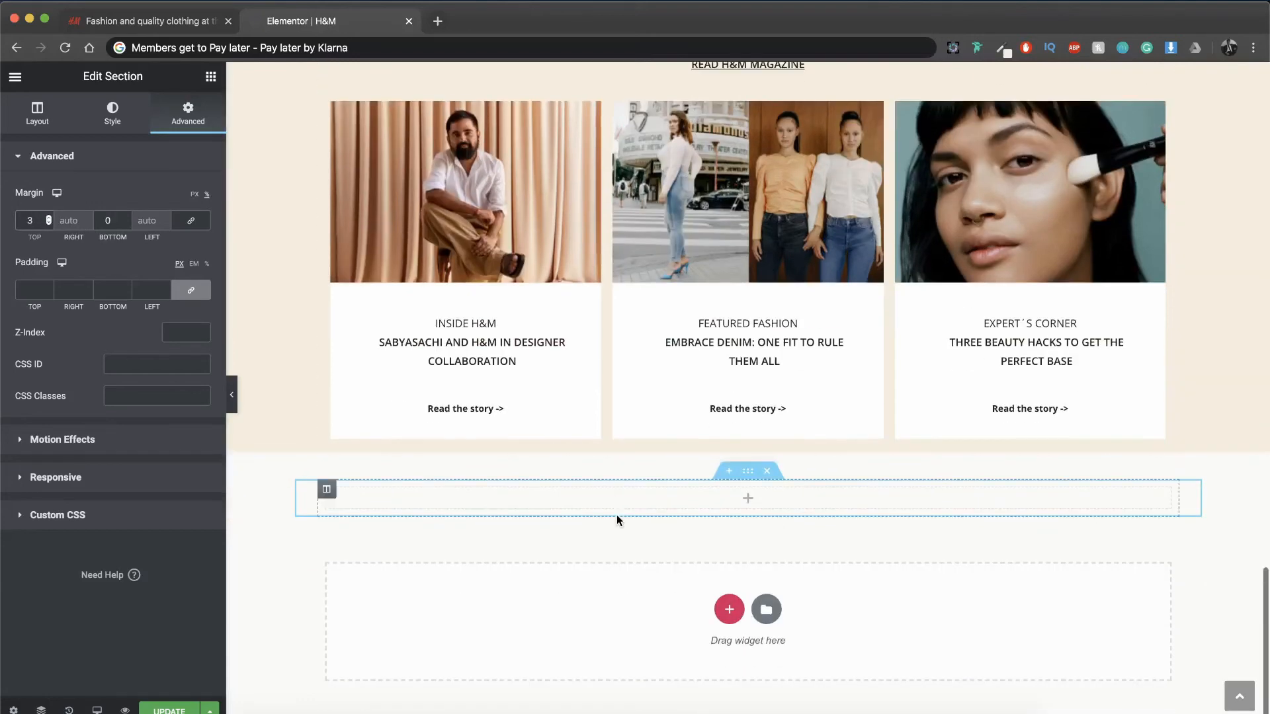
Step: Stretch the new section to the full page width, keeping its content width boxed
click(38, 113)
click(192, 191)
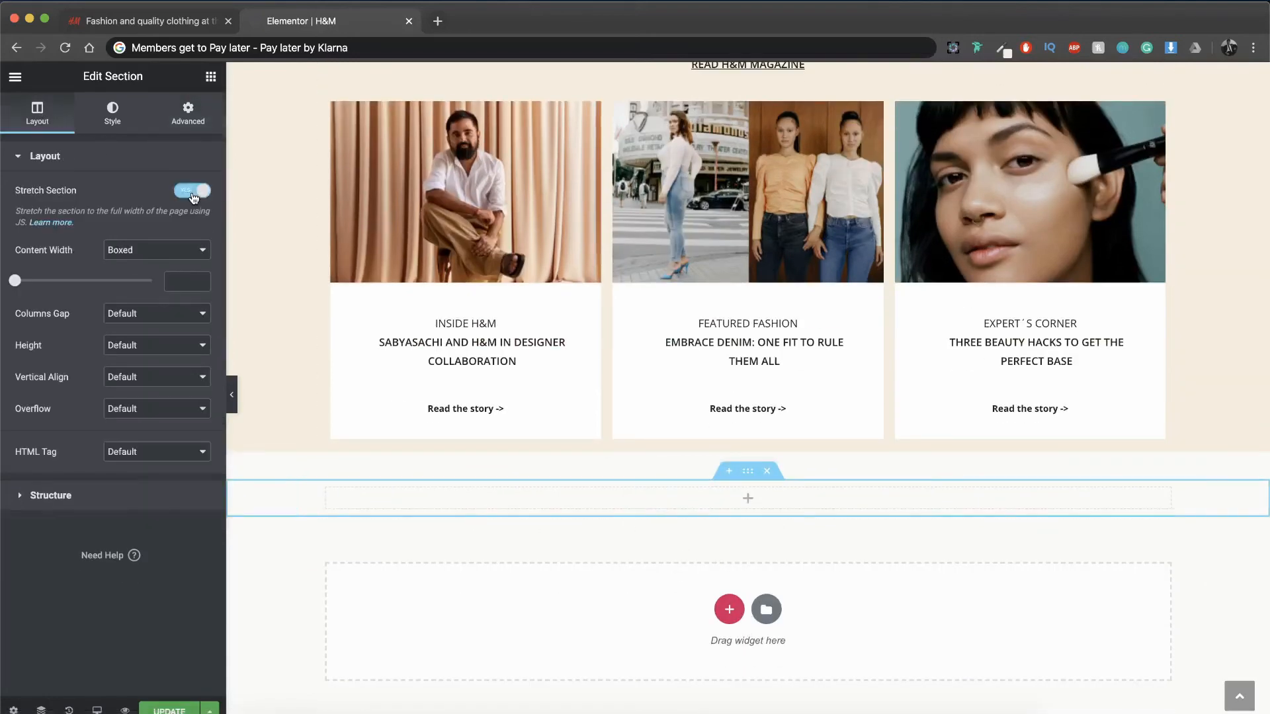
click(171, 257)
click(173, 250)
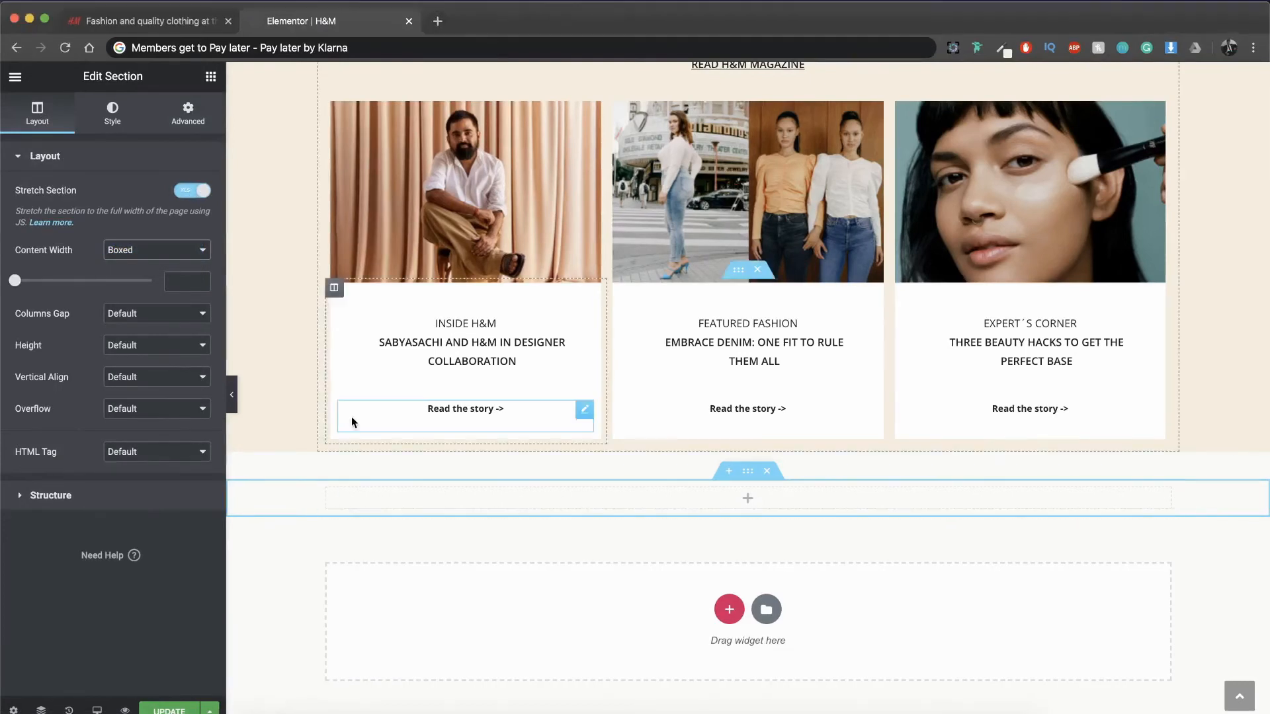
Step: Sample the footer's grey background colour #E4E4E4 from the original H&M page and return to the Elementor editor
click(196, 25)
scroll(443, 485, down, 10)
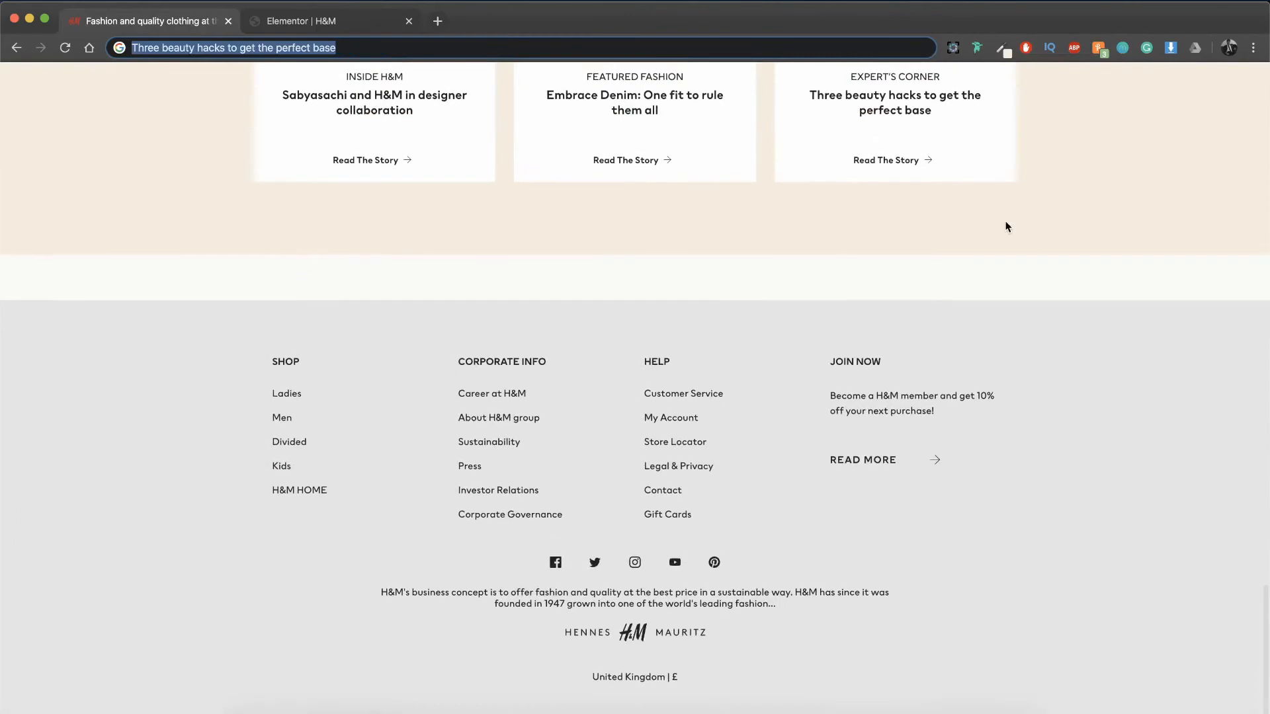
click(1002, 49)
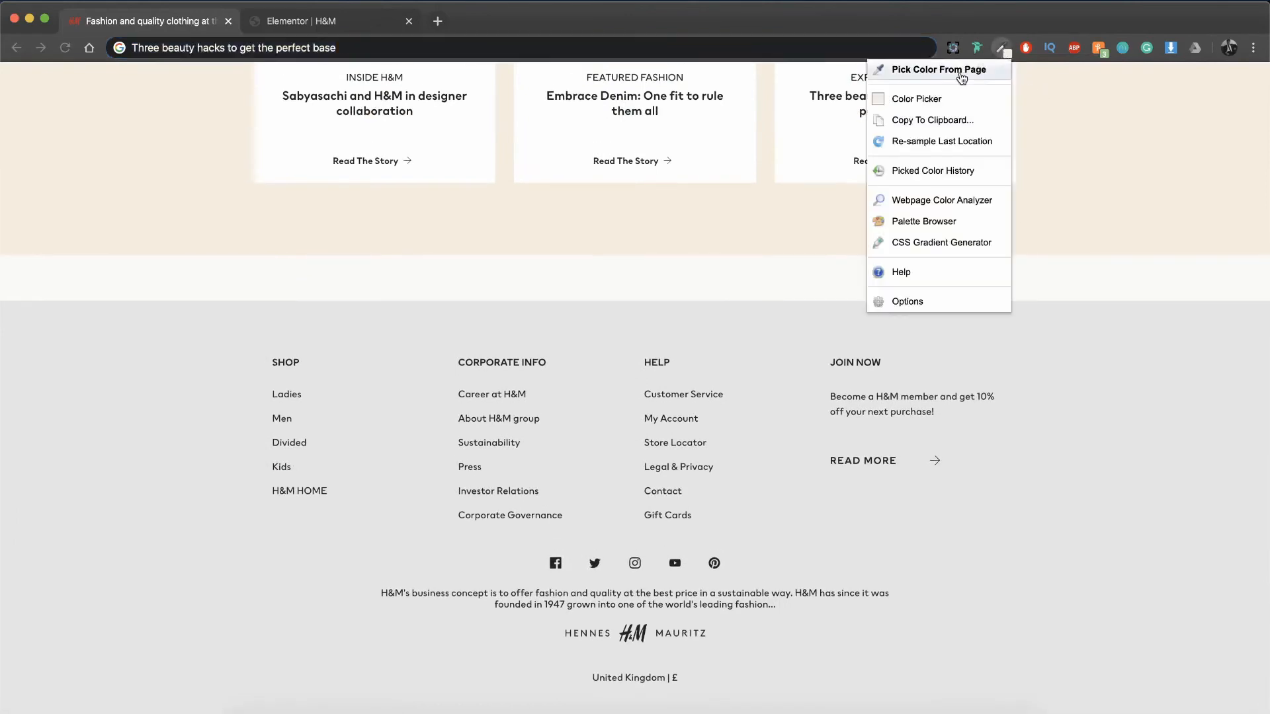
click(907, 71)
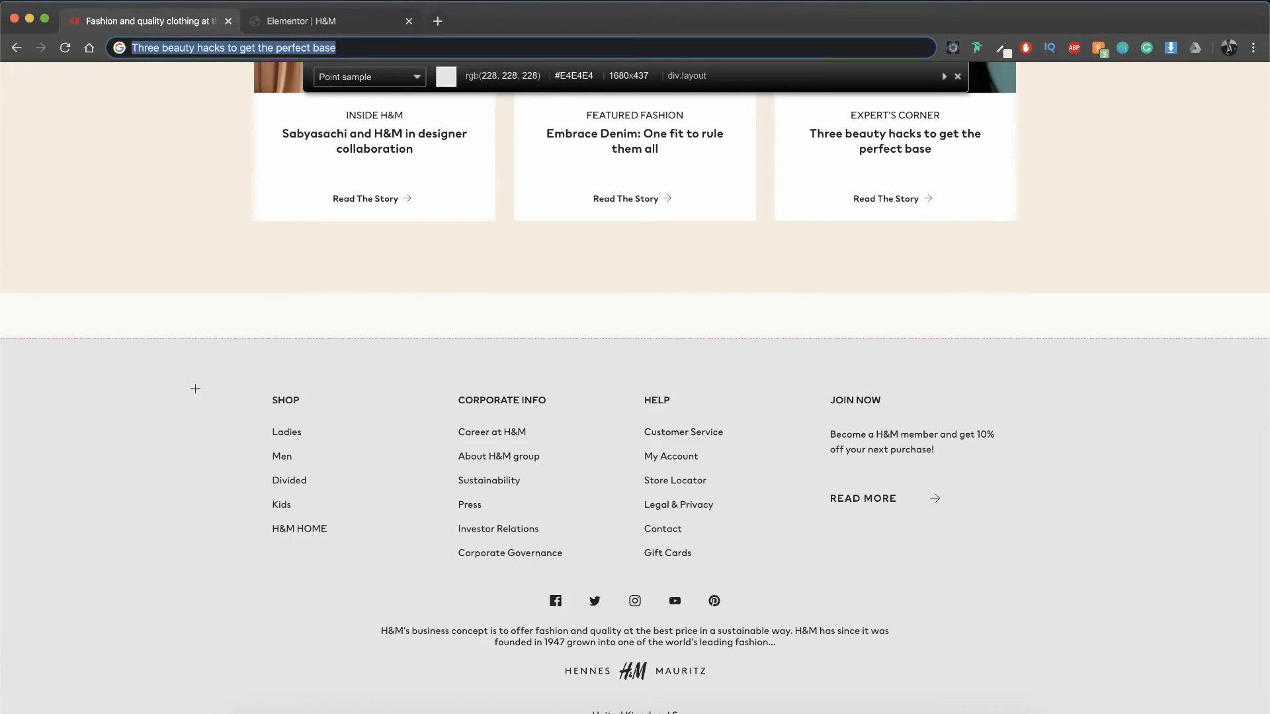
click(192, 389)
key(ctrl+Tab)
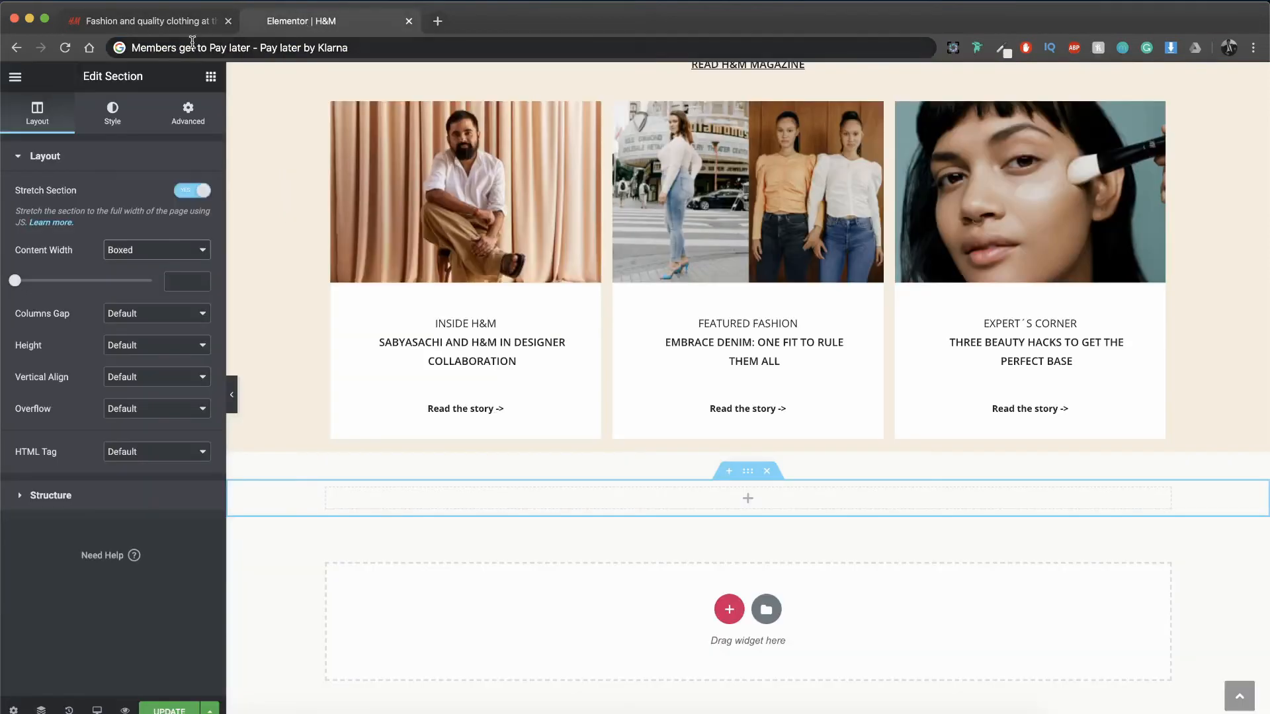
Step: Give the new section a classic background in the sampled grey #E4E4E4
click(113, 112)
click(117, 226)
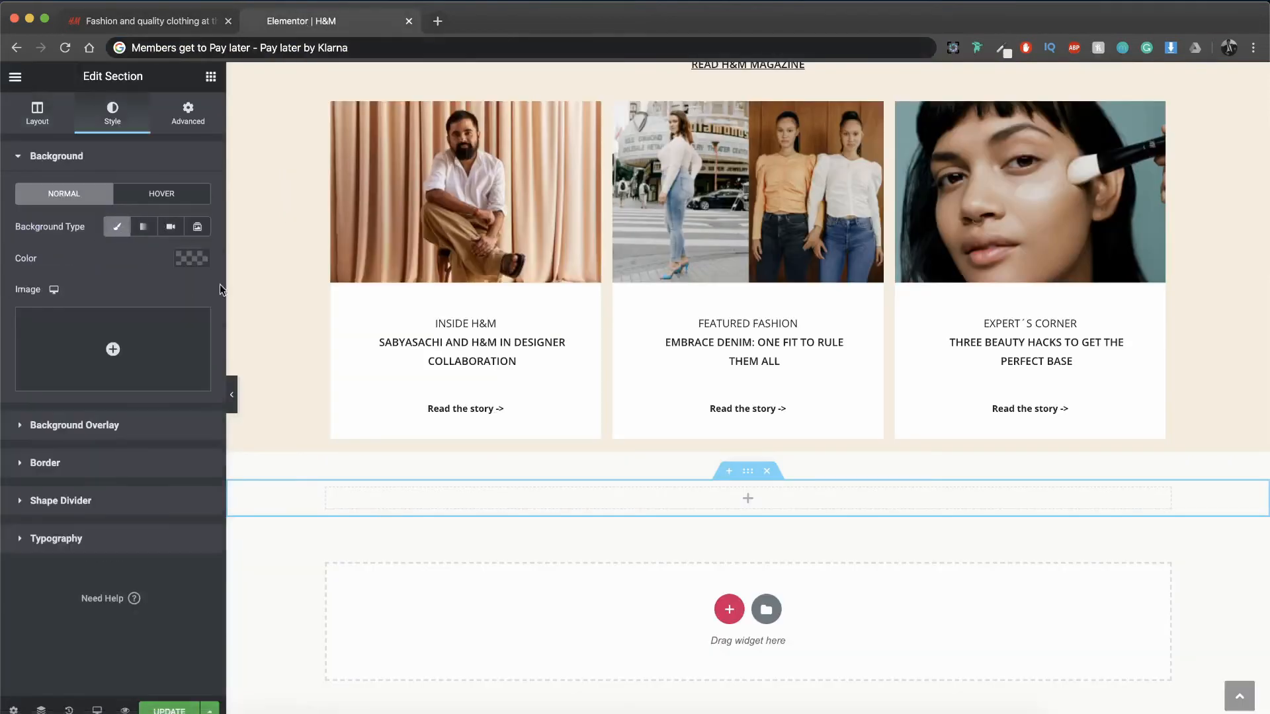
click(194, 261)
key(ctrl+v)
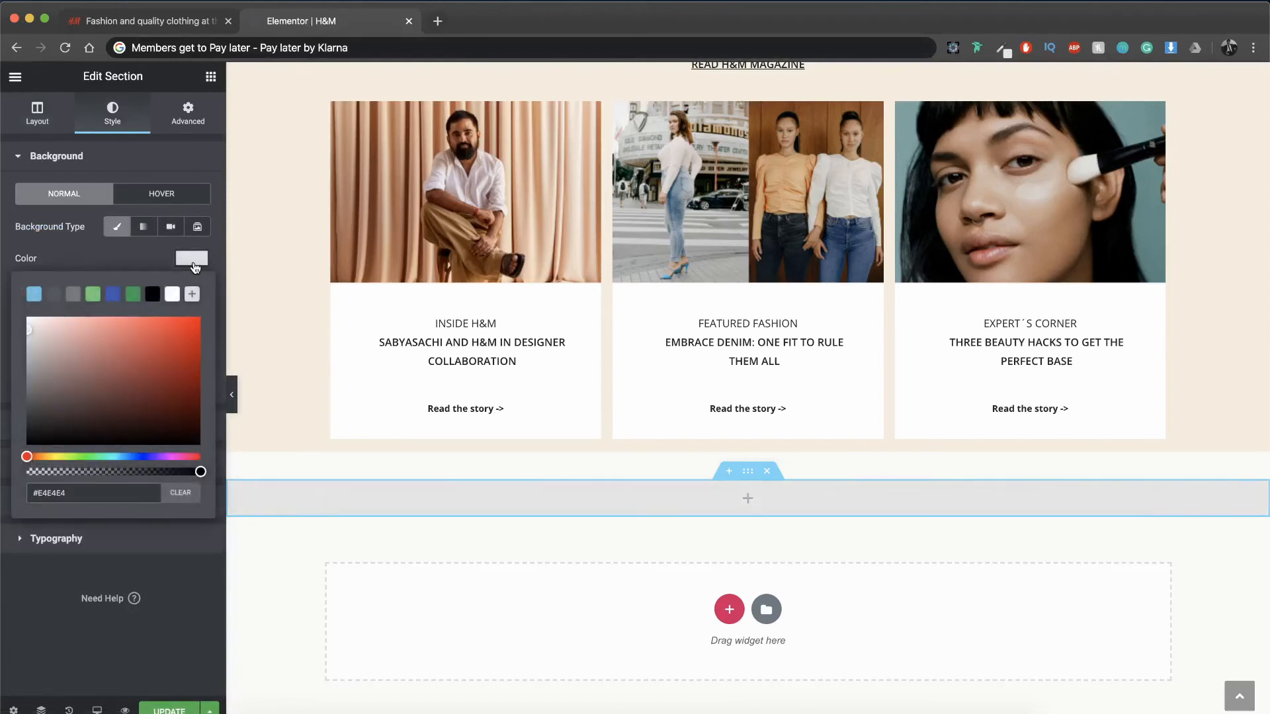
click(526, 500)
Step: Duplicate the grey section's column three times to make four equal columns
click(328, 491)
key(super+d)
key(super+d)
key(super+d)
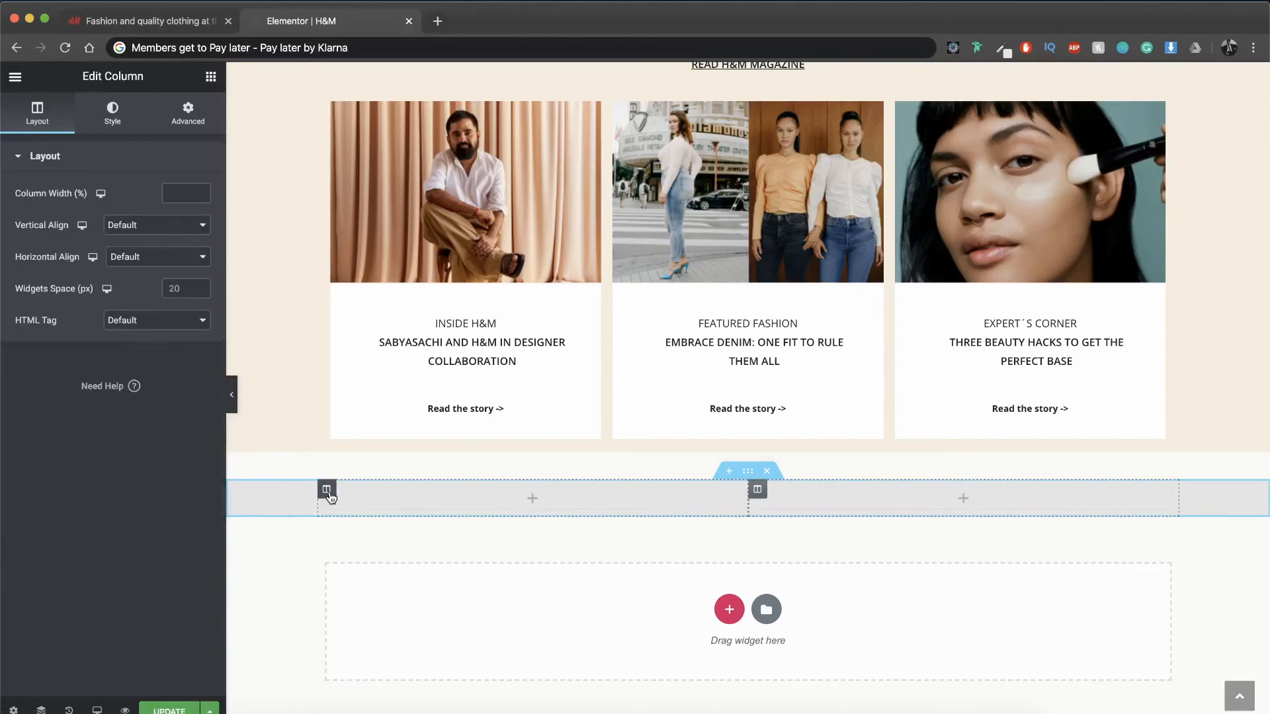
Step: Copy the first magazine card's story title and paste it into the first column of the grey section
scroll(466, 329, up, 3)
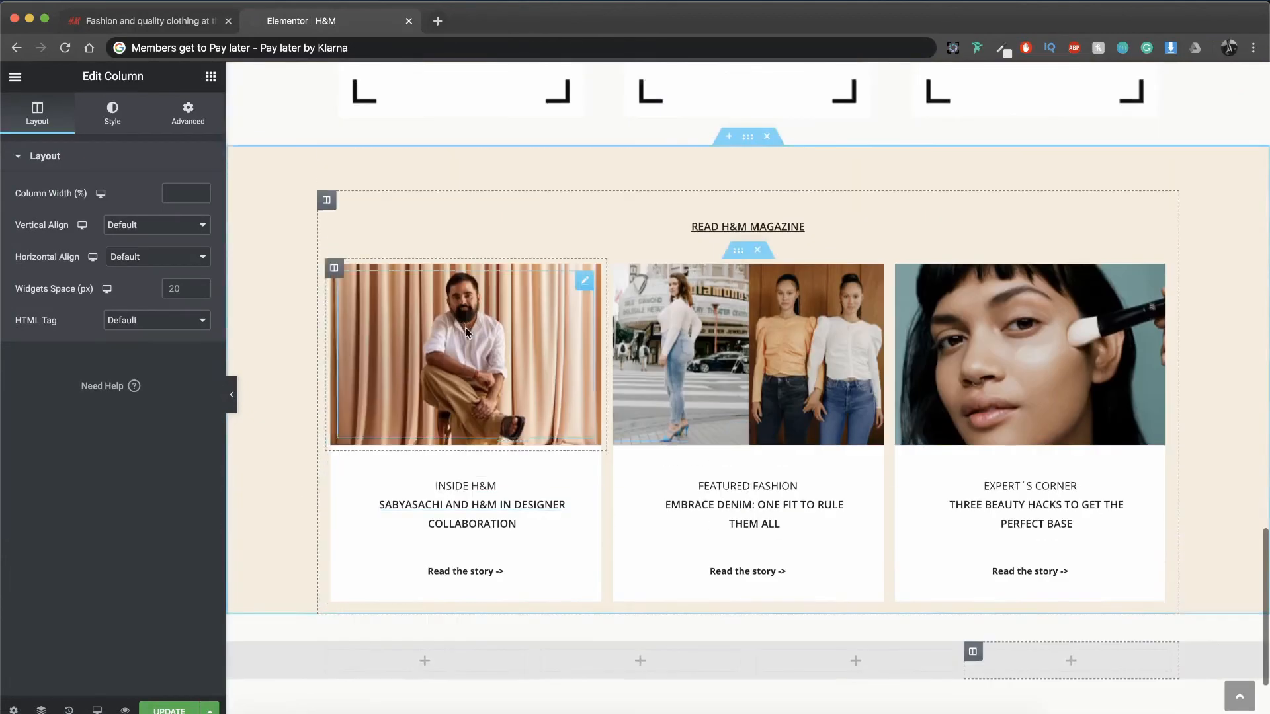
scroll(465, 329, down, 2)
right_click(484, 428)
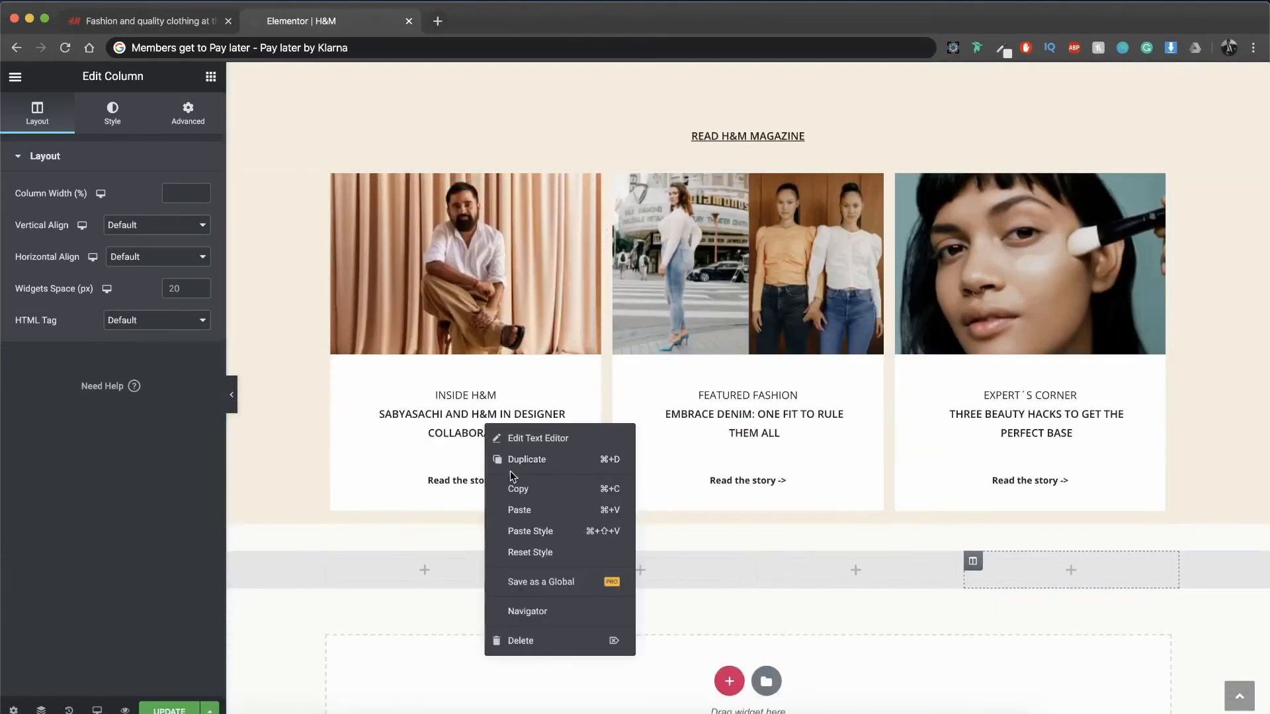
click(511, 483)
right_click(467, 562)
click(499, 578)
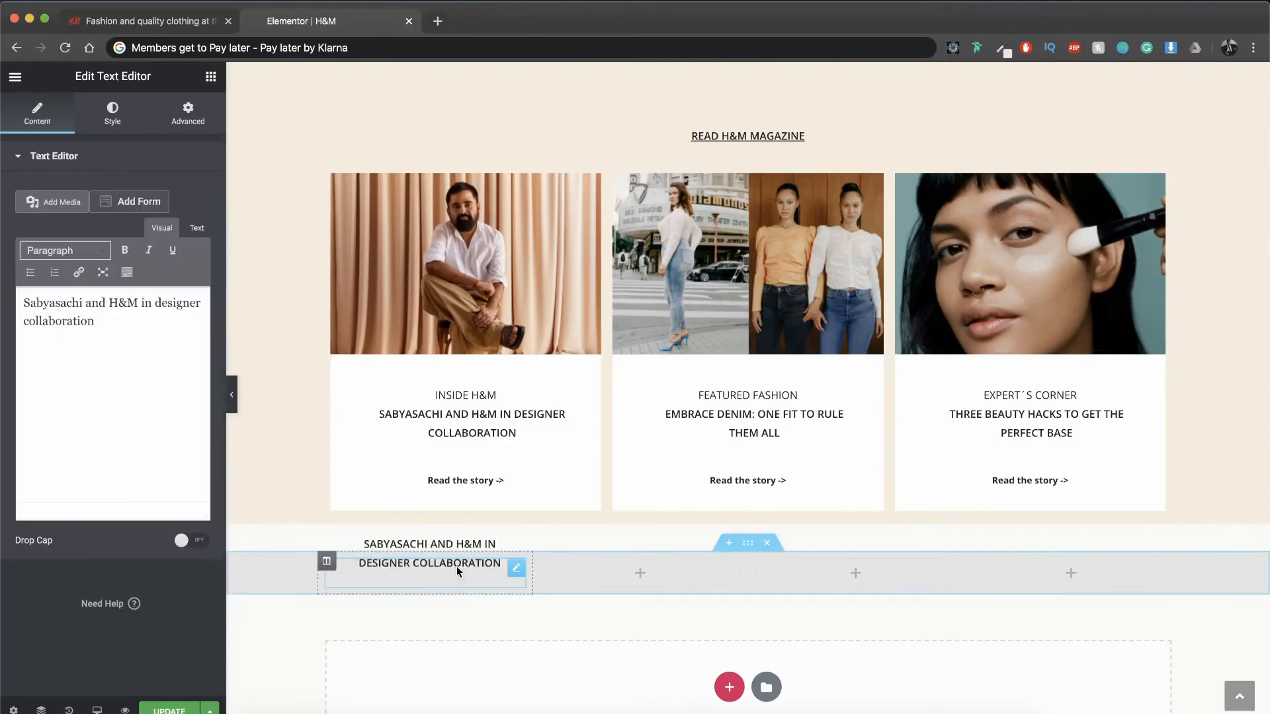
Step: Clear the pasted text's inherited margin and padding by switching both to pixel units
click(191, 126)
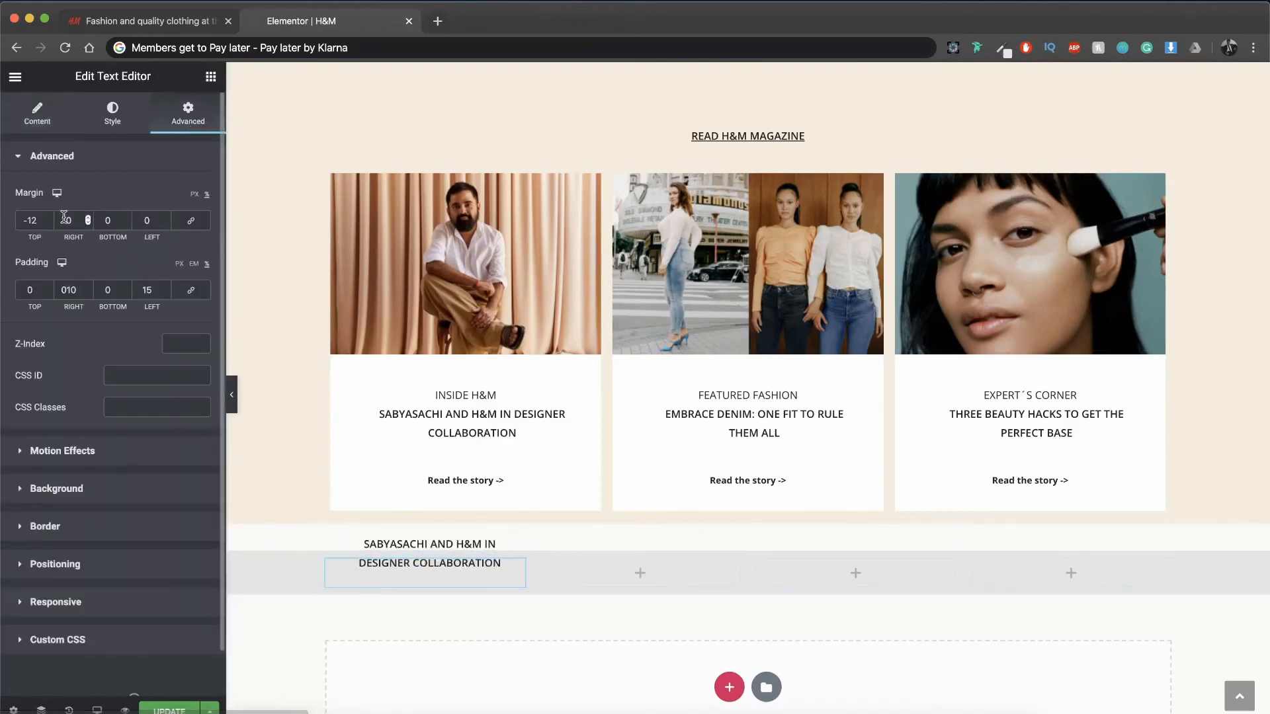
click(196, 196)
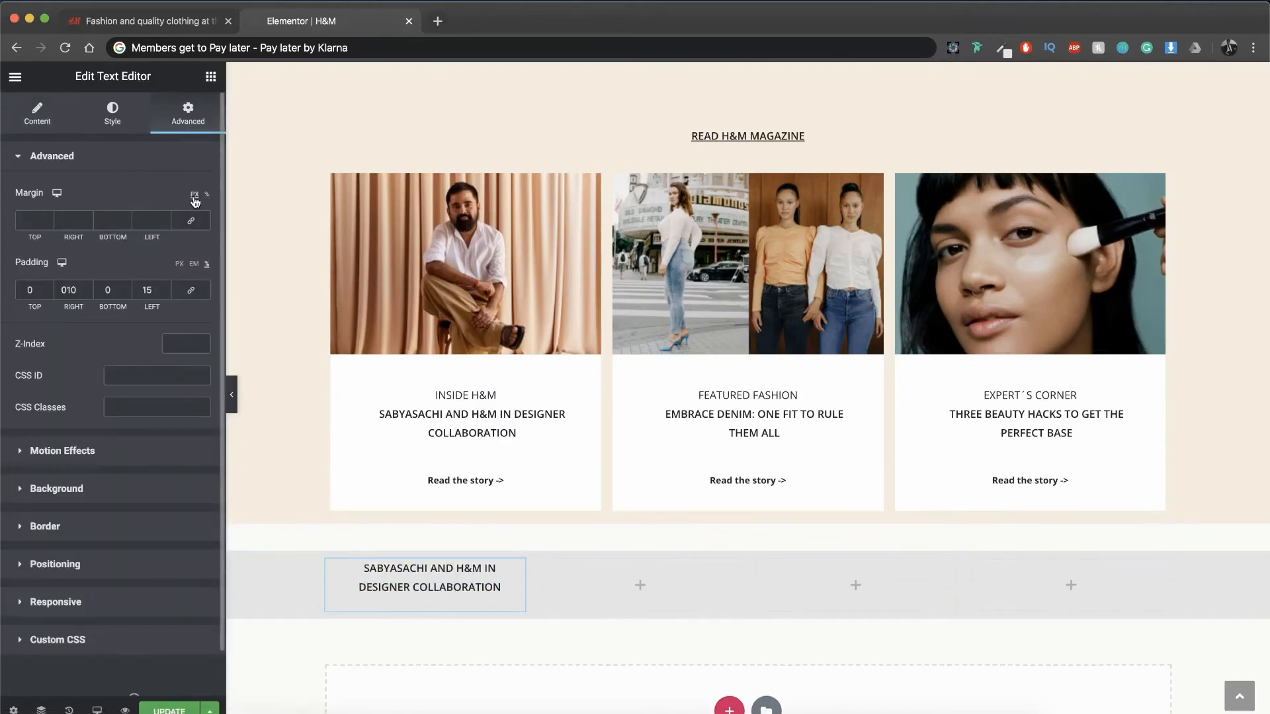
click(179, 264)
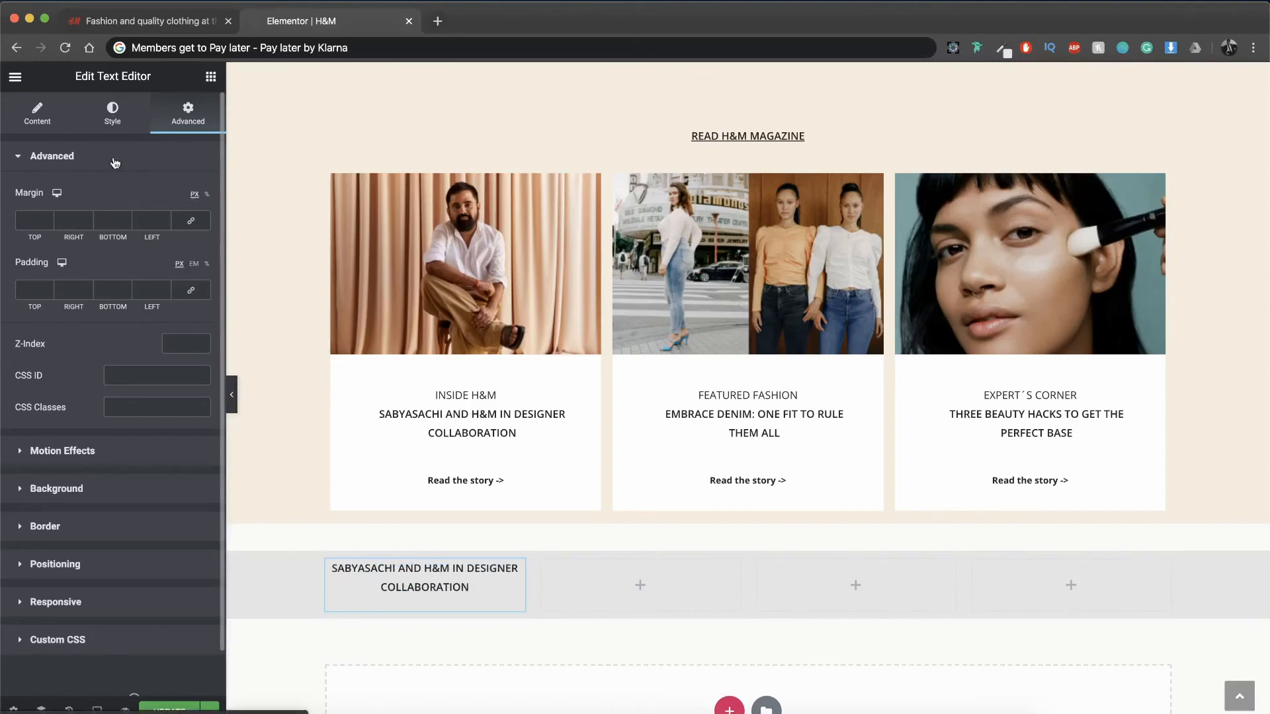
Step: Left-align the pasted title in the grey section's first column and replace its text with "SHOP"
click(112, 114)
click(112, 198)
click(52, 119)
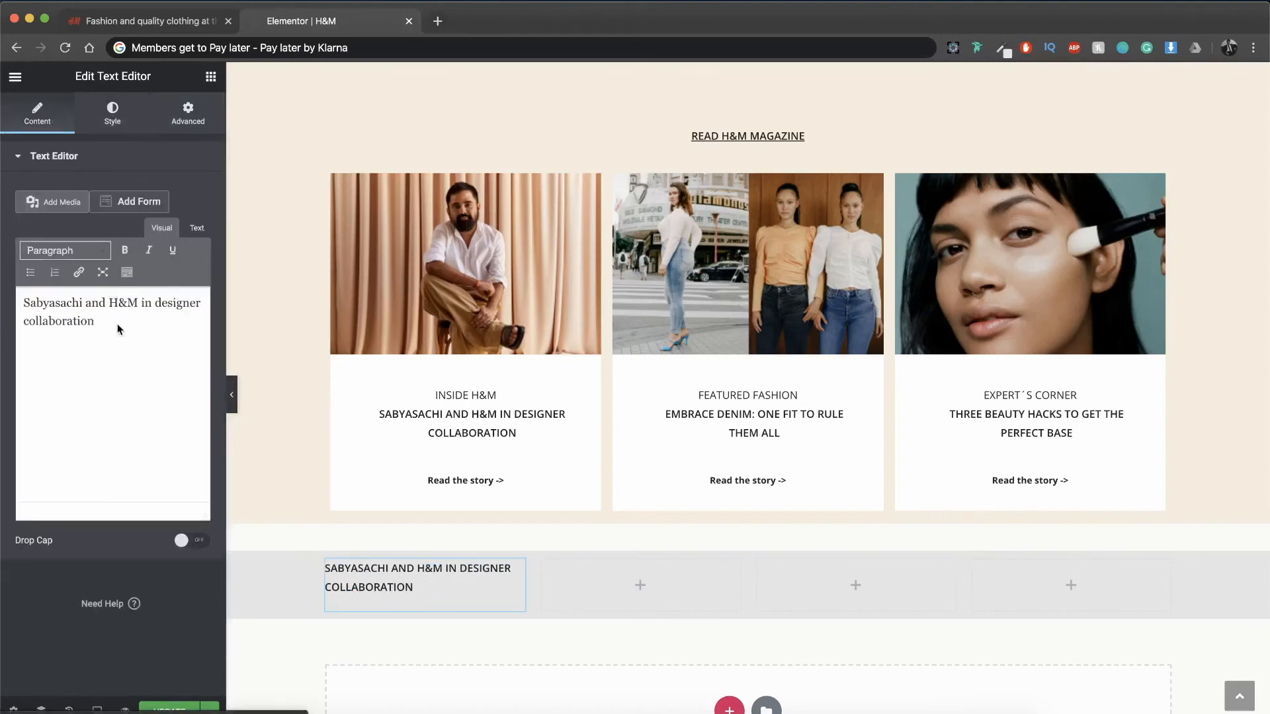
key(ctrl+a)
text(SHOP)
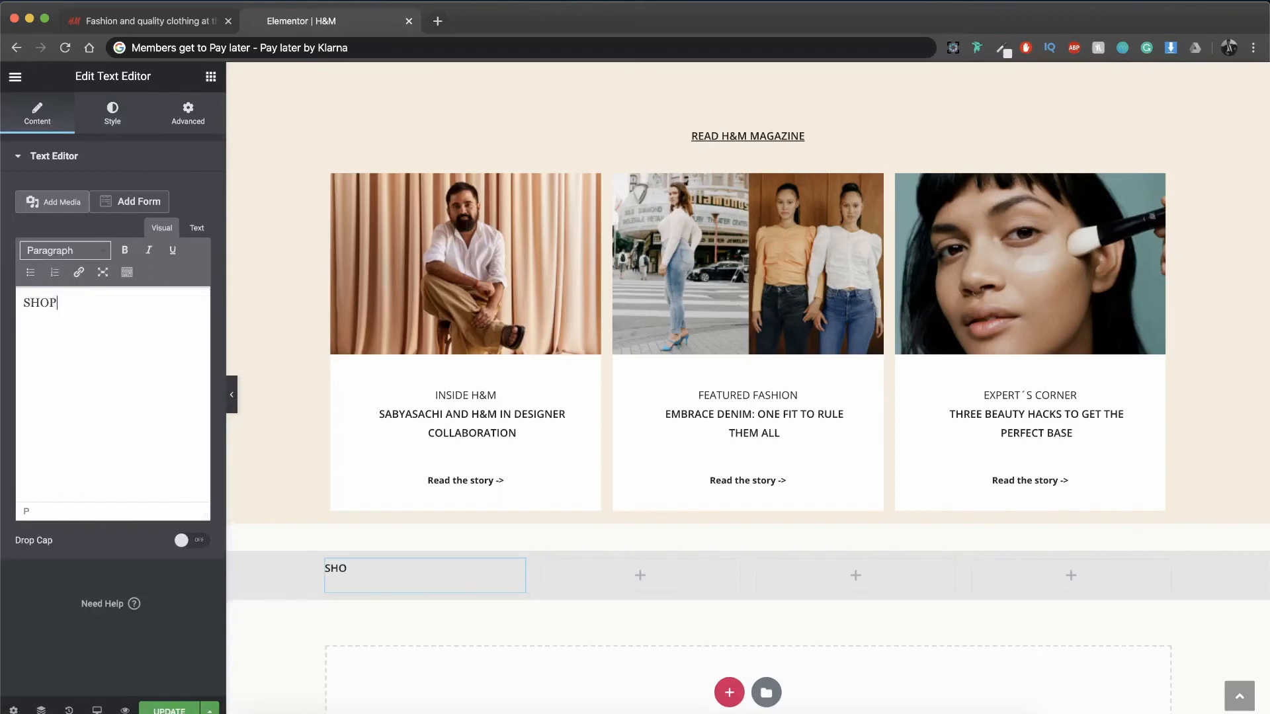
Step: Copy the "INSIDE H&M" label from the first magazine card, paste it beneath the SHOP heading and left-align it
scroll(563, 488, down, 2)
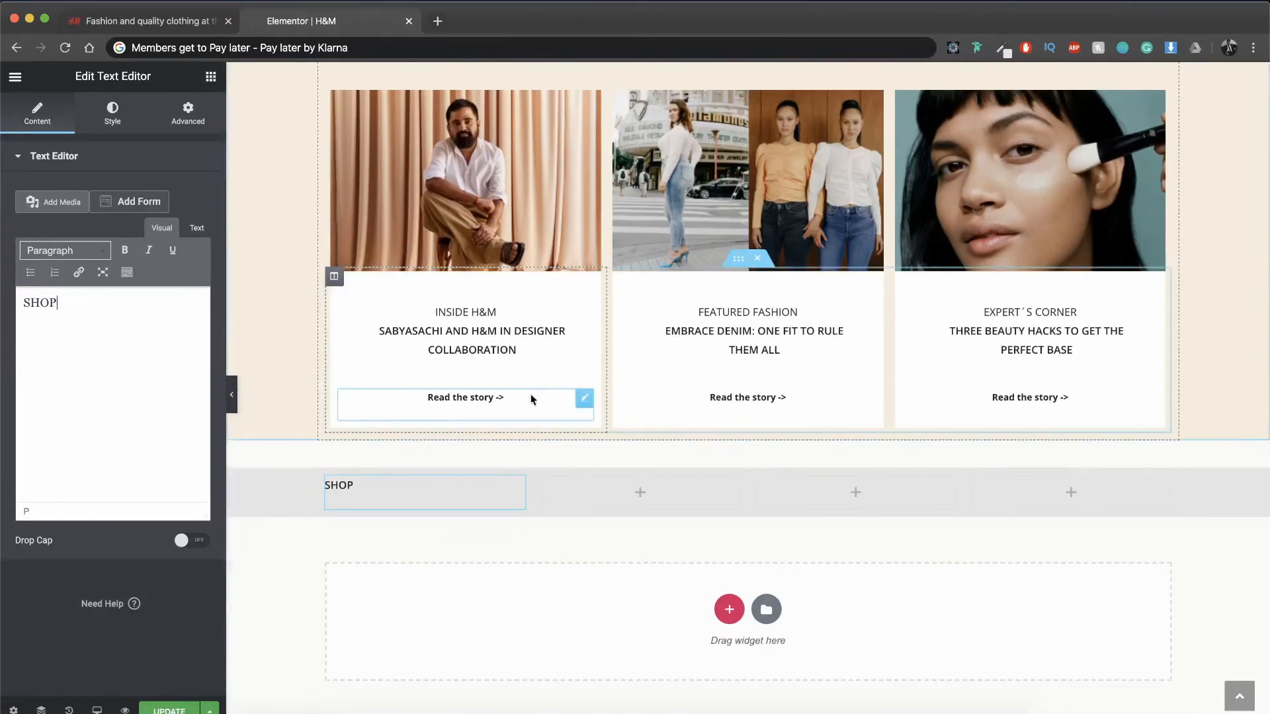
right_click(490, 311)
click(526, 379)
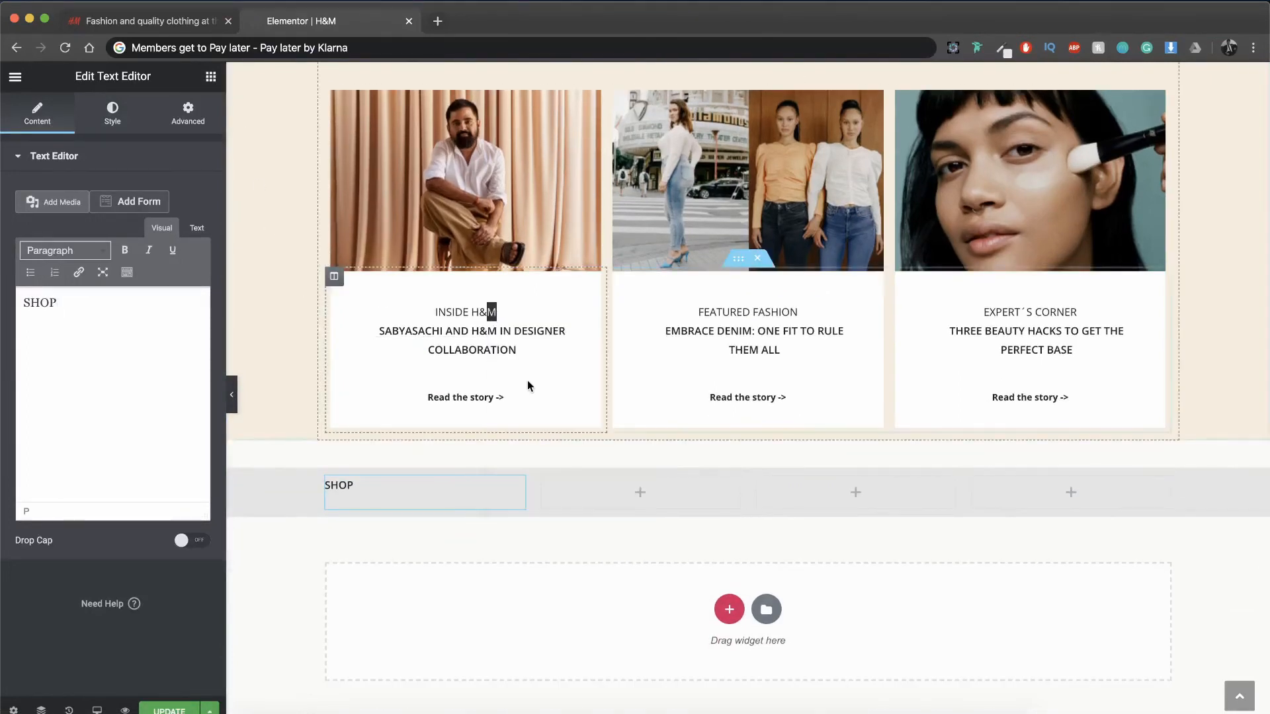
right_click(410, 493)
click(431, 580)
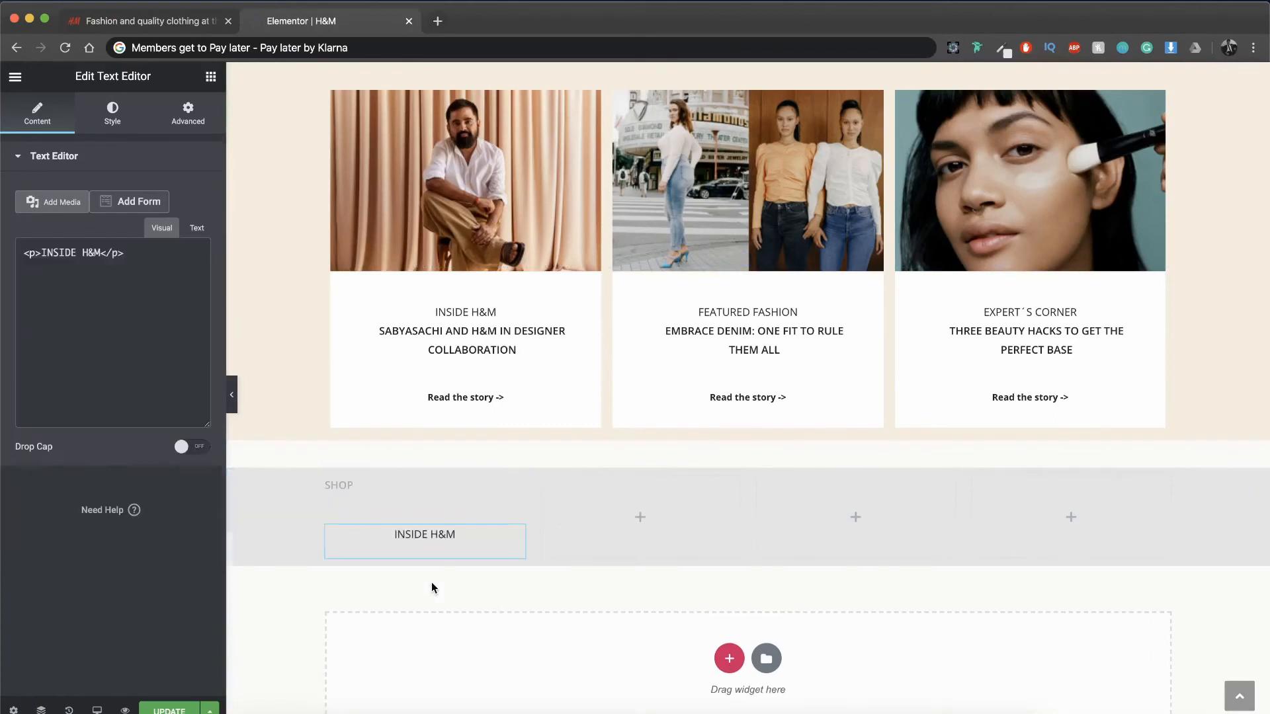
click(115, 118)
click(118, 194)
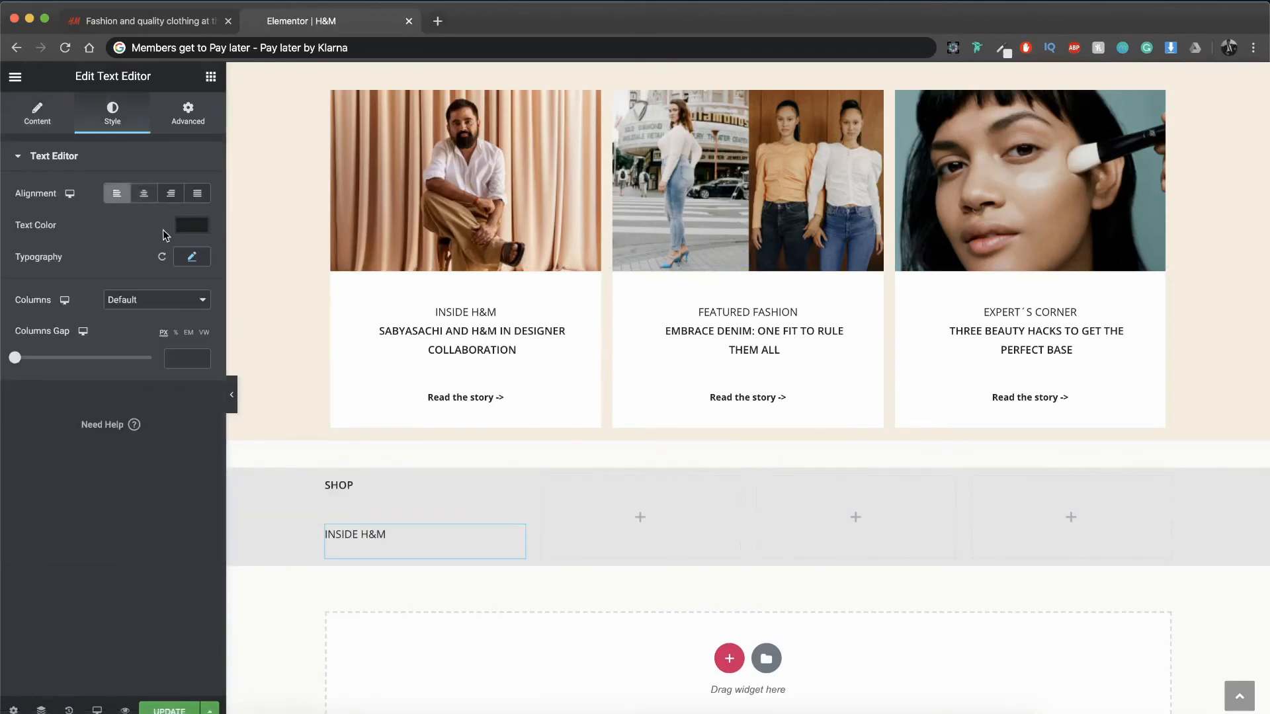
Step: Set the pasted label's typography to the default text transform and a 13 px font size
click(182, 256)
click(151, 417)
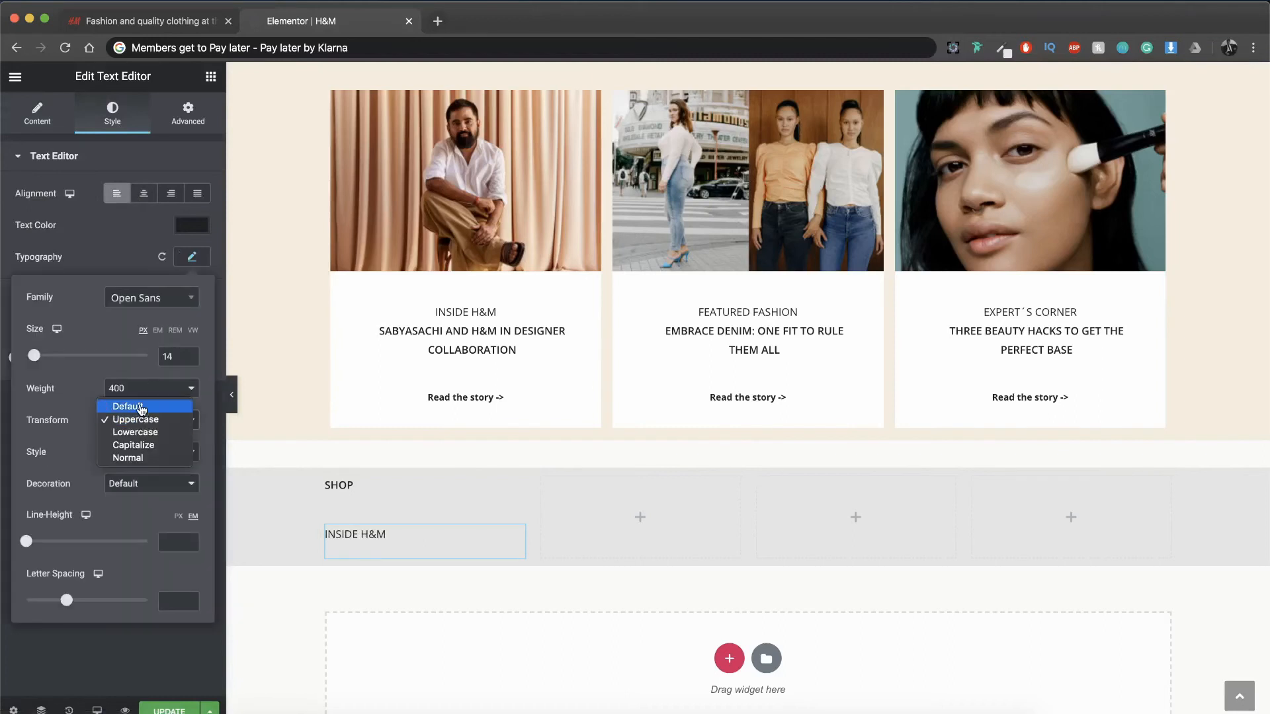
click(141, 407)
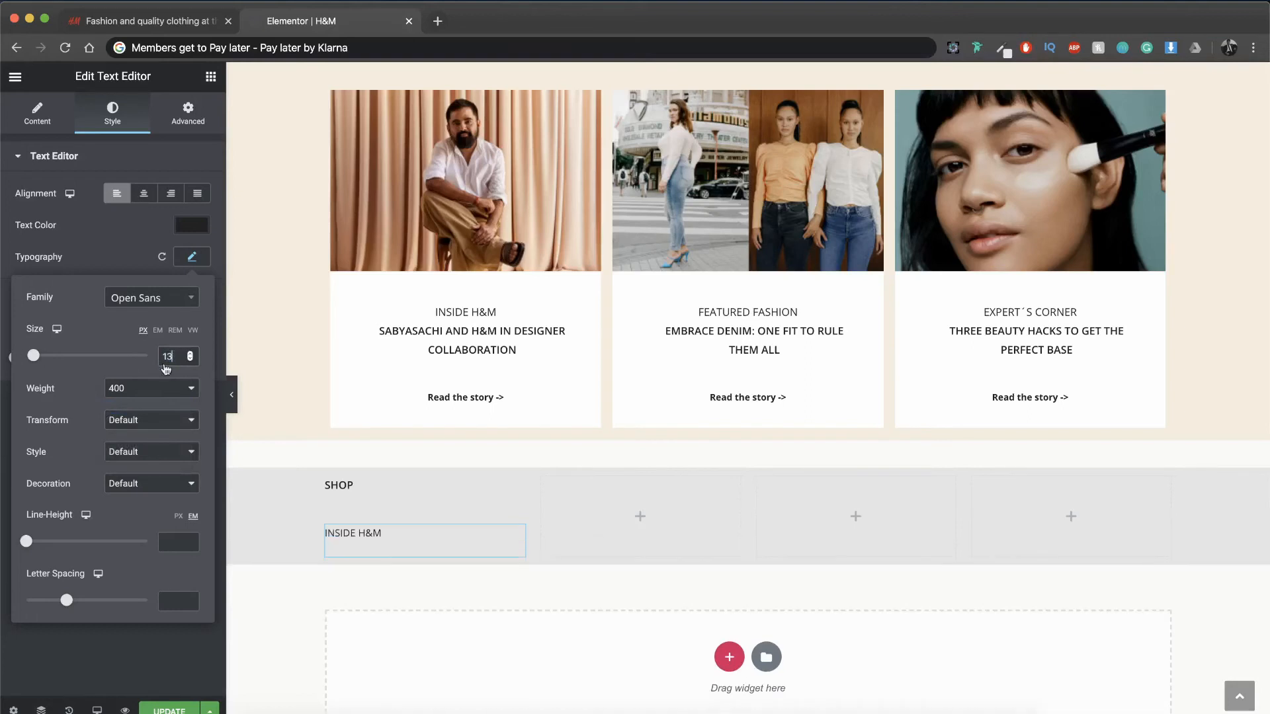
Step: Set the SHOP heading's font size to 13 px
click(336, 486)
click(112, 126)
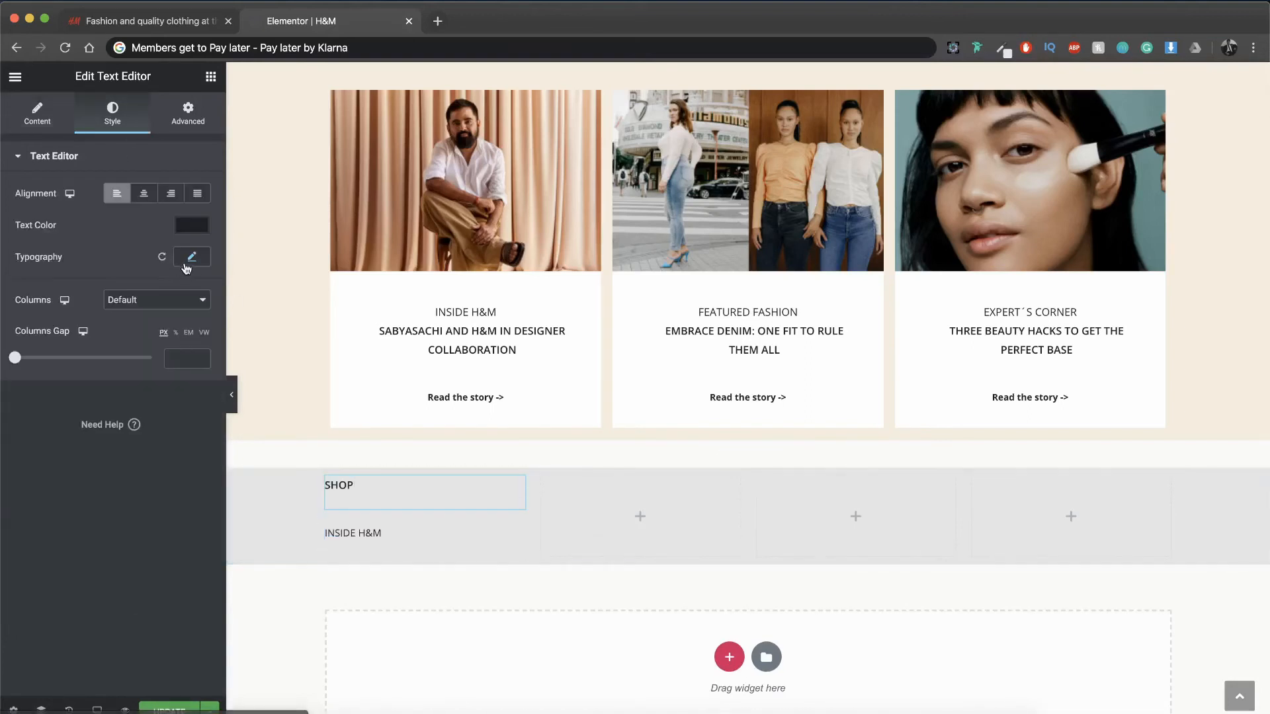
click(190, 259)
key(Down)
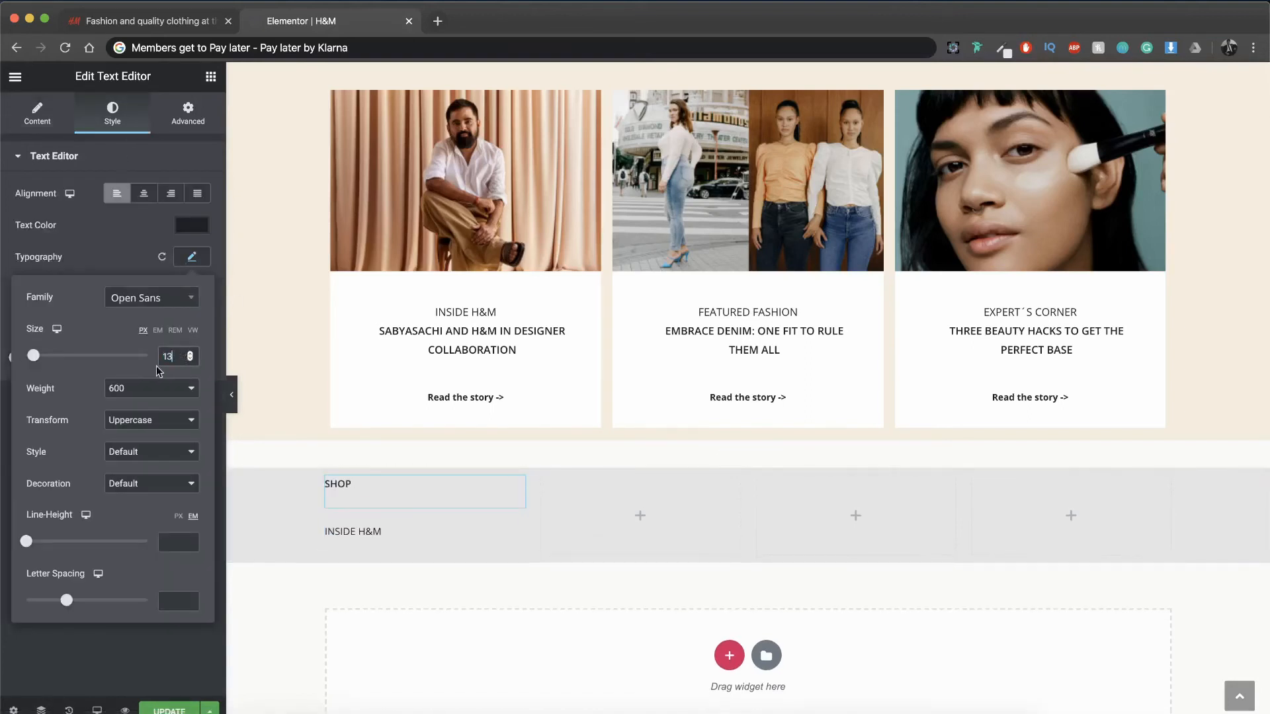
click(222, 209)
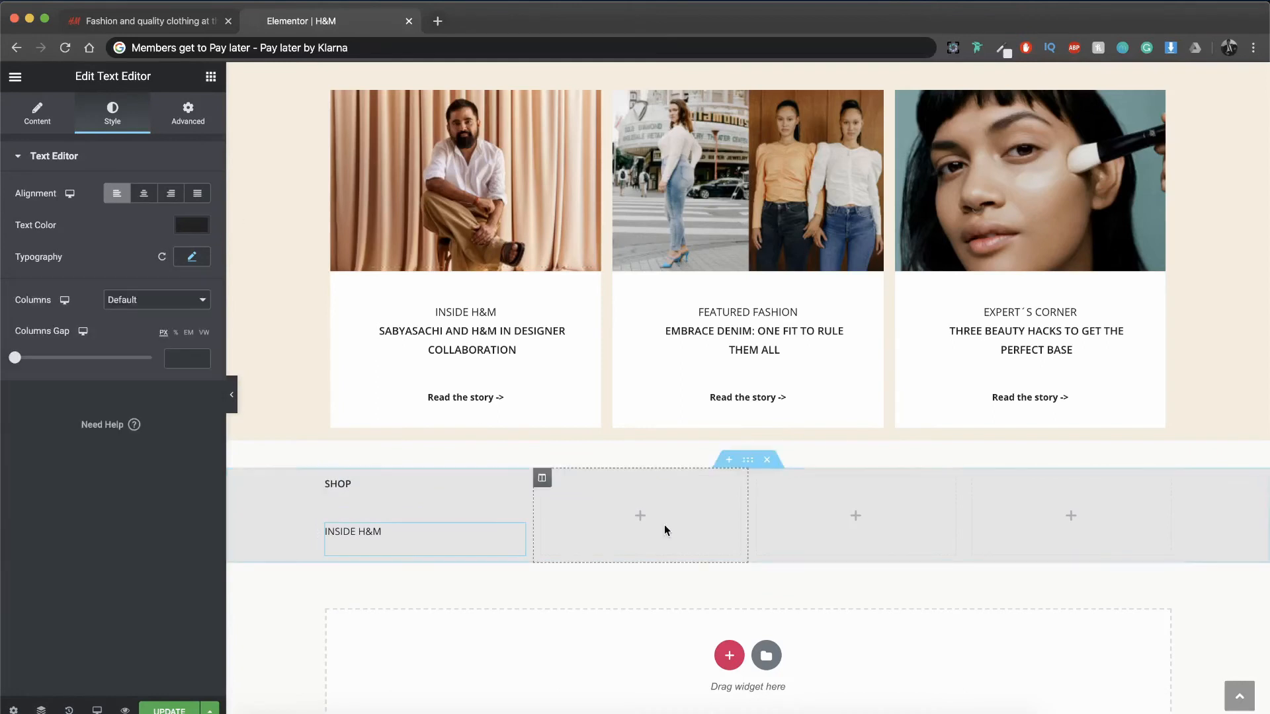
Step: Give the grey footer section unlinked percentage padding with a top value of 6%
click(749, 461)
click(188, 114)
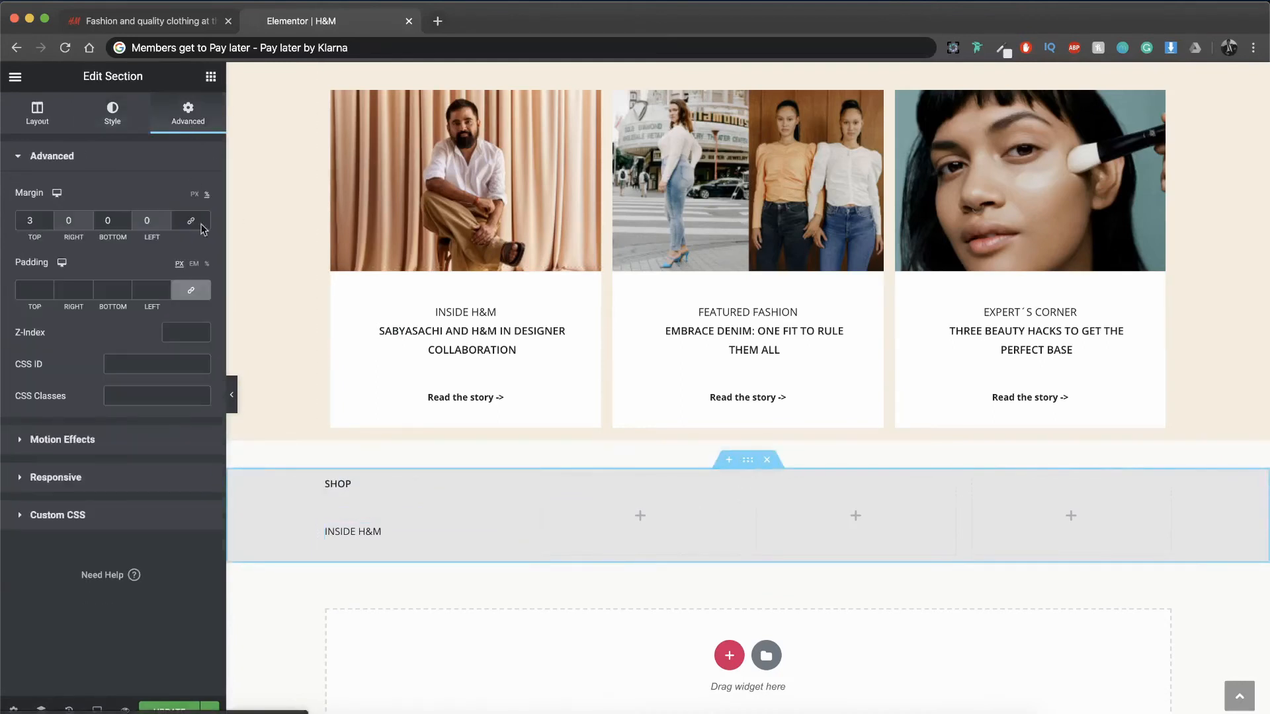
click(198, 295)
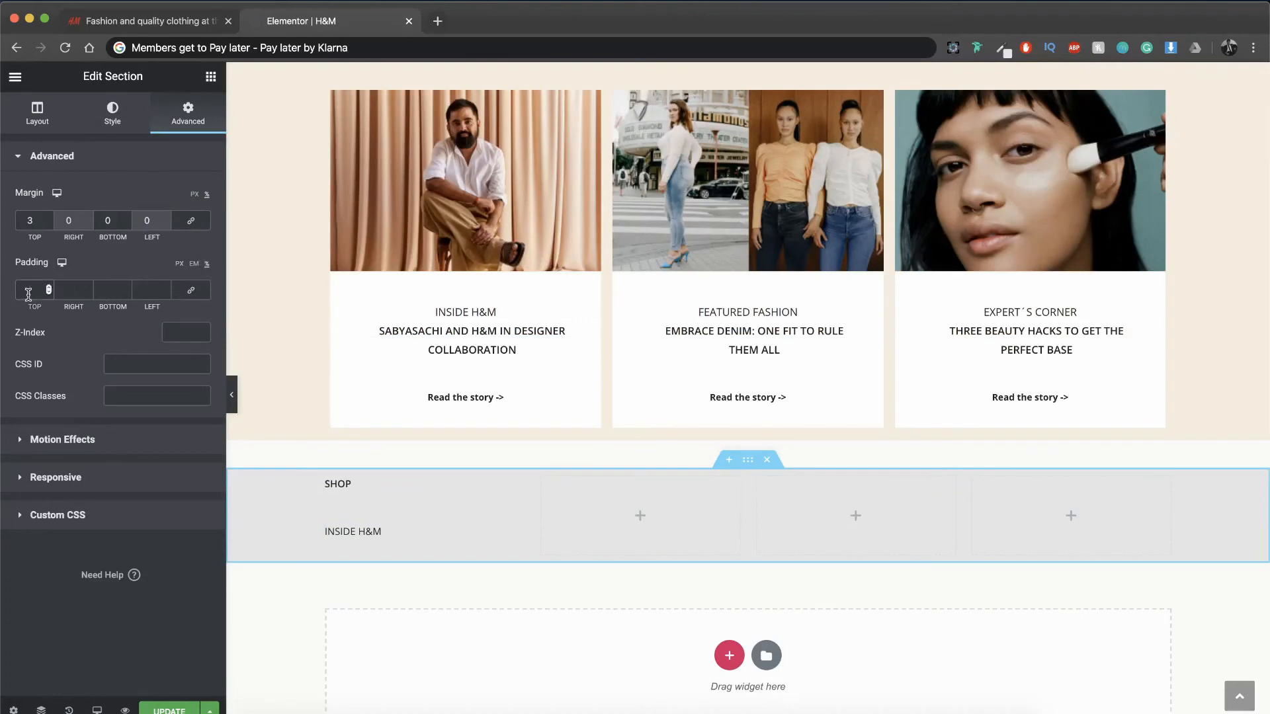
text(6)
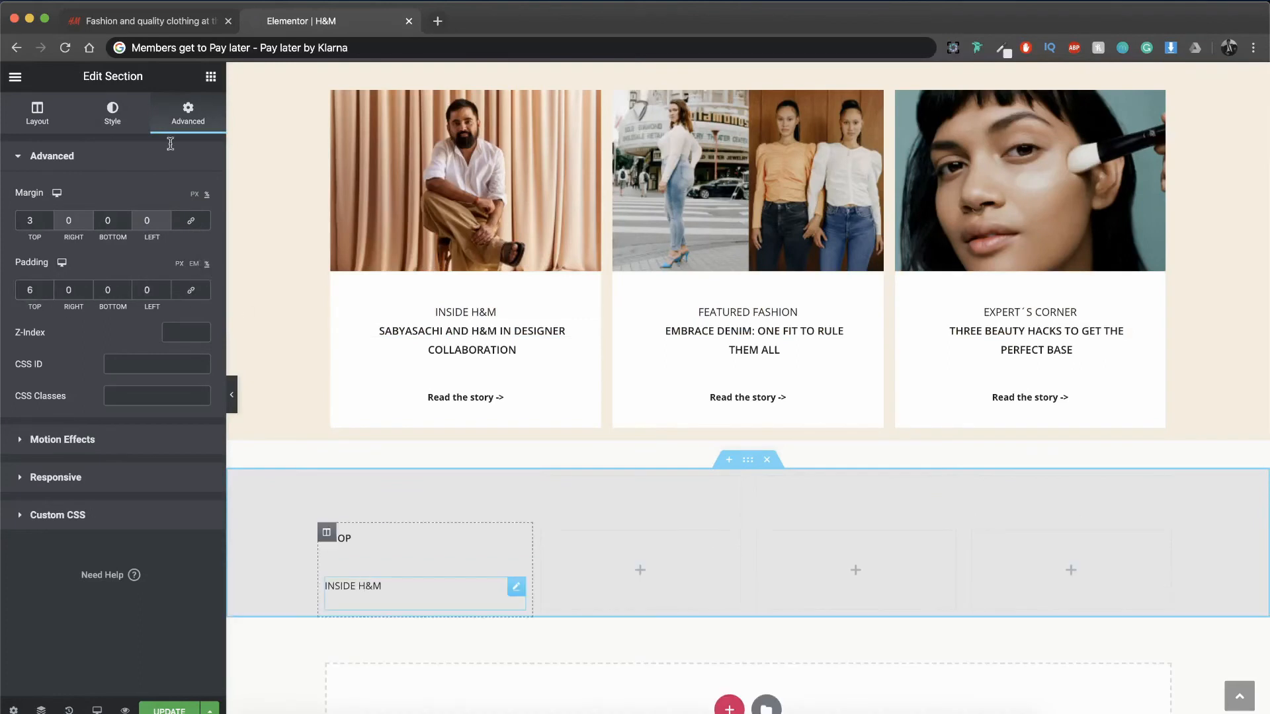
Step: Set an unlinked top margin of -15% on the INSIDE H&M label beneath the SHOP heading
click(188, 113)
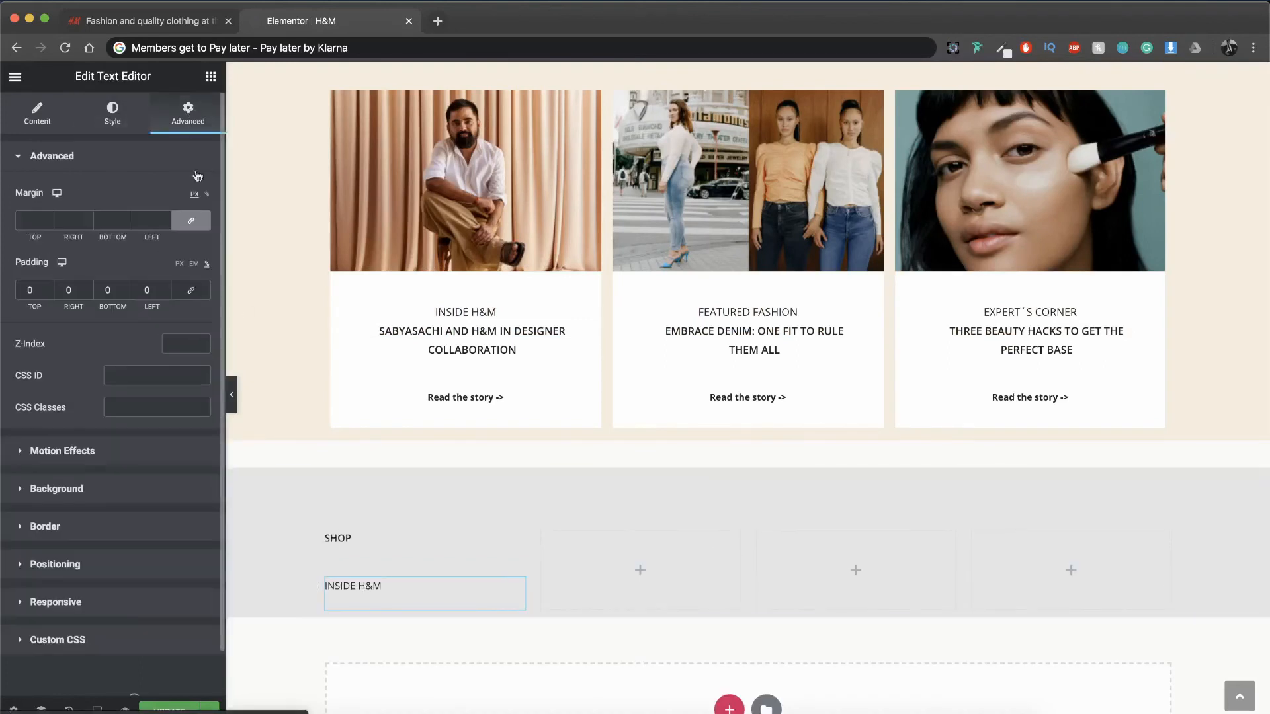
click(193, 223)
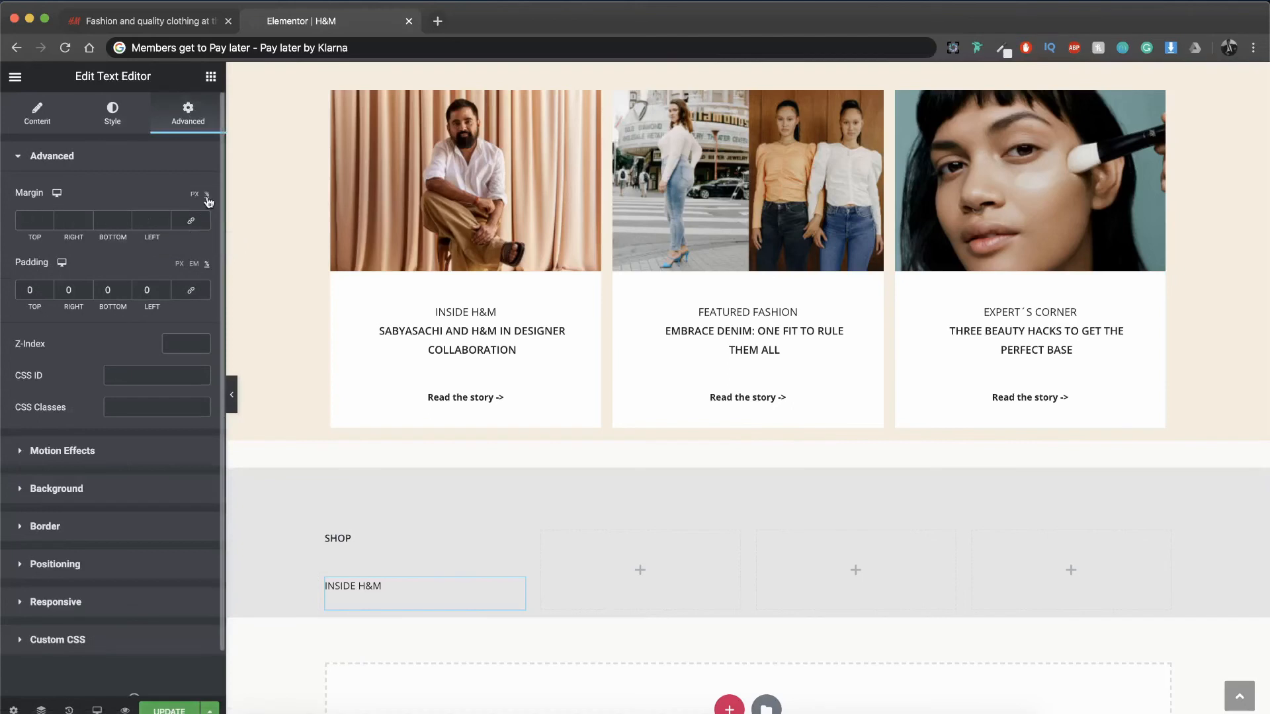
click(49, 224)
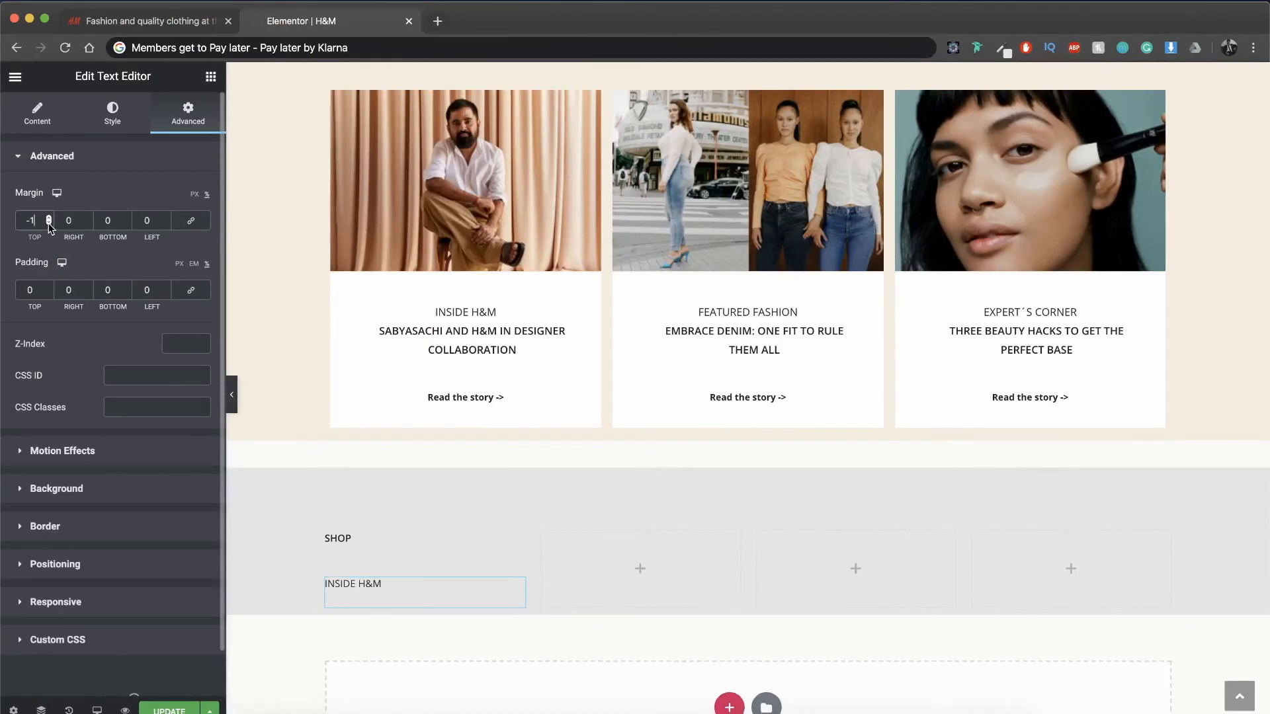
text(5)
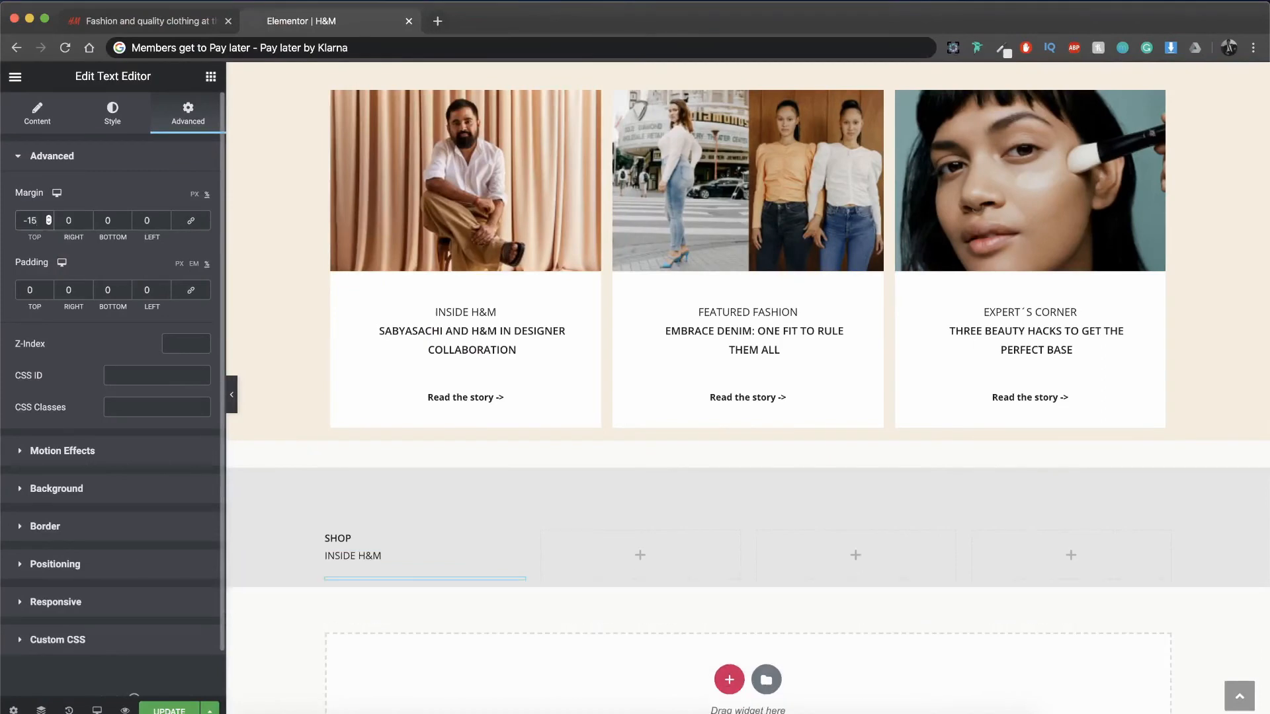
Step: Duplicate the INSIDE H&M line four times to make five lines beneath the SHOP heading
right_click(518, 588)
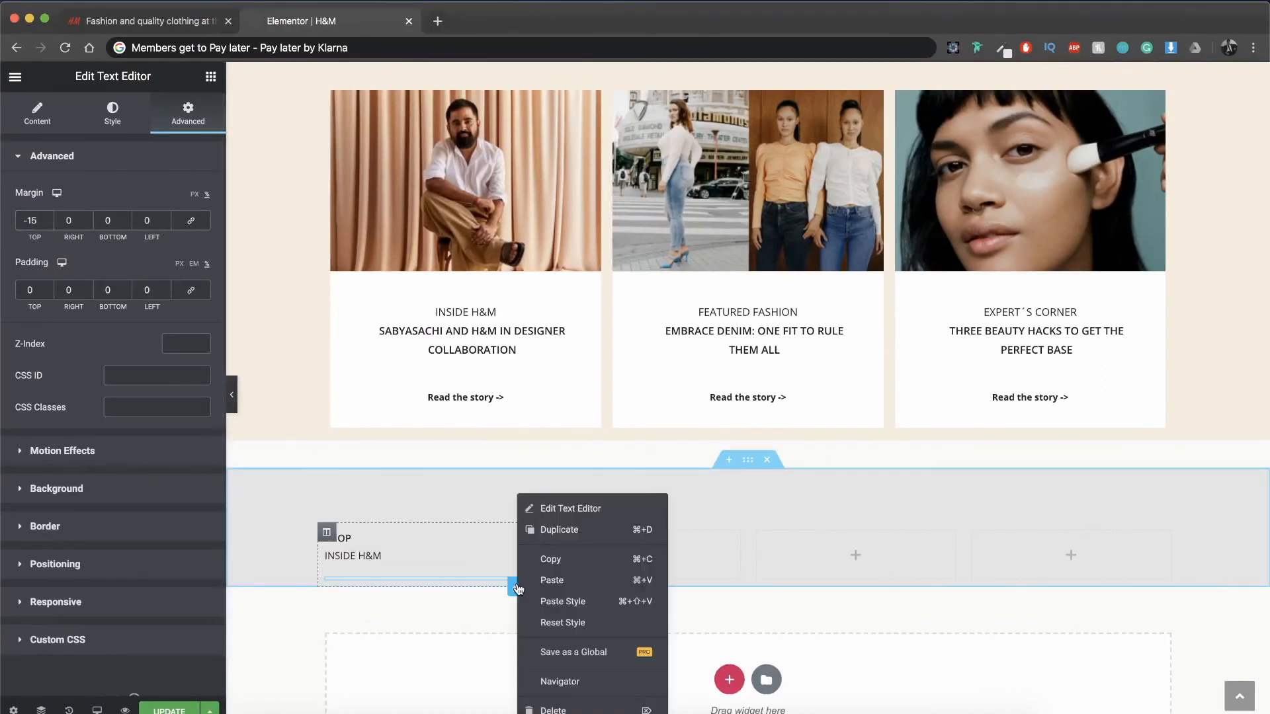
click(559, 532)
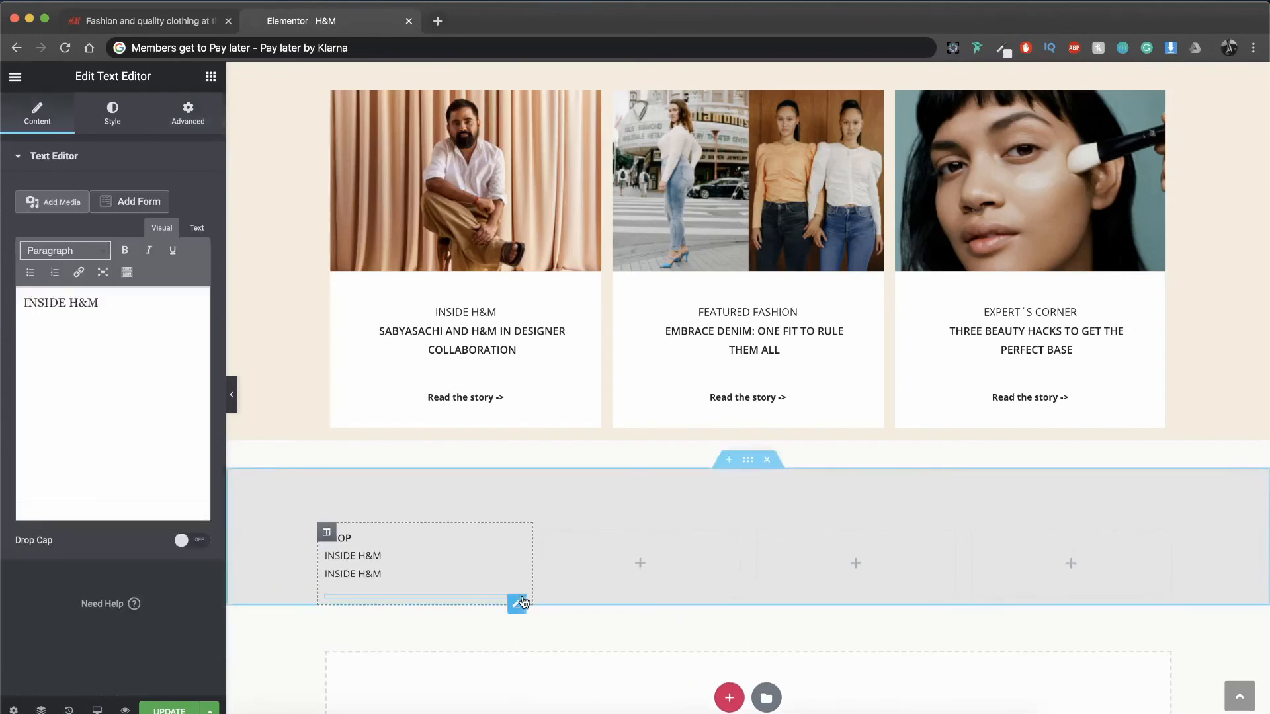
right_click(518, 598)
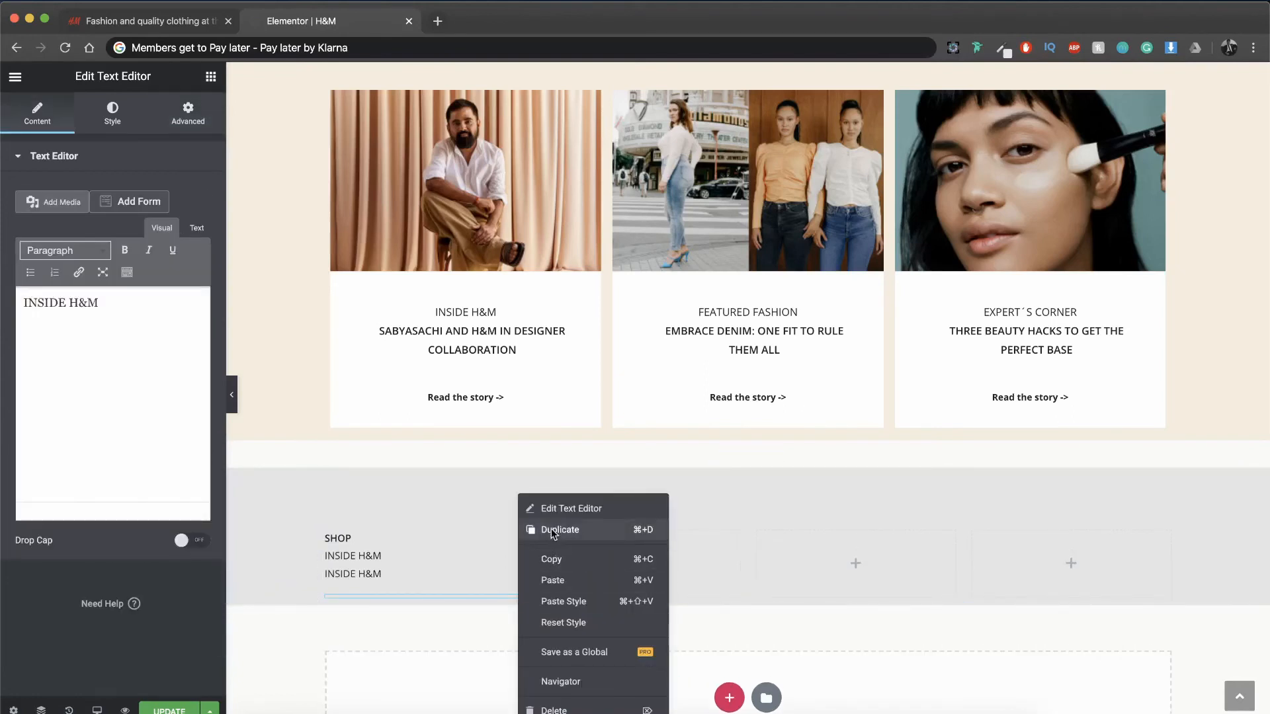
click(552, 530)
right_click(518, 624)
click(551, 557)
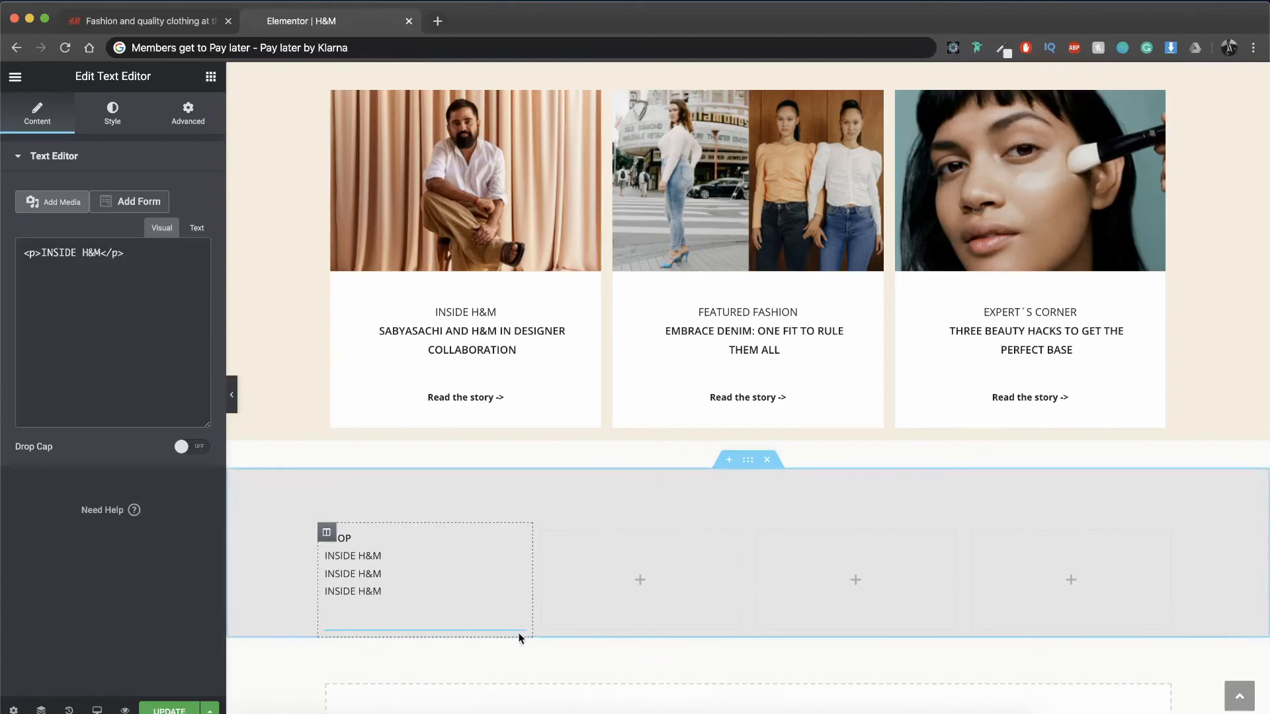
right_click(519, 640)
click(551, 573)
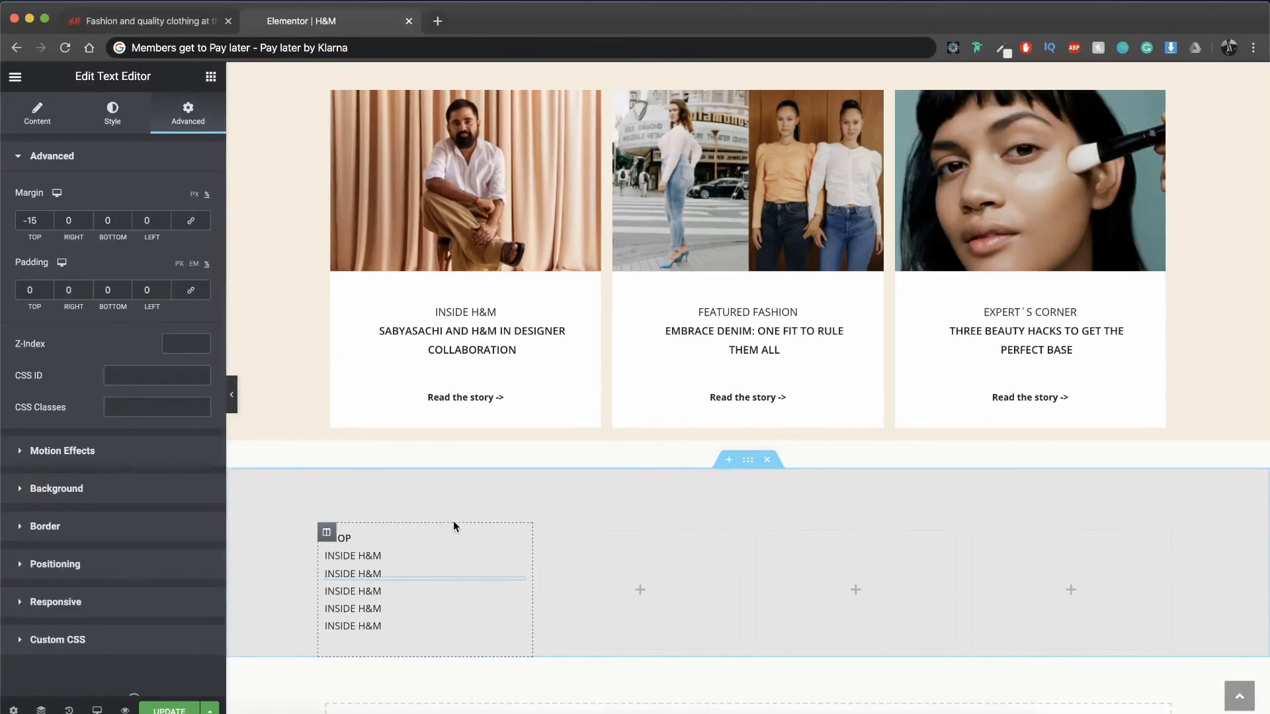
Step: Change the first two lines under SHOP to "Ladies" and "Men", checking the original H&M footer for wording
triple_click(366, 555)
text(KL)
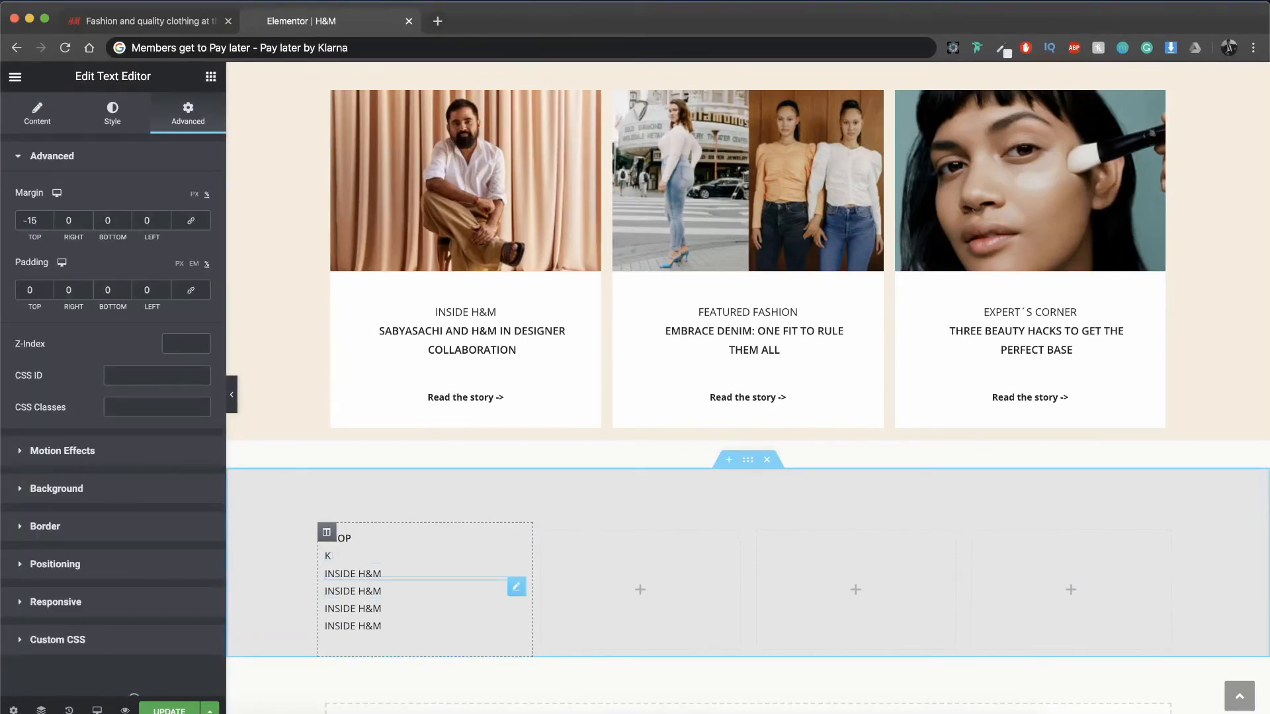
click(377, 575)
key(super+a)
click(378, 575)
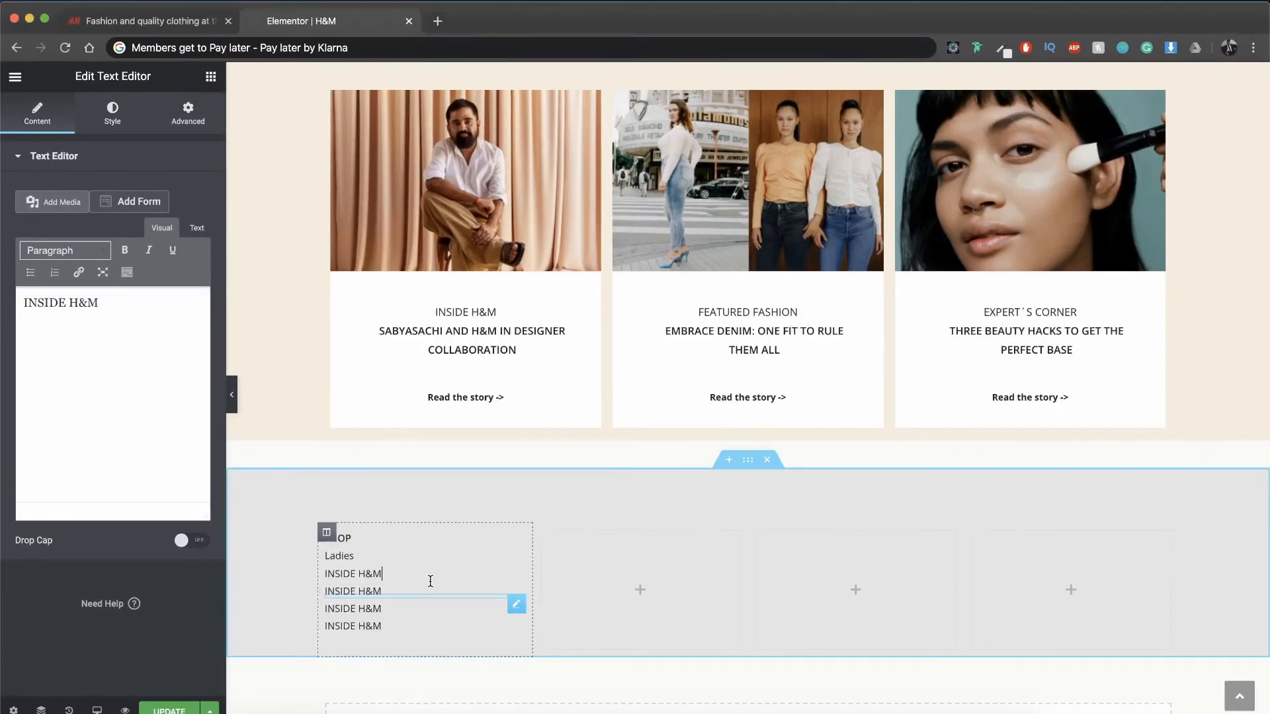
click(176, 24)
click(302, 22)
click(380, 574)
key(super+a)
text(Men)
Step: Change the third and fourth lines under SHOP to "Divided" and "Kids", following the original H&M footer
click(379, 590)
key(super+a)
text(Divided)
click(176, 22)
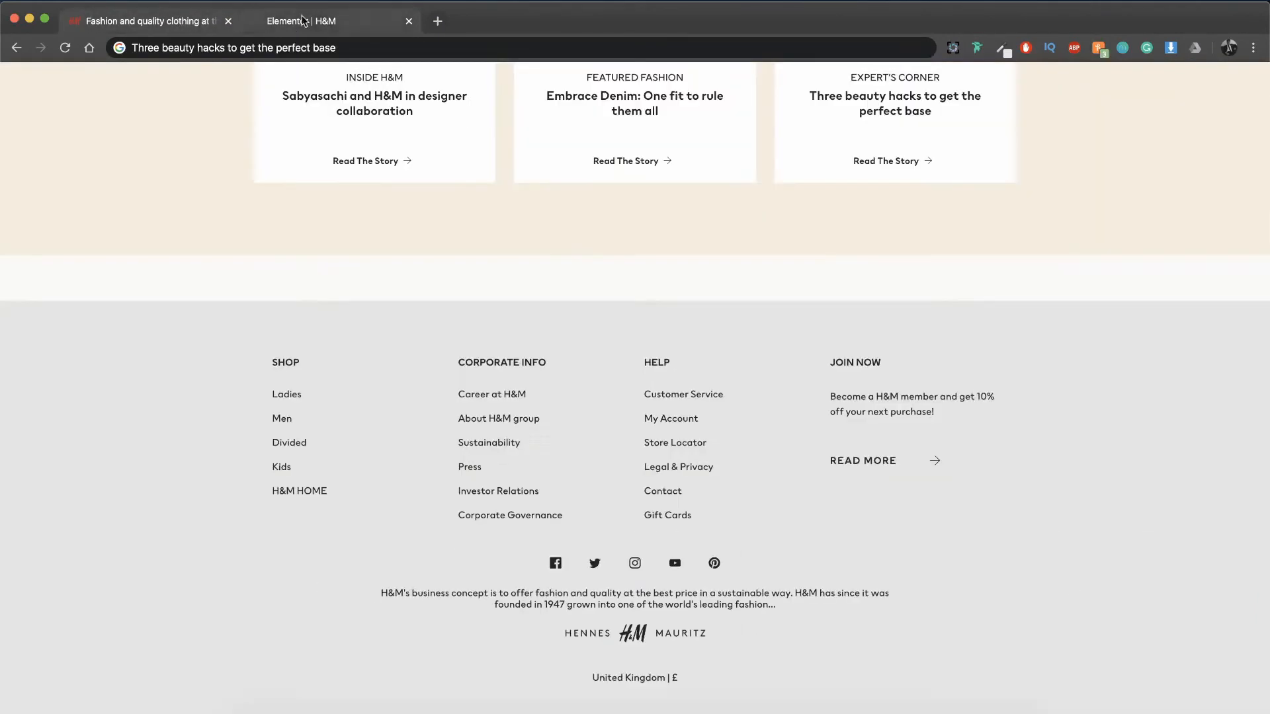
click(302, 22)
click(367, 609)
key(super+a)
text(Kids)
Step: Change the last line under SHOP to "H&M Home", checking its spelling against the original footer
click(378, 626)
key(super+a)
text(H & M Home)
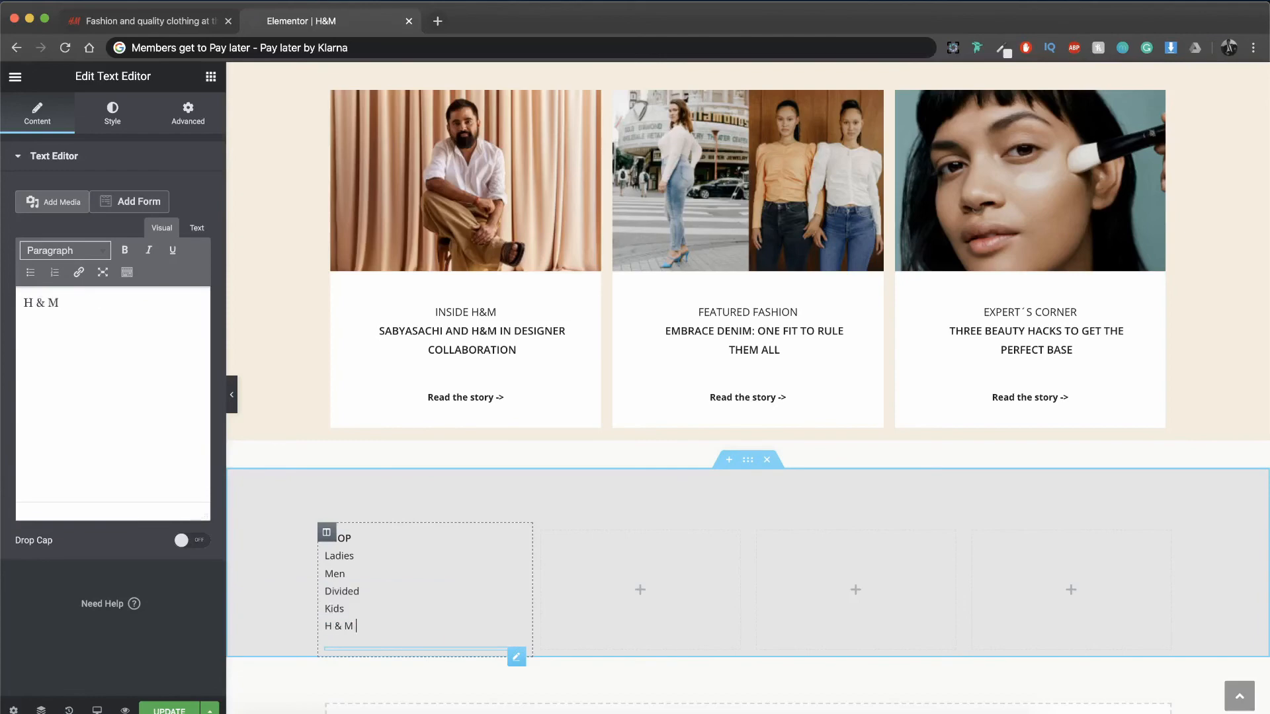
click(176, 21)
click(287, 25)
click(159, 342)
key(super+a)
text(H&M)
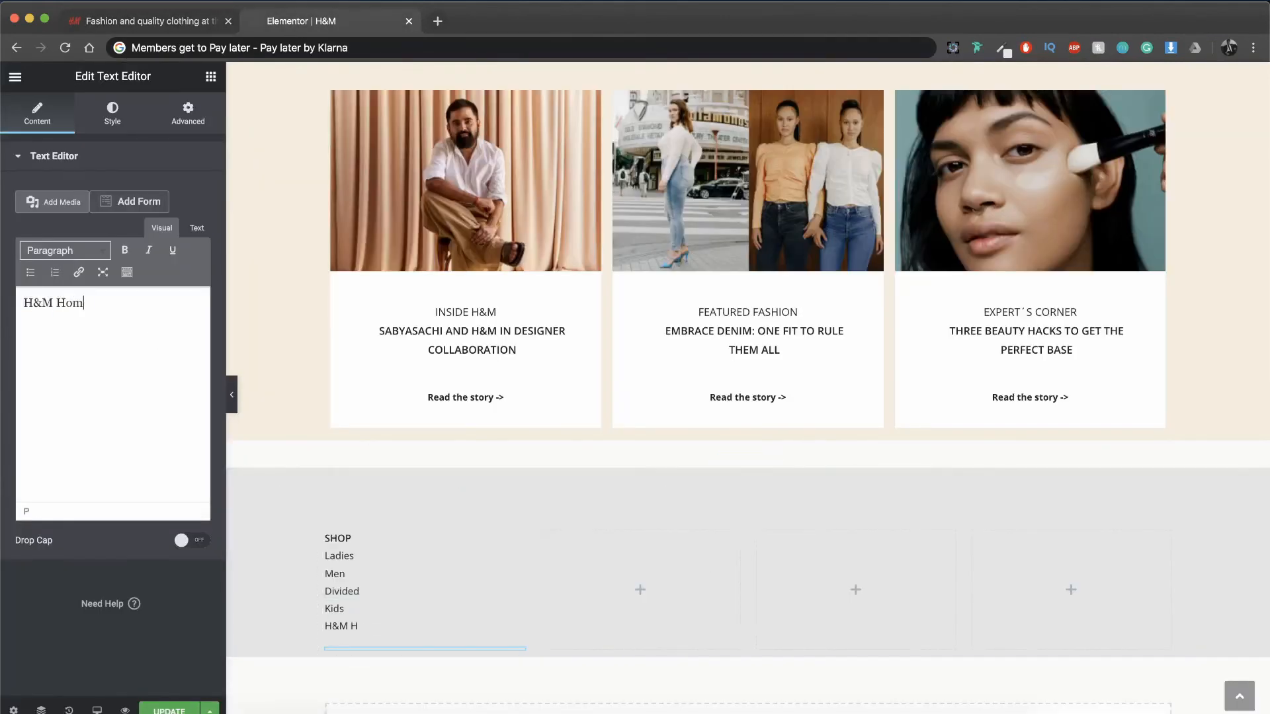
Step: Copy the completed SHOP column and paste it three times into the grey footer section
scroll(462, 598, down, 3)
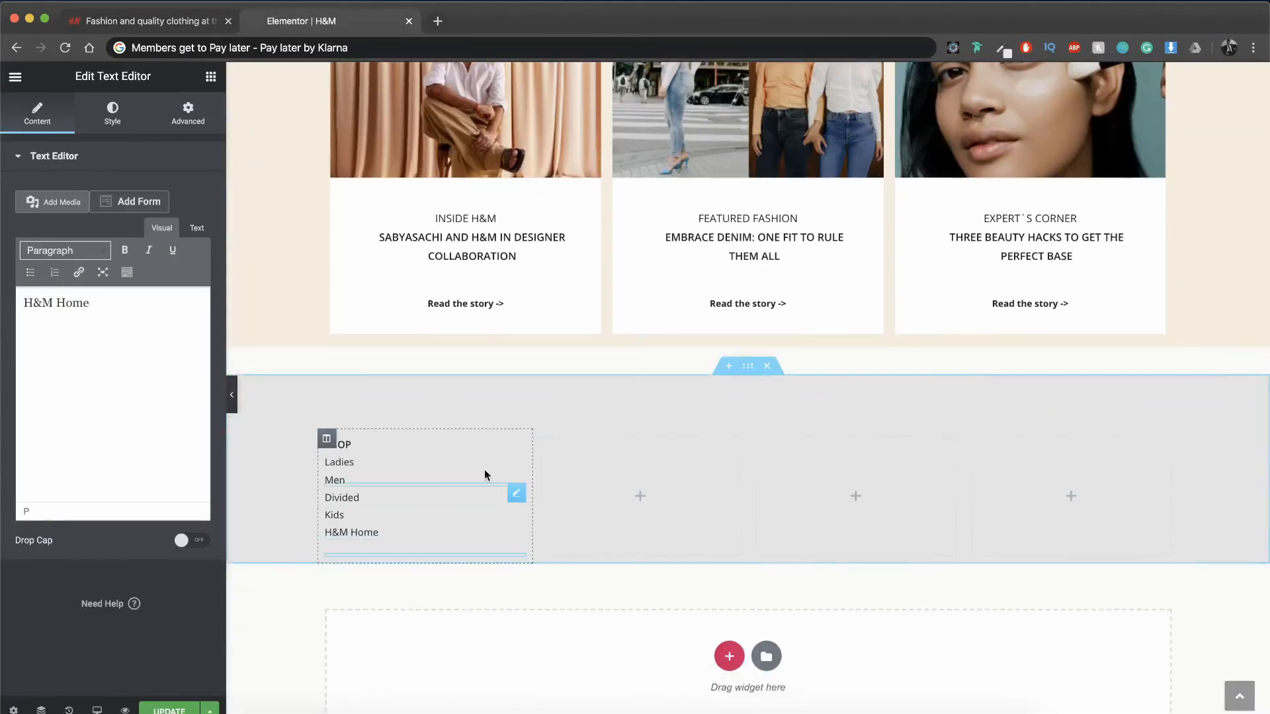
right_click(334, 441)
click(336, 528)
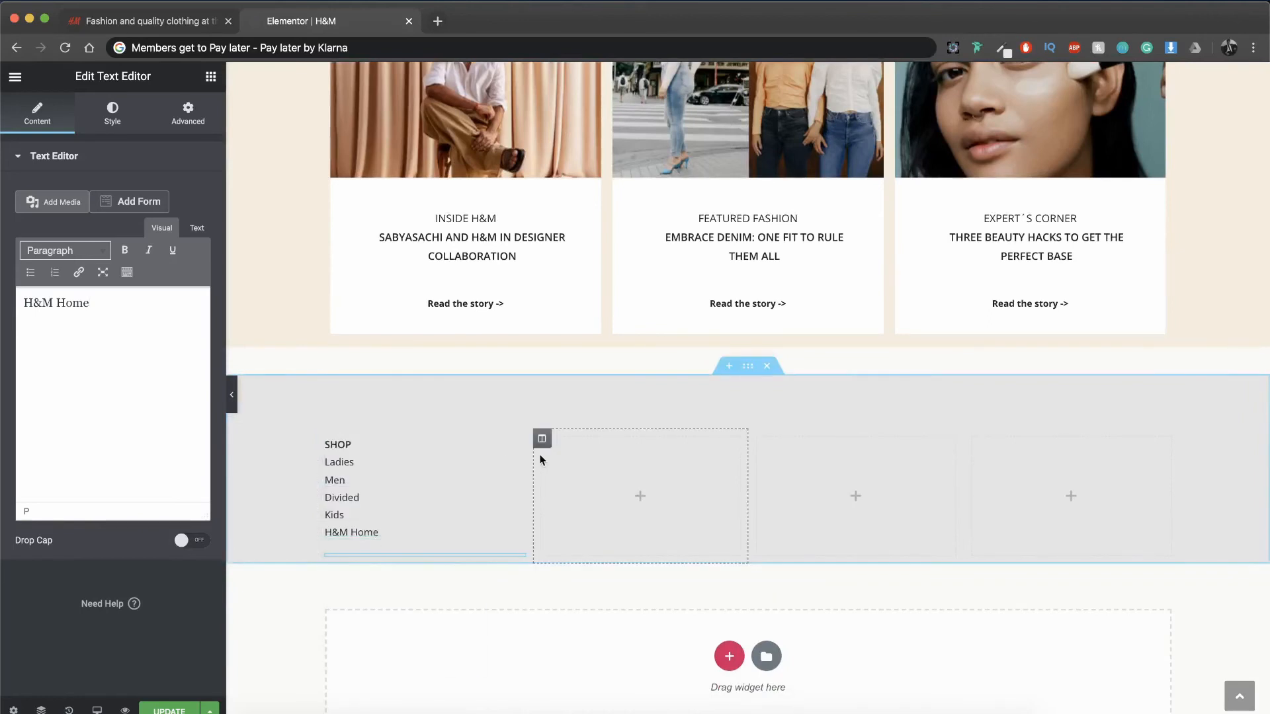
right_click(541, 439)
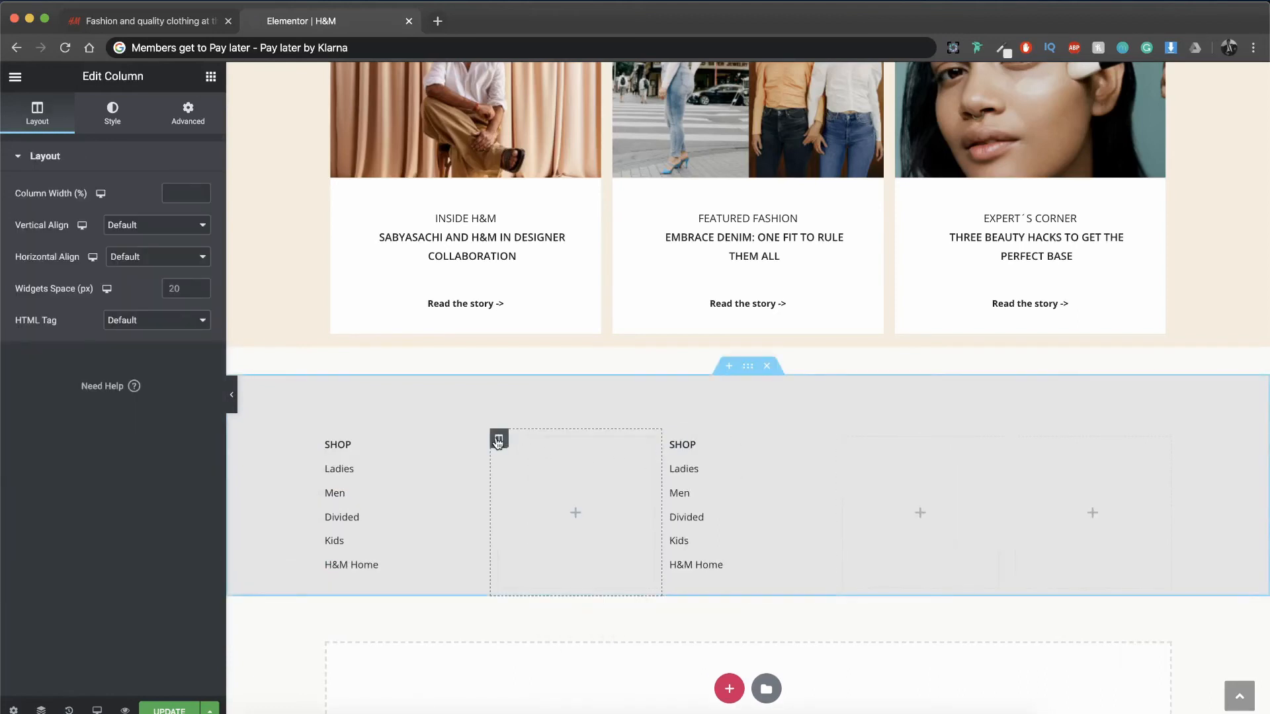
key(super+v)
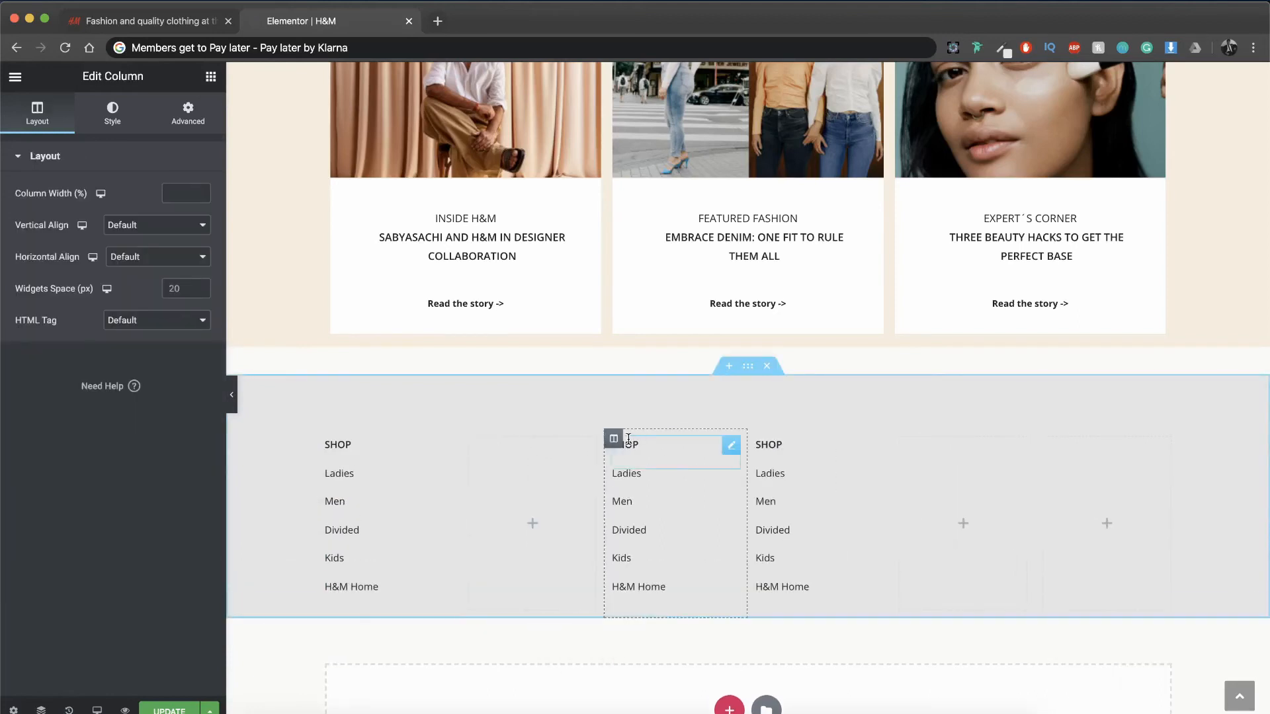
key(super+v)
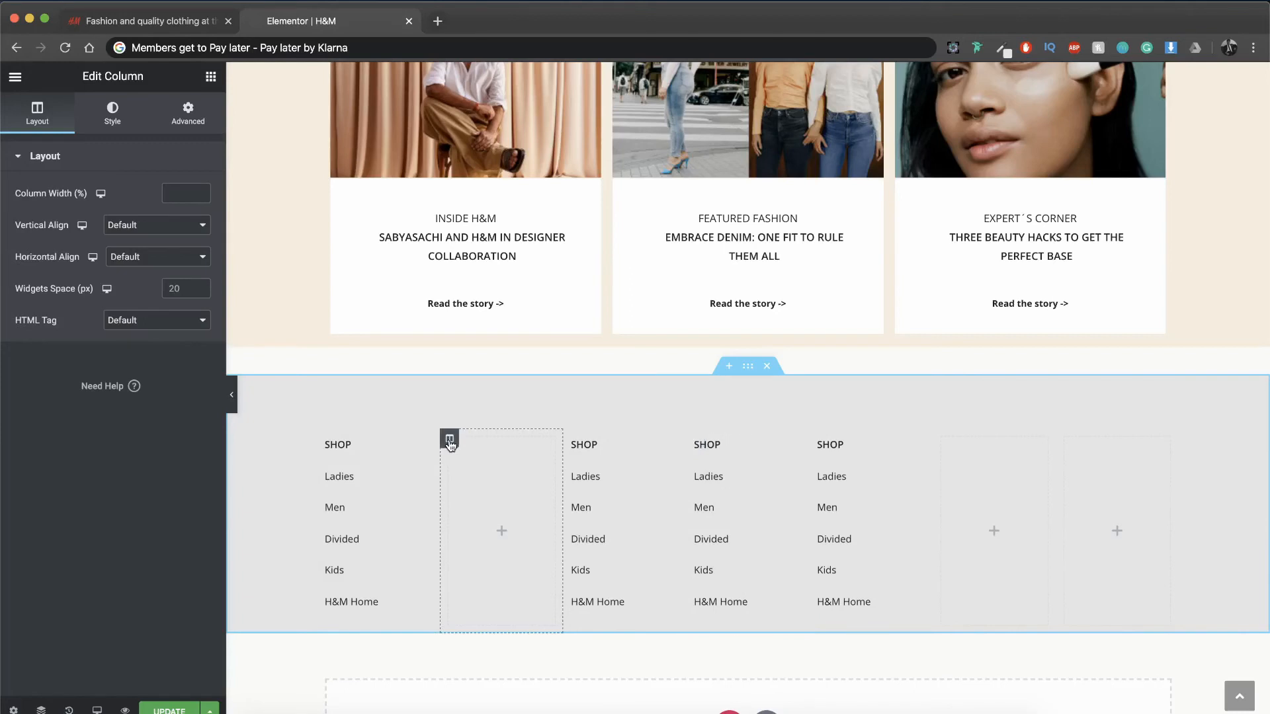
Step: Delete the three empty columns from the grey footer section, leaving only the four SHOP columns
key(Delete)
click(899, 440)
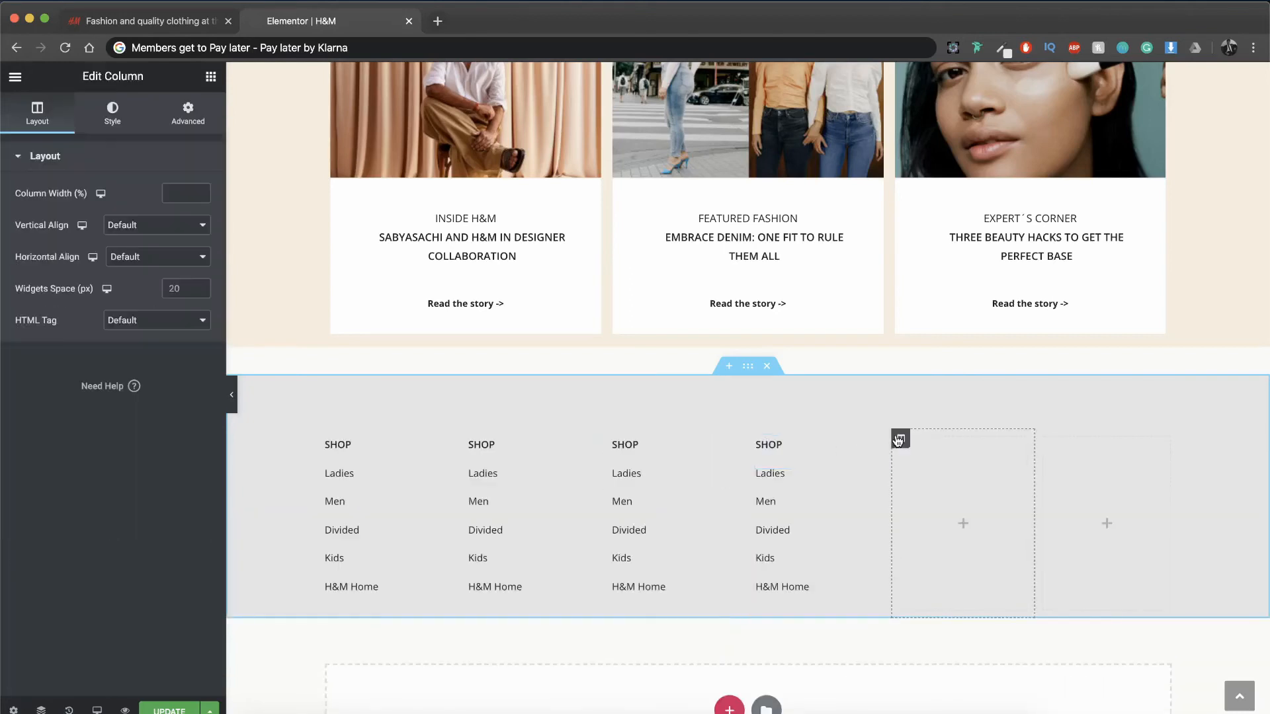
key(Delete)
click(1019, 439)
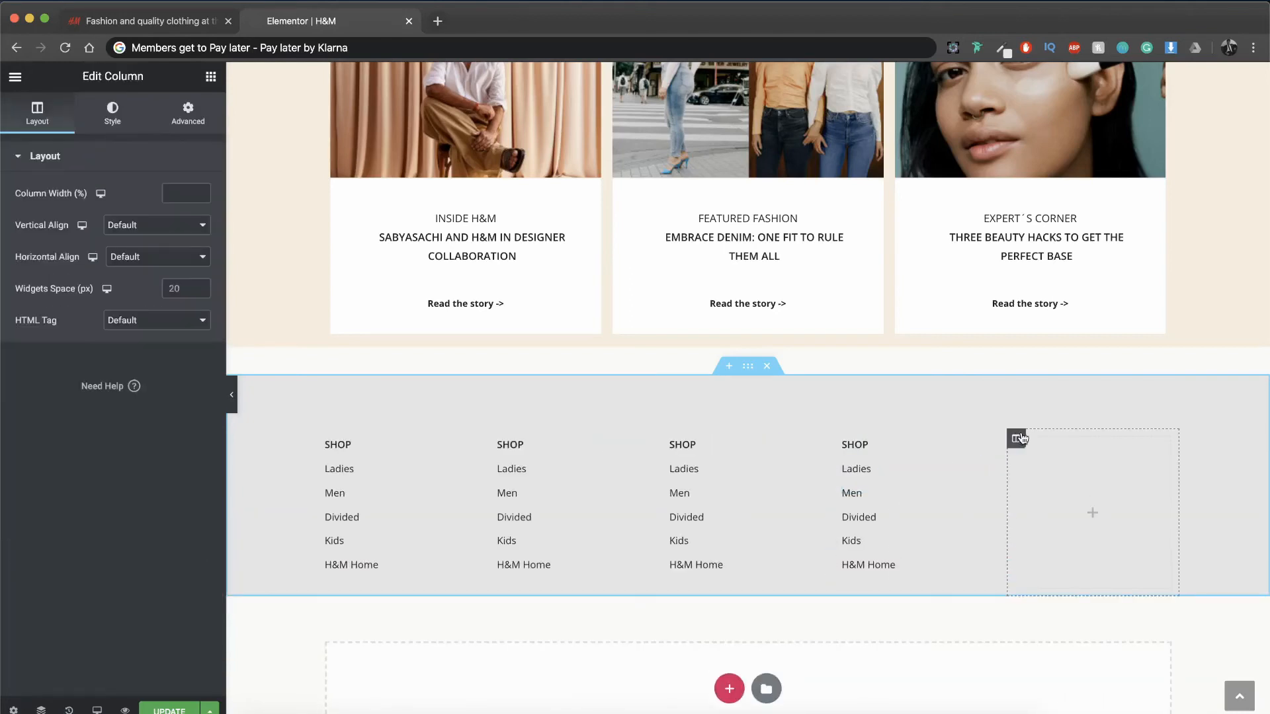
key(Delete)
Step: Change the second, third and fourth footer column headings to "Corporate info", "Help" and "Join now", following the original H&M footer
click(180, 23)
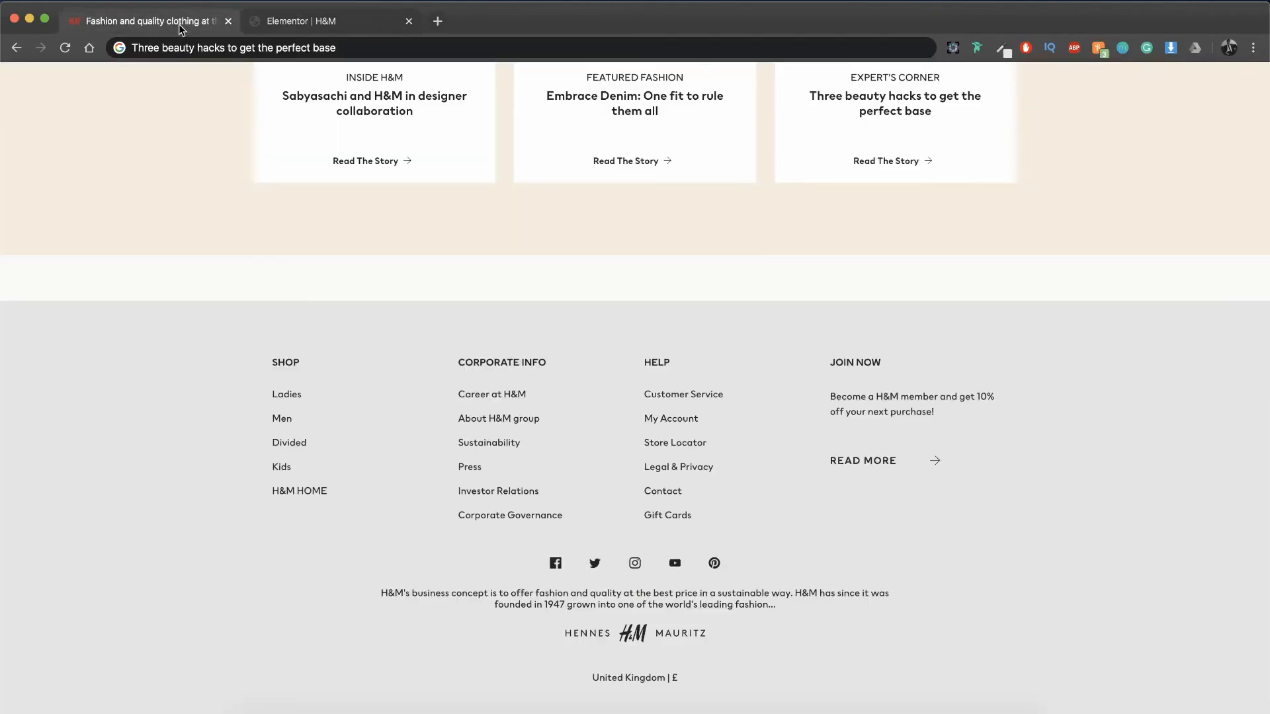
click(345, 28)
double_click(558, 445)
text(Corporate info)
double_click(775, 444)
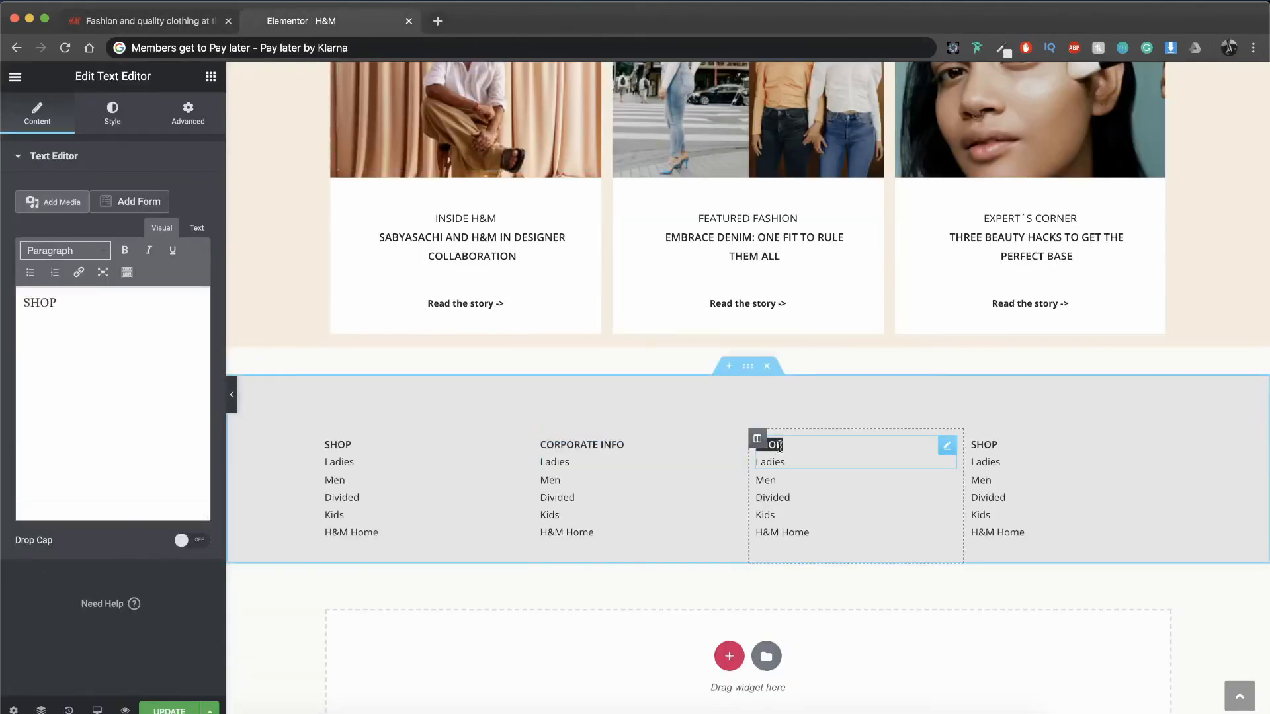
text(Help)
double_click(984, 446)
text(Join now)
Step: Change the first two lines under CORPORATE INFO to "Career at H&M" and "About H&M Group", checking the original footer for wording
click(150, 21)
click(289, 22)
click(554, 462)
double_click(37, 302)
text(Career at H&M)
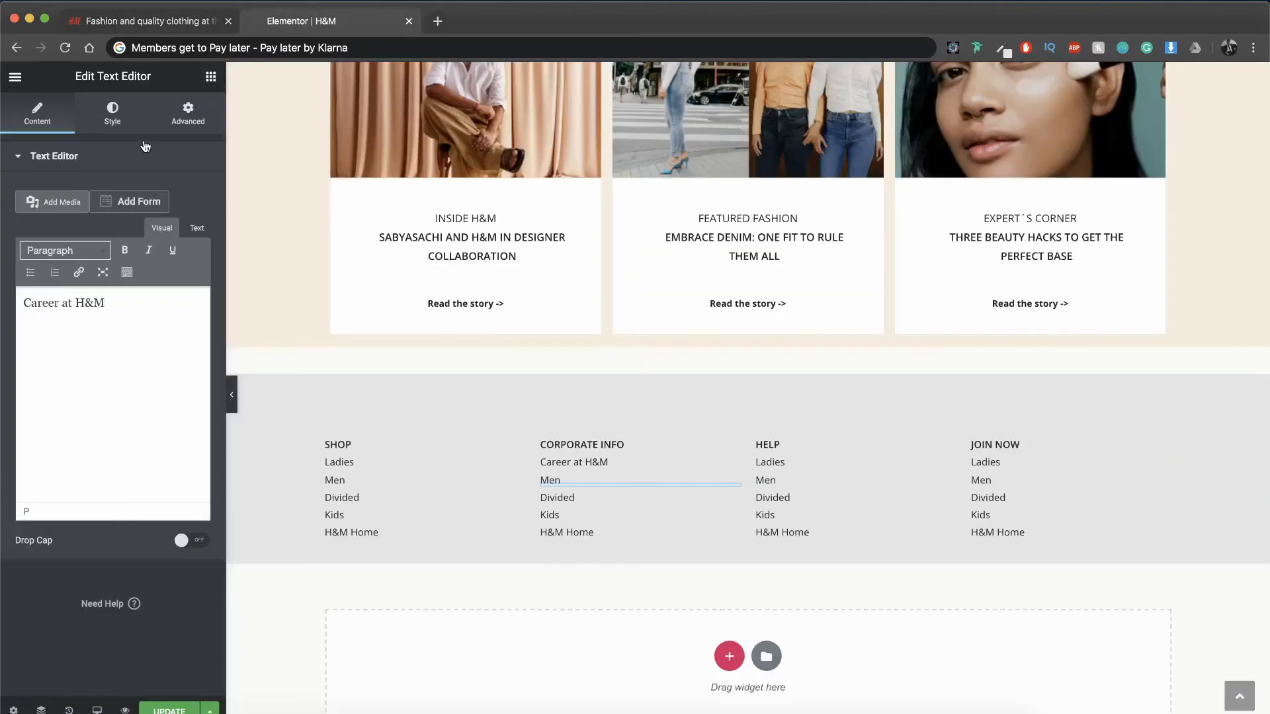
click(150, 21)
click(288, 21)
click(583, 482)
triple_click(155, 346)
text(About H&M Group)
Step: Change the third and fourth lines under CORPORATE INFO to "Sustainability" and "Press", following the original footer
click(151, 21)
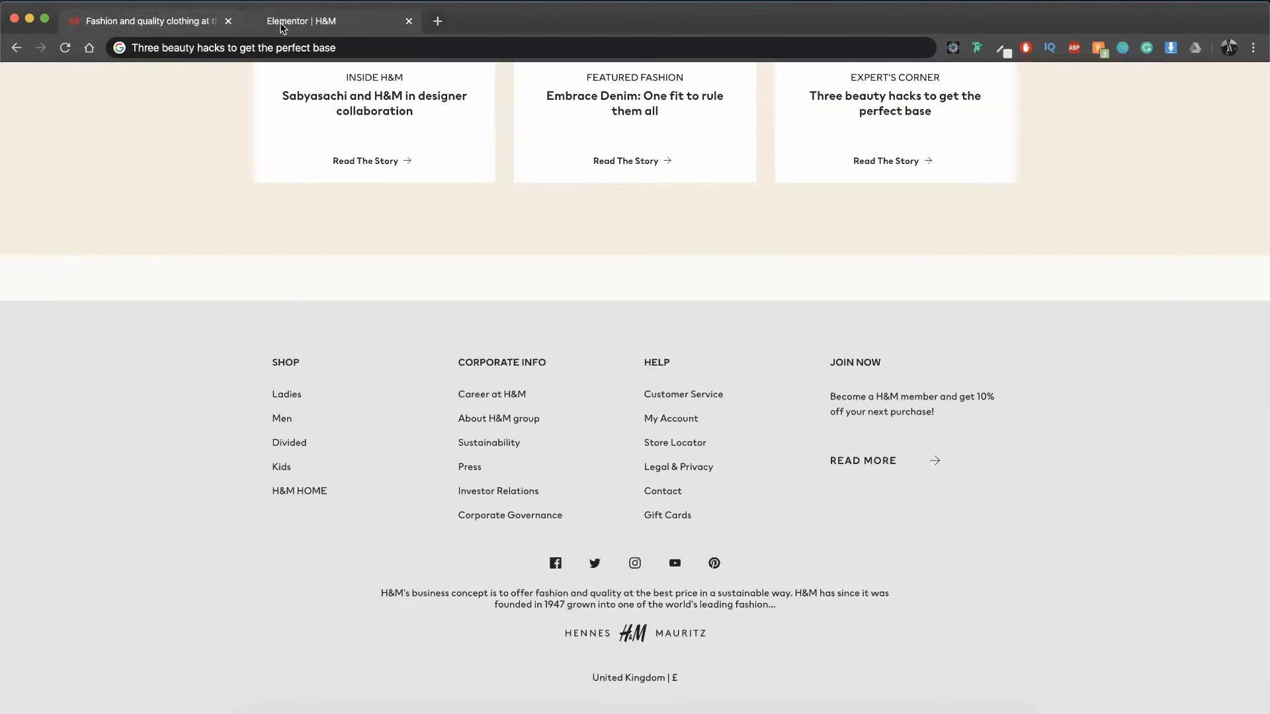
click(280, 26)
click(566, 498)
click(151, 21)
click(288, 21)
click(551, 515)
text(Press)
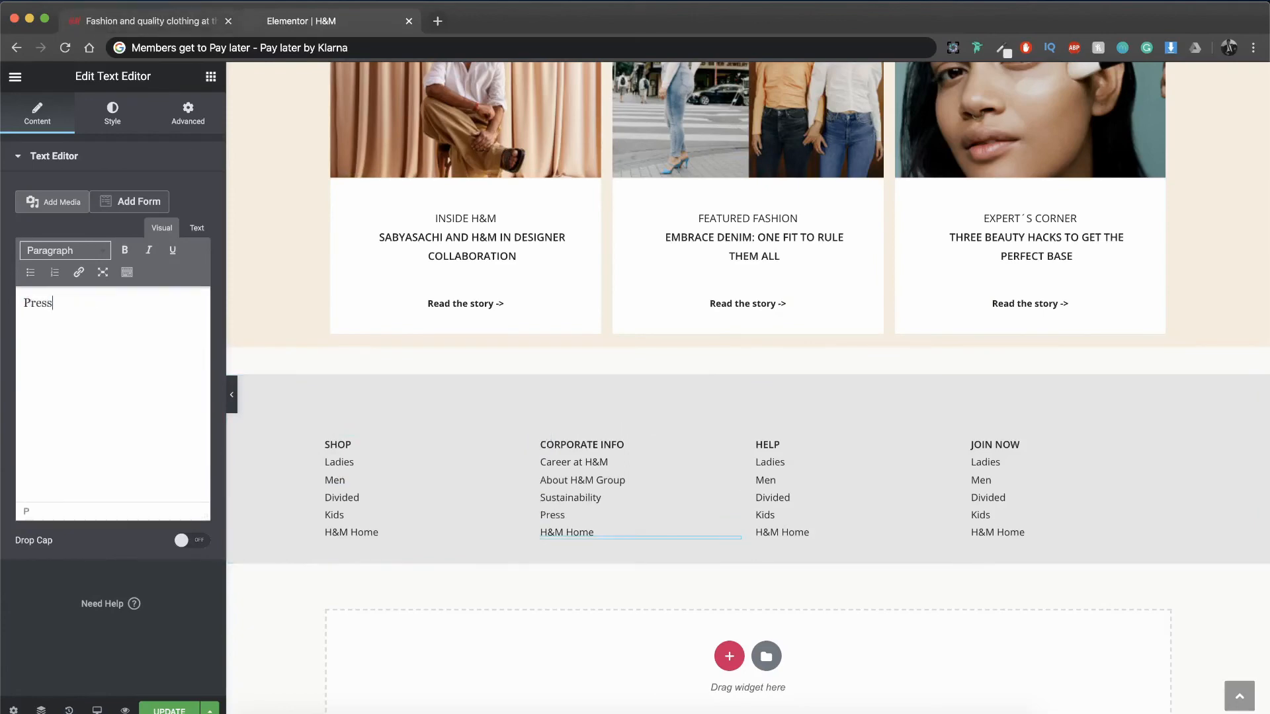
Step: Change the fifth line under CORPORATE INFO to "Investor relations", following the original footer
click(150, 21)
click(288, 21)
click(582, 533)
text(Investor relations)
Step: Duplicate the "Investor relations" line and change the copy's text to "Corporate Governance"
click(126, 27)
click(288, 22)
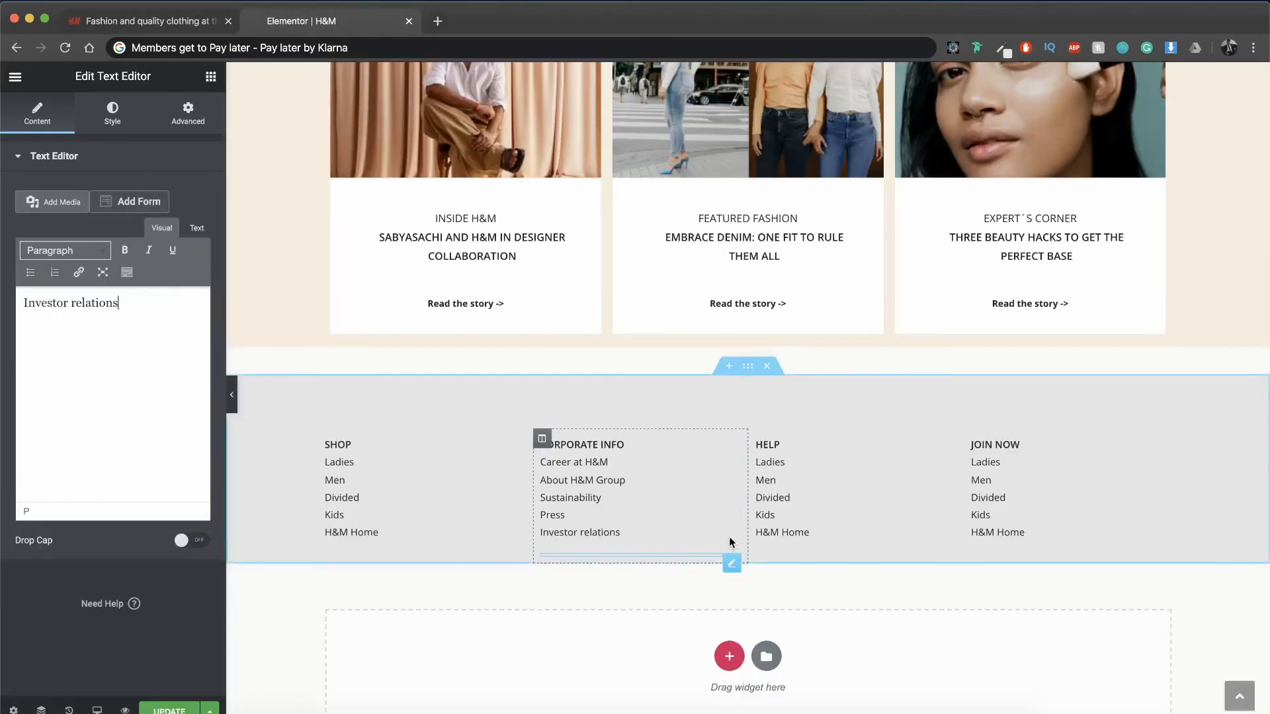
key(super+d)
click(832, 187)
key(super+d)
click(832, 186)
right_click(733, 562)
click(760, 535)
click(139, 424)
key(super+a)
text(Corporate Governance)
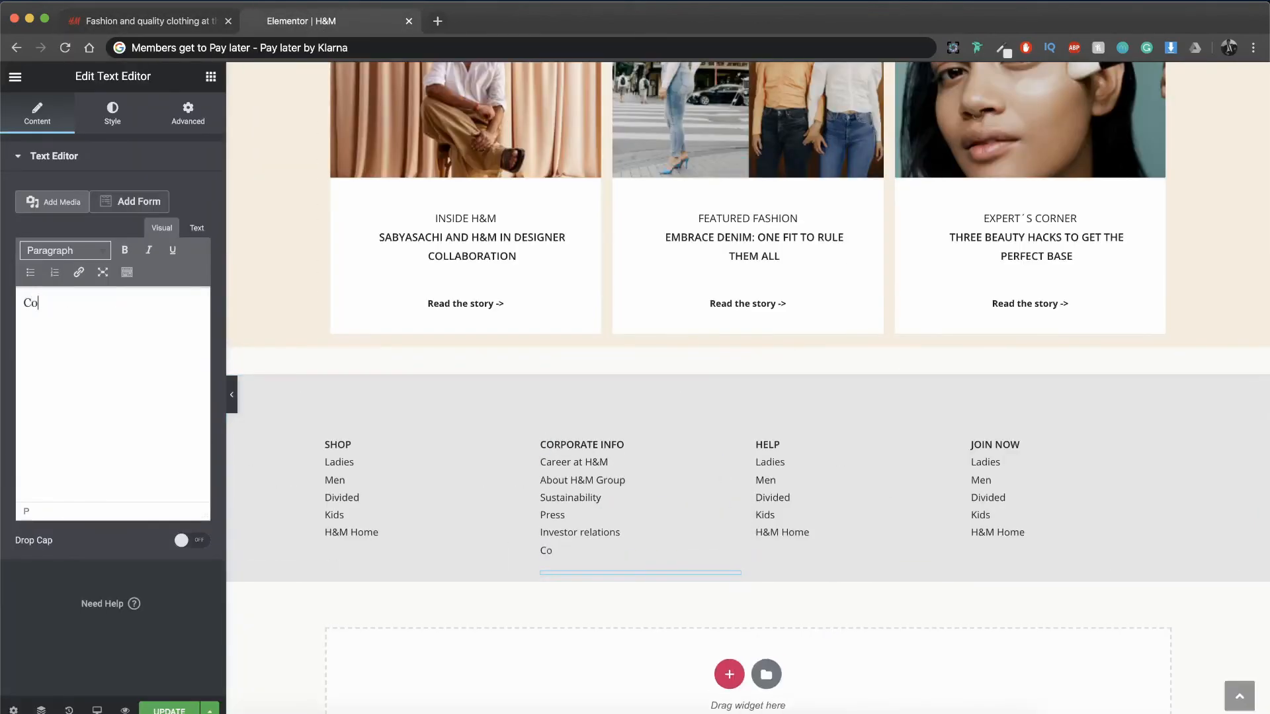
Step: Change the first two lines under HELP to "Customer Service" and "My account", following the original footer
click(151, 22)
click(288, 22)
click(791, 463)
key(super+a)
text(Customer Service)
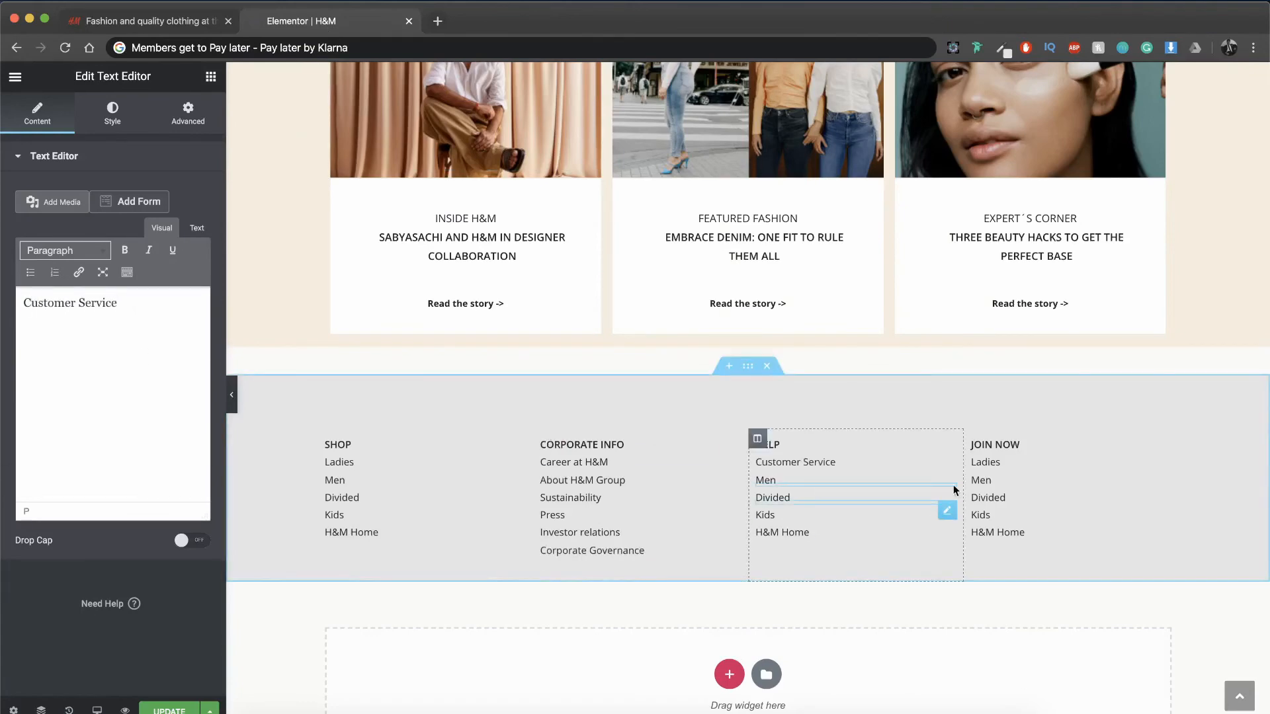
click(767, 480)
key(super+a)
text(My accou)
Step: Change the third and fourth lines under HELP to "Store Locator" and "Legal & Policy"
click(151, 21)
click(357, 22)
click(802, 497)
key(super+a)
text(Store Locator)
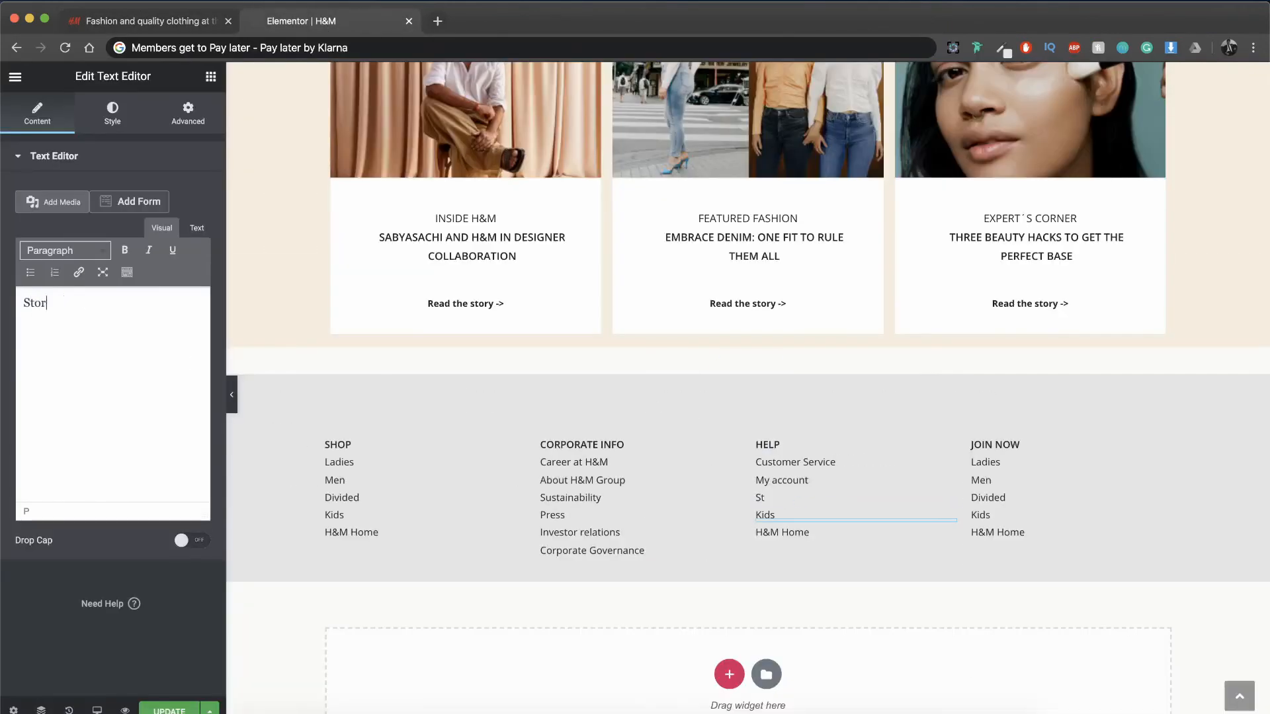
click(802, 515)
key(super+a)
text(Legal & Policy)
Step: Change the fifth line under HELP to "Contact", then duplicate it and change the copy to "Gift card"
click(151, 21)
click(322, 28)
click(793, 533)
key(super+a)
text(Contact)
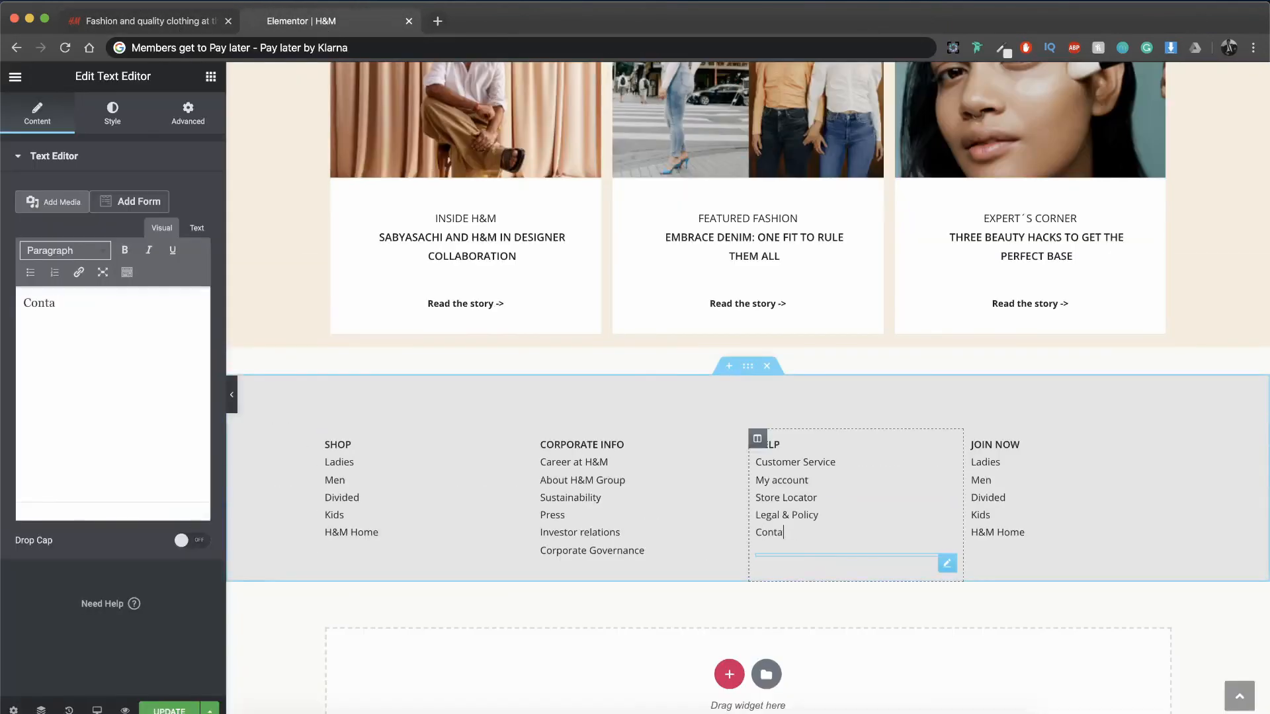
right_click(947, 562)
click(976, 534)
text(Gift card)
Step: Compare the JOIN NOW column with the original footer and delete the lines below "Ladies" in it
click(156, 22)
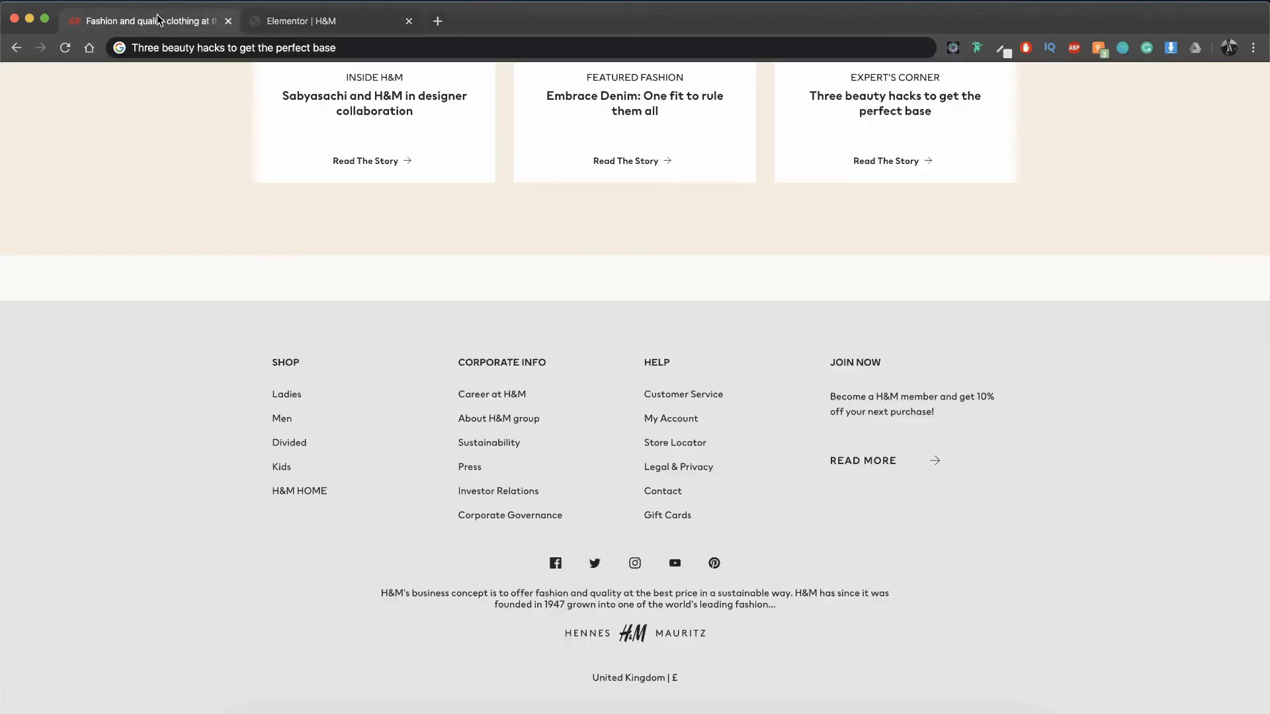
click(323, 22)
click(1162, 561)
key(Delete)
click(1162, 550)
key(Delete)
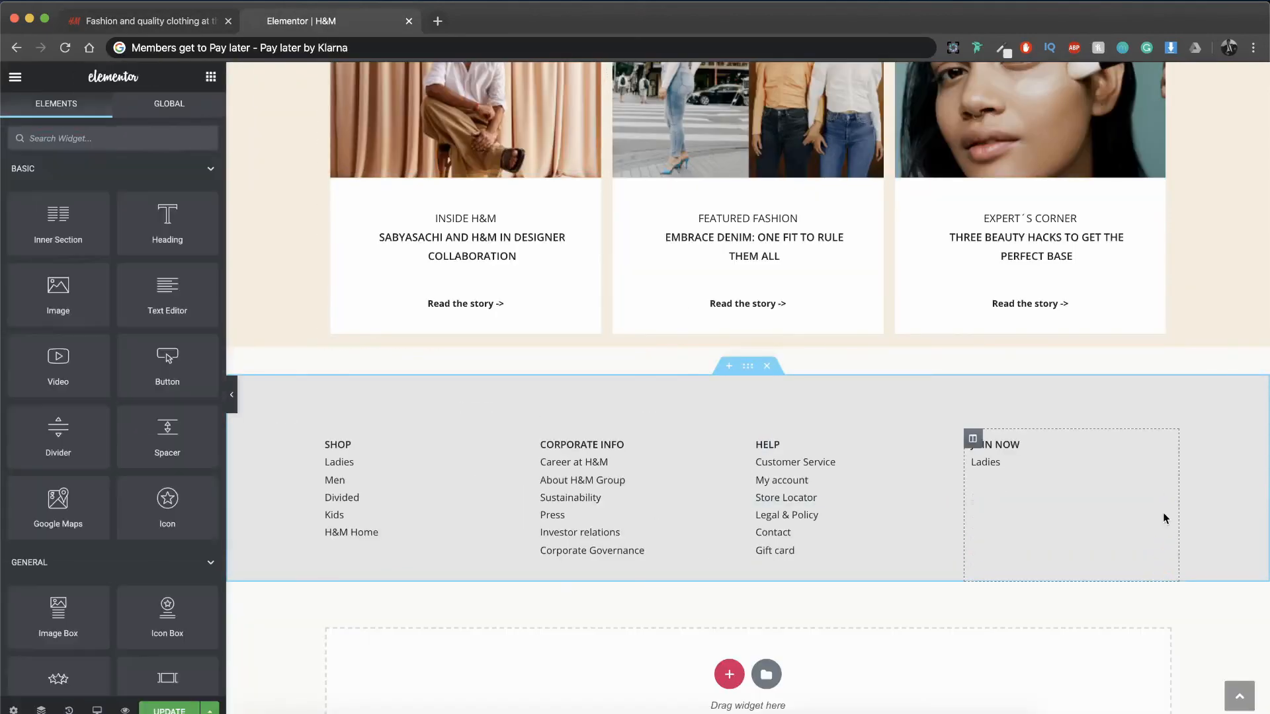
Step: Replace the line under JOIN NOW with the original footer's text "Become a H&M member and get 10% off your next purchase!"
click(151, 21)
click(177, 44)
text(Vecome a H&M member and get 10% off your next purchase!)
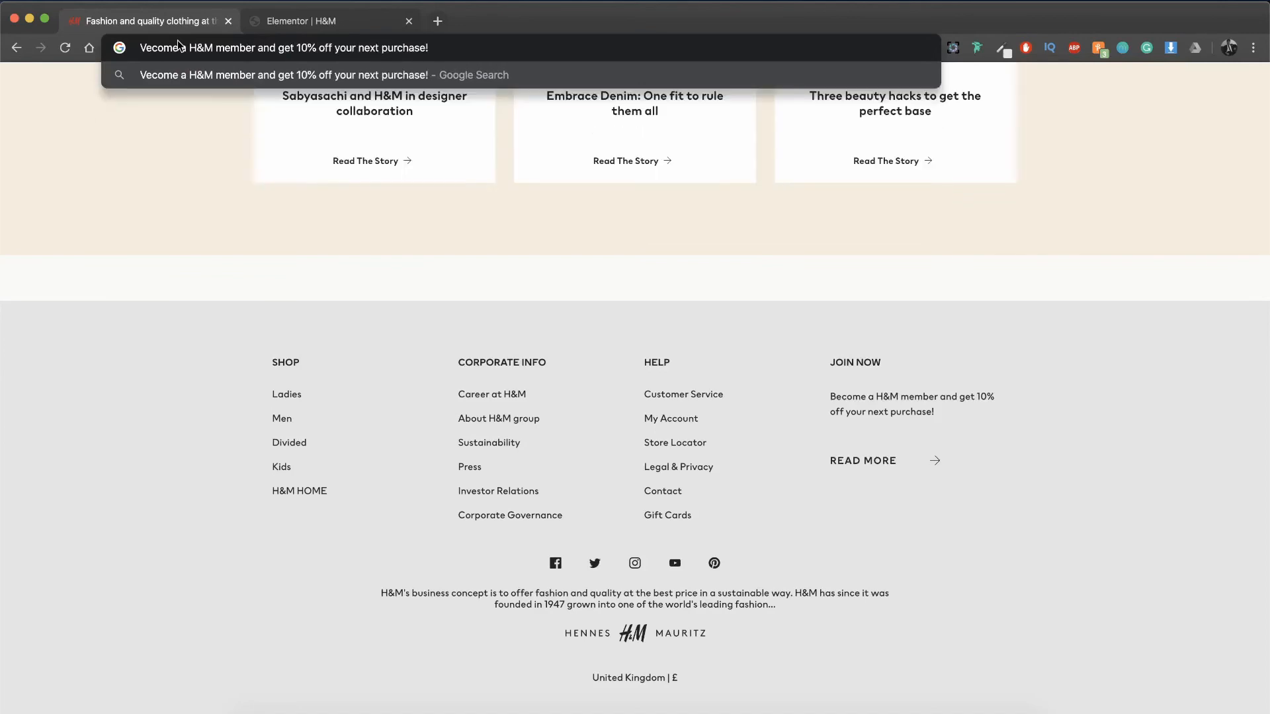
key(super+a)
key(super+c)
click(323, 23)
click(1020, 471)
key(super+a)
key(super+v)
text(B)
Step: Paste a copy of the membership text below itself under JOIN NOW and set the copy's top margin to 0
right_click(1091, 479)
click(1125, 541)
right_click(1034, 478)
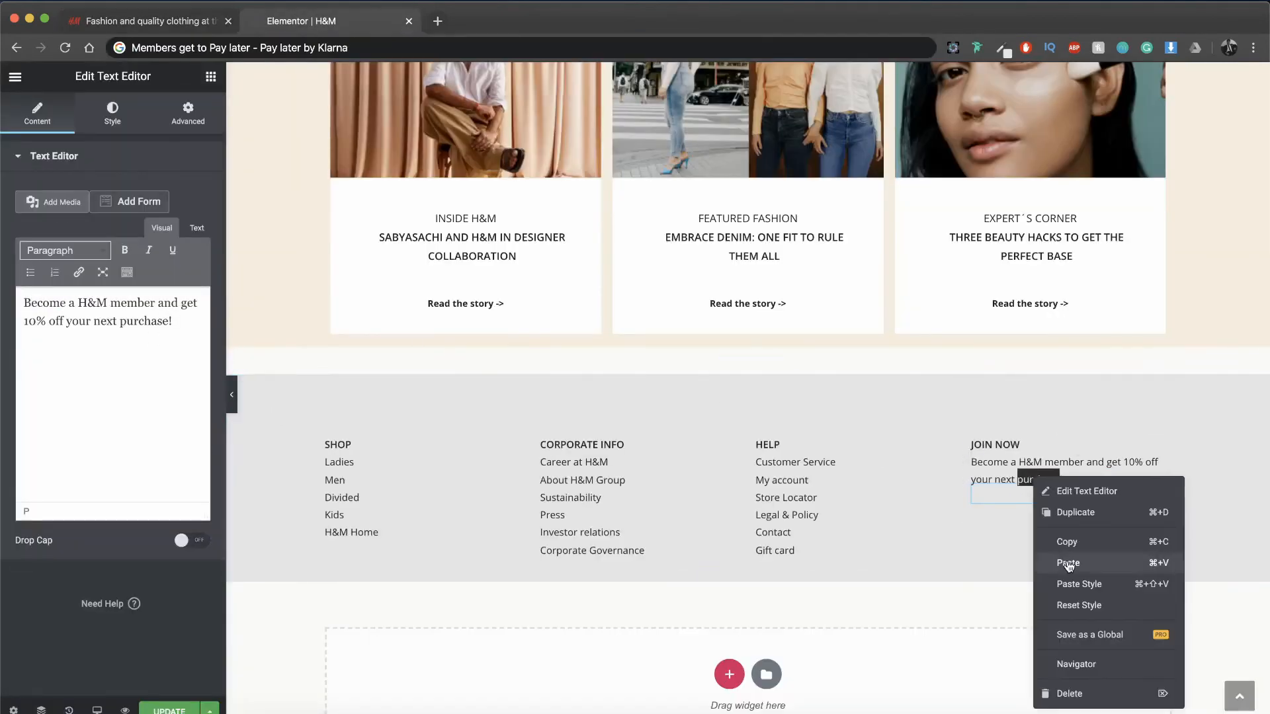
click(1071, 562)
click(187, 113)
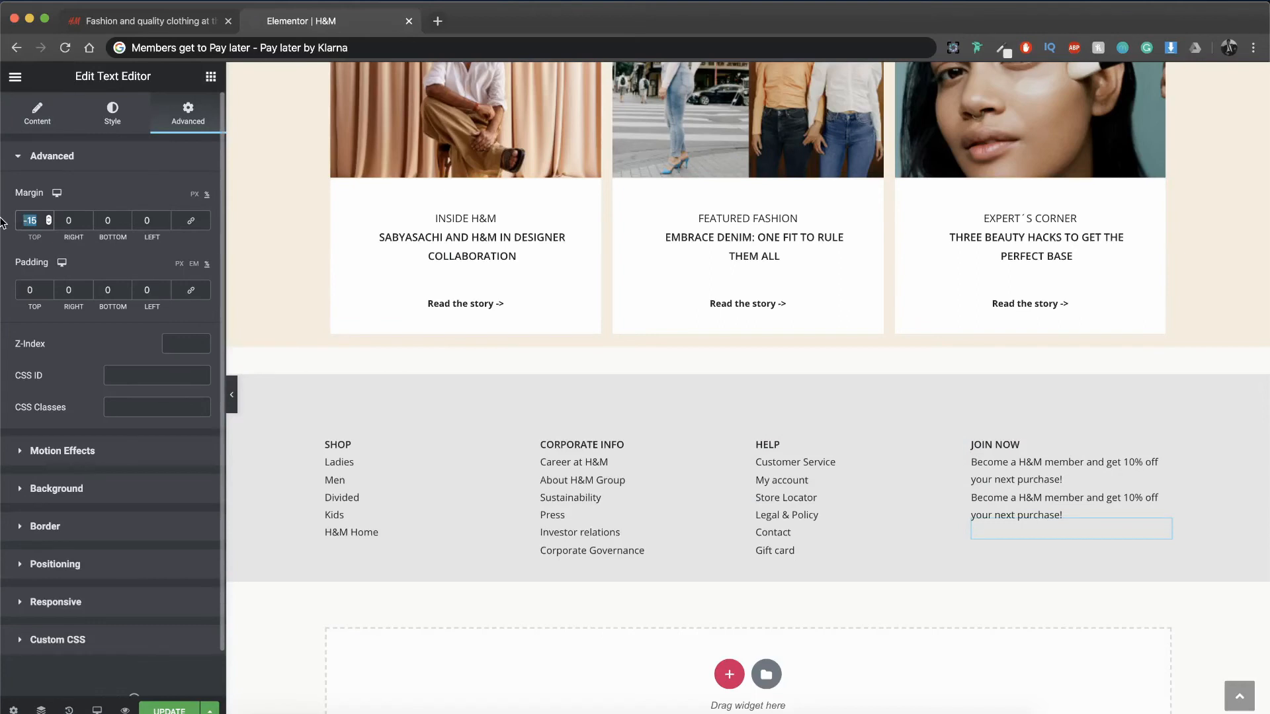
text(0)
Step: Set the font weight of the lower membership text under JOIN NOW to 700
click(42, 119)
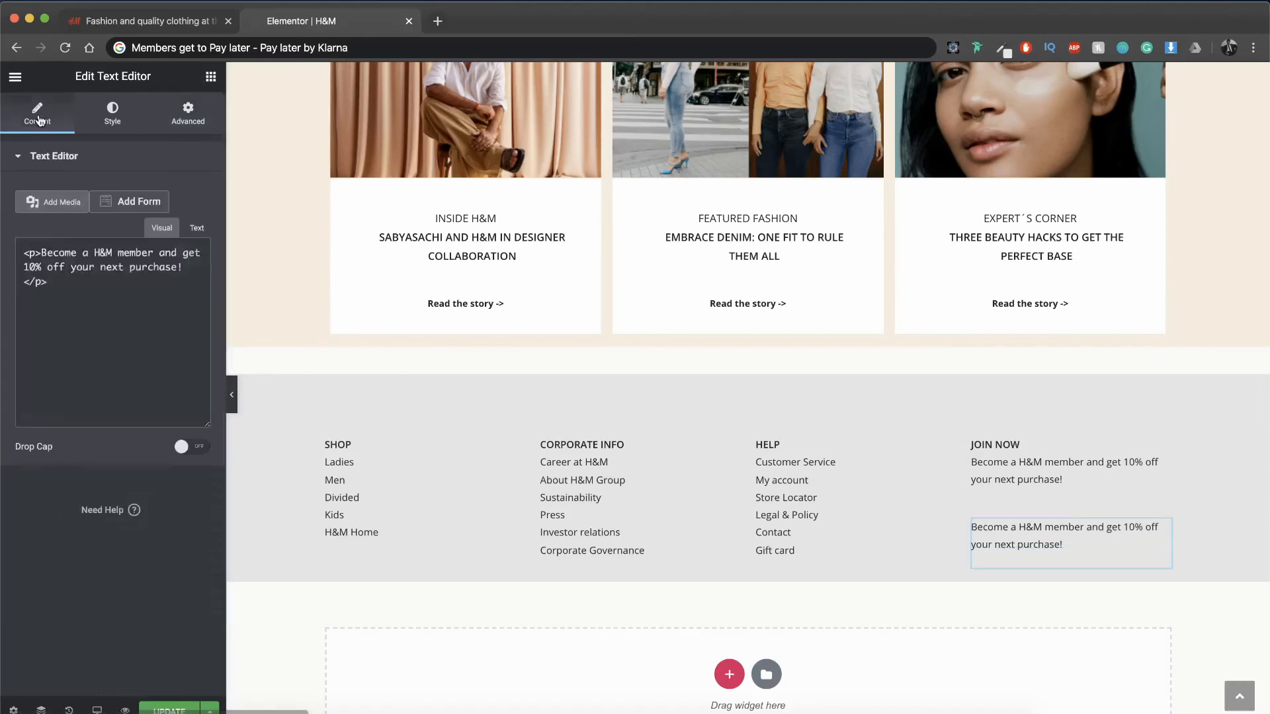
click(110, 126)
click(192, 257)
click(149, 388)
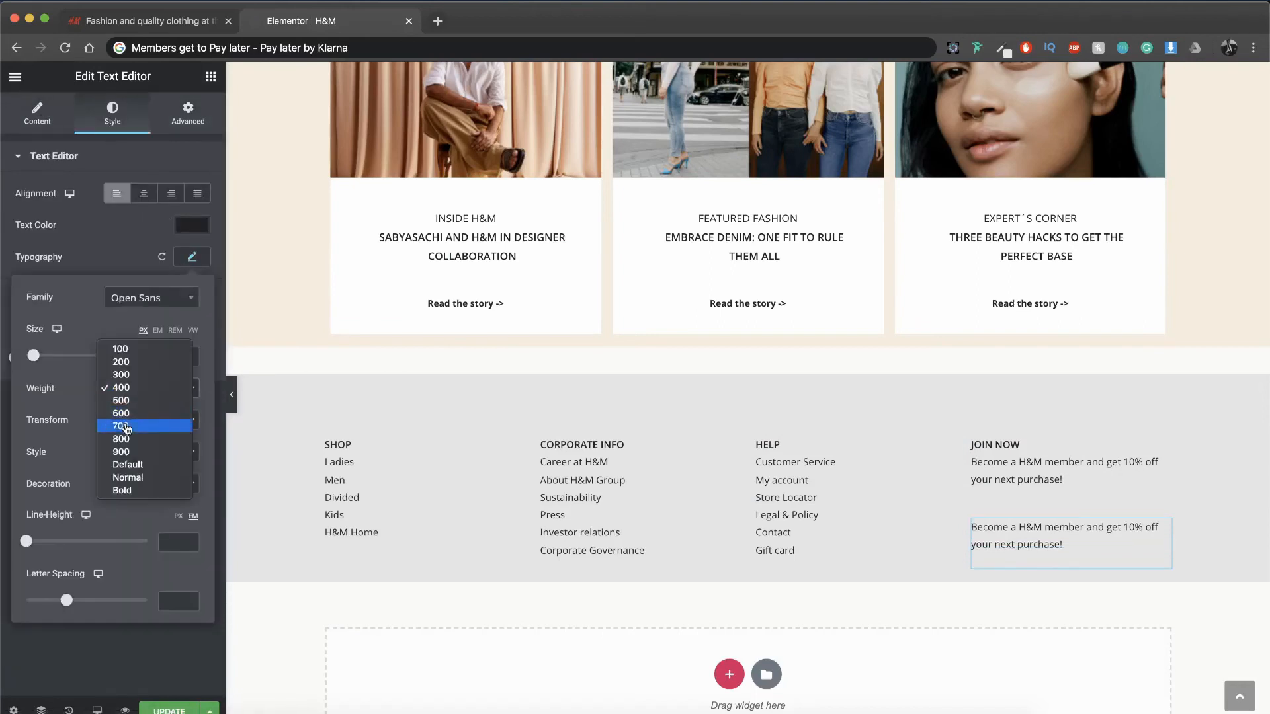
click(125, 428)
Step: Replace the bold text under JOIN NOW with "READ MORE ->"
click(41, 118)
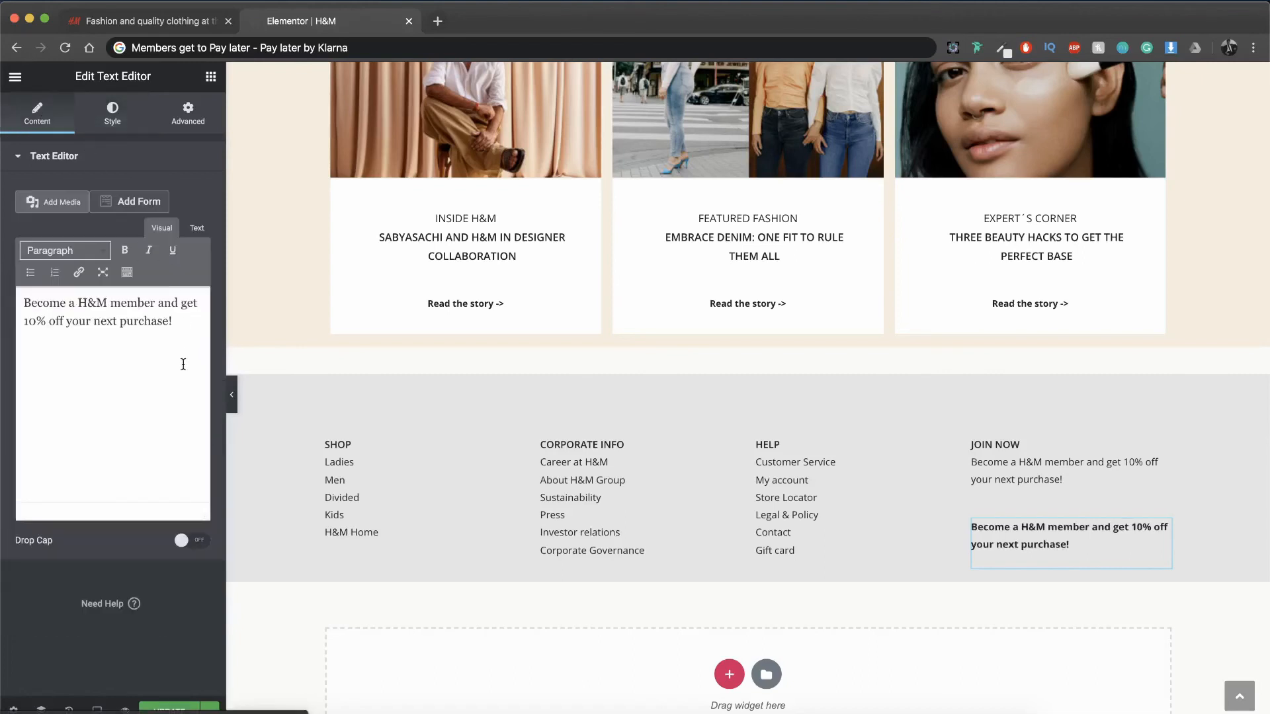
key(ctrl+a)
text(R)
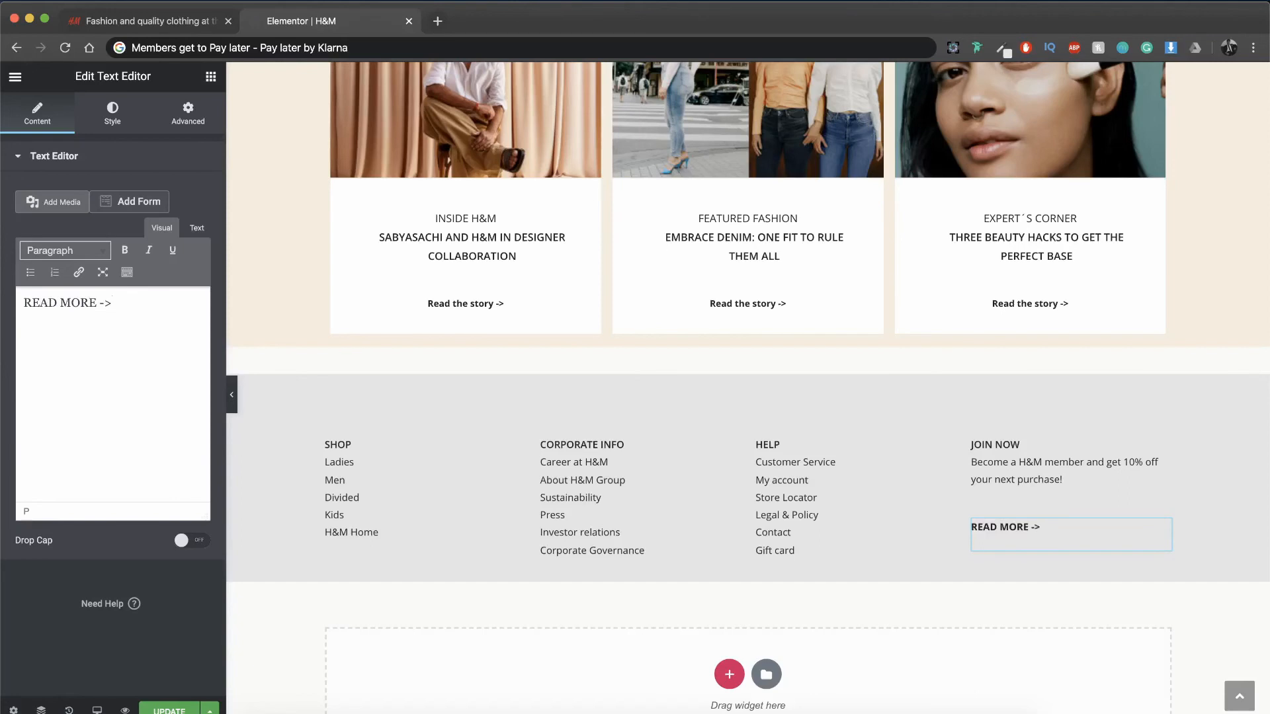
Step: Add a five-column section beneath the grey footer and stretch it to the full page width
scroll(498, 471, down, 2)
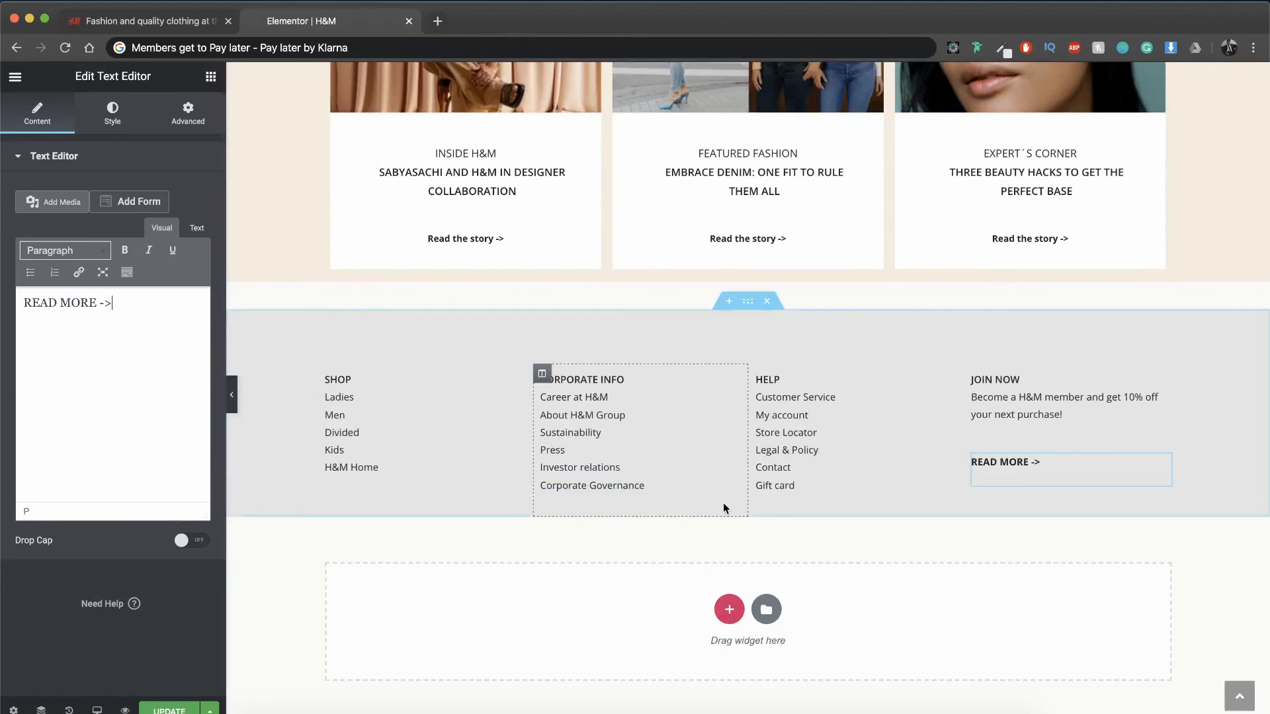
click(730, 609)
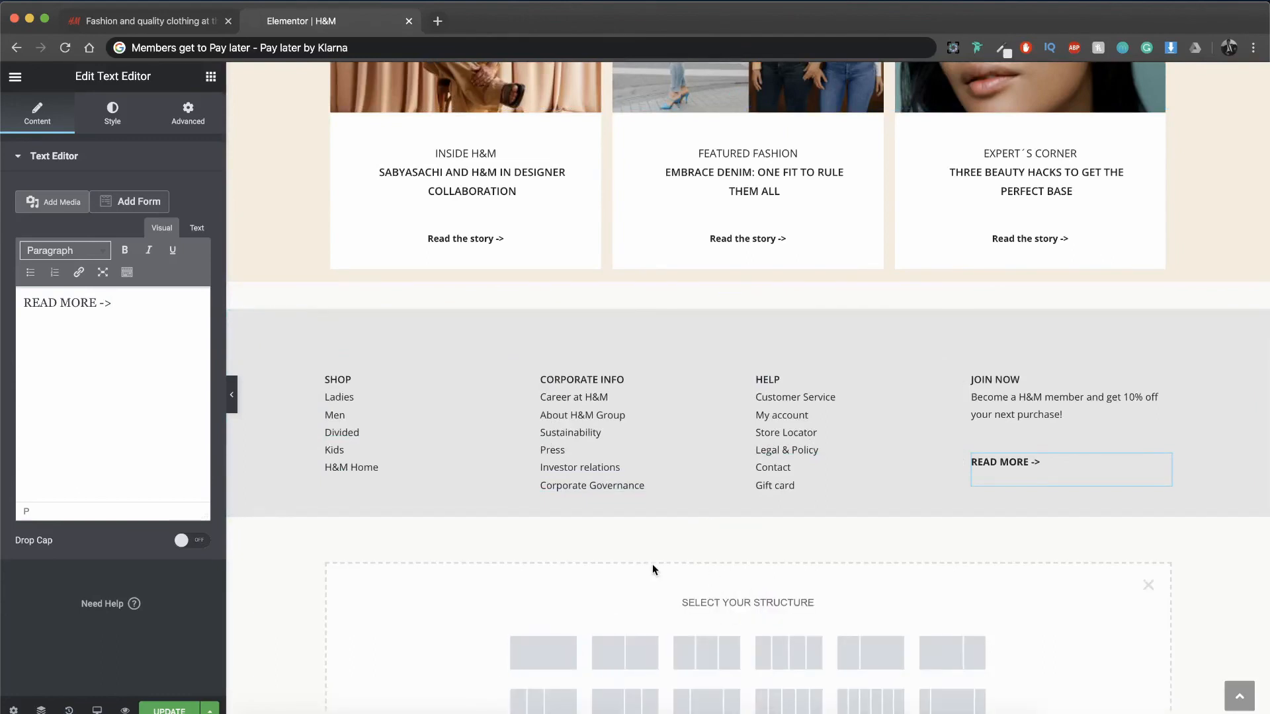
scroll(652, 565, down, 1)
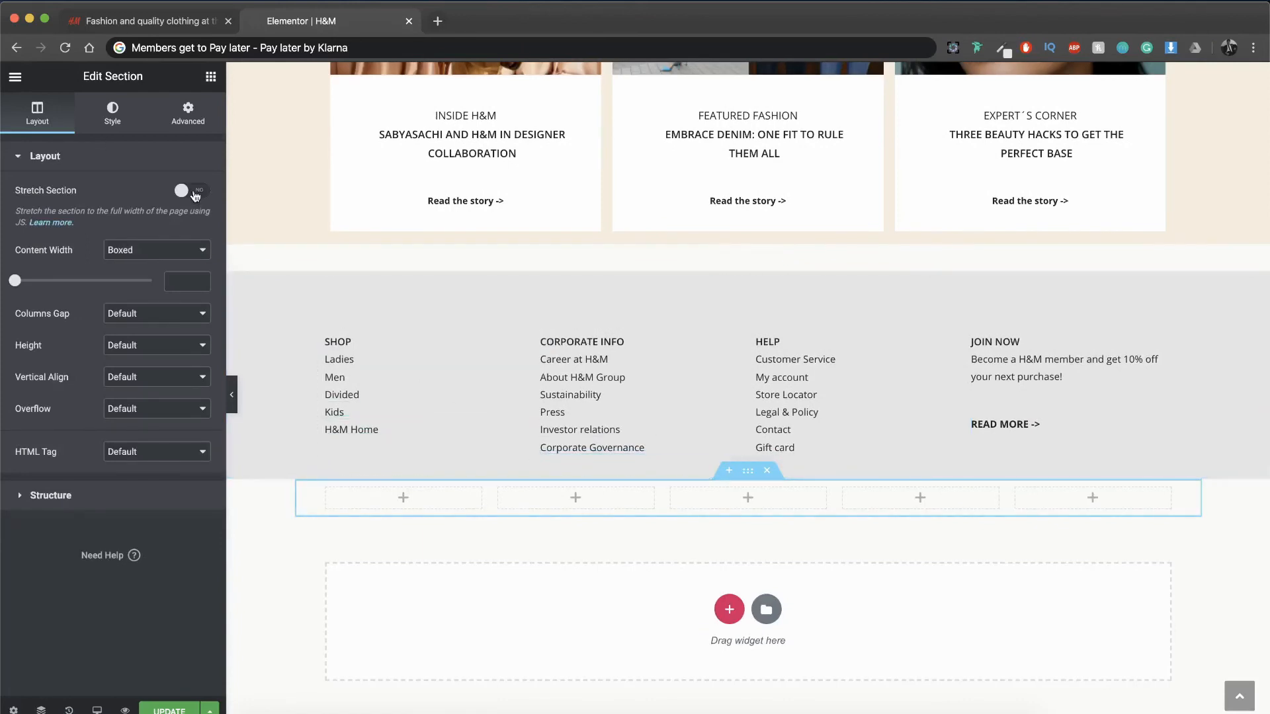
click(195, 192)
Step: Copy the grey footer section's style onto the new five-column section
right_click(751, 264)
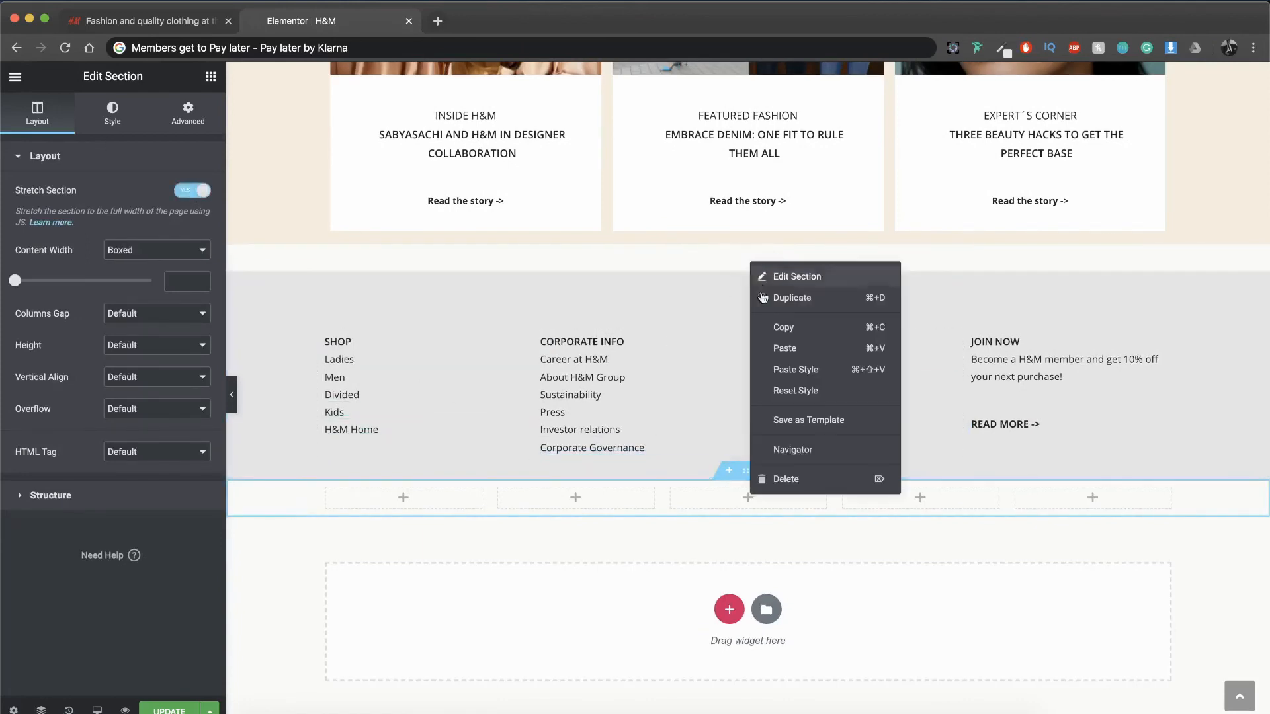
click(783, 326)
right_click(745, 470)
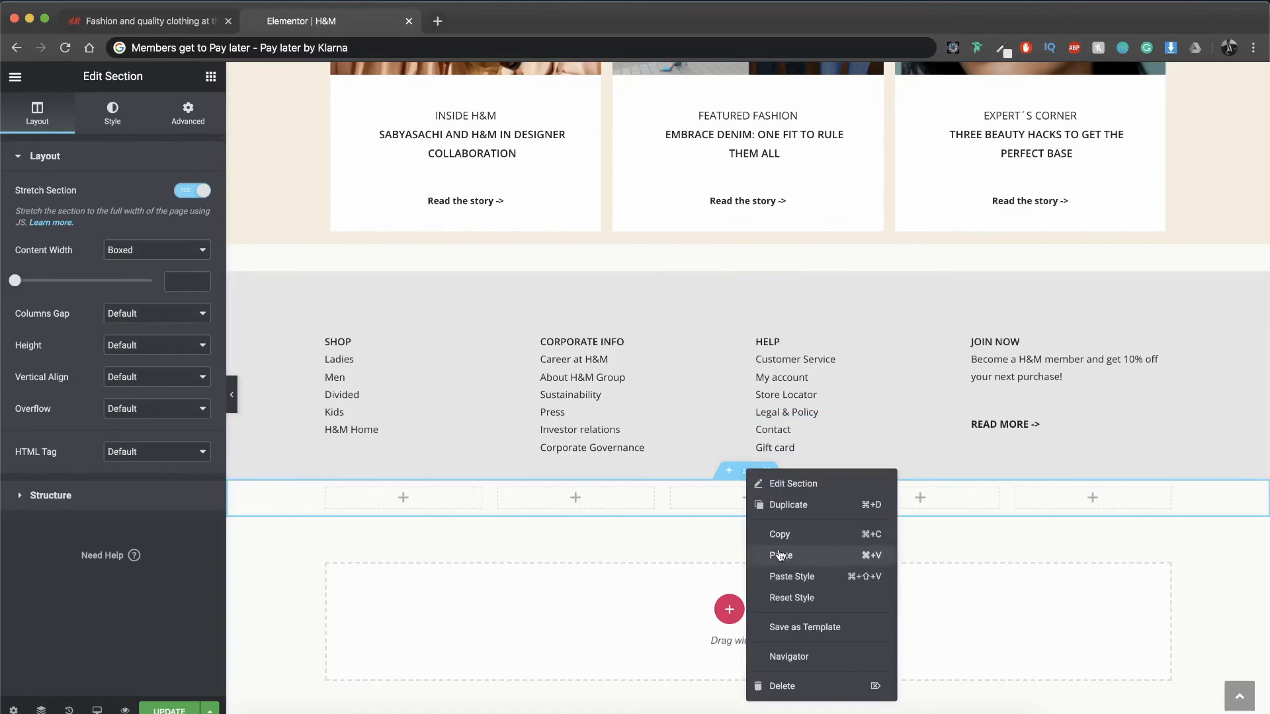
click(782, 576)
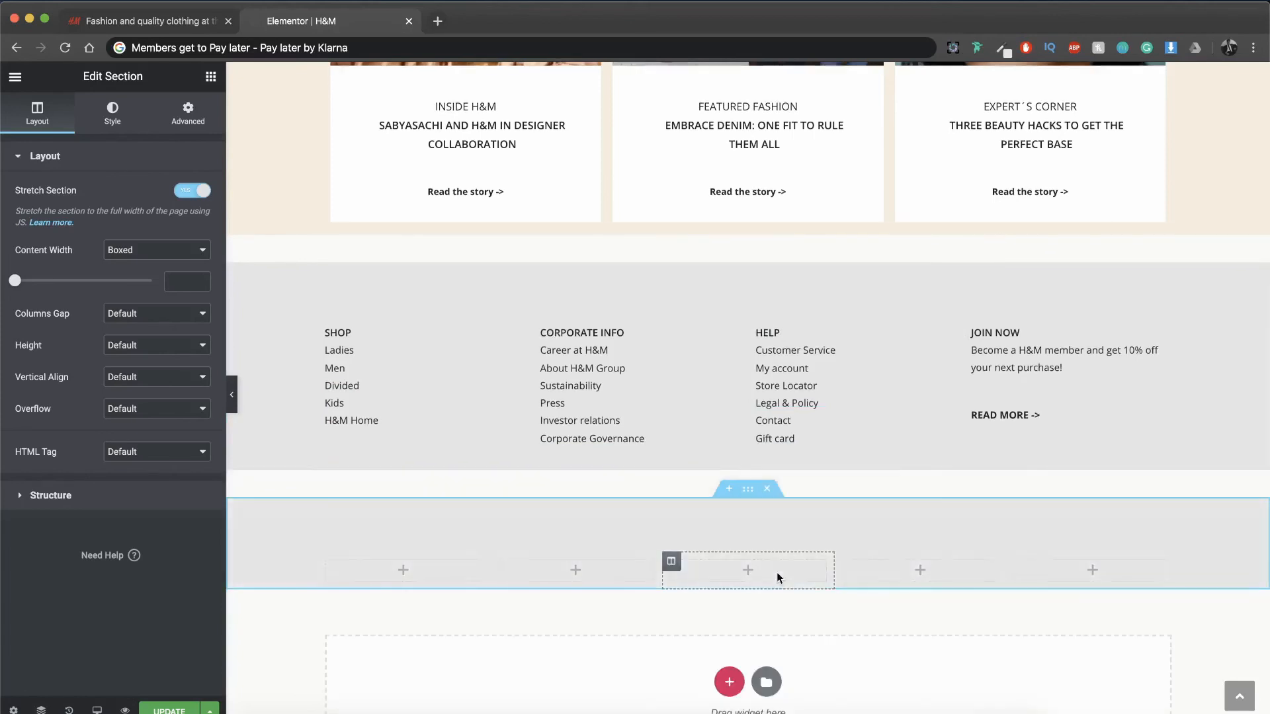
Step: Set the five-column section's top margin and top padding to 0 and its boxed content width to 500
click(206, 125)
drag(41, 220, 4, 222)
text(0)
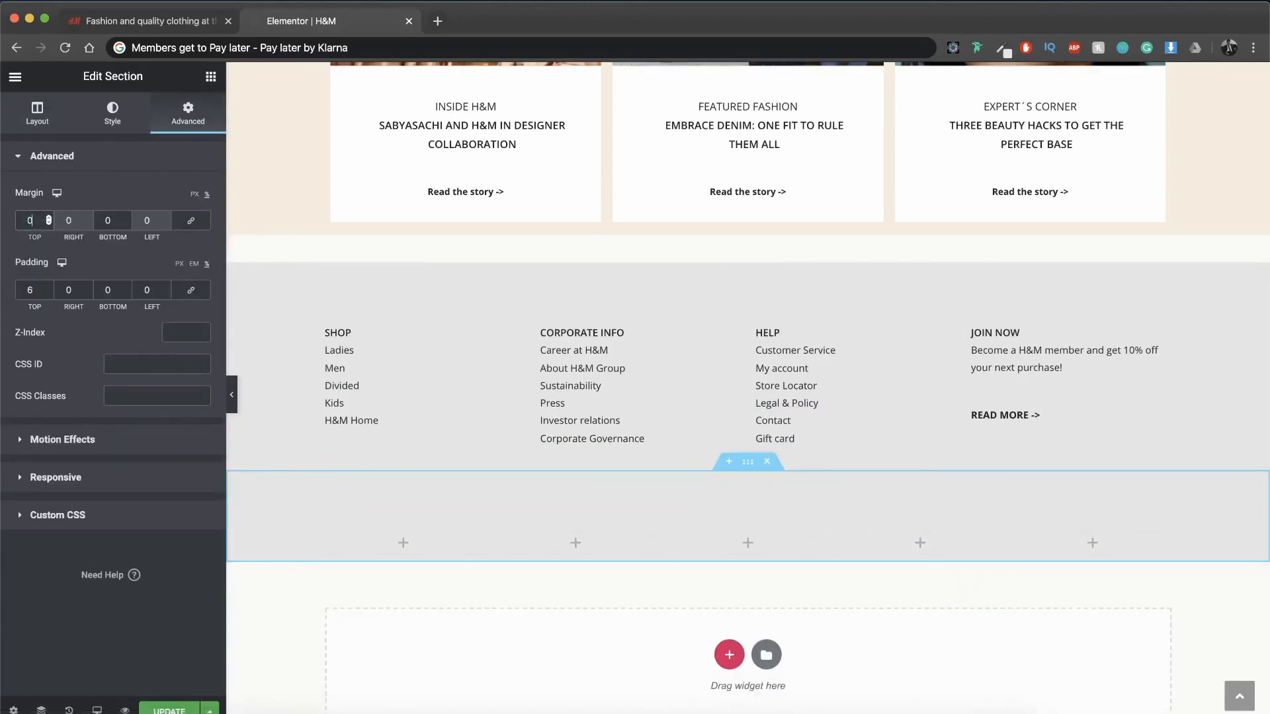
text(0)
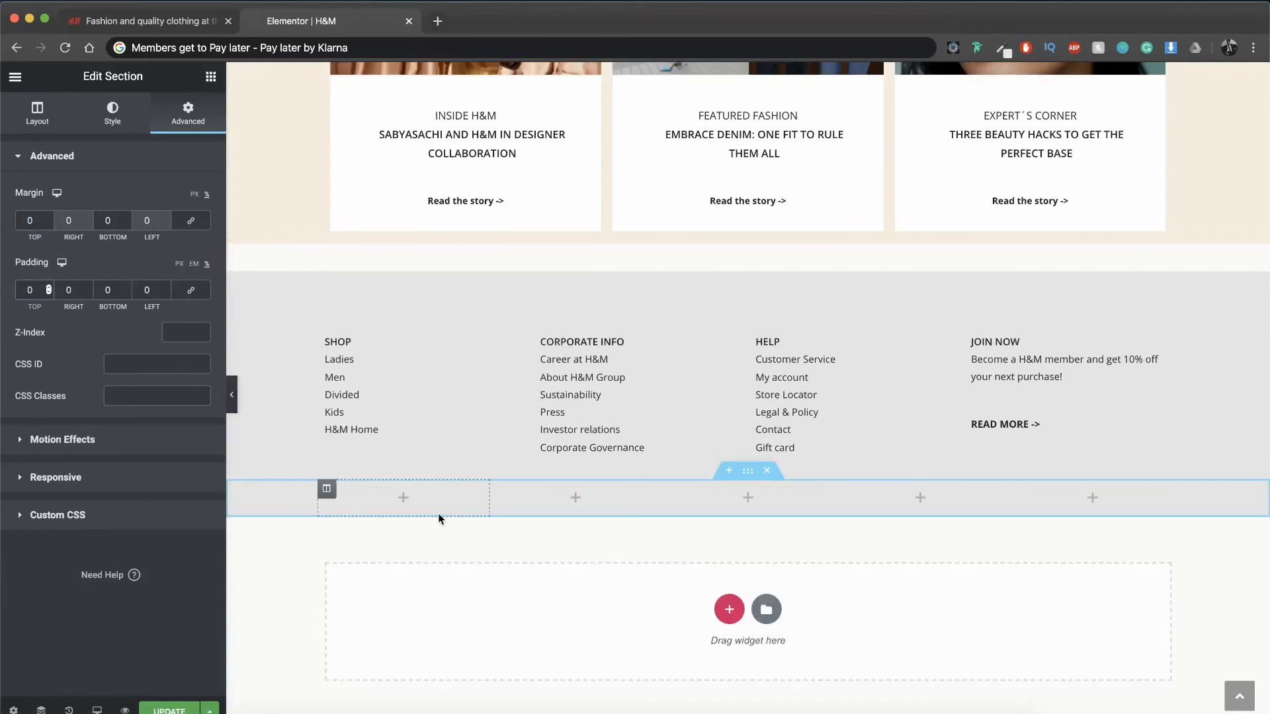
click(37, 114)
click(16, 281)
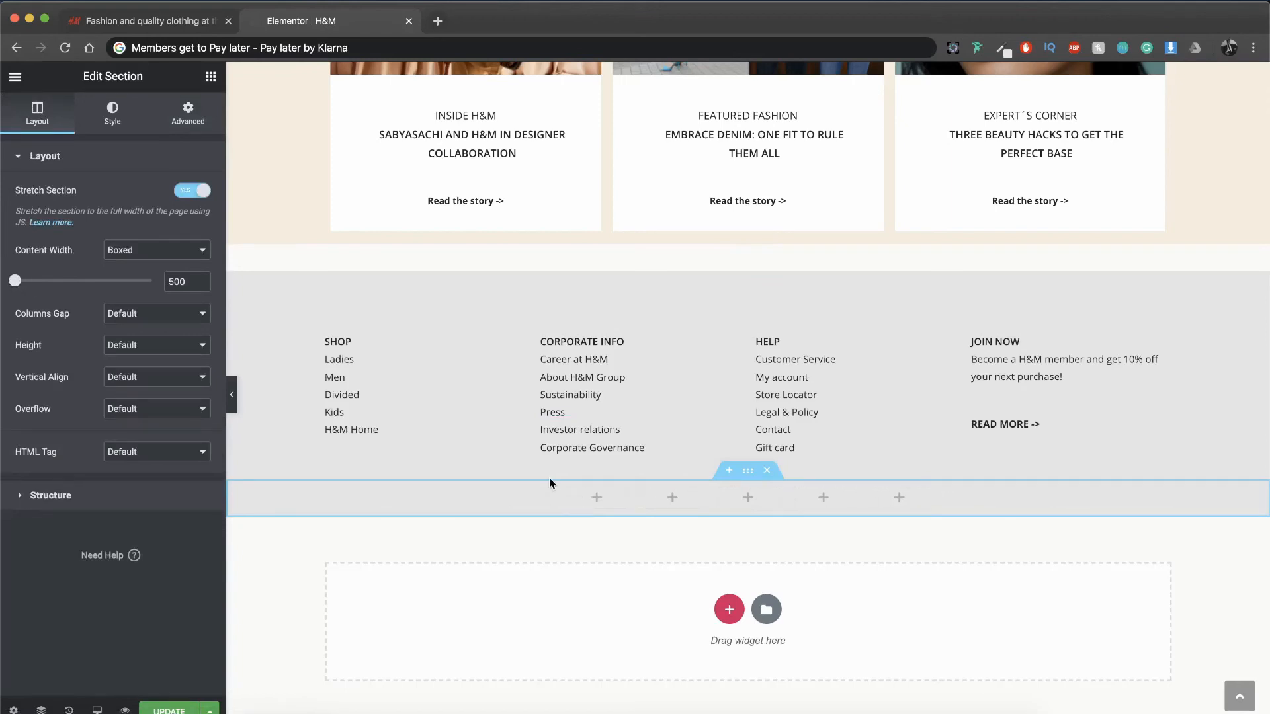
Step: Find the Icon widget and place it in the first column of the five-column section
click(209, 79)
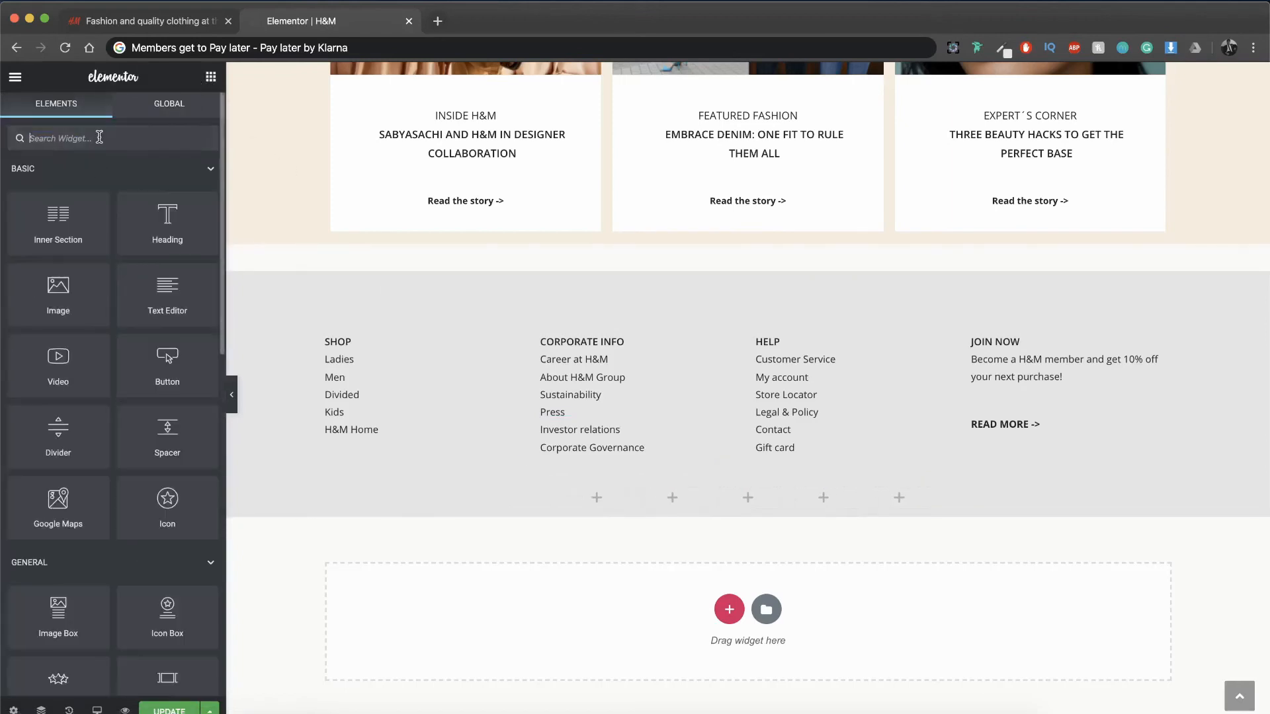
text(icon)
drag(76, 182, 597, 498)
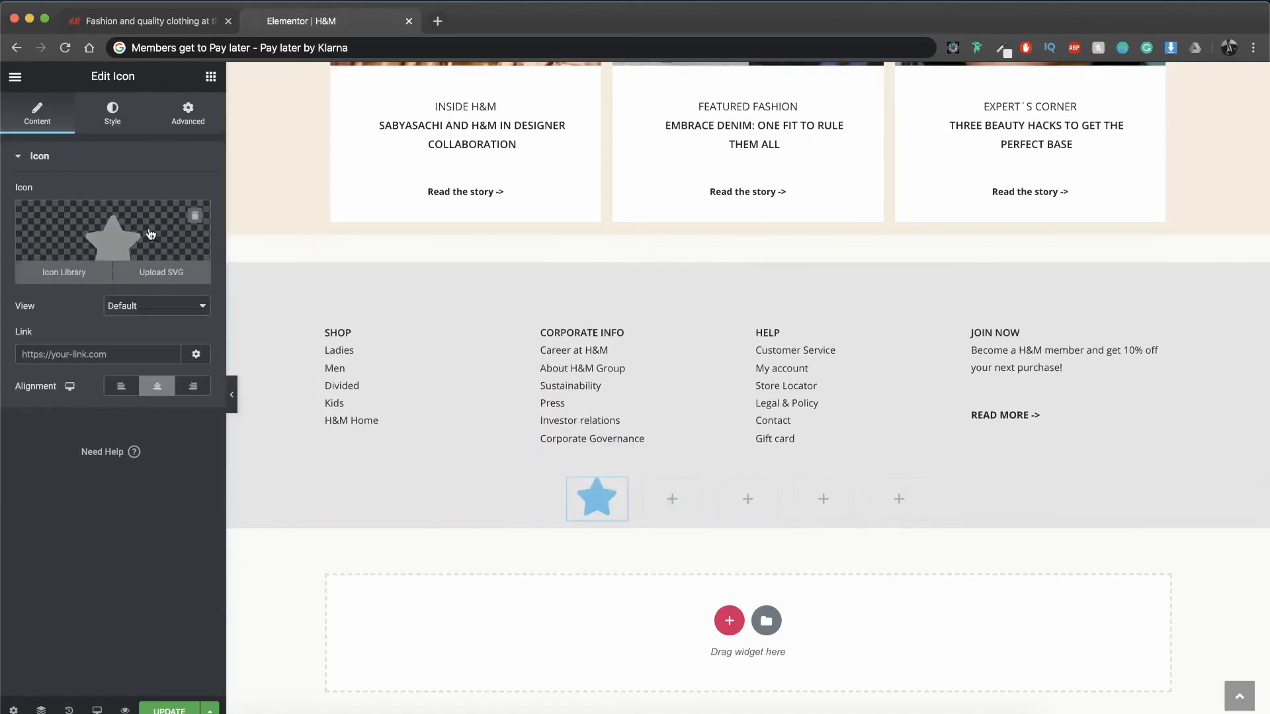
Step: Replace the default star with the square Facebook icon from the icon library
click(64, 271)
text(a)
key(BackSpace)
text(facebo)
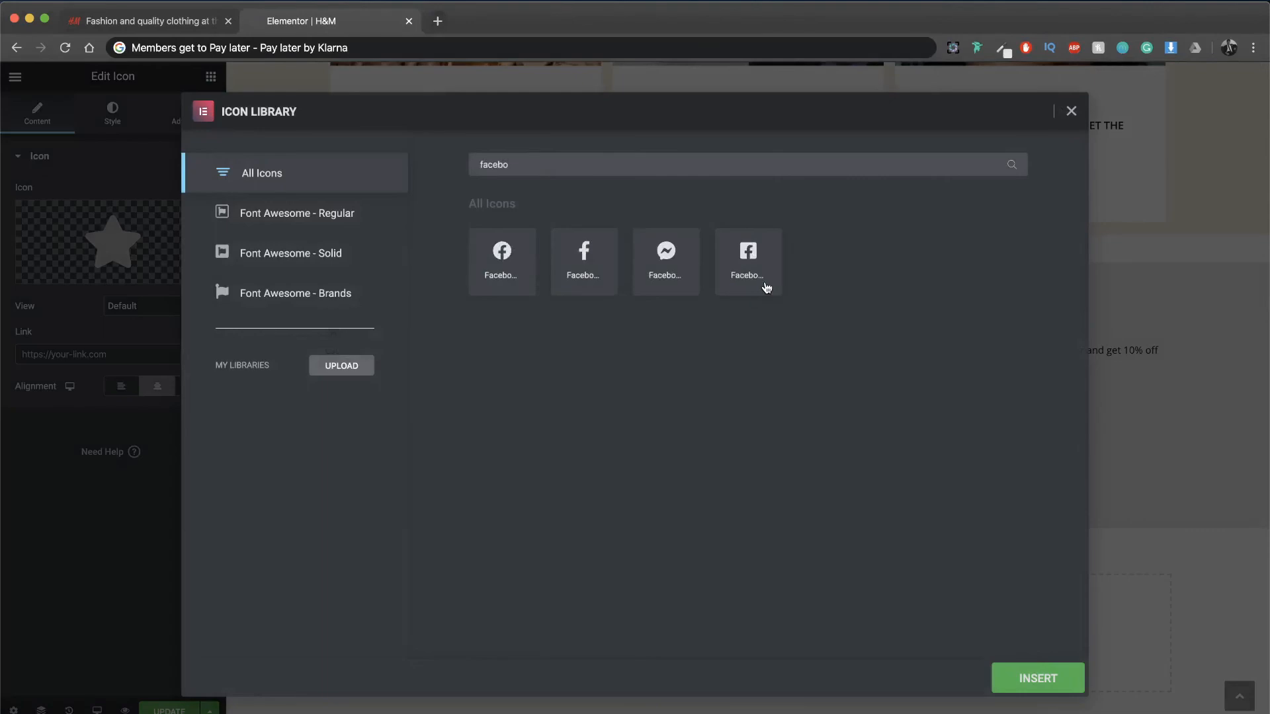
click(767, 287)
click(1032, 676)
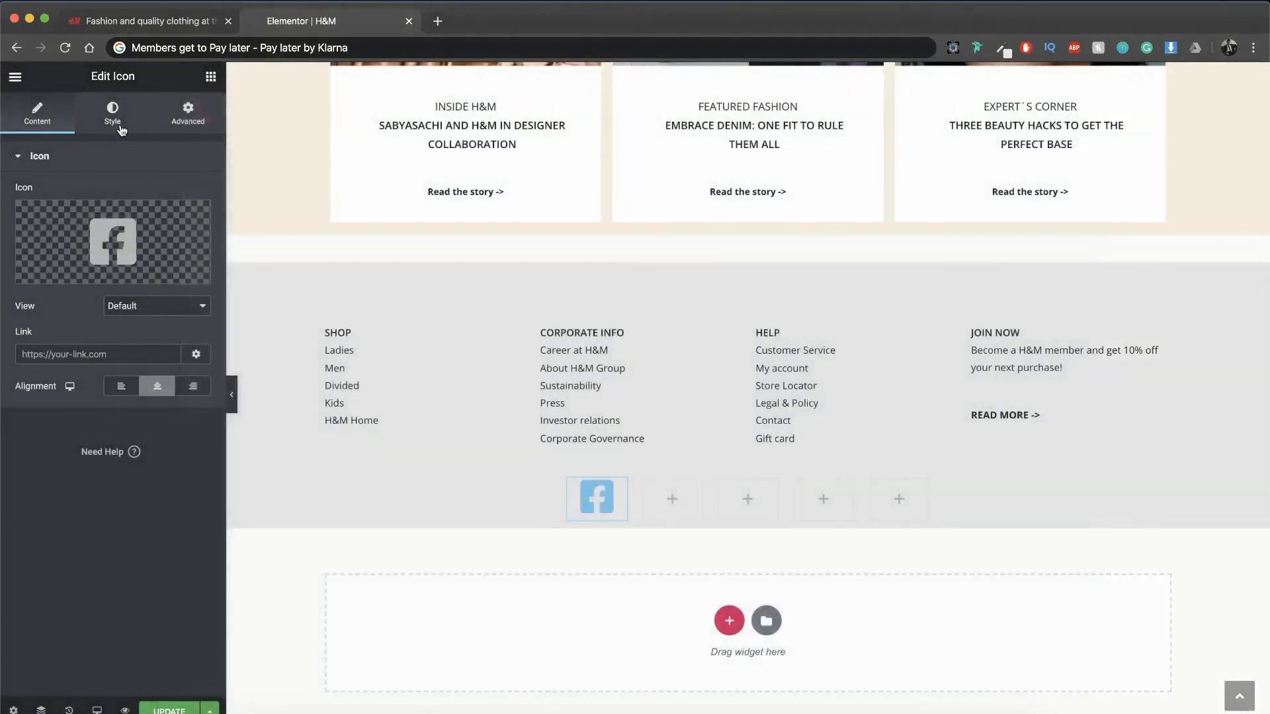
Step: Set the Facebook icon's size to 25 and its primary color to #222222
click(120, 125)
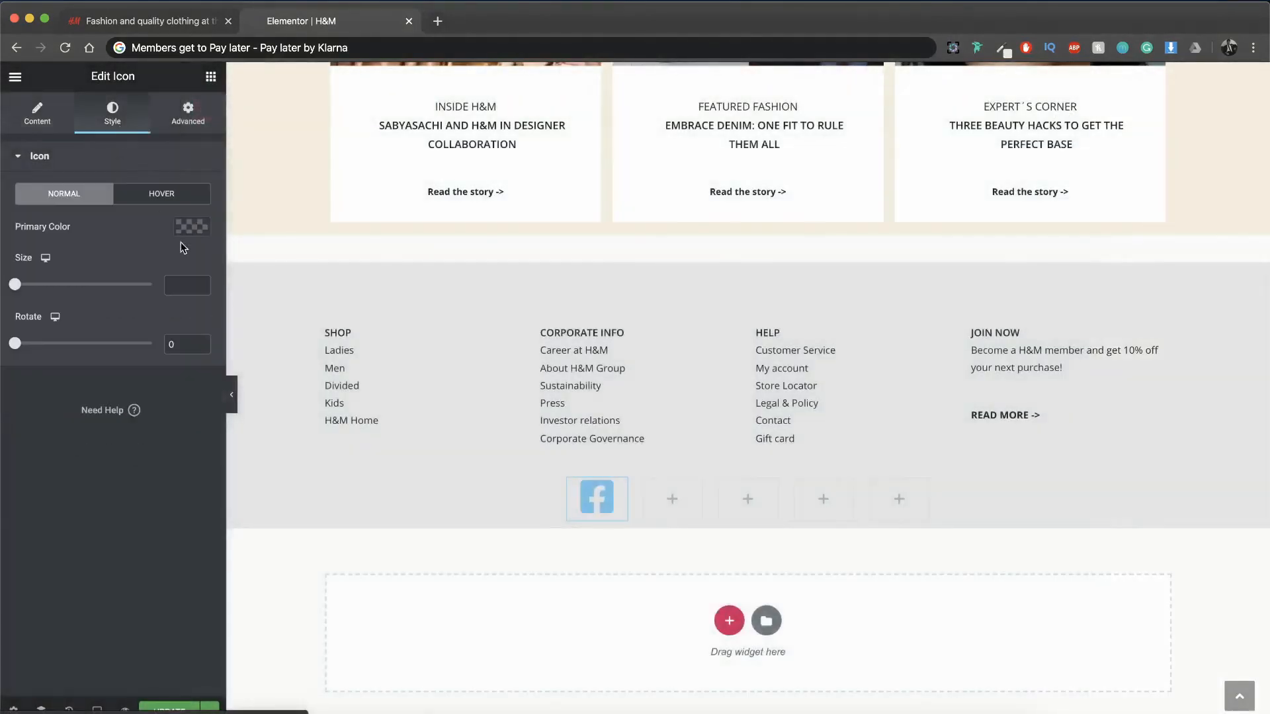
text(20)
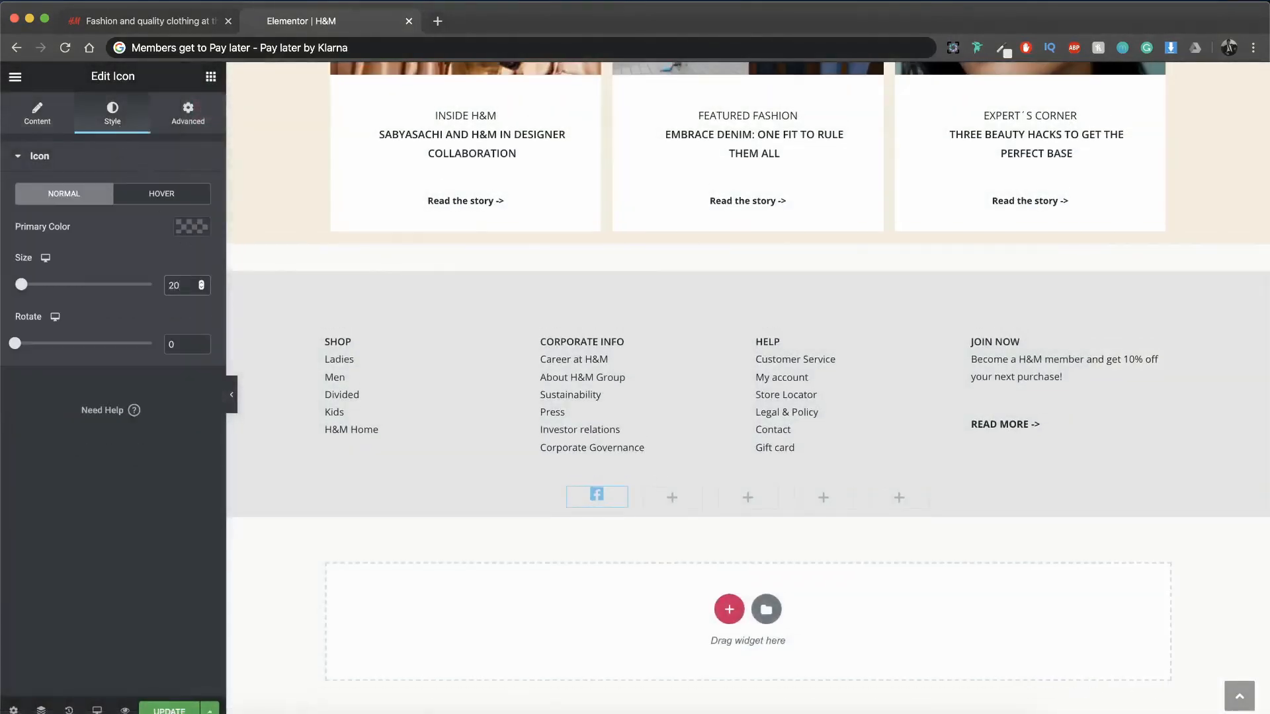
text(25)
click(183, 229)
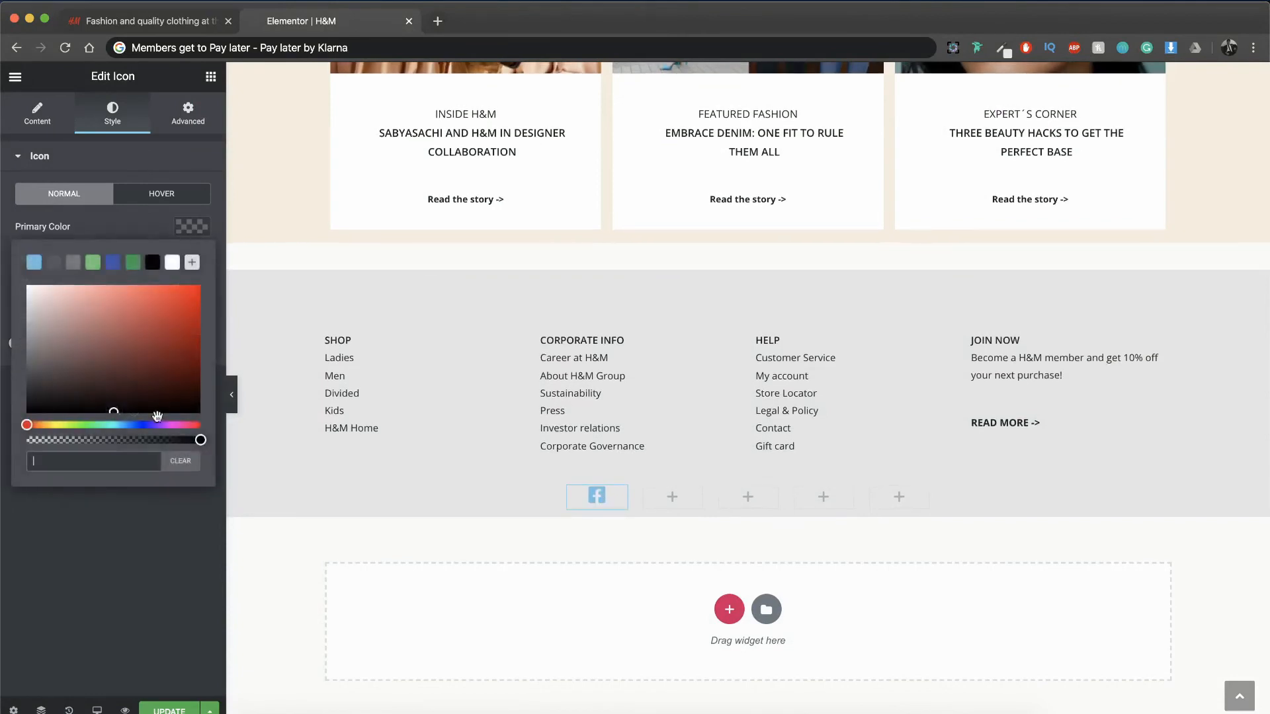
text(222222)
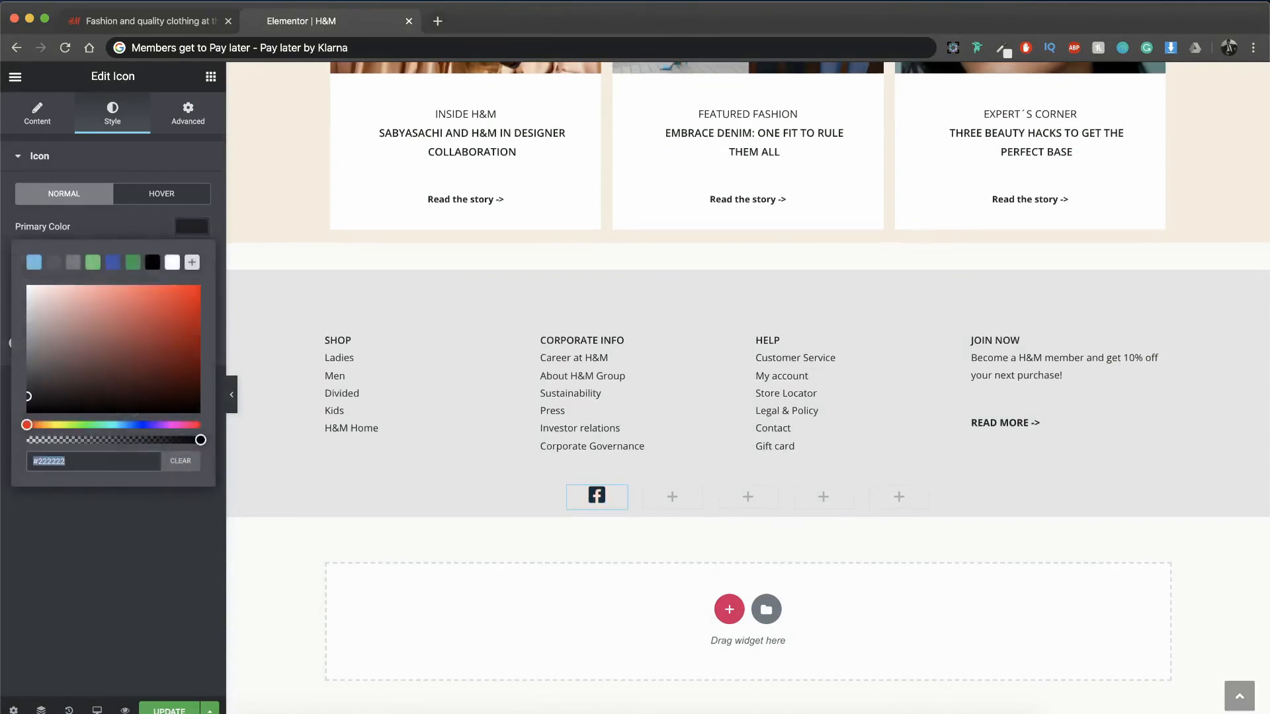
Step: Copy the styled Facebook icon into the four empty columns of the five-column section
right_click(622, 499)
click(661, 558)
right_click(672, 496)
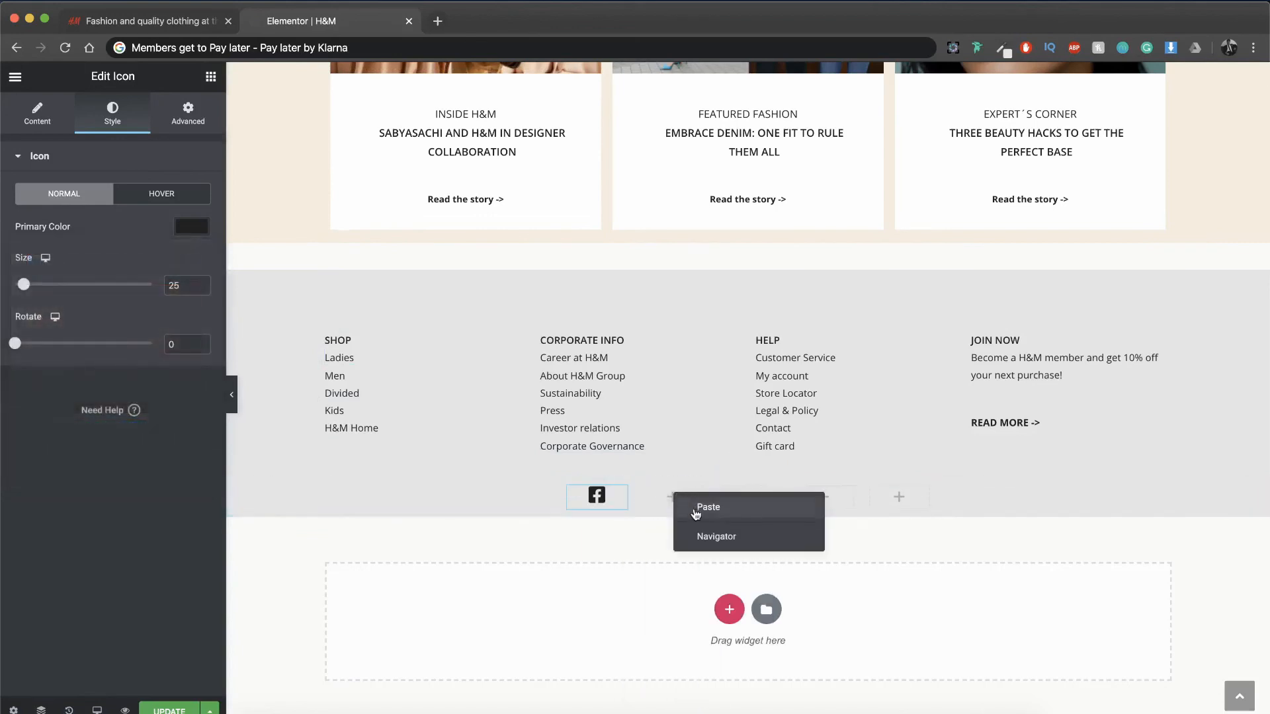
click(695, 506)
right_click(775, 504)
click(802, 519)
right_click(817, 500)
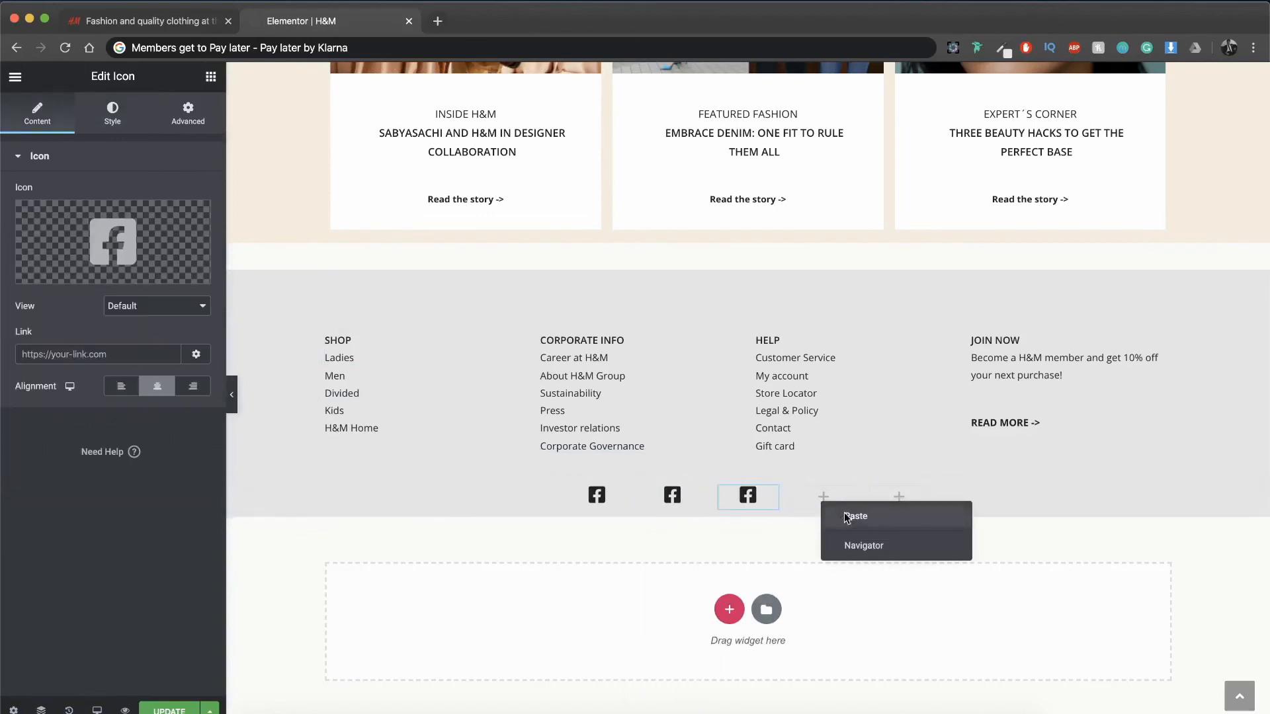
click(844, 514)
right_click(919, 487)
click(954, 501)
Step: Change the second column's icon to the Instagram icon from the icon library
click(672, 495)
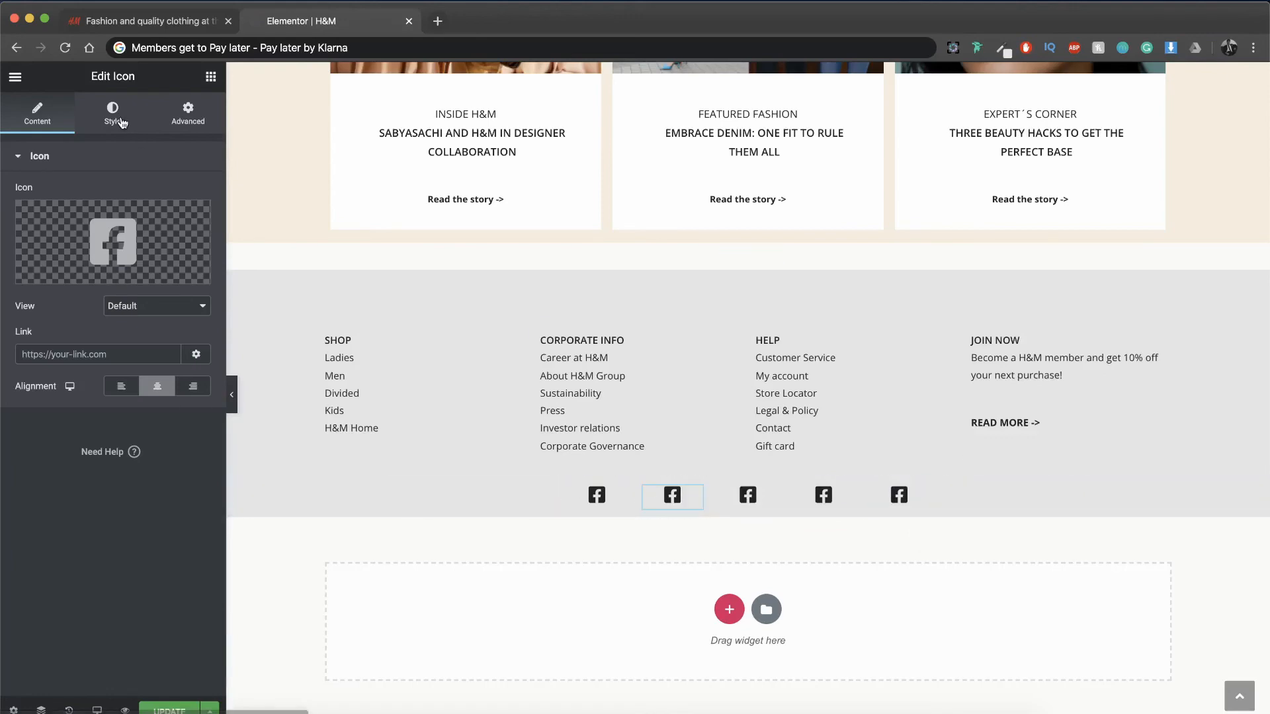
click(113, 114)
click(76, 121)
click(139, 205)
text(ionst)
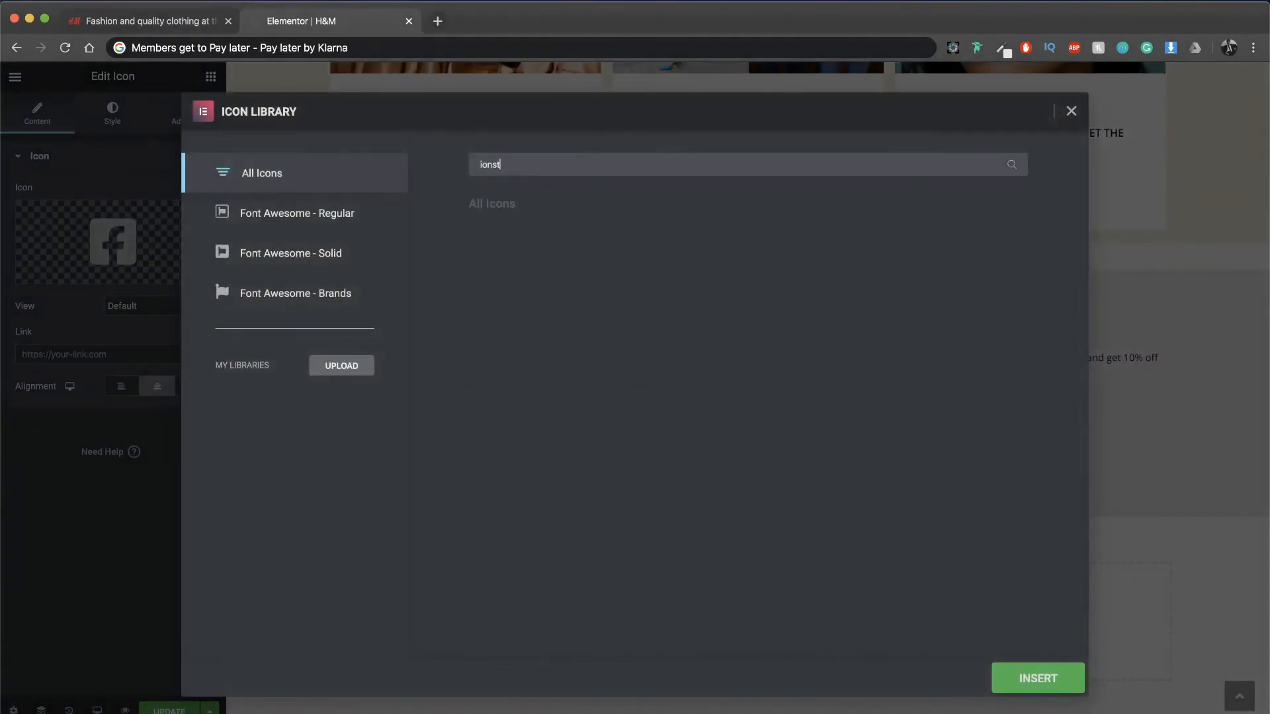
text(a)
key(BackSpace)
key(BackSpace)
key(BackSpace)
key(BackSpace)
key(BackSpace)
text(nsta)
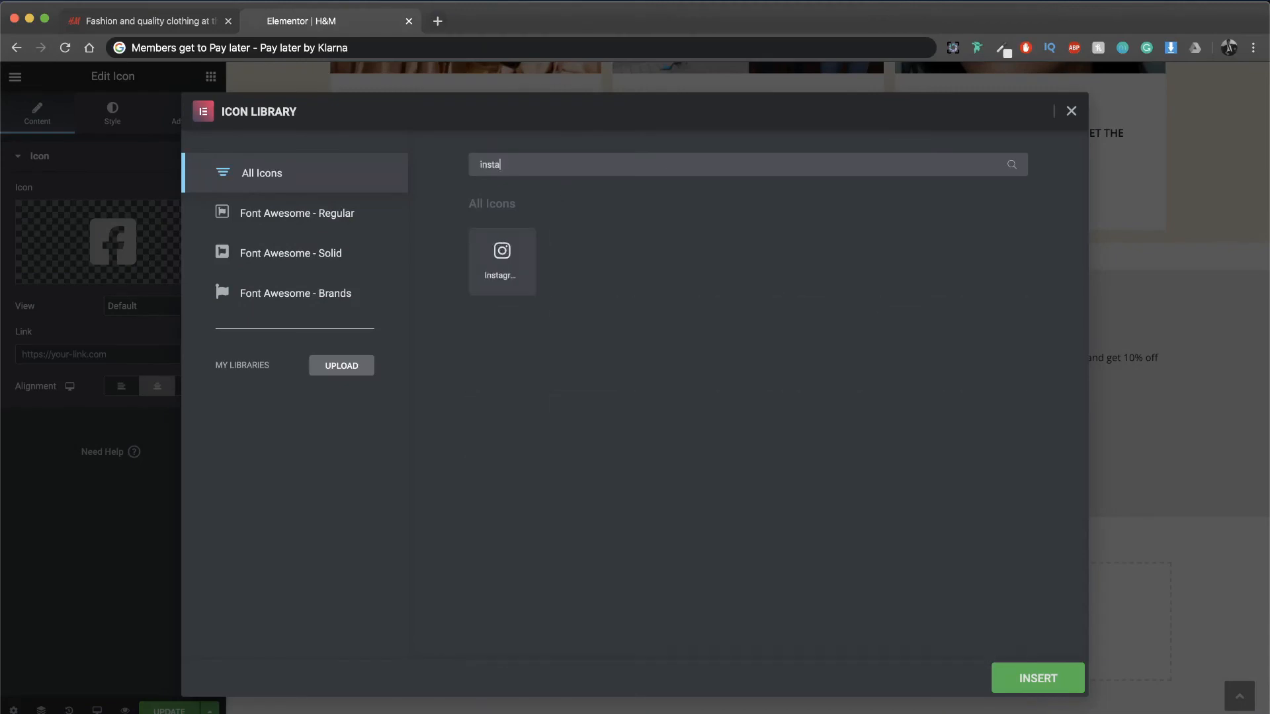
click(509, 255)
click(1061, 675)
Step: Change the third column's icon to the plain YouTube icon from the icon library
click(748, 494)
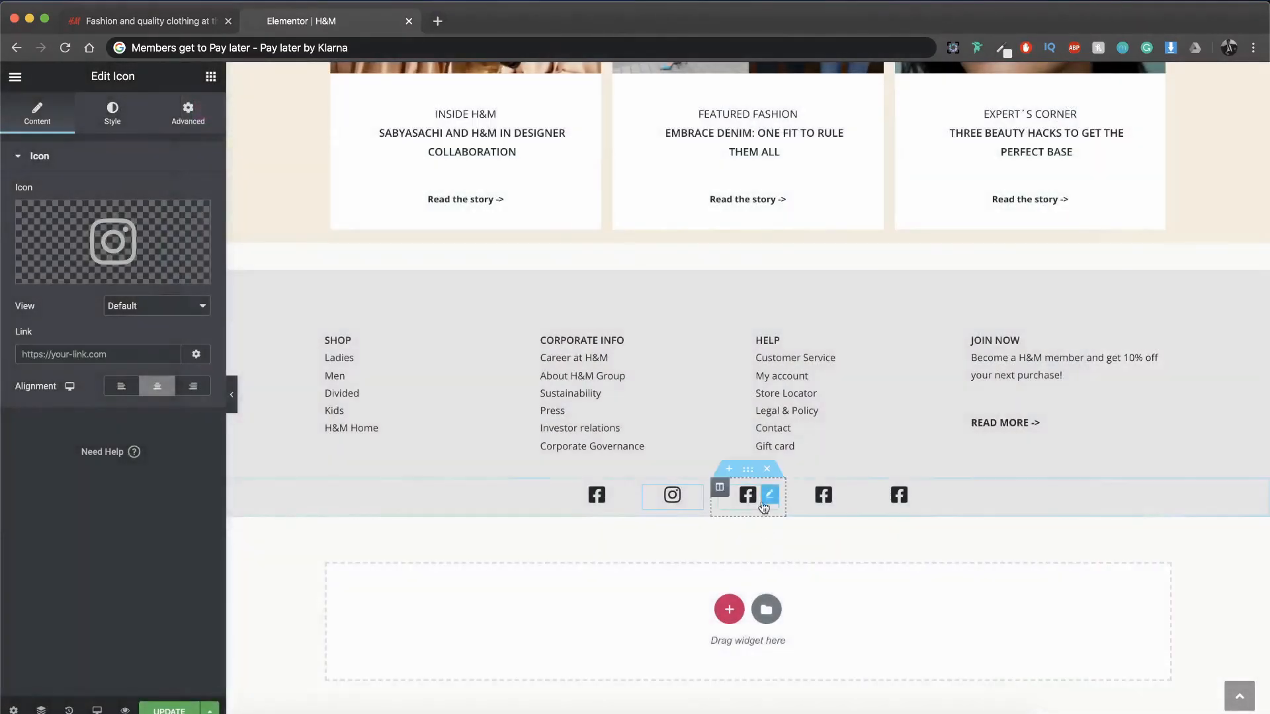
click(149, 220)
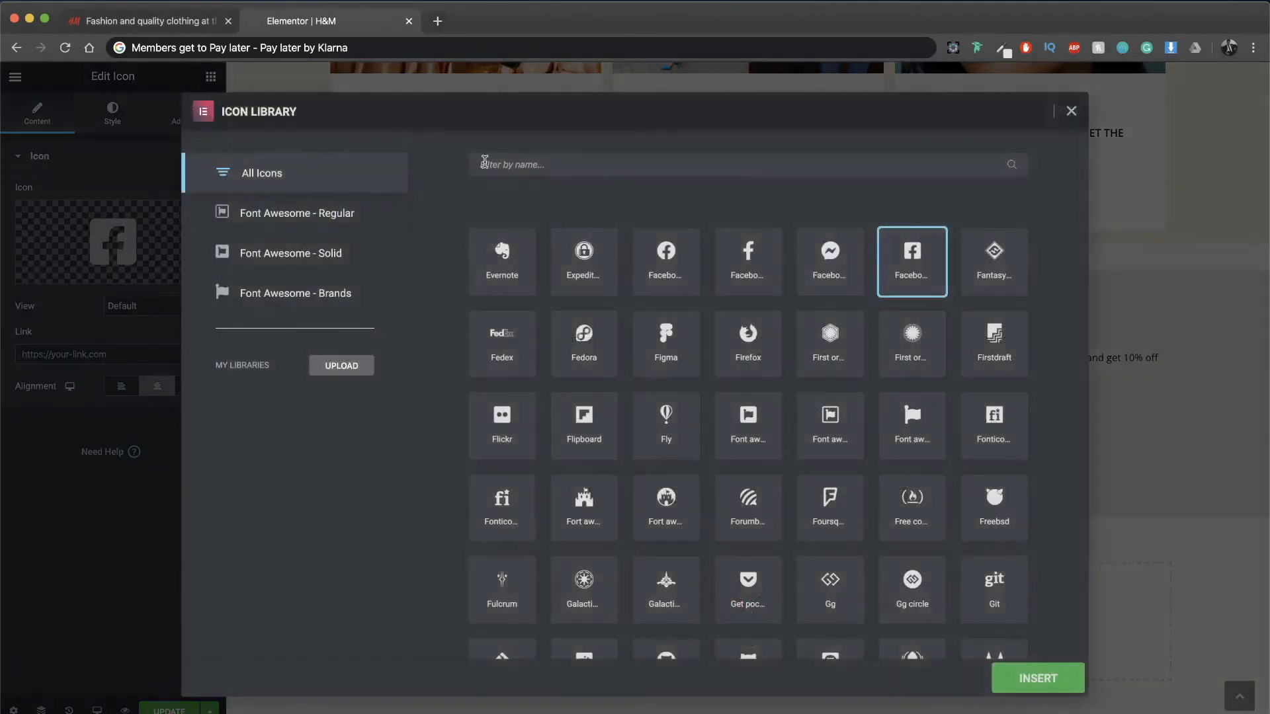
text(you)
click(502, 258)
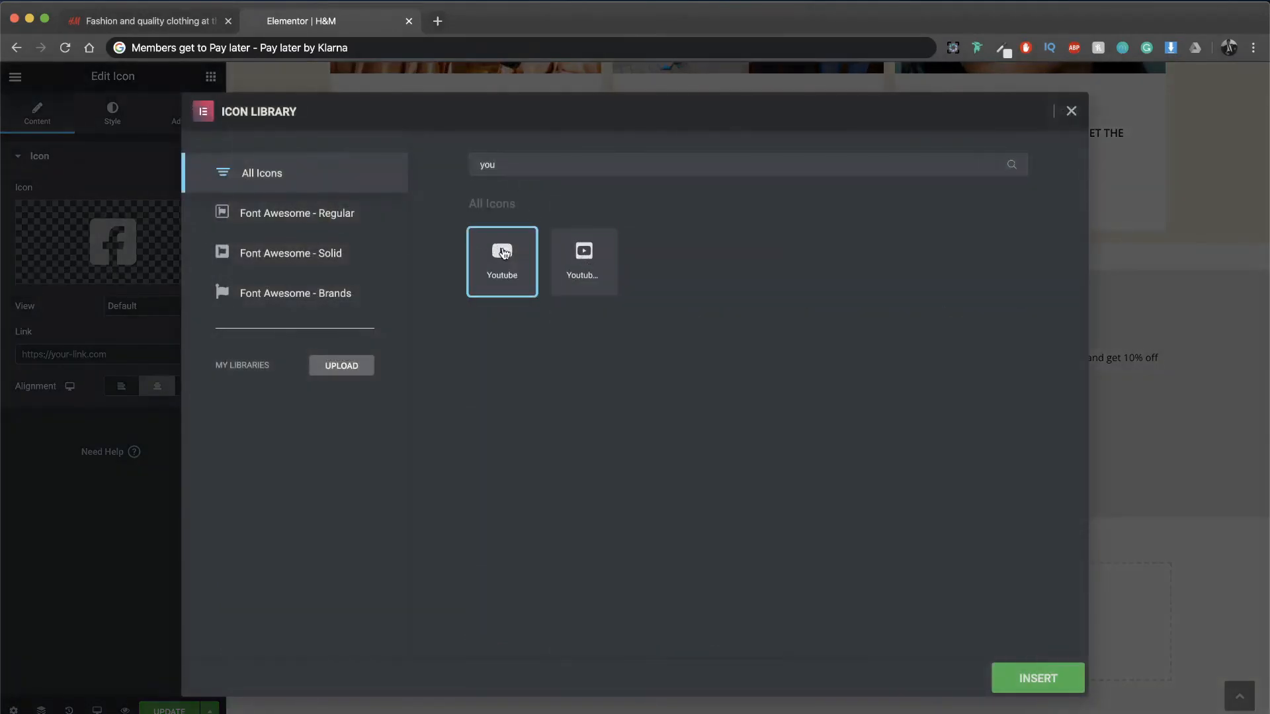
click(1019, 678)
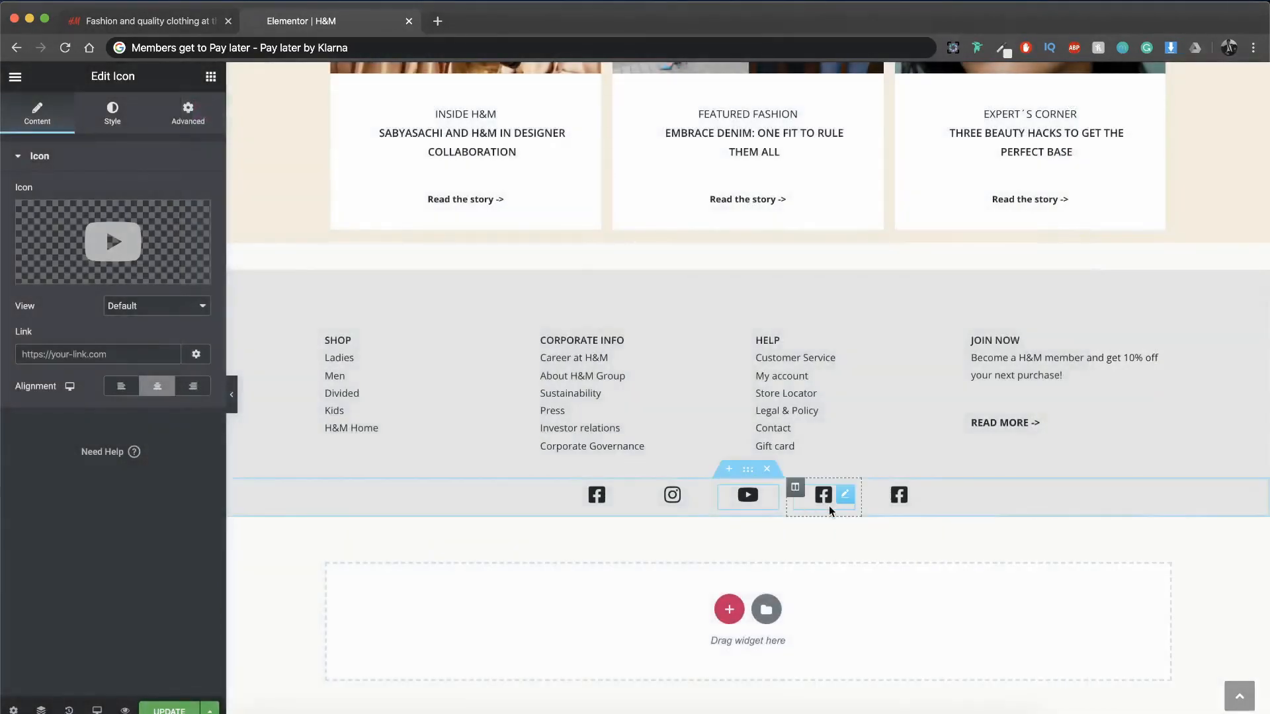
Step: Change the fourth column's icon to the square Pinterest icon from the icon library
click(828, 505)
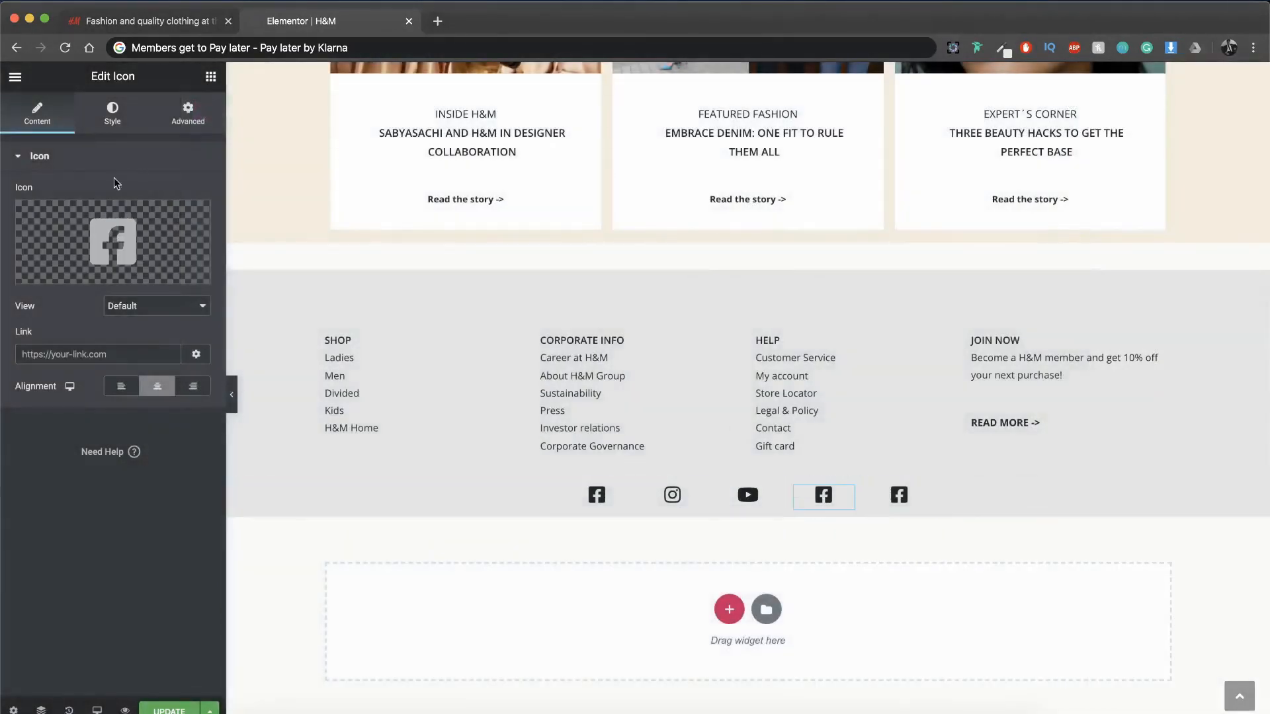
click(112, 241)
text(pinte)
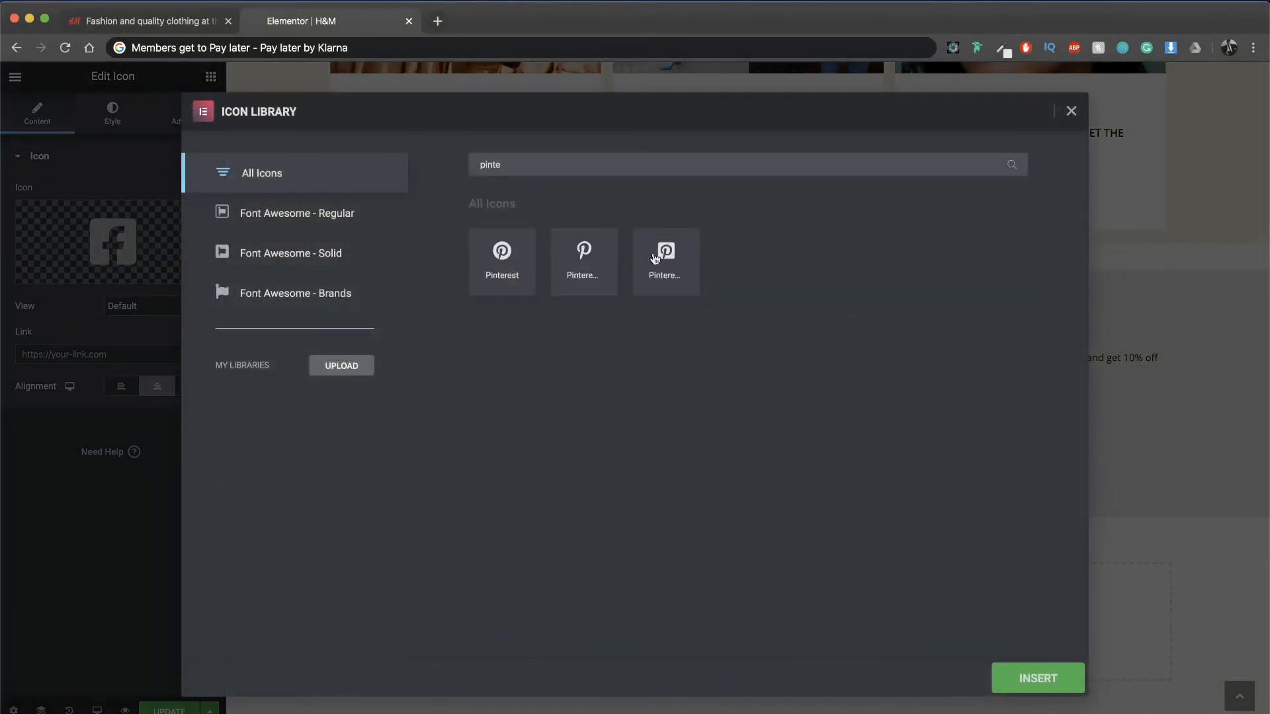
click(654, 258)
click(1022, 676)
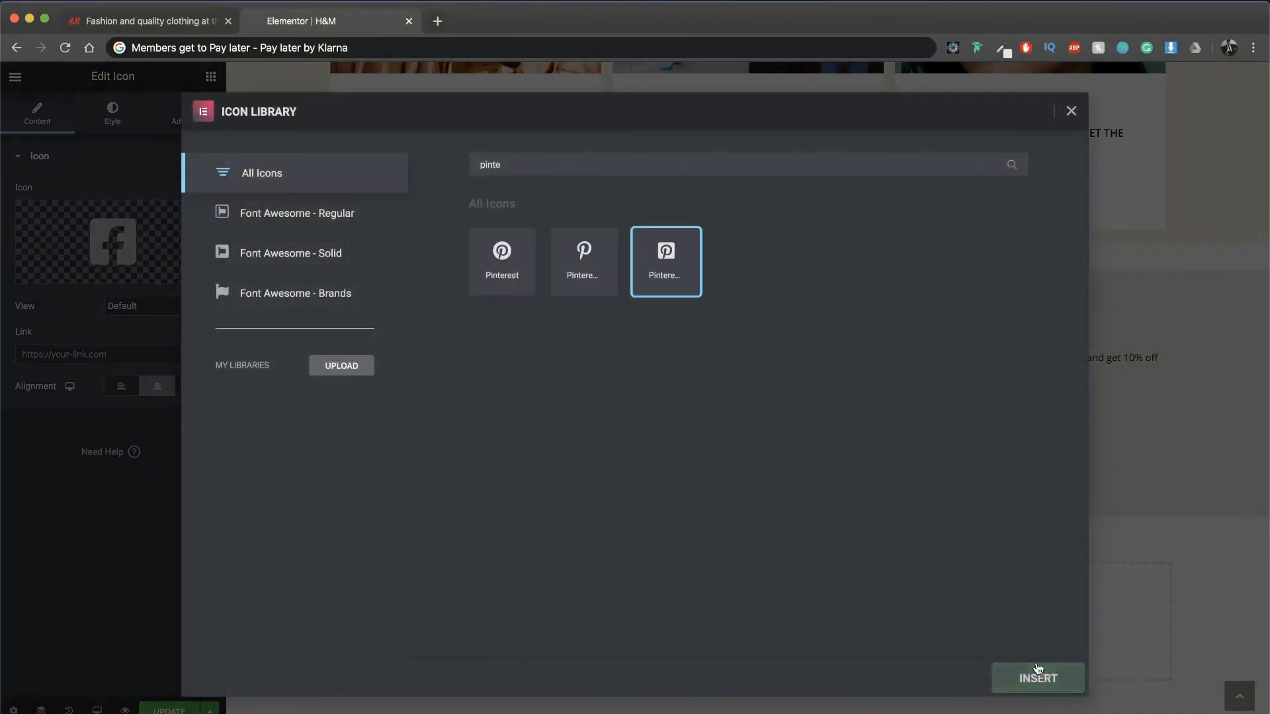
Step: Change the fifth column's icon to the square Twitter icon from the icon library
click(901, 500)
click(113, 241)
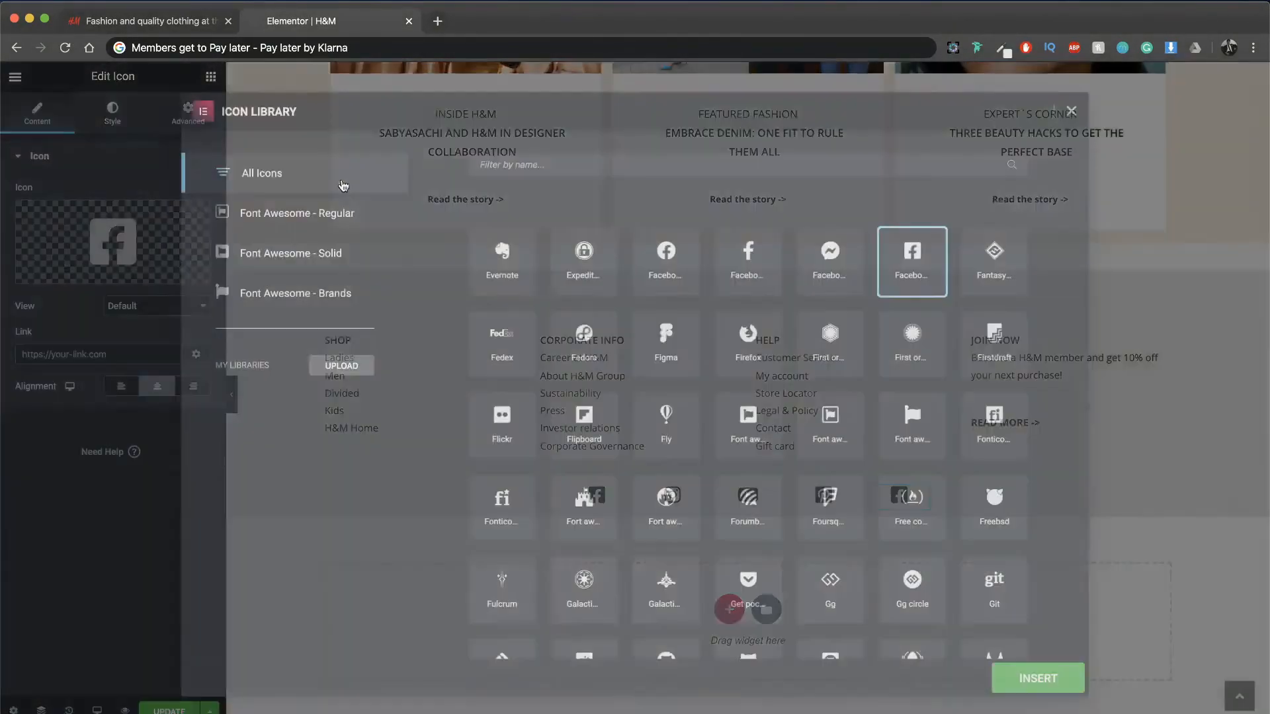
text(twitter)
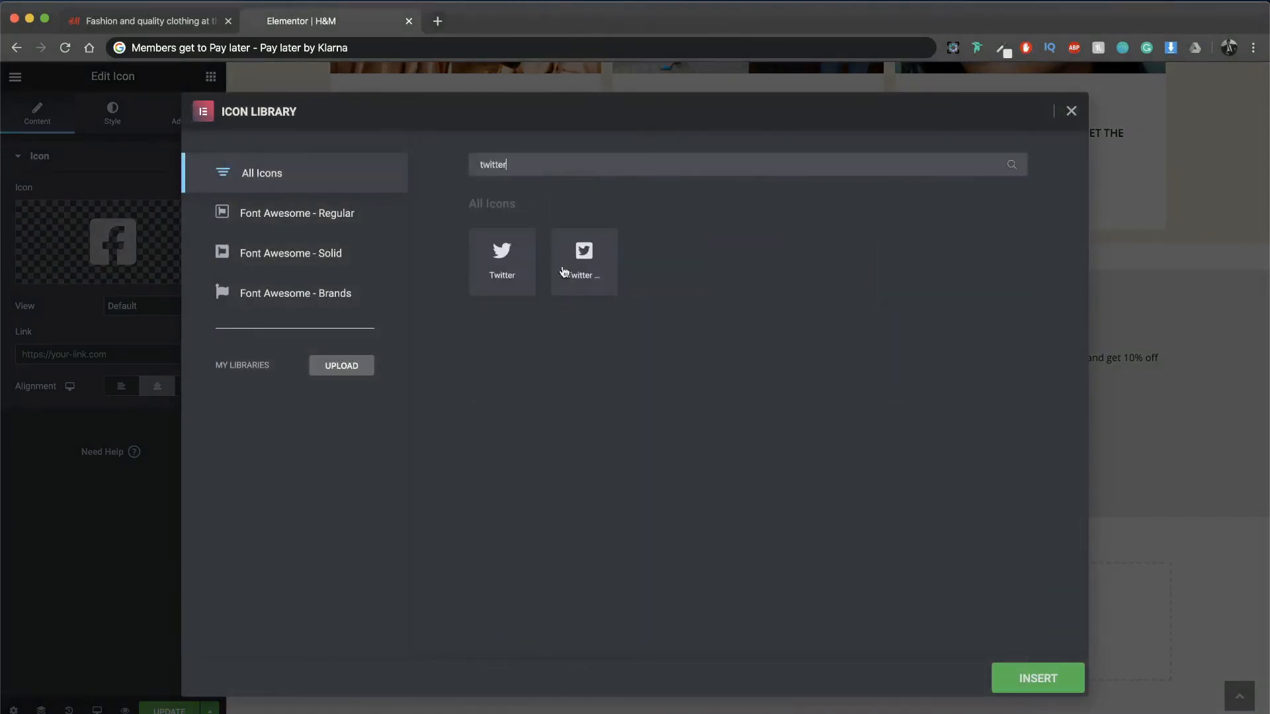
click(584, 261)
click(1008, 674)
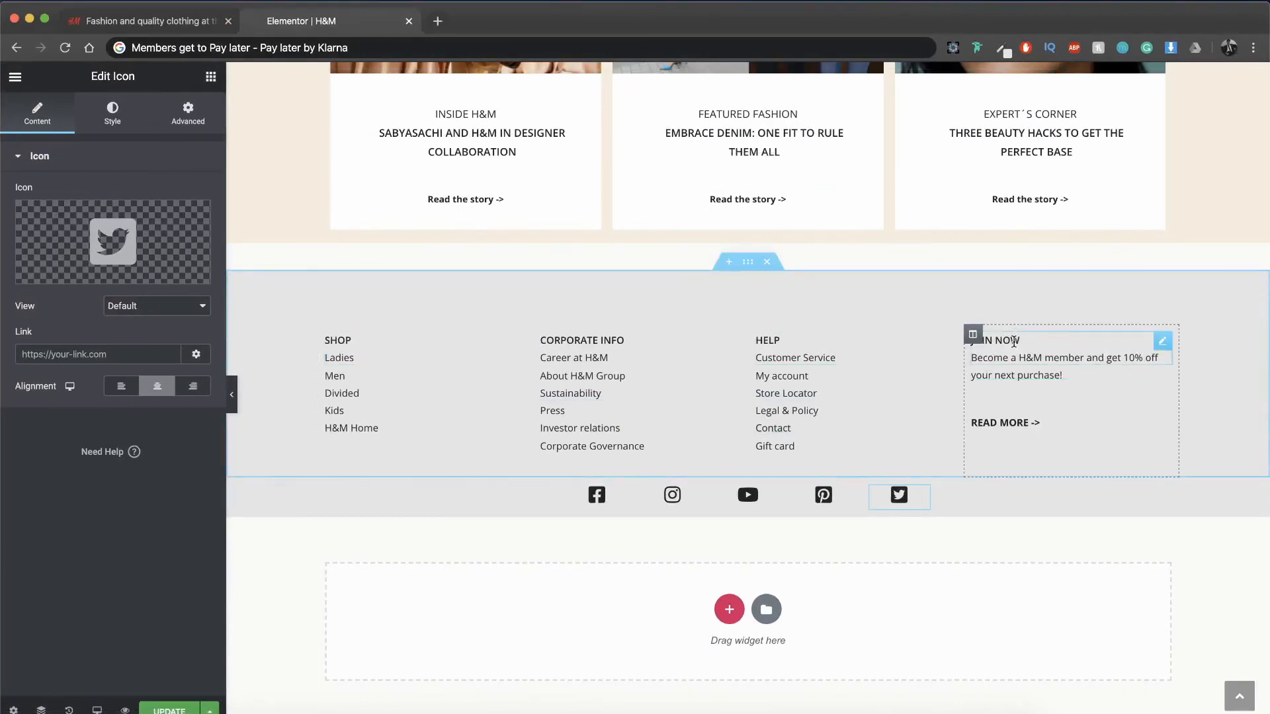
Step: Copy the membership offer text widget under JOIN NOW and duplicate the social icon section
right_click(1021, 372)
click(1044, 438)
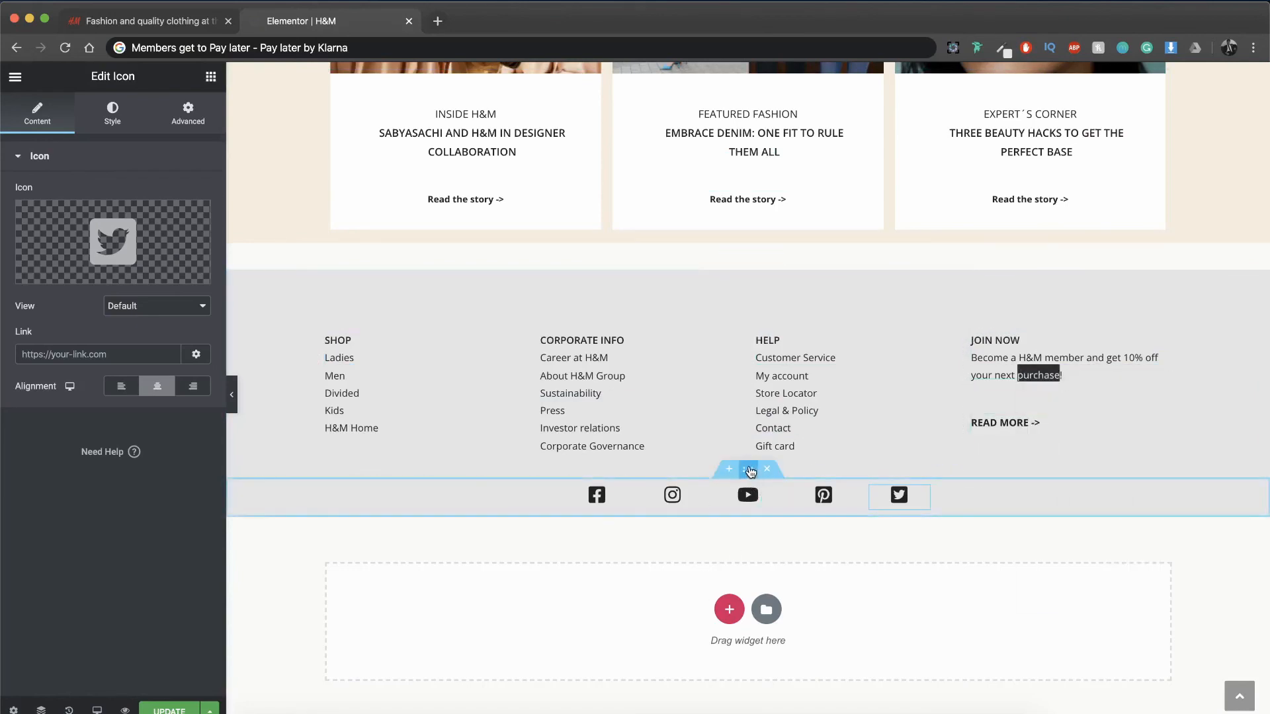
right_click(750, 471)
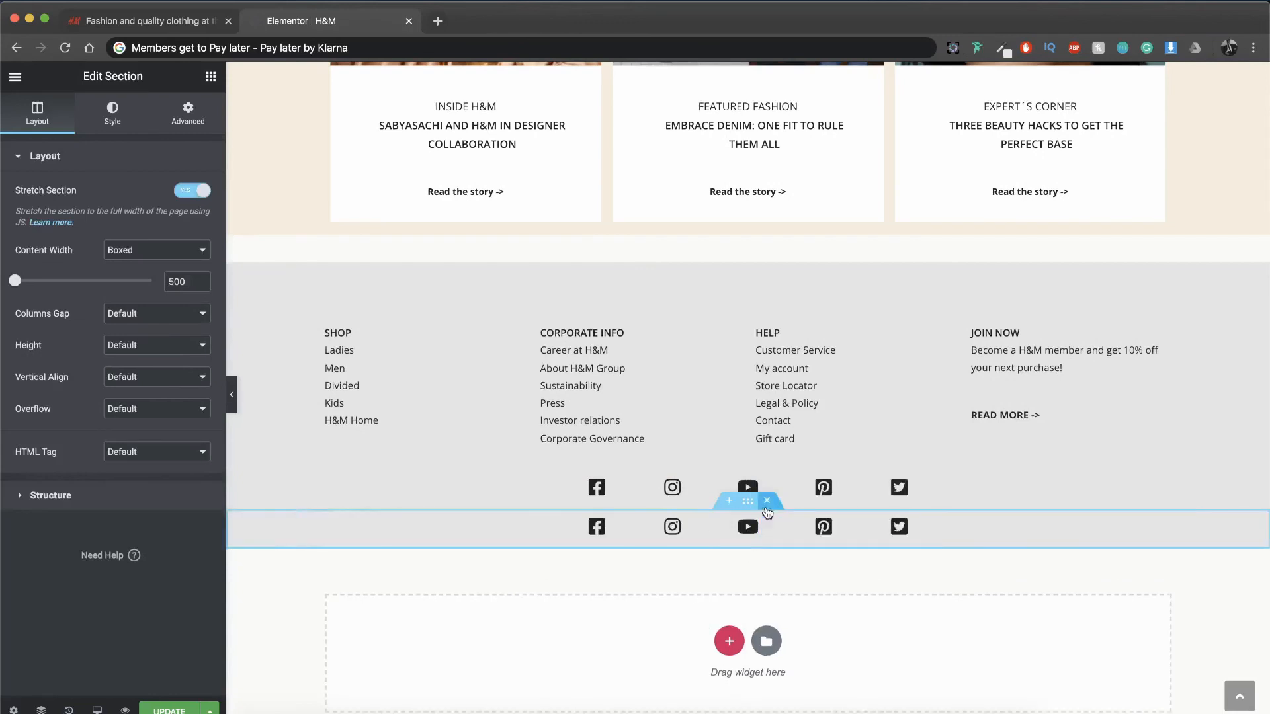
Step: Delete the Instagram, YouTube, Pinterest and Facebook columns from the duplicated icon section
click(645, 522)
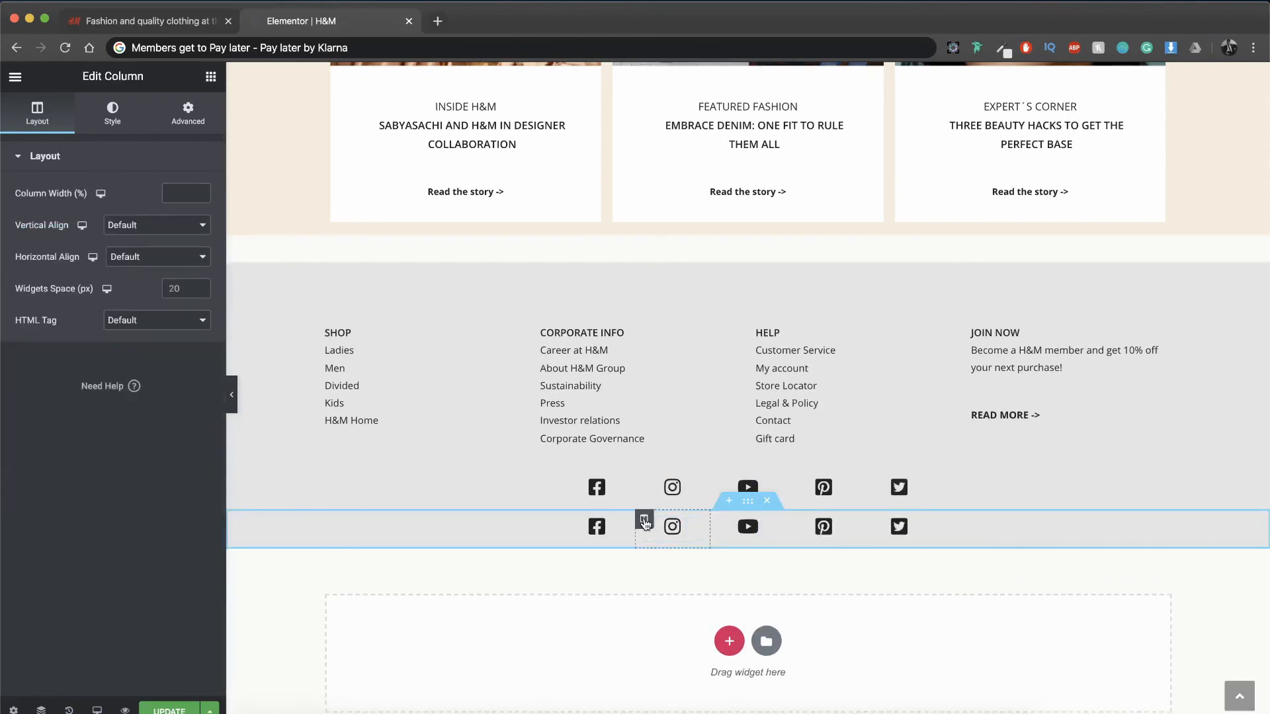
key(Delete)
click(664, 523)
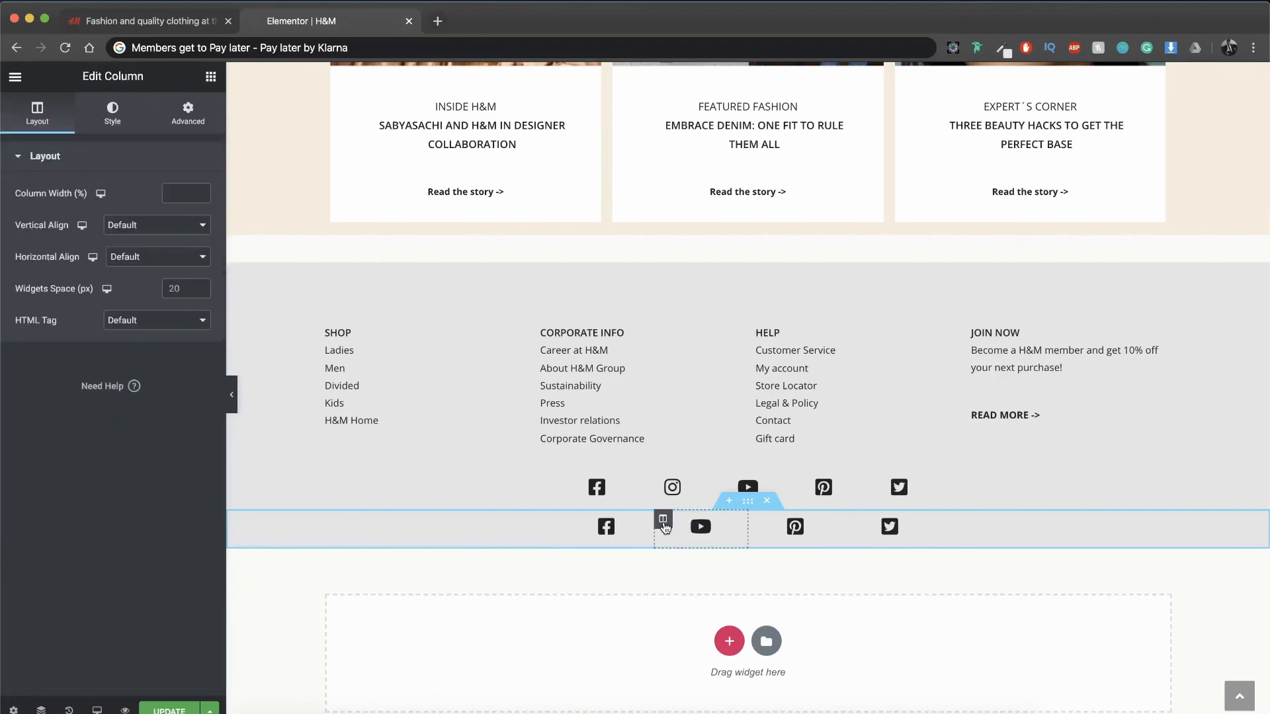
key(Delete)
click(695, 521)
key(Delete)
click(569, 520)
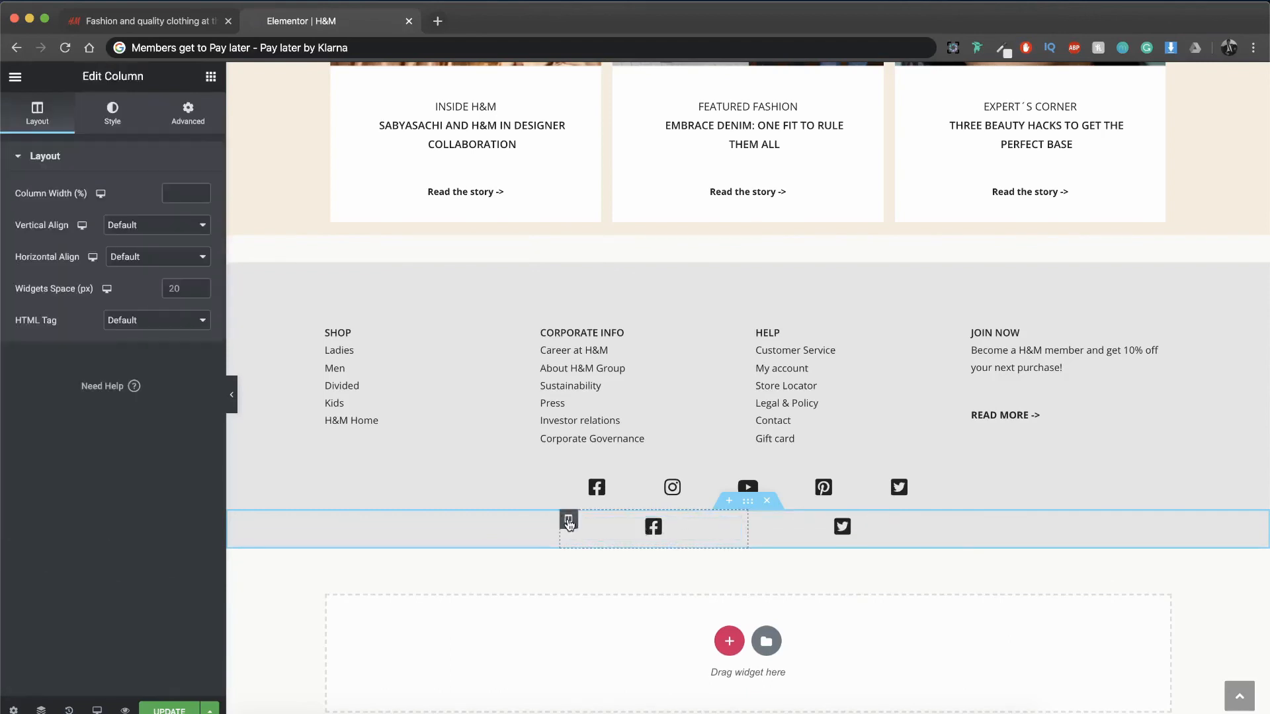
key(Delete)
Step: Replace the remaining Twitter icon column in the duplicated section with the copied membership offer text widget
right_click(713, 527)
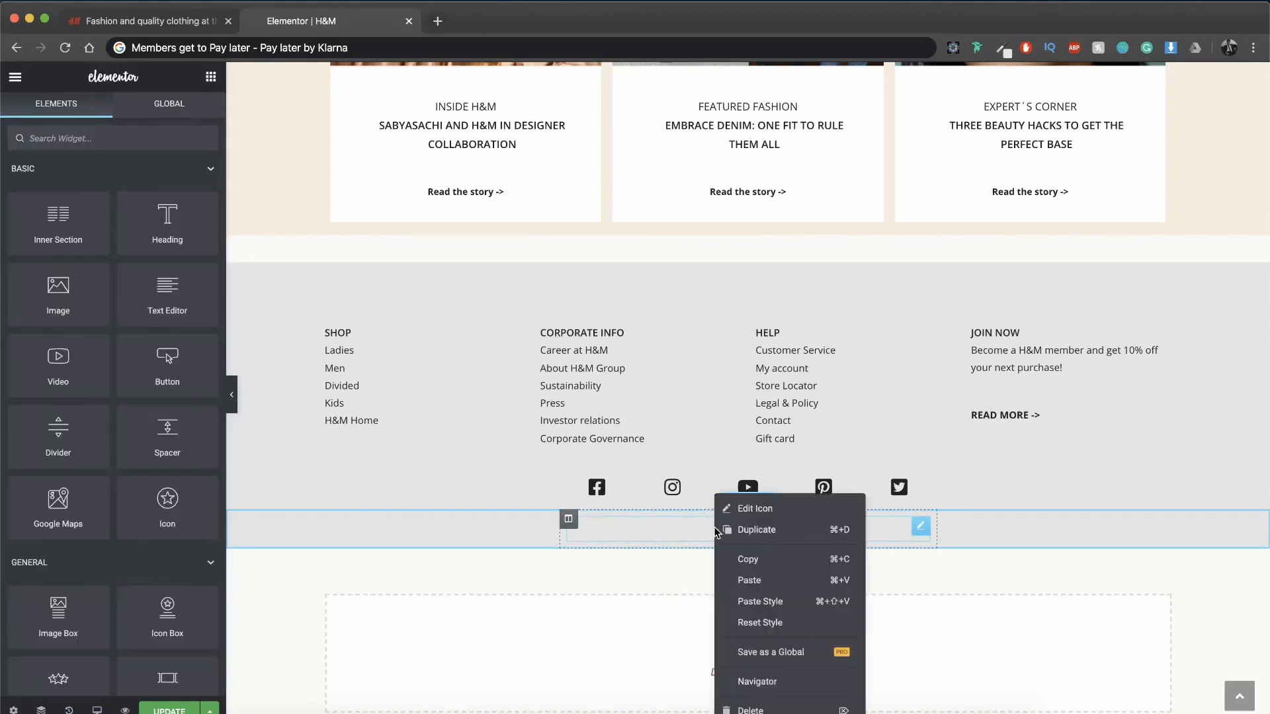
click(734, 580)
click(569, 521)
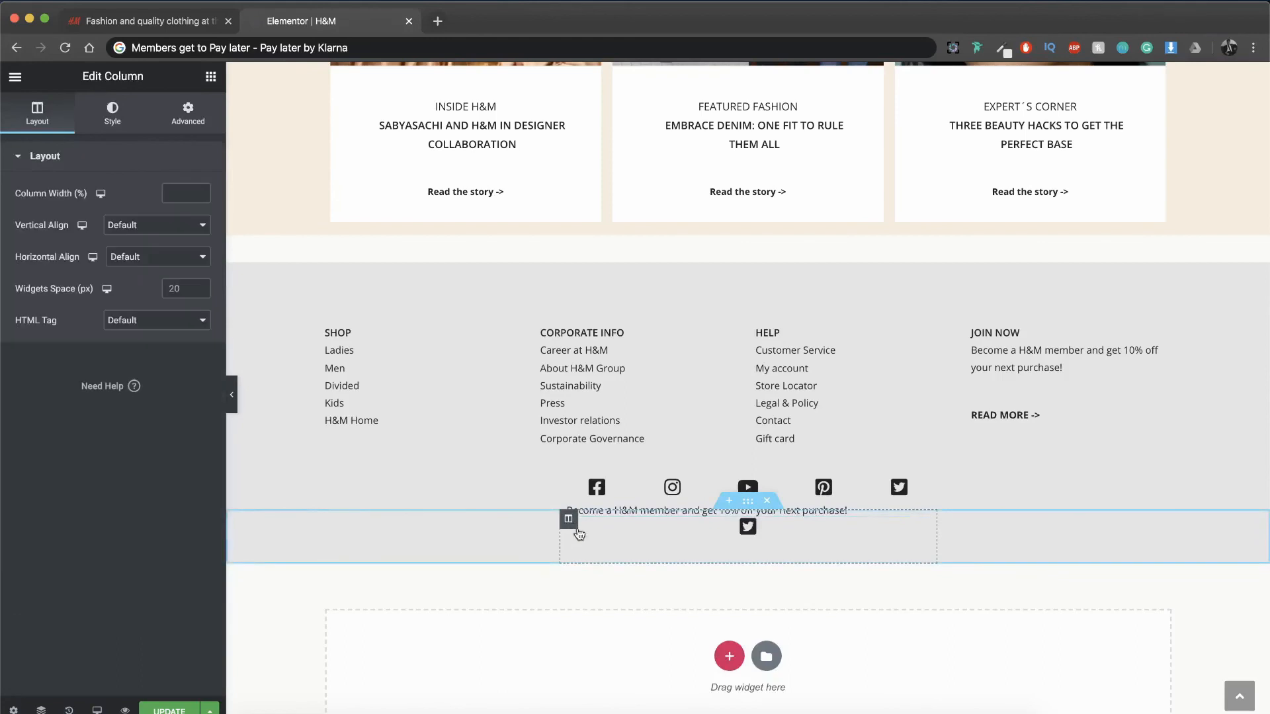
key(Delete)
right_click(882, 534)
click(903, 553)
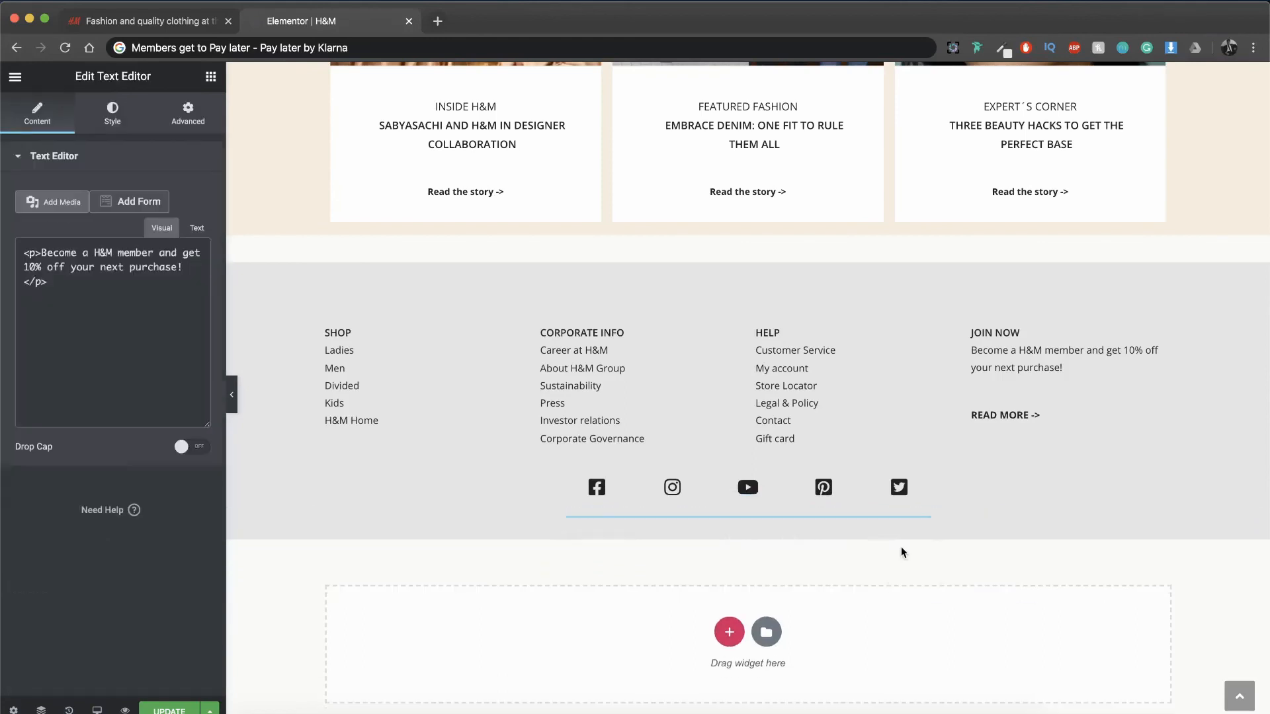
Step: Set the top margin of the pasted text widget to 0
click(188, 113)
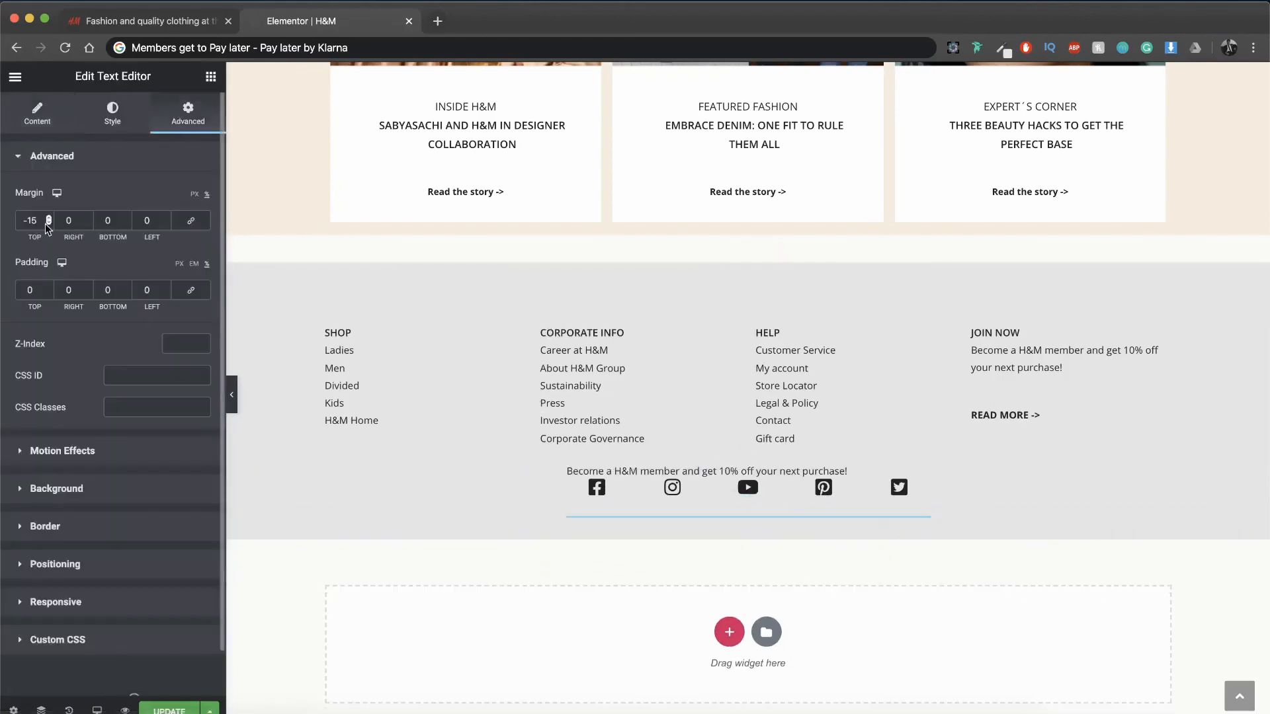
drag(42, 222, 4, 227)
text(0)
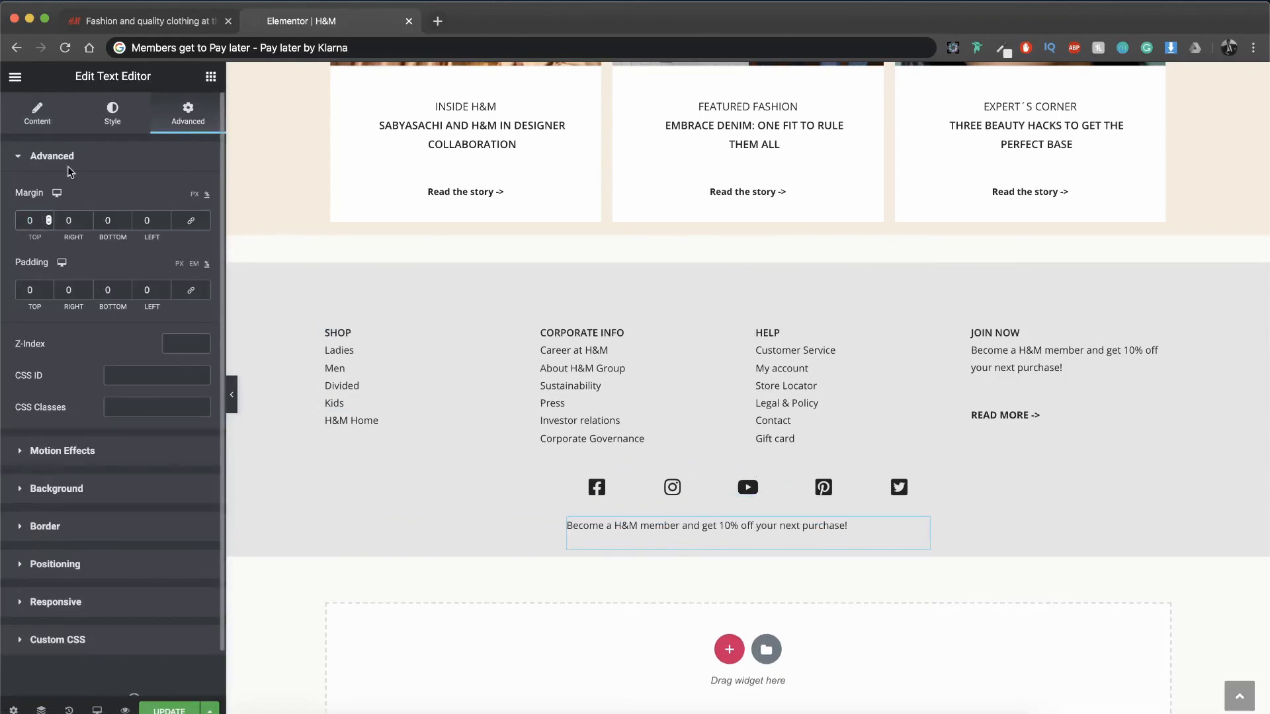
Step: Replace the pasted widget's text with the H&M business concept paragraph and center-align it
click(61, 126)
click(154, 358)
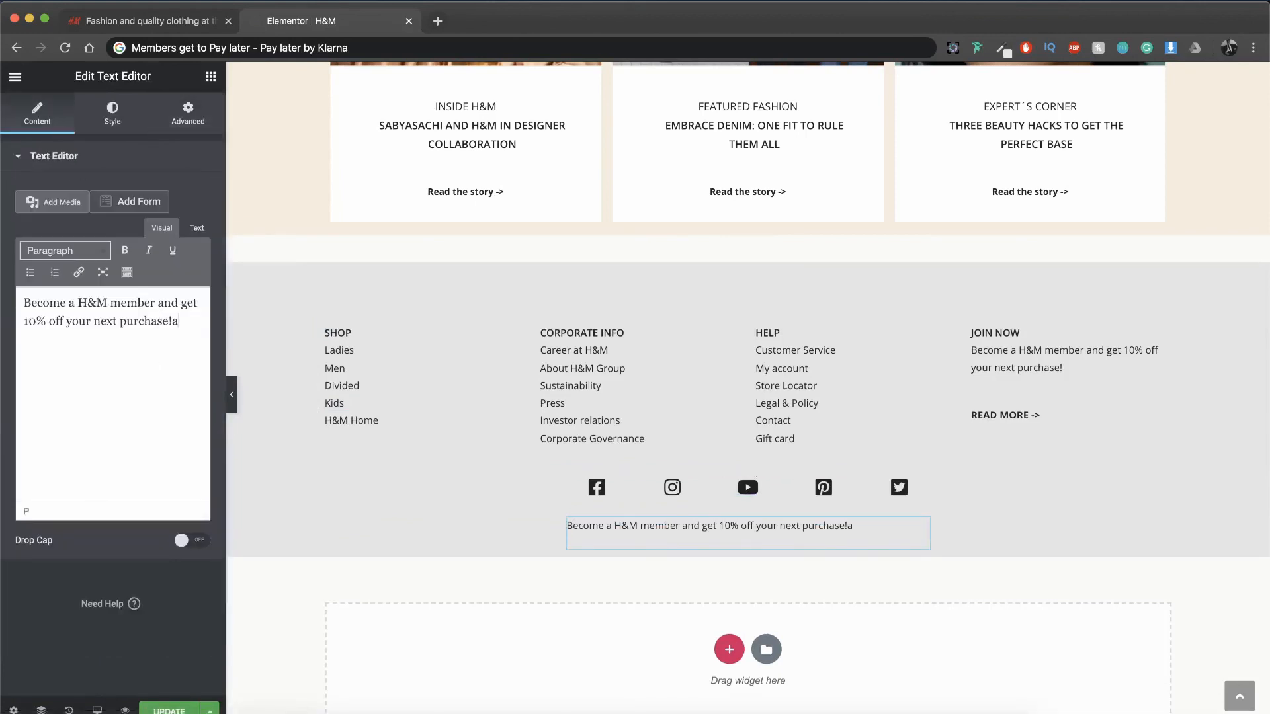
key(super+a)
key(super+v)
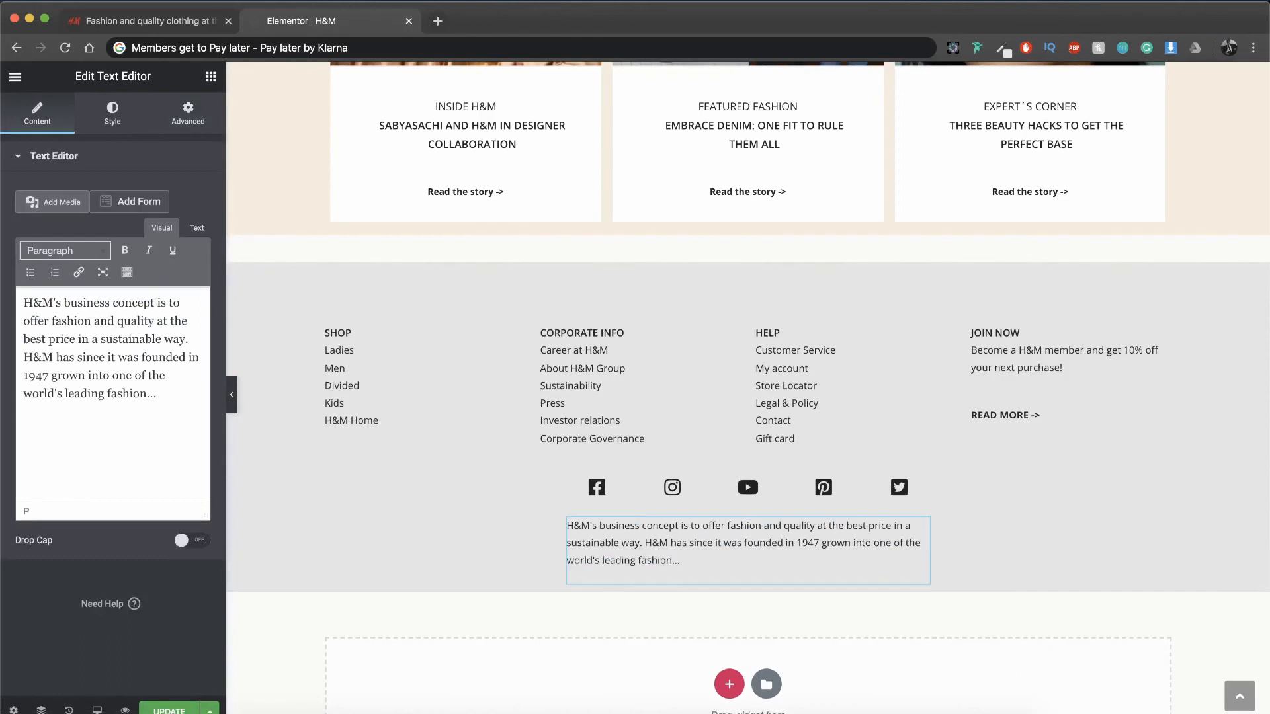
click(113, 114)
click(144, 193)
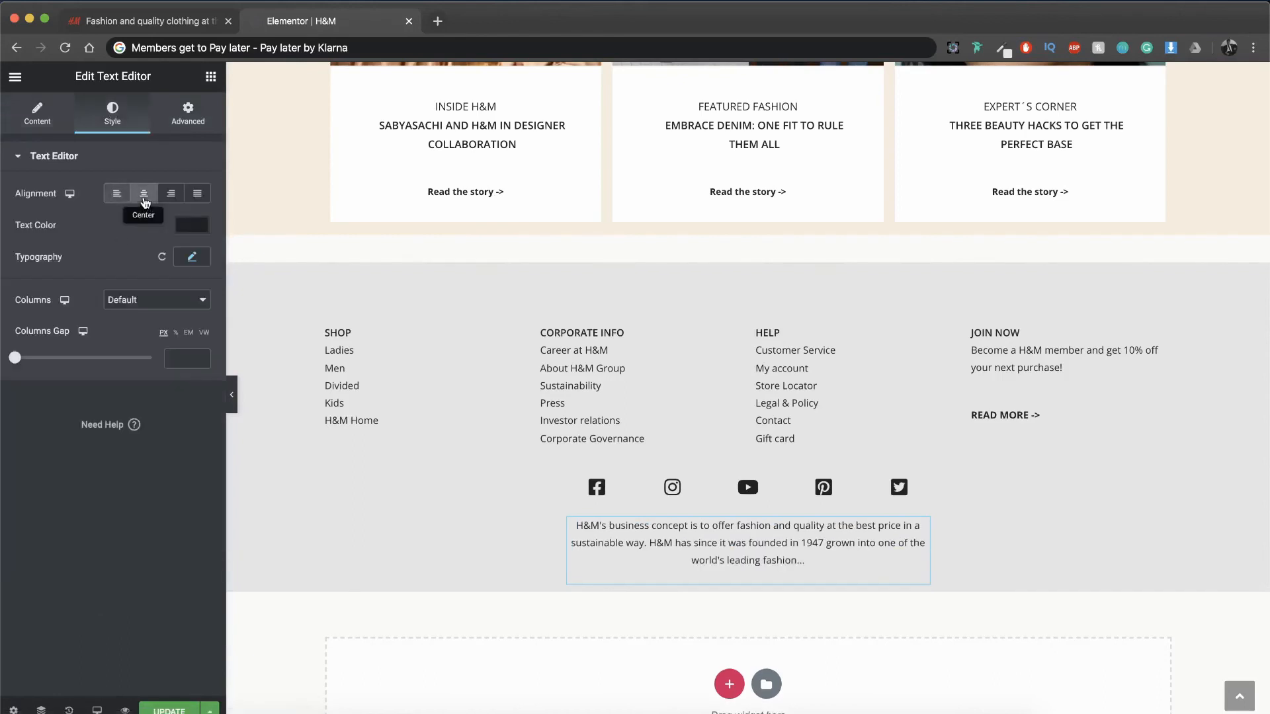
Step: Clear the business concept section's boxed content width value and set its left padding to 25%
click(748, 503)
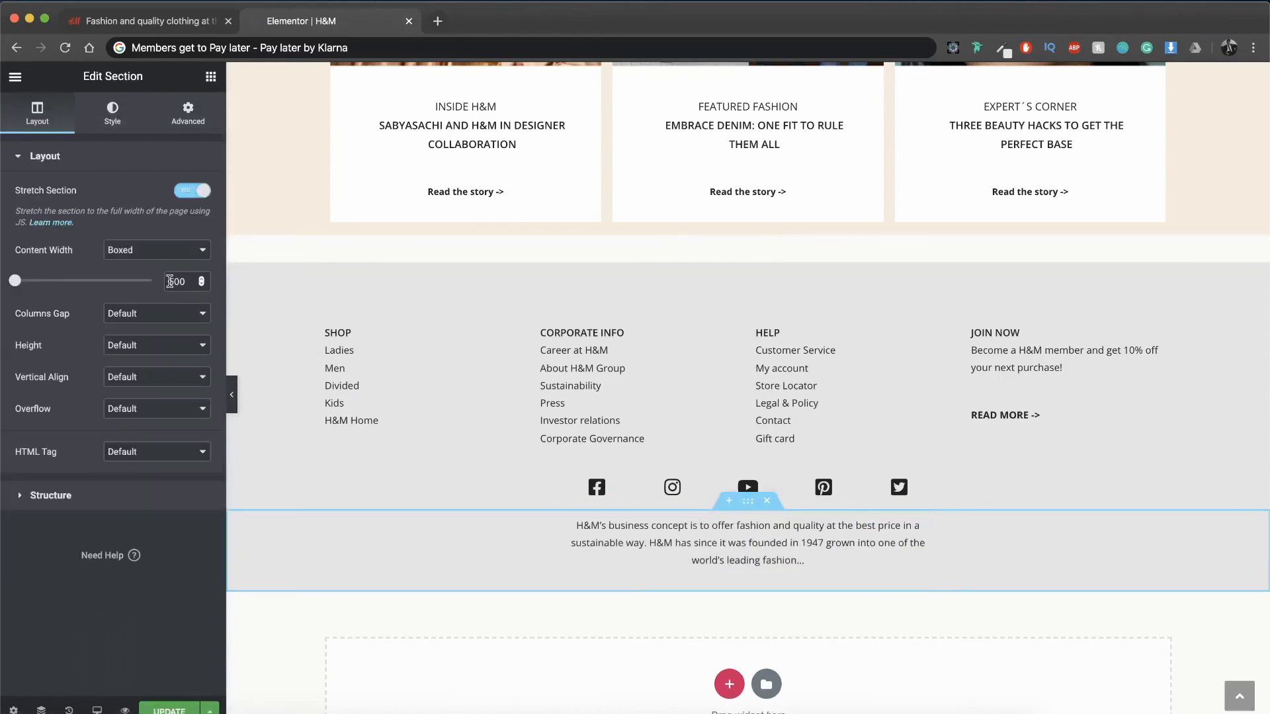
double_click(190, 278)
key(BackSpace)
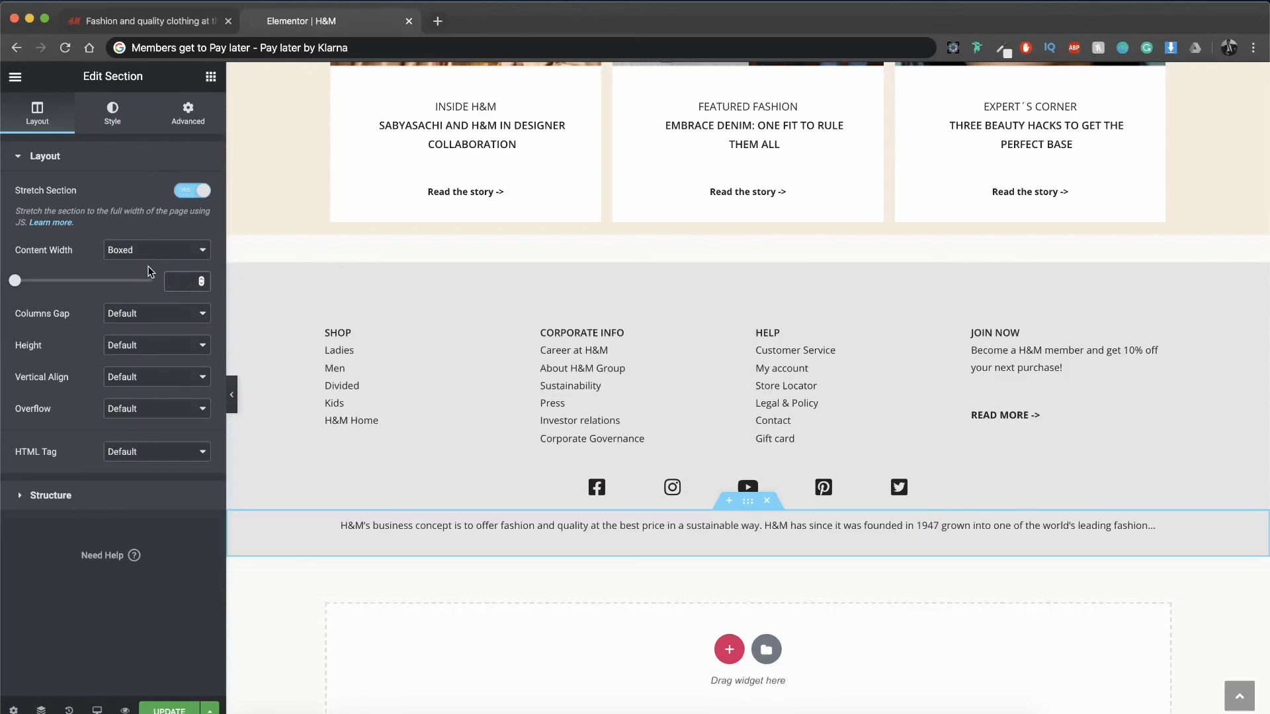
click(188, 114)
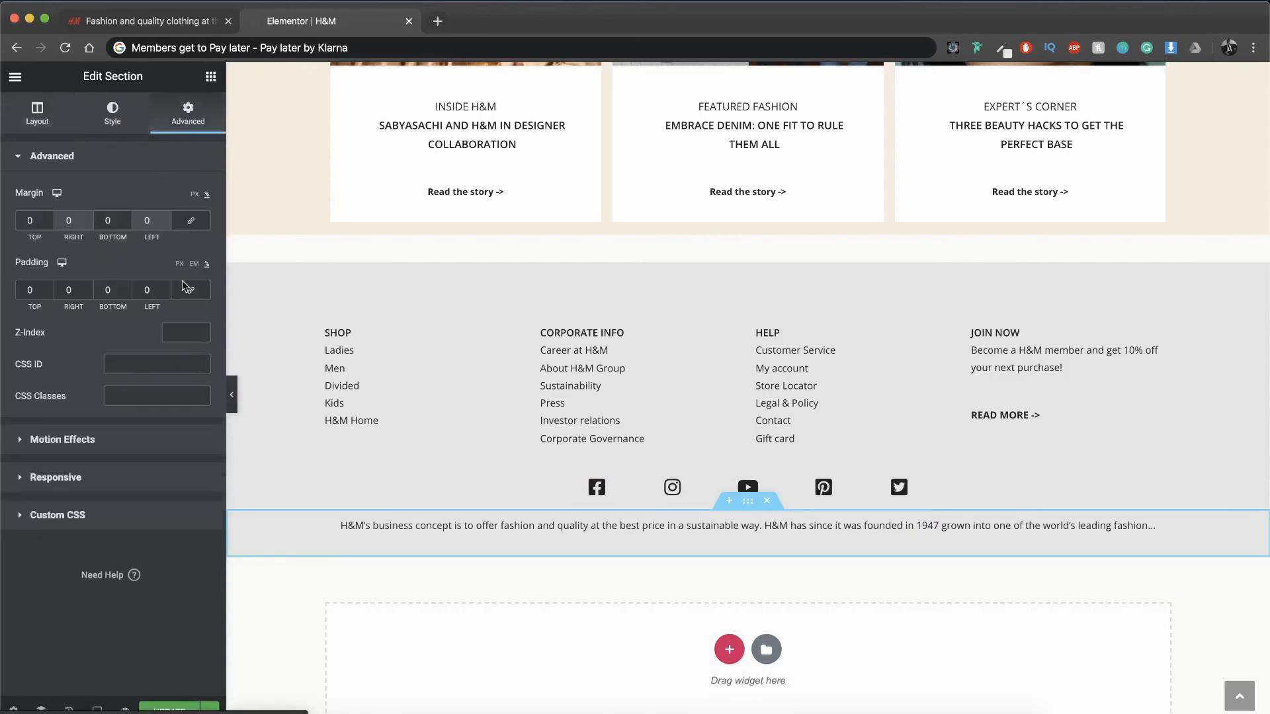
double_click(158, 290)
text(25)
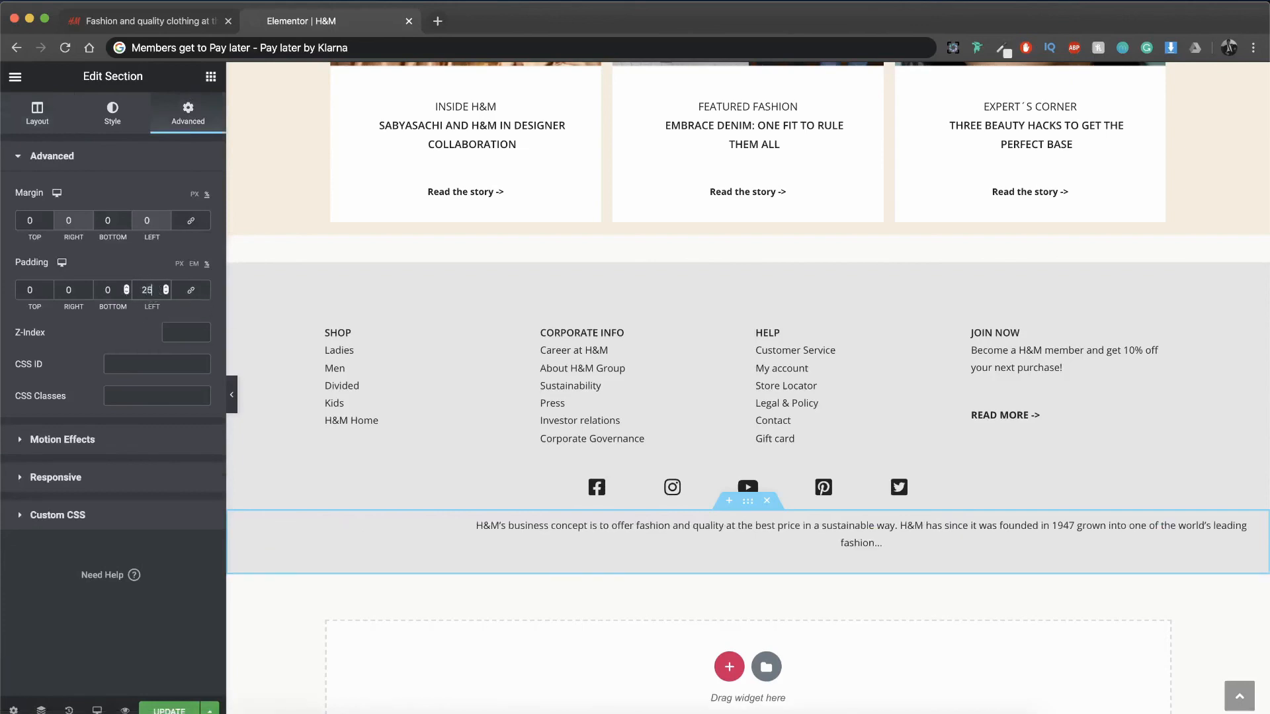
Step: Set the business concept section's right padding to 25%
click(88, 288)
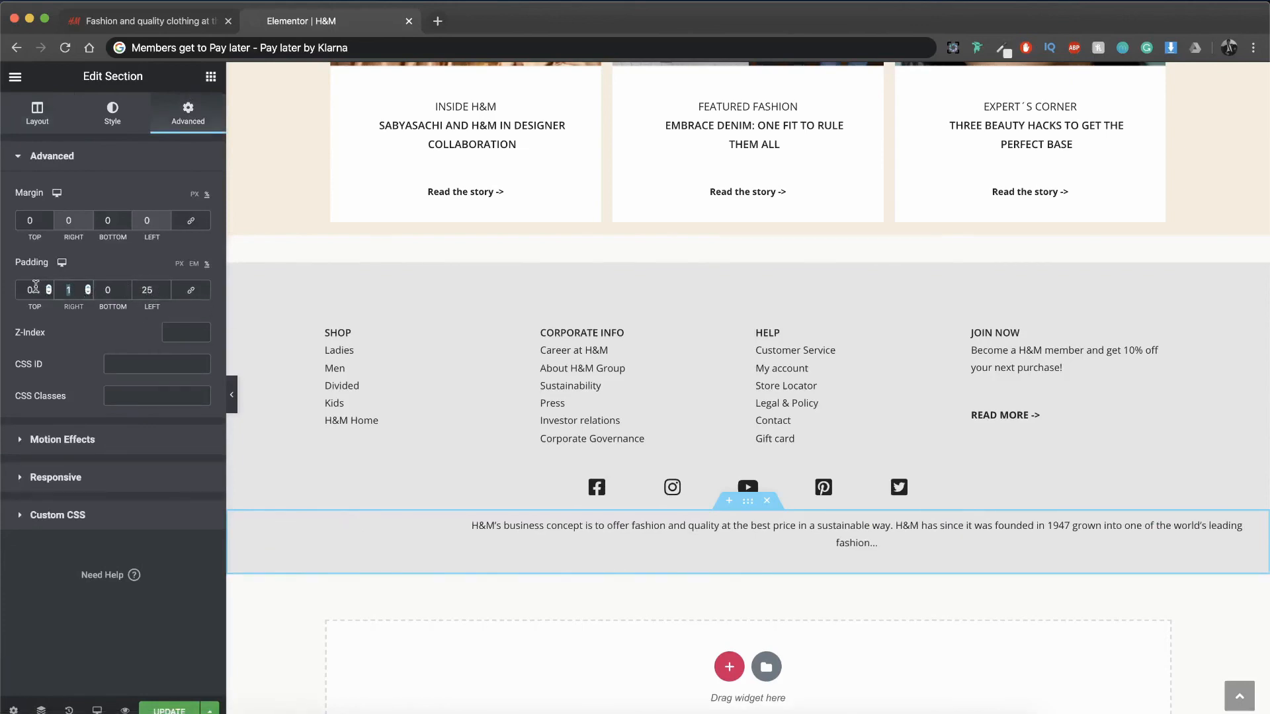
text(25)
Step: Set the business concept paragraph's typography to weight 600 and size 14 px
click(120, 126)
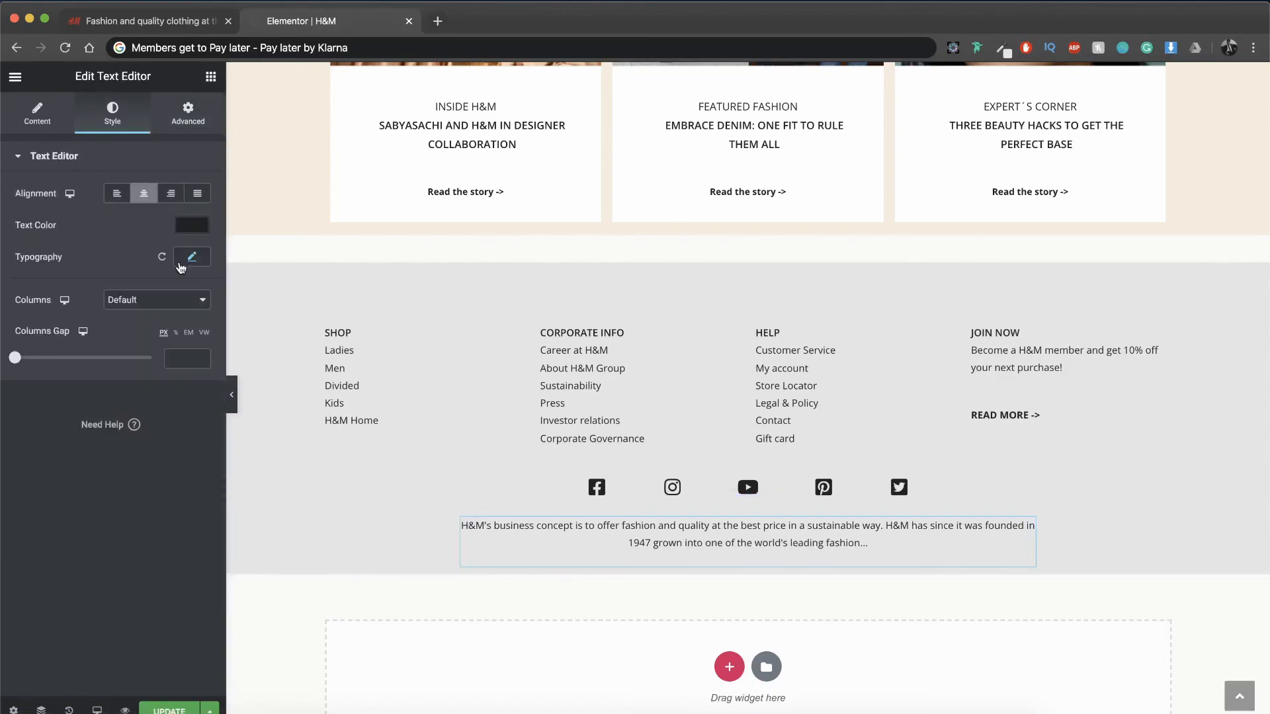
click(181, 263)
click(152, 388)
click(137, 428)
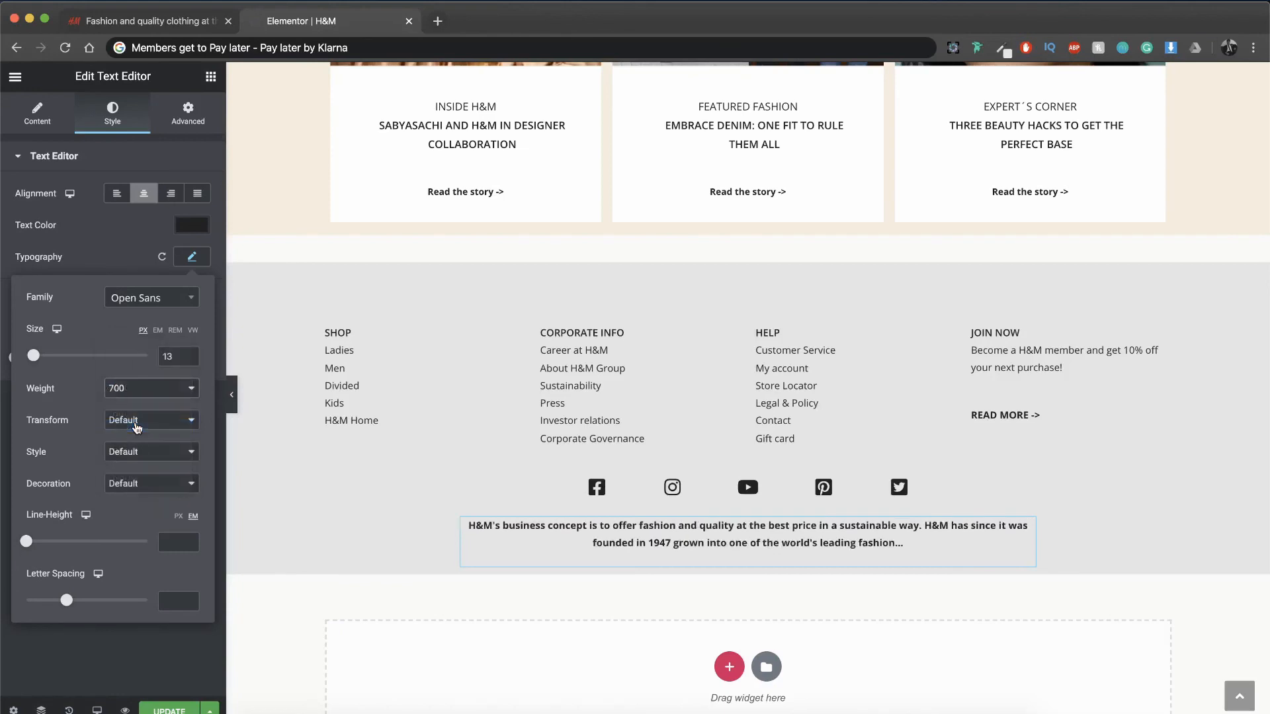
click(152, 395)
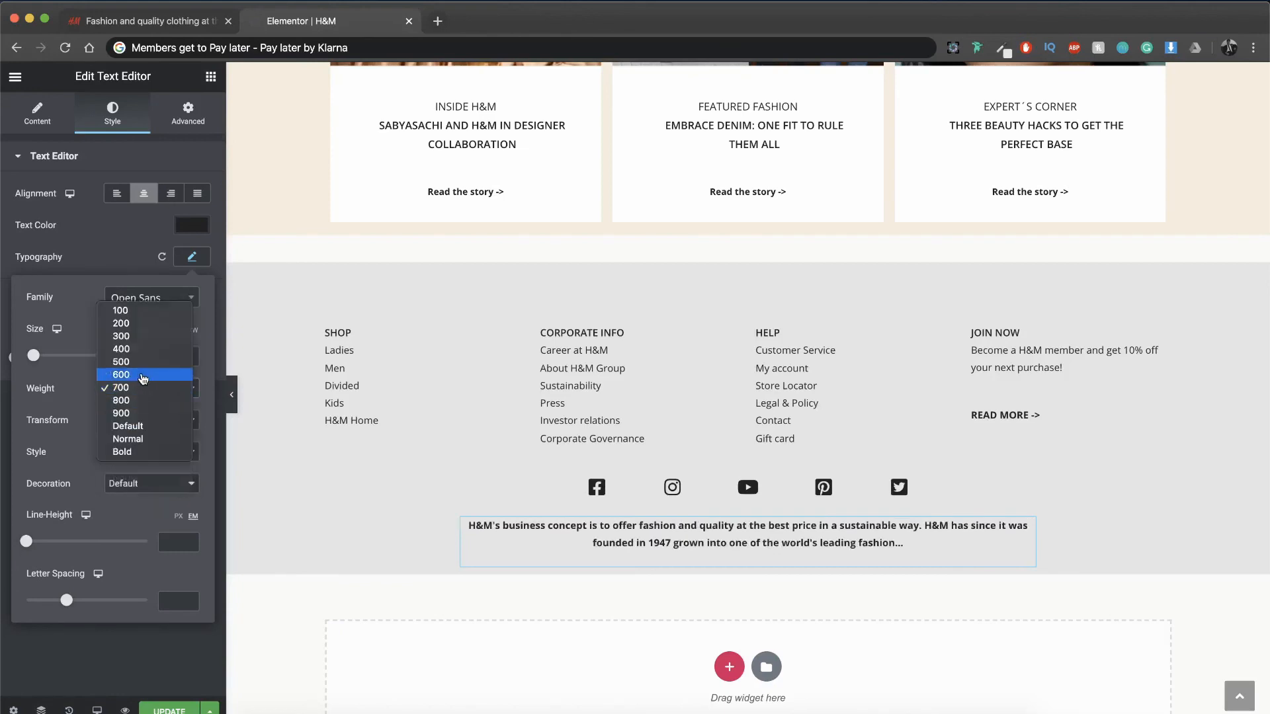
click(142, 375)
double_click(167, 357)
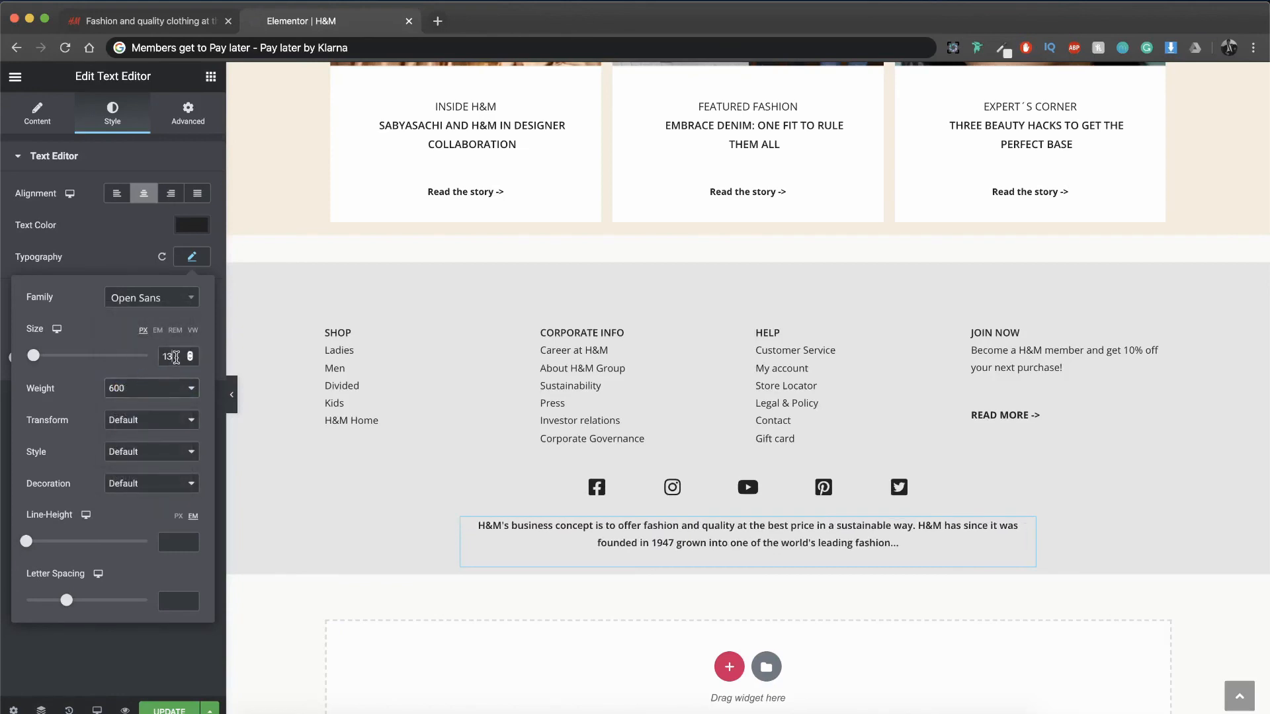
text(14)
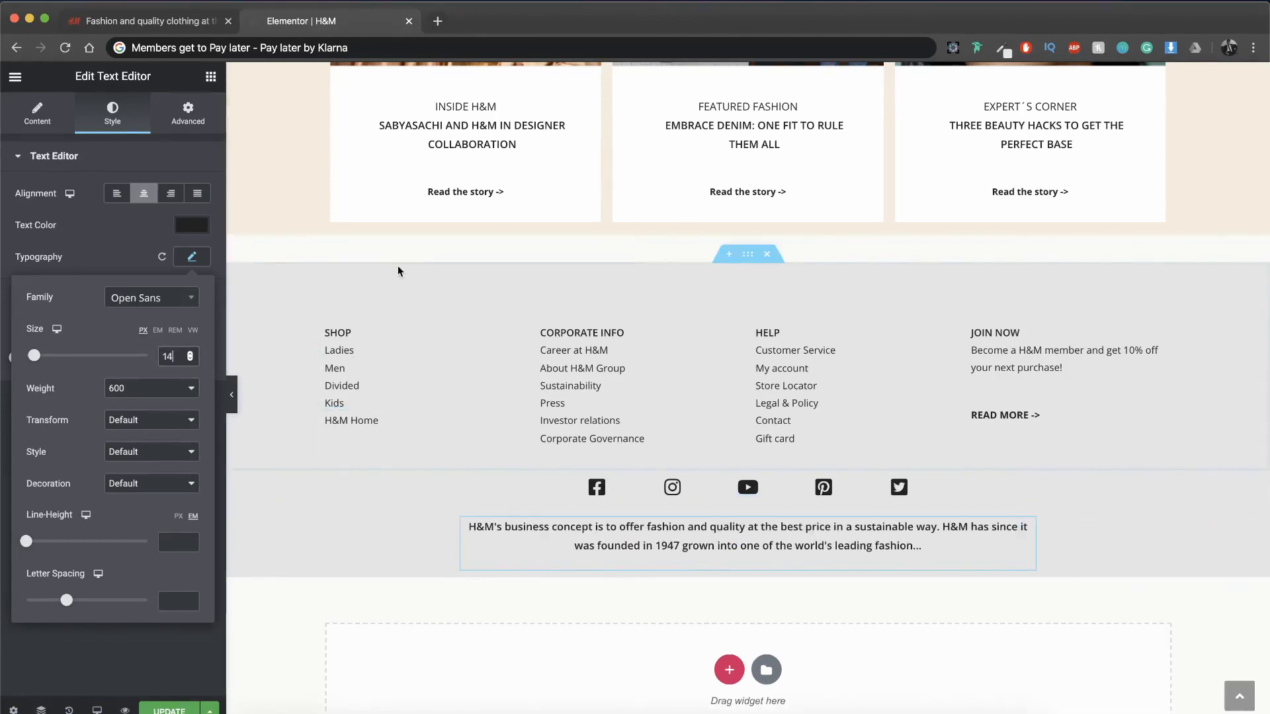
Step: Add an Image widget below the business concept paragraph and insert the red H&M logo from the media library
click(210, 76)
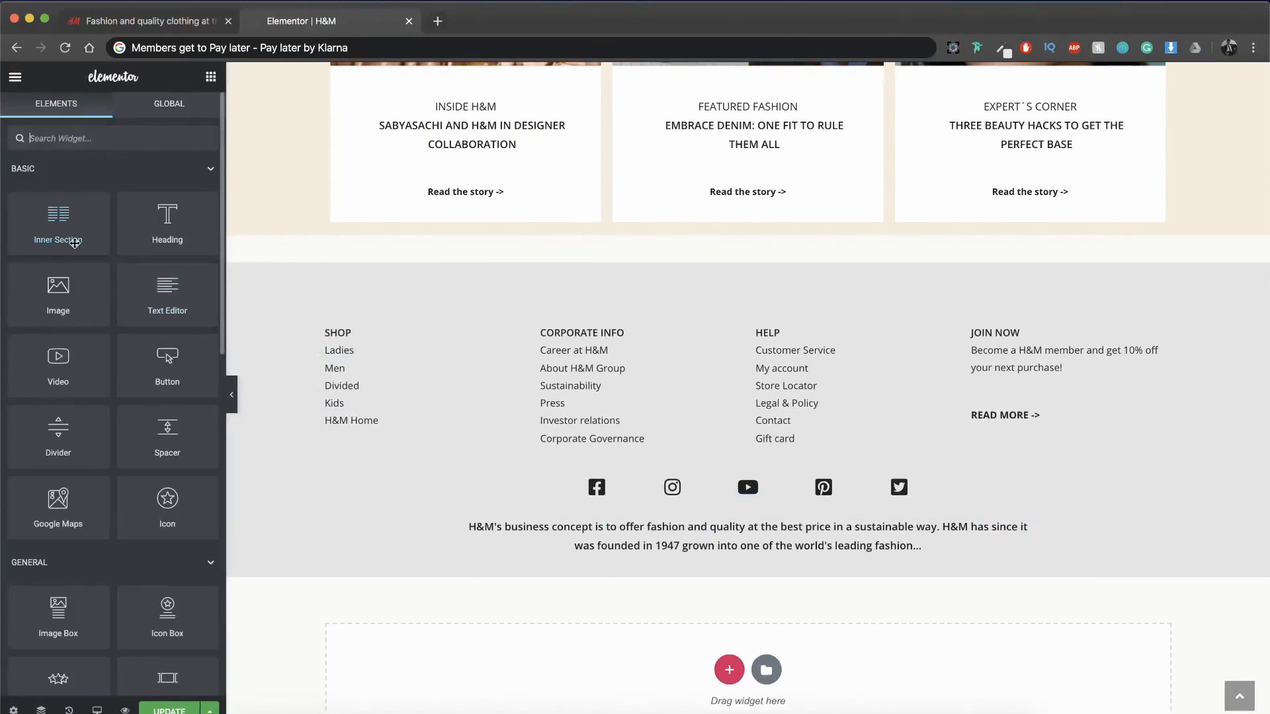
drag(71, 292, 736, 563)
click(113, 245)
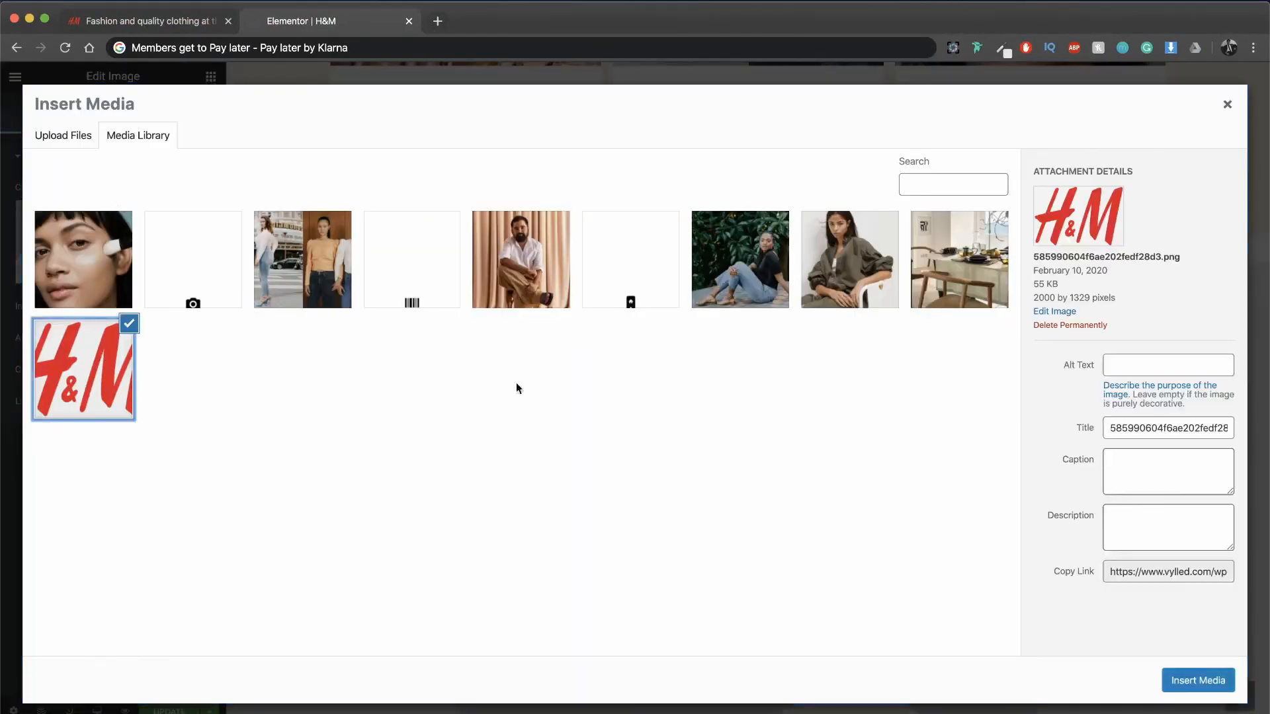
click(1198, 680)
Step: Set the footer logo's max width to 10% and reduce its CSS filter saturation to 0
scroll(746, 418, down, 3)
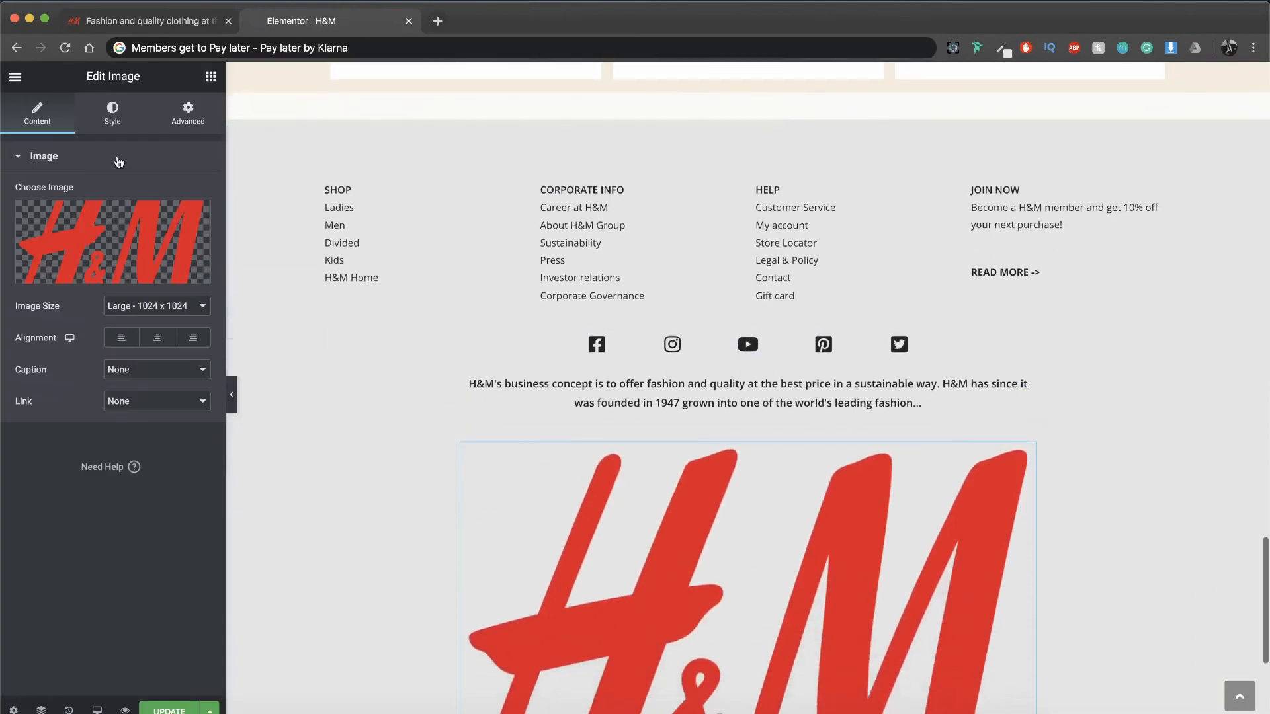
click(116, 125)
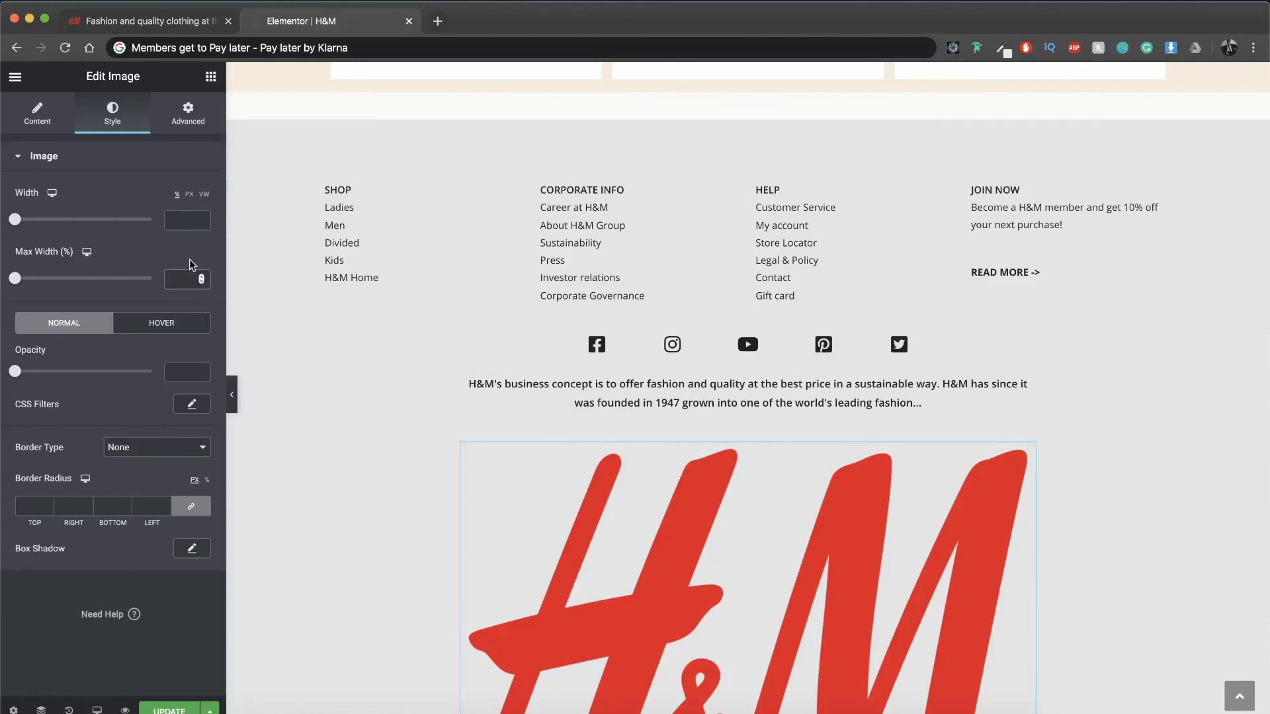
text(10)
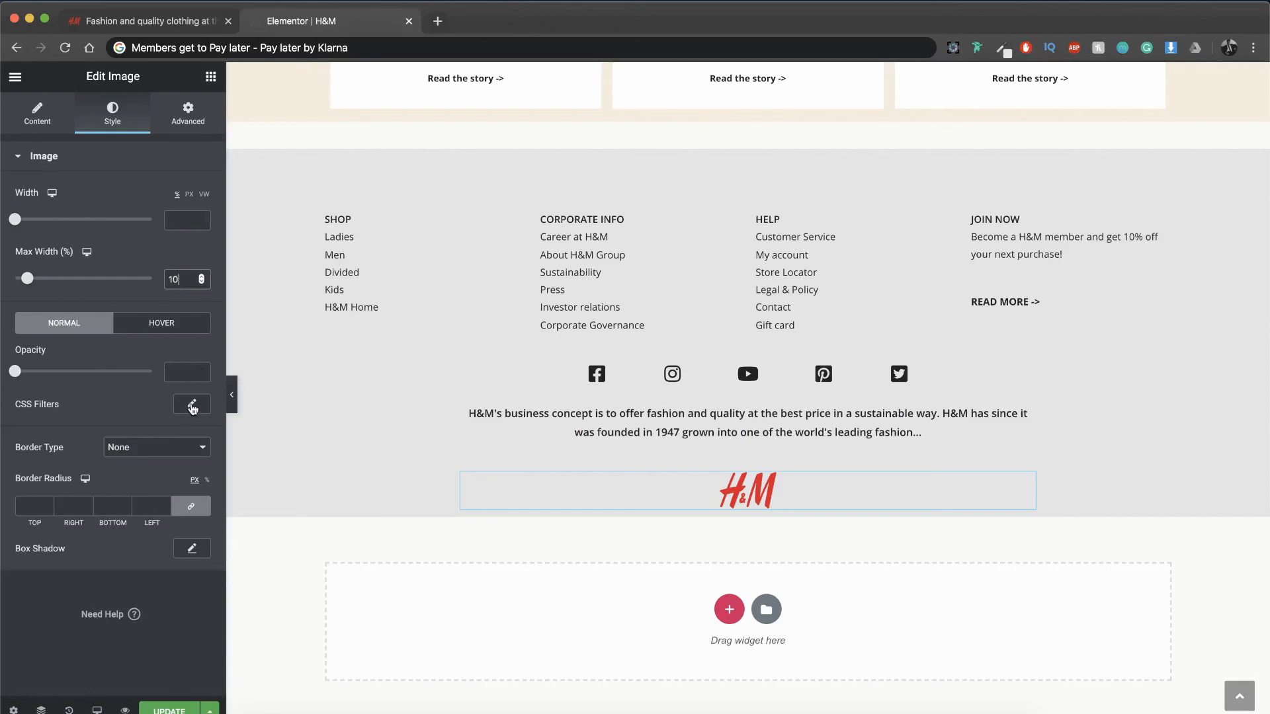
click(192, 405)
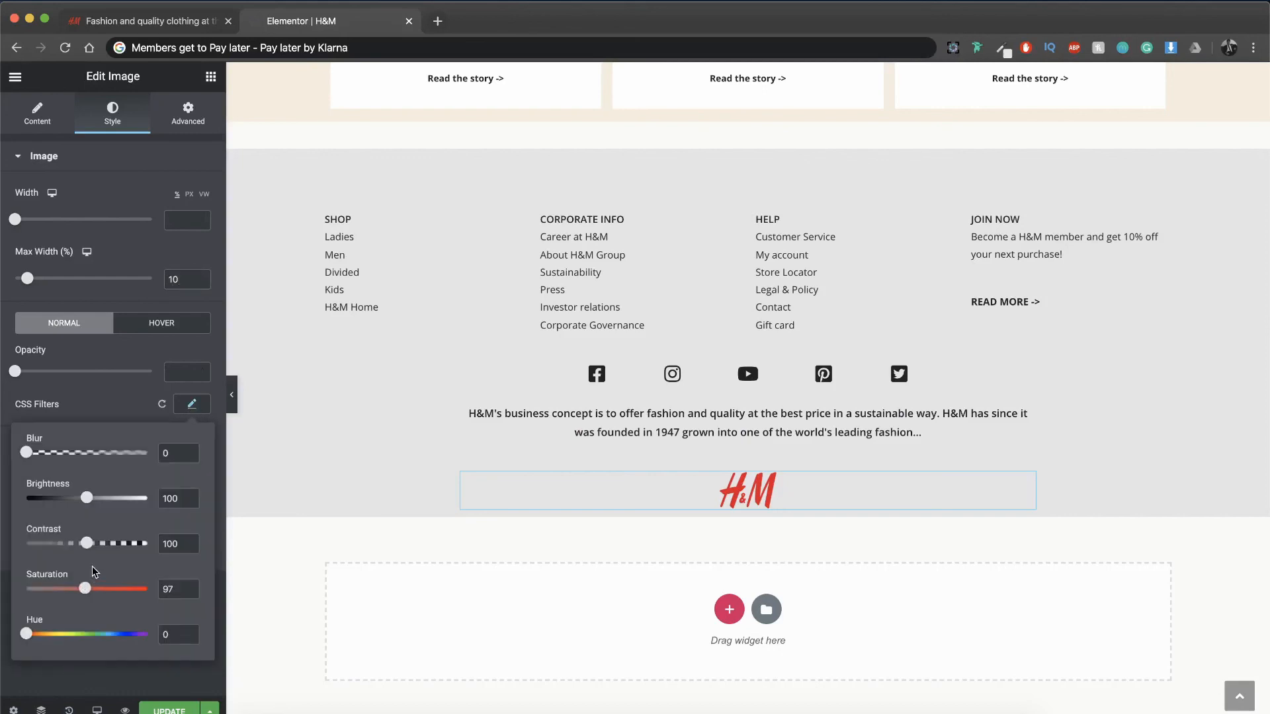
drag(86, 591, 8, 591)
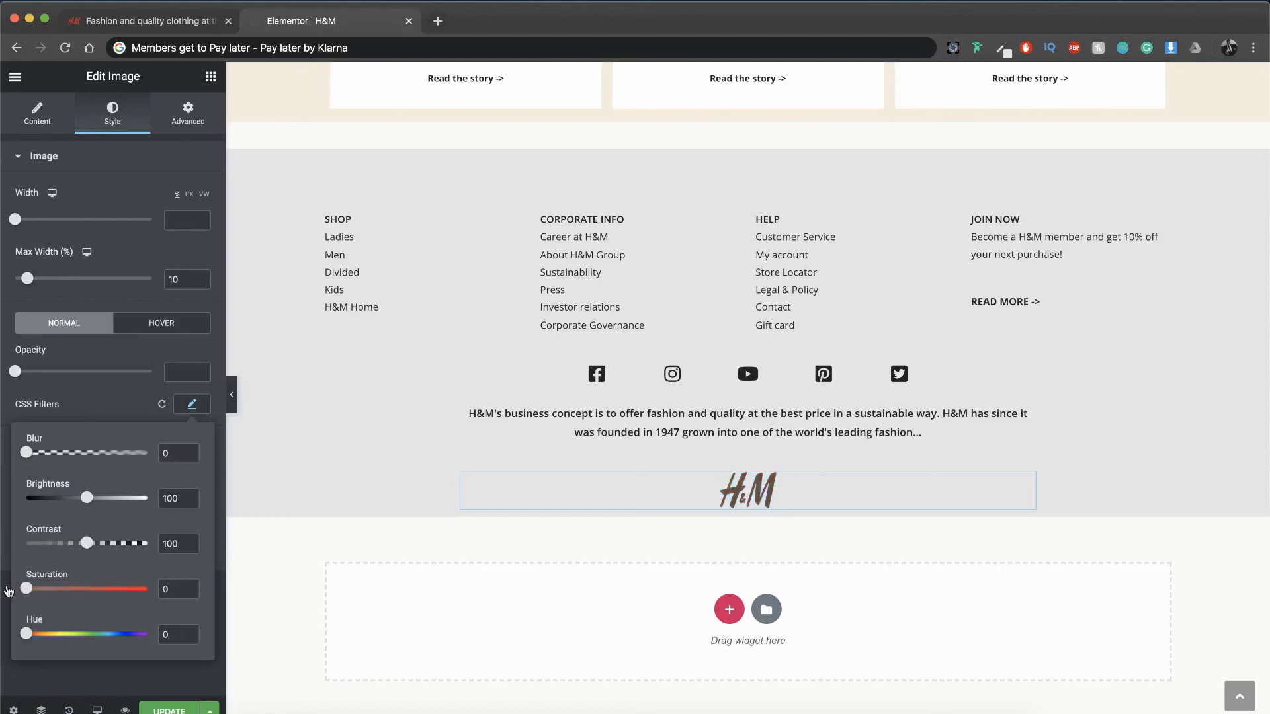
click(8, 591)
Step: Unlink the footer logo's margin values, switch them to percent and set the top margin to -2
click(188, 114)
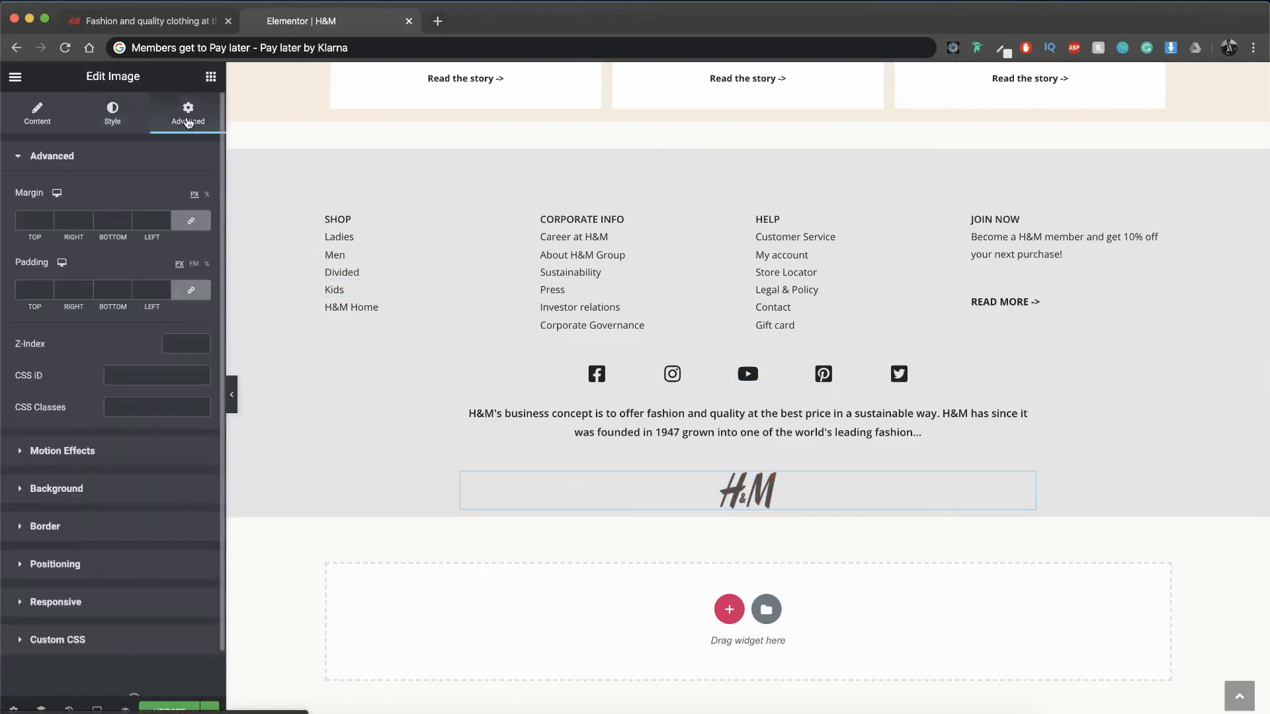
click(190, 220)
click(206, 194)
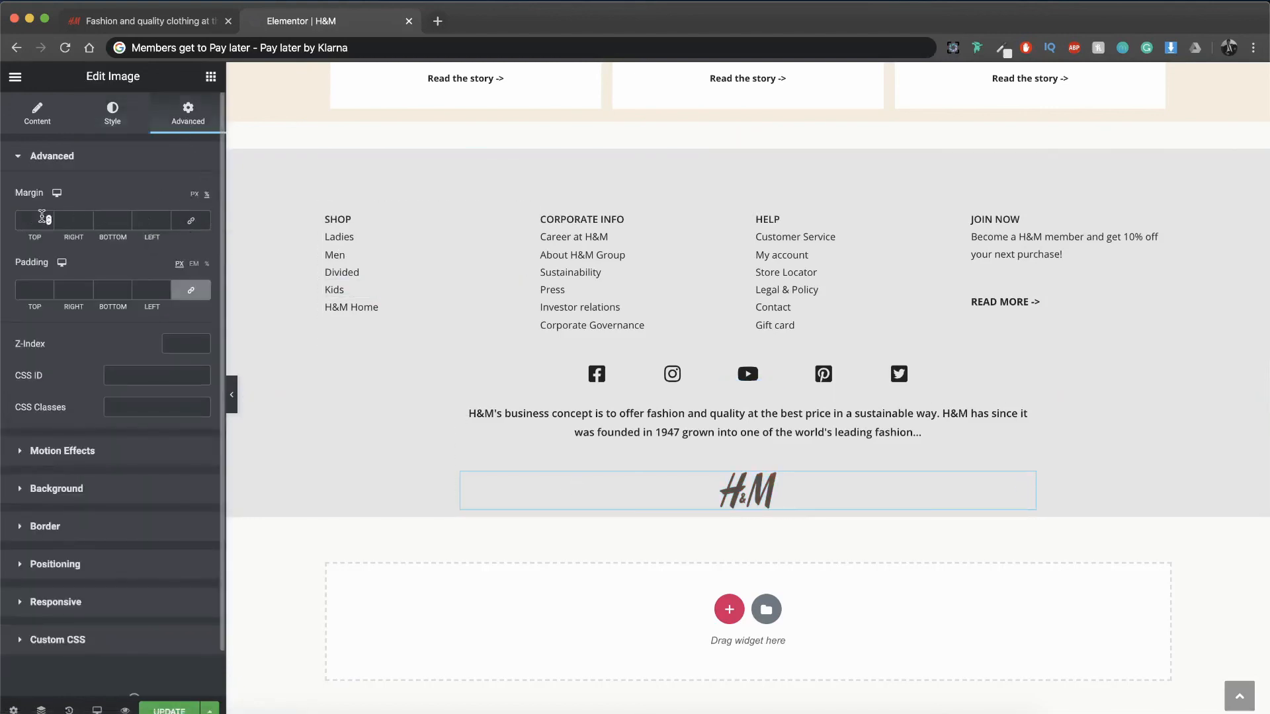
click(49, 223)
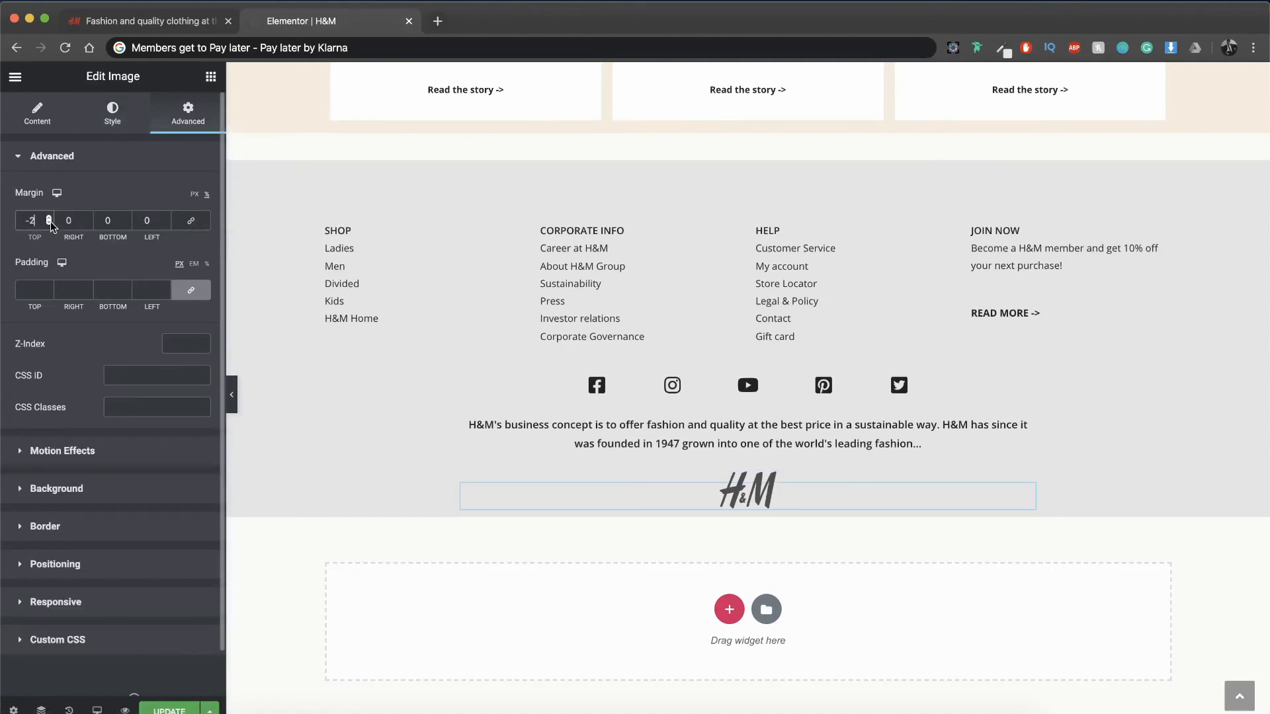
click(49, 223)
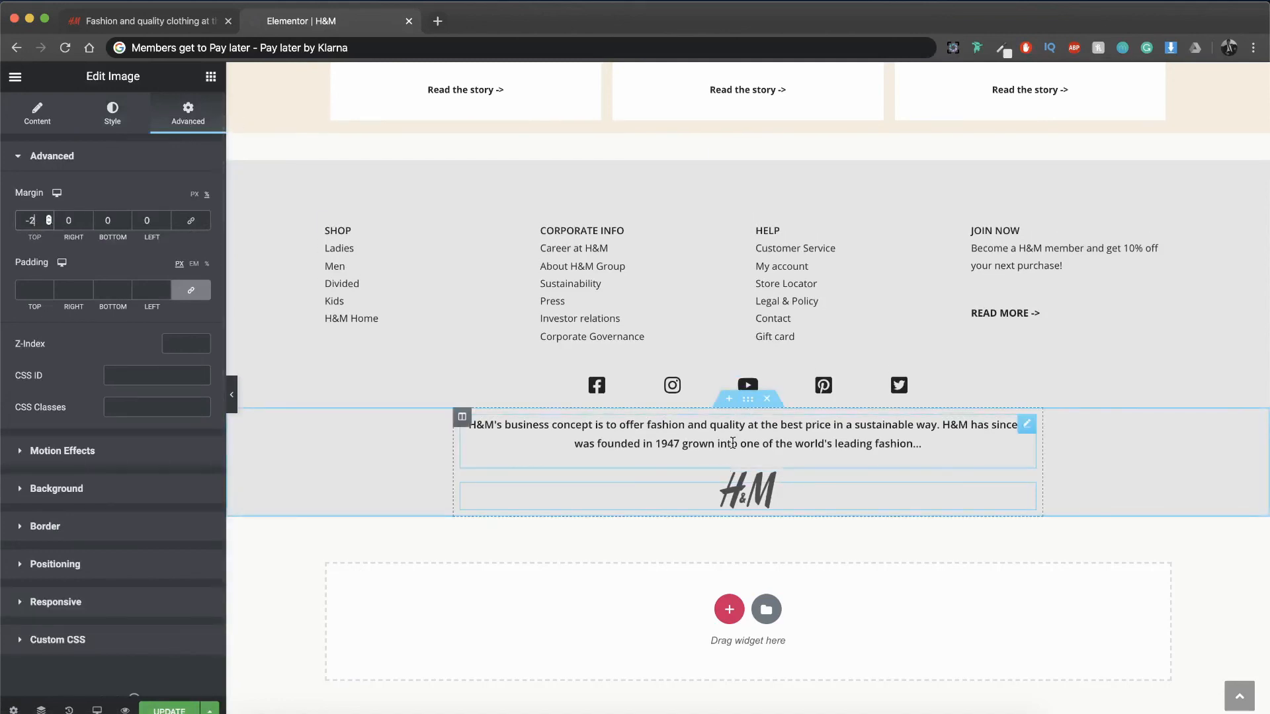
Step: Copy the business concept text widget and paste it below the footer logo
right_click(727, 442)
key(Escape)
right_click(757, 510)
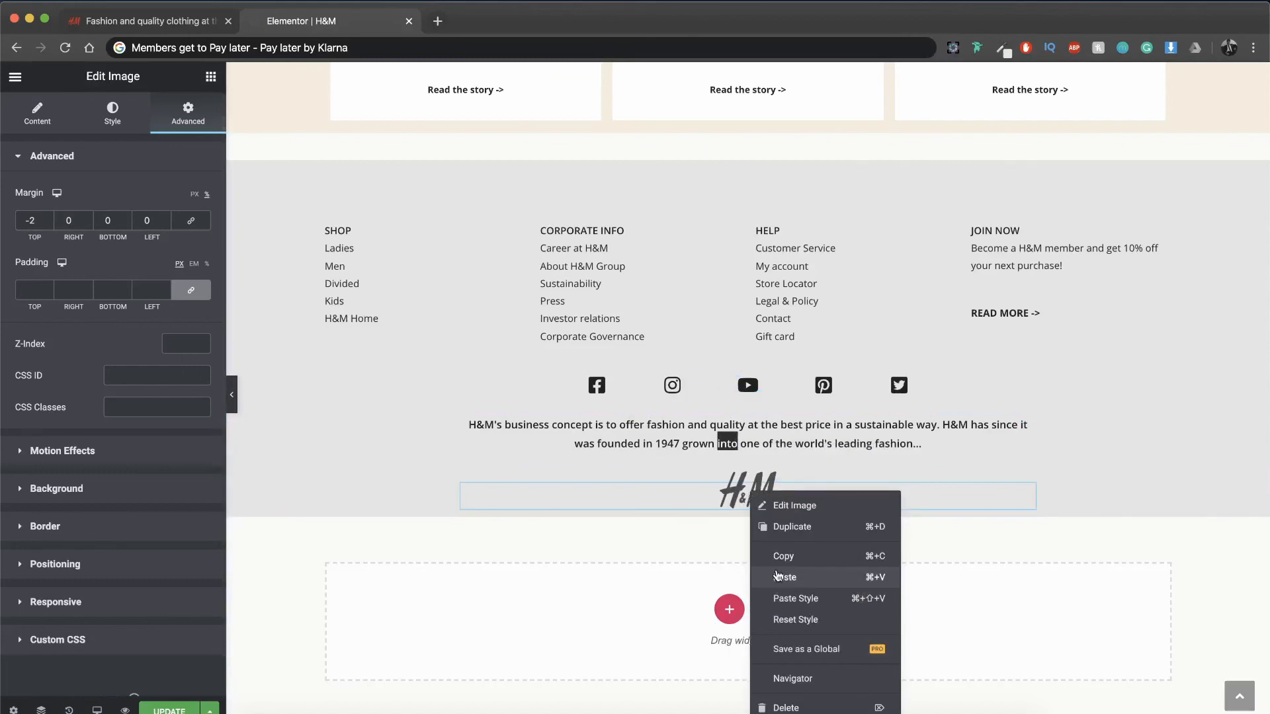
click(775, 577)
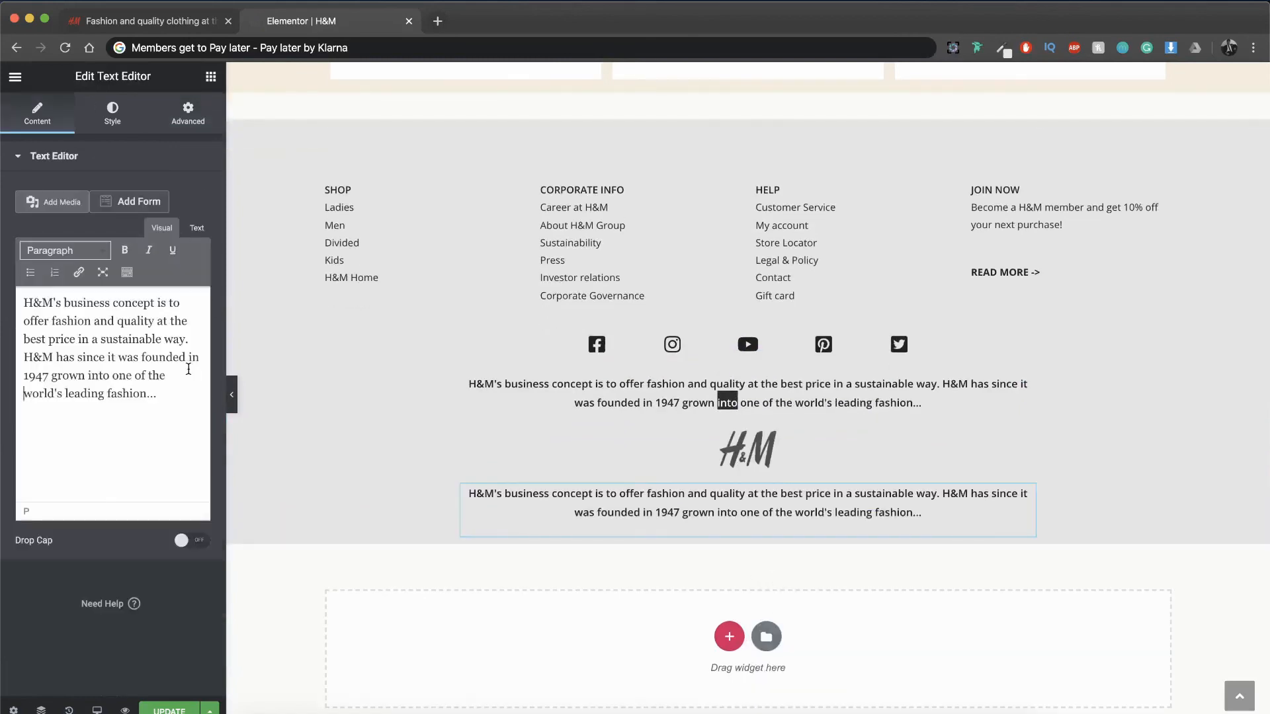
Step: Replace the pasted widget's text with "AZUM MEDIA | 2020"
key(ctrl+a)
text(AZUM MEDIA ')
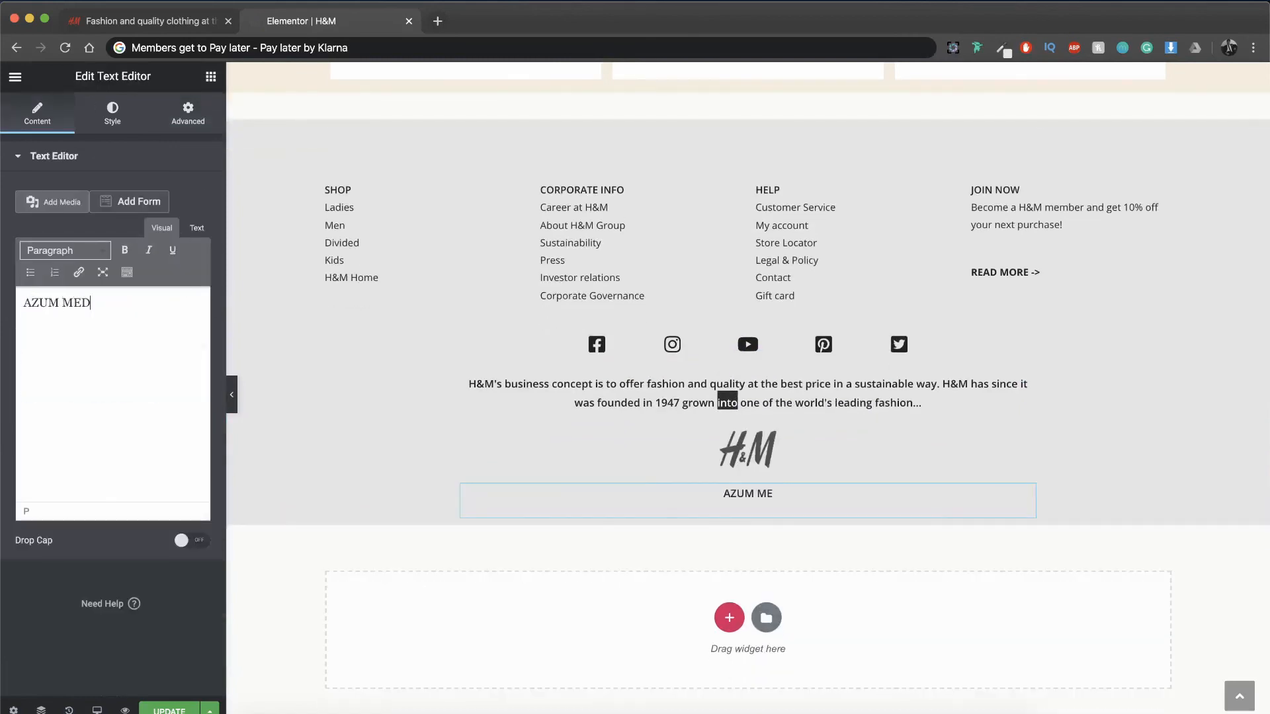
key(BackSpace)
key(BackSpace)
text(| 2020)
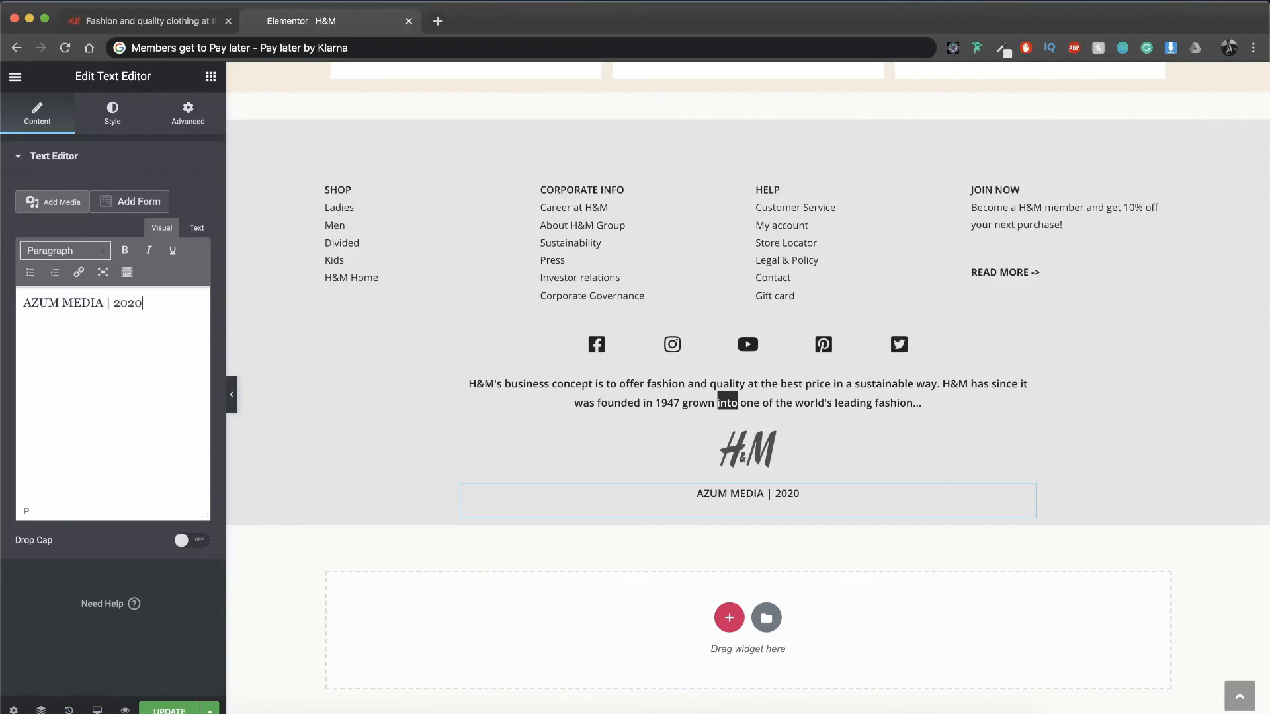
Step: Update the page and open a preview of the changes
scroll(338, 472, up, 2)
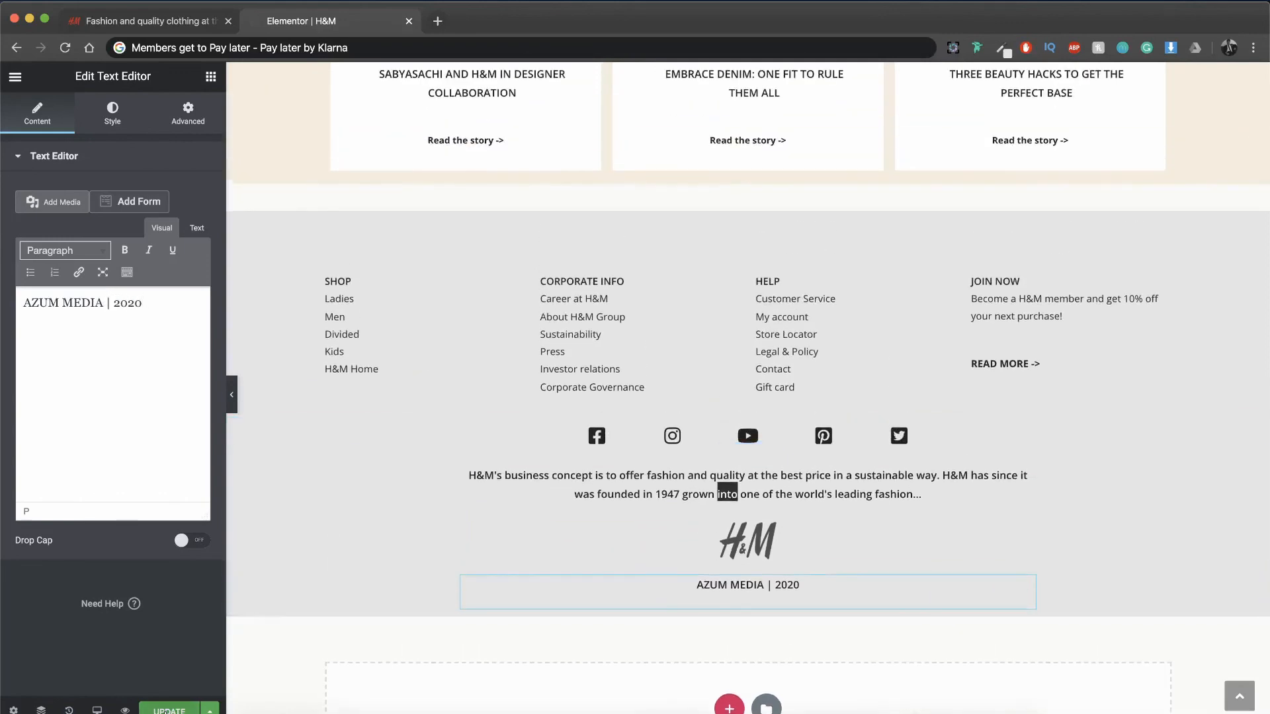
click(170, 710)
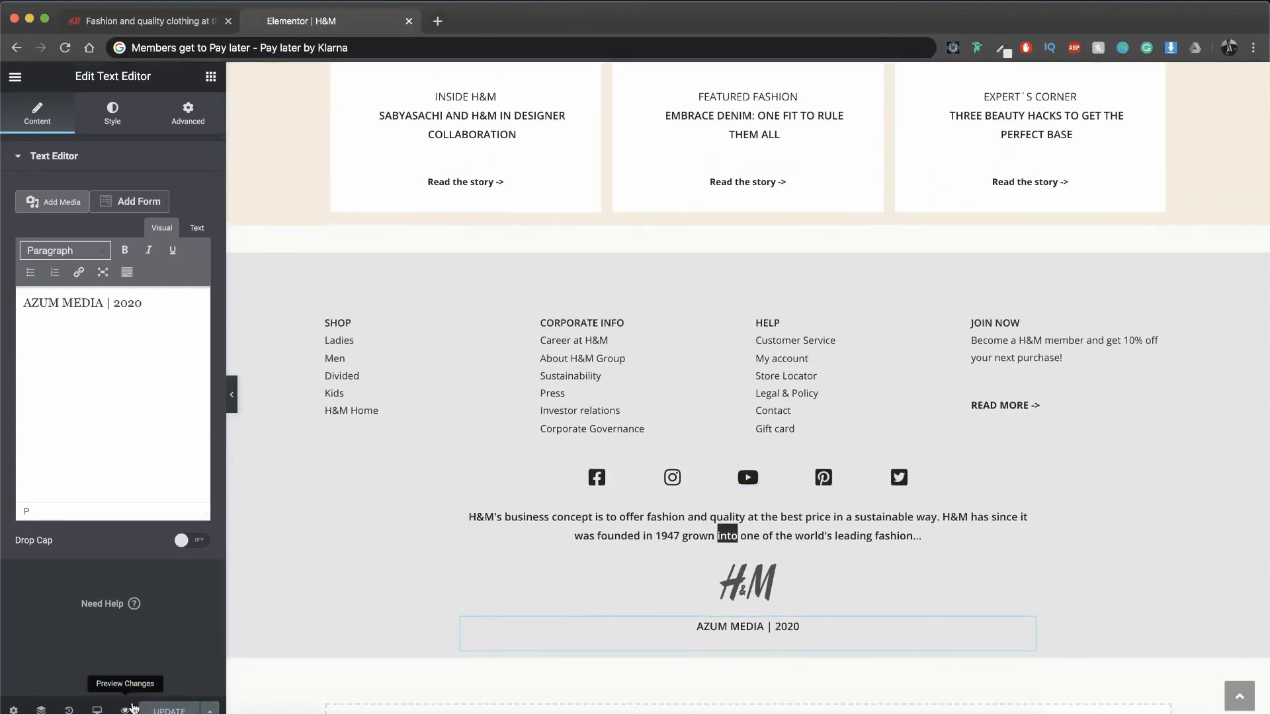
click(132, 709)
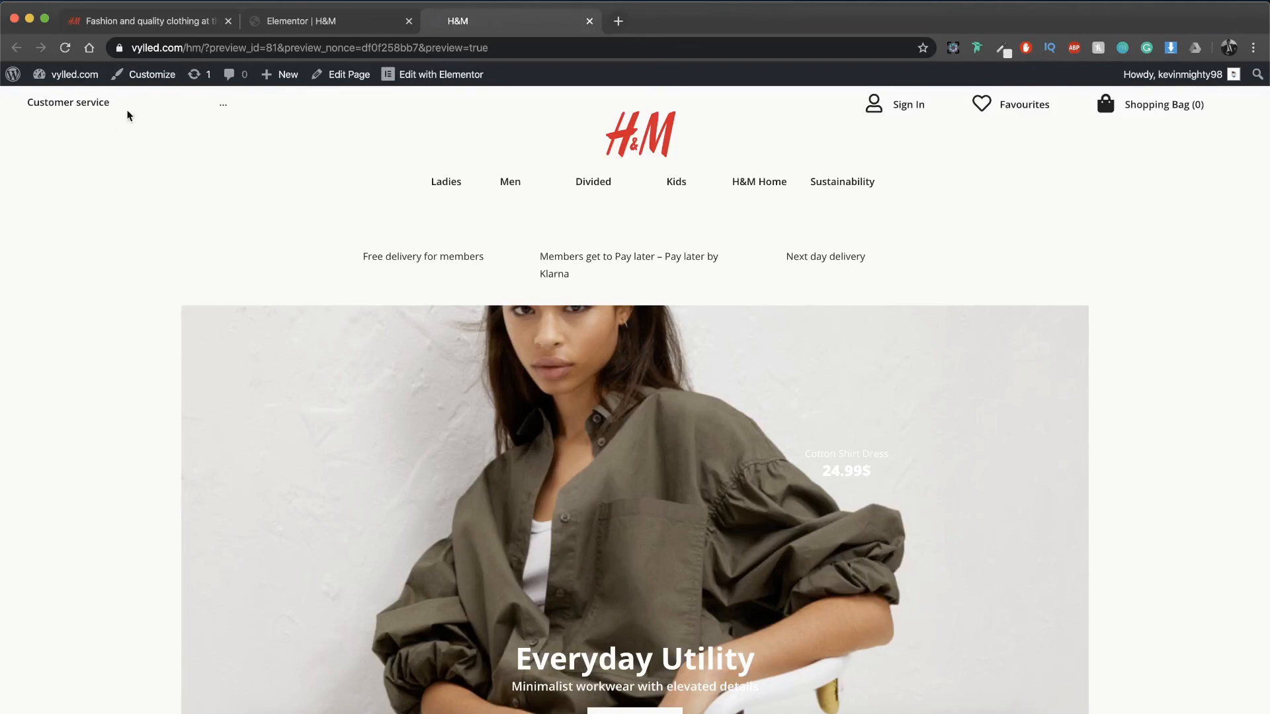
Step: Return to the Elementor editor, right-align the "Customer service" text in the header and update the page
click(329, 22)
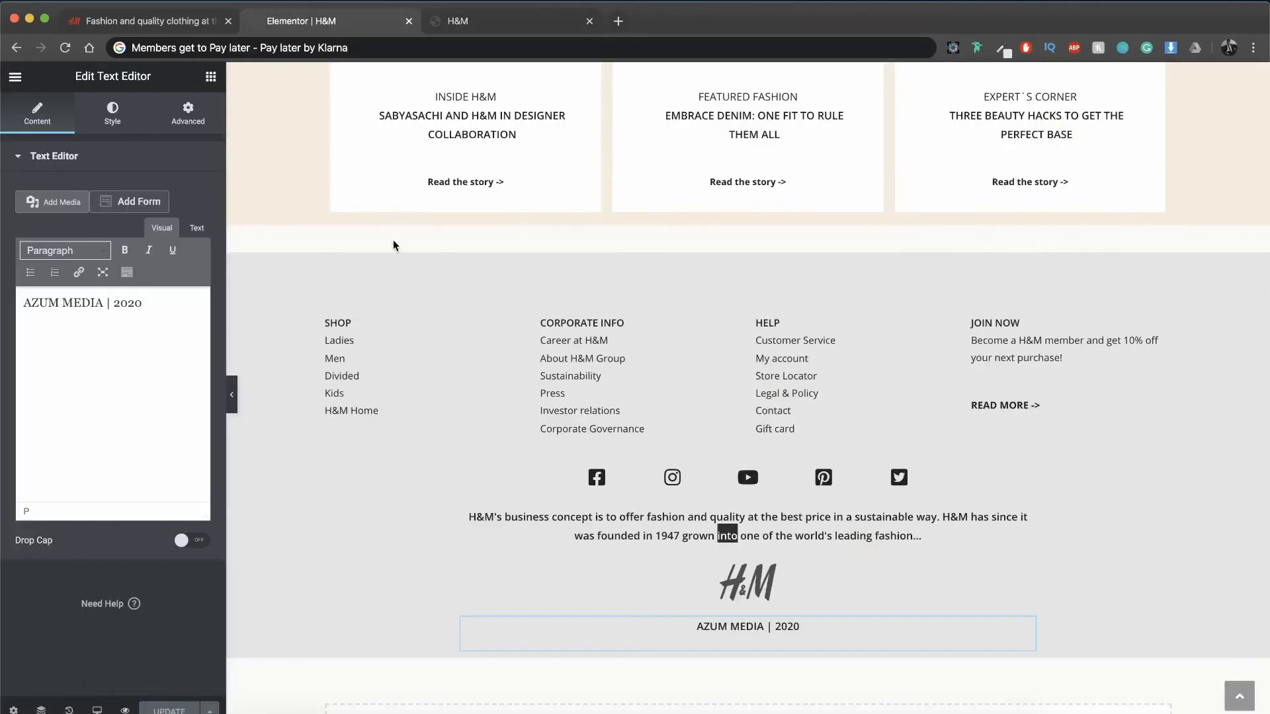
click(397, 86)
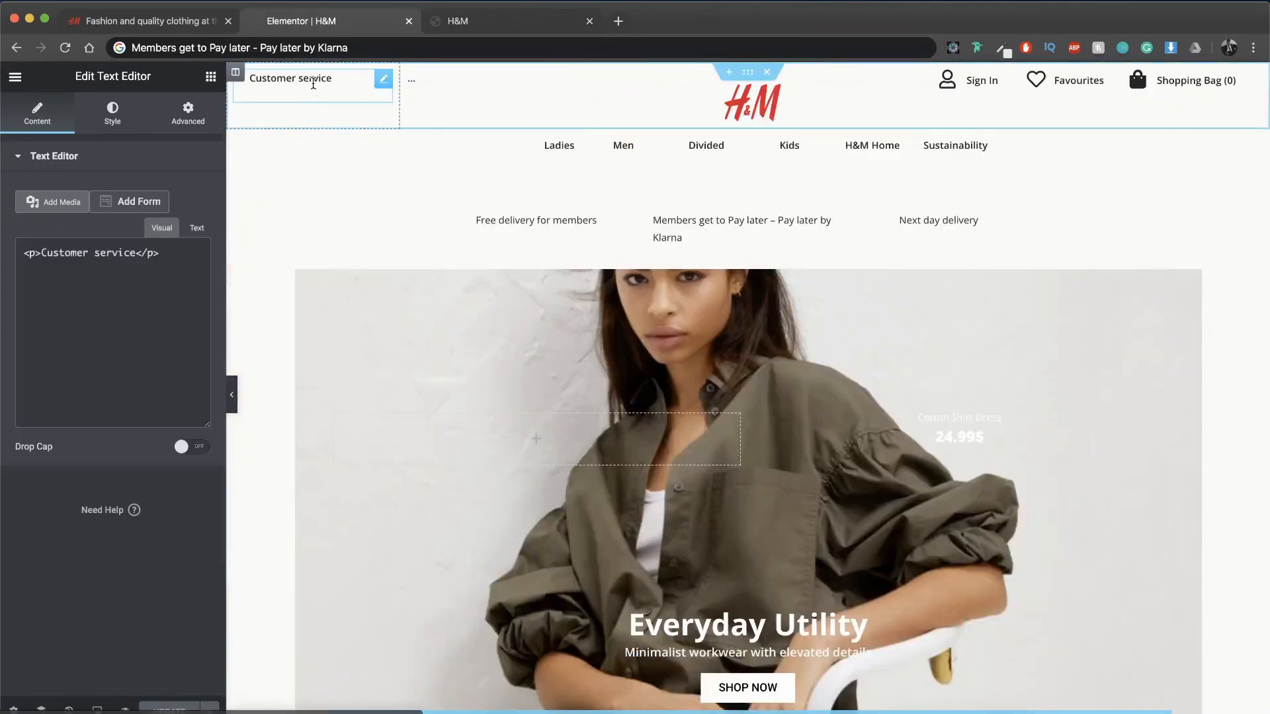
click(118, 131)
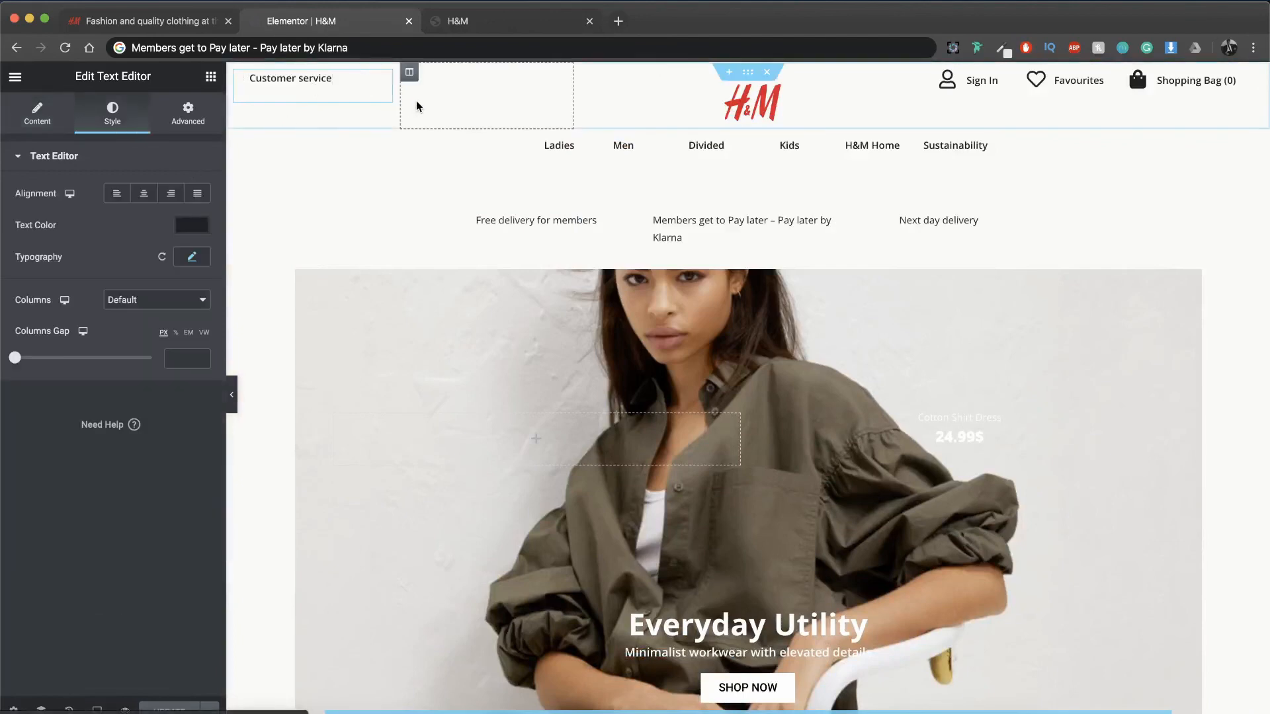
click(170, 193)
click(165, 710)
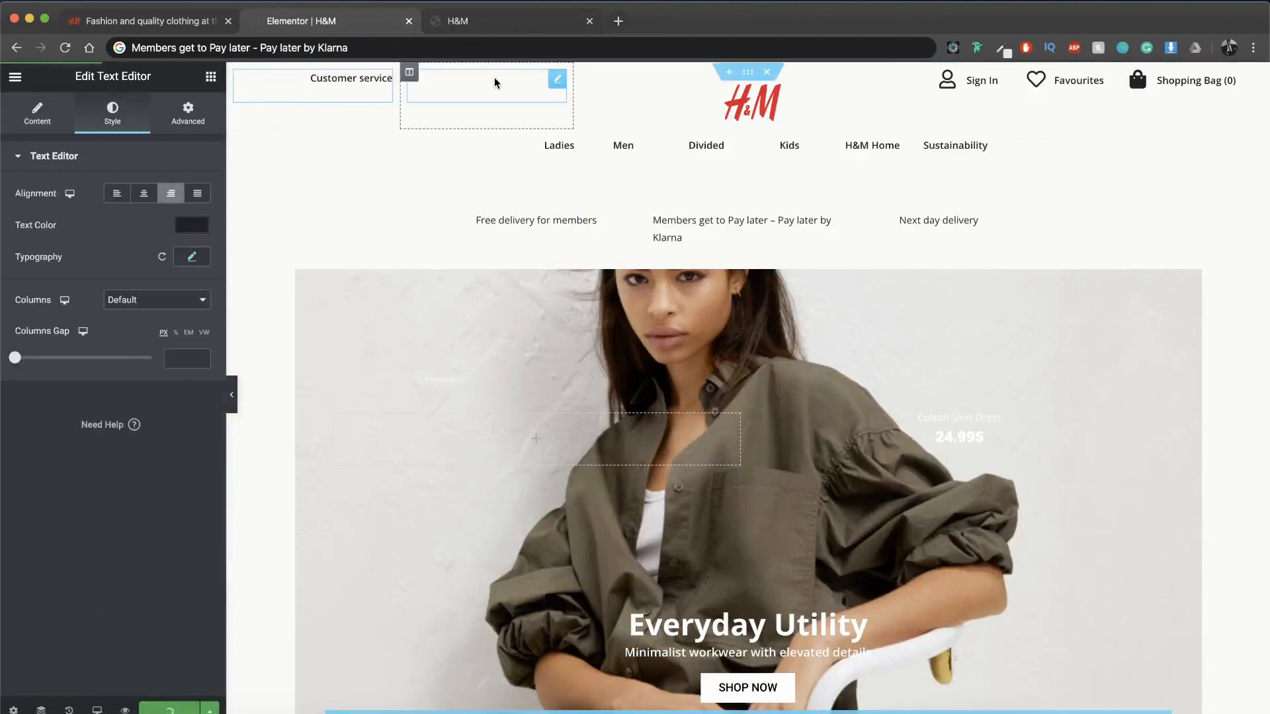
Step: Reload the page preview and examine the whole homepage layout from the header down to the footer
click(479, 21)
key(super+r)
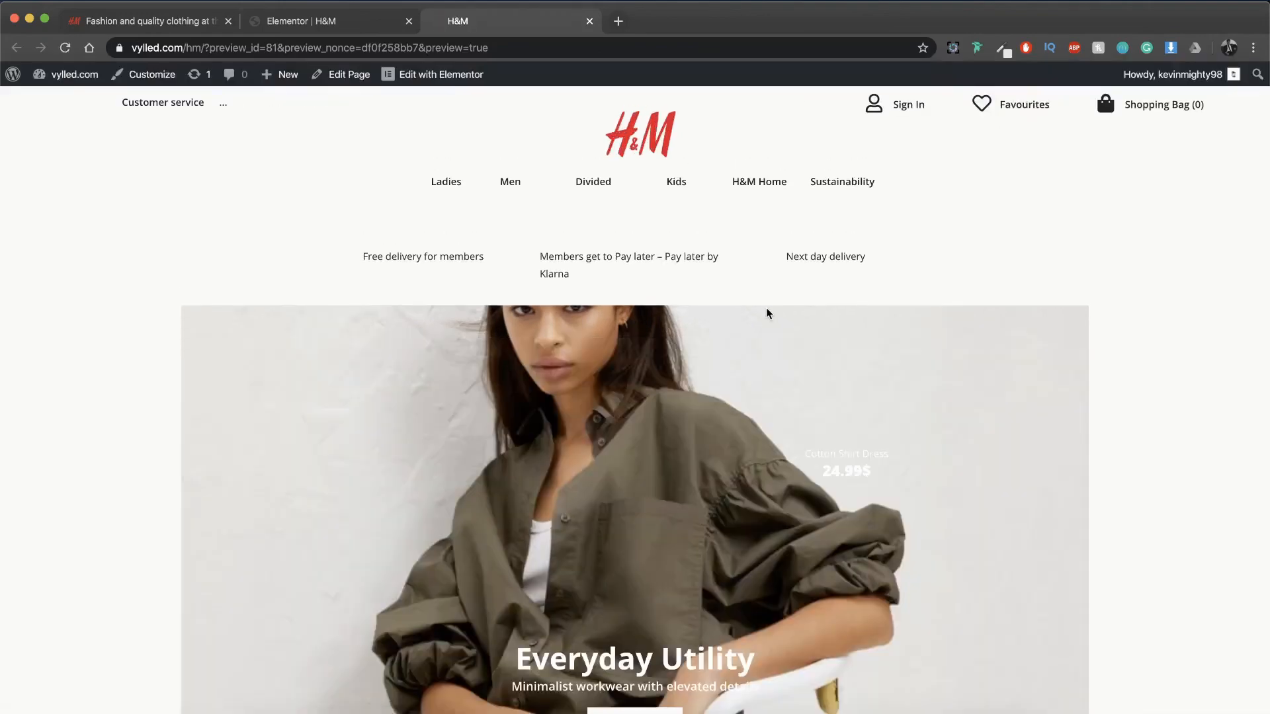
scroll(766, 308, down, 3)
scroll(766, 308, down, 1)
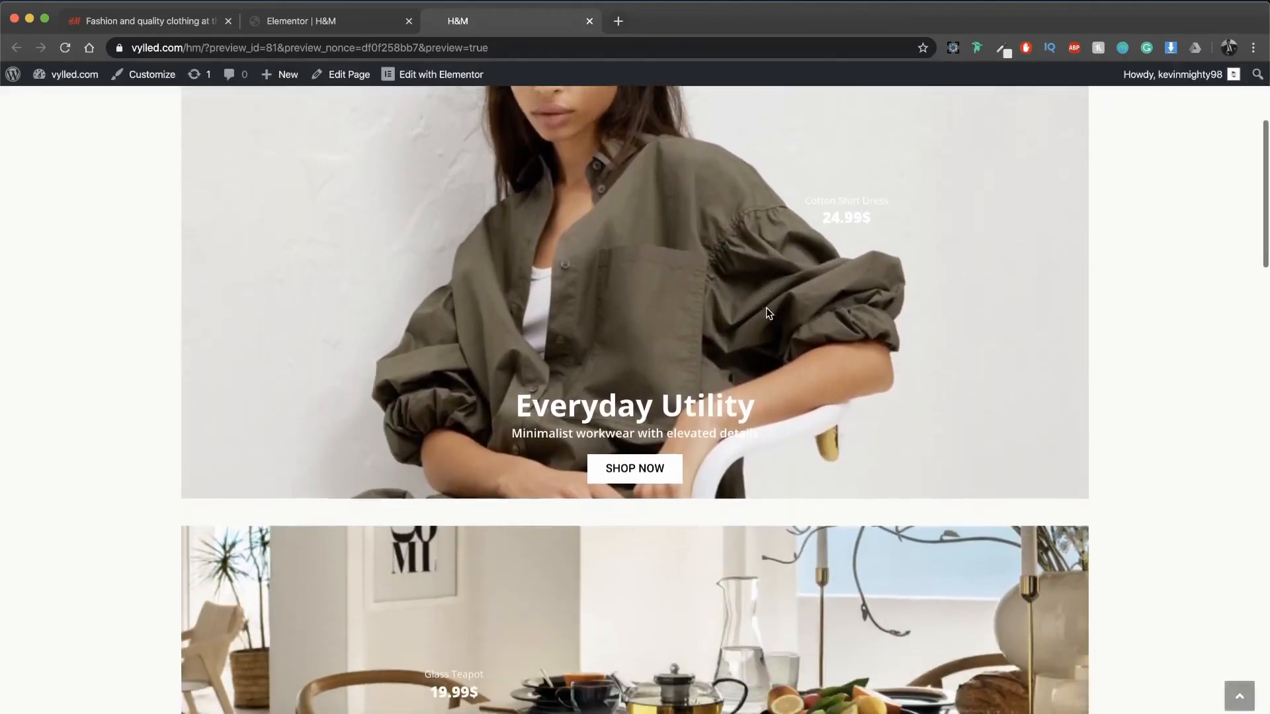
scroll(766, 308, down, 6)
scroll(767, 313, down, 6)
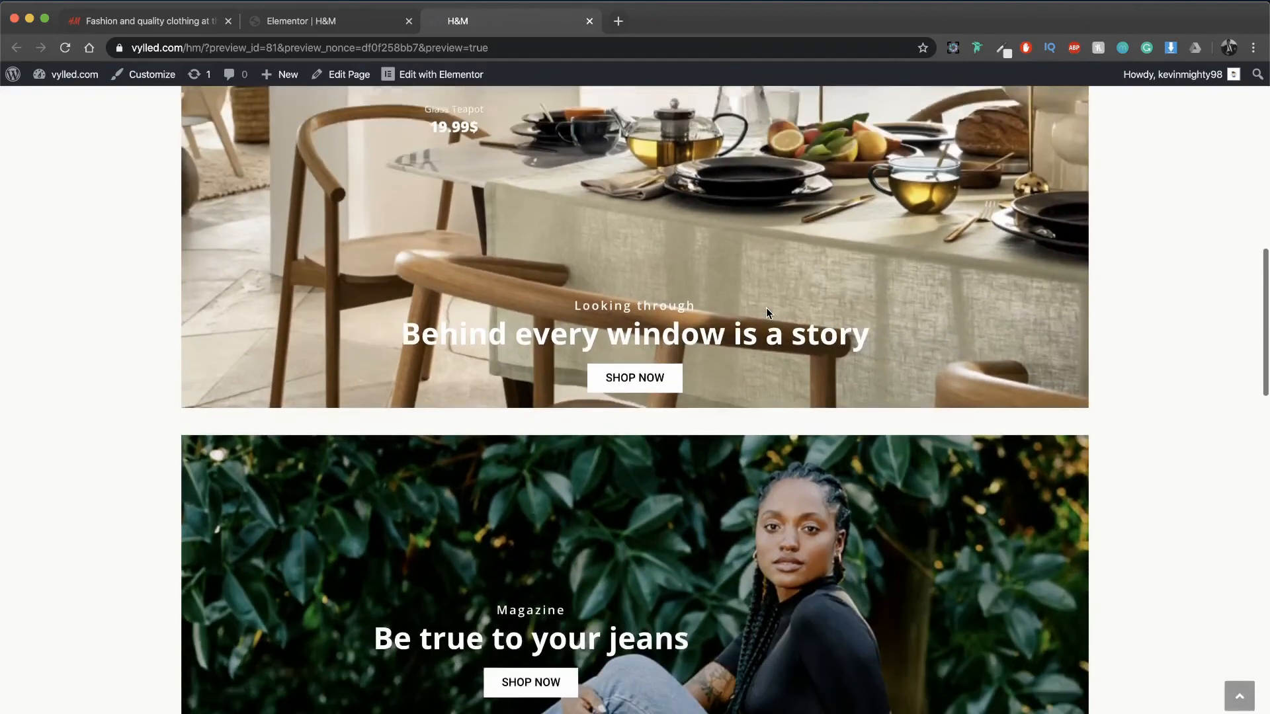
scroll(768, 313, down, 5)
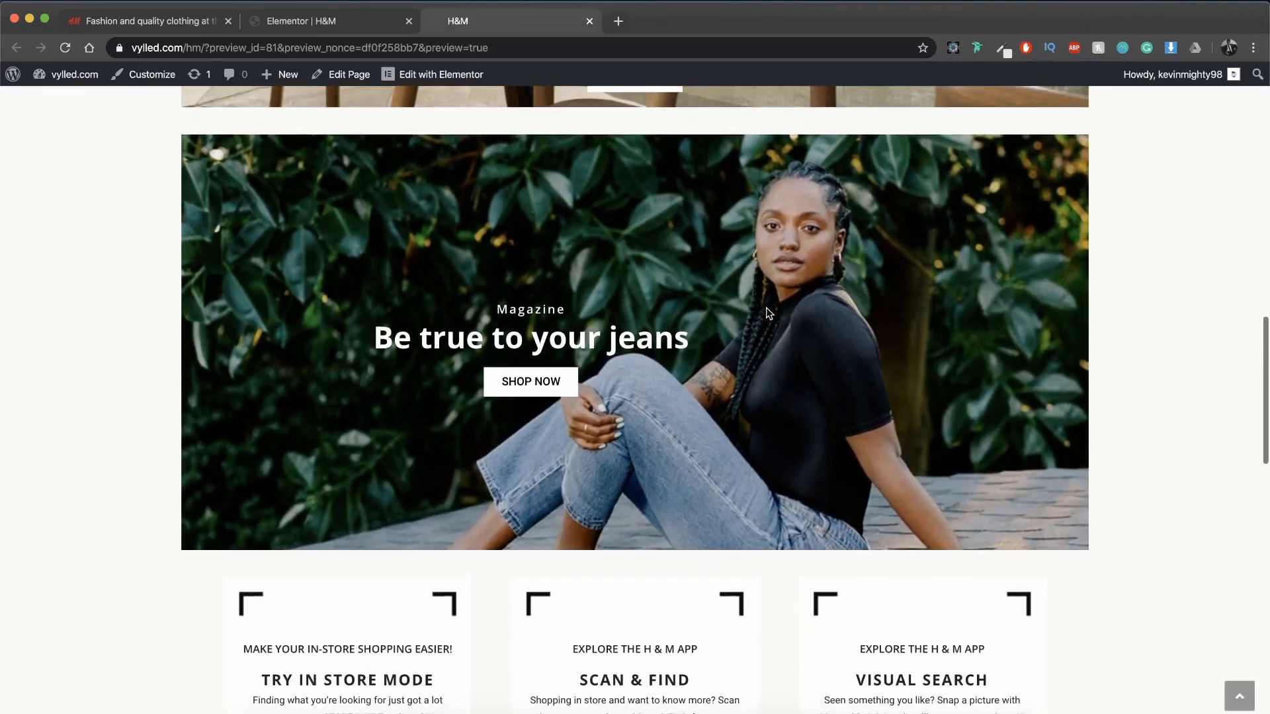
scroll(767, 310, down, 8)
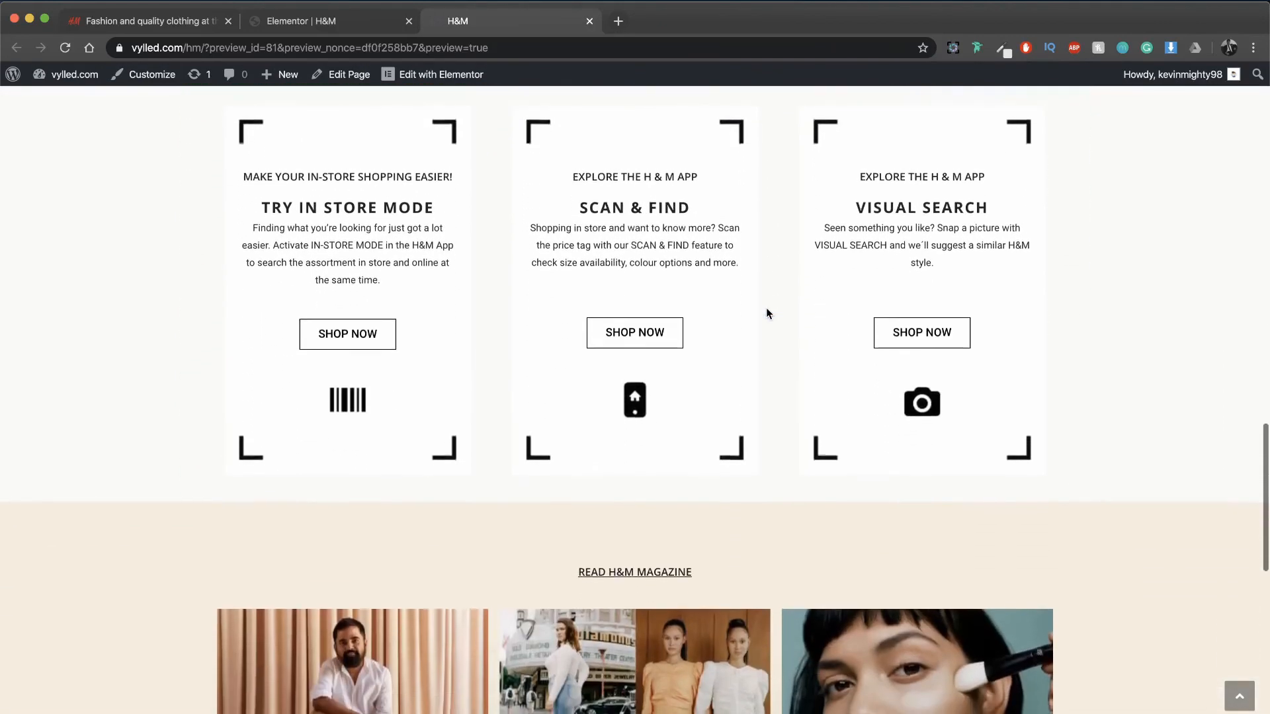
scroll(765, 307, down, 4)
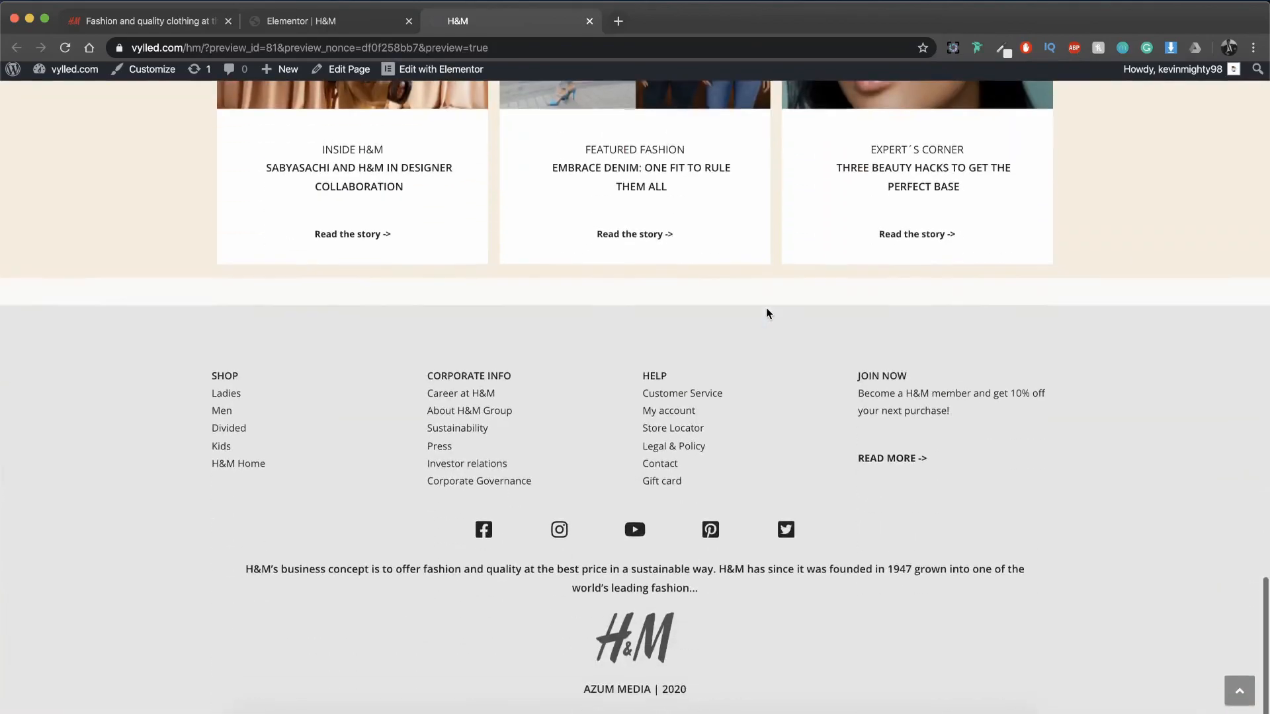
scroll(765, 308, up, 20)
scroll(766, 308, up, 9)
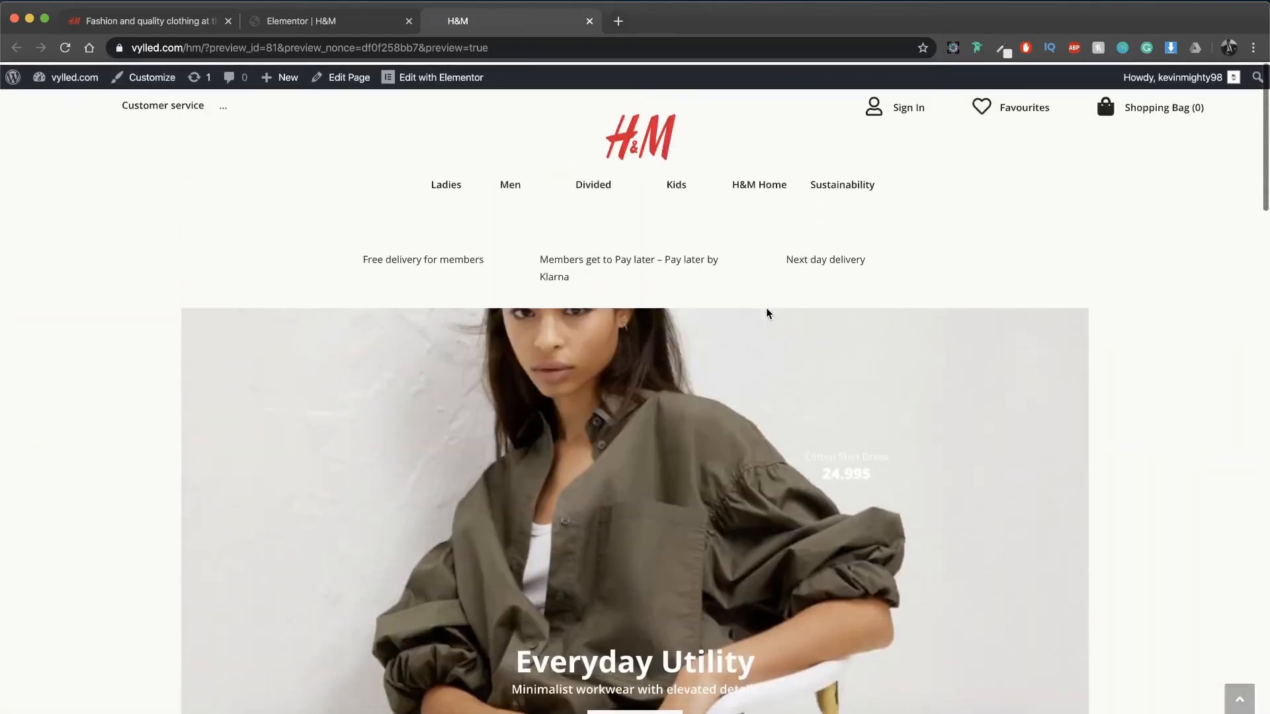
Step: Return to the Elementor editor and set the left and right padding of the footer's "H&M's business concept" text to 25%
scroll(766, 308, down, 20)
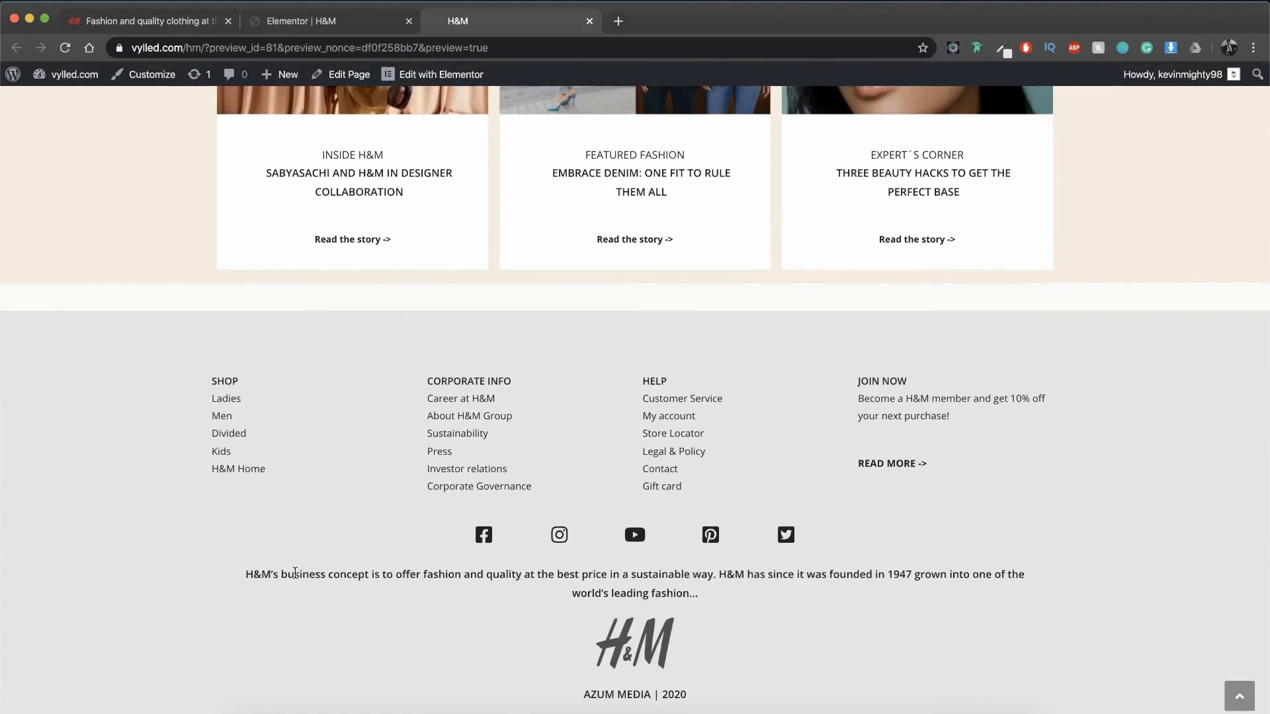
click(294, 38)
scroll(645, 434, down, 20)
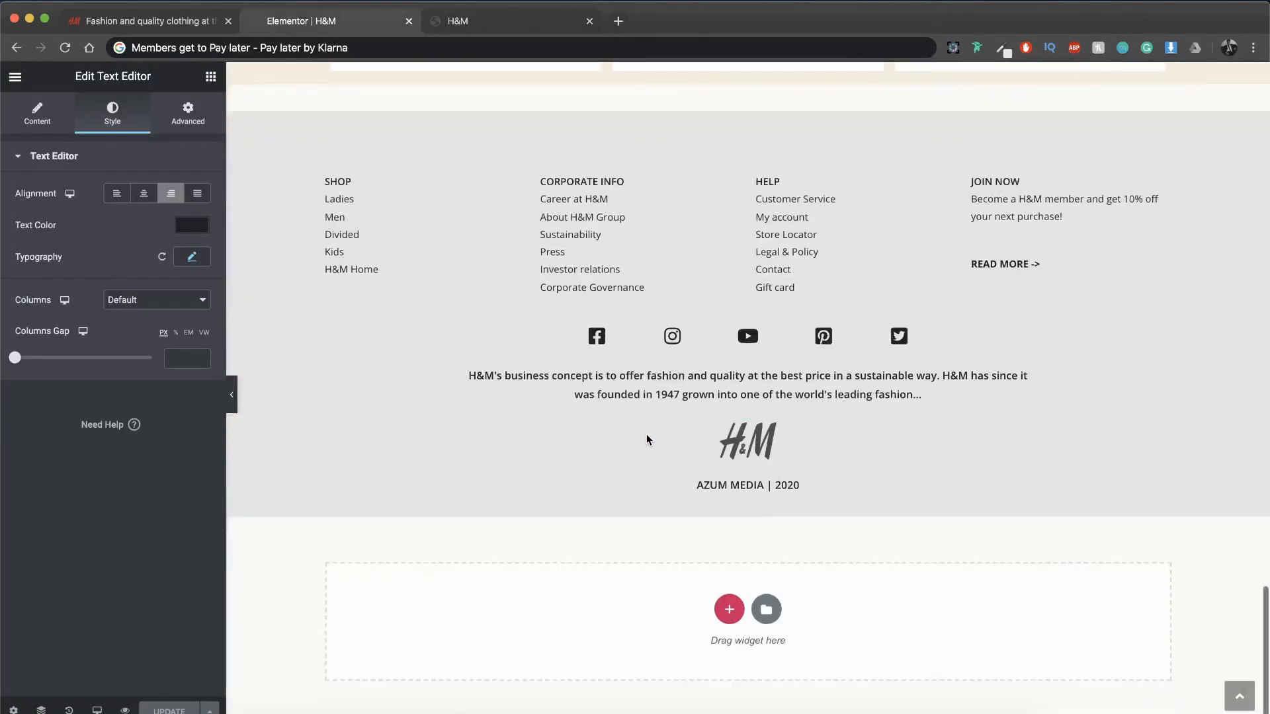
click(682, 408)
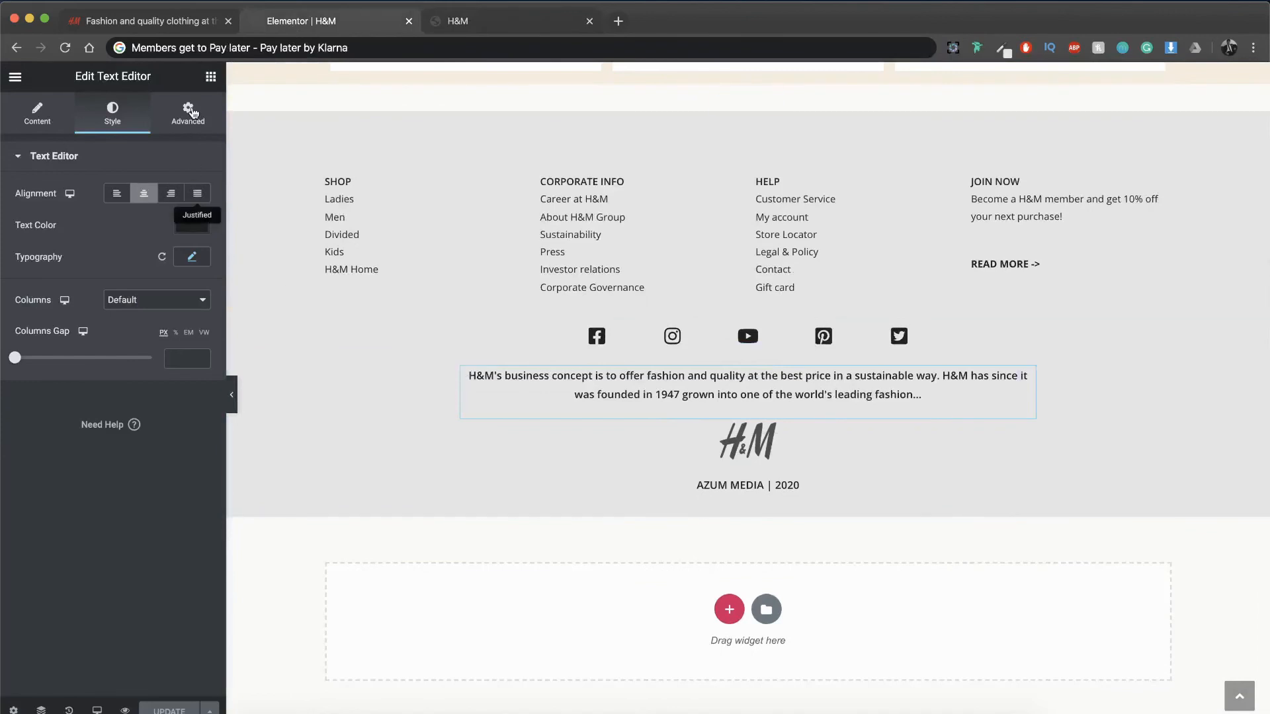
click(188, 113)
click(152, 290)
text(25)
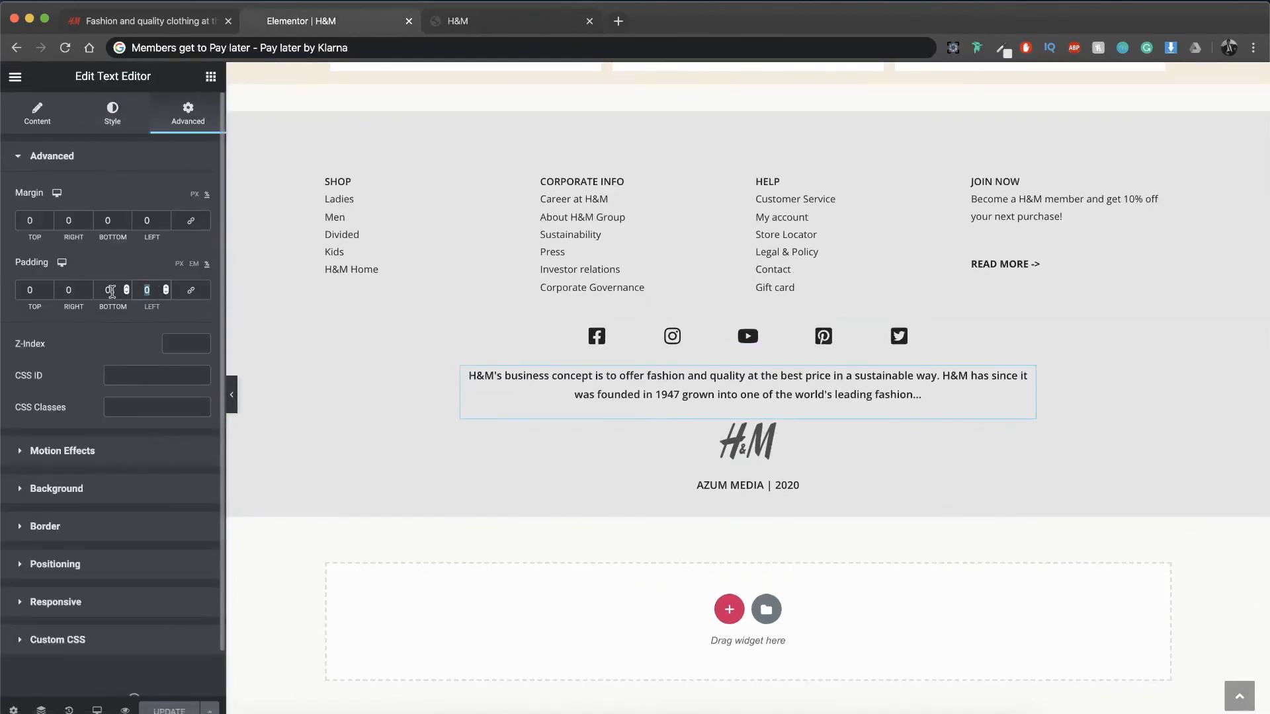
click(72, 289)
text(25)
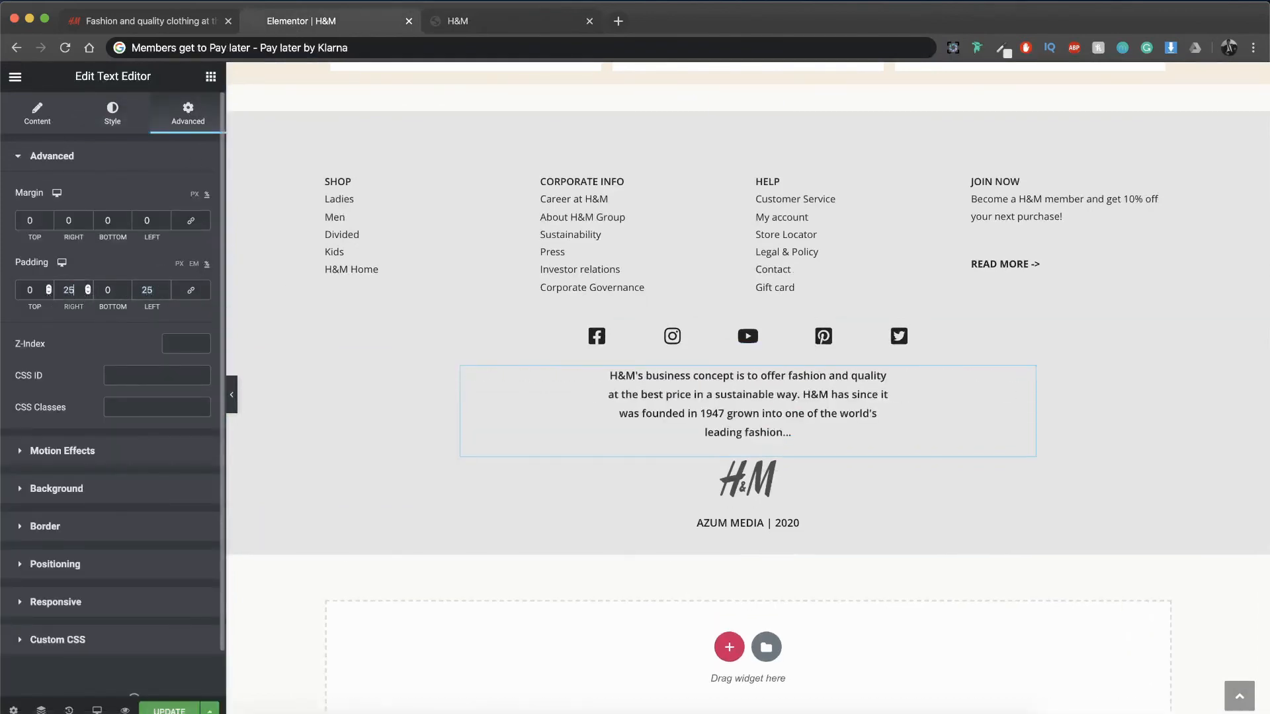
Step: Reduce the business concept text's right and left padding to 15% and update the page
key(BackSpace)
key(BackSpace)
text(15)
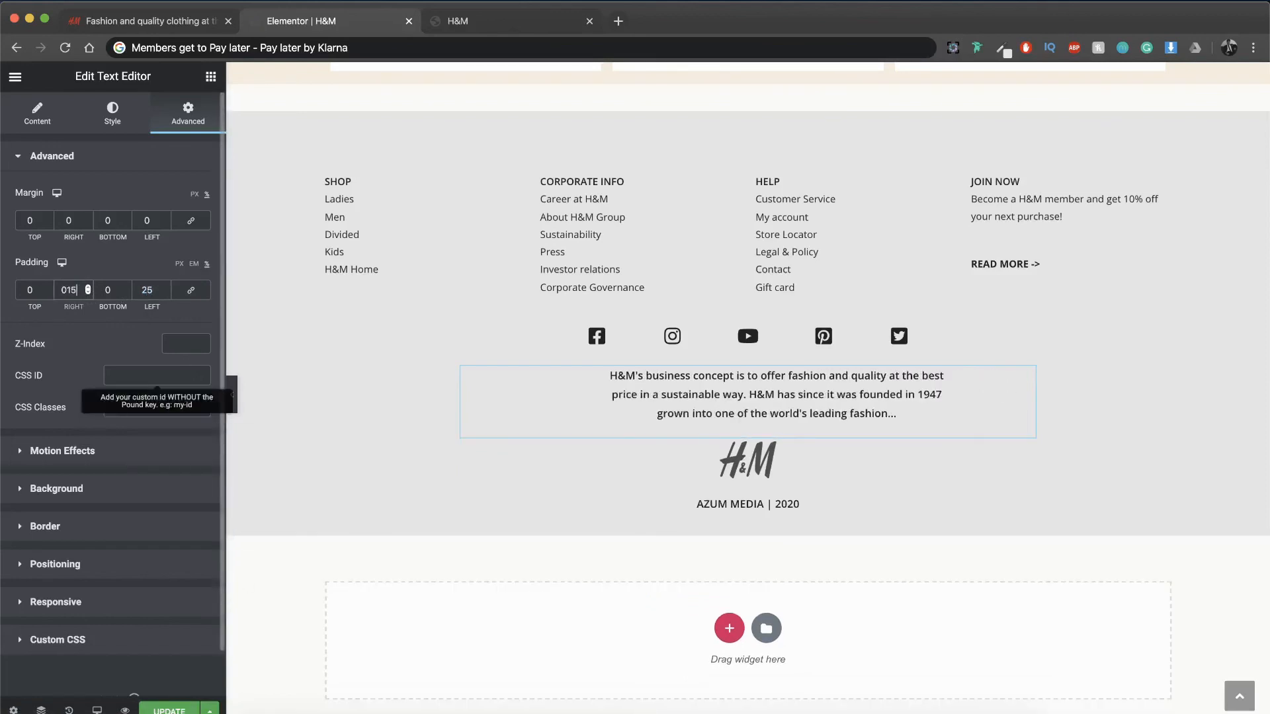
key(Tab)
key(Tab)
text(15)
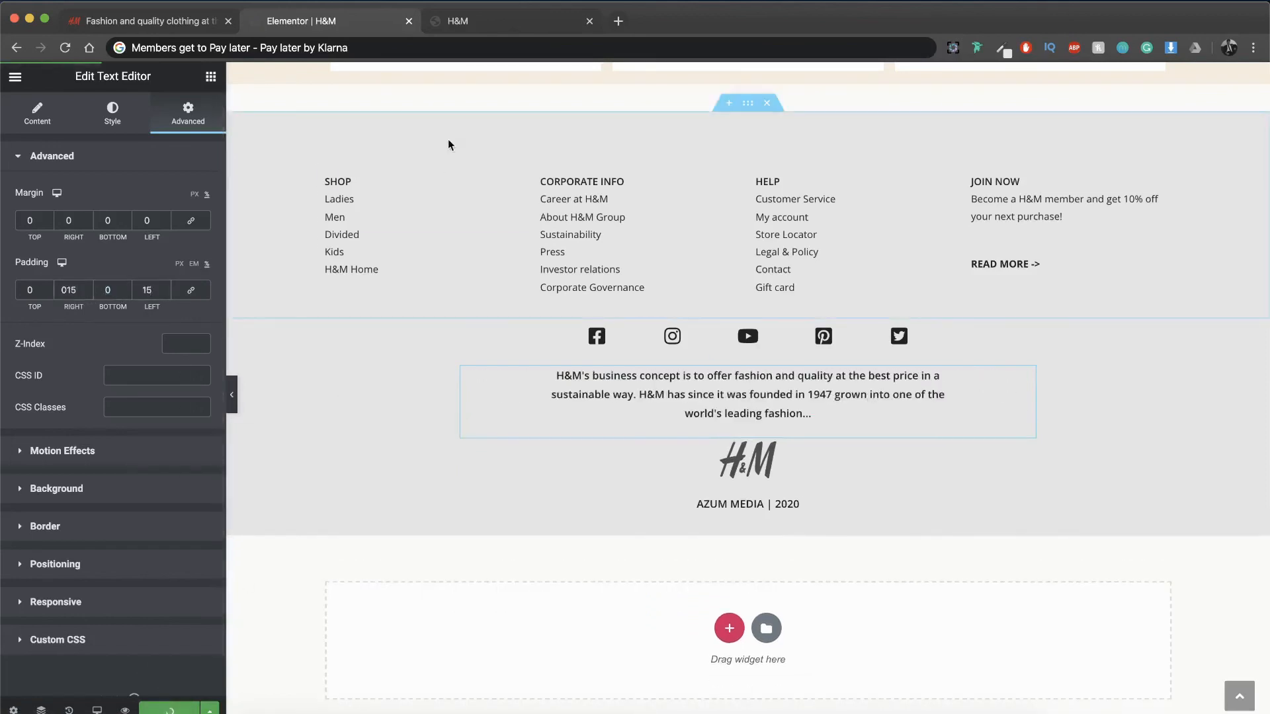
Step: Reload the page preview and check the homepage from the header down to the footer's narrowed business concept text
click(455, 25)
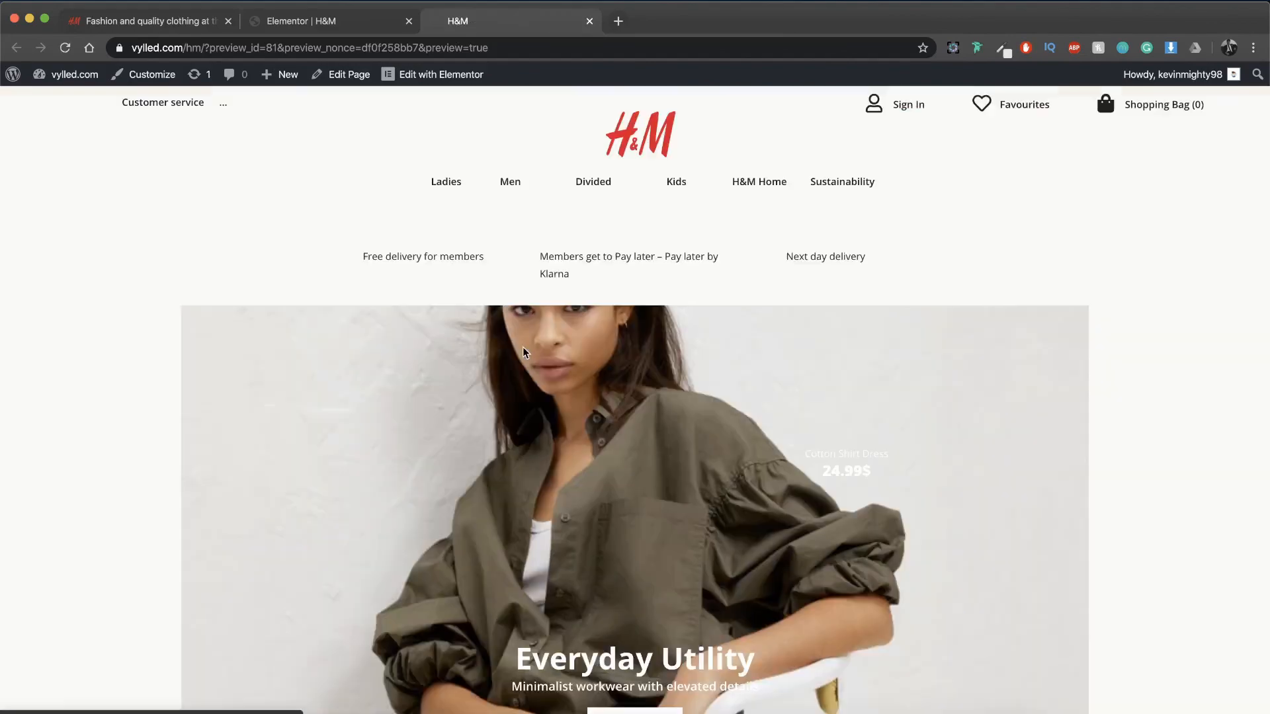
scroll(522, 351, down, 20)
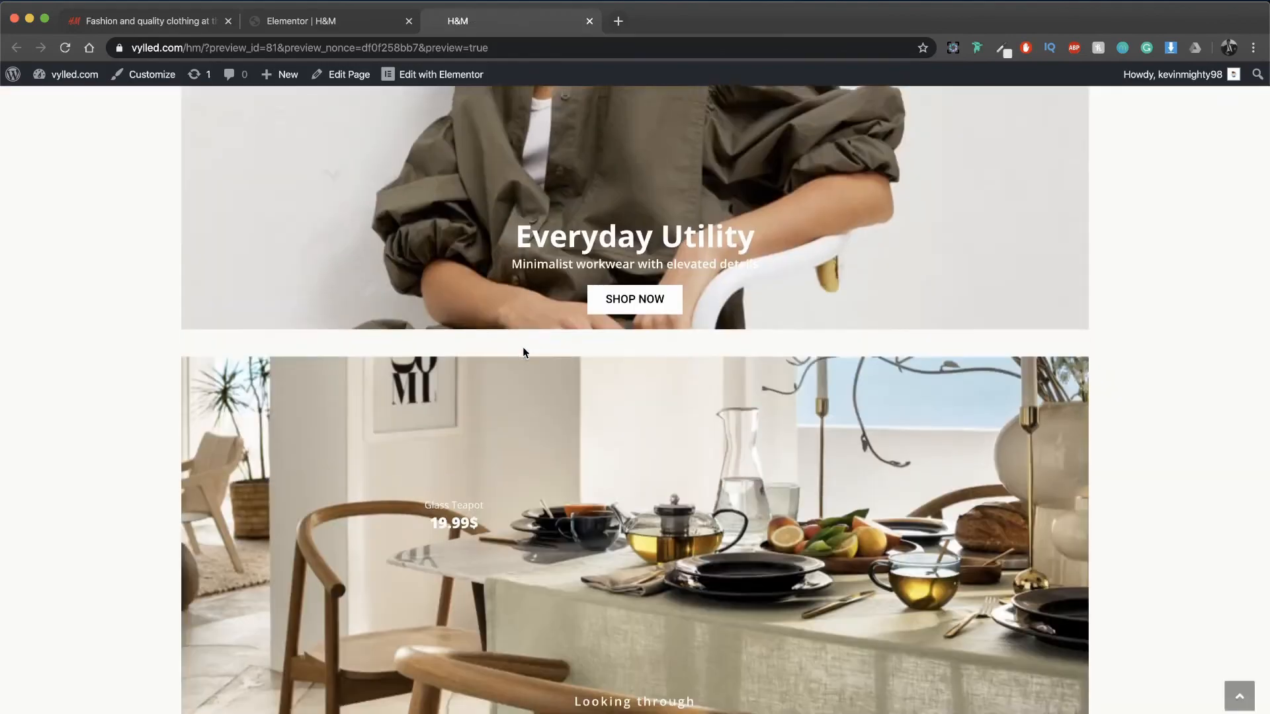
scroll(565, 378, down, 12)
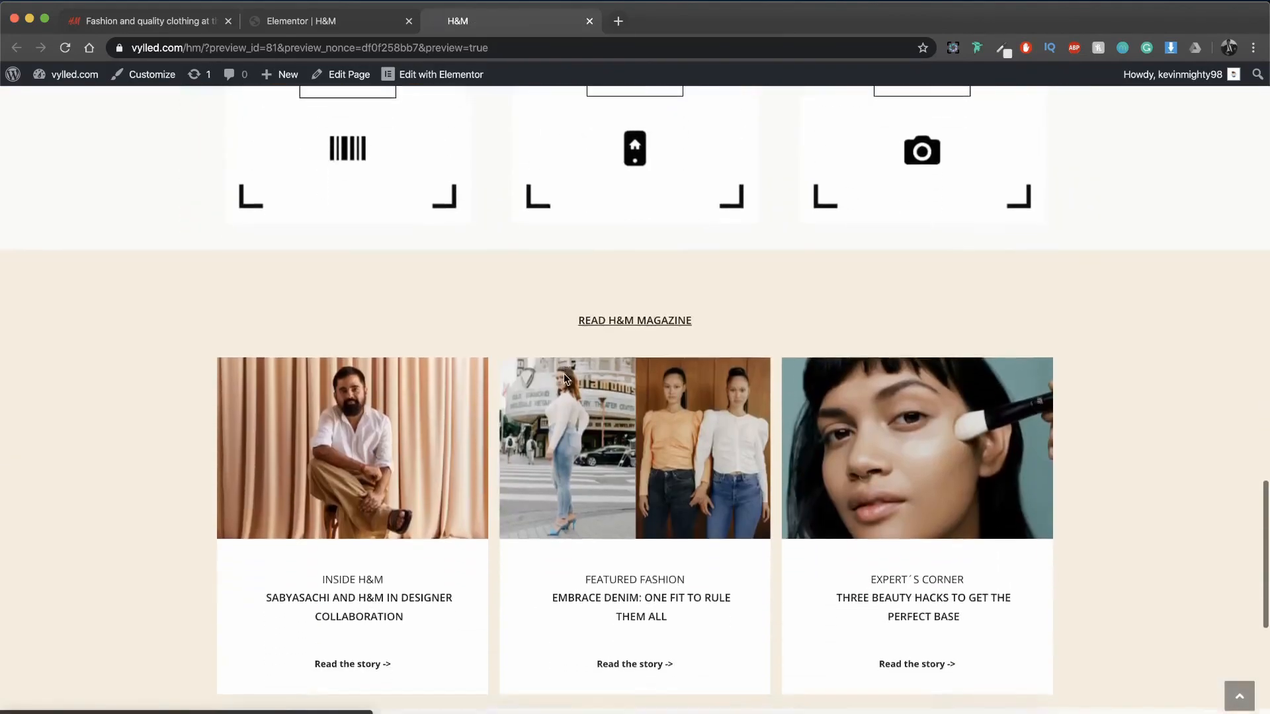
scroll(565, 378, up, 15)
scroll(564, 373, up, 10)
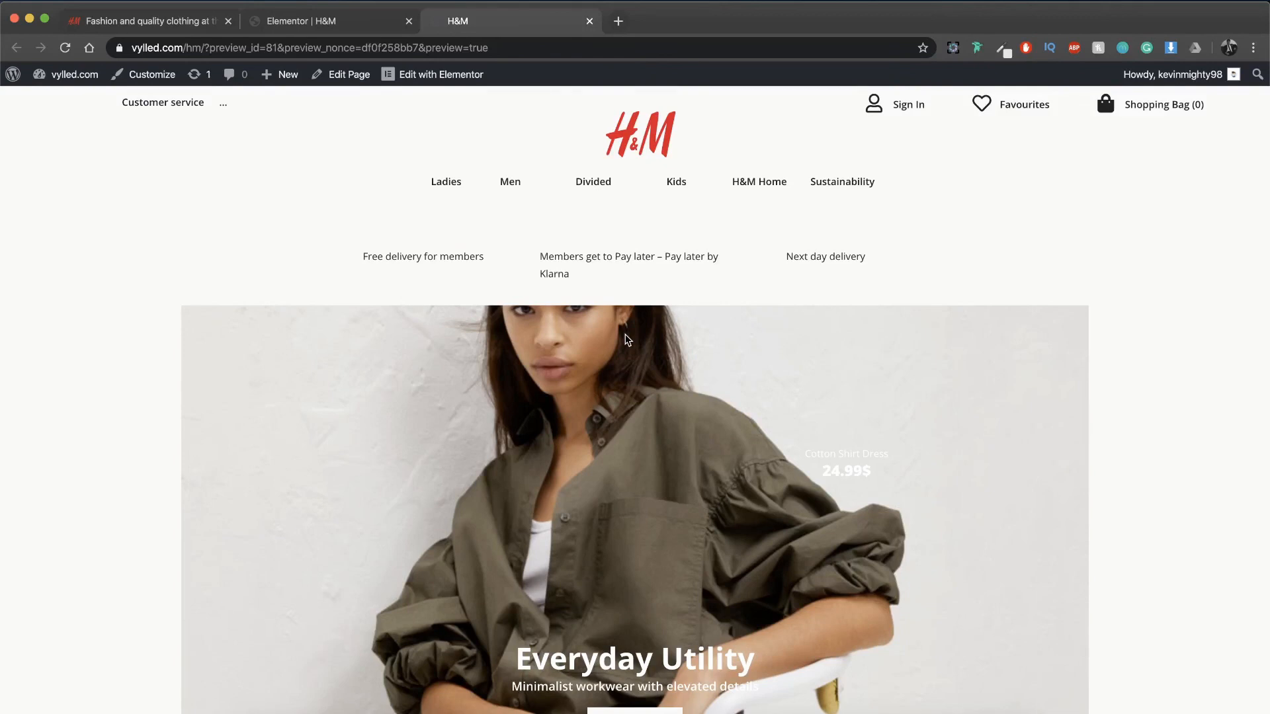
scroll(625, 339, down, 8)
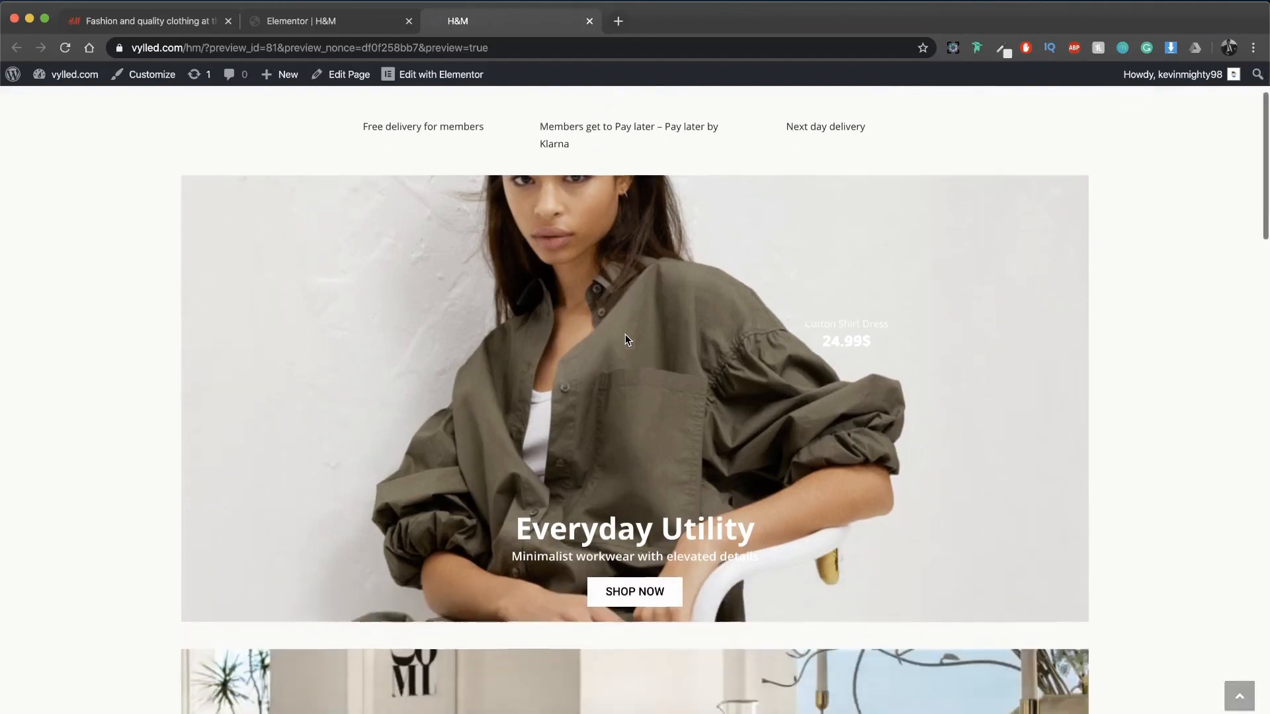
scroll(625, 338, down, 20)
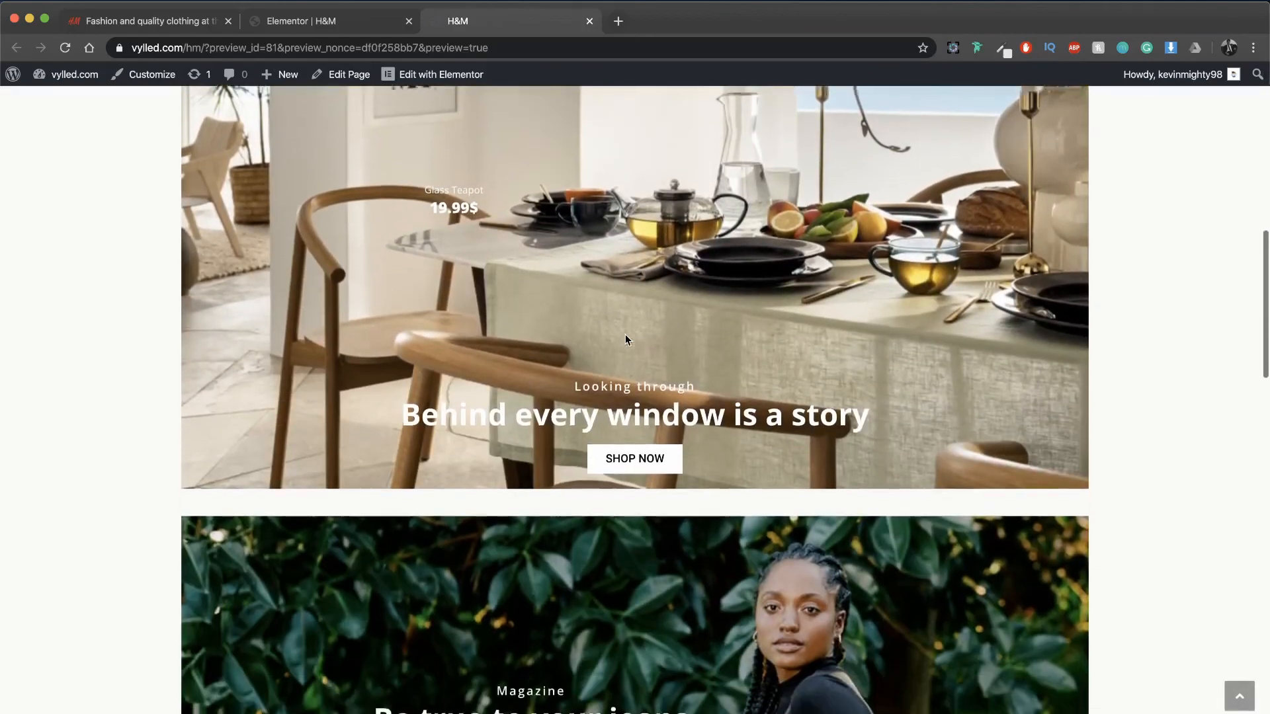
scroll(625, 334, down, 8)
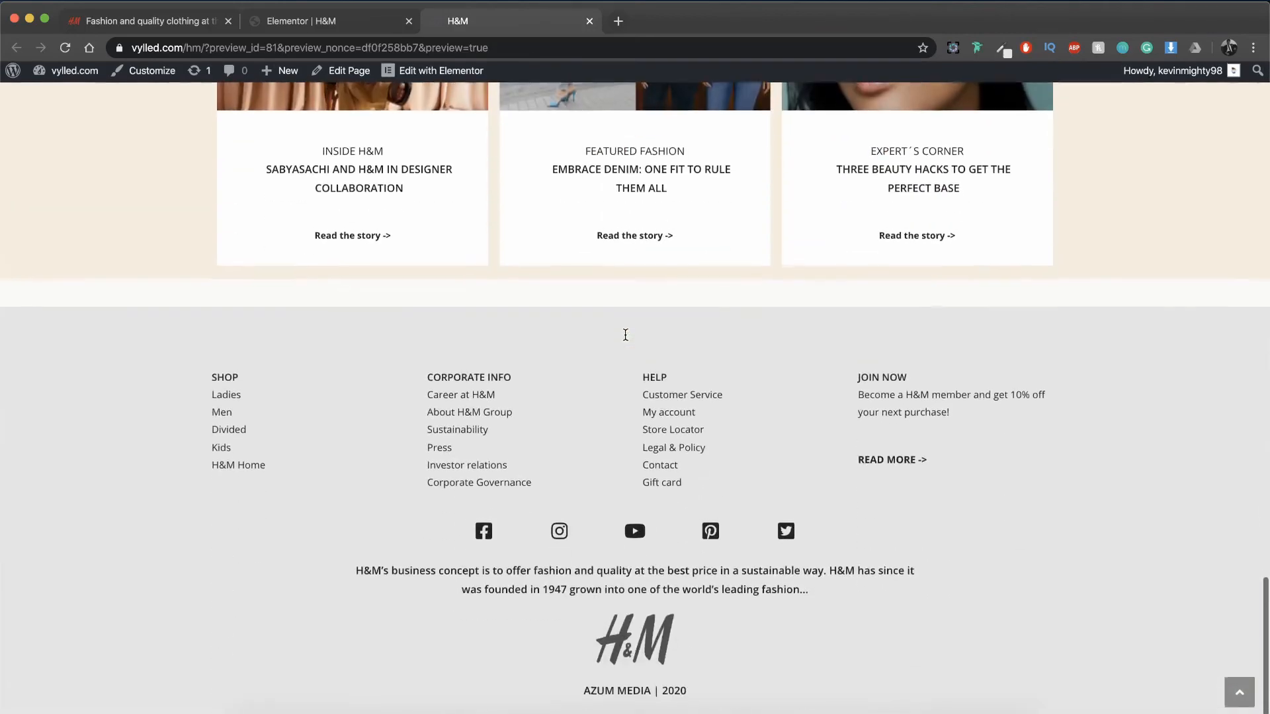
scroll(625, 334, up, 20)
scroll(625, 340, up, 8)
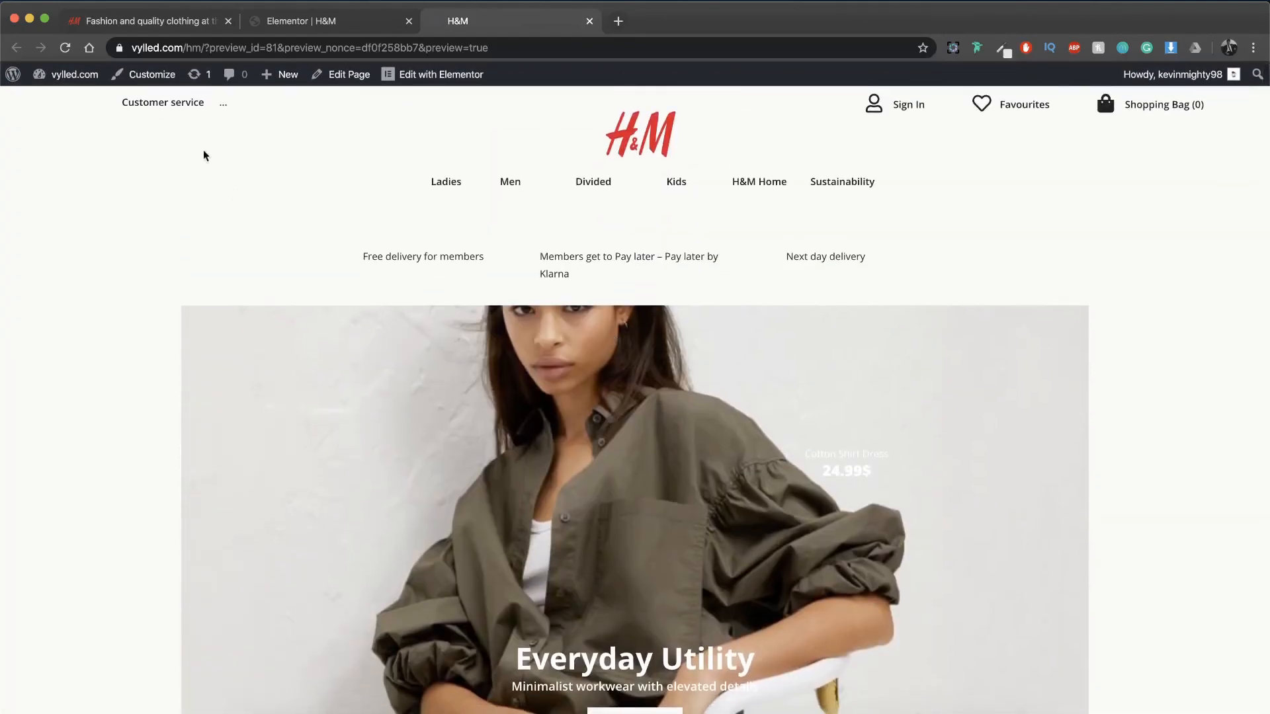
Step: Switch to the original H&M website and examine its header, banners and section layout for comparison with the recreated page
click(157, 22)
scroll(233, 378, up, 20)
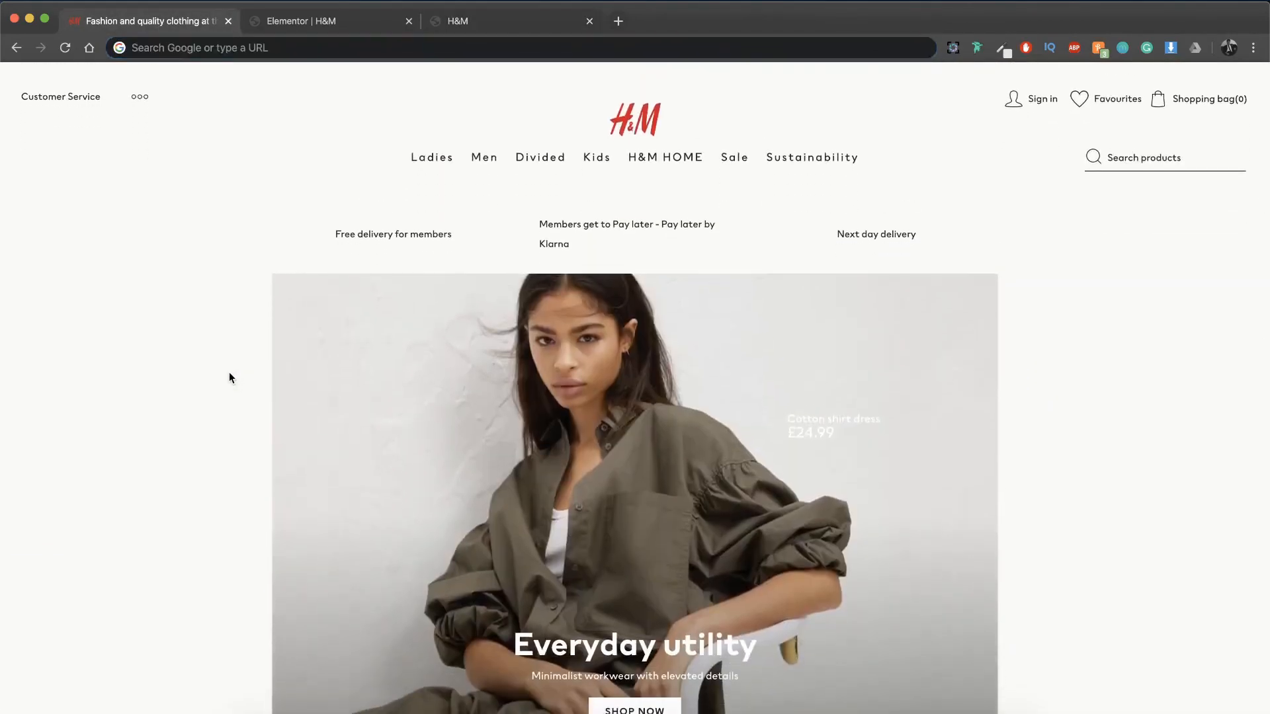
scroll(268, 335, down, 8)
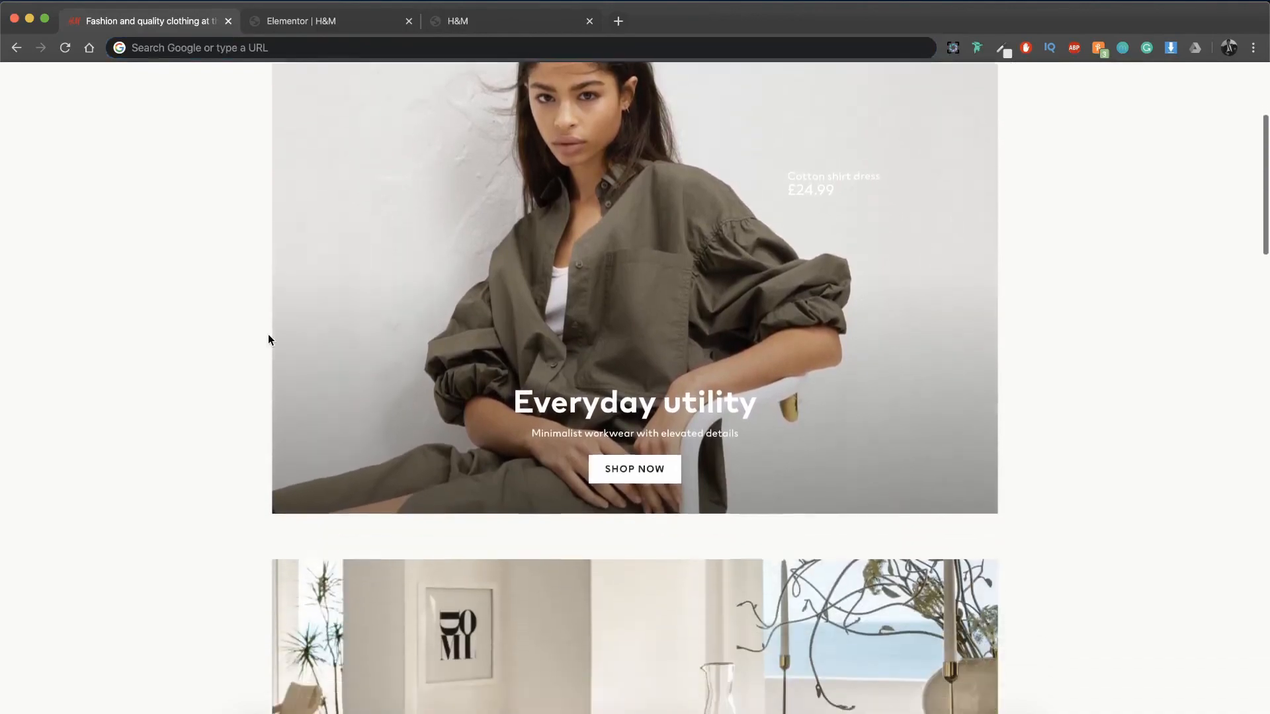
scroll(268, 339, down, 10)
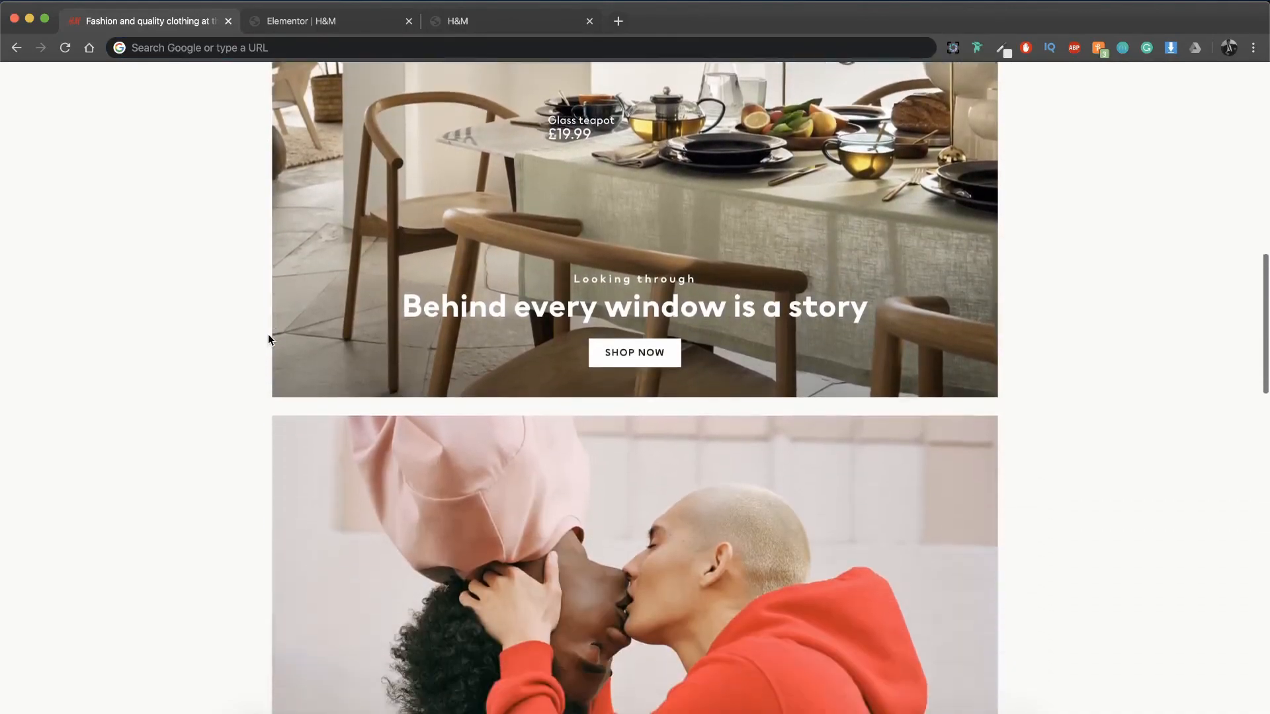
scroll(268, 339, down, 12)
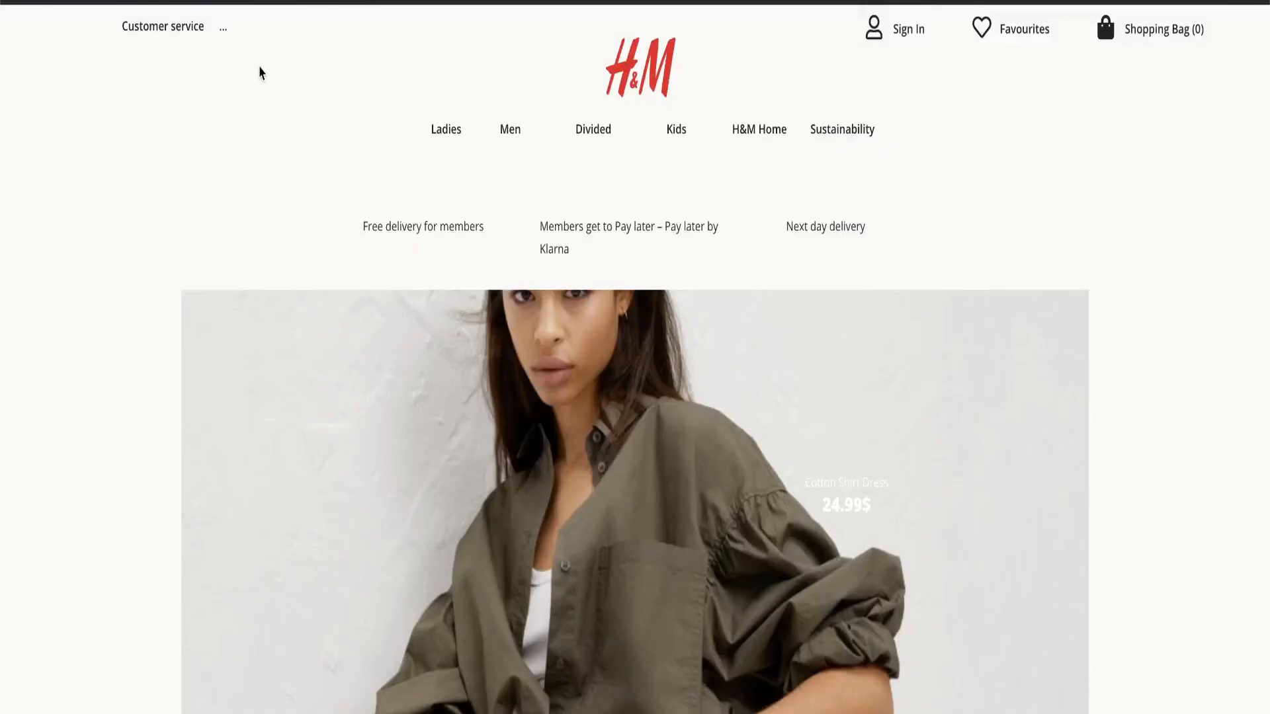
Step: Go back to the recreated page's preview and review its banners, app feature cards, magazine section and footer
scroll(725, 280, down, 9)
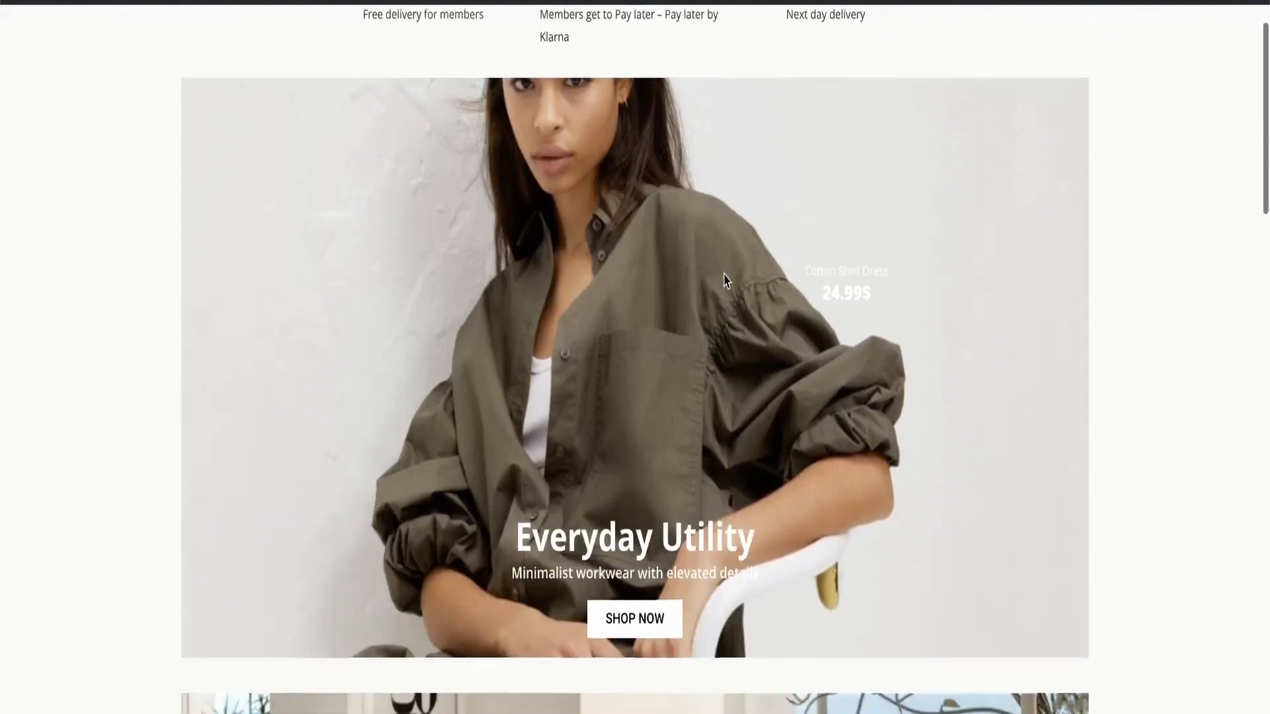
scroll(724, 281, down, 14)
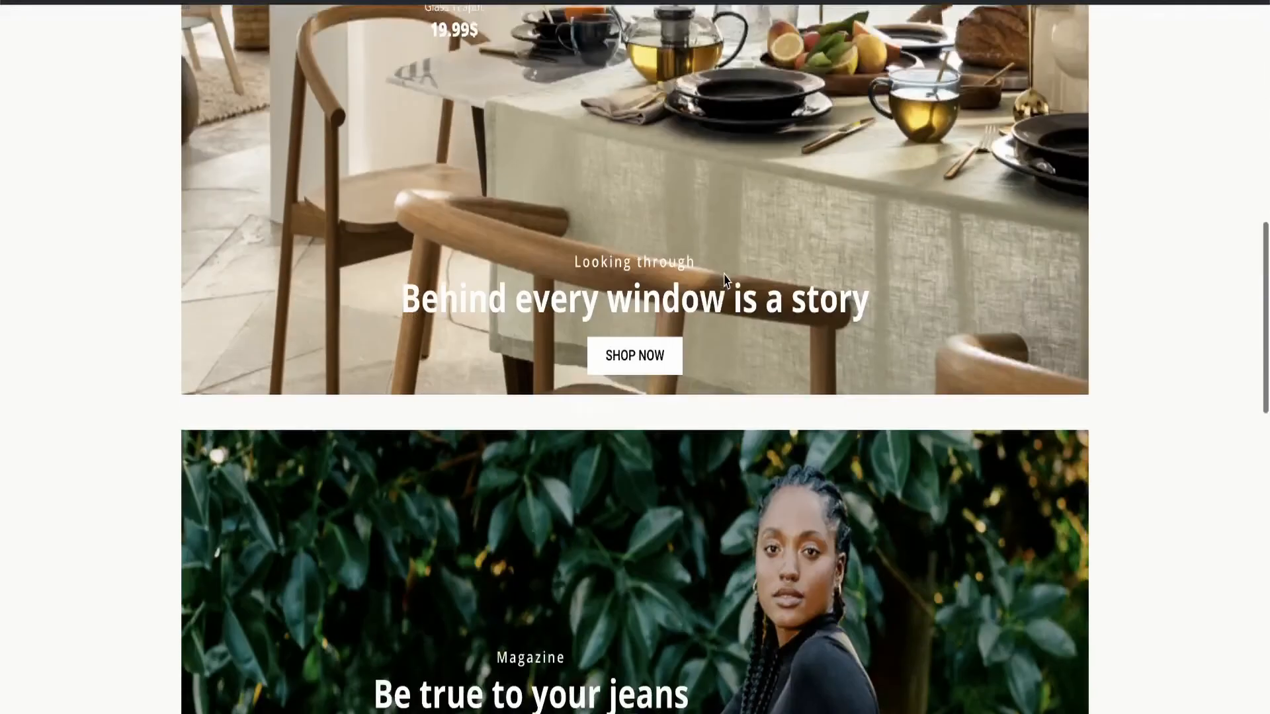
scroll(725, 280, down, 10)
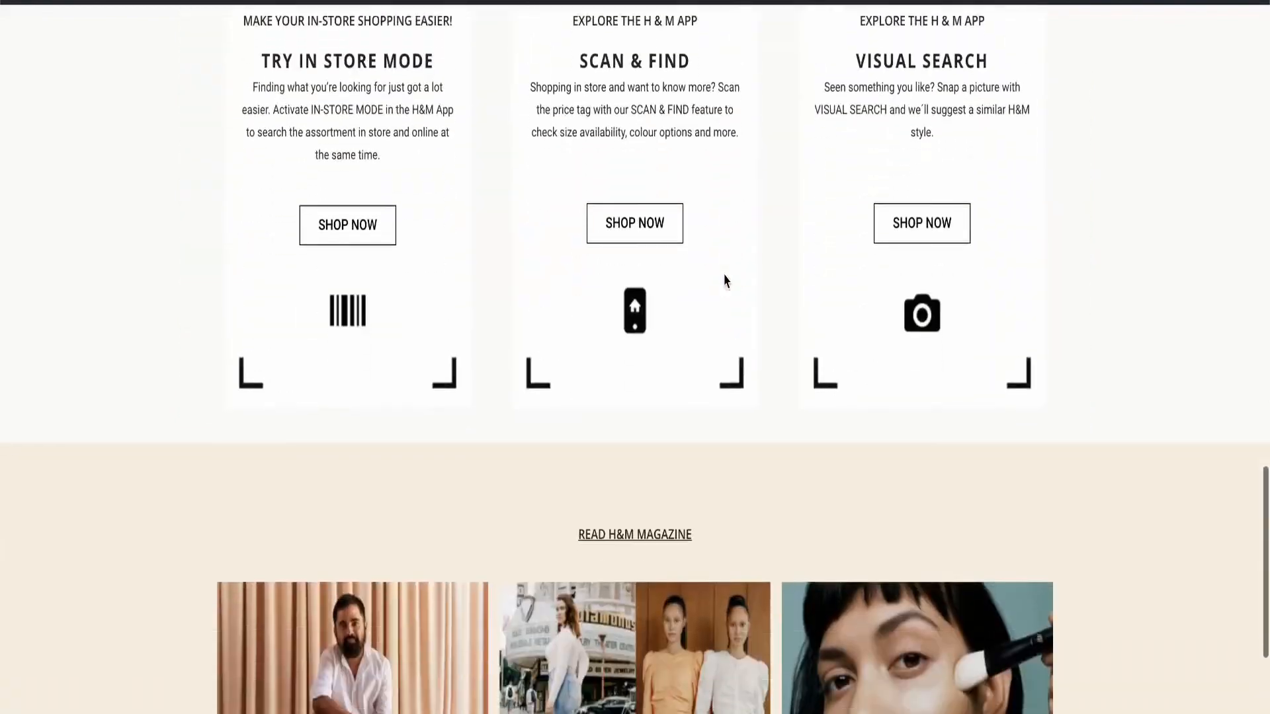
scroll(725, 281, up, 3)
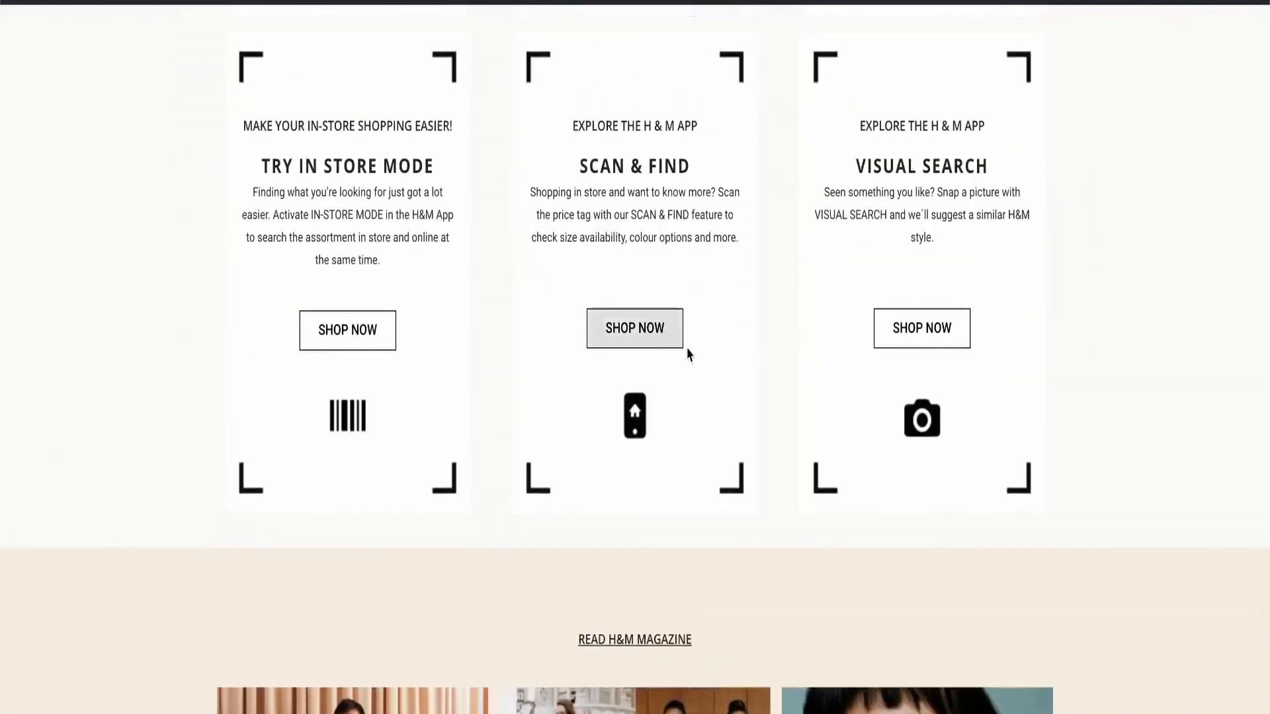
scroll(700, 374, down, 6)
scroll(698, 372, down, 7)
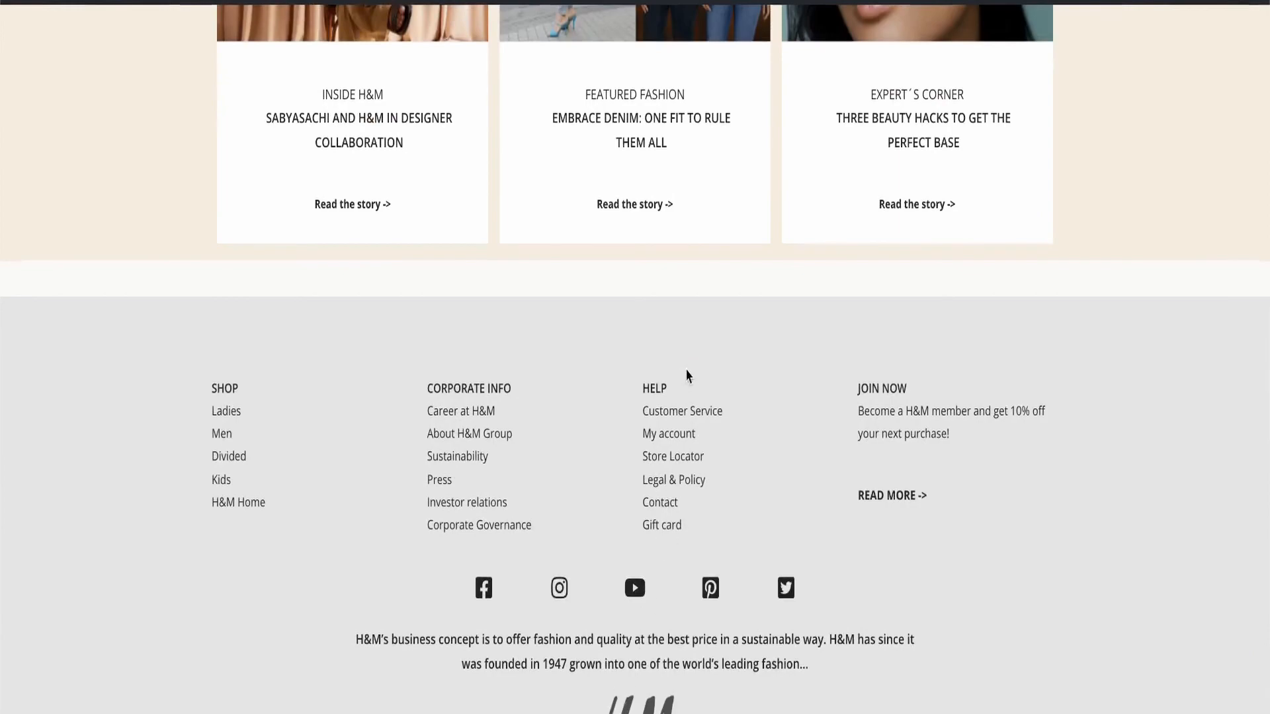
scroll(682, 326, up, 20)
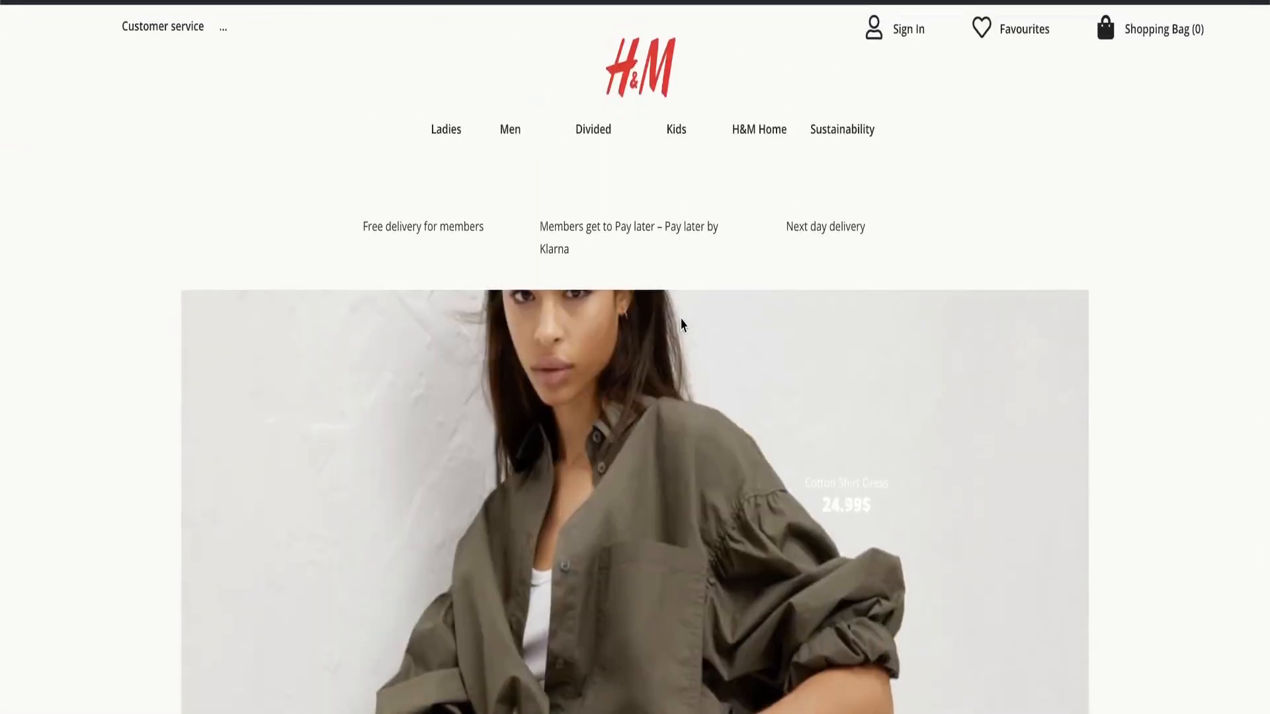